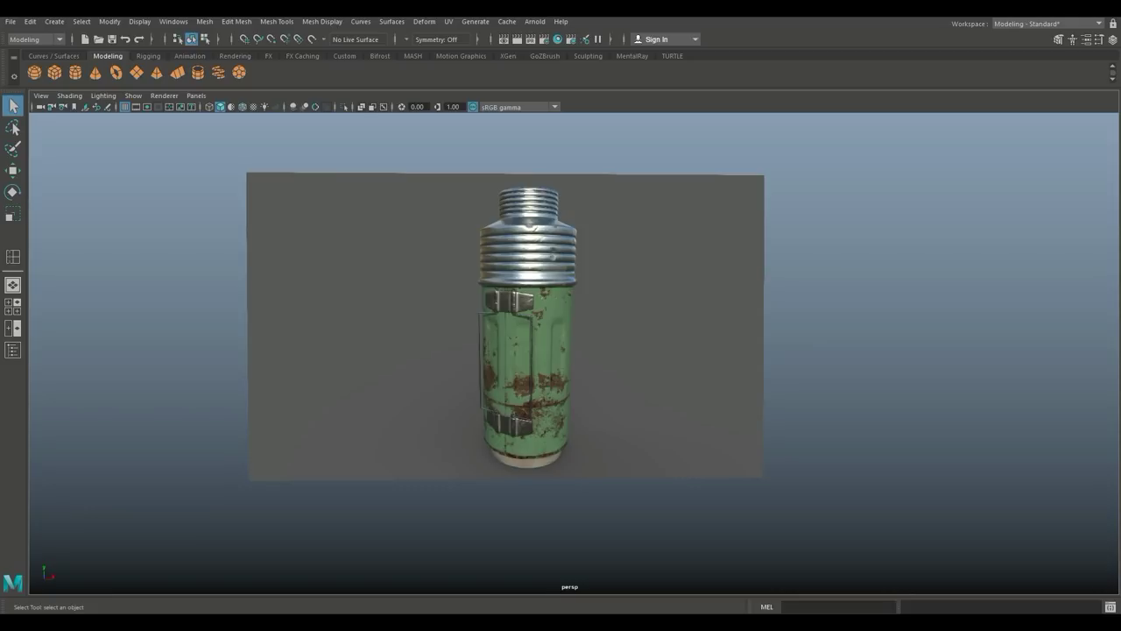
- Create a polygon cylinder in front of the reference image and scale it to about 3.87 in X and Z and 13.17 in Y
scroll(561, 351, "down", 3)
left_click_drag(561, 351, 582, 386, "alt")
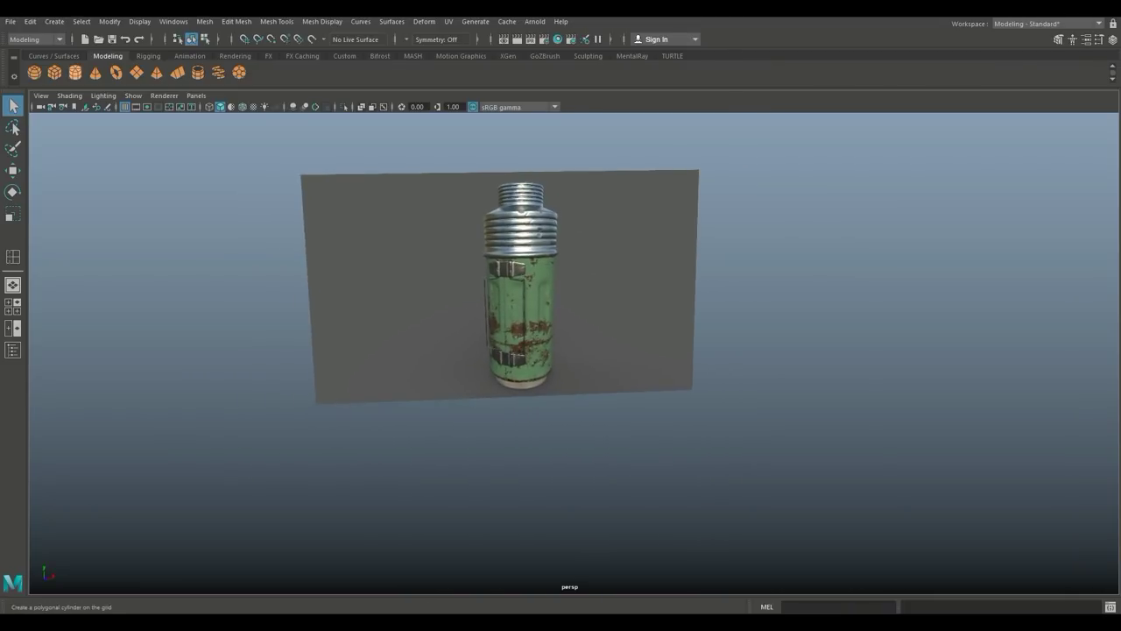
left_click(76, 73)
key("r")
left_click_drag(543, 429, 692, 429)
left_click_drag(543, 380, 542, 261)
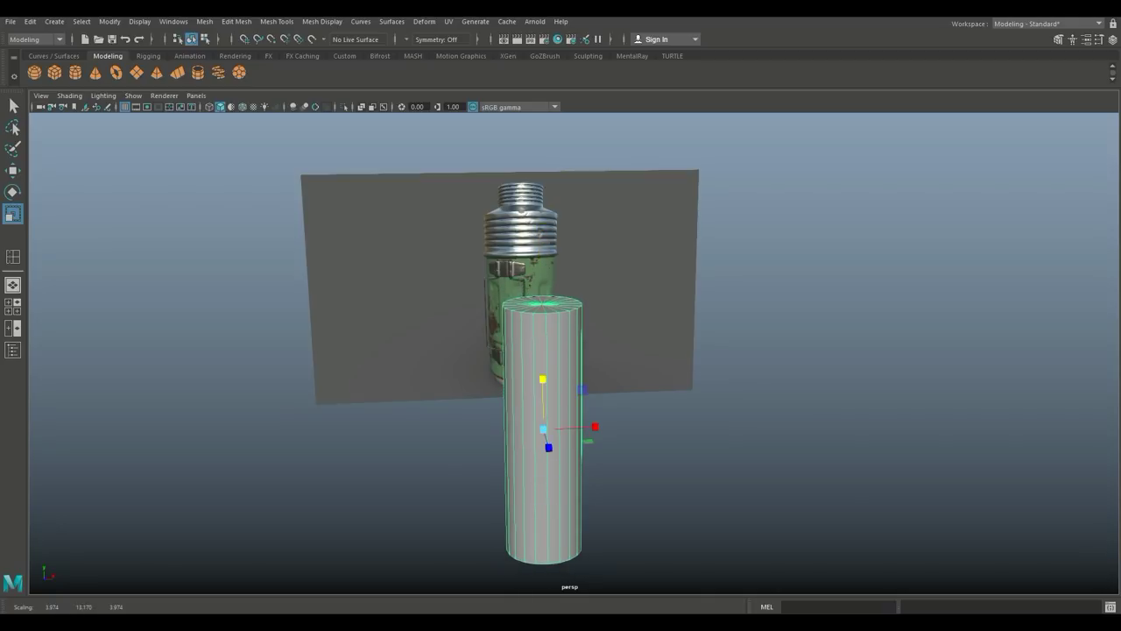
- Set the cylinder's axis subdivisions to 14
key("ctrl+a")
double_click(955, 230)
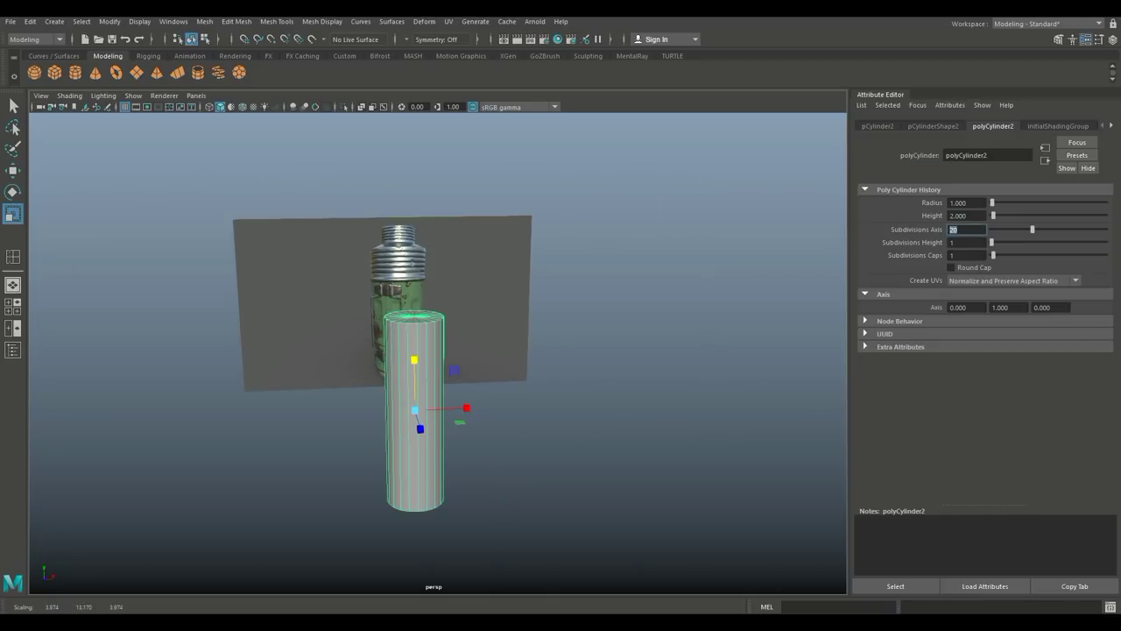
key("Return")
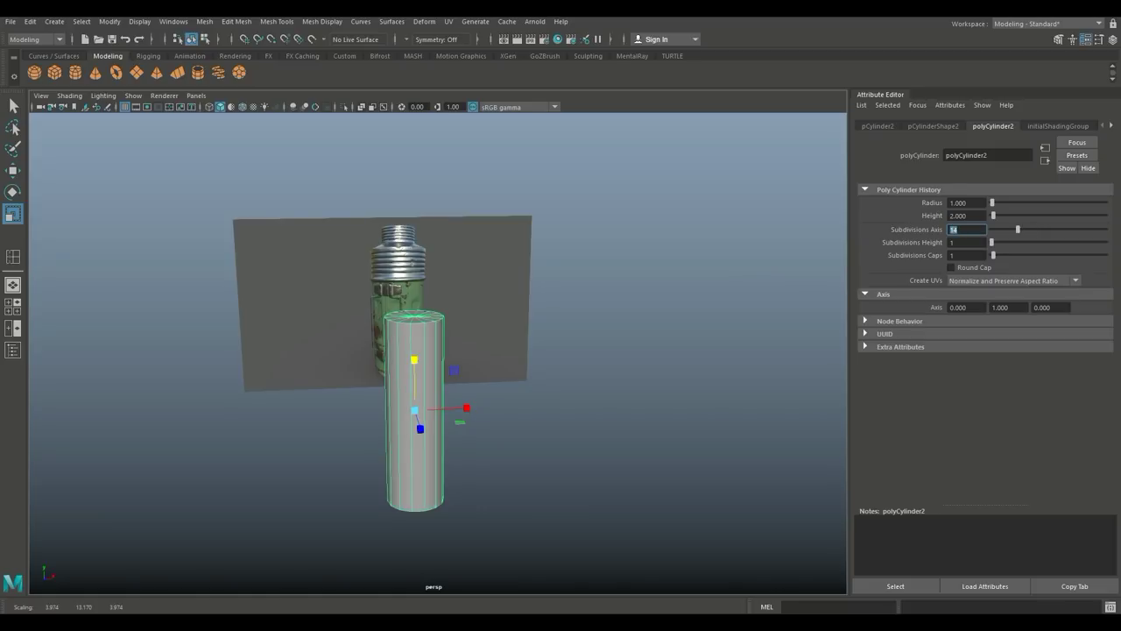
- In the front view, raise the cylinder over the thermos reference and scale it up slightly to match the body
left_click_drag(401, 198, 382, 181, "alt")
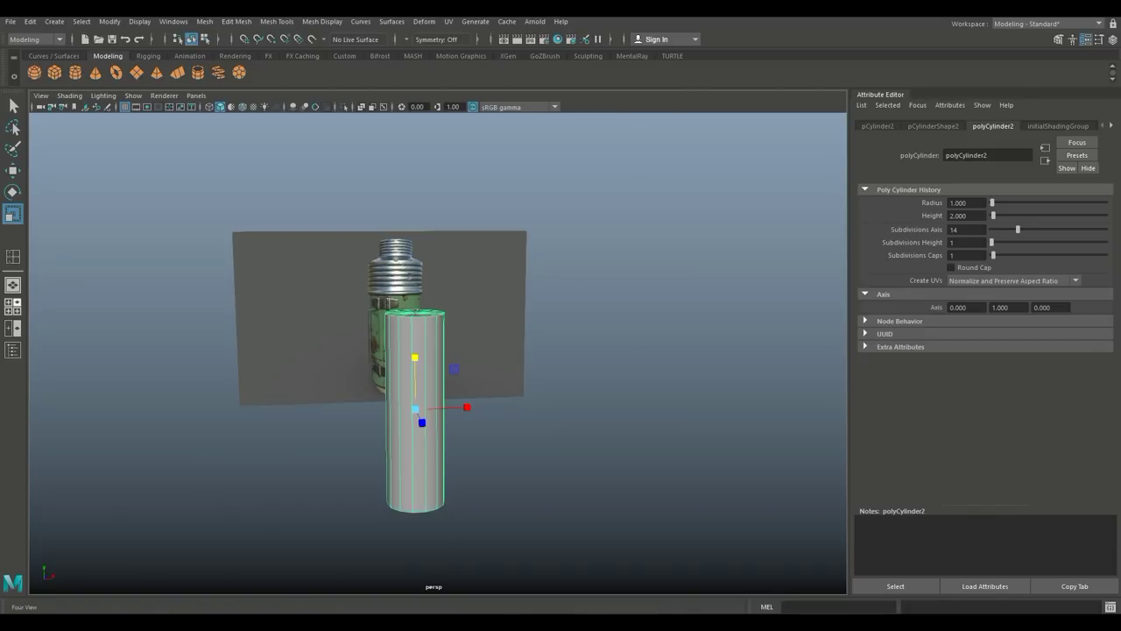
left_click(13, 307)
key("space")
middle_click_drag(290, 525, 318, 388, "alt")
scroll(438, 354, "down", 2)
key("w")
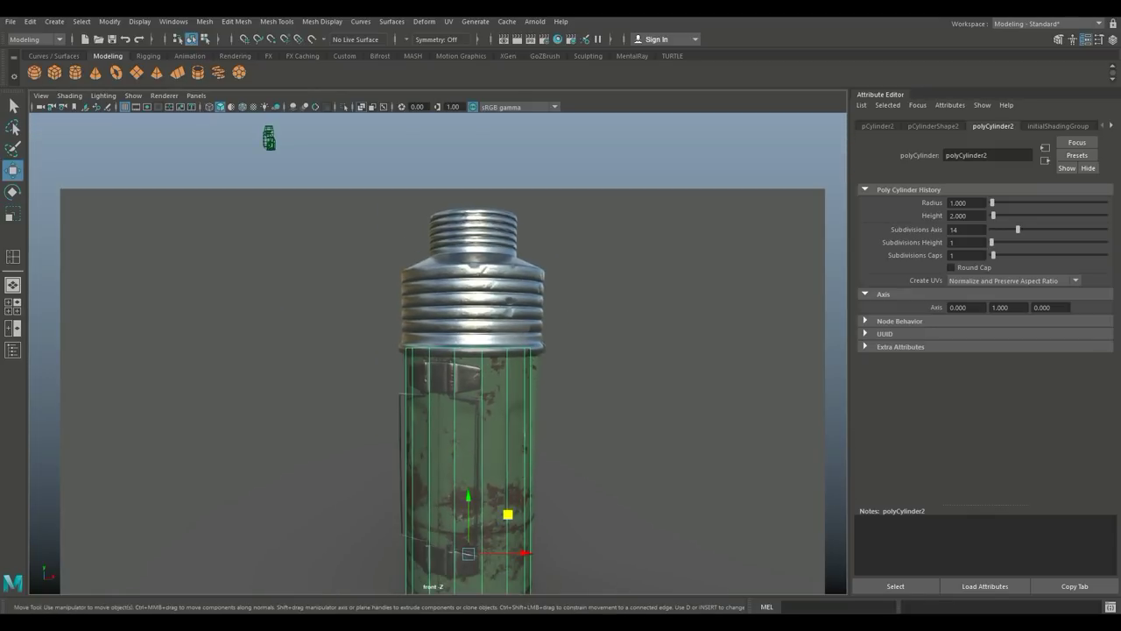
left_click_drag(469, 497, 469, 361)
middle_click_drag(508, 377, 516, 324, "alt")
key("r")
left_click_drag(476, 362, 487, 363)
- Shift the reference image slightly to center it on the cylinder, then enlarge the cylinder to match the thermos width
left_click(605, 360)
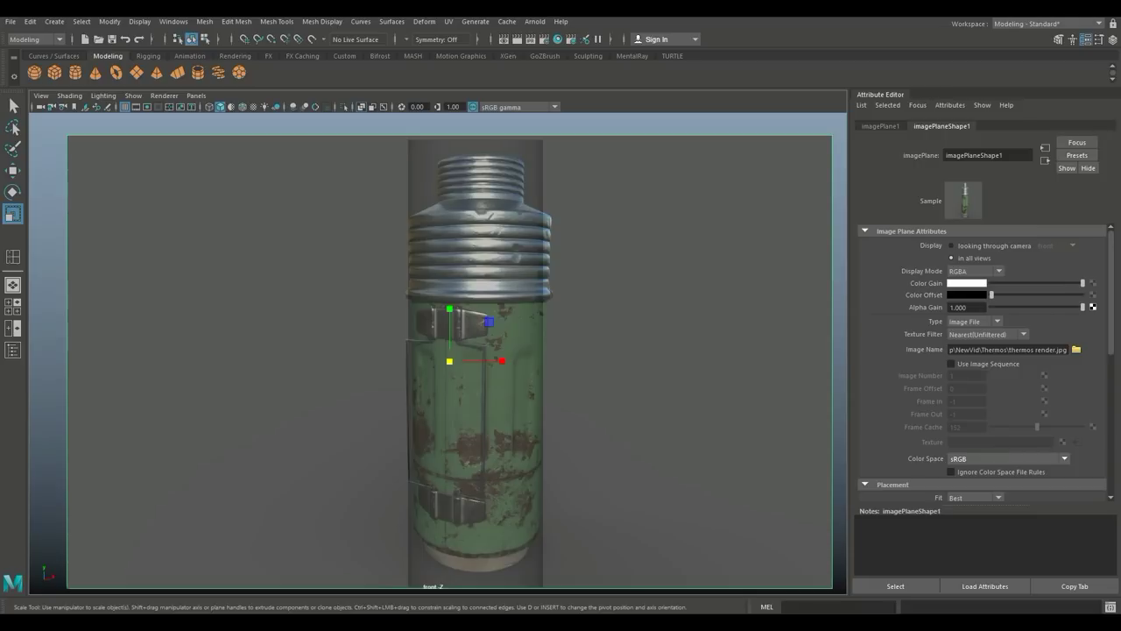
key("w")
left_click_drag(504, 361, 498, 361)
left_click(518, 376)
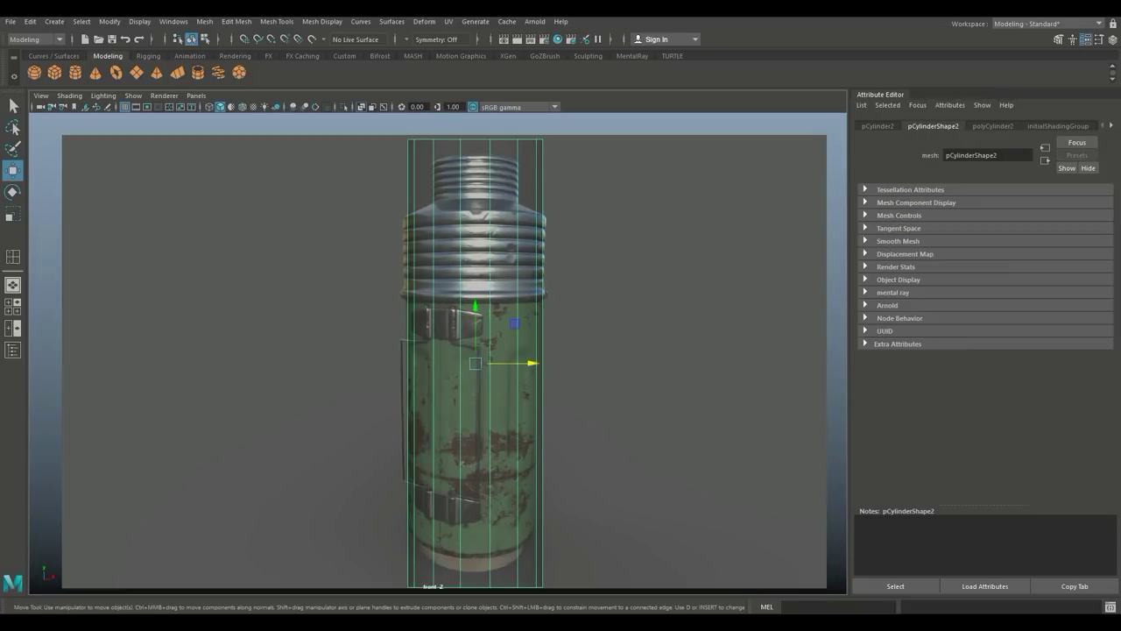
key("r")
left_click_drag(475, 364, 481, 363)
- Lower the cylinder's top row of vertices to the top of the thermos cap in the reference
right_click_drag(445, 138, 388, 138)
left_click_drag(333, 118, 588, 138)
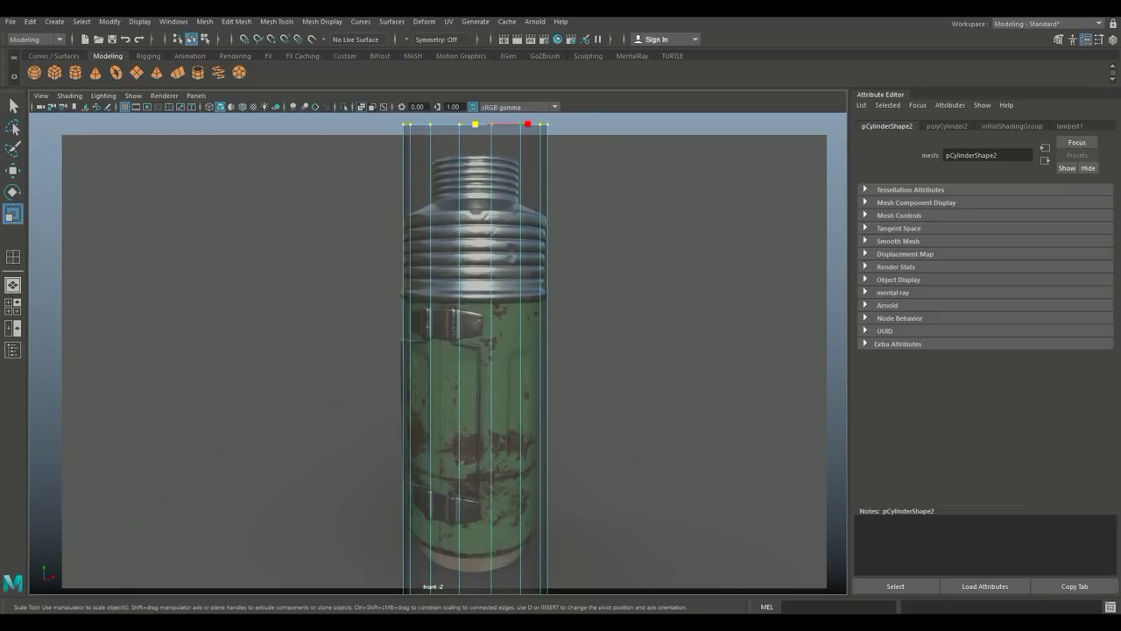
key("w")
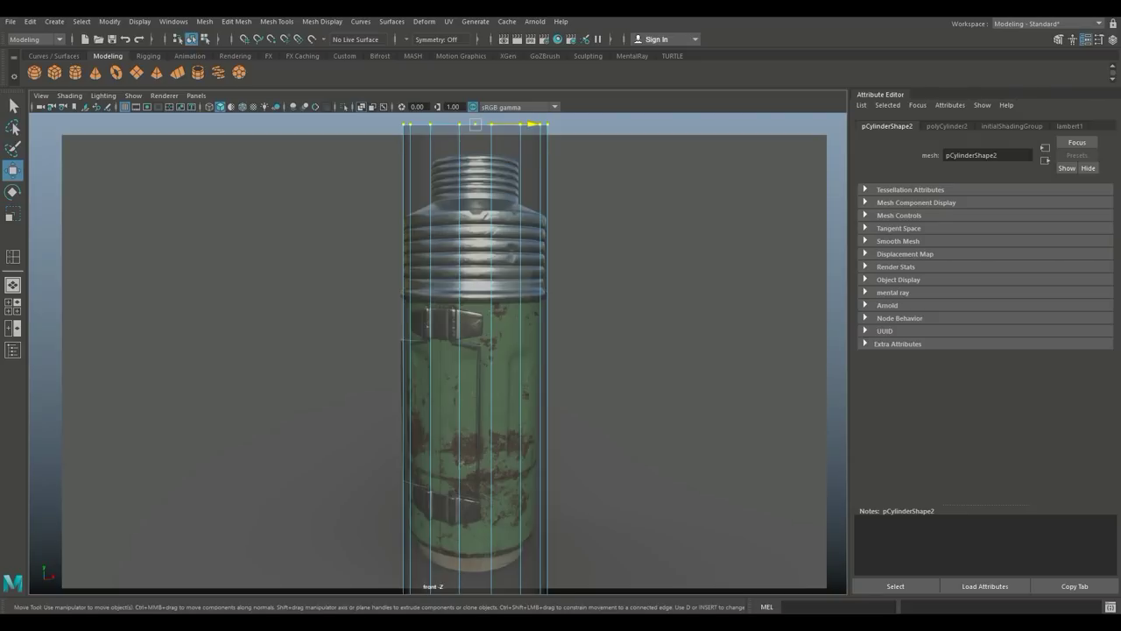
scroll(438, 353, "down", 2)
left_click_drag(469, 129, 469, 157)
- Raise the cylinder's bottom row of vertices to the base of the thermos in the reference
left_click_drag(587, 589, 353, 556)
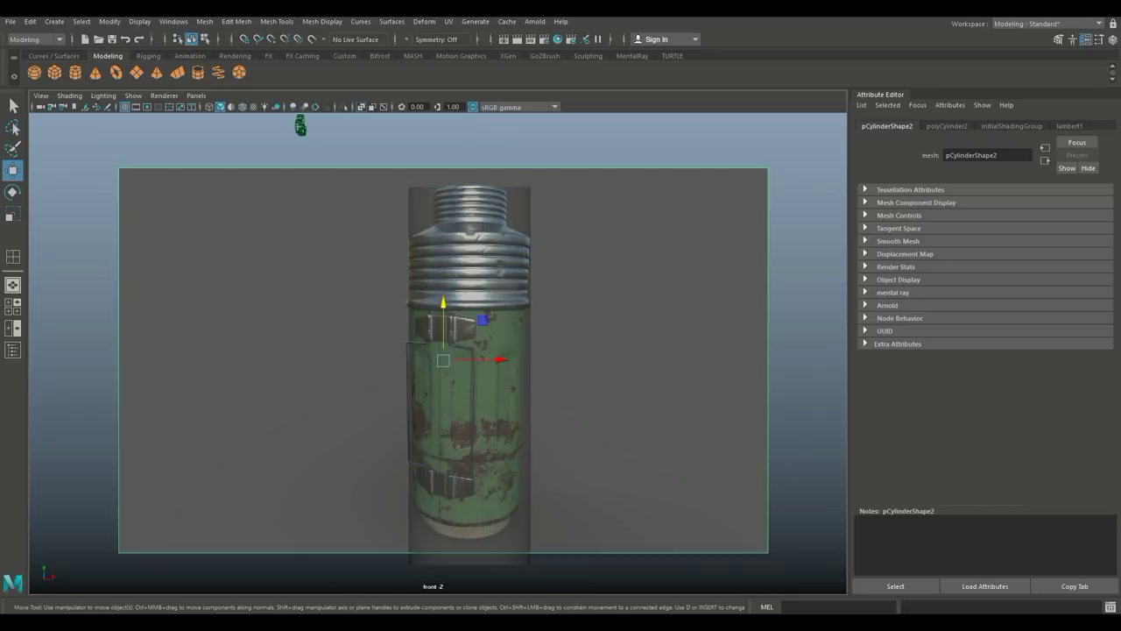
left_click(353, 565)
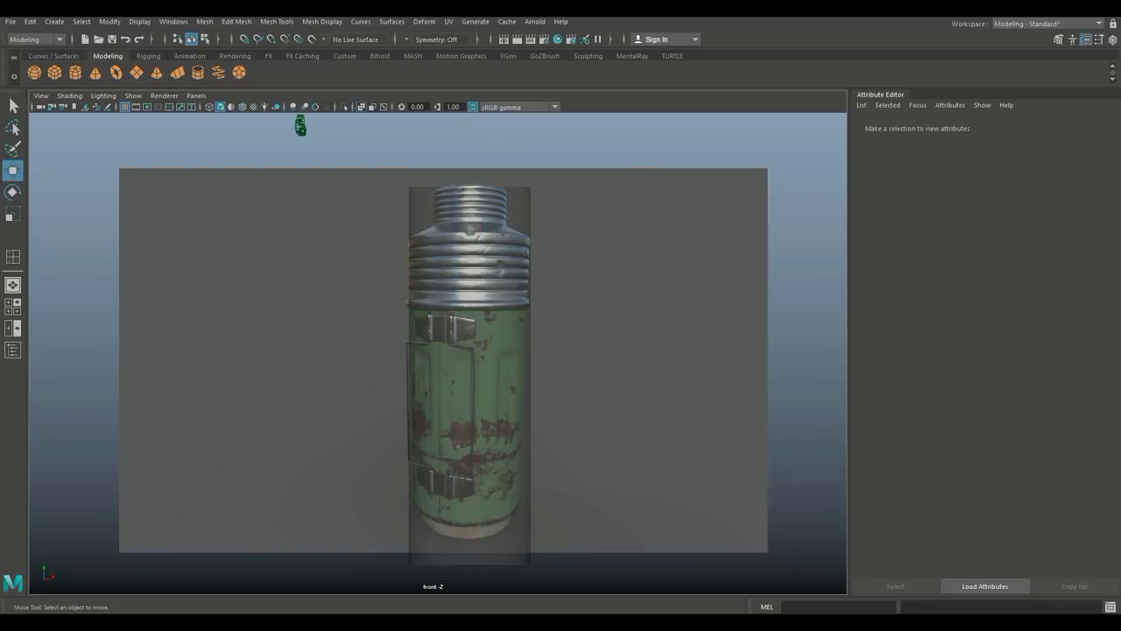
left_click(483, 279)
right_click_drag(483, 273, 427, 274)
left_click_drag(355, 582, 574, 556)
left_click_drag(470, 508, 469, 482)
- Insert edge loops around the cylinder at the neck, the shoulder, the metal rim and just above the base
left_click(322, 22)
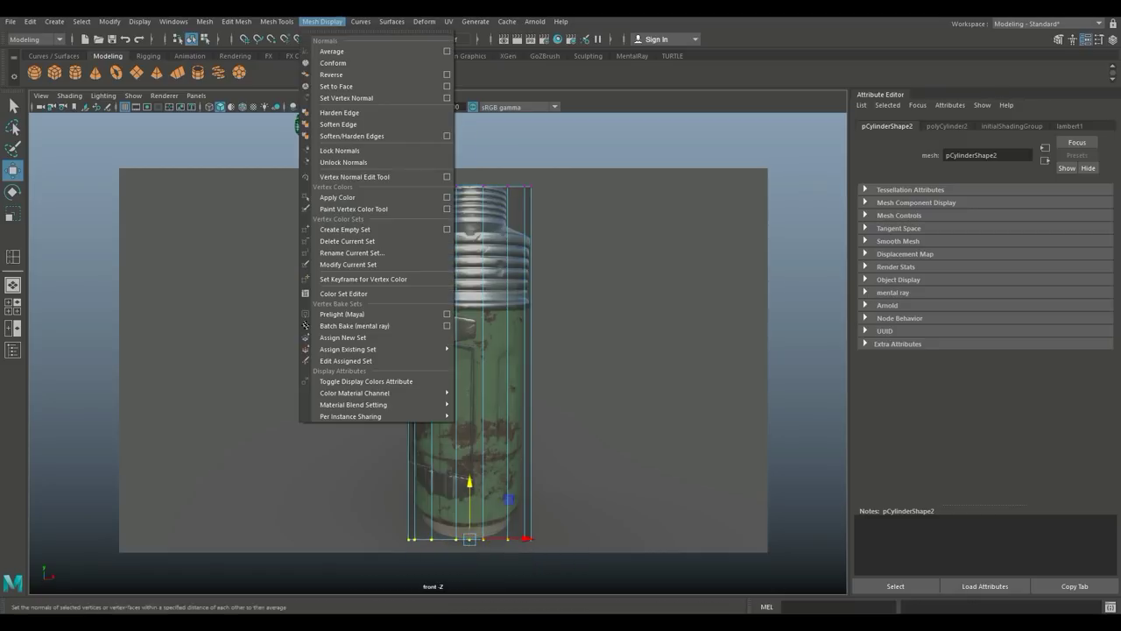
mouse_move(277, 22)
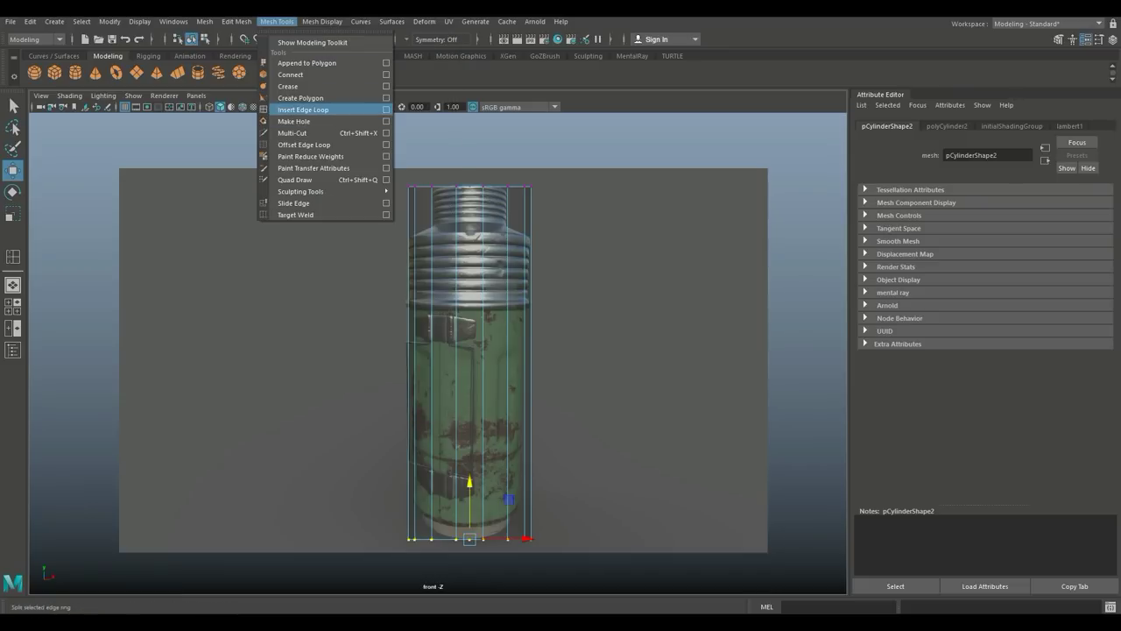
left_click(387, 109)
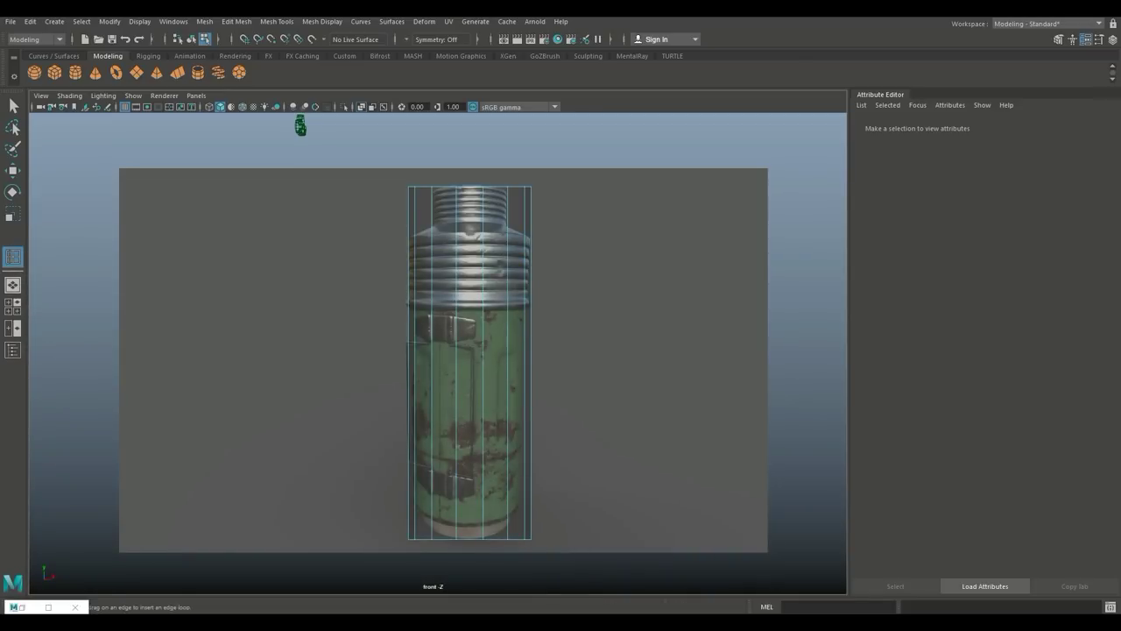
left_click_drag(456, 219, 456, 232)
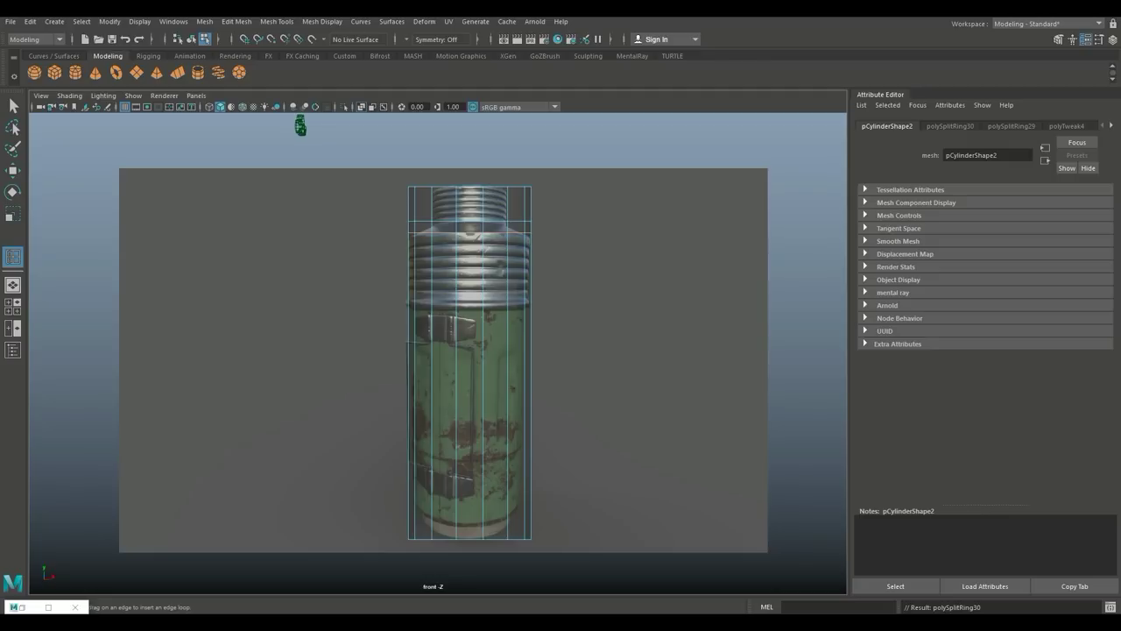
left_click_drag(456, 291, 455, 309)
left_click_drag(456, 527, 456, 525)
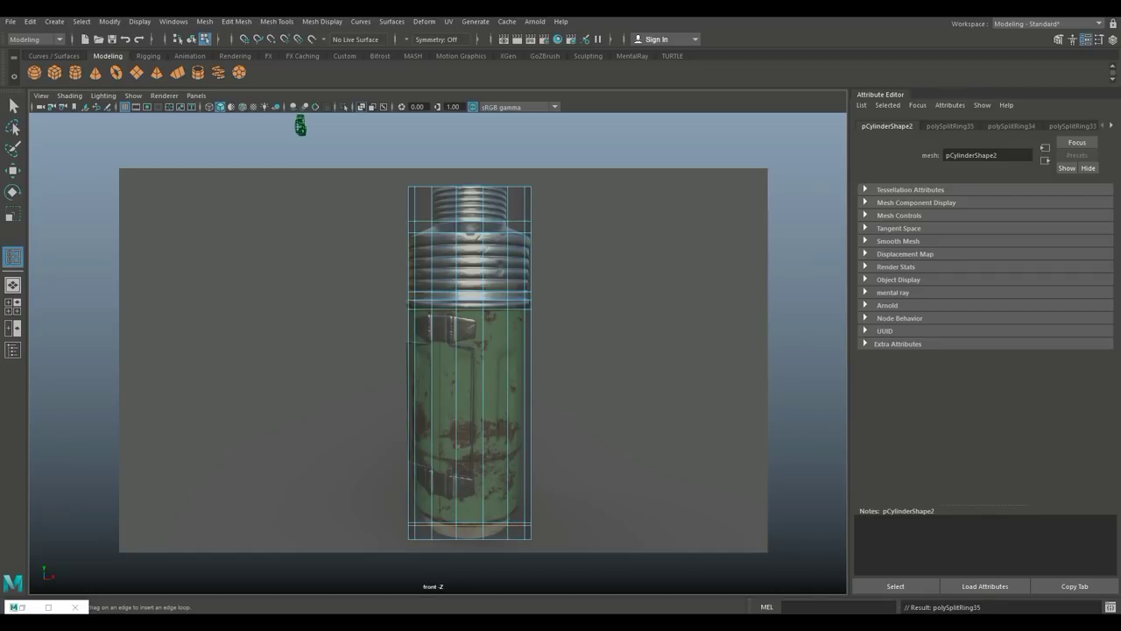
- Extrude the faces above the shoulder and scale them inward to the width of the thermos neck
key("q")
middle_click_drag(484, 201, 530, 273, "alt")
right_click_drag(530, 273, 517, 300)
left_click_drag(390, 239, 640, 301)
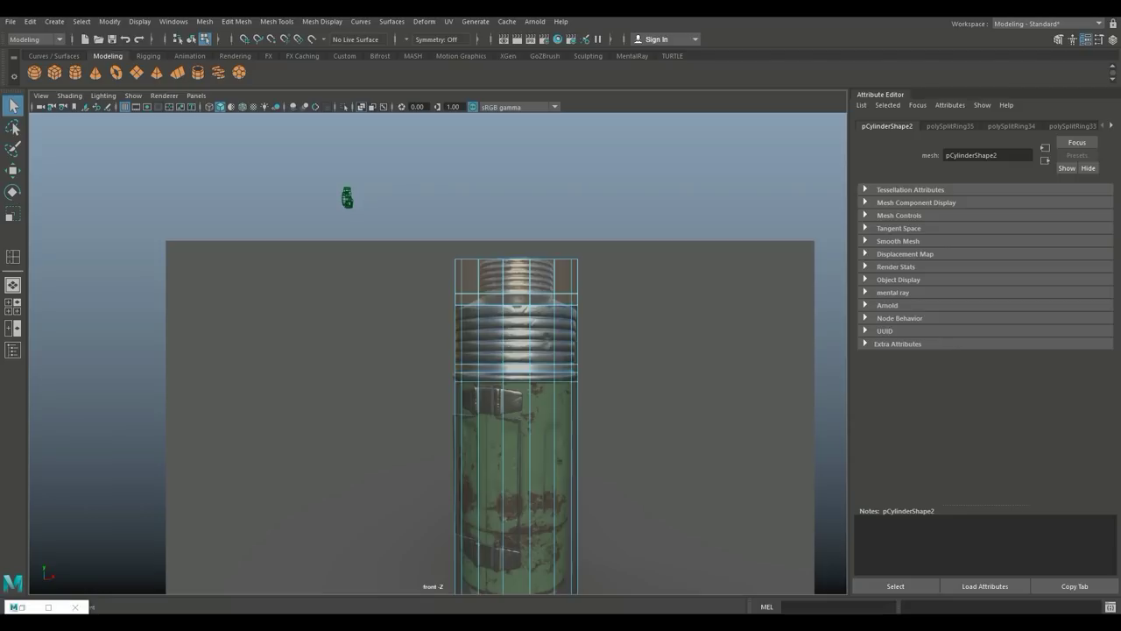
key("ctrl+e")
key("r")
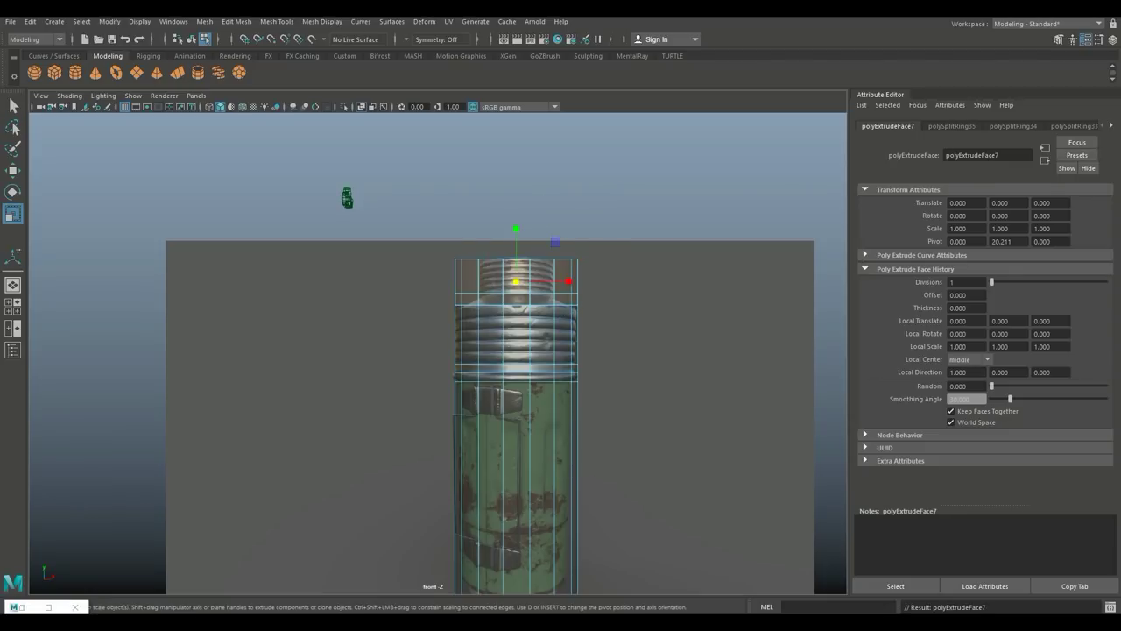
left_click_drag(516, 281, 478, 281)
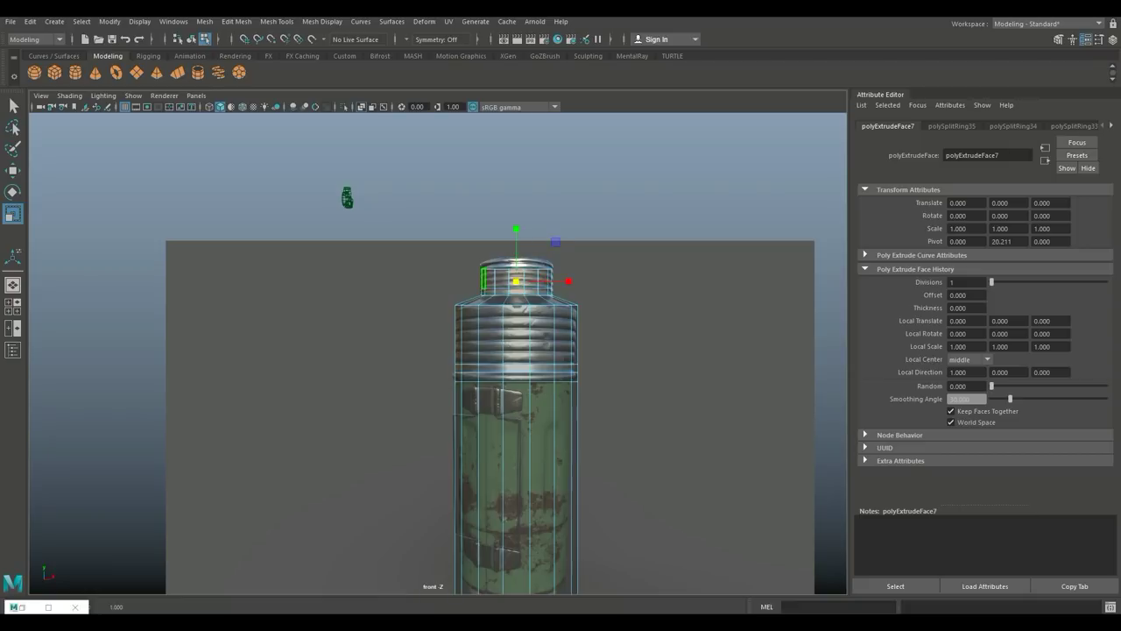
- Raise the neck's top row of vertices to the top of the cap in the reference
right_click_drag(498, 274, 464, 274)
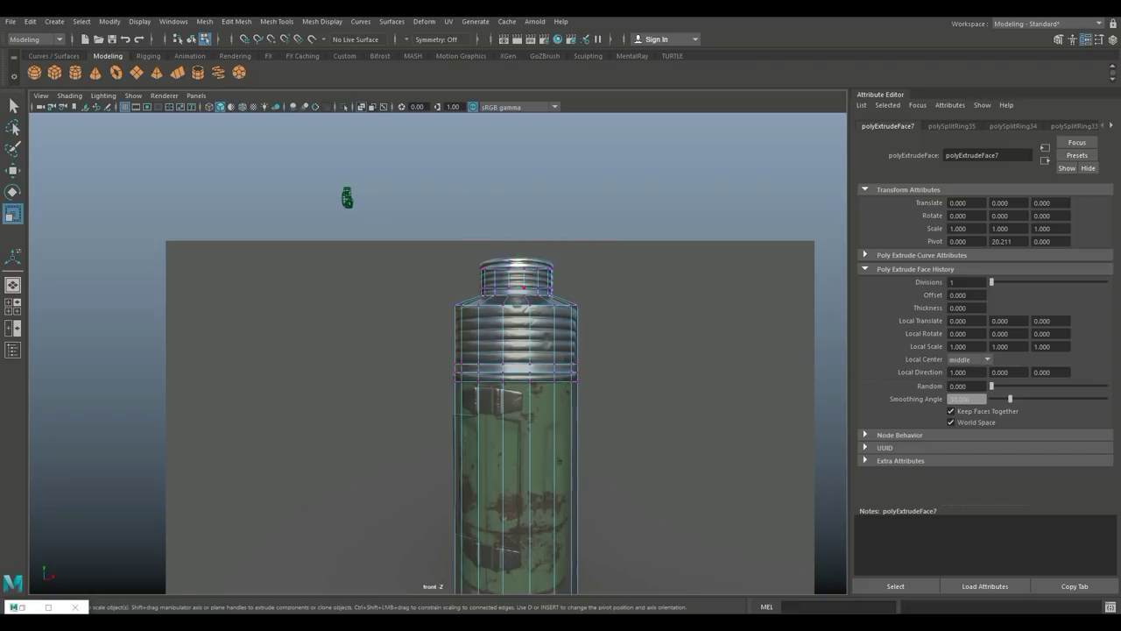
scroll(543, 293, "up", 4)
left_click_drag(472, 188, 651, 220)
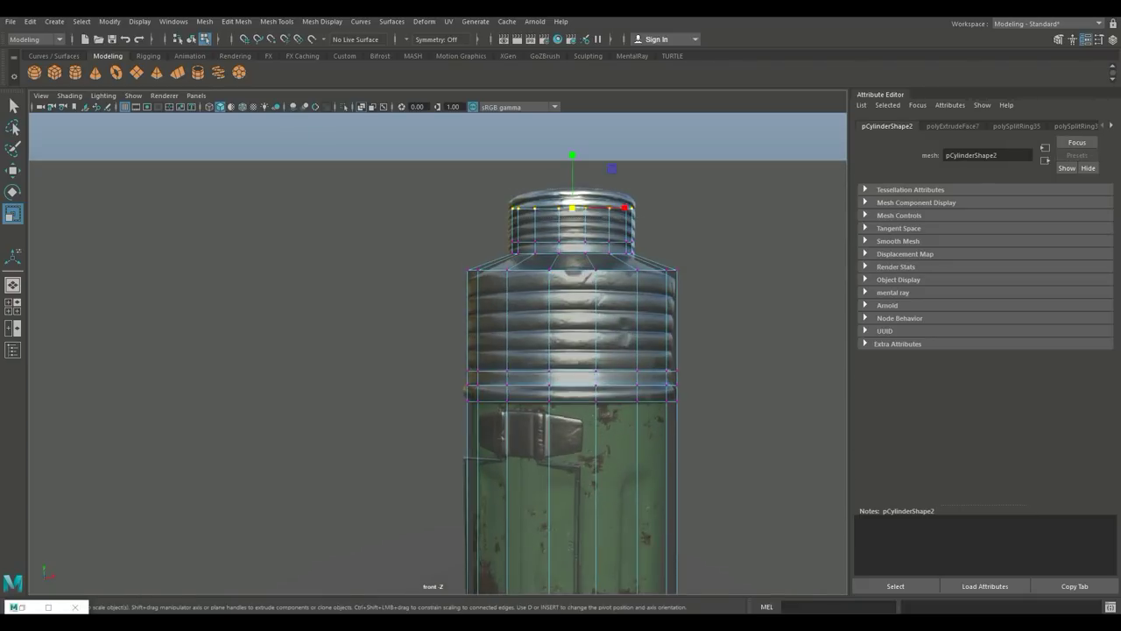
key("w")
left_click_drag(572, 152, 572, 132)
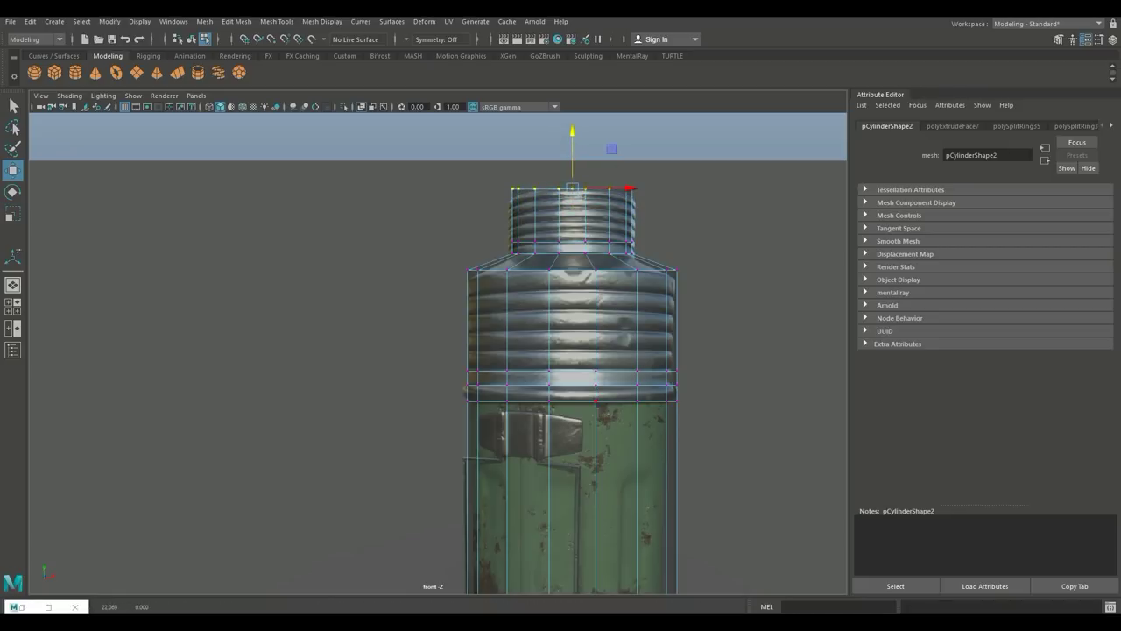
- Extrude the band of faces at the metal rim outward with a thickness of 0.3 and clear the selection
middle_click_drag(596, 400, 525, 309, "alt")
scroll(525, 309, "up", 3)
right_click_drag(419, 272, 417, 303)
left_click_drag(333, 290, 718, 288)
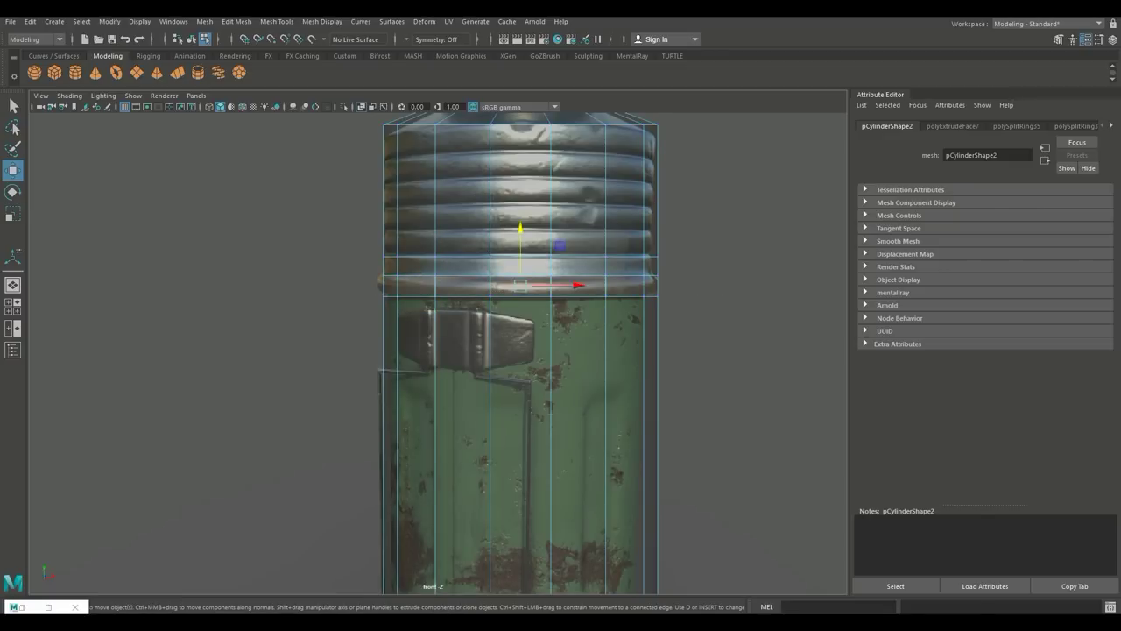
key("ctrl+e")
left_click(723, 368)
type("0.3")
key("Return")
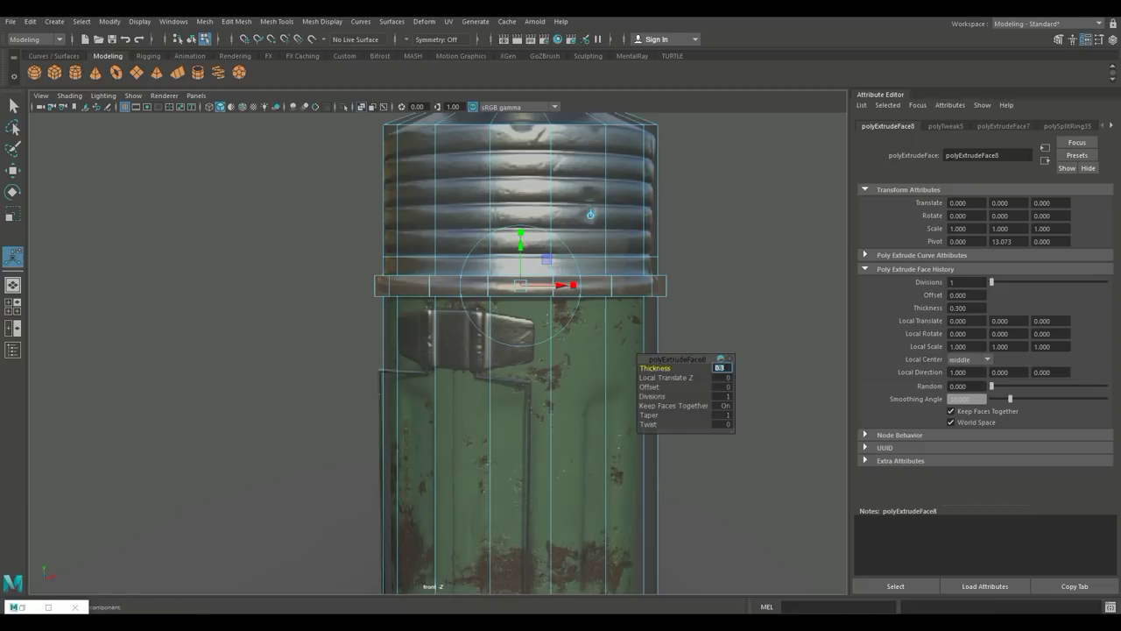
key("alt+d")
- Extrude the faces below the lowest edge loops and scale them inward to form the narrower thermos base
scroll(438, 353, "down", 2)
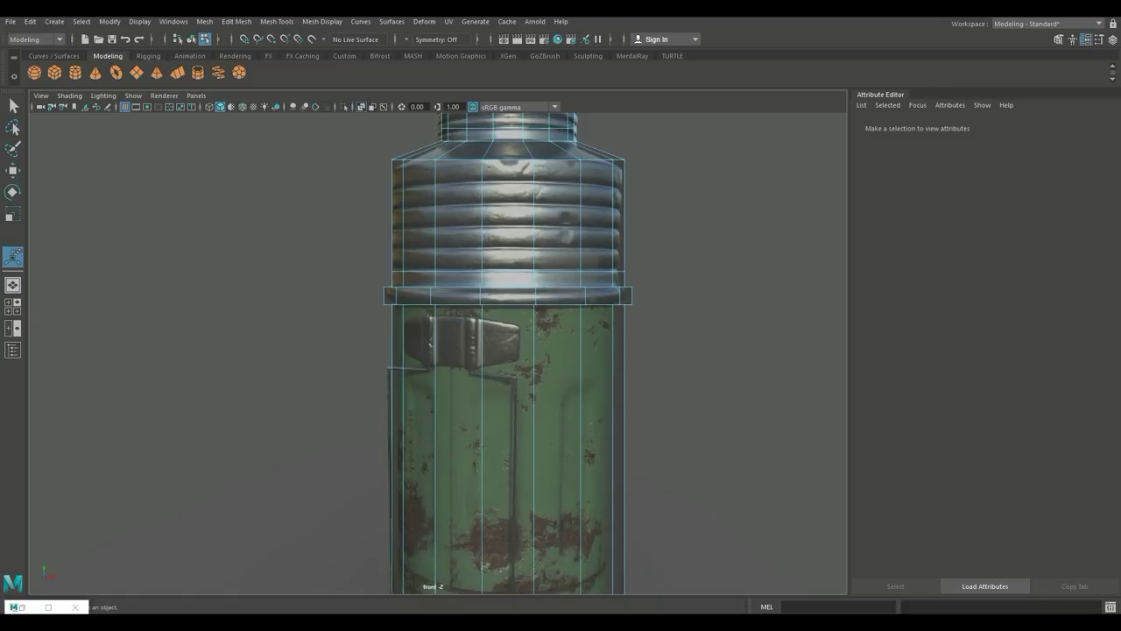
scroll(438, 353, "down", 3)
middle_click_drag(670, 530, 576, 208, "alt")
scroll(684, 259, "up", 6)
mouse_move(188, 385)
left_mouse_down()
mouse_move(707, 396)
mouse_move(707, 361)
left_mouse_up()
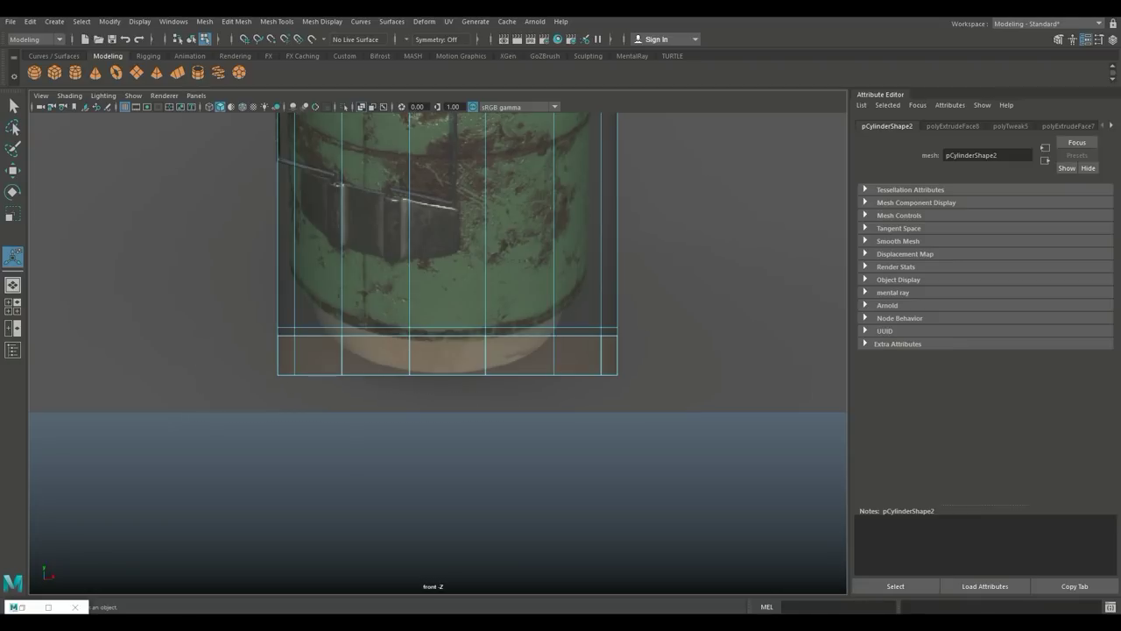
key("ctrl+e")
key("r")
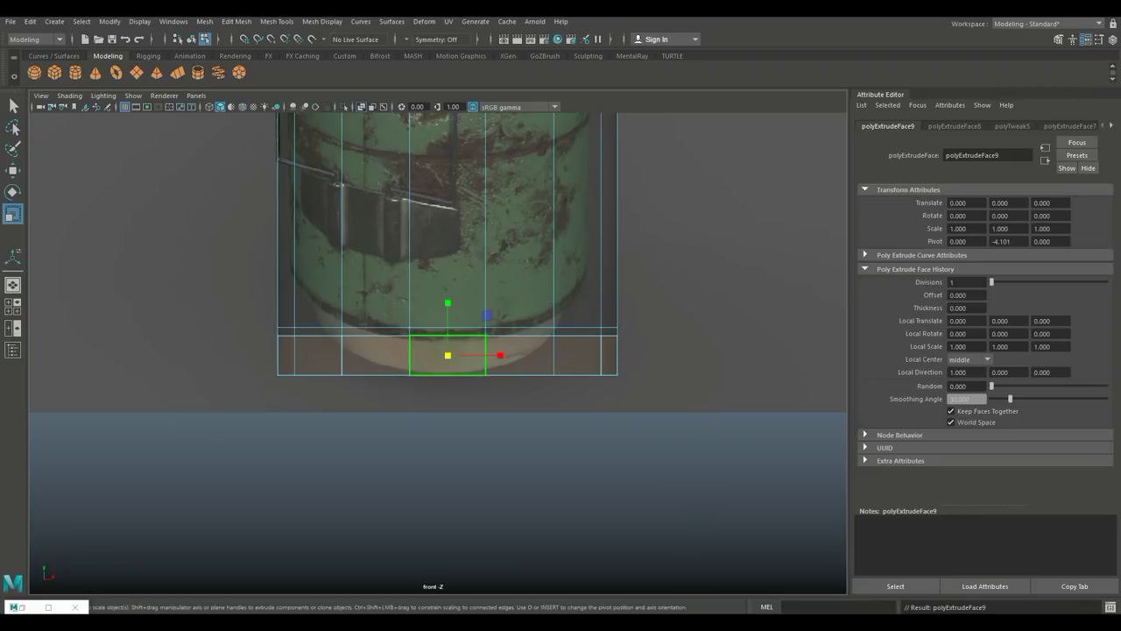
left_click_drag(447, 356, 431, 355)
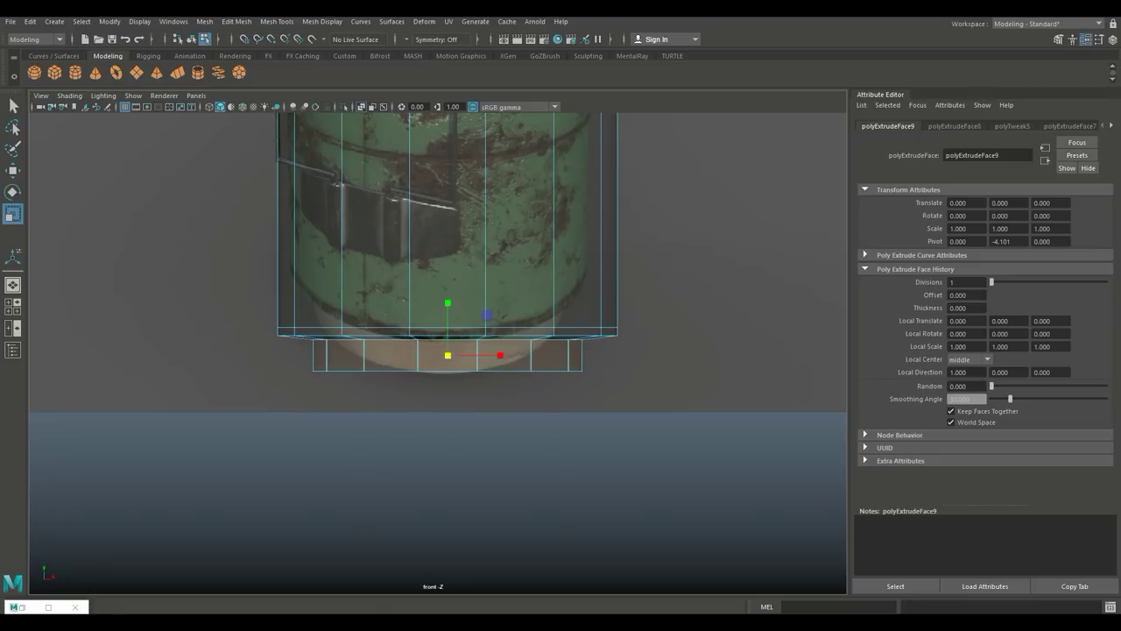
- Insert an edge loop close to the outer border of the underside ring surrounding the narrower thermos base
left_click(12, 306)
key("space")
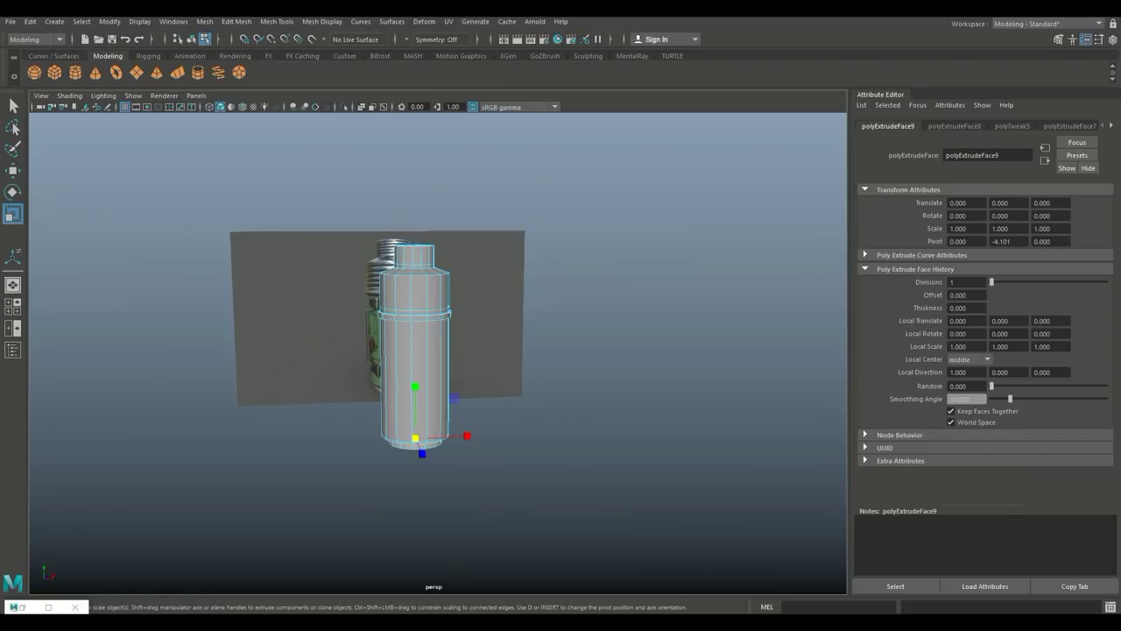
scroll(438, 350, "up", 5)
left_click_drag(438, 350, 438, 254, "alt")
middle_click_drag(420, 394, 456, 293, "alt")
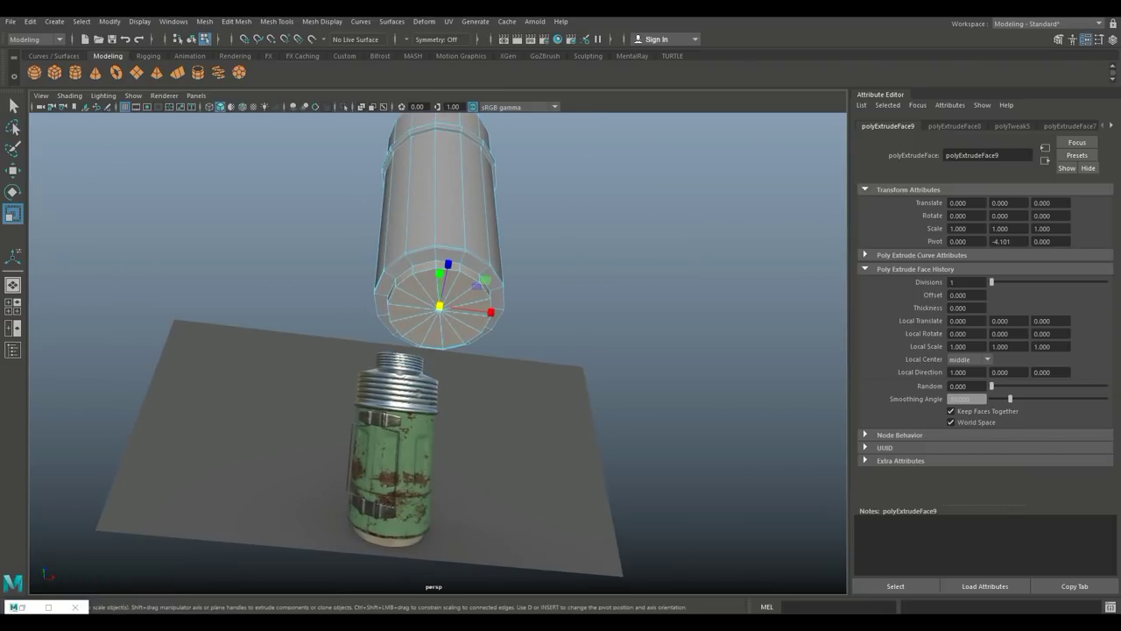
scroll(438, 350, "up", 4)
left_click_drag(438, 333, 469, 377, "alt")
left_click(277, 21)
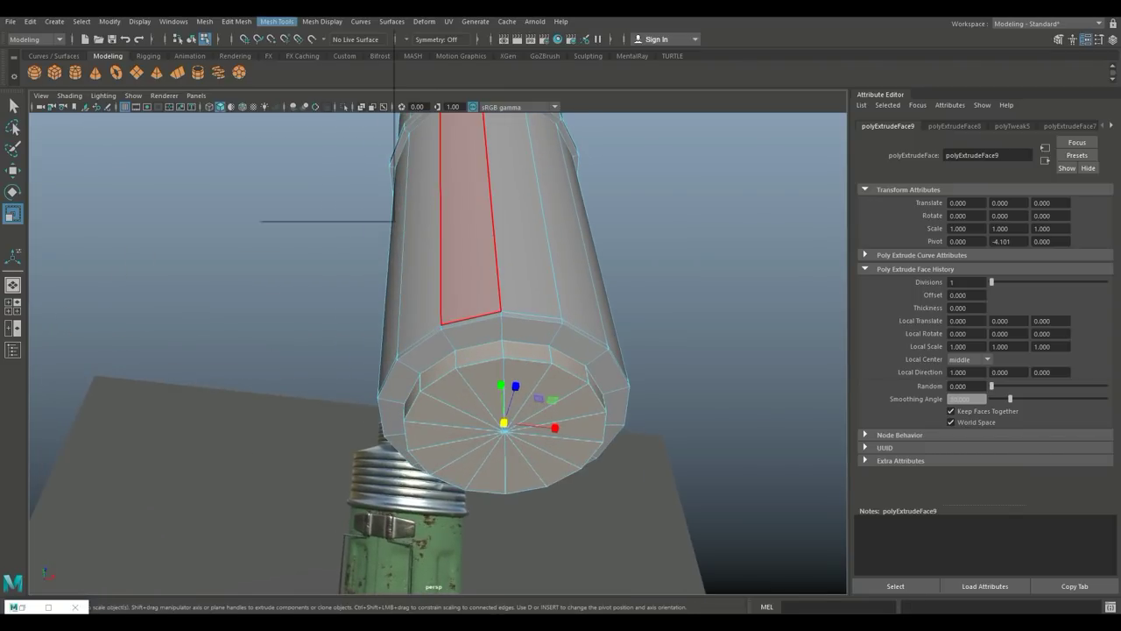
left_click(48, 606)
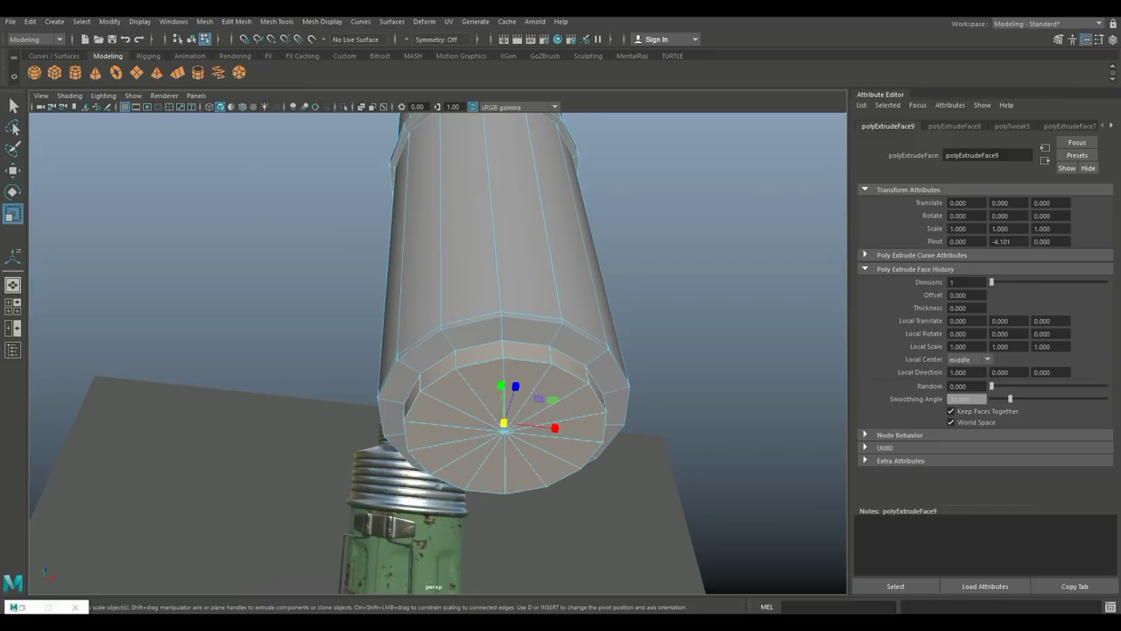
left_click(75, 606)
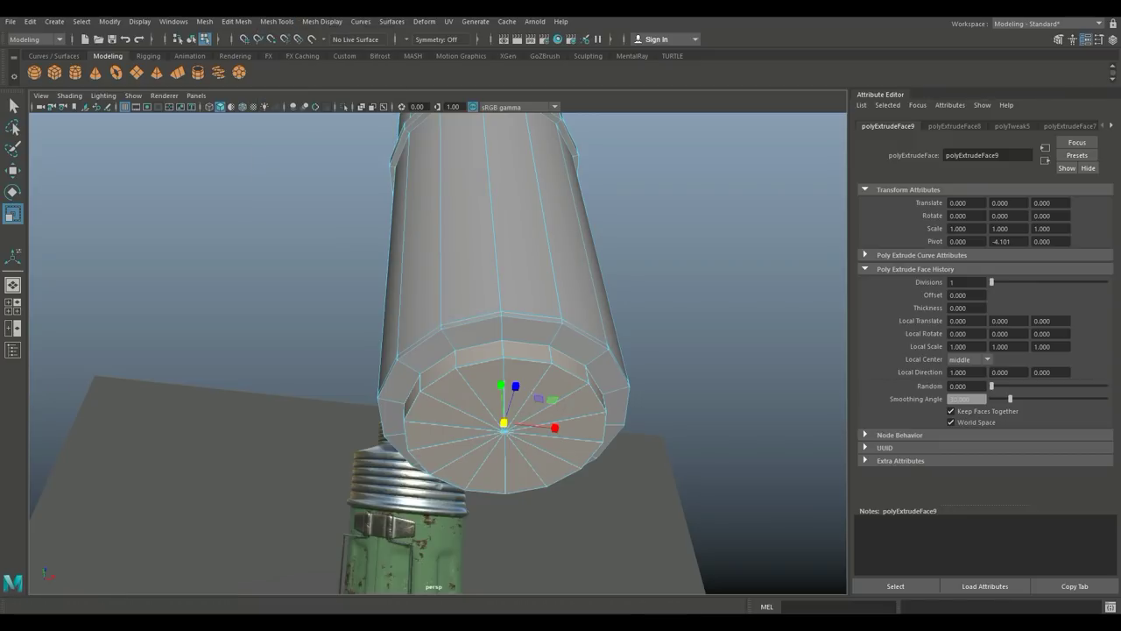
left_click(237, 21)
mouse_move(277, 21)
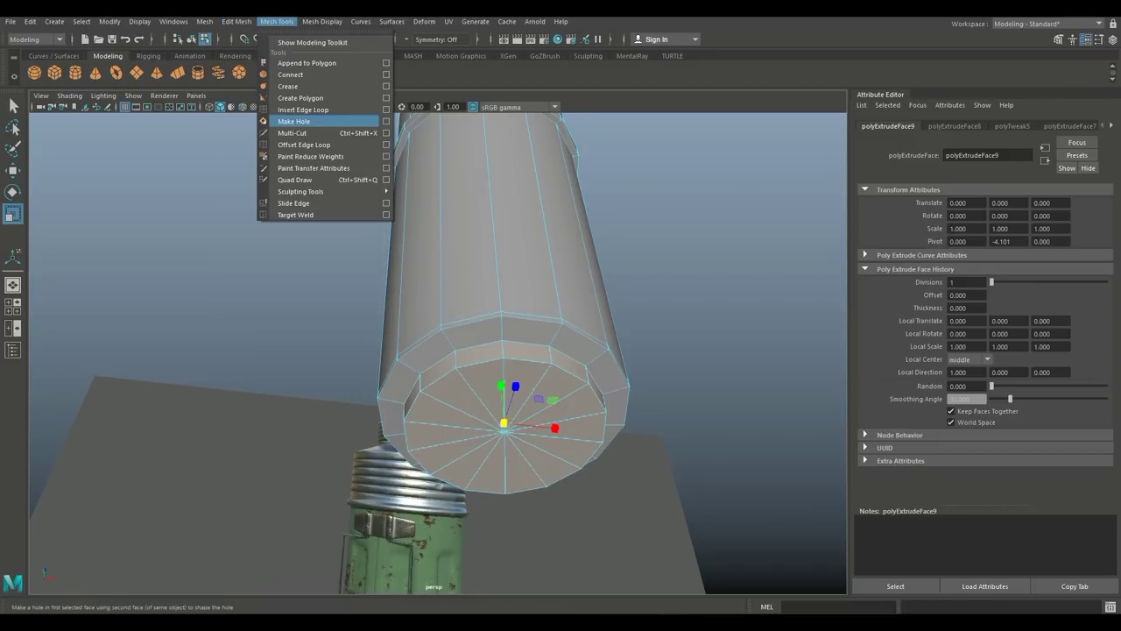
left_click(303, 110)
scroll(503, 351, "up", 5)
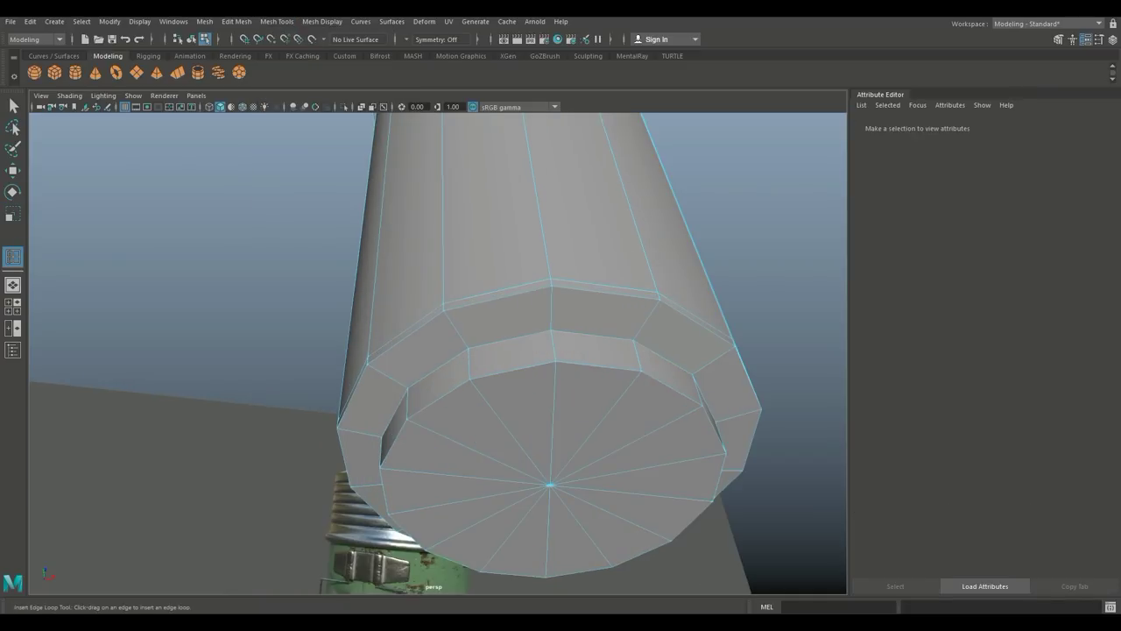
left_click(552, 298)
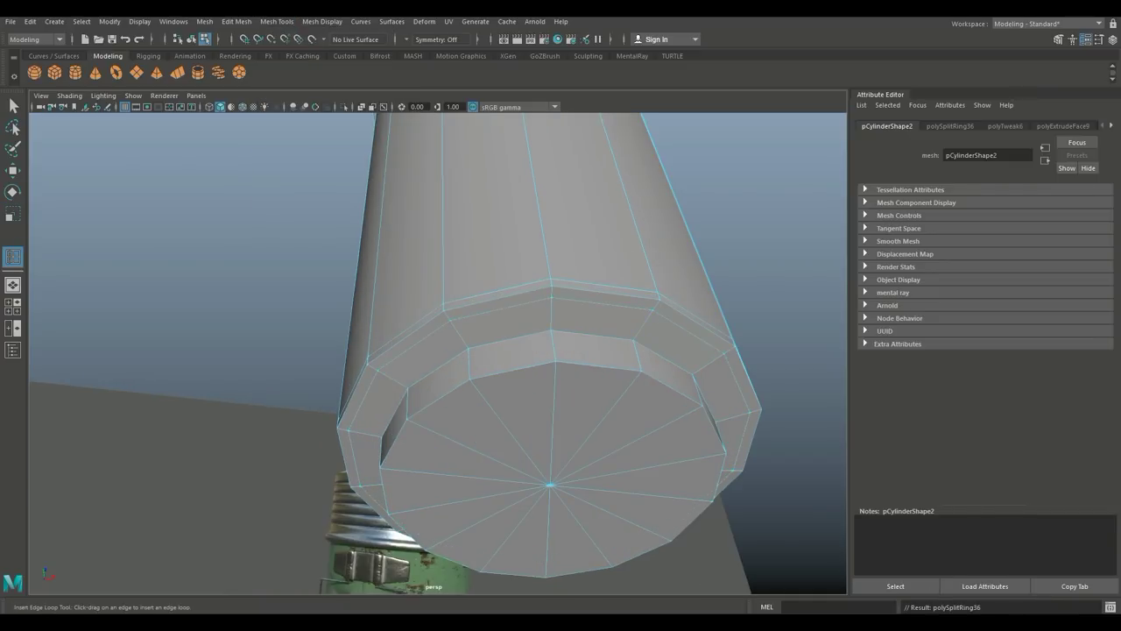
- Select the base's side faces, grow the selection to the new edge loop, extrude it upward into the body, and clear the selection
key("q")
right_click_drag(491, 273, 495, 307)
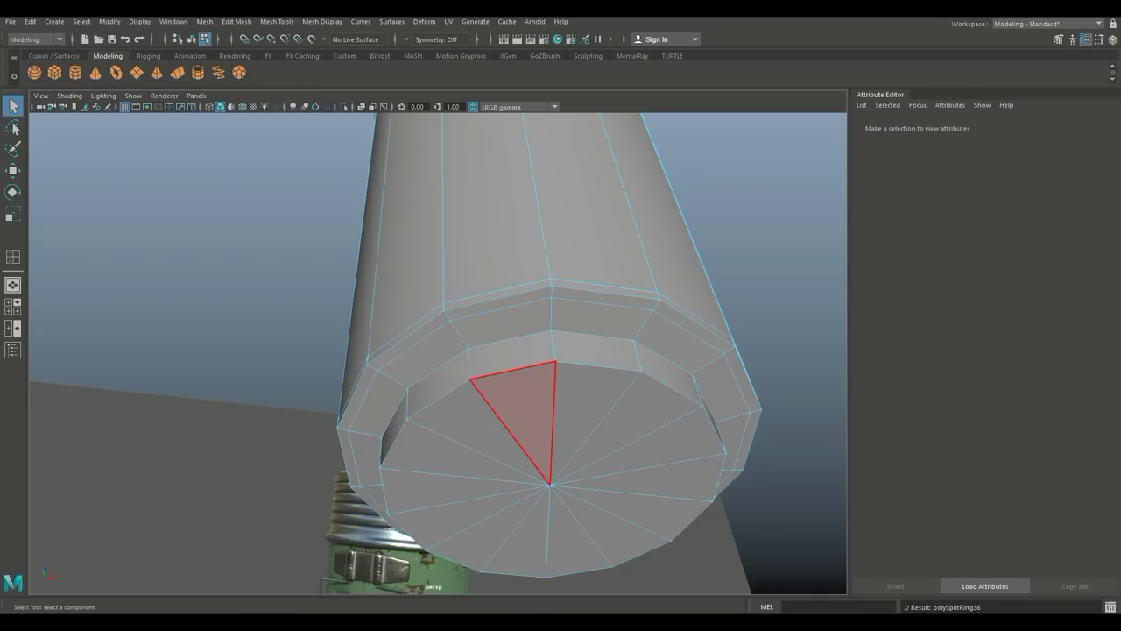
left_click(515, 354)
double_click(437, 384, "shift")
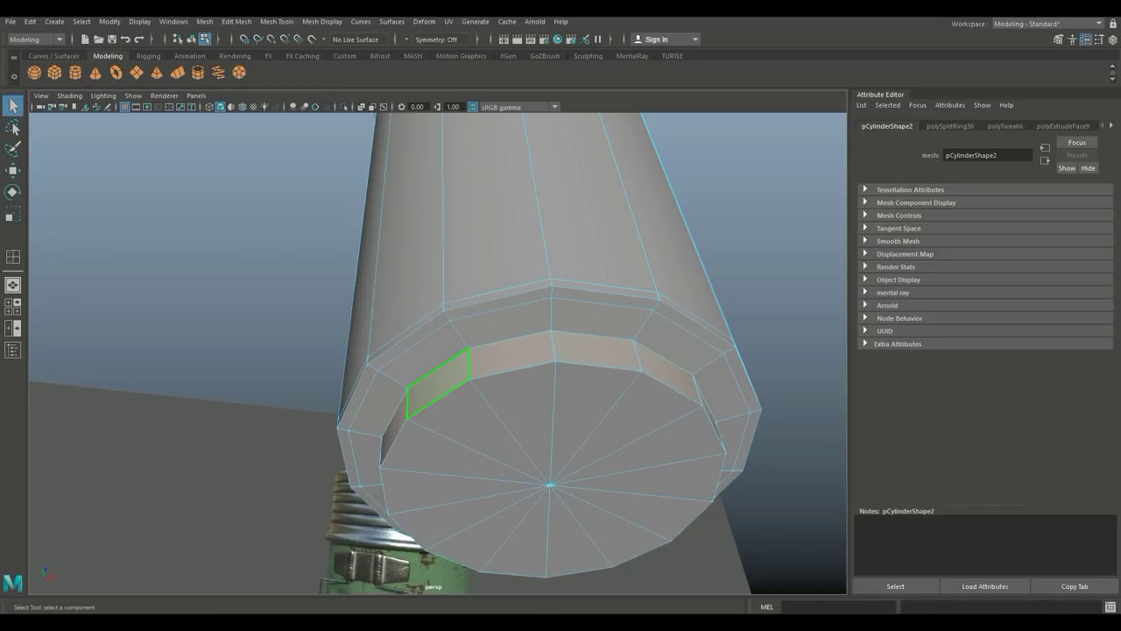
key("shift+period")
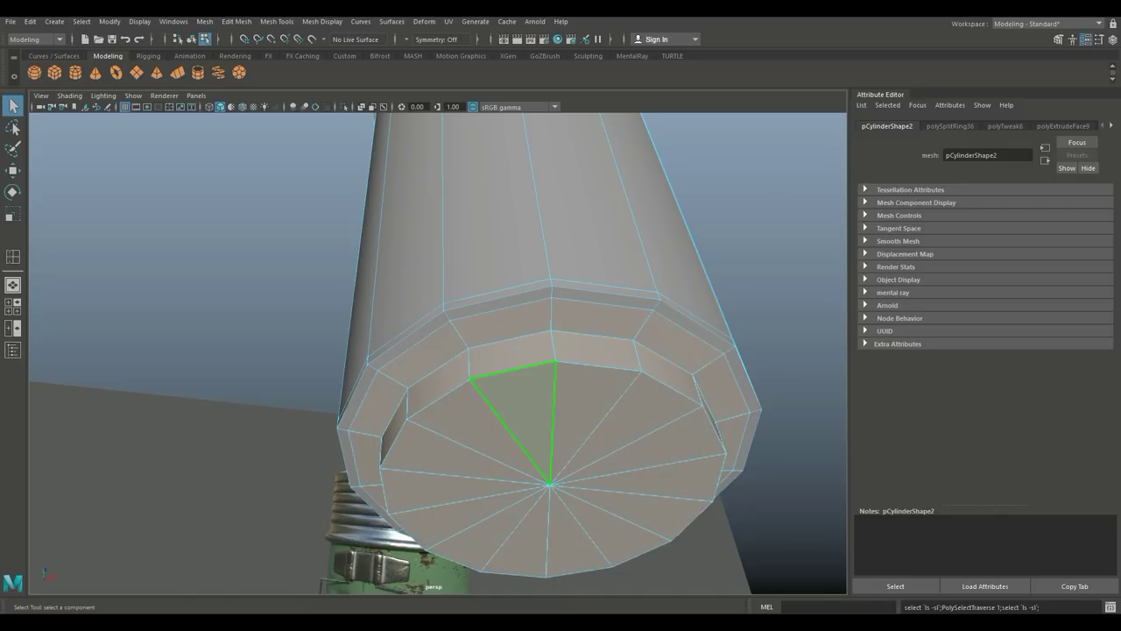
key("w")
left_click_drag(543, 426, 541, 413)
left_click(771, 289)
scroll(684, 315, "down", 5)
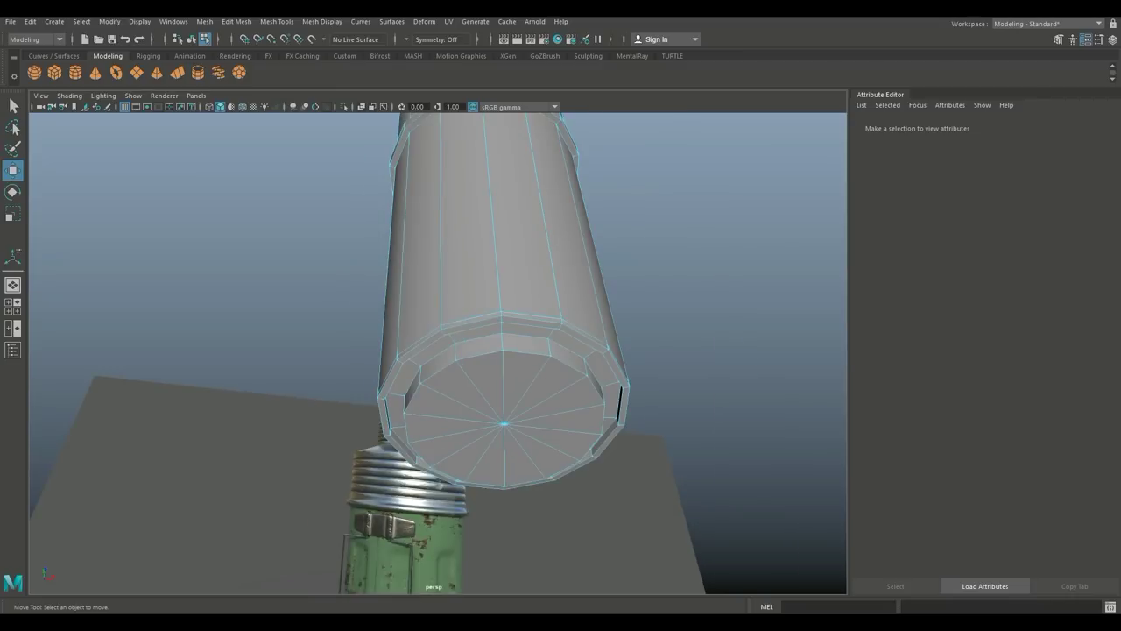
- Lower the base's bottom row of vertices to the reference's bottom edge and scale it slightly inward to taper the base
left_click_drag(684, 316, 697, 390, "alt")
middle_click_drag(697, 390, 668, 283, "alt")
middle_click_drag(659, 403, 671, 289, "alt")
scroll(671, 289, "up", 5)
left_click_drag(639, 328, 621, 311, "alt")
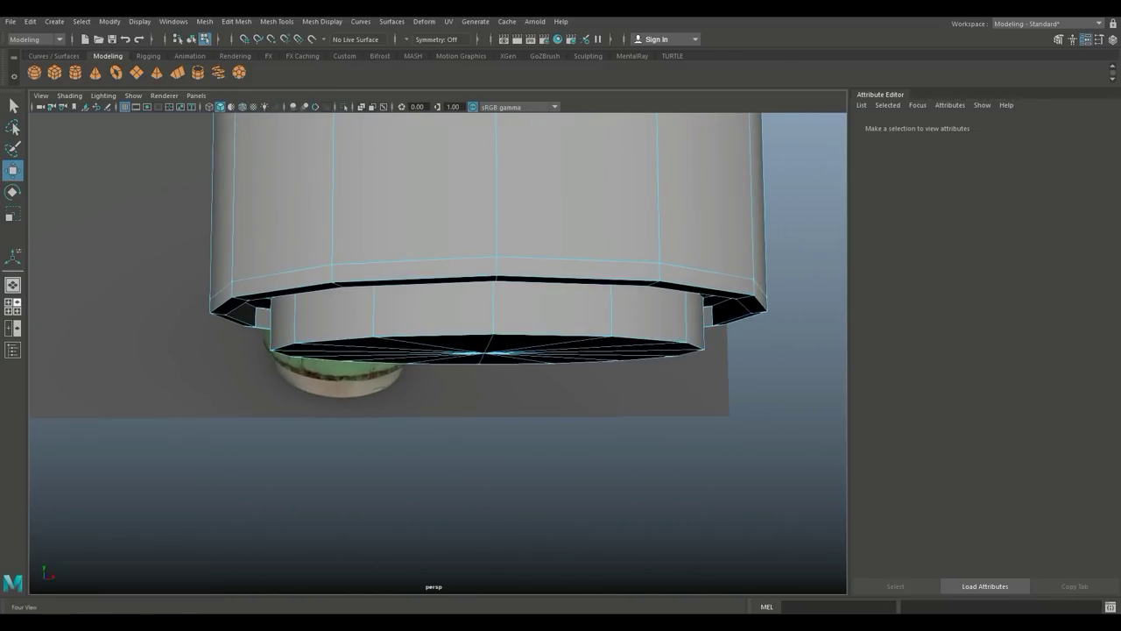
left_click(13, 306)
key("space")
scroll(438, 342, "up", 3)
right_click_drag(435, 272, 384, 273)
left_click_drag(195, 383, 715, 382)
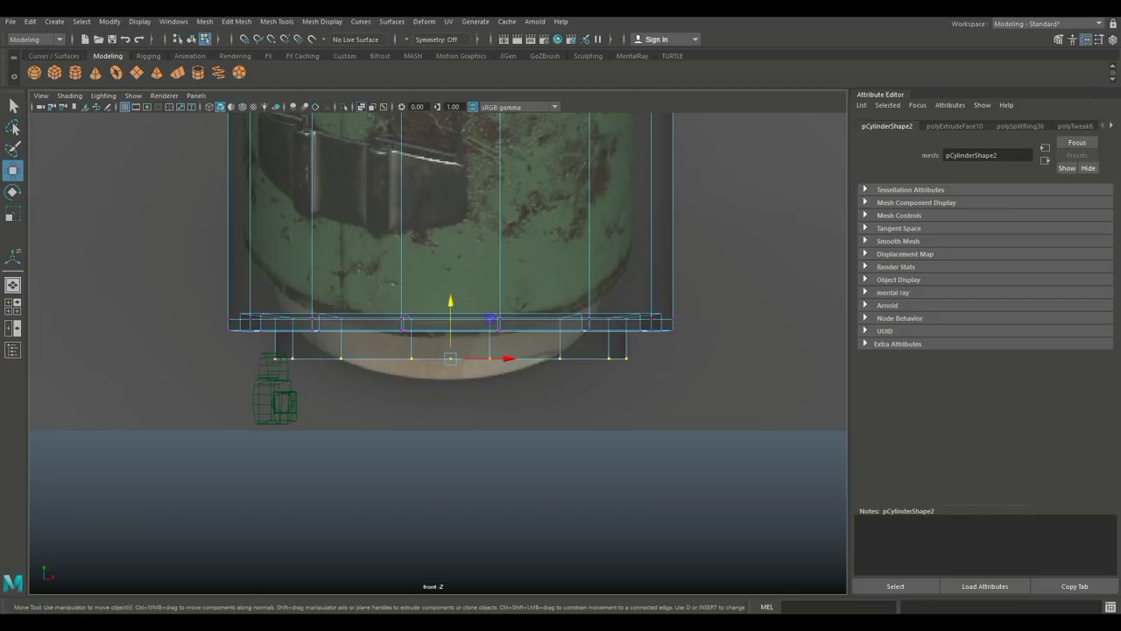
left_click_drag(451, 303, 445, 326)
key("r")
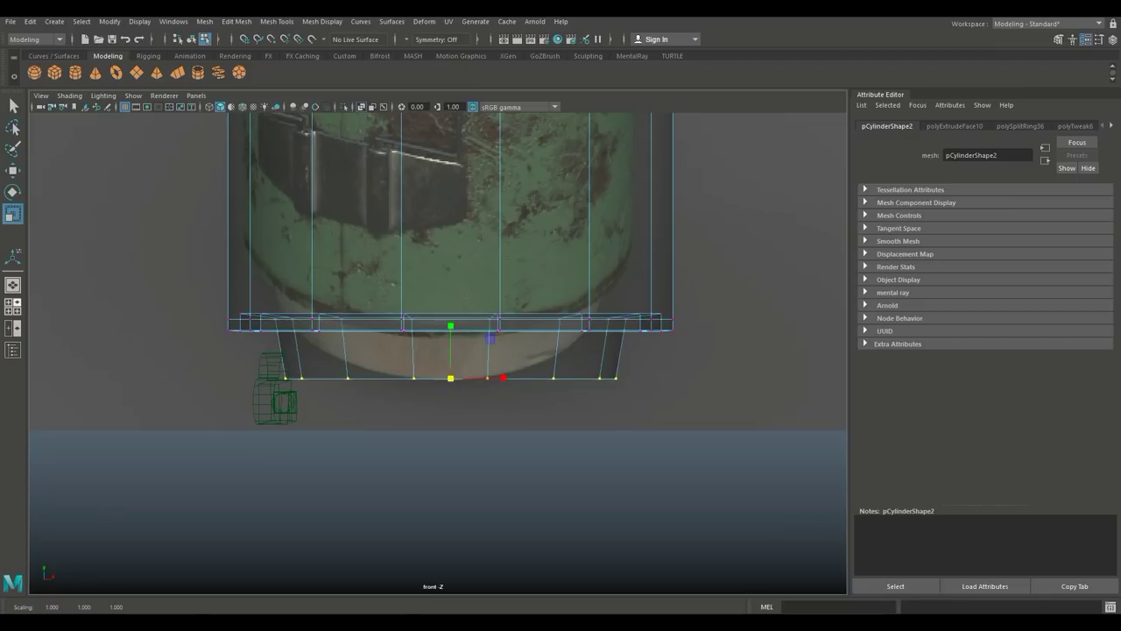
left_click(14, 307)
left_click(546, 248)
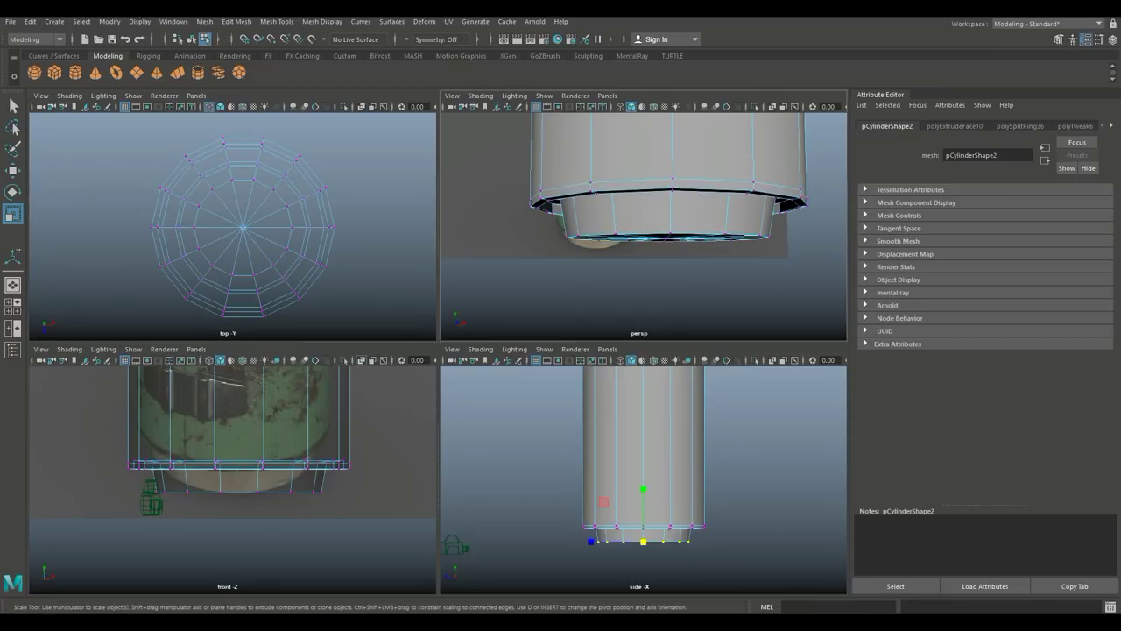
- Examine the recessed base from below and then the neck, shoulder and rim of the thermos
scroll(546, 248, "down", 8)
key("space")
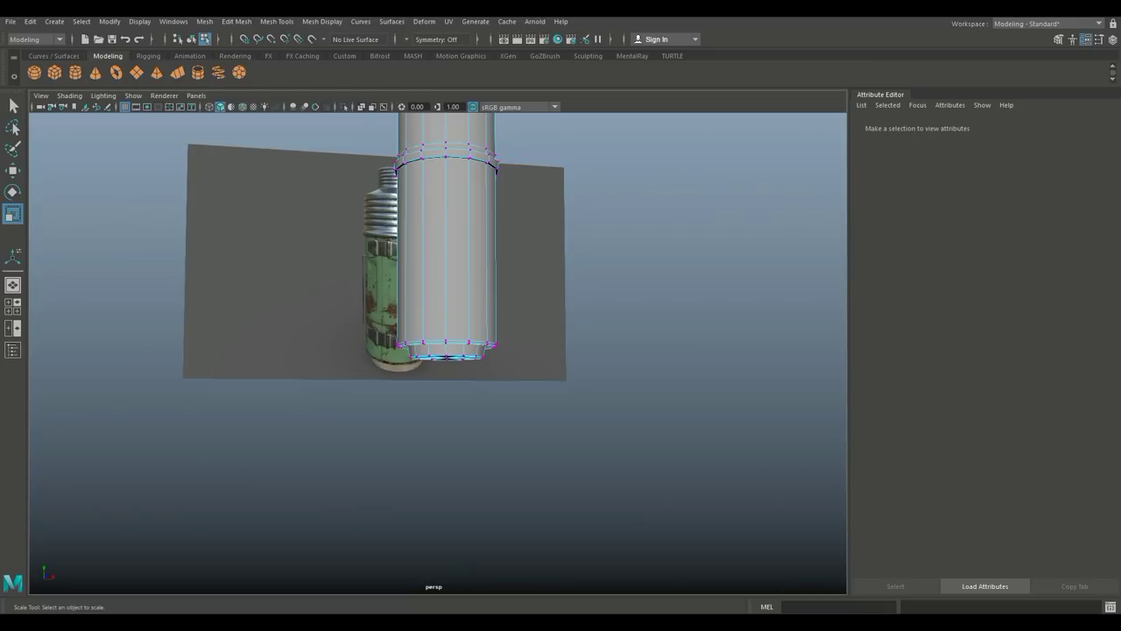
scroll(547, 248, "up", 5)
middle_click_drag(547, 248, 574, 438, "alt")
left_click_drag(574, 438, 577, 338, "alt")
left_click_drag(432, 183, 460, 136, "alt")
scroll(473, 122, "up", 5)
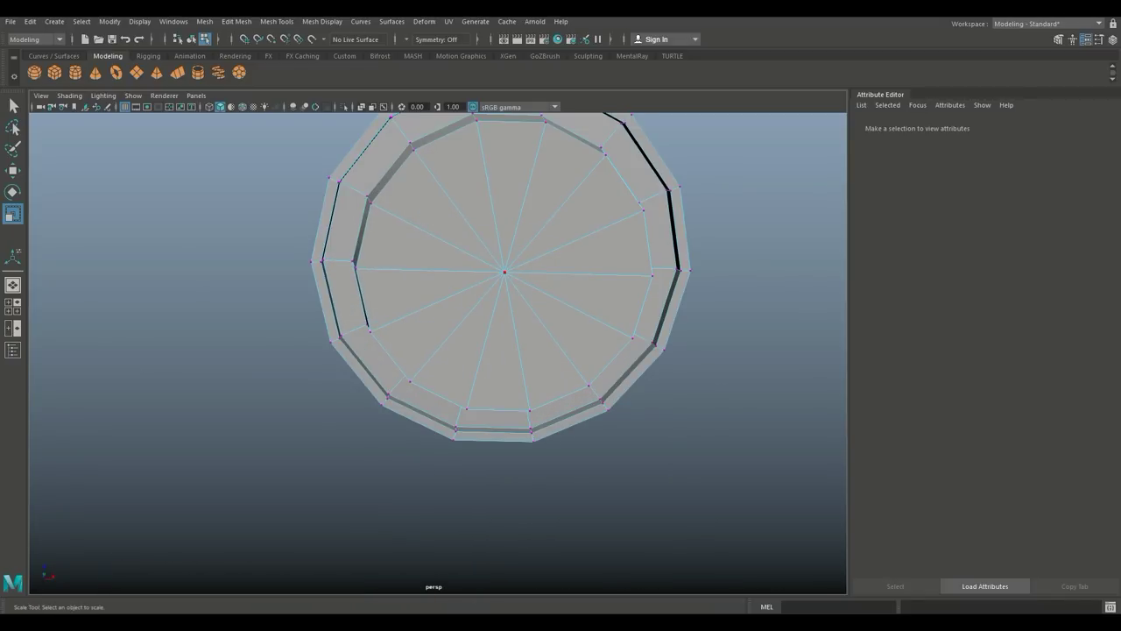
scroll(438, 157, "down", 5)
left_click_drag(438, 158, 415, 279, "alt")
middle_click_drag(415, 278, 428, 380, "alt")
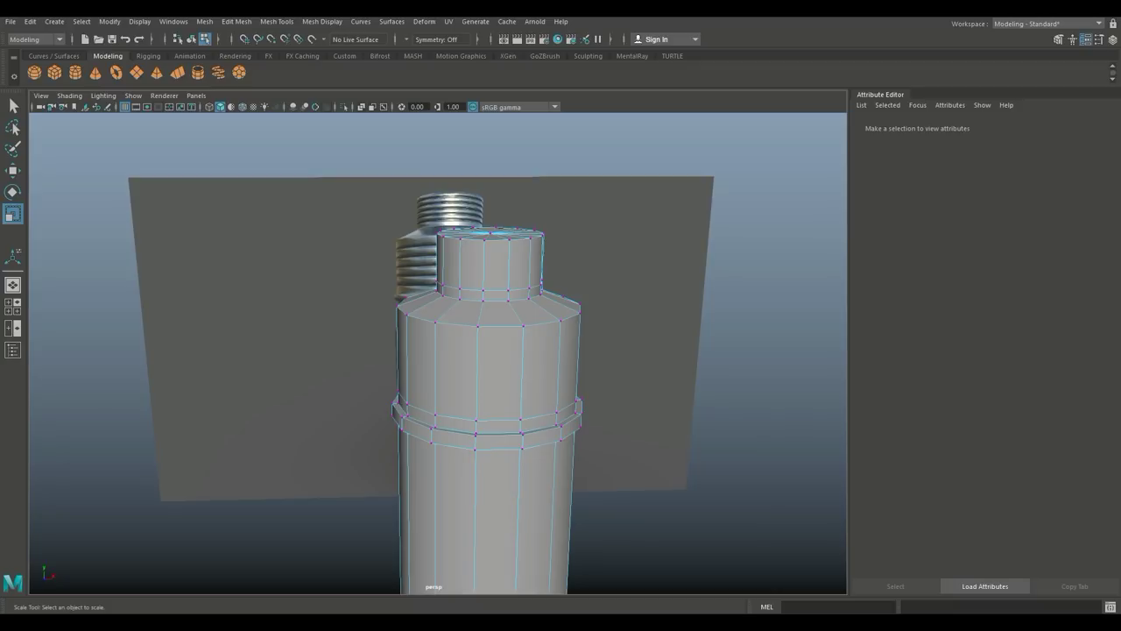
- Configure the Insert Edge Loop tool to maintain position with Multiple edge loops, using 2 loops
left_click(237, 22)
mouse_move(277, 22)
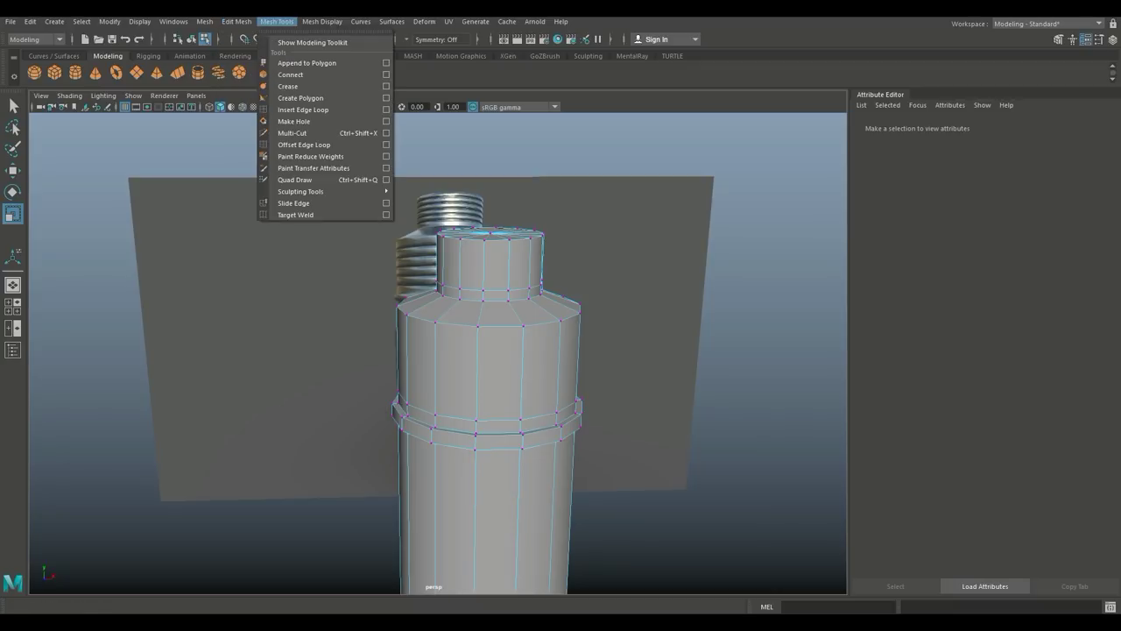
left_click(386, 110)
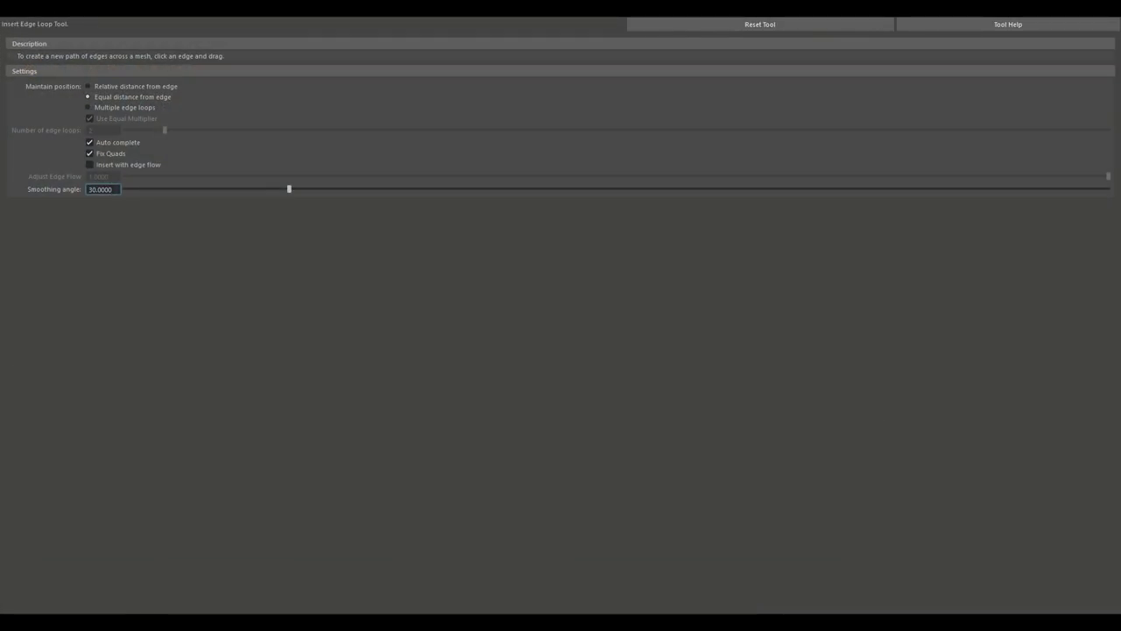
left_click(88, 107)
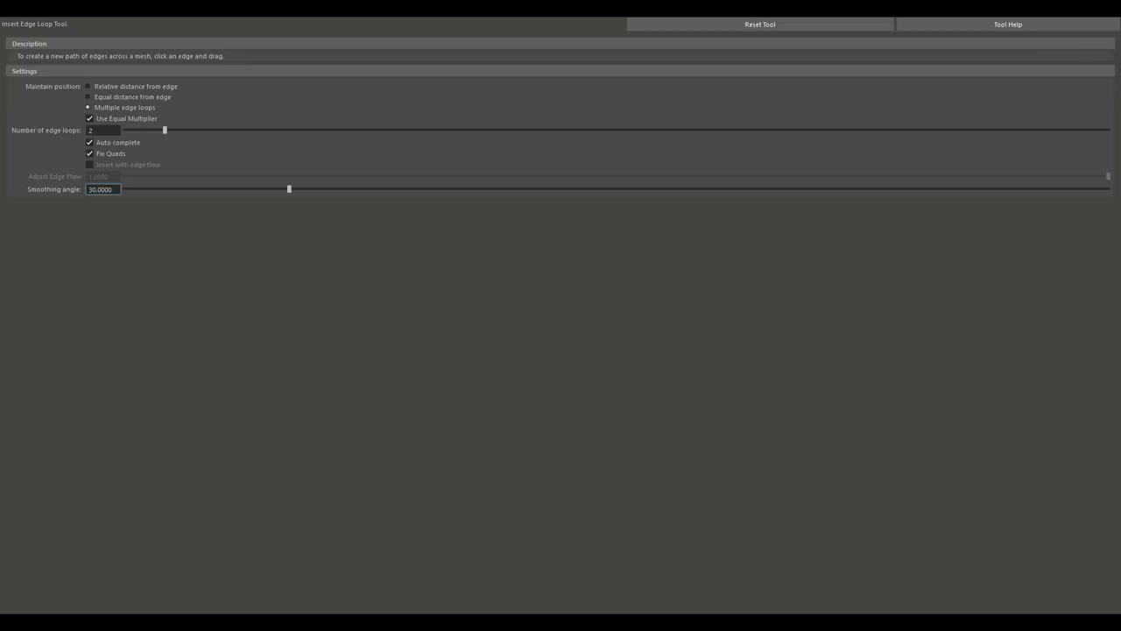
left_click(1055, 9)
- Insert multiple edge loops around the neck to divide it into thin horizontal bands
scroll(490, 350, "up", 4)
left_click_drag(504, 350, 491, 350, "alt")
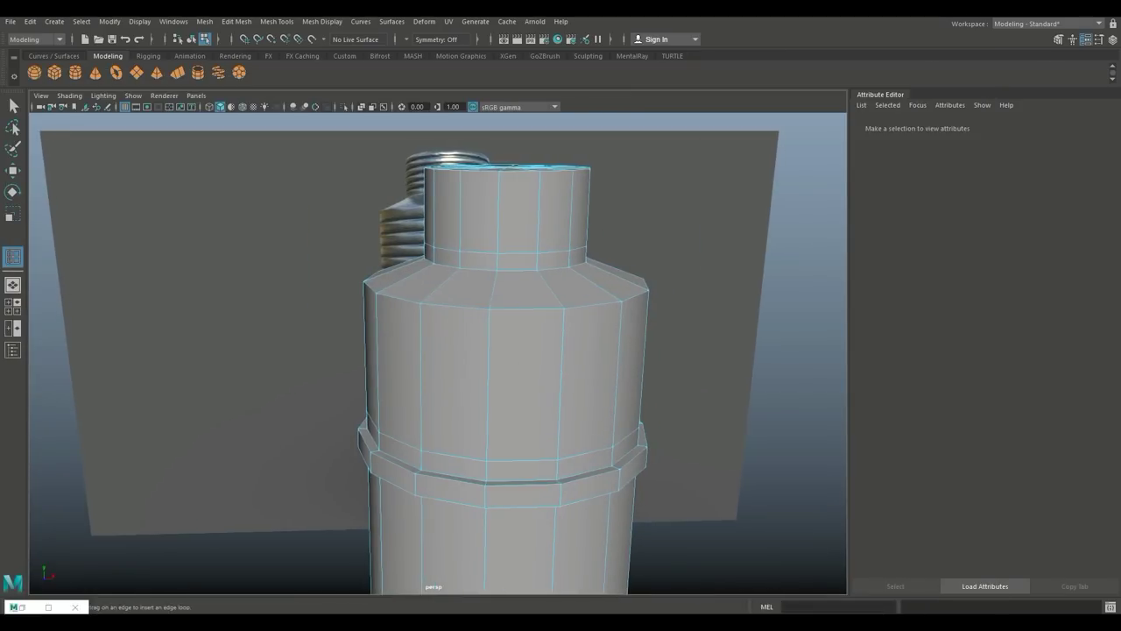
left_click(500, 213)
left_click(499, 184)
- Insert multiple edge loops around the upper body between the shoulder and the metal rim to form horizontal bands
left_click_drag(500, 351, 512, 254, "alt")
left_click(503, 237)
left_click(504, 235)
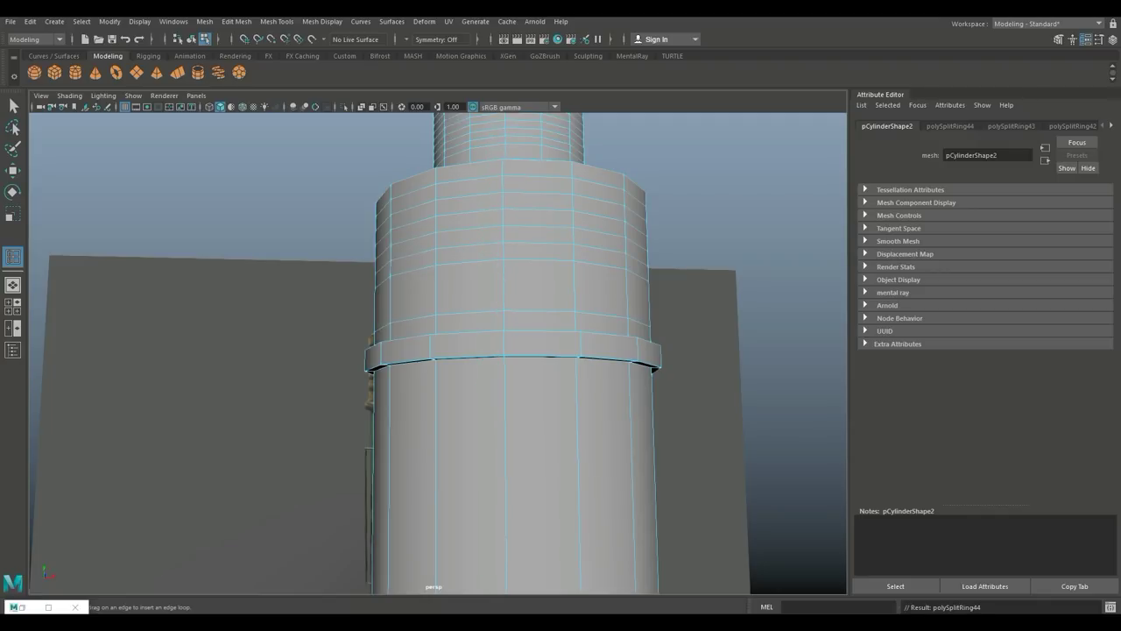
left_click(504, 286)
scroll(505, 287, "down", 3)
middle_click_drag(504, 288, 513, 184, "alt")
left_click_drag(513, 185, 533, 264, "alt")
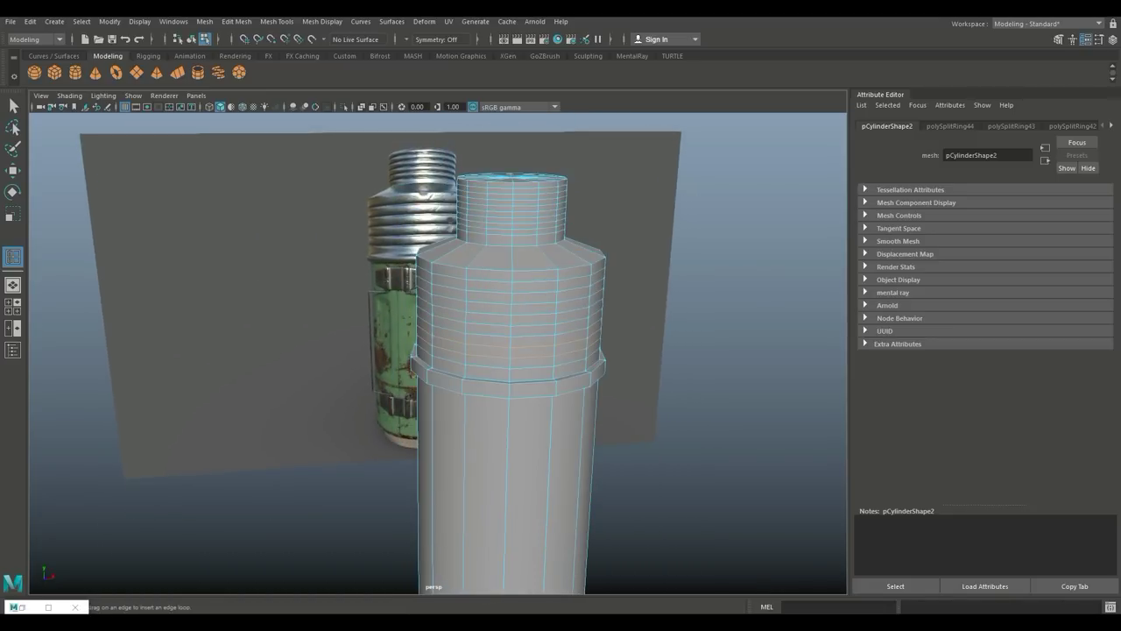
- Select alternating horizontal face bands around the neck in the front view, matching the grooves in the reference
key("q")
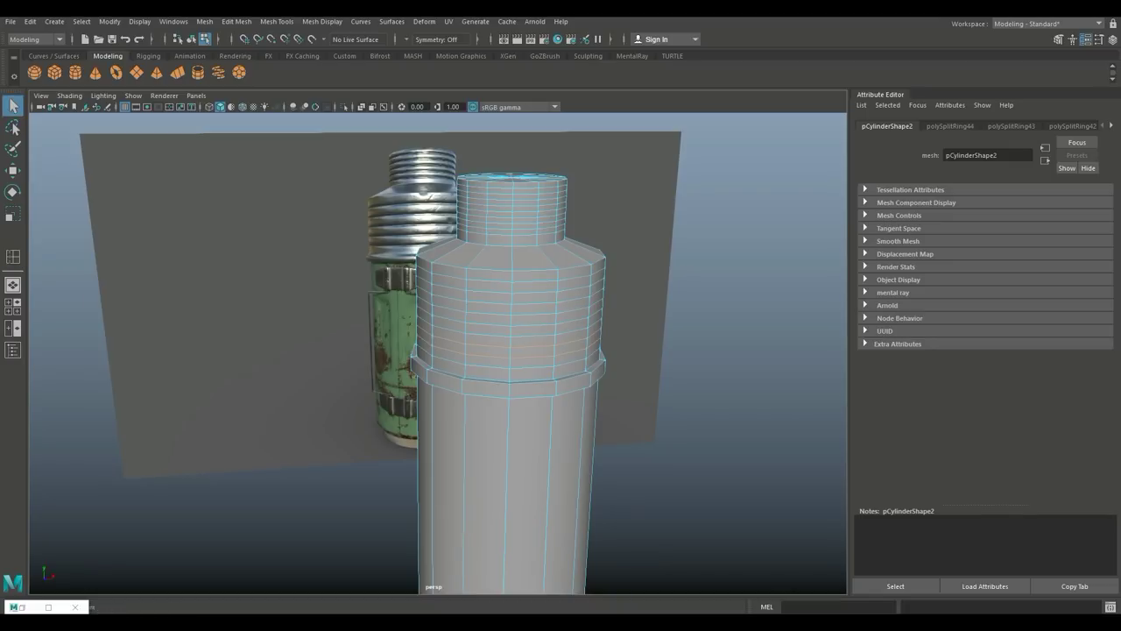
left_click(13, 306)
key("space")
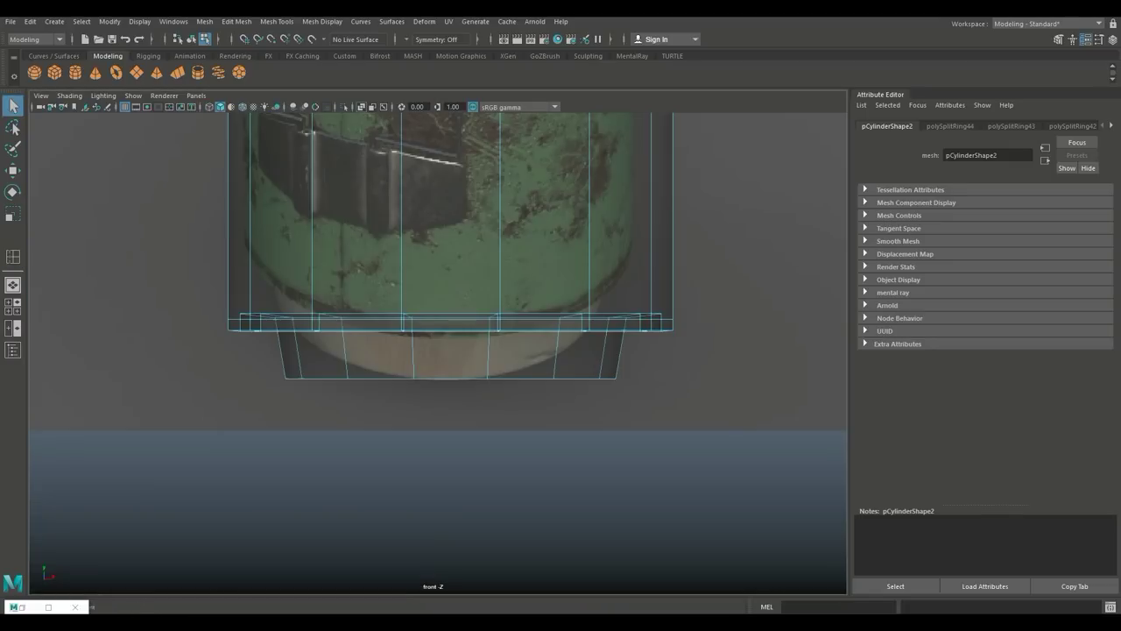
middle_click_drag(413, 263, 452, 560, "alt")
middle_click_drag(460, 219, 449, 517, "alt")
middle_click_drag(460, 145, 452, 581, "alt")
middle_click_drag(464, 313, 458, 414, "alt")
right_click_drag(439, 241, 439, 273)
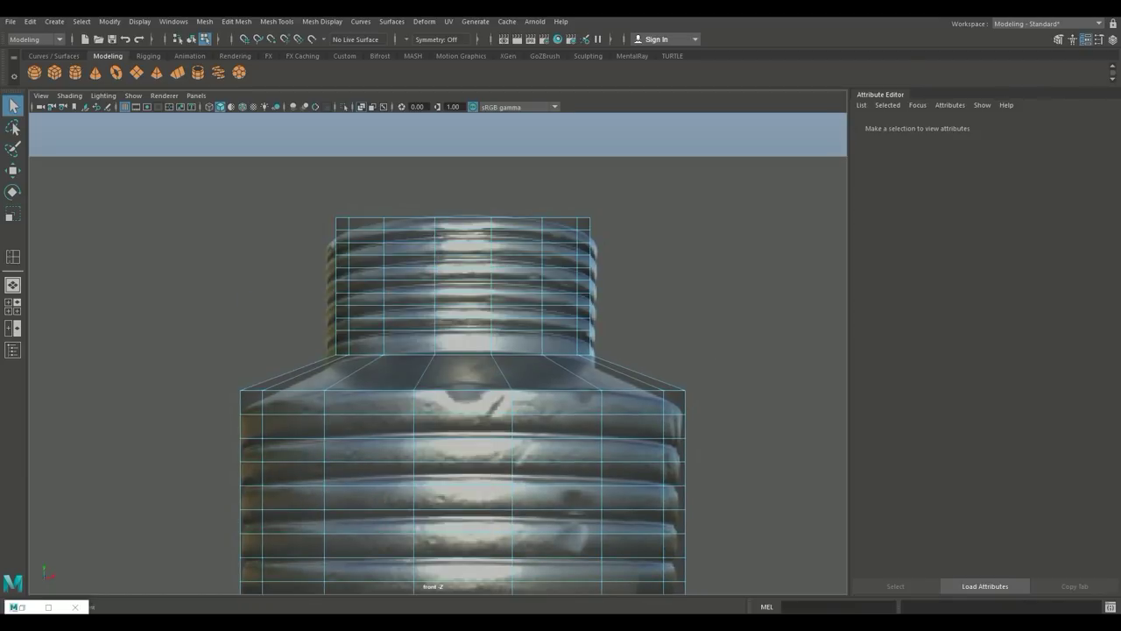
left_click_drag(398, 246, 638, 236)
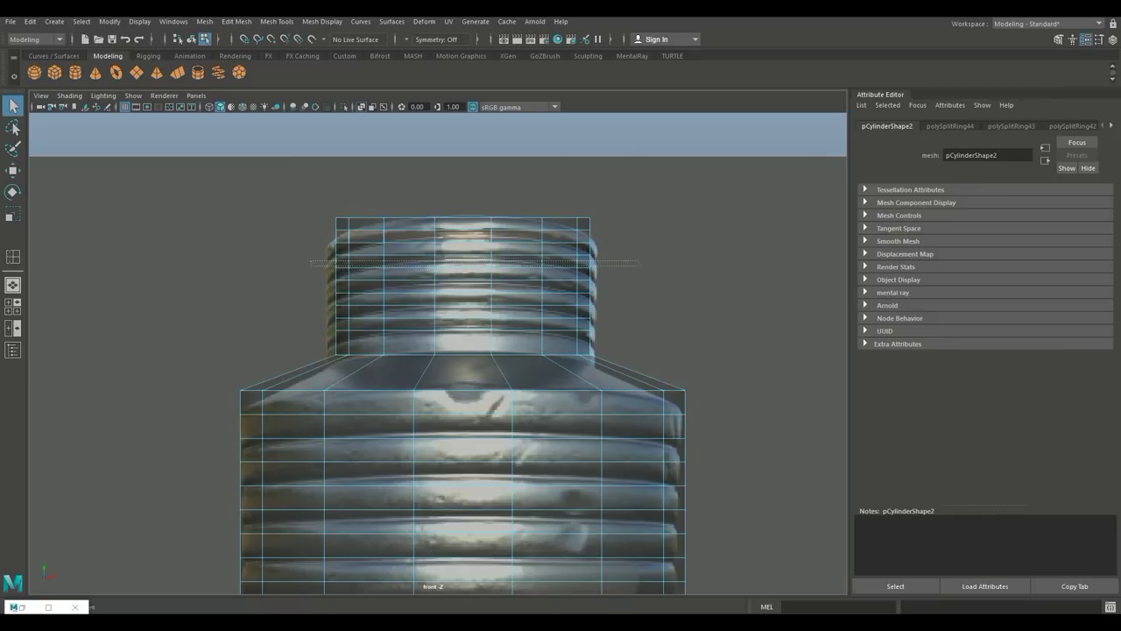
left_click_drag(275, 290, 658, 285, "shift")
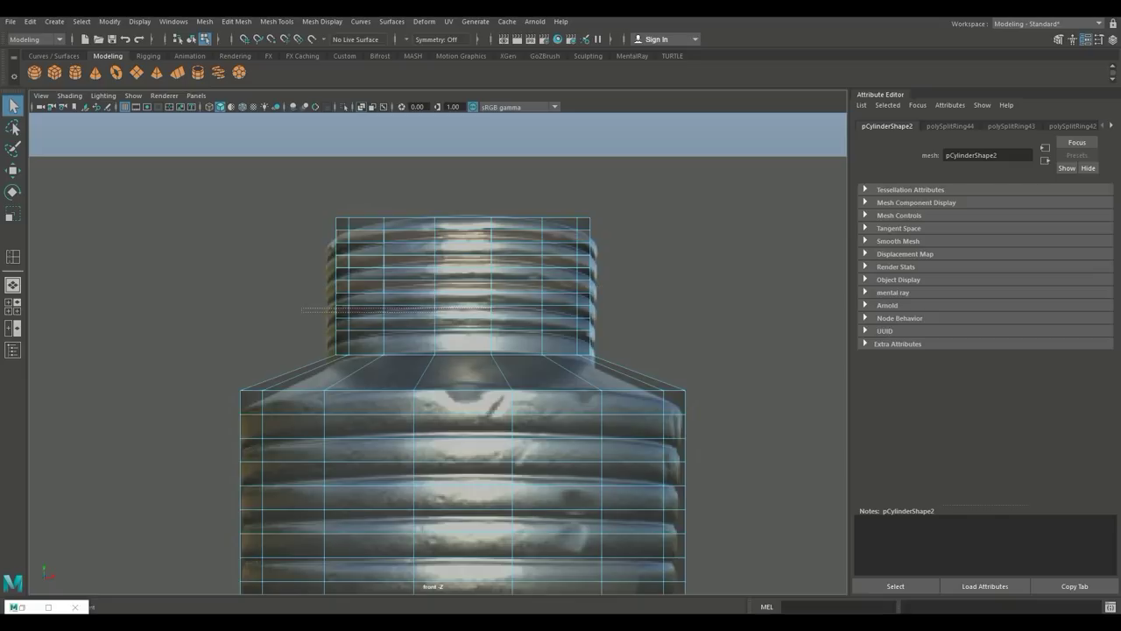
- Add alternating face bands of the upper body between shoulder and metal rim to the selection
middle_click_drag(438, 456, 433, 294, "alt")
left_click_drag(188, 262, 567, 269, "shift")
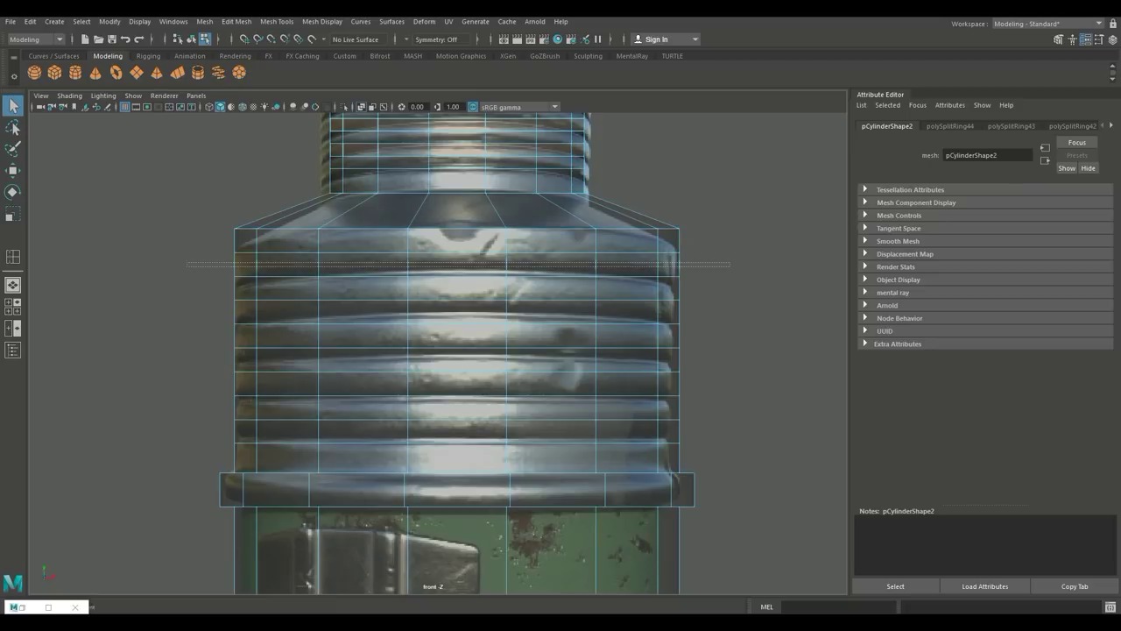
left_click_drag(421, 320, 741, 317, "shift")
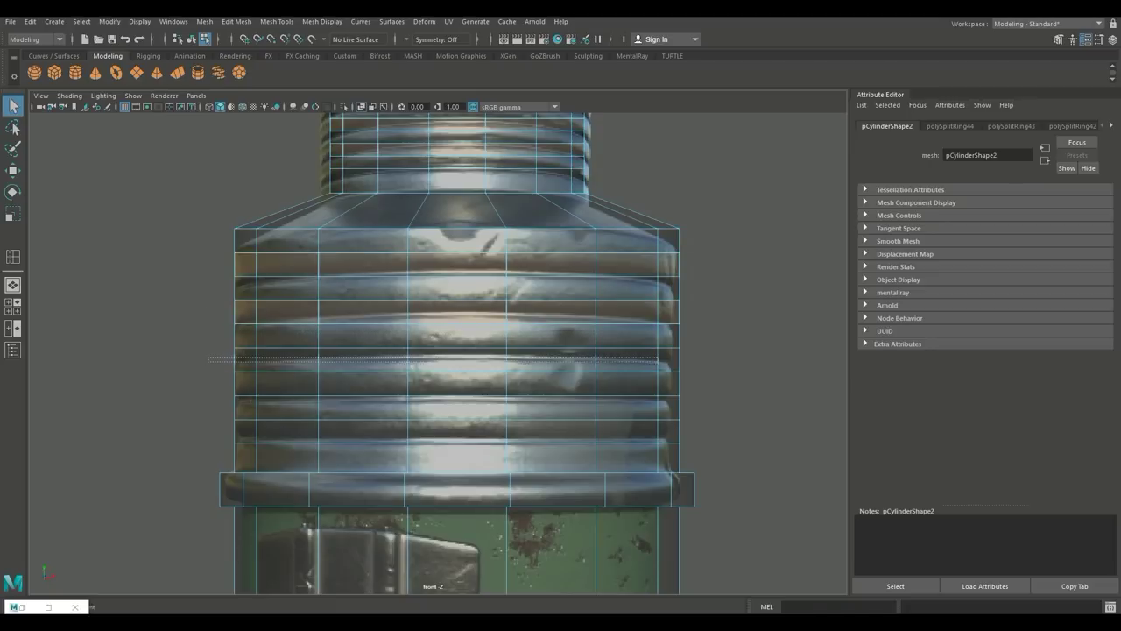
left_click_drag(238, 406, 691, 415, "shift")
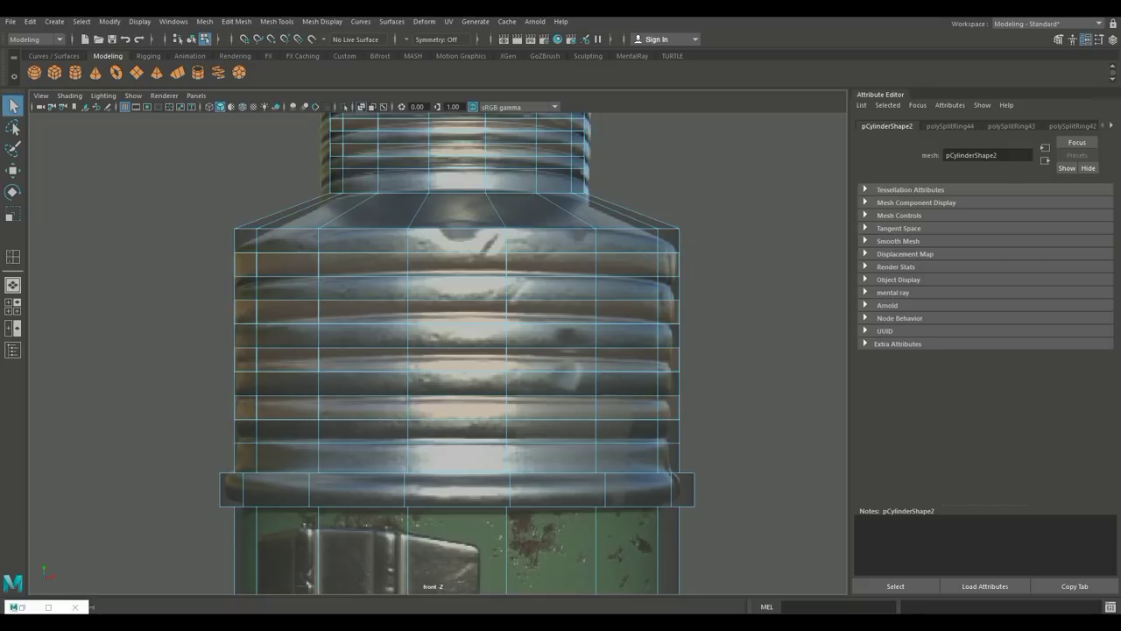
- Extrude the selected neck and upper-body face bands inward with a thickness of -0.3
left_click(14, 307)
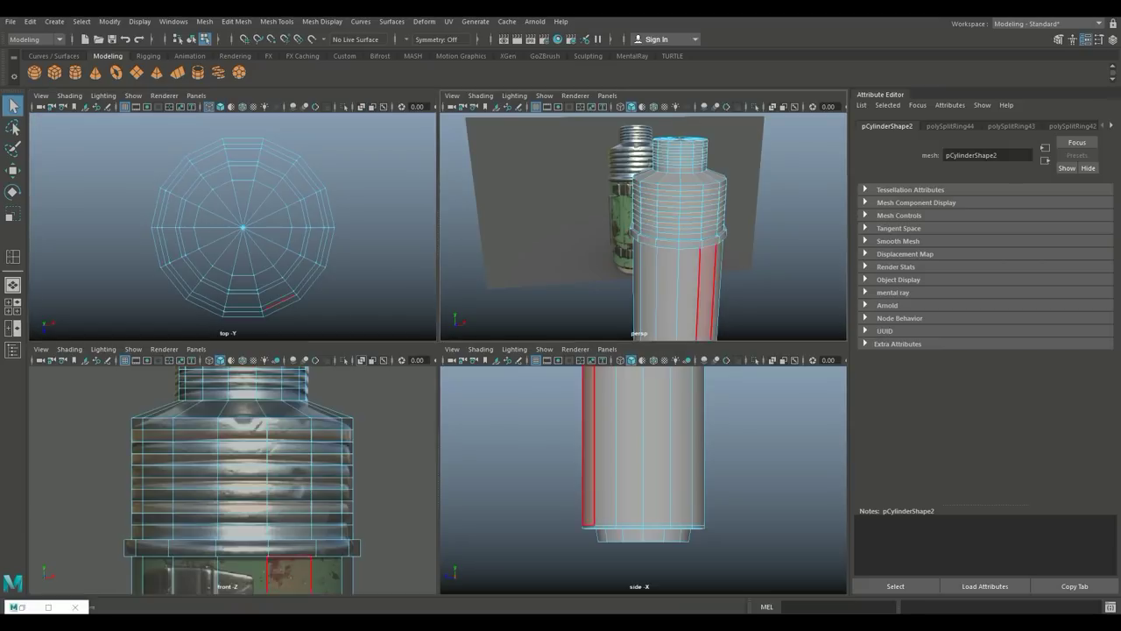
key("space")
key("ctrl+e")
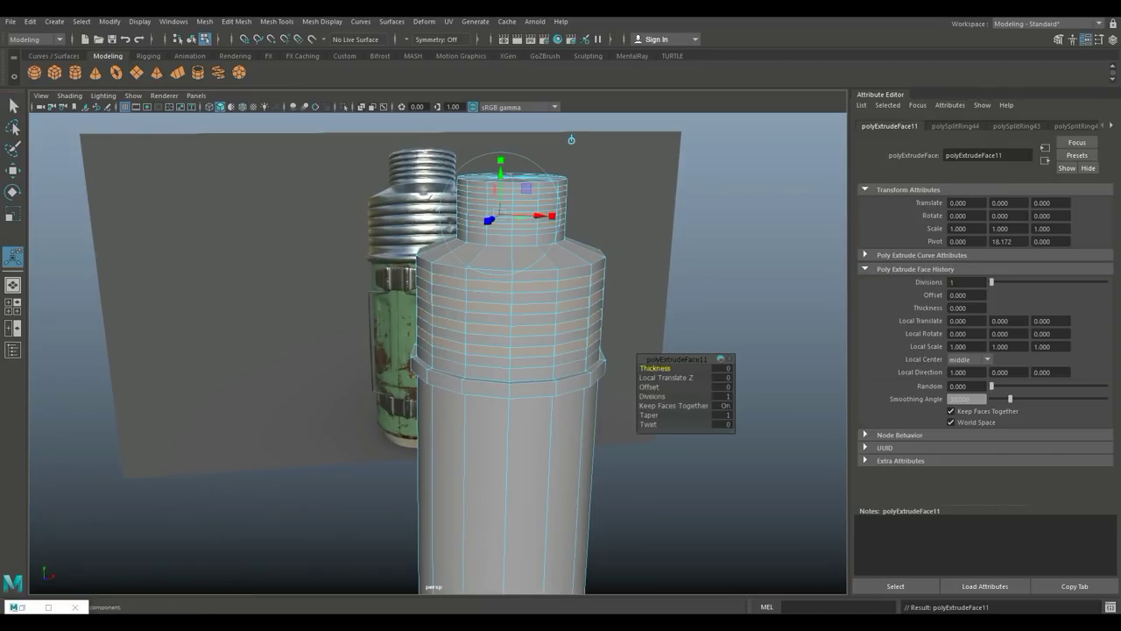
left_click(723, 368)
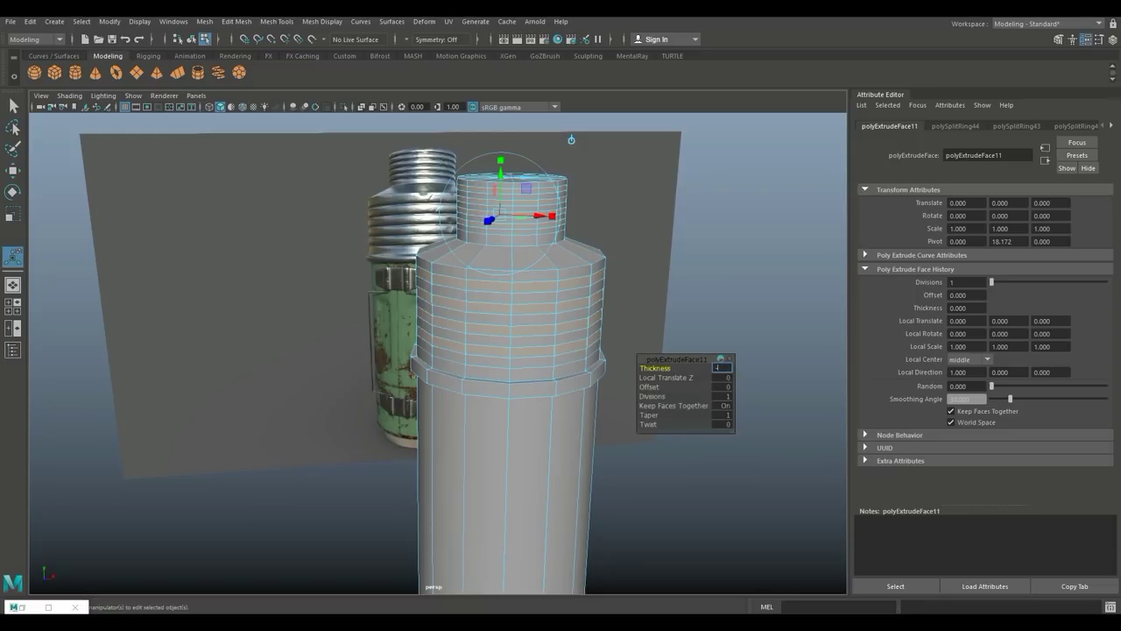
type("-0.3")
key("Return")
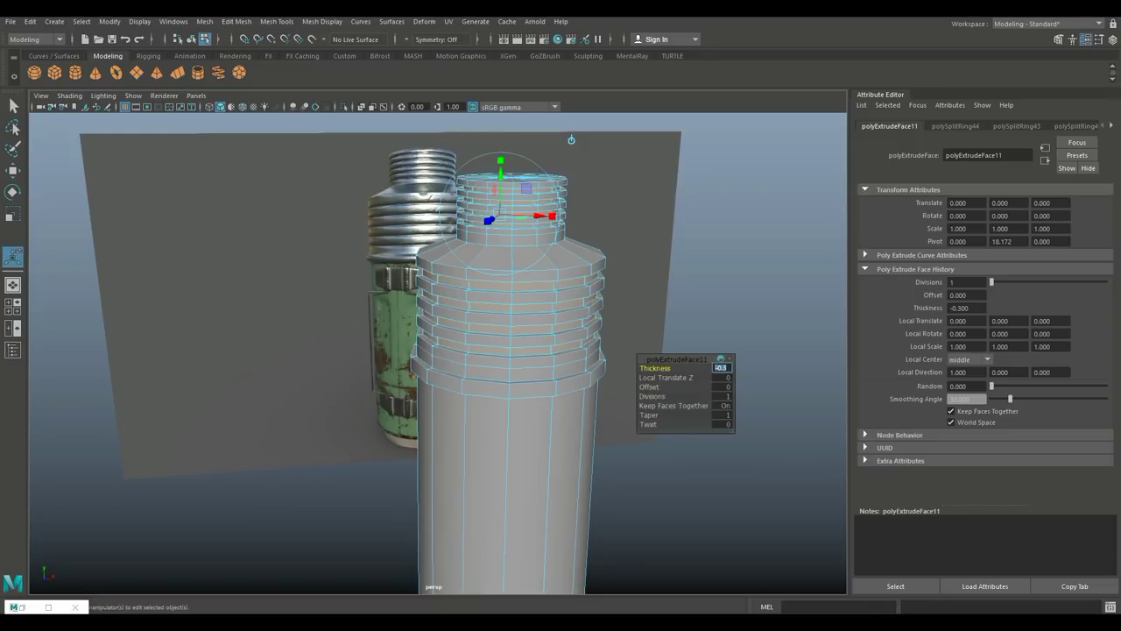
- Set the groove extrusion's thickness to -0.2
scroll(523, 412, "up", 4)
left_click_drag(519, 412, 405, 358, "alt")
left_click(723, 368)
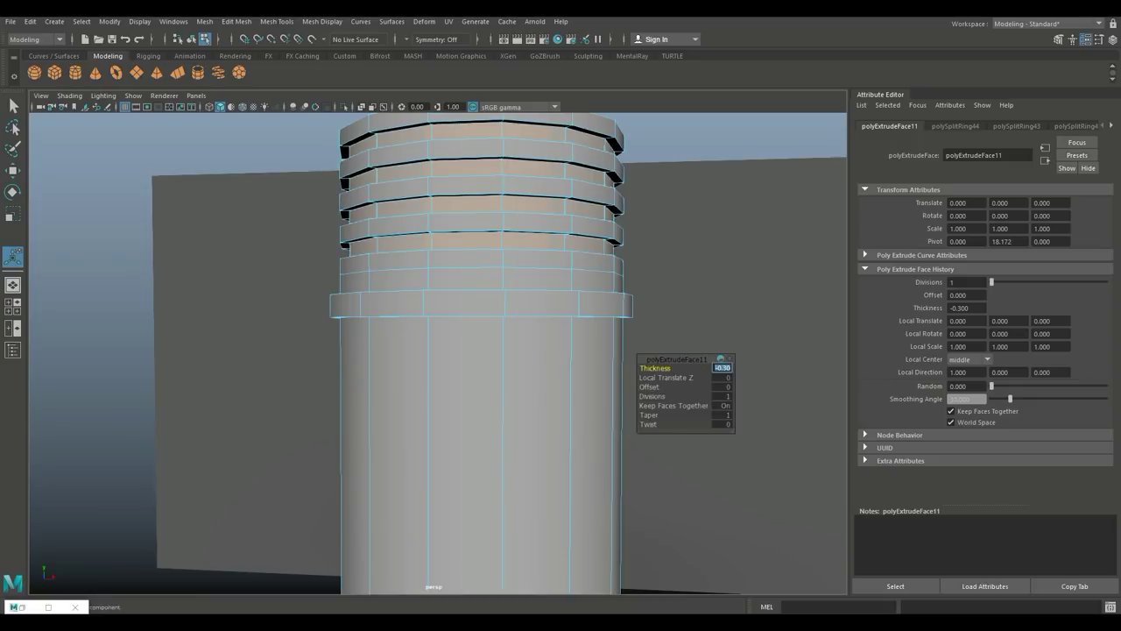
key("Return")
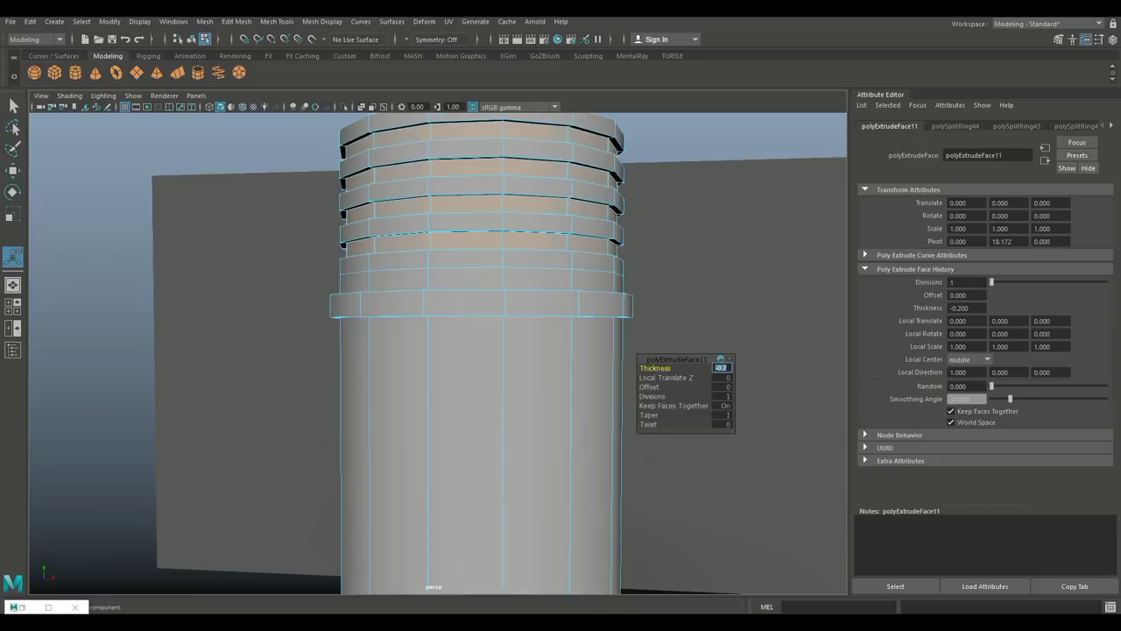
- Preview the whole bottle in smooth mesh display to check the grooves, and return to the unsmoothed display
scroll(438, 350, "down", 5)
left_click_drag(420, 350, 500, 344, "alt")
right_click_drag(498, 273, 555, 256)
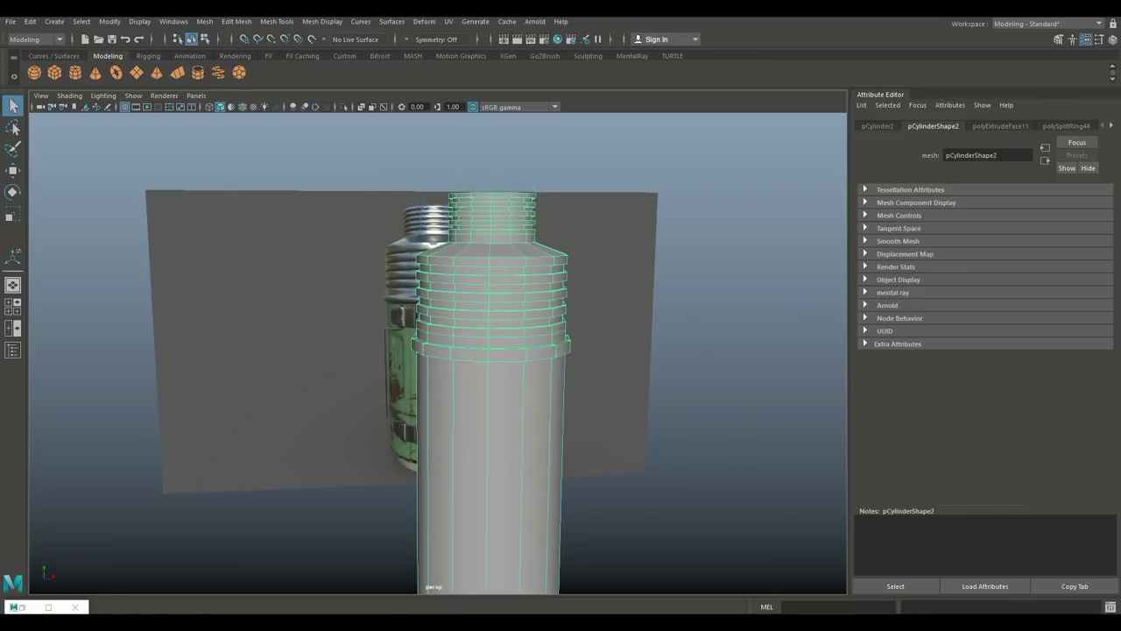
key("3")
left_click(692, 306)
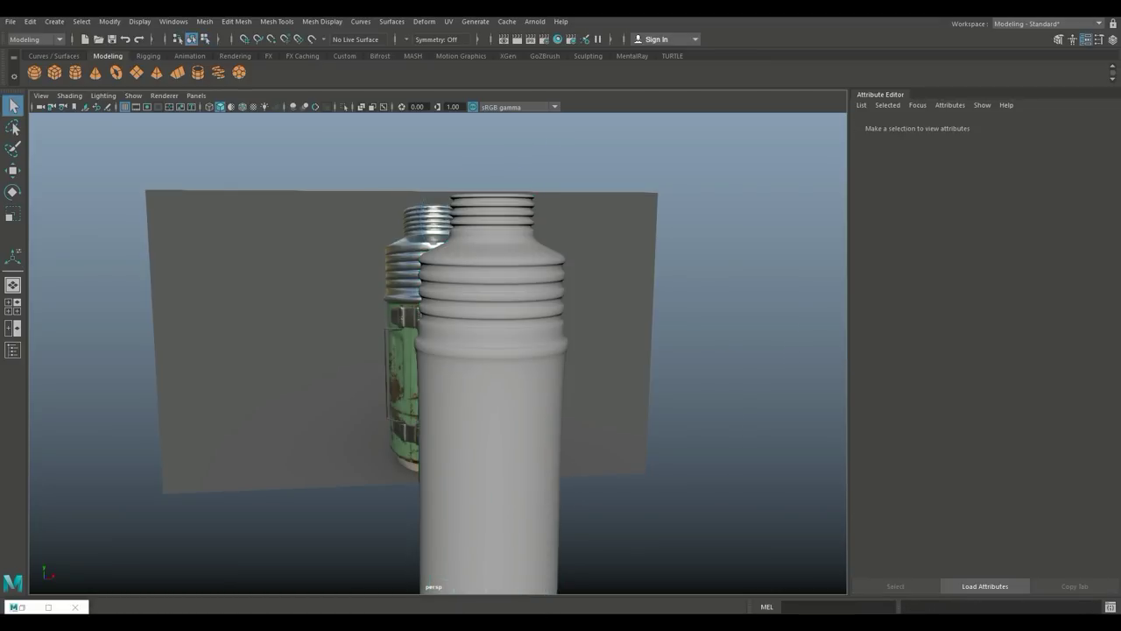
scroll(438, 353, "up", 4)
left_click_drag(438, 351, 390, 370, "alt")
left_click(439, 368)
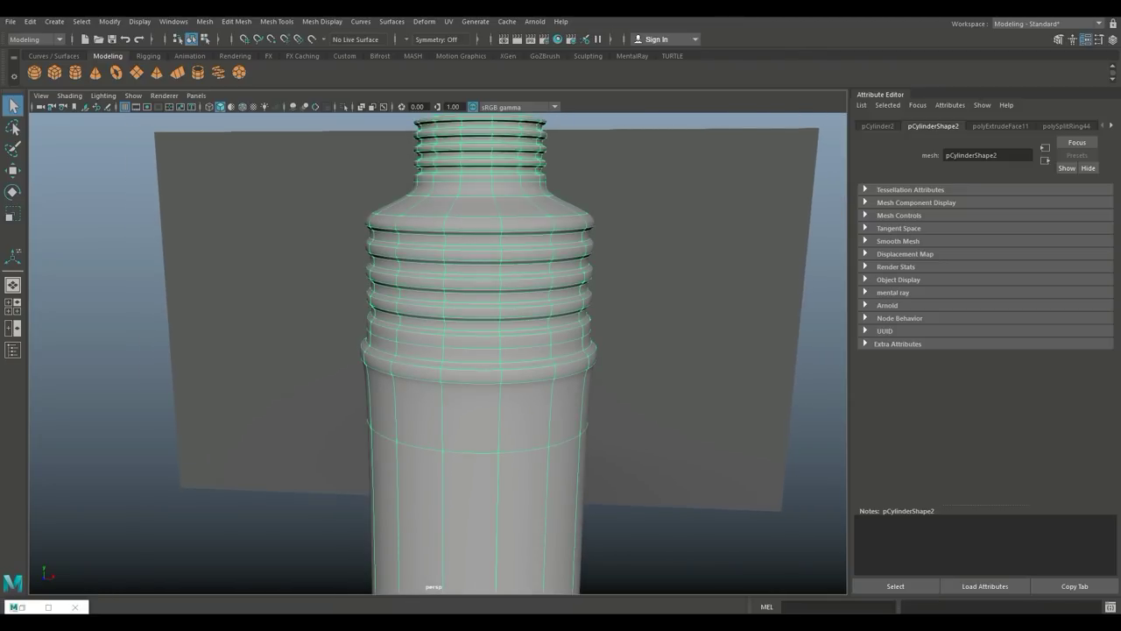
key("1")
scroll(438, 353, "down", 2)
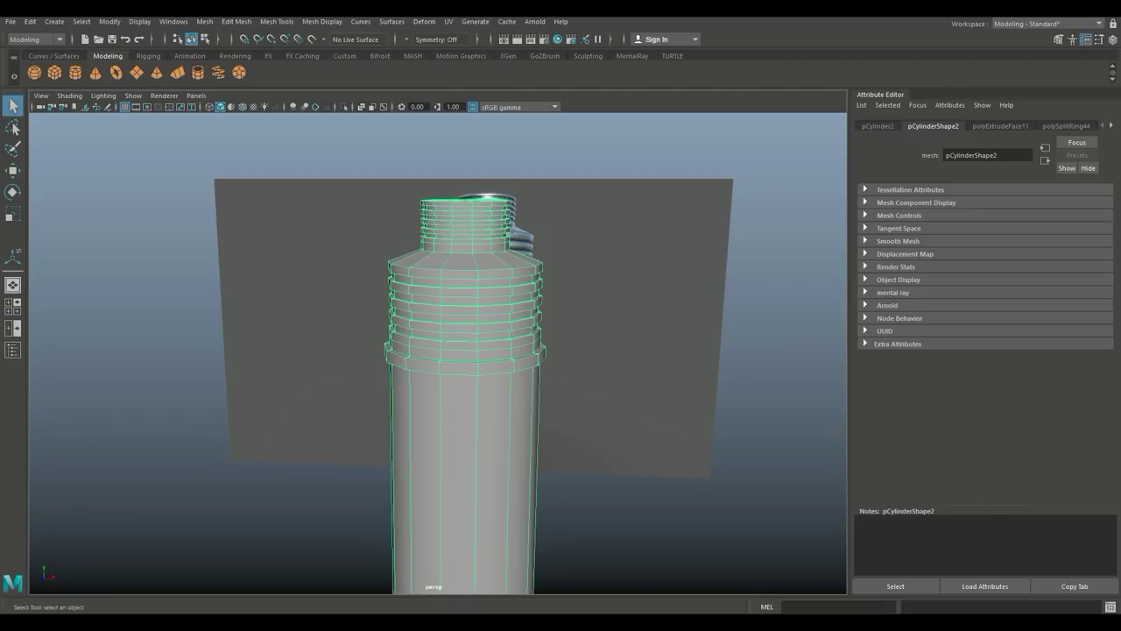
- Insert support edge loops at equal distance from edge around the neck's top rim and both sides of the neck-to-shoulder corner
left_click(237, 21)
mouse_move(277, 21)
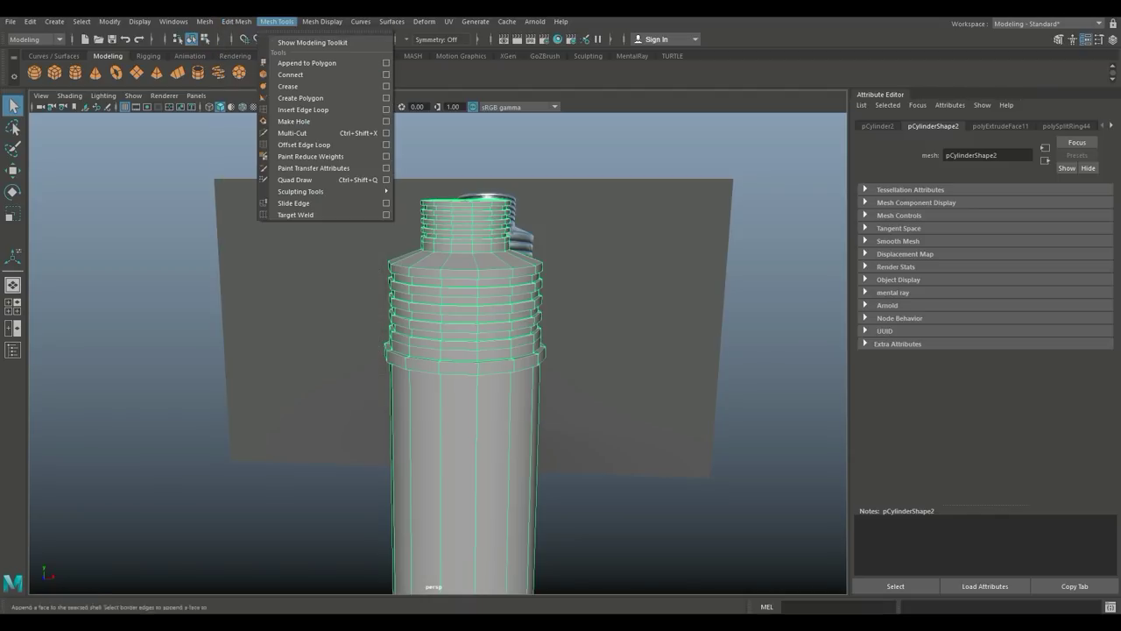
left_click(303, 110)
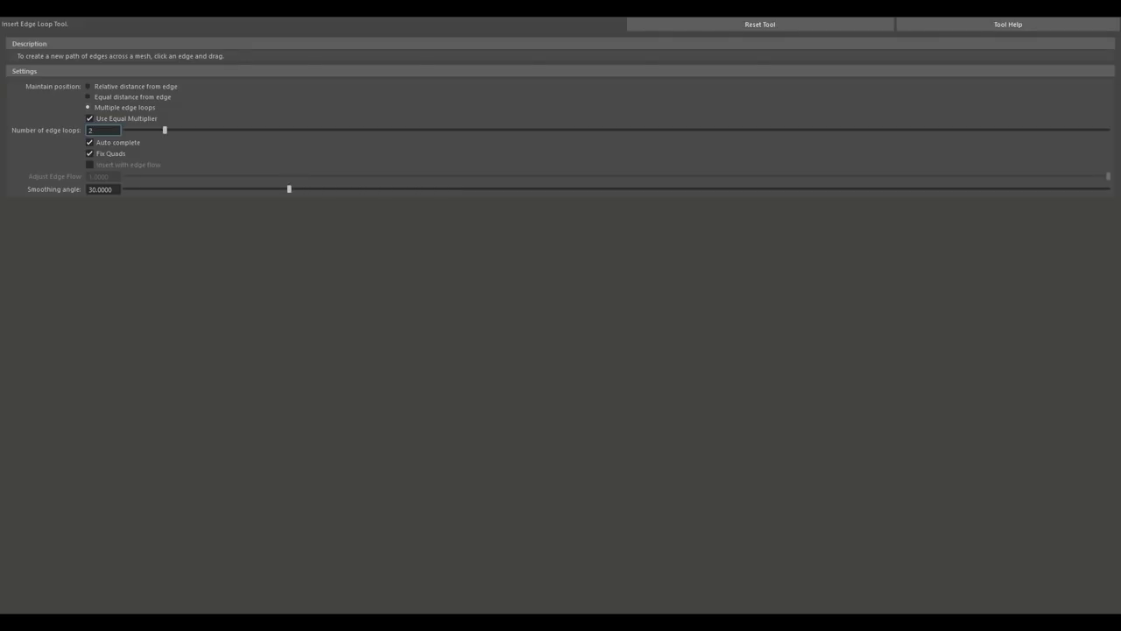
left_click(88, 97)
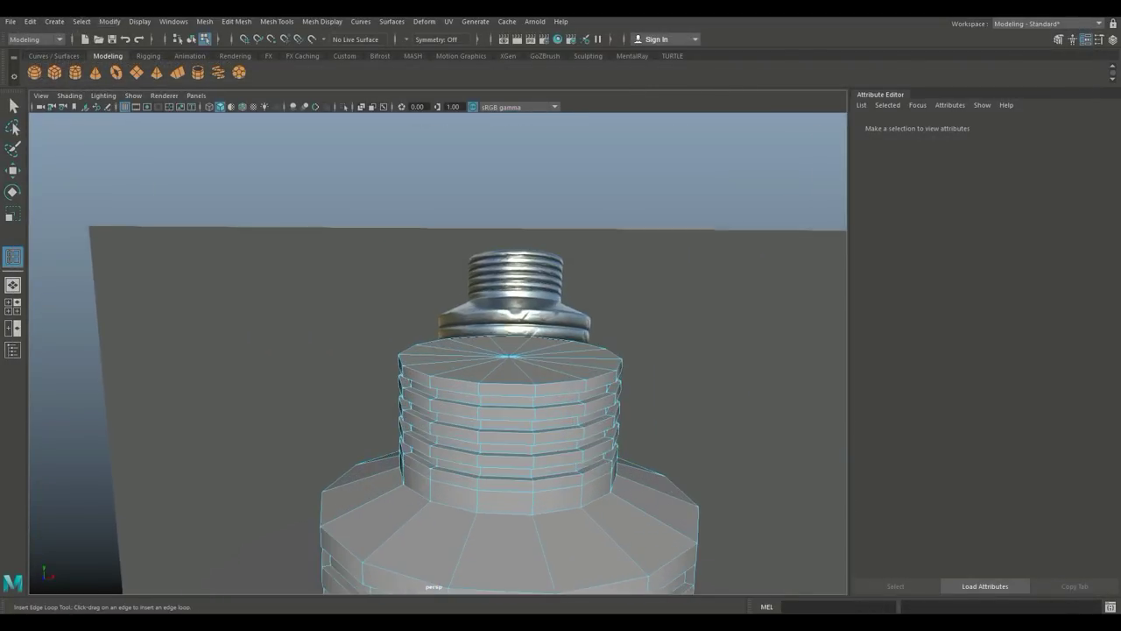
scroll(439, 353, "up", 3)
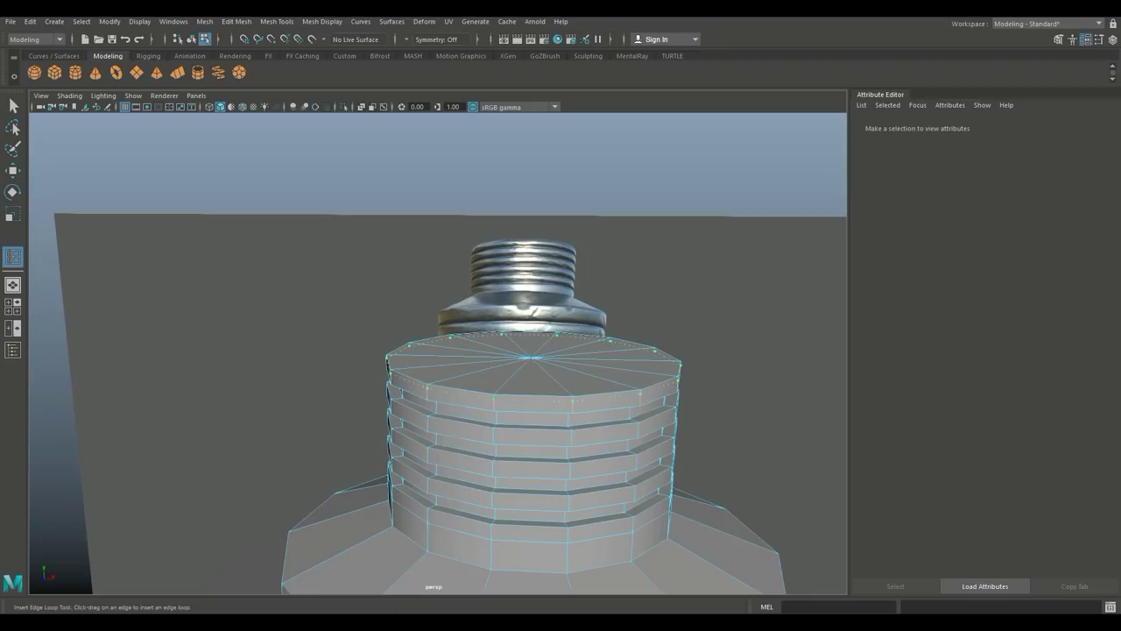
left_click(573, 400)
middle_click_drag(573, 400, 566, 180, "alt")
left_click(561, 307)
left_click(562, 313)
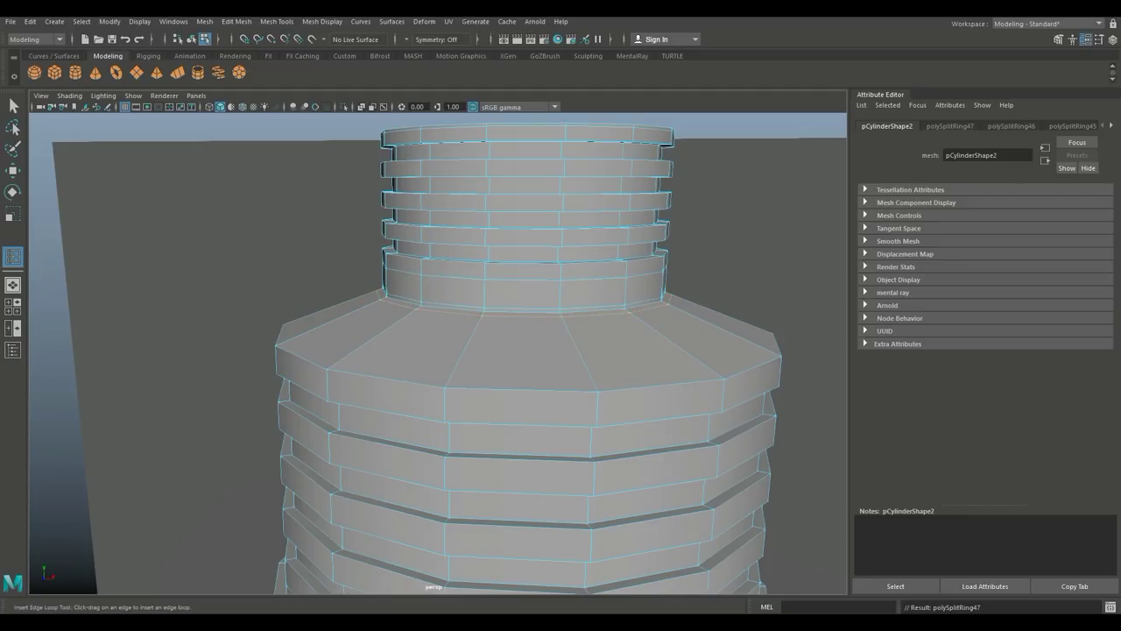
- Insert support edge loops around the uppermost band of the upper body, just below the shoulder
left_click(598, 402)
left_click_drag(598, 400, 603, 356, "alt")
middle_click_drag(603, 355, 553, 547, "alt")
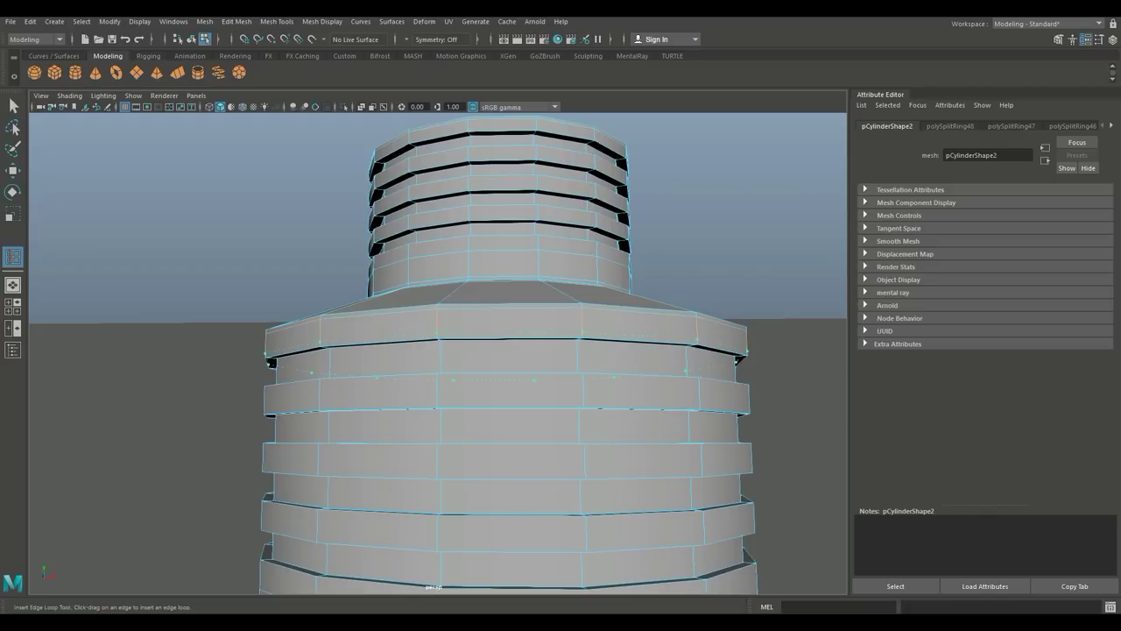
left_click(582, 335)
- Insert support edge loops around the metal rim's lower edge and along both sides of its underside
scroll(582, 339, "down", 5)
middle_click_drag(561, 368, 565, 264, "alt")
scroll(564, 265, "up", 2)
scroll(438, 353, "up", 4)
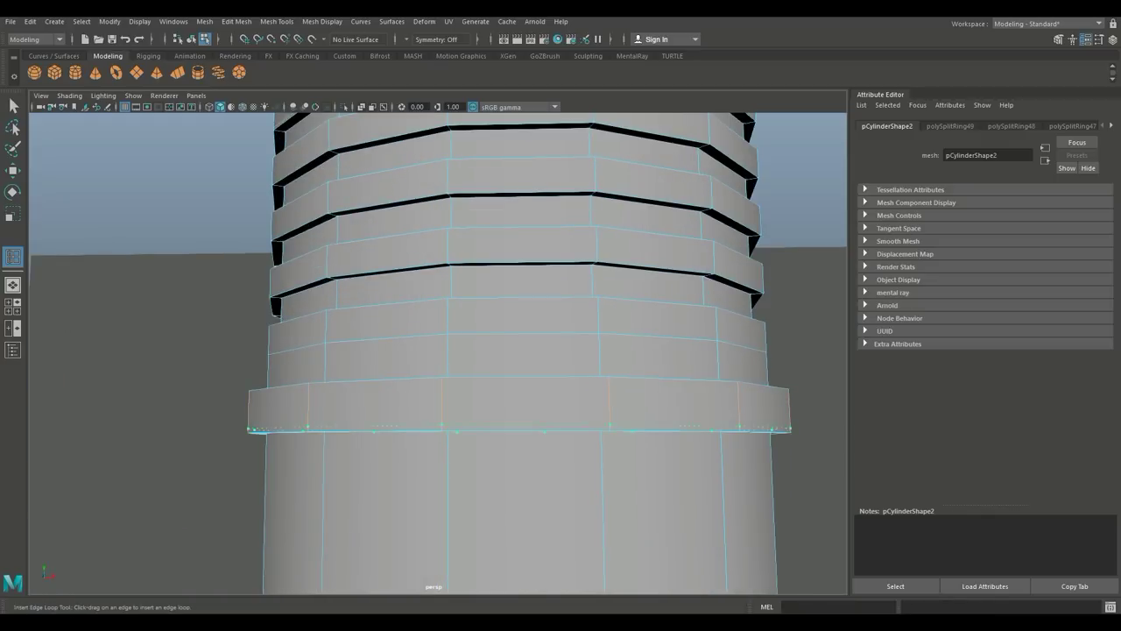
left_click(610, 426)
left_click_drag(604, 421, 603, 372, "alt")
middle_click_drag(603, 371, 598, 552, "alt")
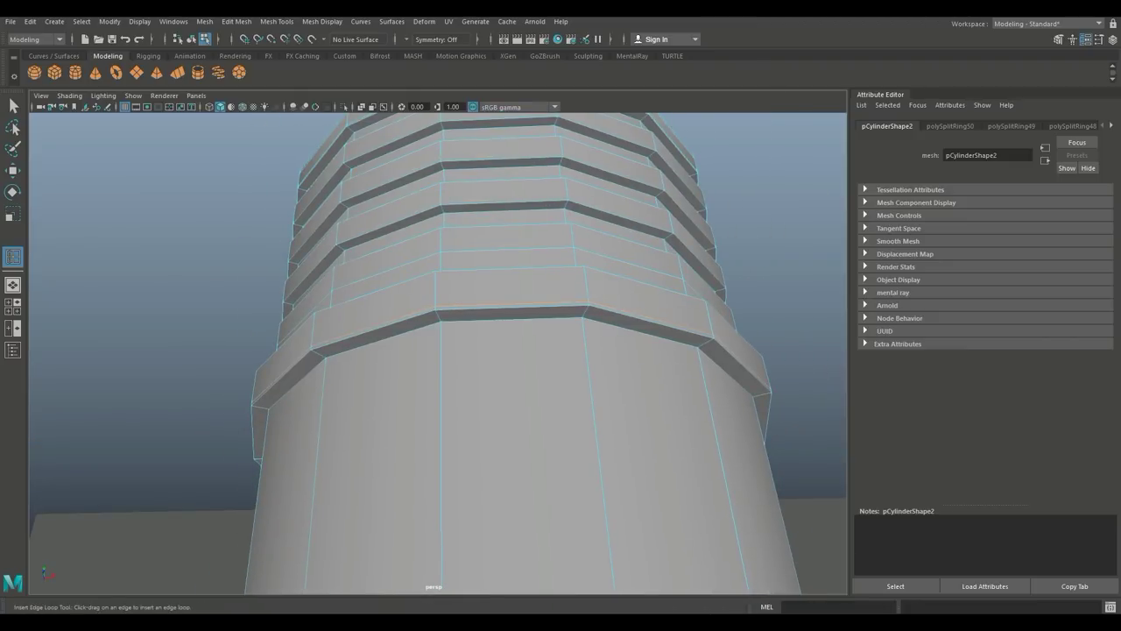
left_click(587, 309)
left_click(584, 316)
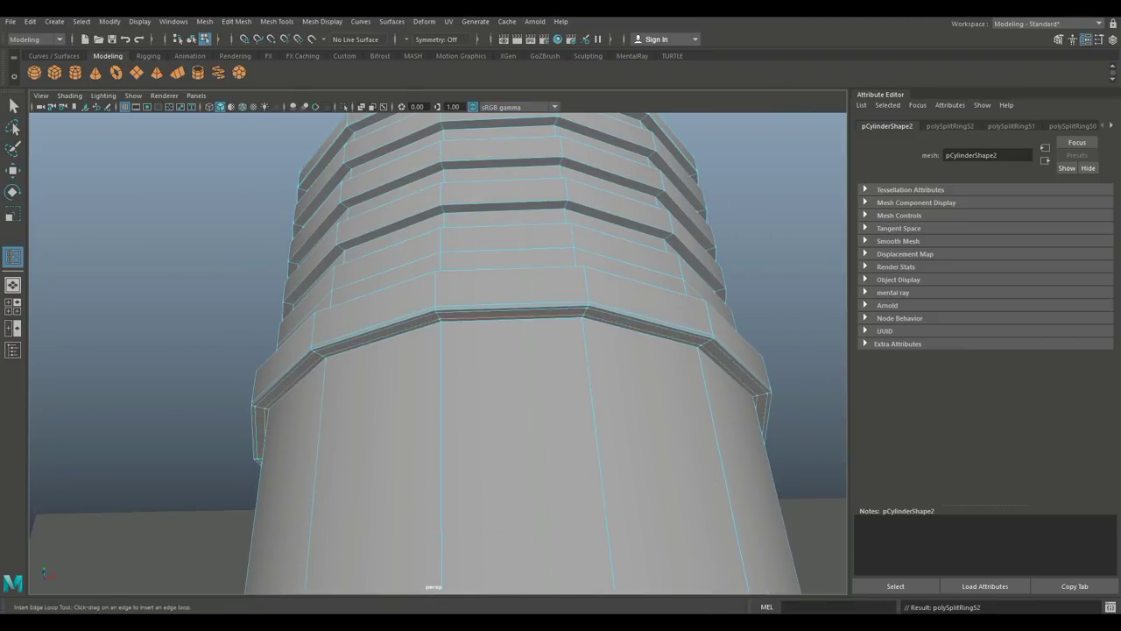
- Insert support edge loops around the underside lip of the body and the recessed base's upper and lower edges
scroll(584, 320, "down", 5)
middle_click_drag(586, 429, 591, 132, "alt")
middle_click_drag(590, 175, 606, 121, "alt")
scroll(606, 122, "up", 8)
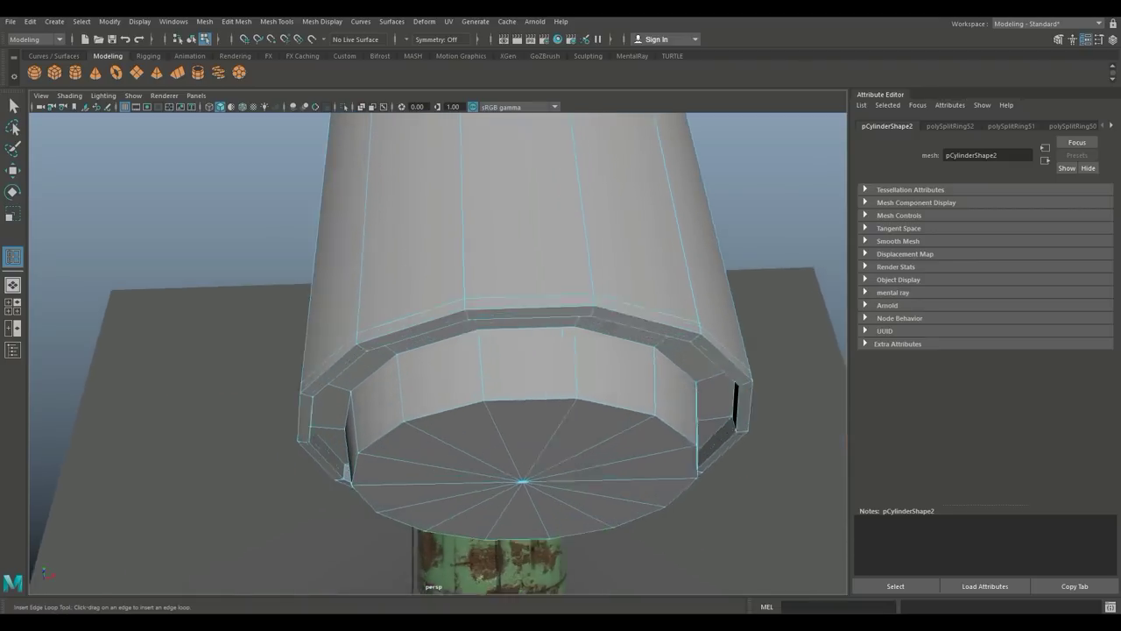
left_click(559, 166)
left_click_drag(566, 205, 567, 207)
left_click_drag(588, 293, 584, 271)
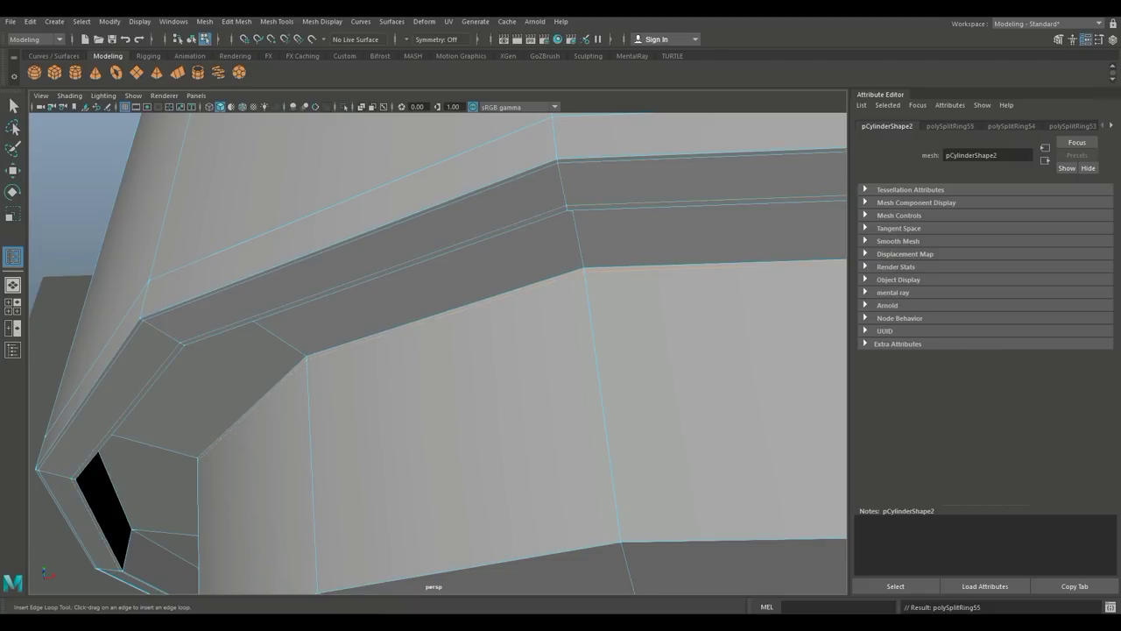
middle_click_drag(585, 351, 521, 140, "alt")
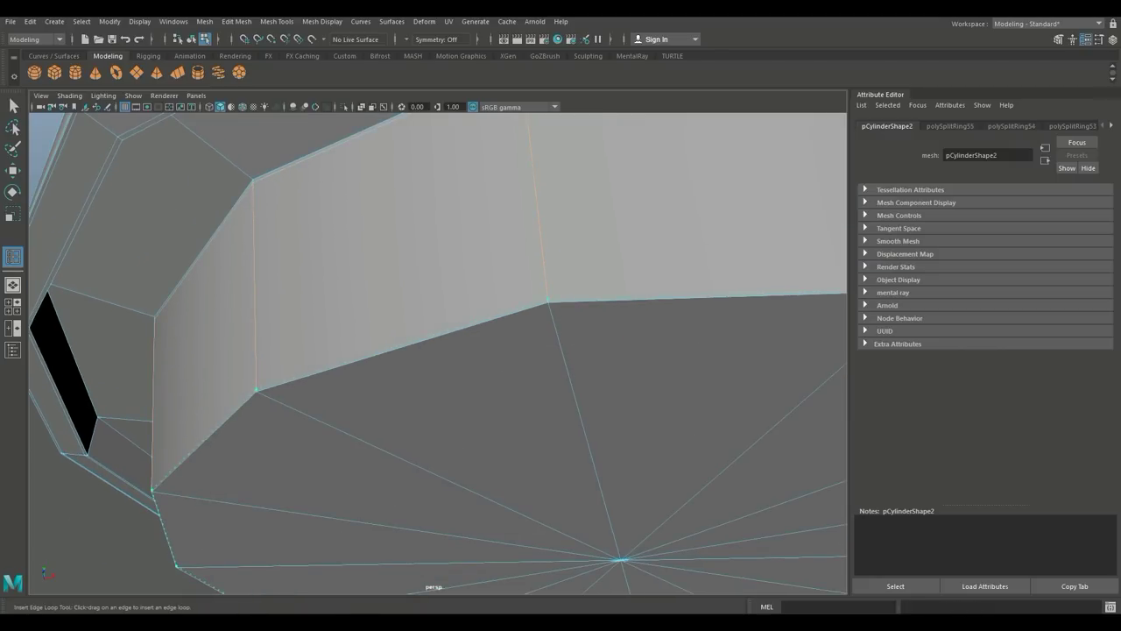
left_click_drag(547, 296, 547, 299)
scroll(548, 299, "down", 10)
key("q")
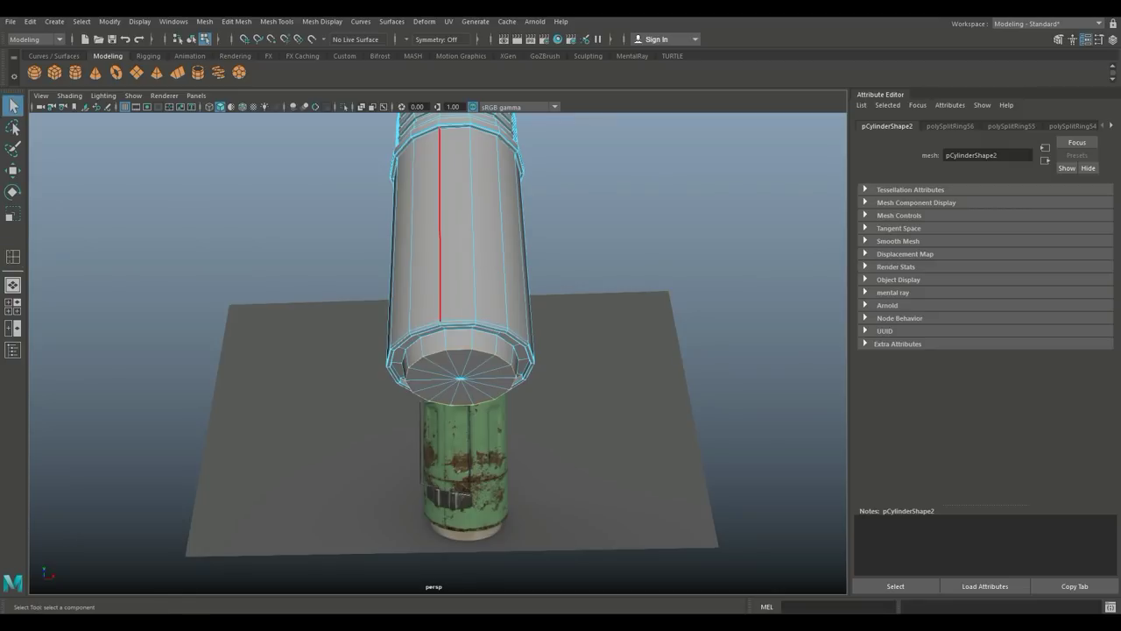
- Preview the bottle in smooth mesh display to check the support loops, and return to the unsmoothed display
left_click_drag(445, 206, 449, 294, "alt")
right_click_drag(473, 178, 522, 158)
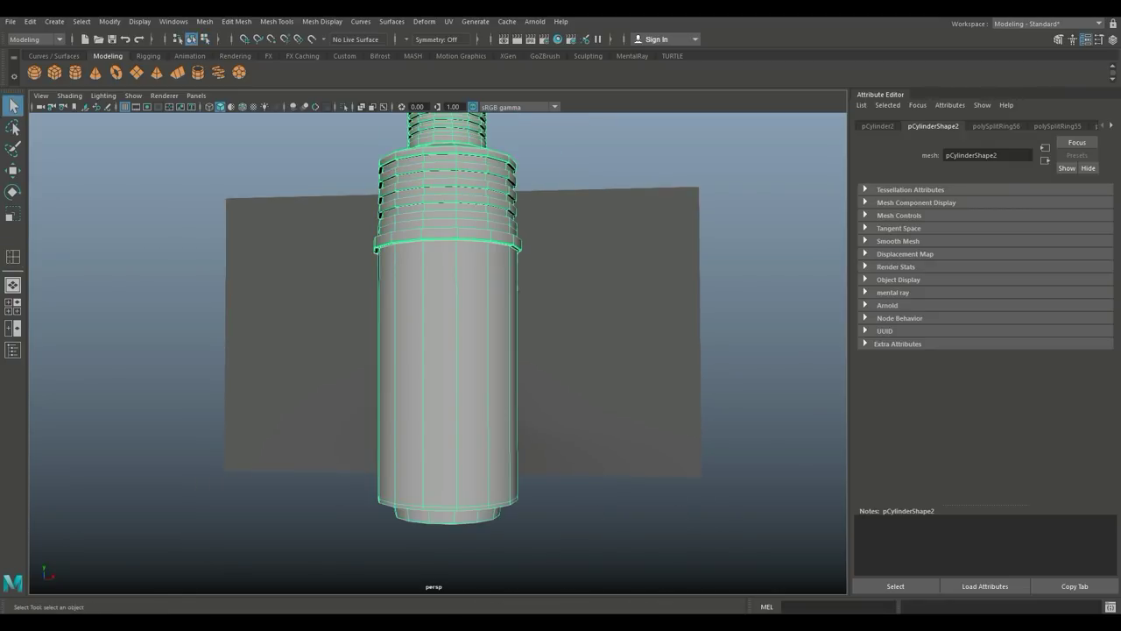
key("3")
left_click(588, 281)
mouse_move(589, 281)
left_mouse_down("alt")
mouse_move(501, 285)
mouse_move(452, 378)
mouse_move(586, 279)
mouse_move(608, 186)
mouse_move(601, 270)
left_mouse_up("alt")
left_click(540, 296)
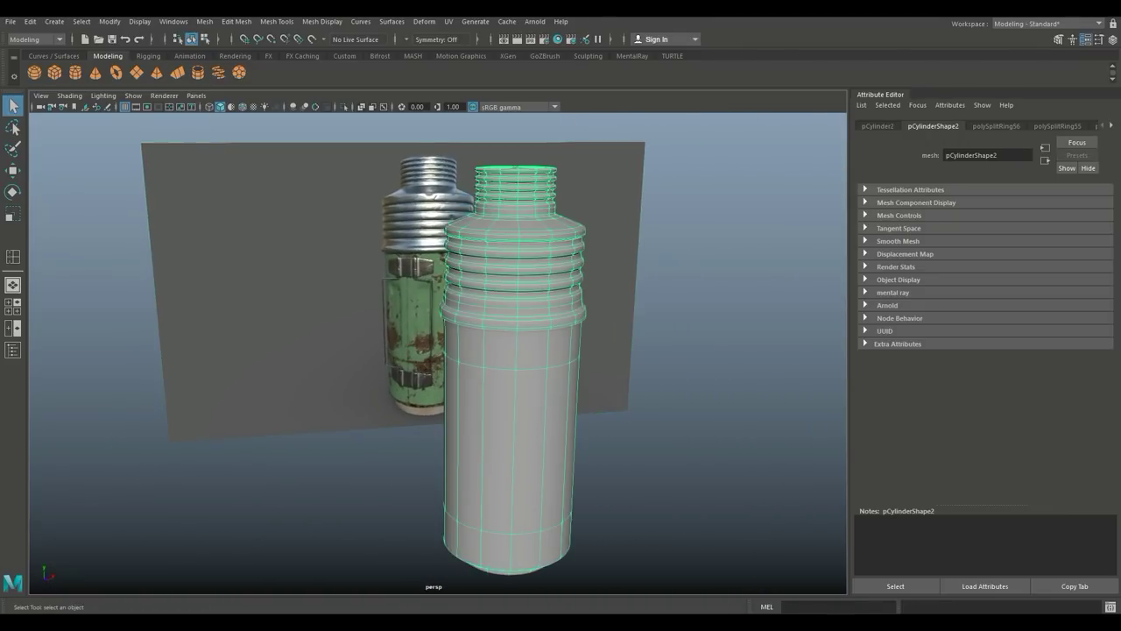
key("1")
middle_click_drag(526, 315, 550, 231, "alt")
scroll(519, 333, "up", 2)
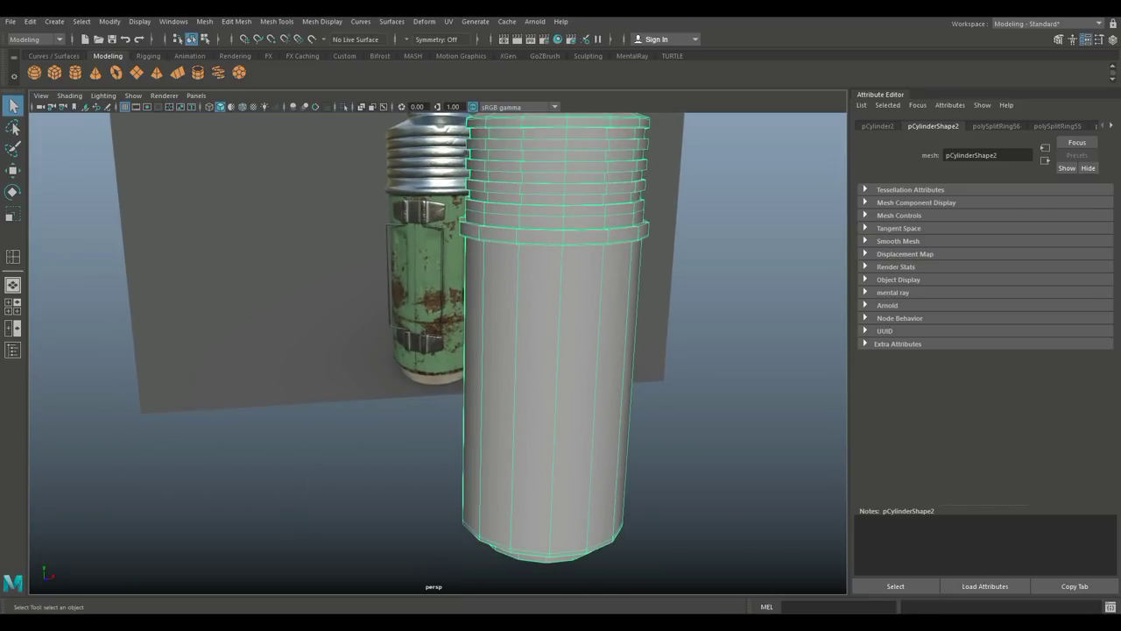
left_click(277, 21)
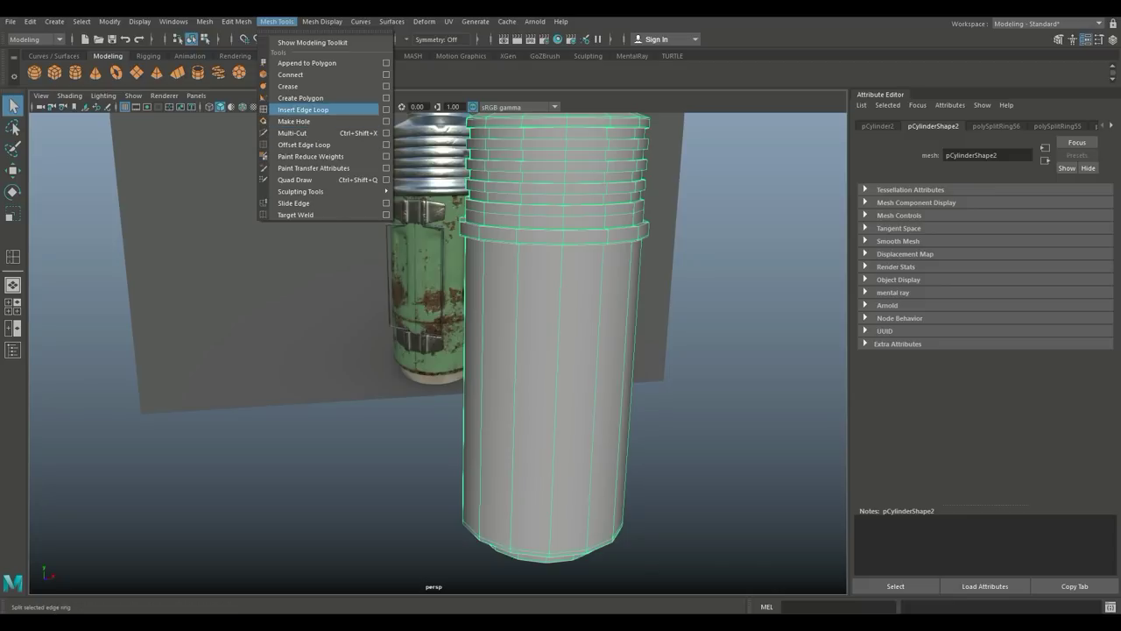
left_click(302, 110)
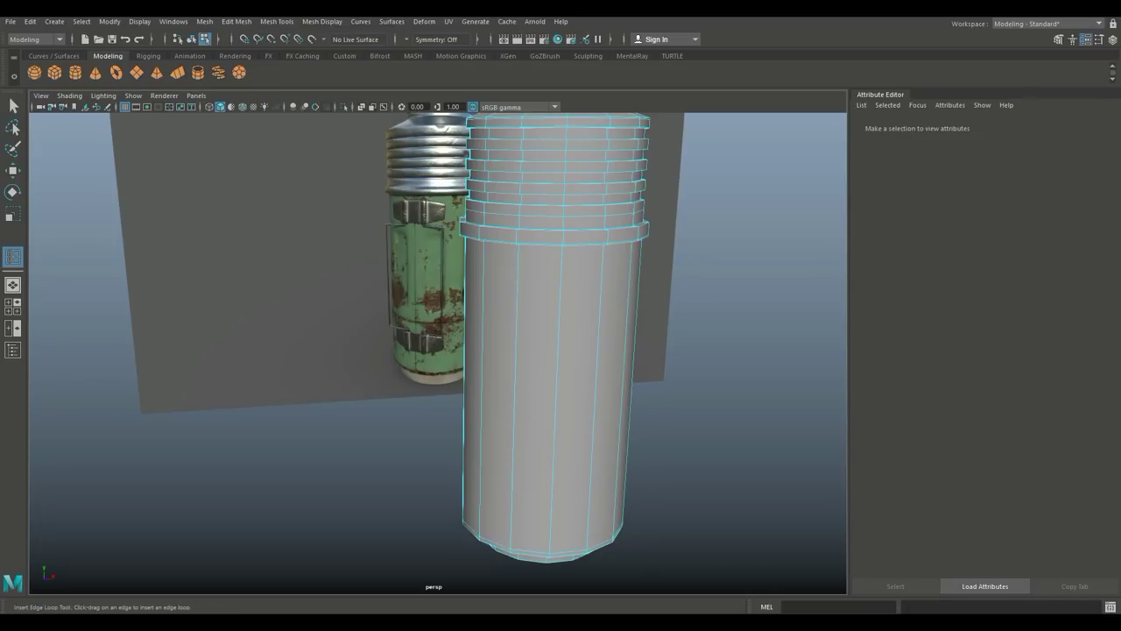
left_click(555, 395)
key("ctrl+z")
- Insert two evenly spaced edge loops around the lower body using the multiple edge loops option
left_click(277, 21)
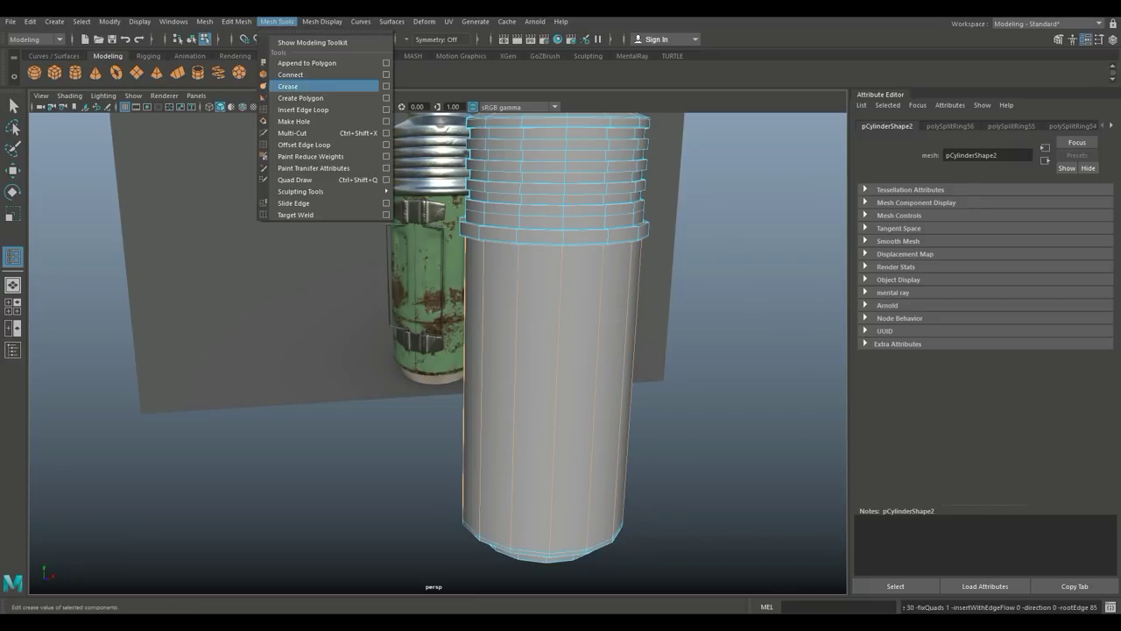
left_click(386, 109)
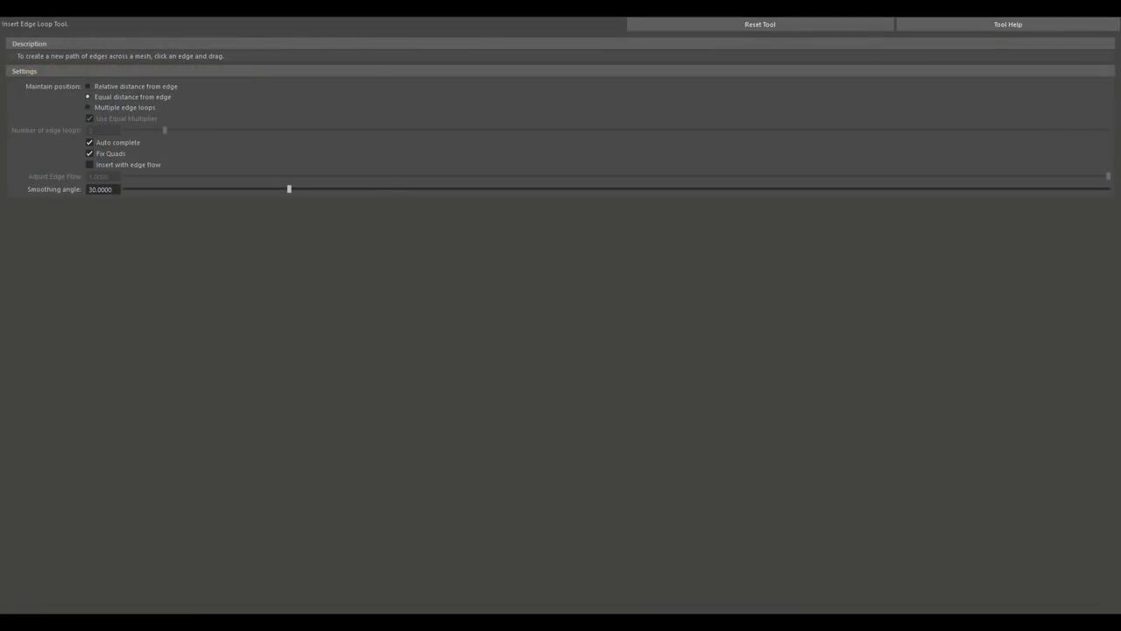
left_click(88, 108)
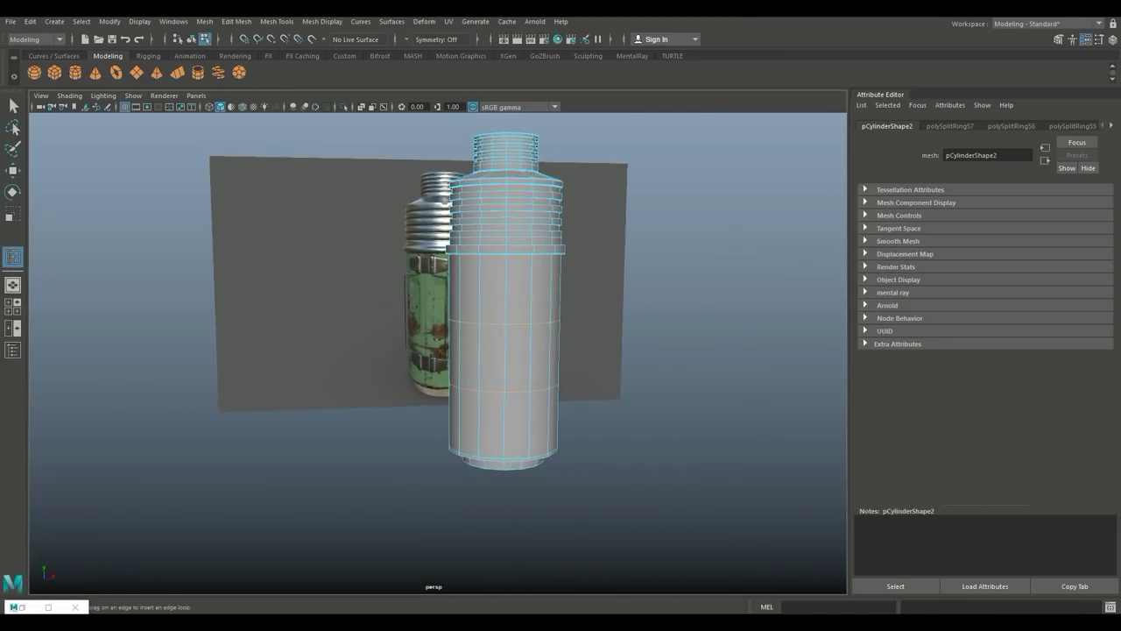
- Scale the two lower-body edge loops apart vertically, moving them toward the metal rim and the base
key("r")
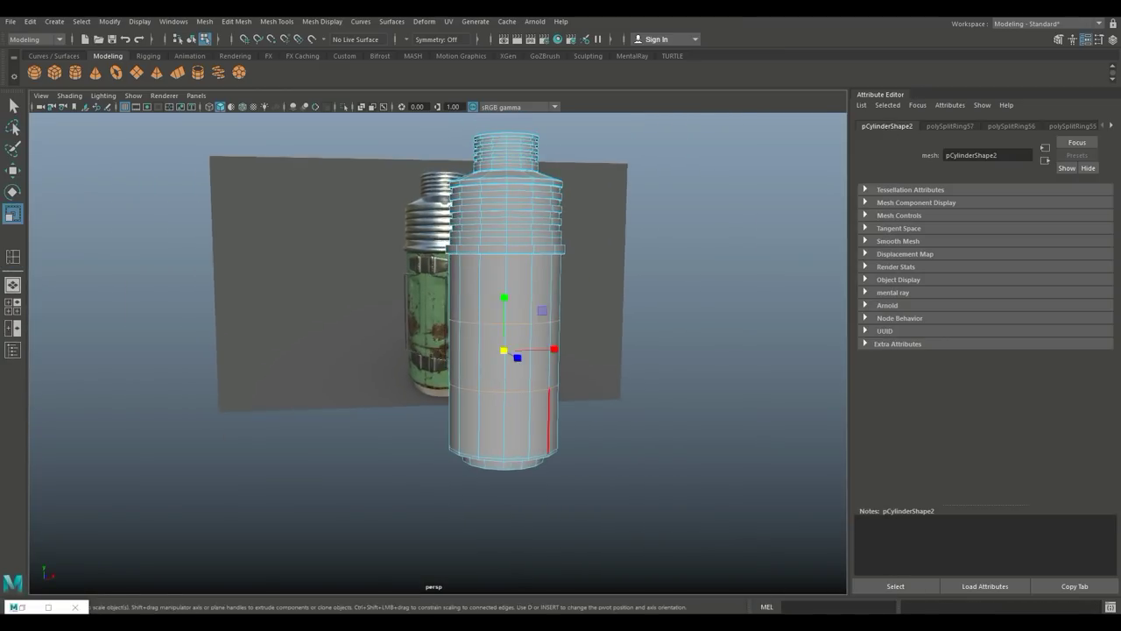
left_click_drag(504, 299, 505, 240)
scroll(459, 350, "up", 9)
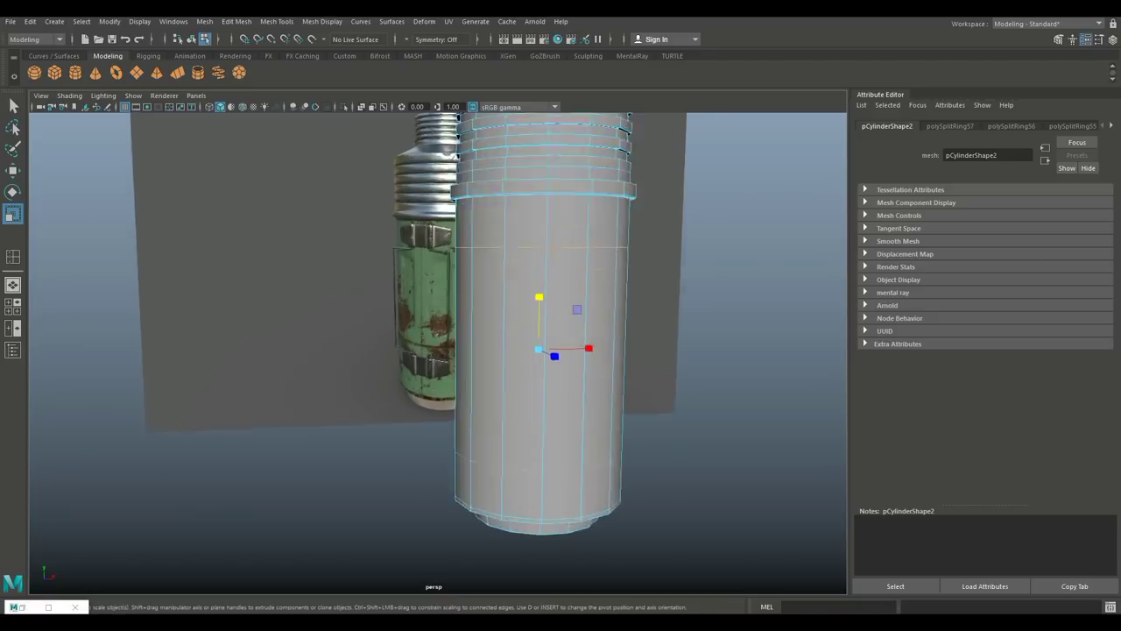
left_click_drag(459, 350, 482, 350, "alt")
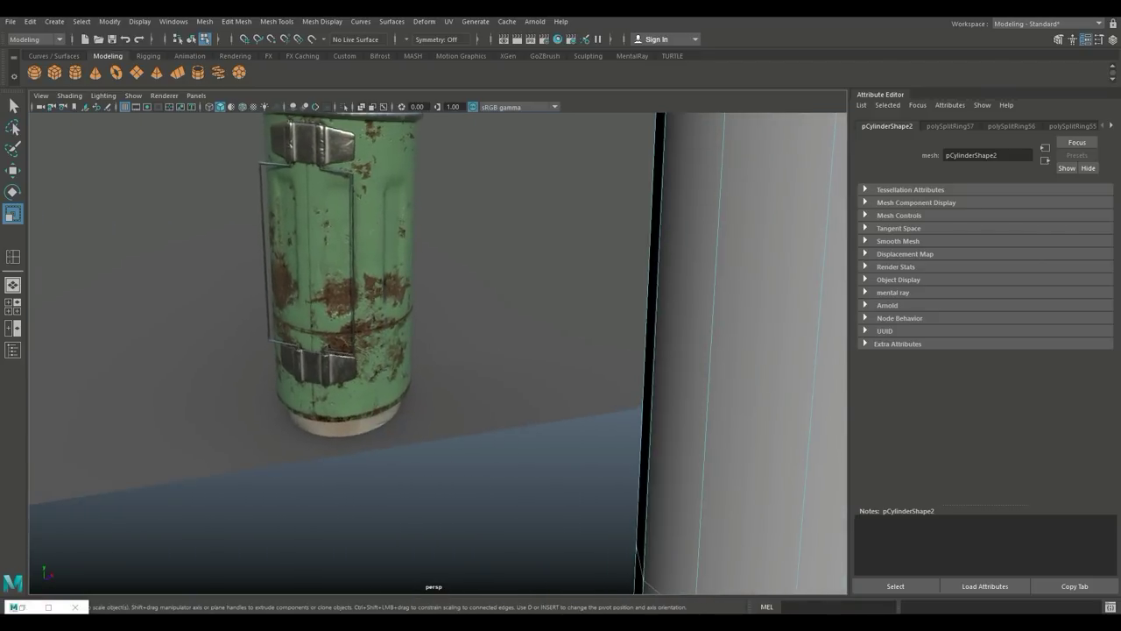
scroll(482, 350, "down", 7)
middle_click_drag(543, 350, 436, 347, "alt")
key("q")
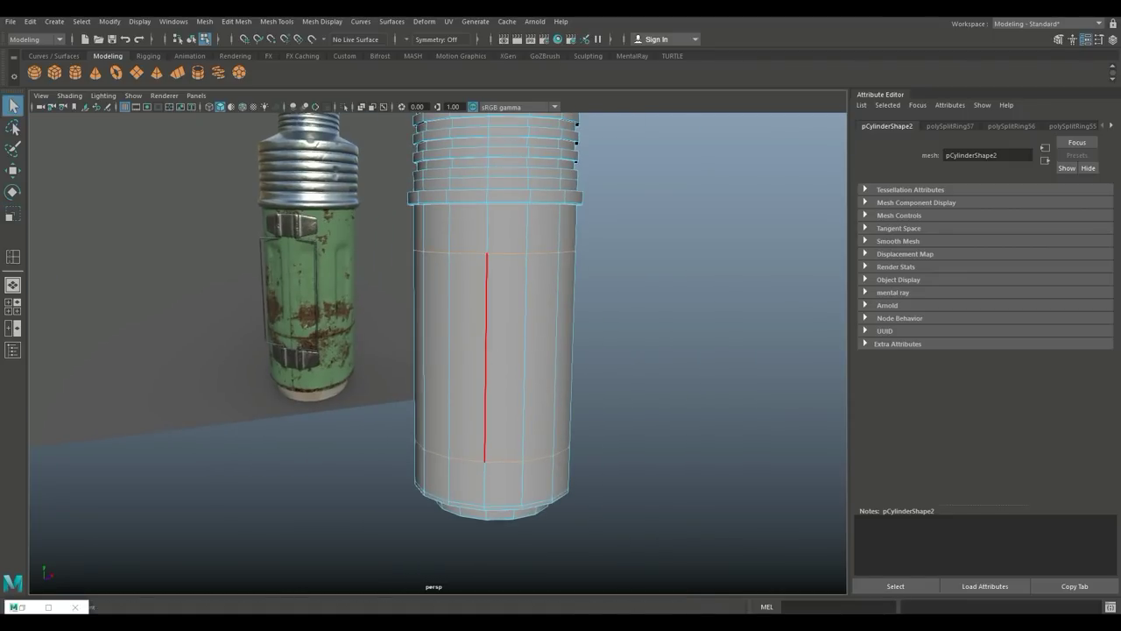
- Select every other tall face around the lower body between the two horizontal edge loops
right_click_drag(469, 272, 469, 307)
left_click(469, 333)
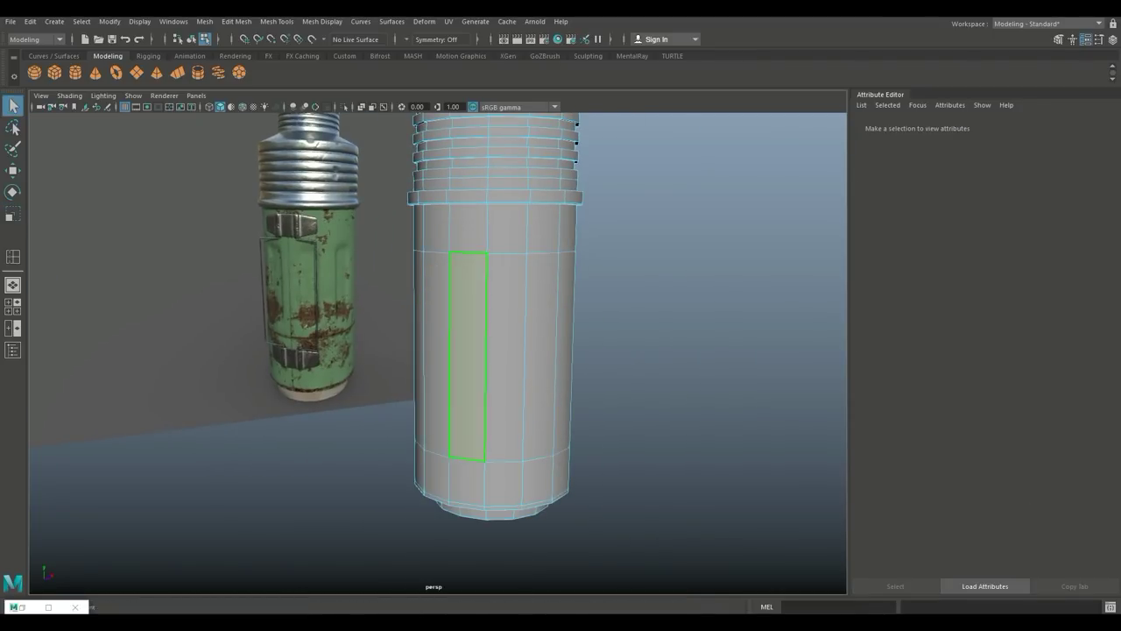
left_click(541, 351, "shift")
left_click_drag(562, 351, 317, 354, "alt")
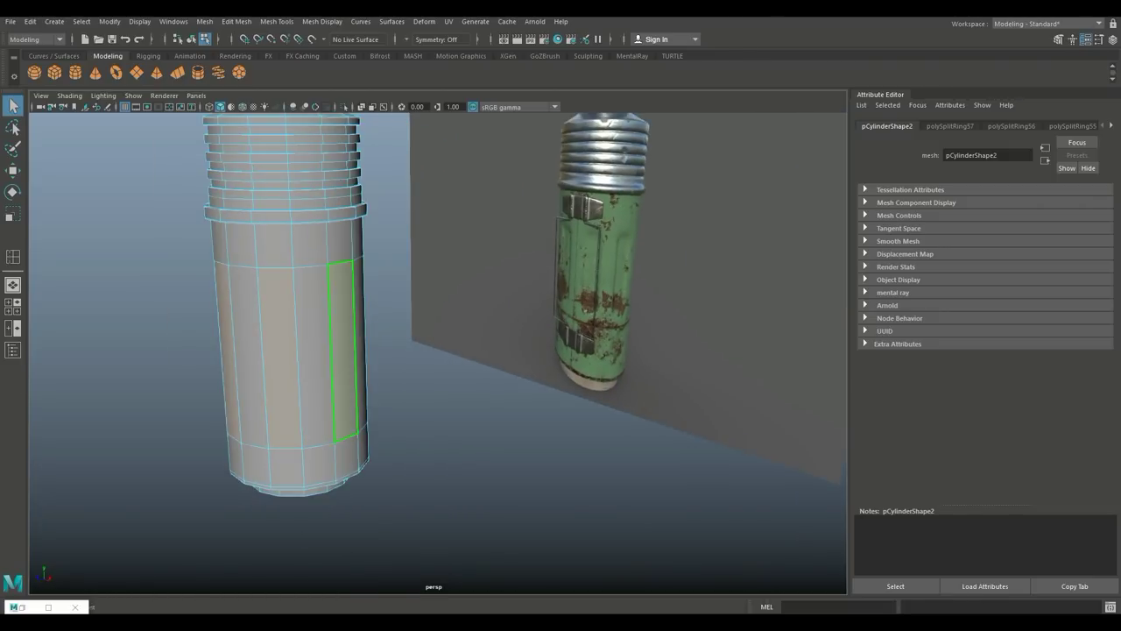
left_click_drag(661, 293, 396, 338, "alt")
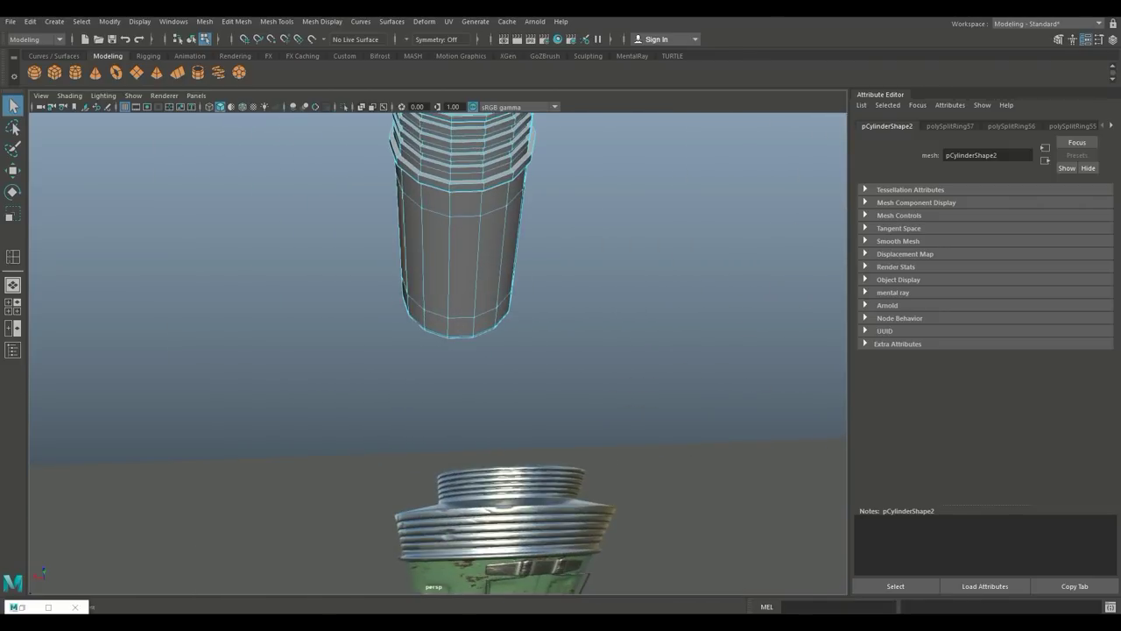
left_click(438, 265, "shift")
left_click(491, 265, "shift")
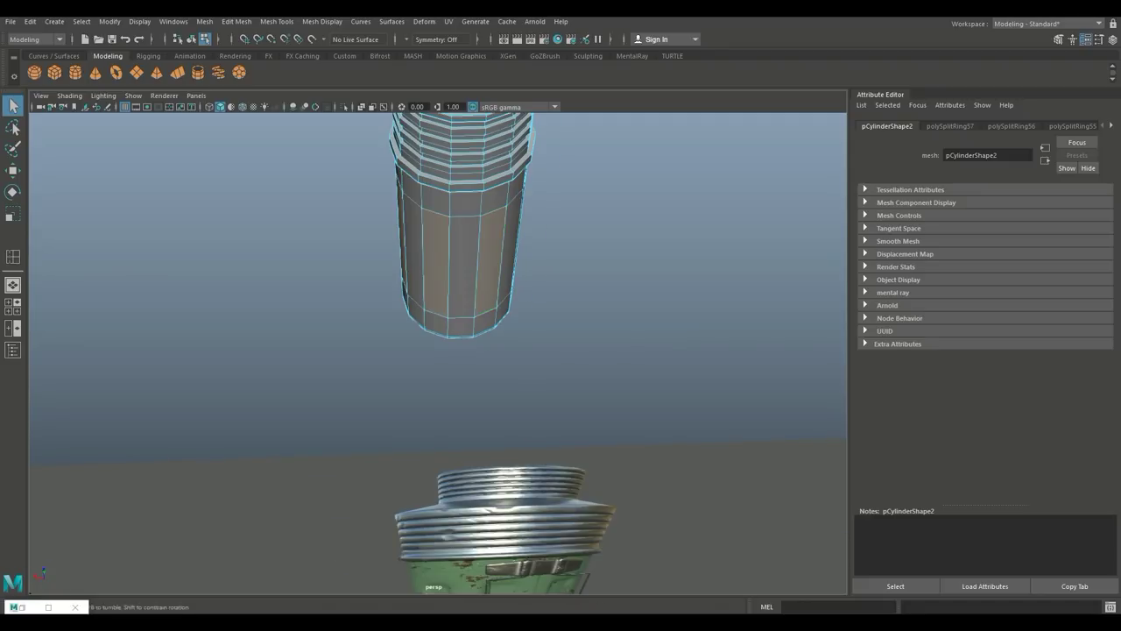
left_click_drag(517, 280, 324, 307, "alt")
left_click_drag(455, 368, 509, 342, "alt")
scroll(553, 412, "down", 4)
left_click_drag(553, 412, 508, 340, "alt")
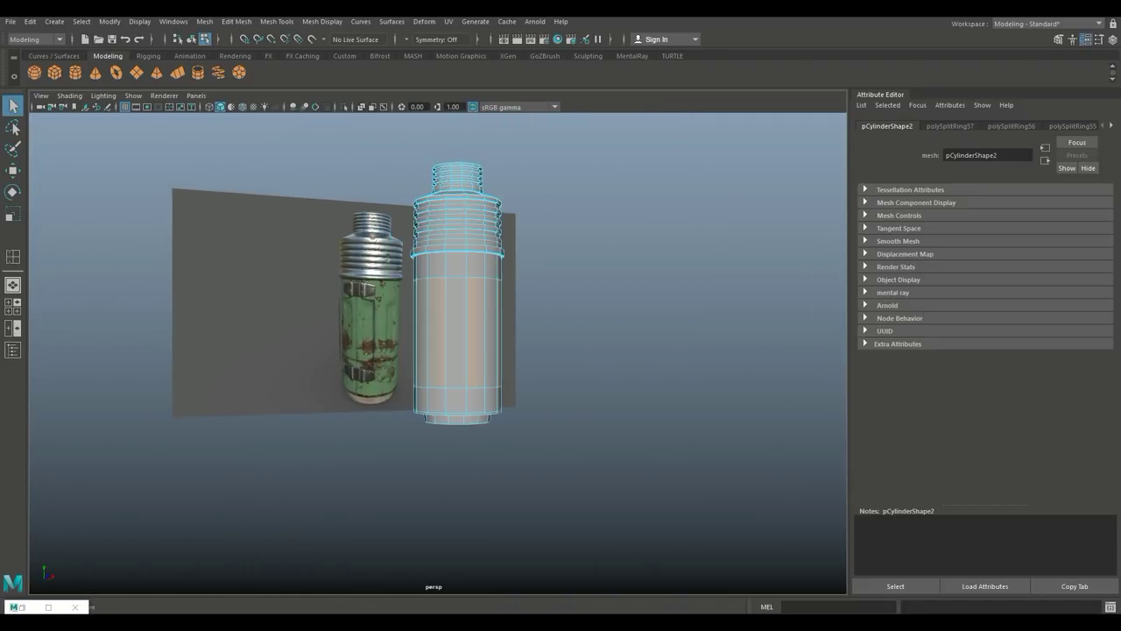
- Extrude the selected tall faces inward with a thickness of -0.3 to form recessed panels
key("ctrl+e")
left_click(723, 368)
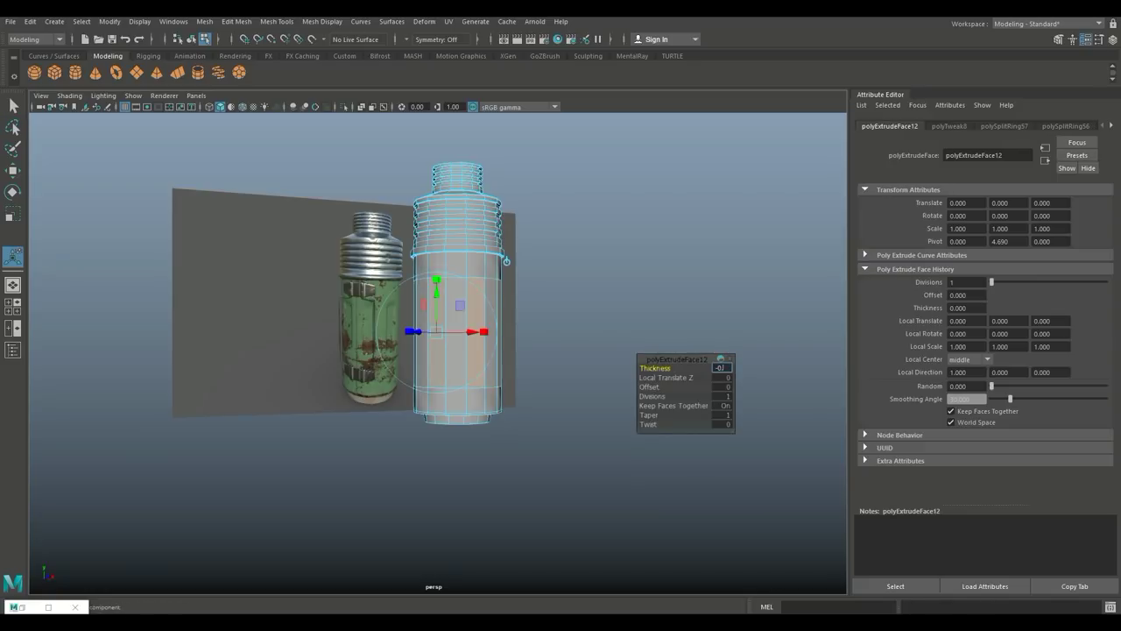
key("Return")
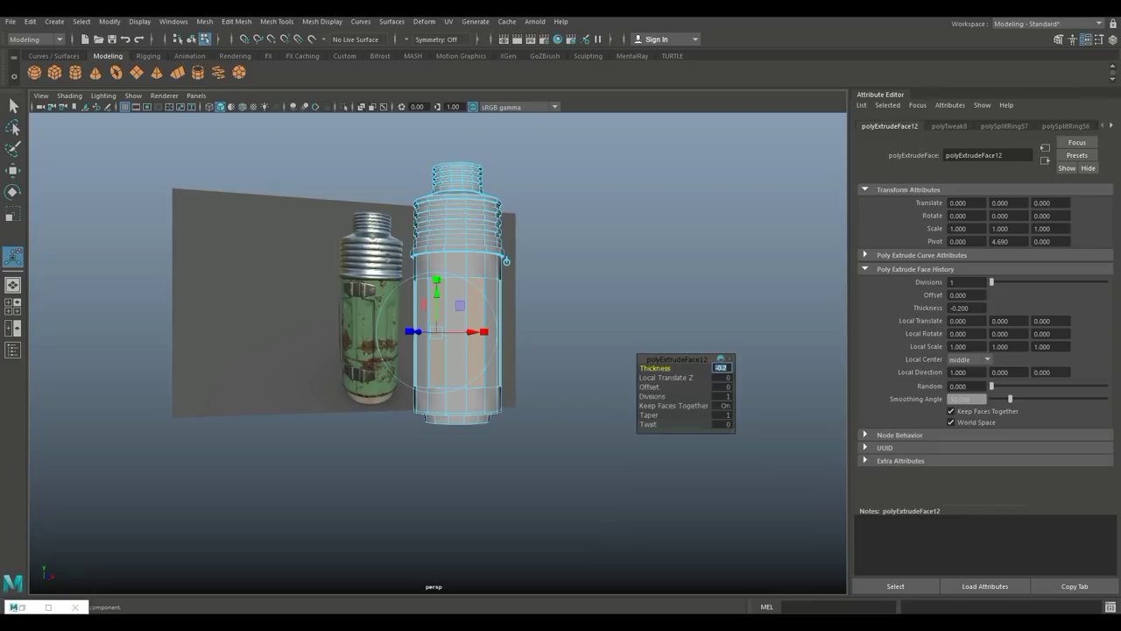
scroll(456, 342, "up", 5)
left_click_drag(456, 307, 465, 351, "alt")
left_click(723, 368)
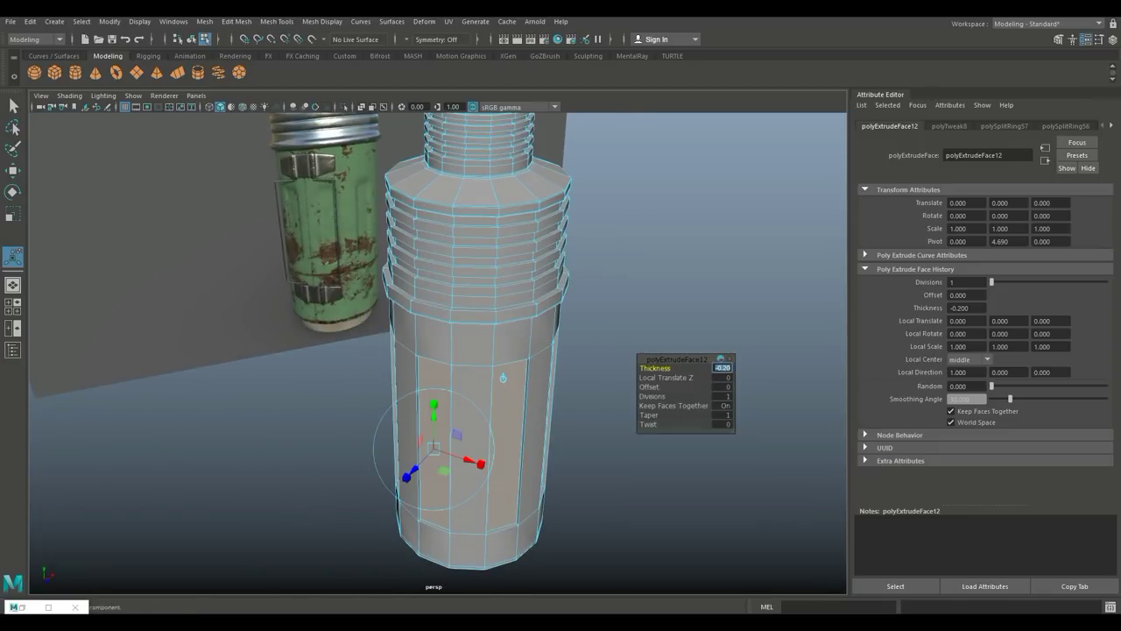
type("-0.3")
key("Return")
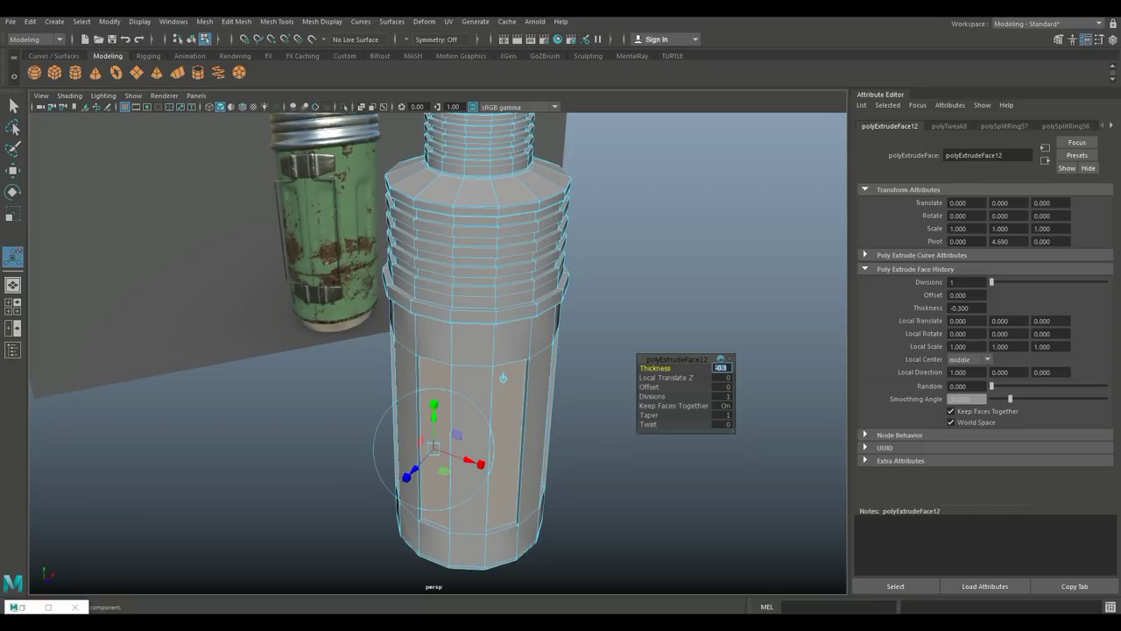
- Preview the bottle in smooth mesh display to check the recessed panels against the reference, and return to the unsmoothed display
left_click(653, 311)
right_click_drag(511, 250, 569, 234)
key("3")
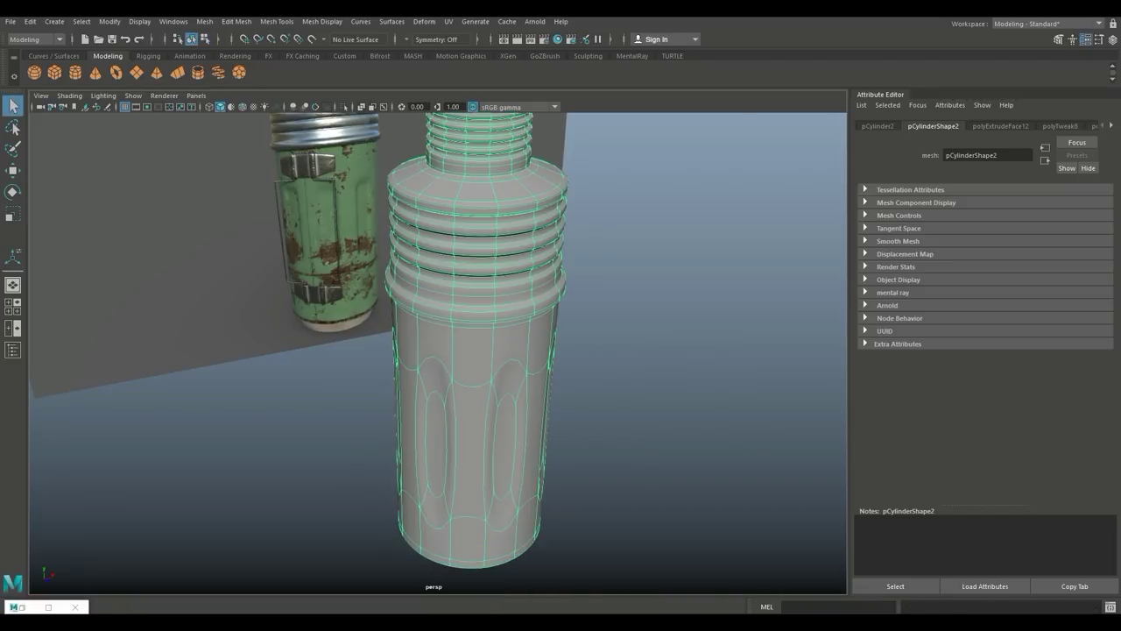
left_click(653, 324)
mouse_move(648, 324)
left_mouse_down("alt")
mouse_move(614, 210)
mouse_move(653, 333)
left_mouse_up("alt")
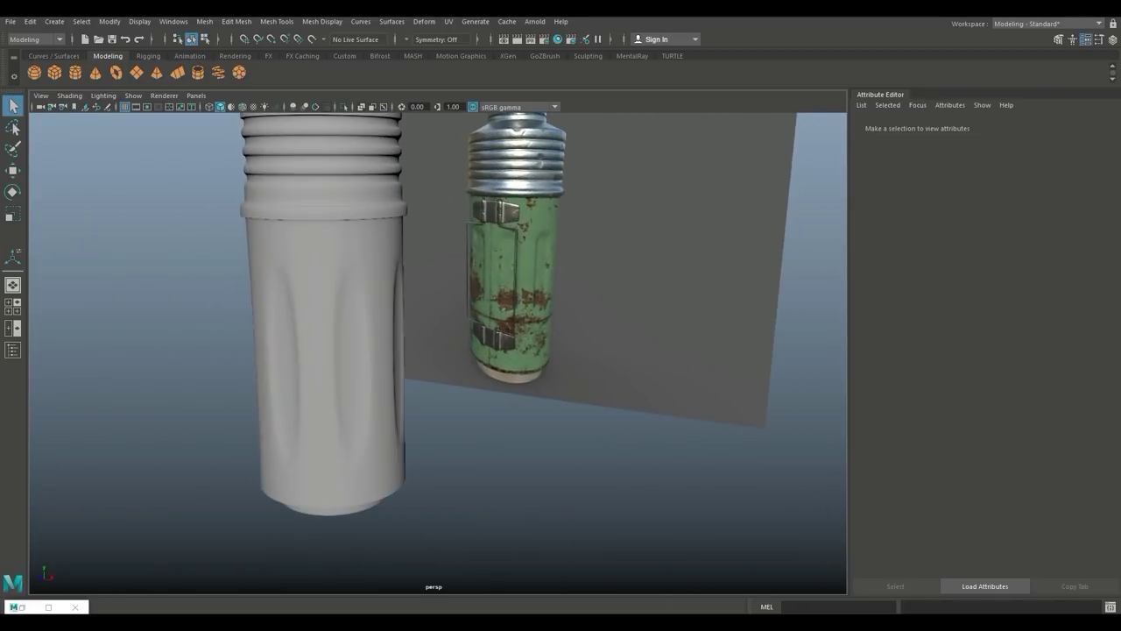
left_click(333, 342)
key("1")
- Restore the recessed panel face selection and extrude those faces again with a thickness of -0.4
key("ctrl+z")
key("ctrl+z")
key("ctrl+z")
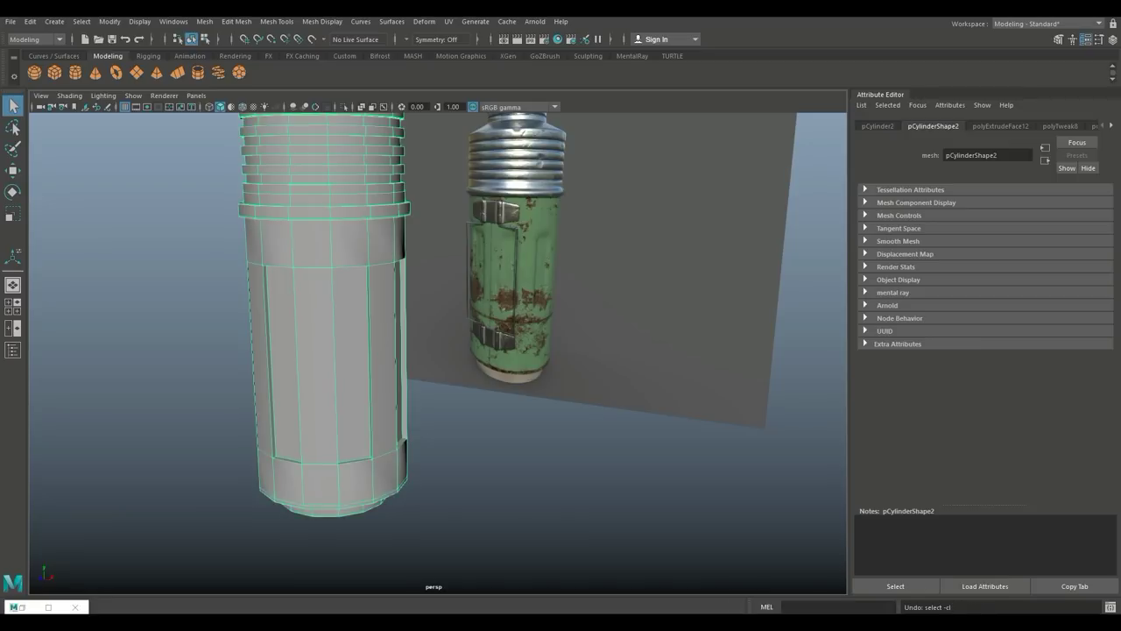
key("ctrl+z")
key("ctrl+z")
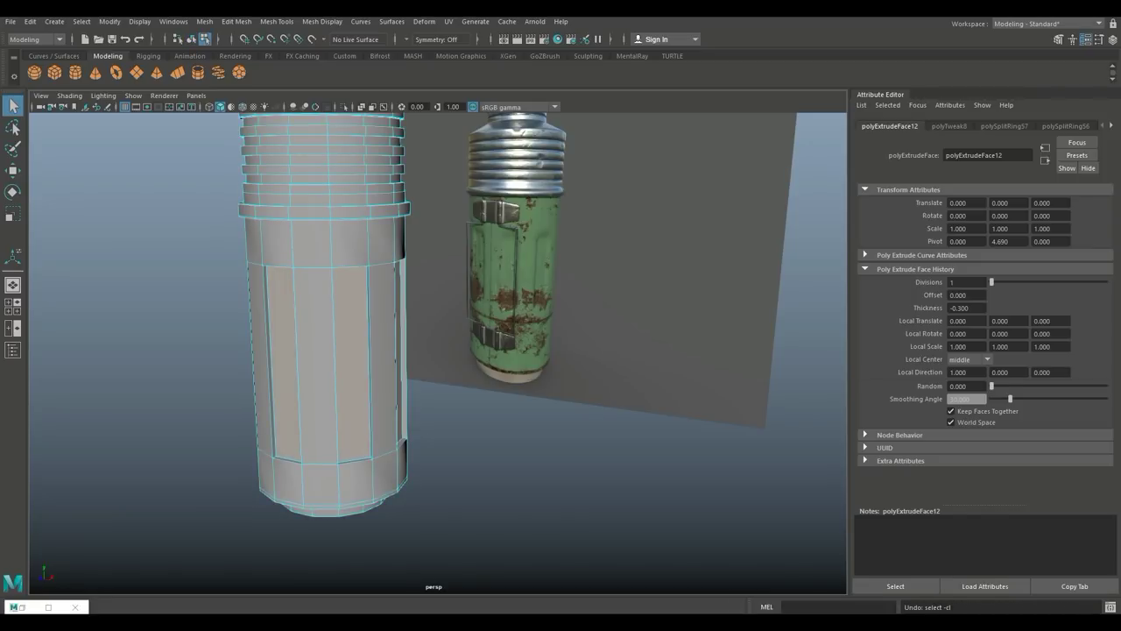
key("ctrl+e")
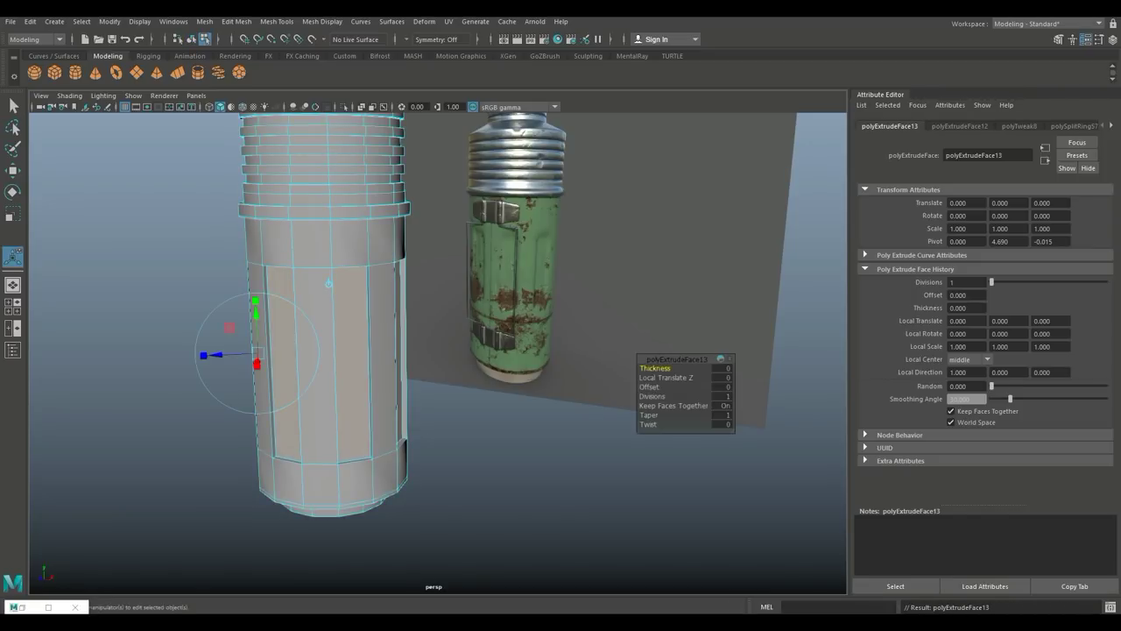
left_click(723, 368)
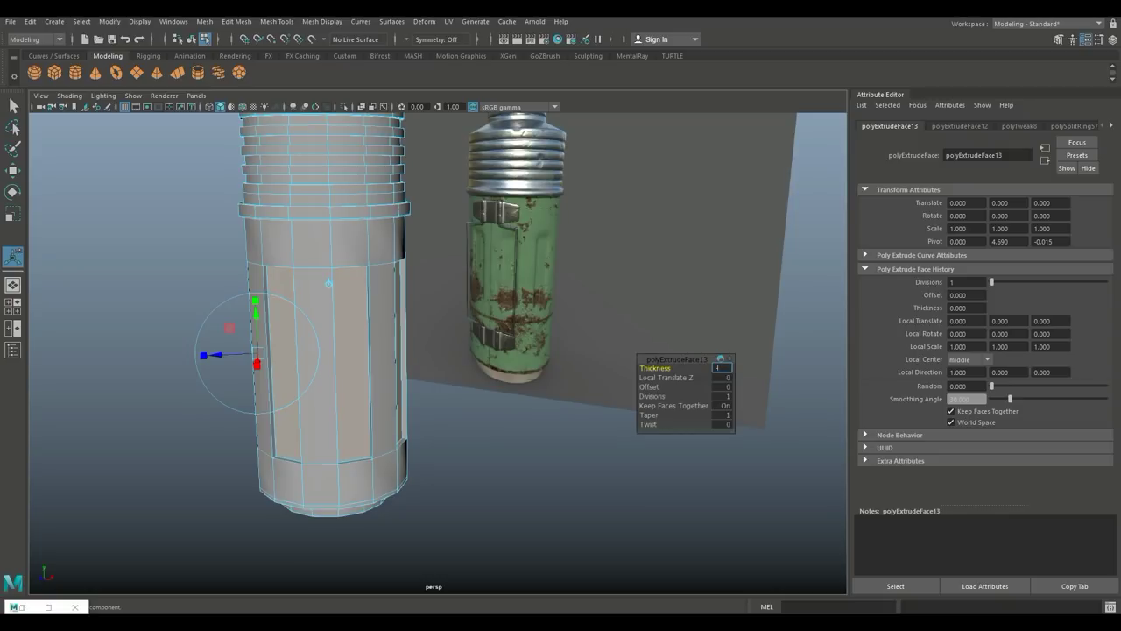
type("-0.4")
key("Return")
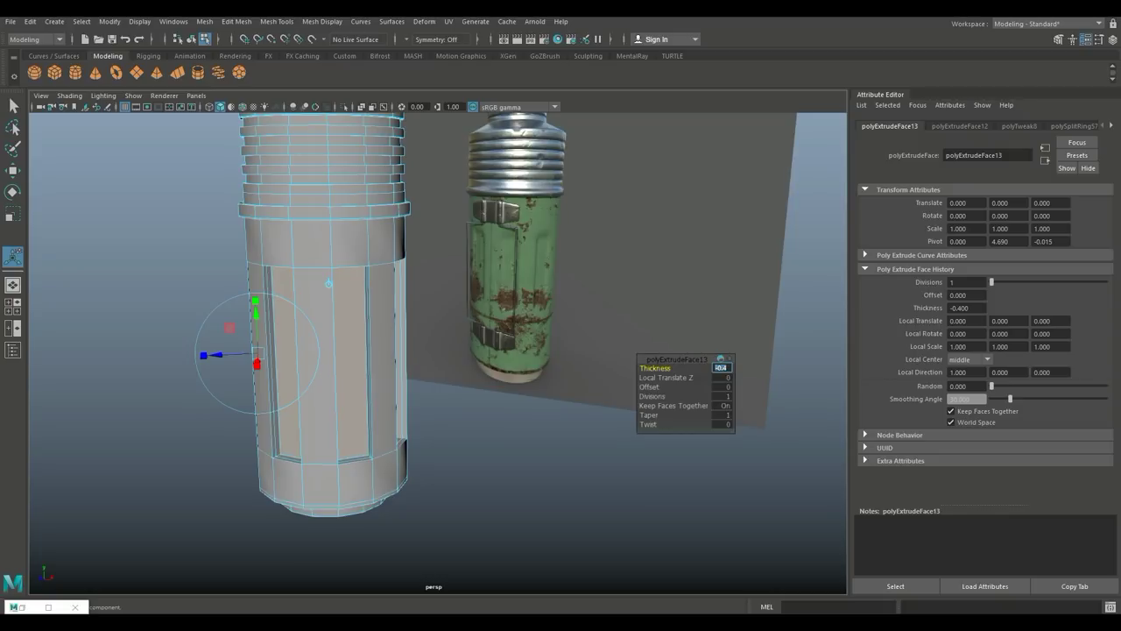
left_click(604, 491)
- Reopen the Insert Edge Loop options and insert single support loops just inside the upper and lower ends of the recessed panels
scroll(438, 354, "down", 3)
left_click_drag(438, 353, 460, 353, "alt")
middle_click_drag(460, 353, 527, 366, "alt")
scroll(438, 353, "up", 5)
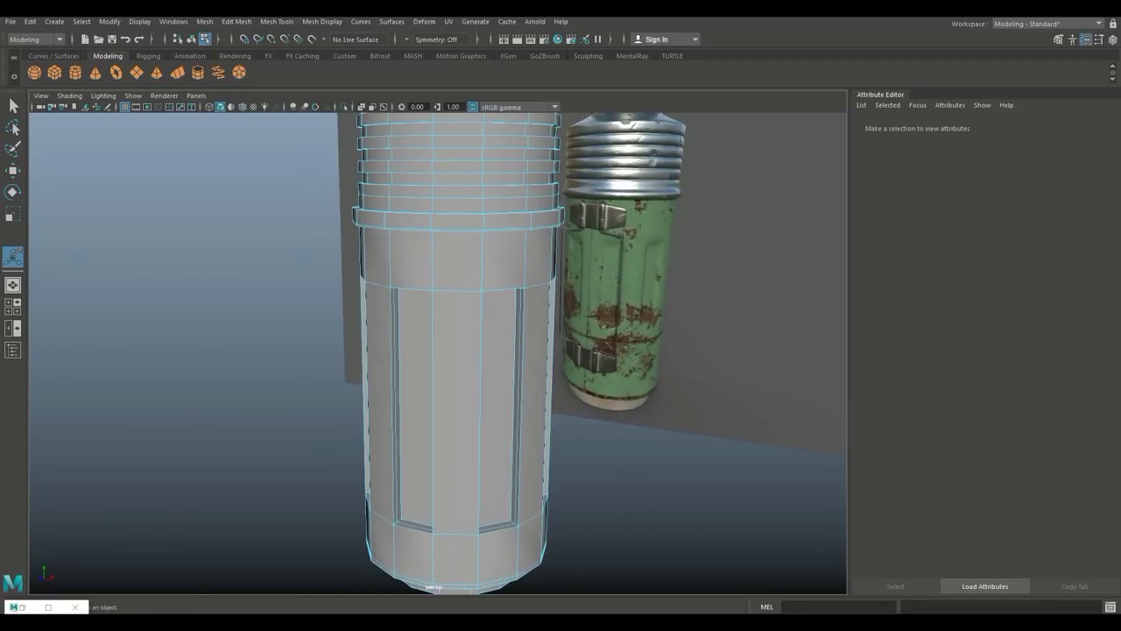
left_click_drag(438, 353, 445, 306, "alt")
middle_click_drag(445, 307, 437, 335, "alt")
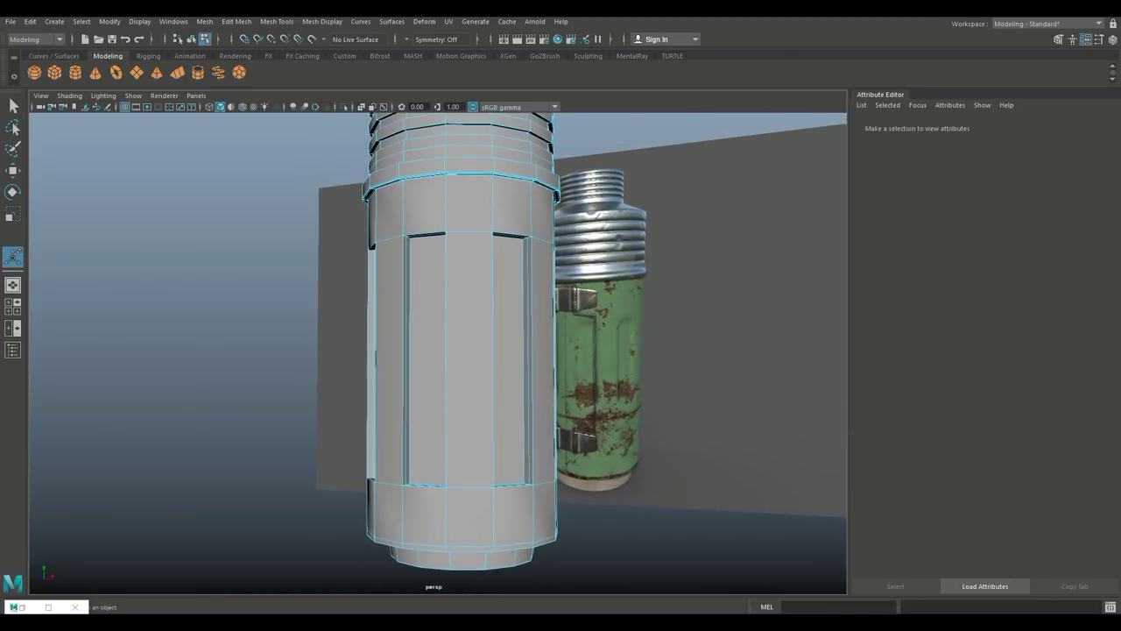
left_click(279, 22)
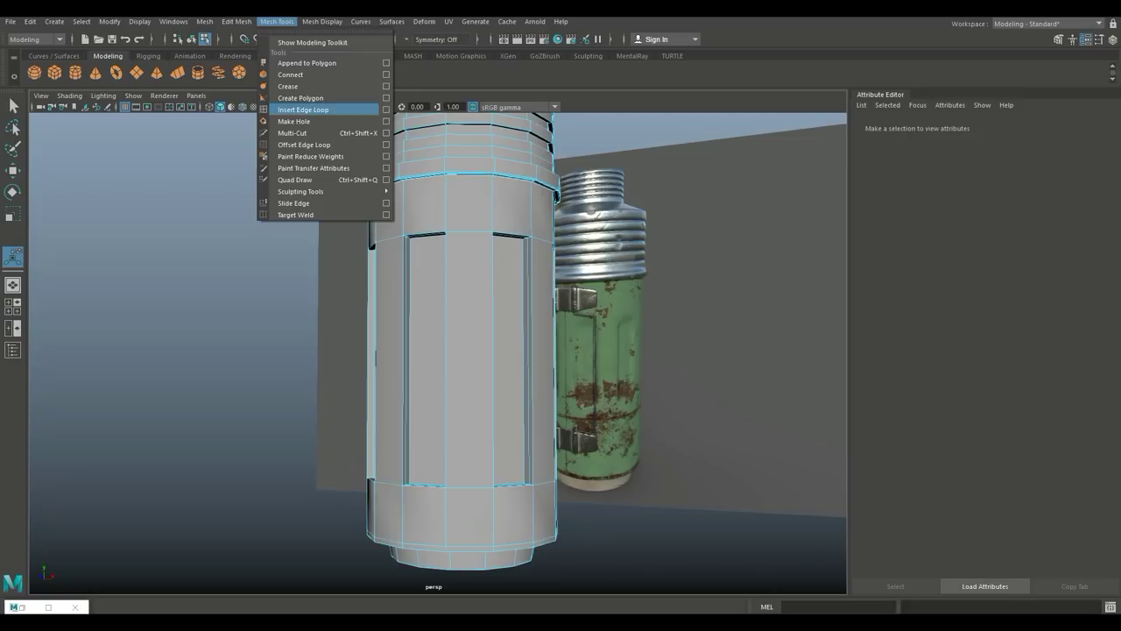
left_click(387, 109)
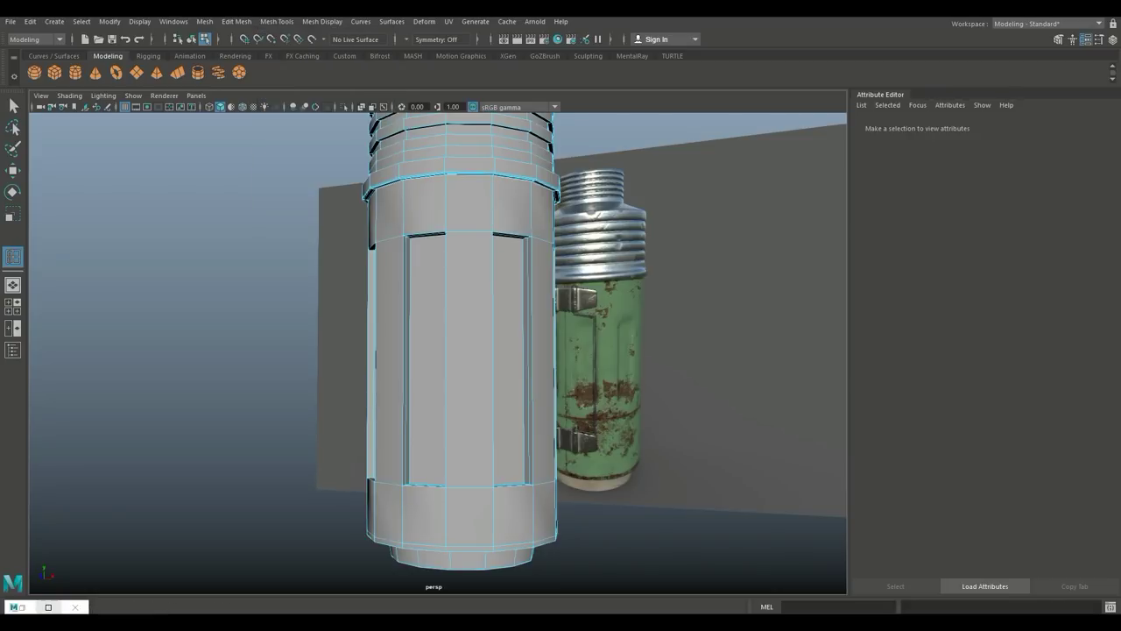
left_click(48, 607)
left_click(104, 97)
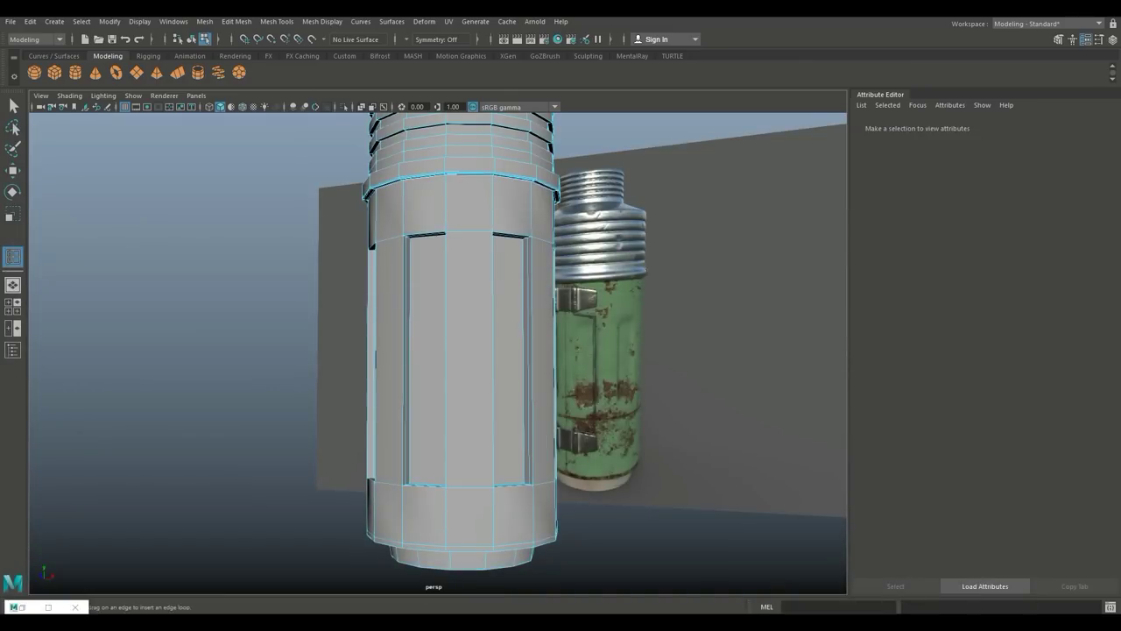
left_click_drag(446, 251, 446, 244)
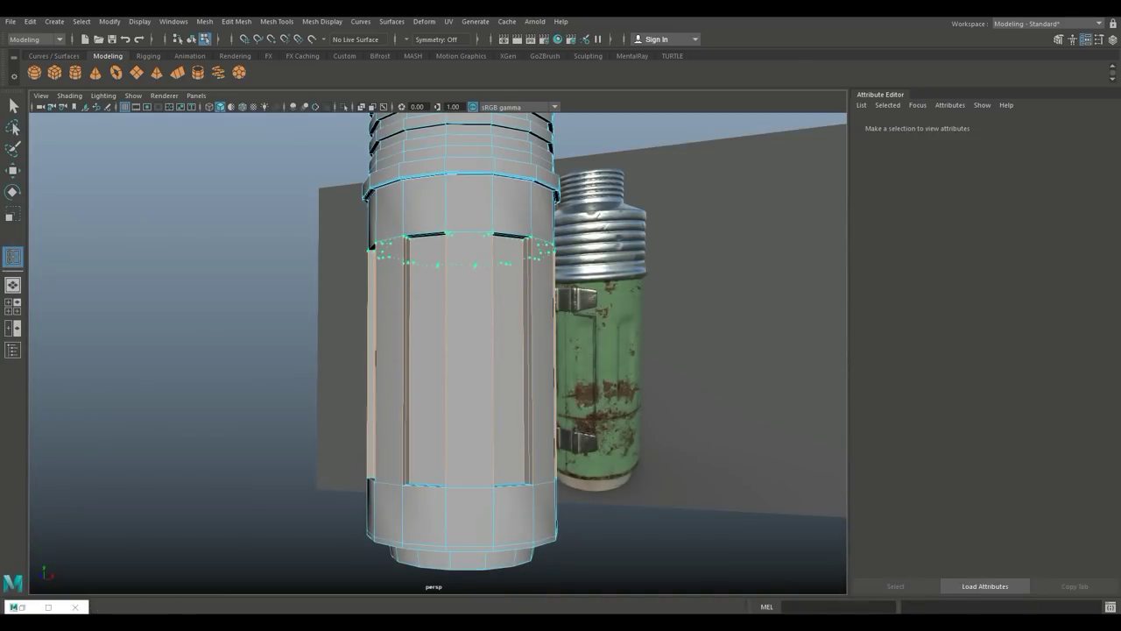
left_click_drag(446, 237, 446, 235)
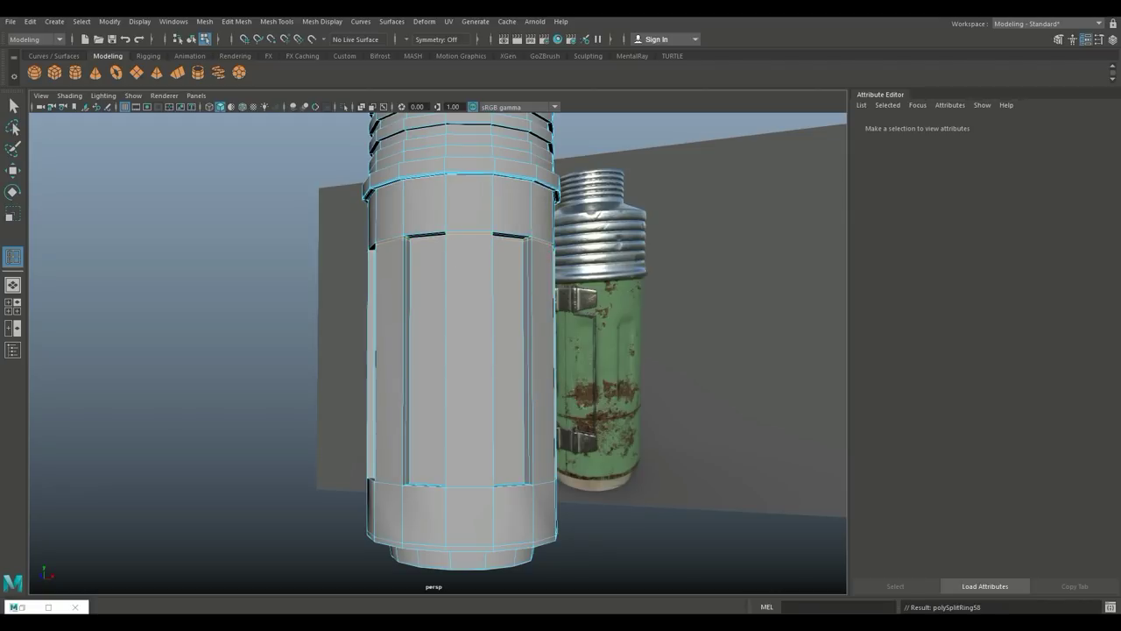
left_click_drag(446, 459, 446, 481)
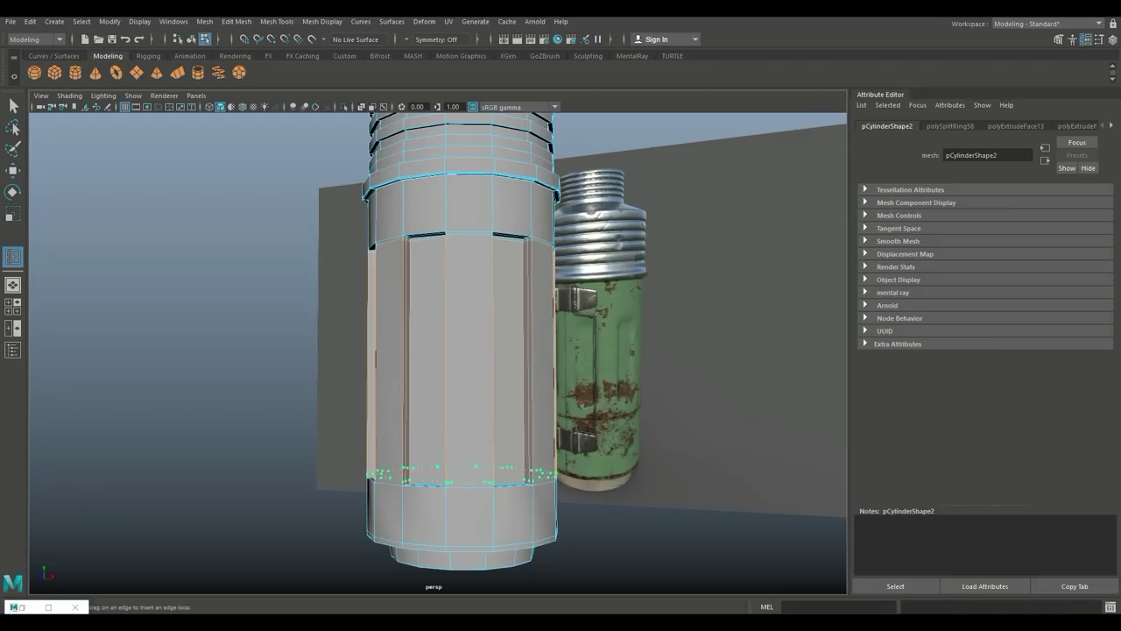
left_click_drag(376, 473, 377, 473)
- Preview the bottle in smooth mesh display to check how the new support loops sharpen the panel ends
key("q")
right_click_drag(496, 273, 554, 256)
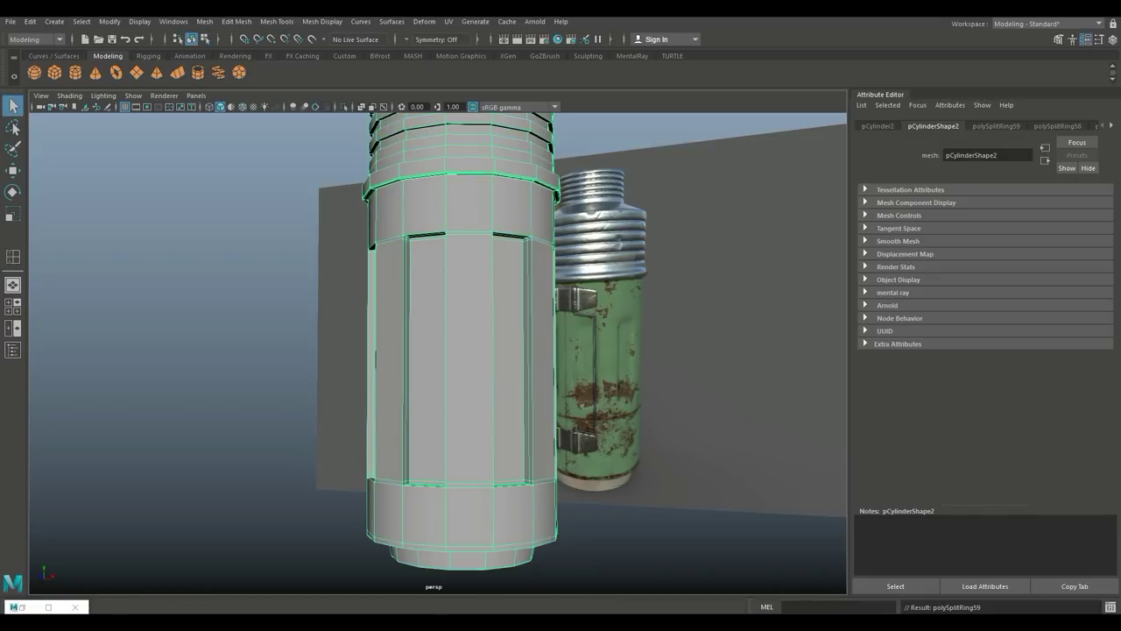
key("3")
left_click(263, 306)
scroll(438, 353, "down", 3)
left_click_drag(438, 354, 399, 363, "alt")
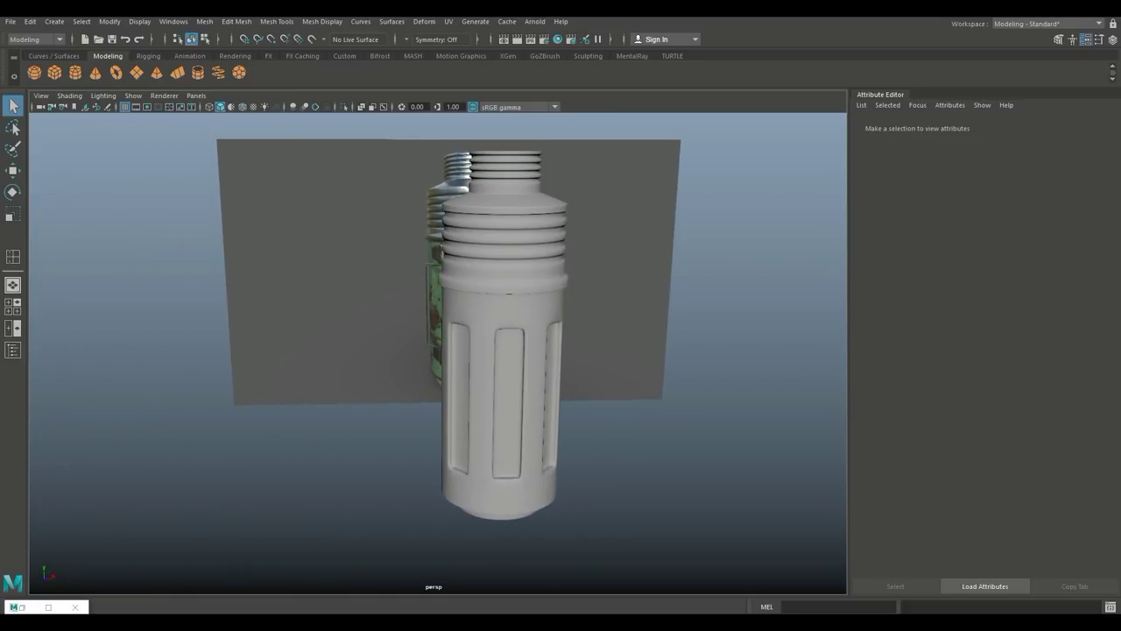
- Restore the lower support loop selection in the unsmoothed display and move that loop up, away from the panels' lower ends
key("ctrl+z")
key("ctrl+z")
key("ctrl+z")
key("ctrl+z")
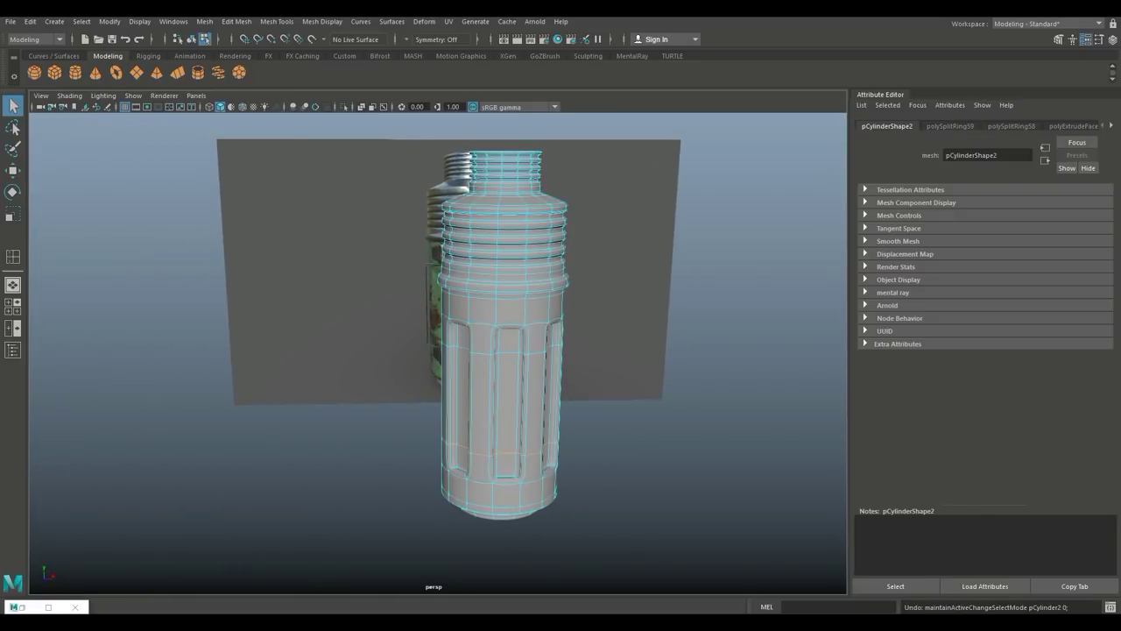
key("ctrl+z")
scroll(438, 353, "up", 3)
left_click_drag(438, 368, 458, 332, "alt")
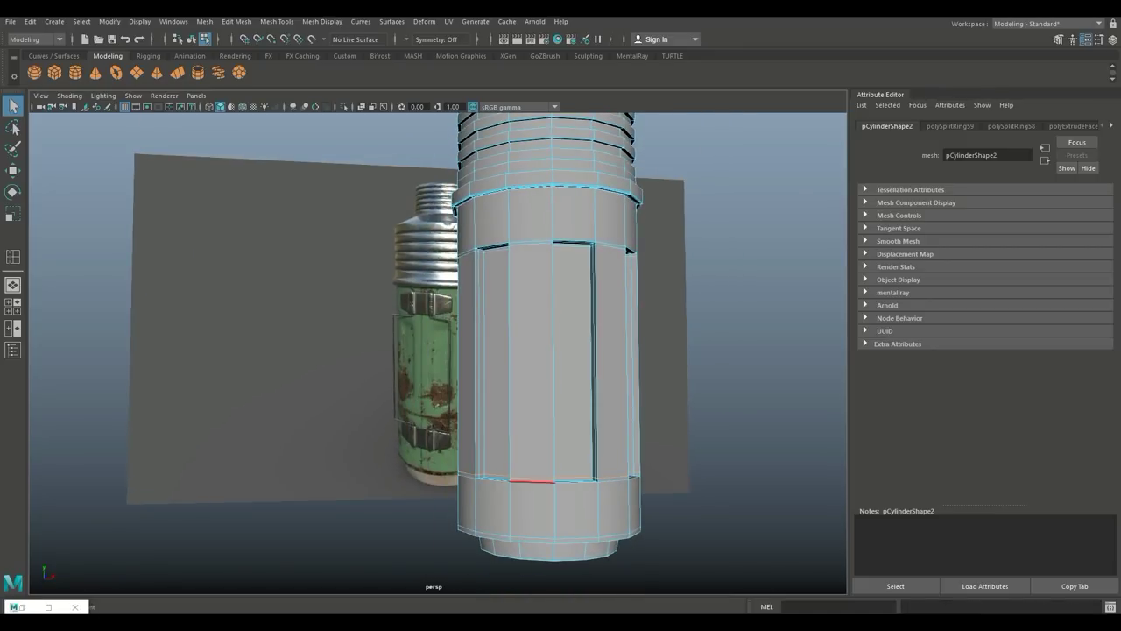
key("w")
left_click_drag(546, 415, 547, 406)
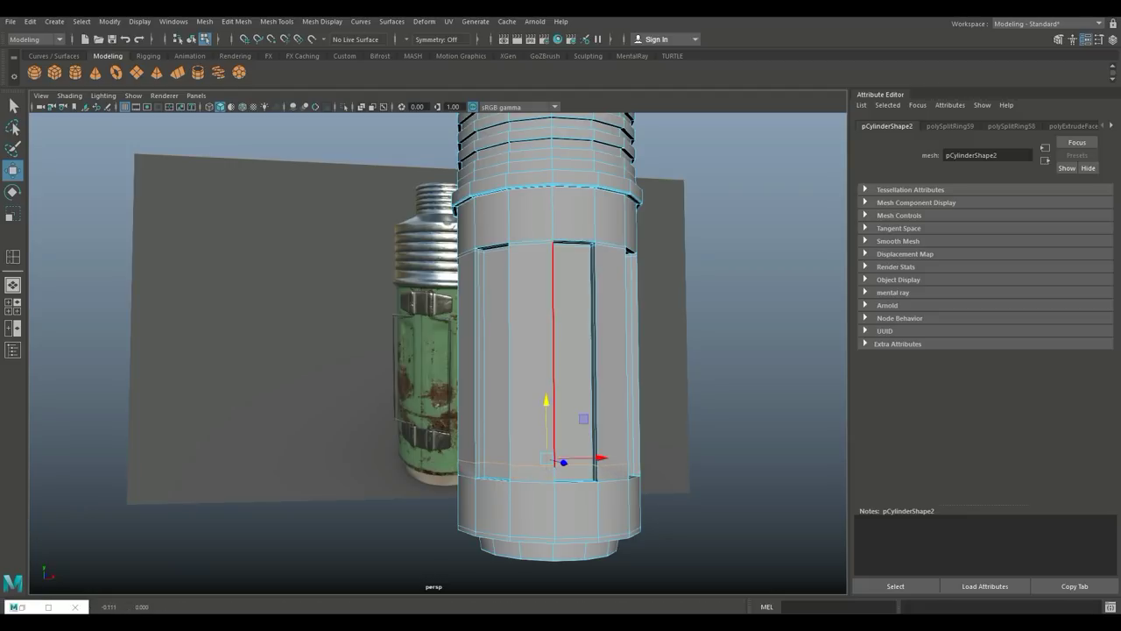
- Move the upper support loop down slightly, away from the panels' upper ends
double_click(532, 244)
left_click_drag(545, 204, 545, 203)
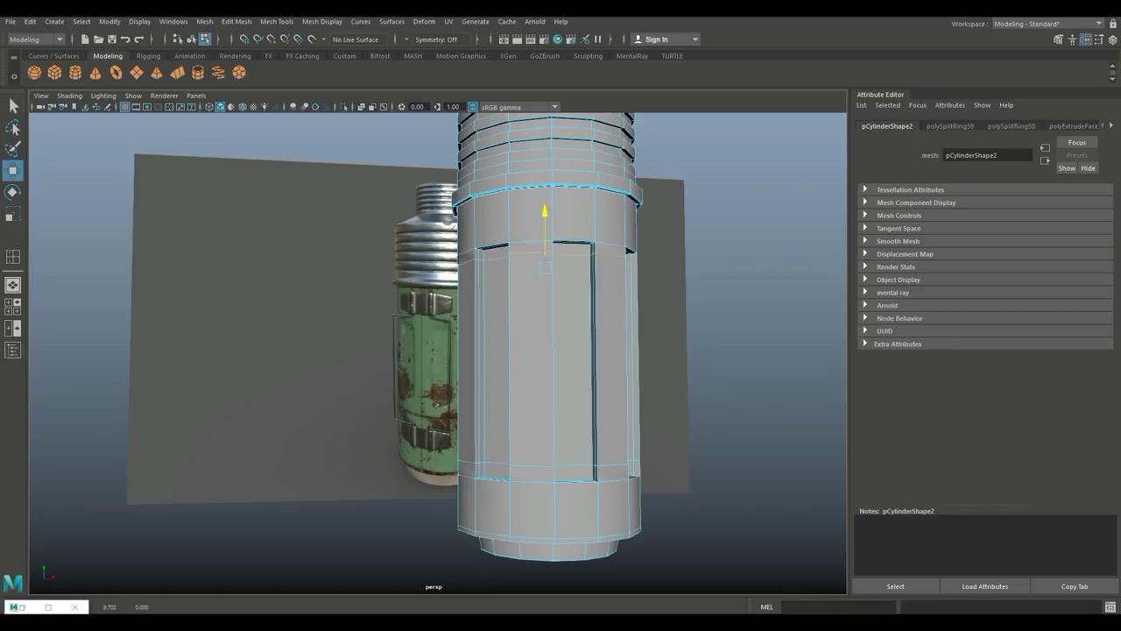
left_click_drag(545, 213, 545, 214)
key("q")
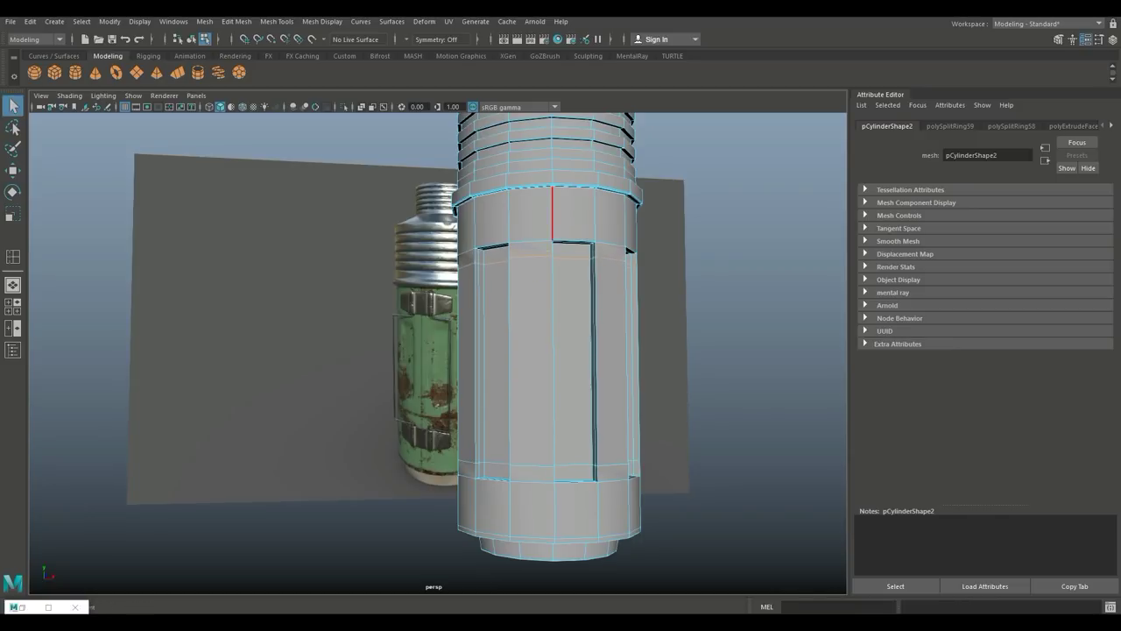
- Preview the bottle in smooth mesh display to check the rounding of the panel ends, and return to the unsmoothed display
right_click_drag(577, 193, 603, 177)
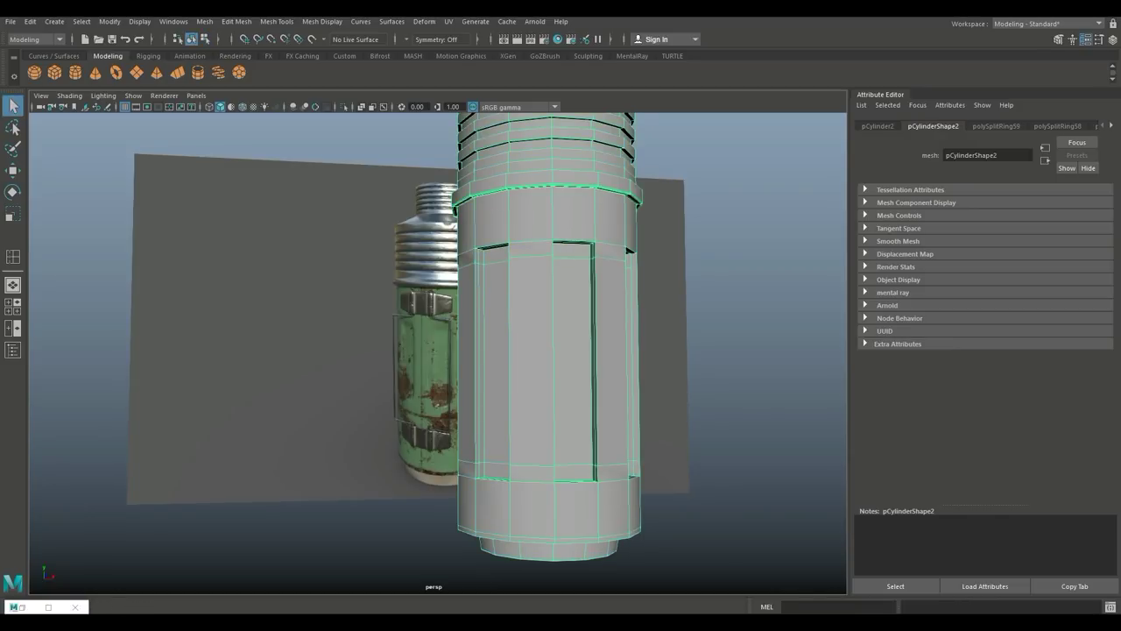
key("3")
left_click(744, 289)
scroll(701, 307, "down", 5)
left_click_drag(701, 307, 762, 354, "alt")
scroll(486, 351, "up", 5)
left_click_drag(525, 351, 469, 320, "alt")
left_click(486, 350)
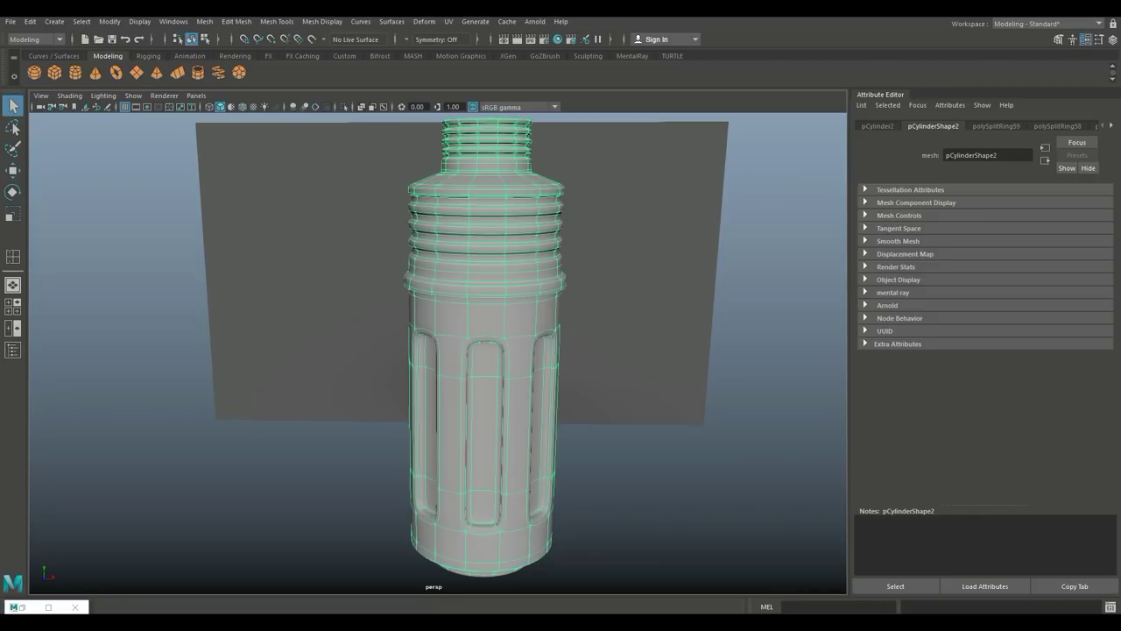
key("1")
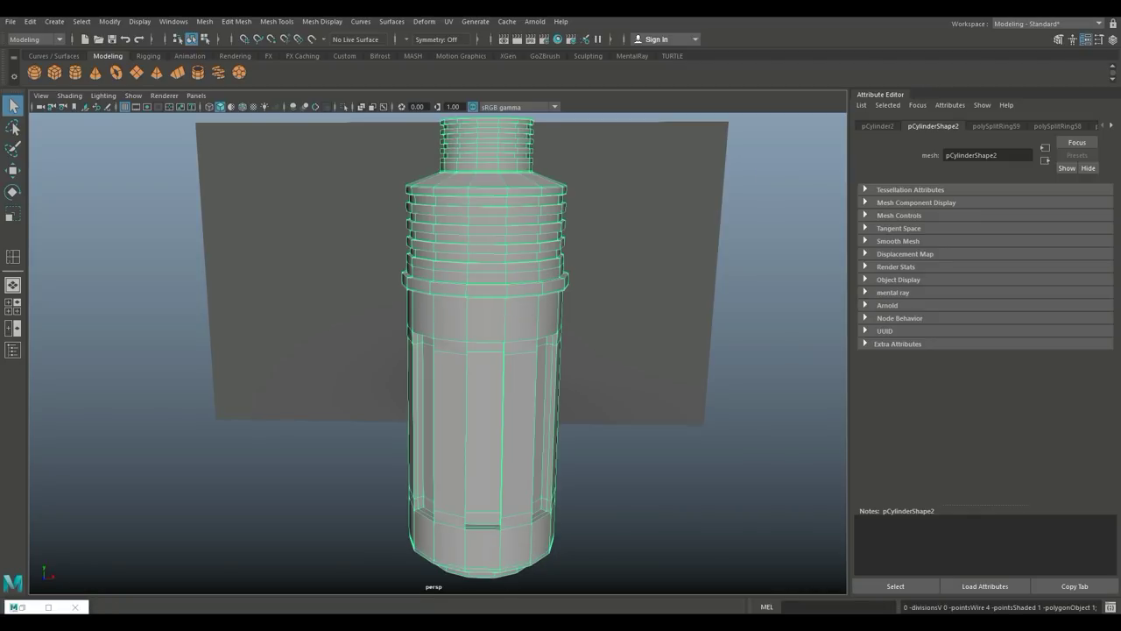
- Try smoothing the bottle mesh by one division and compare its shape with the reference image
left_click(204, 21)
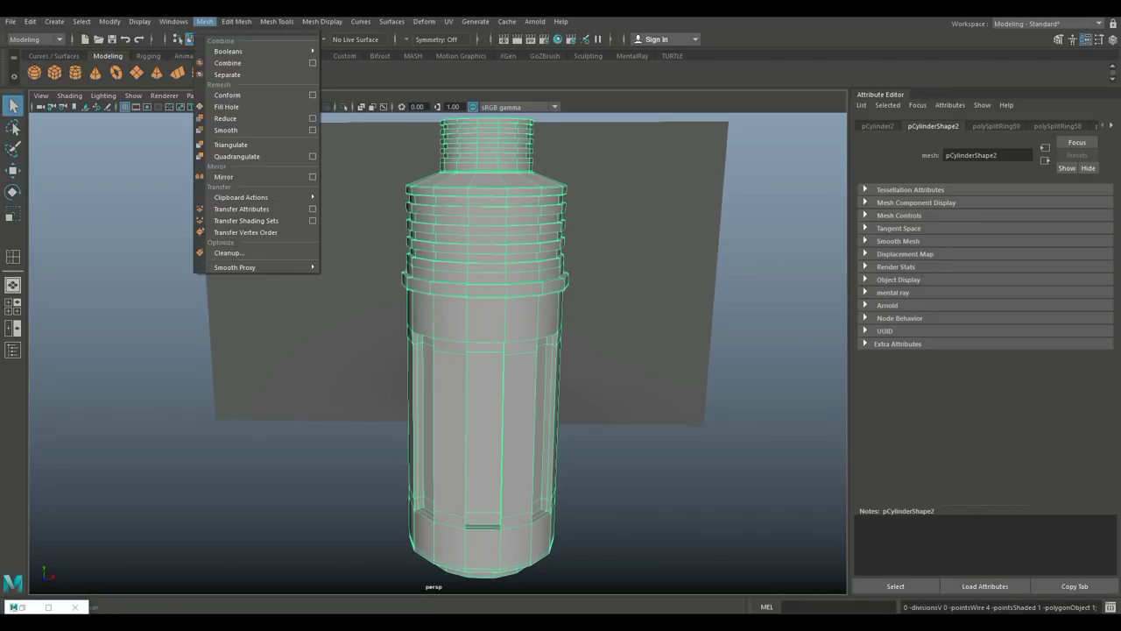
left_click(226, 129)
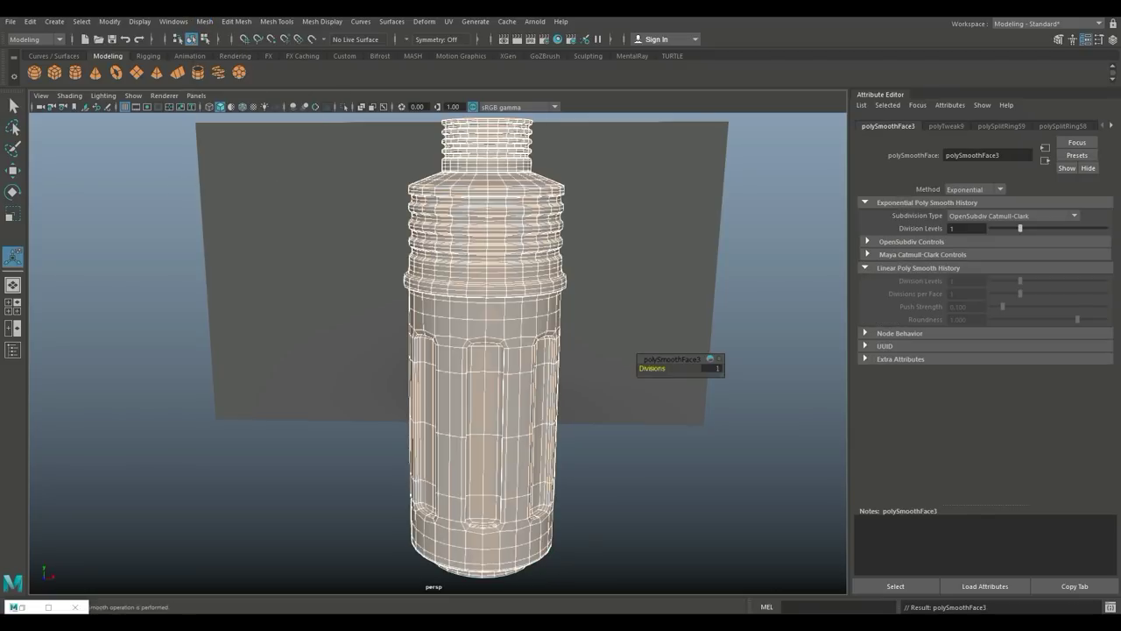
left_click(648, 491)
scroll(477, 351, "down", 4)
scroll(477, 351, "up", 3)
scroll(477, 351, "up", 3)
left_click(484, 368)
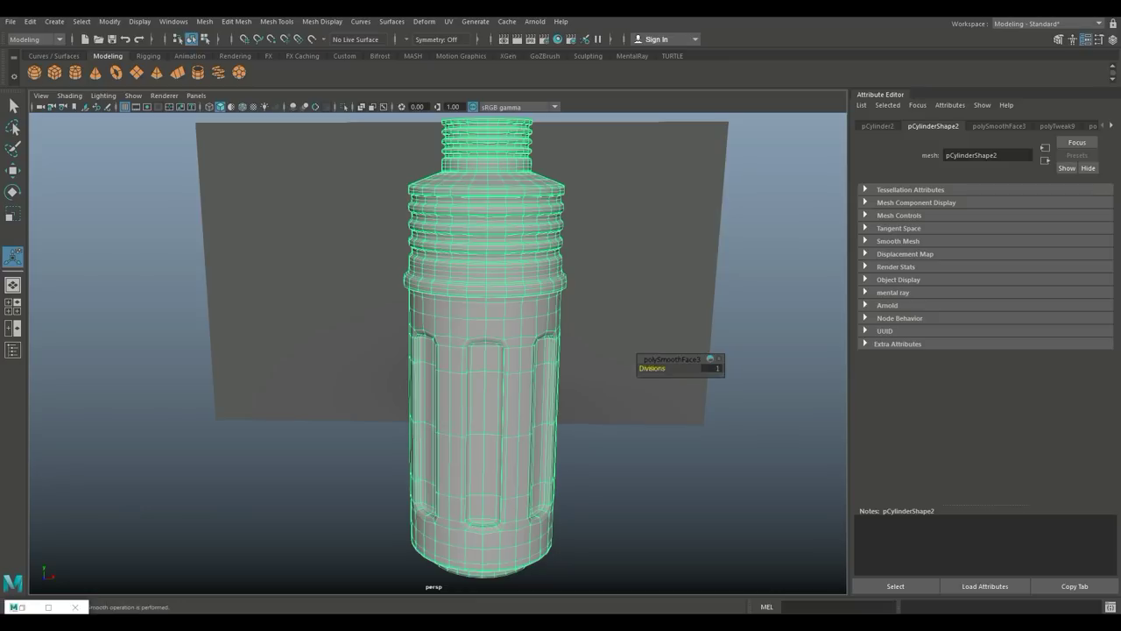
scroll(478, 350, "down", 3)
left_click_drag(595, 368, 587, 431, "alt")
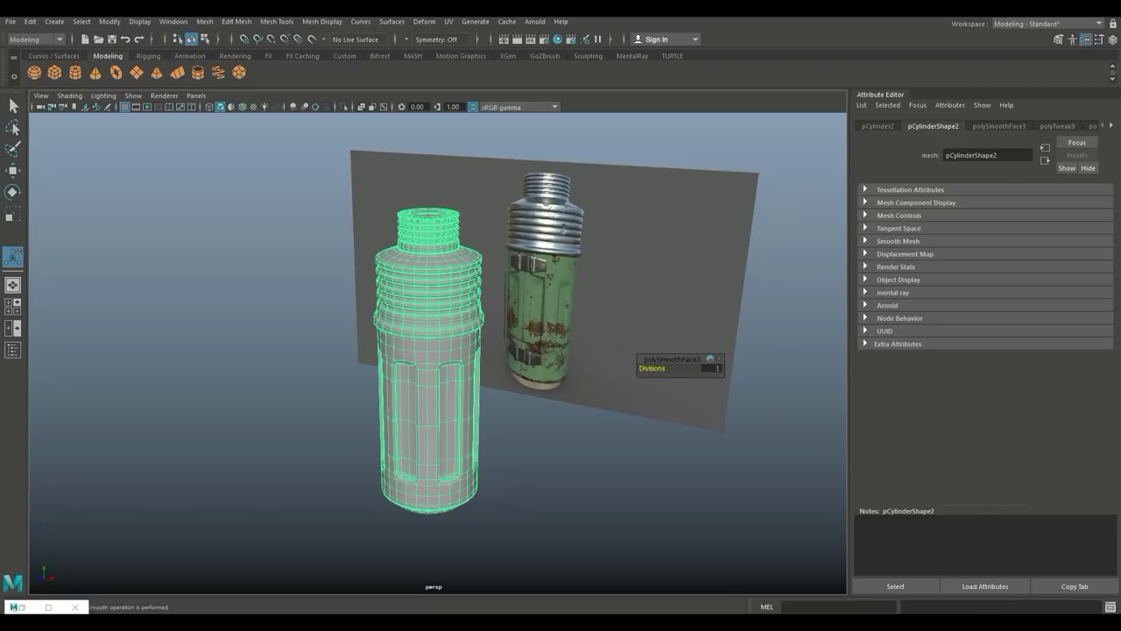
- Undo the mesh smoothing to return the bottle to its low-poly form
key("ctrl+z")
key("ctrl+z")
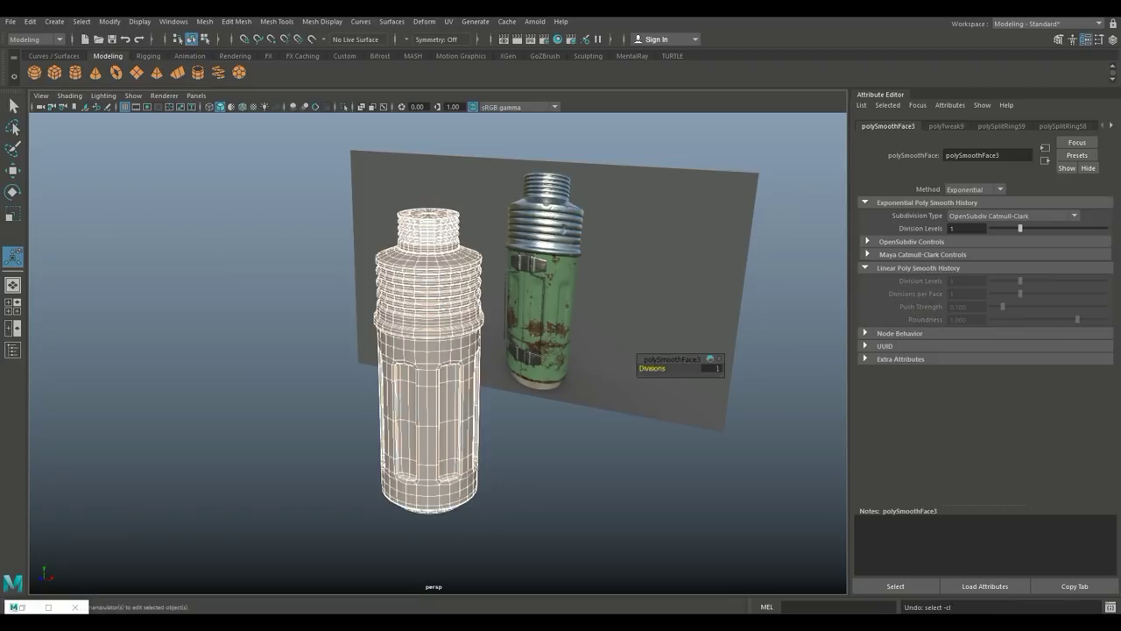
key("ctrl+z")
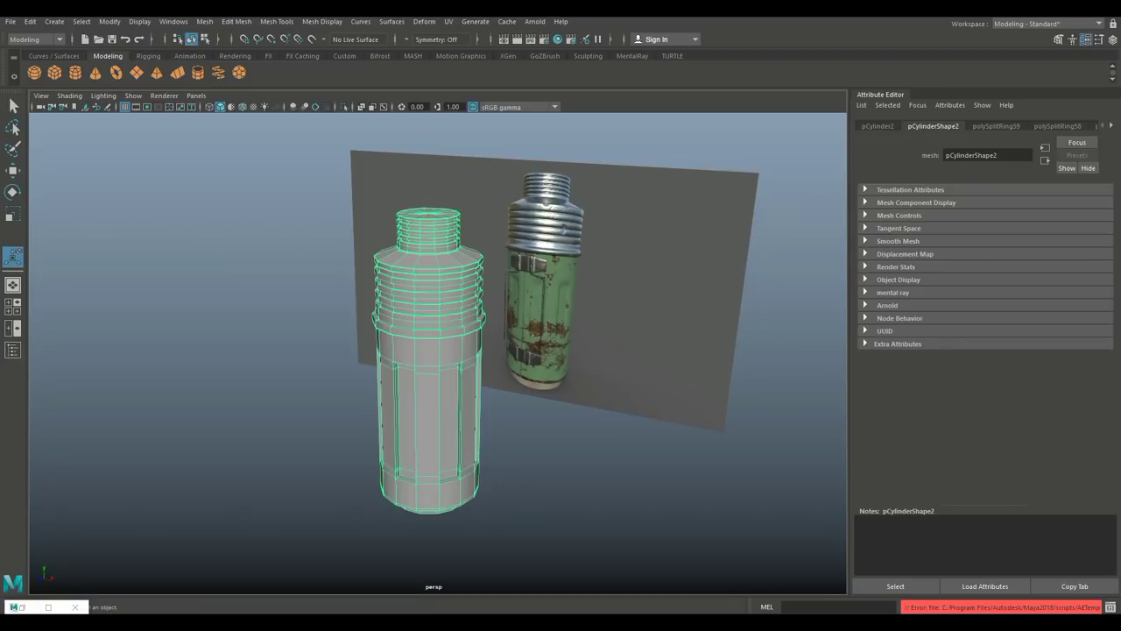
- Smooth the bottle mesh by one division and deselect it
left_click(205, 22)
left_click(227, 130)
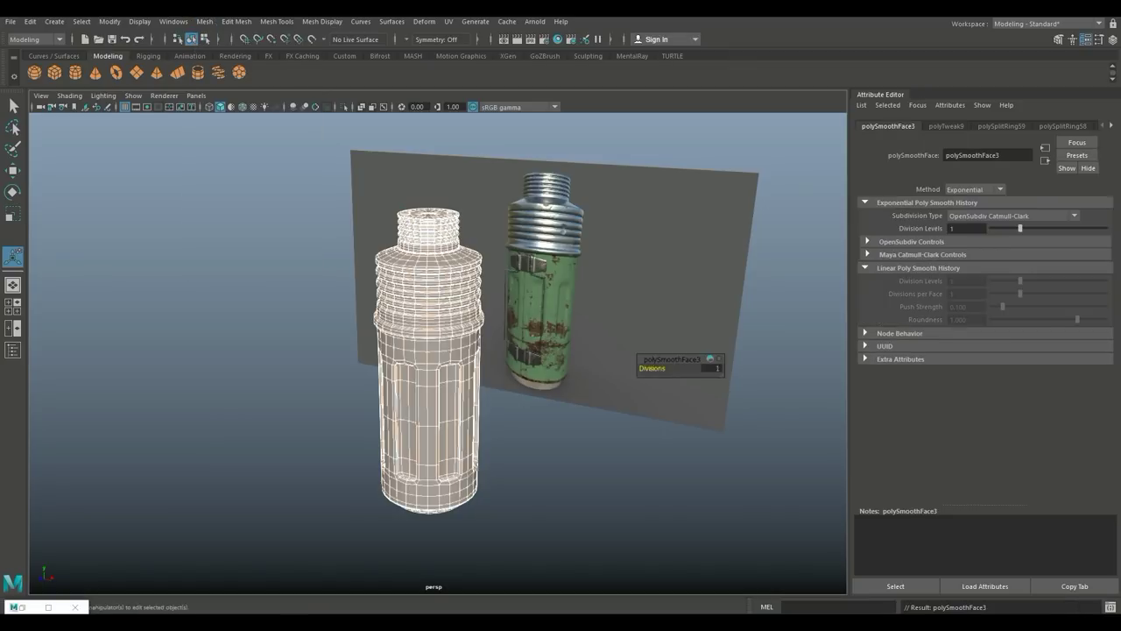
left_click(229, 193)
- Examine the smoothed bottle from several sides and compare its lower body with the seam and metal clamps in the reference image
scroll(430, 351, "up", 3)
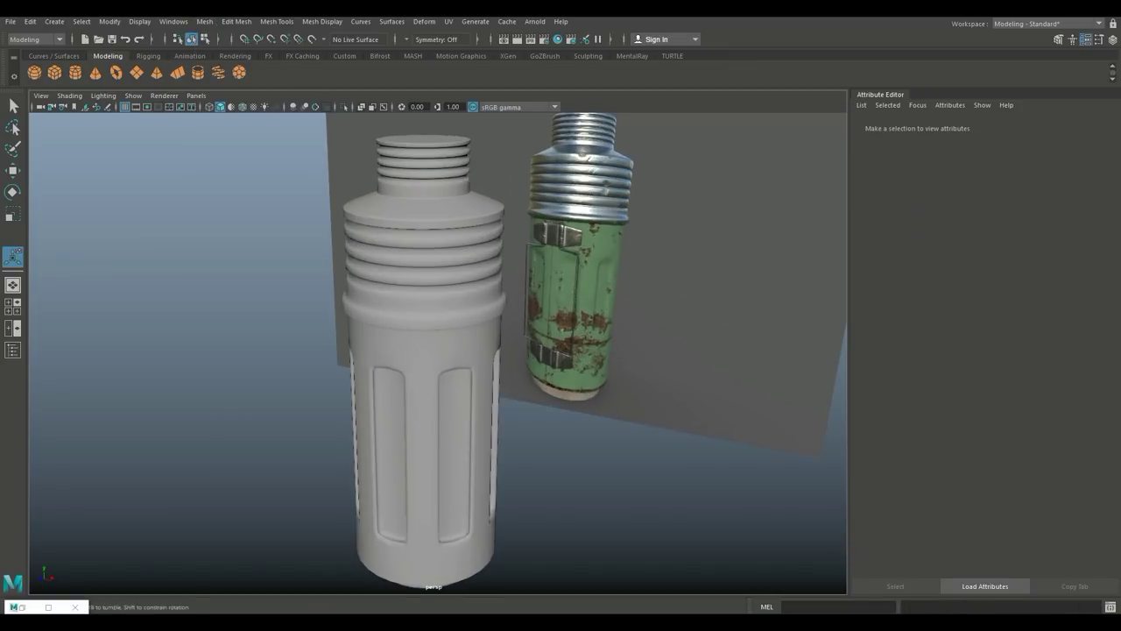
left_click_drag(491, 377, 403, 324, "alt")
middle_click_drag(368, 350, 473, 350, "alt")
left_click_drag(473, 351, 460, 350, "alt")
left_click(455, 350)
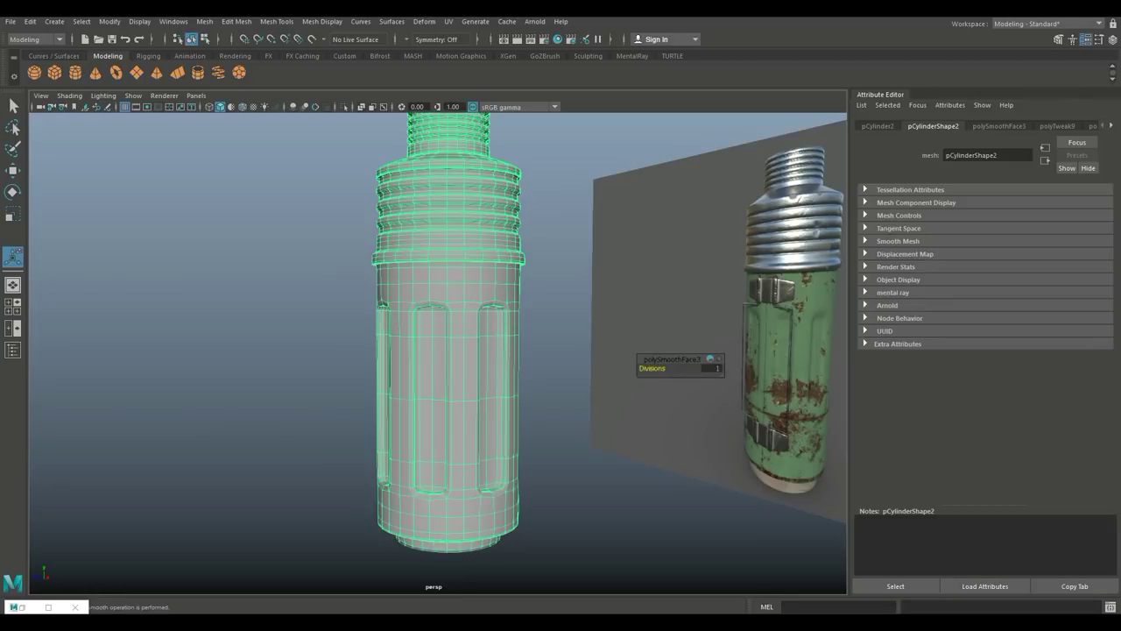
scroll(438, 353, "down", 3)
middle_click_drag(491, 368, 293, 331, "alt")
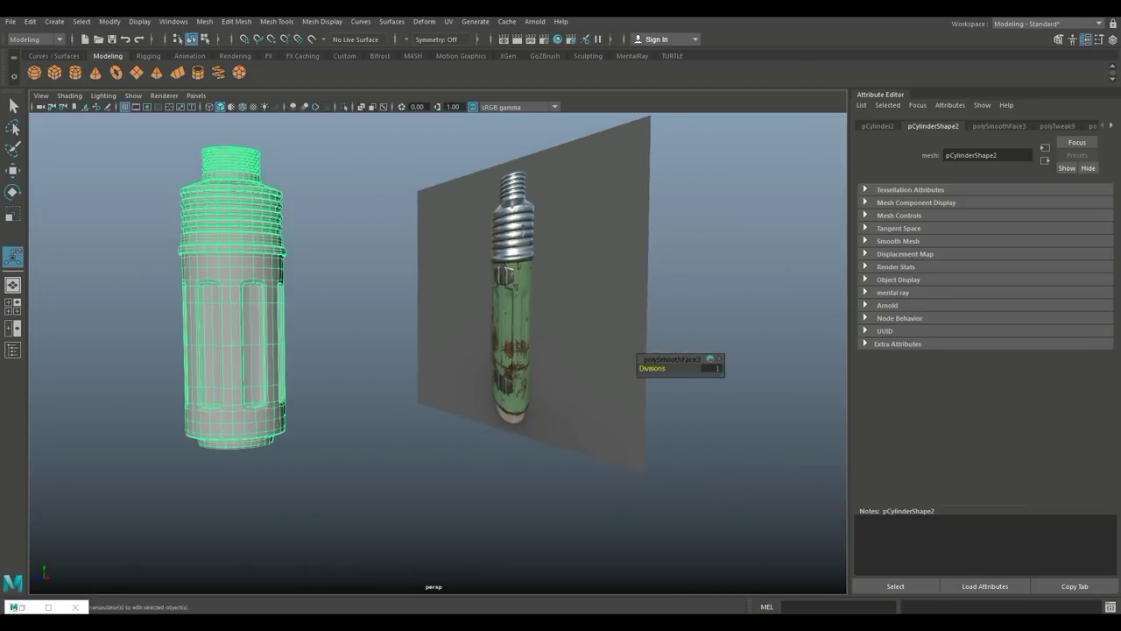
scroll(438, 353, "up", 6)
left_click_drag(421, 350, 523, 355, "alt")
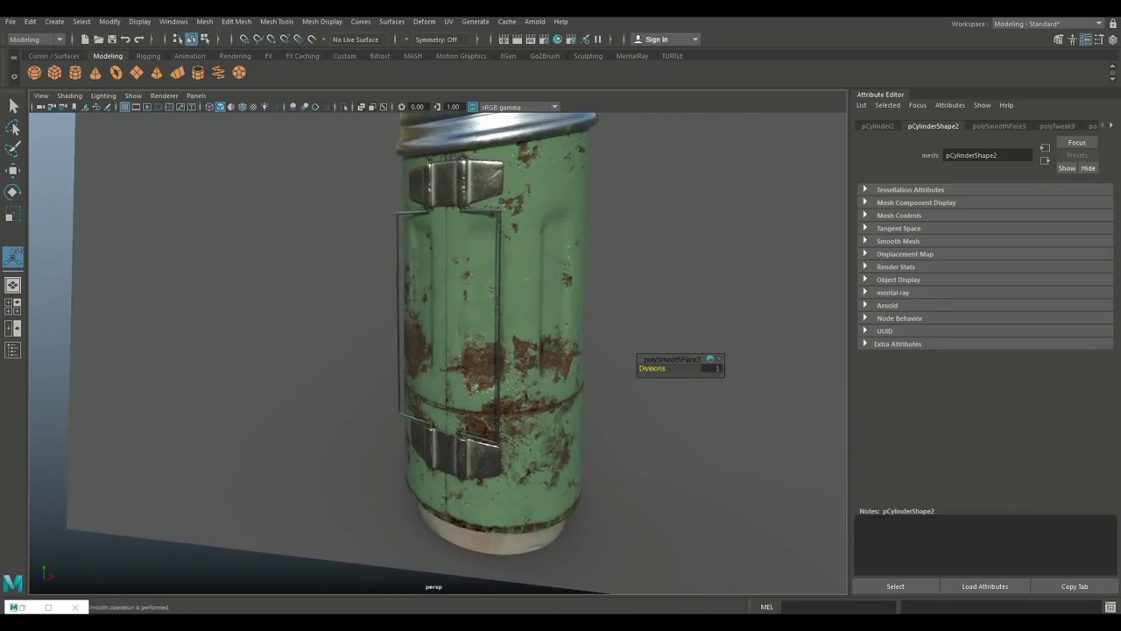
scroll(438, 353, "down", 8)
middle_click_drag(421, 351, 504, 344, "alt")
left_click_drag(504, 344, 577, 376, "alt")
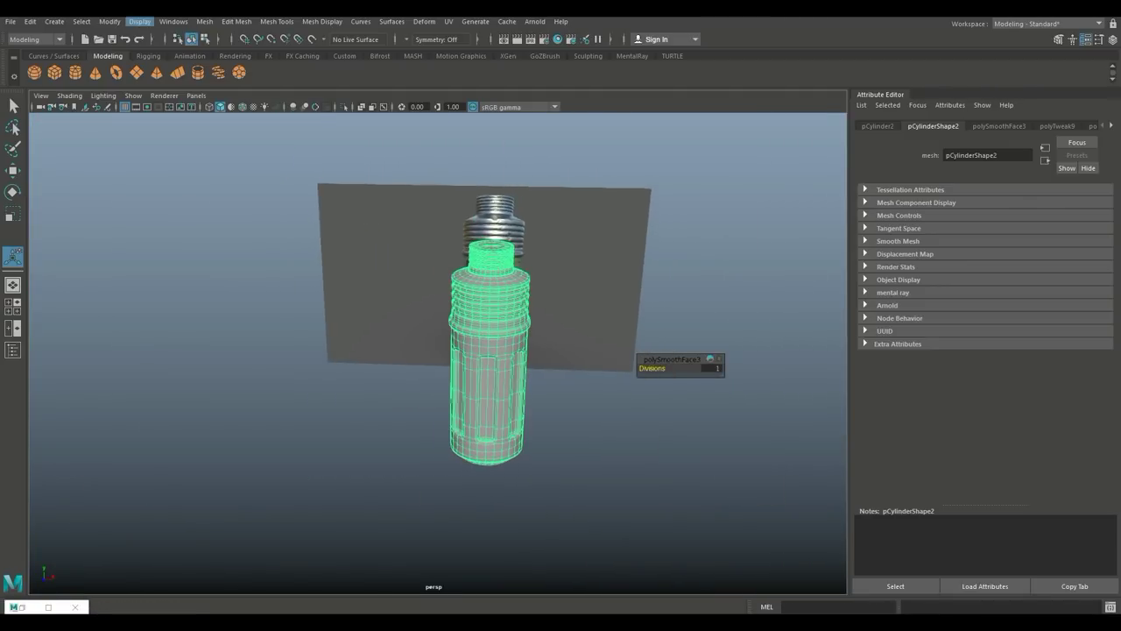
- Show the viewport grid
left_click(139, 22)
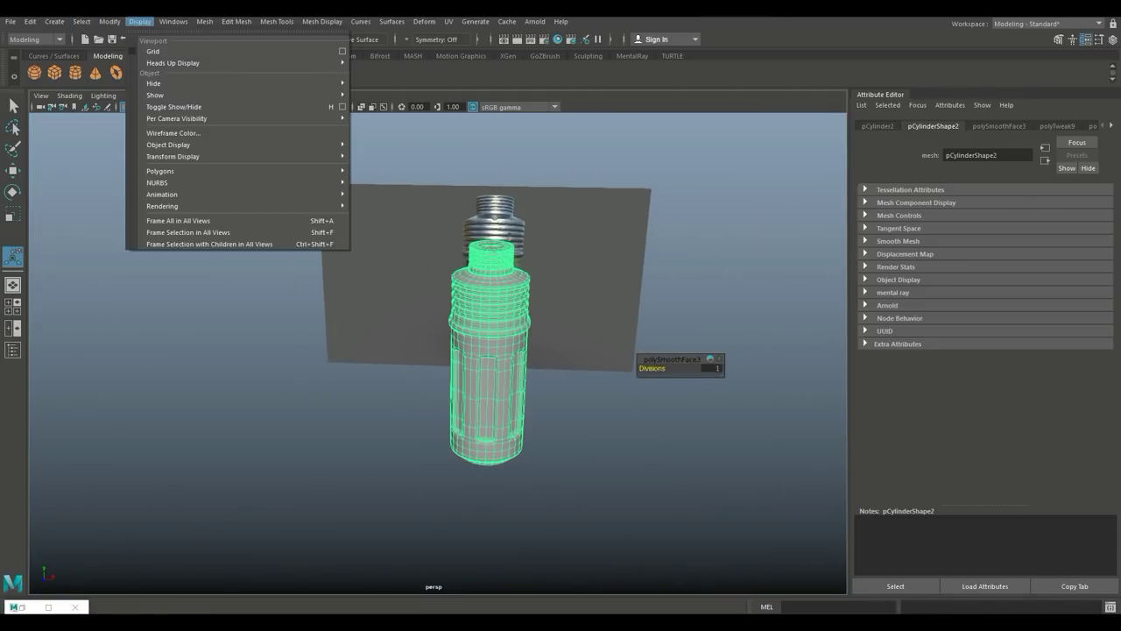
left_click(158, 50)
scroll(438, 353, "up", 5)
middle_click_drag(525, 438, 446, 292, "alt")
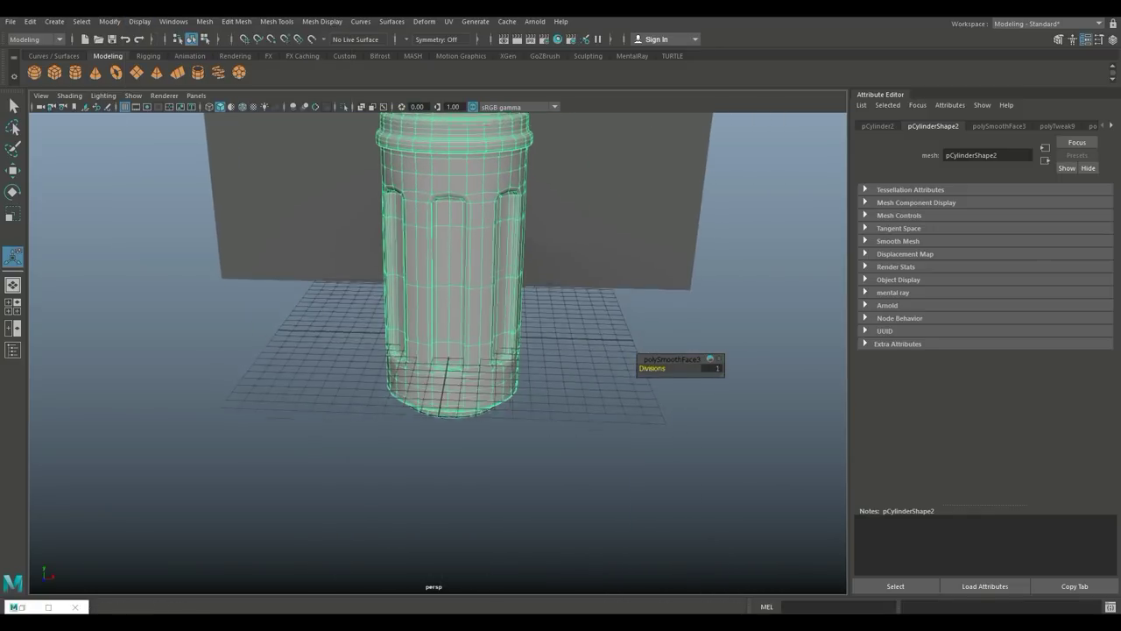
- Select the vertical edges along the front centre of the lower body, from beneath the collar to the base, and bevel them
scroll(438, 353, "up", 7)
middle_click_drag(446, 333, 449, 410, "alt")
middle_click_drag(438, 263, 464, 561, "alt")
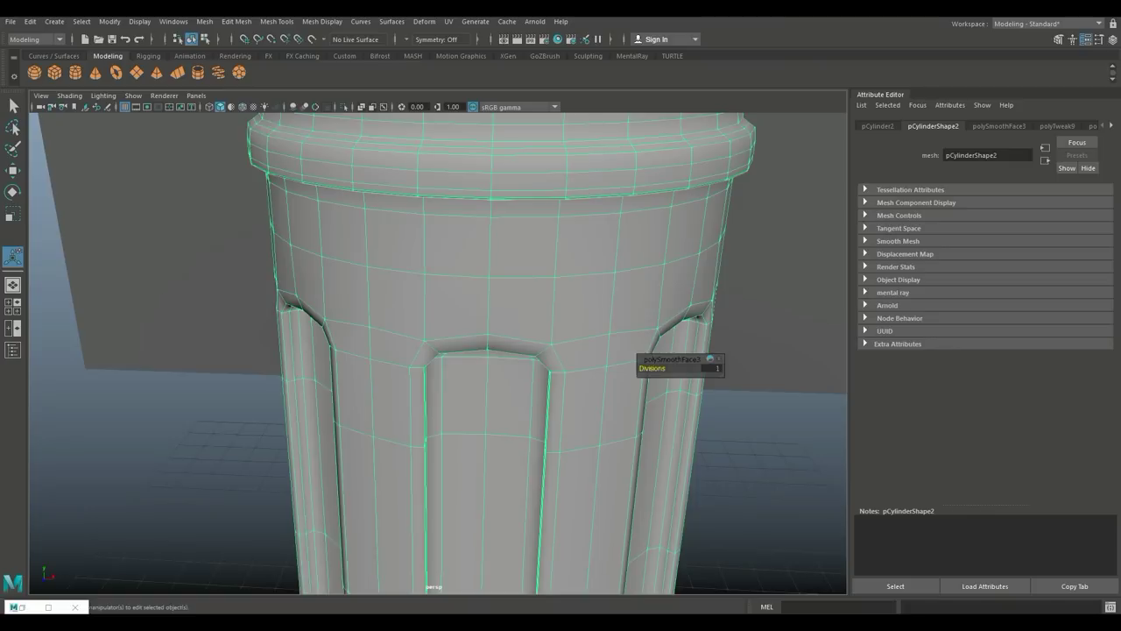
middle_click_drag(438, 332, 431, 421, "alt")
left_click_drag(431, 394, 490, 324, "alt")
middle_click_drag(473, 333, 434, 398, "alt")
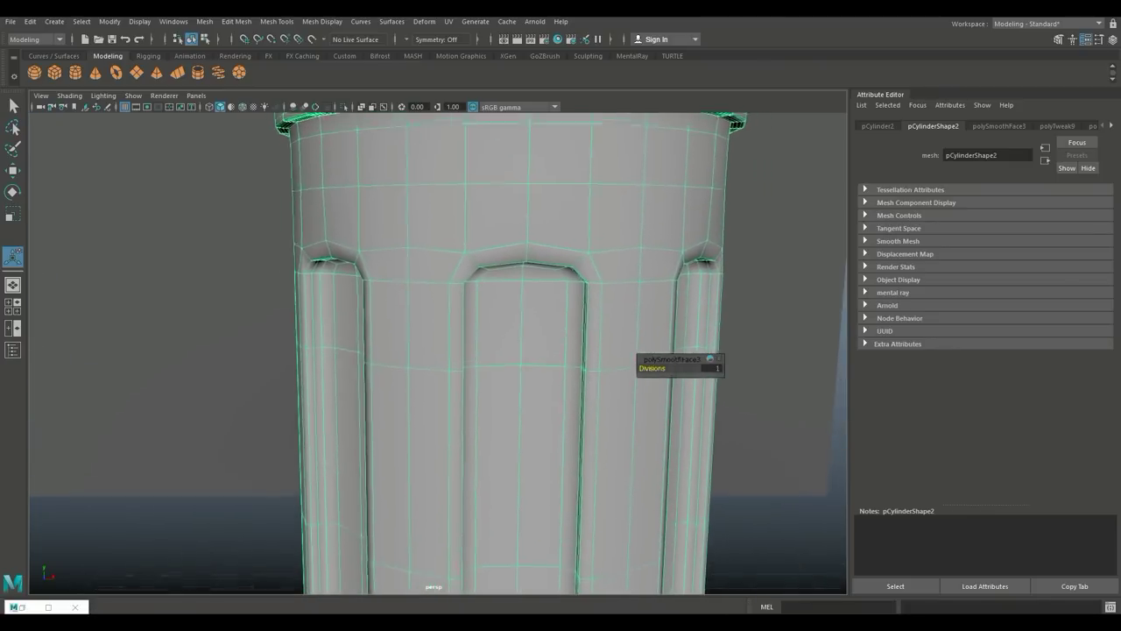
middle_click_drag(438, 342, 408, 401, "alt")
right_click_drag(497, 193, 499, 168)
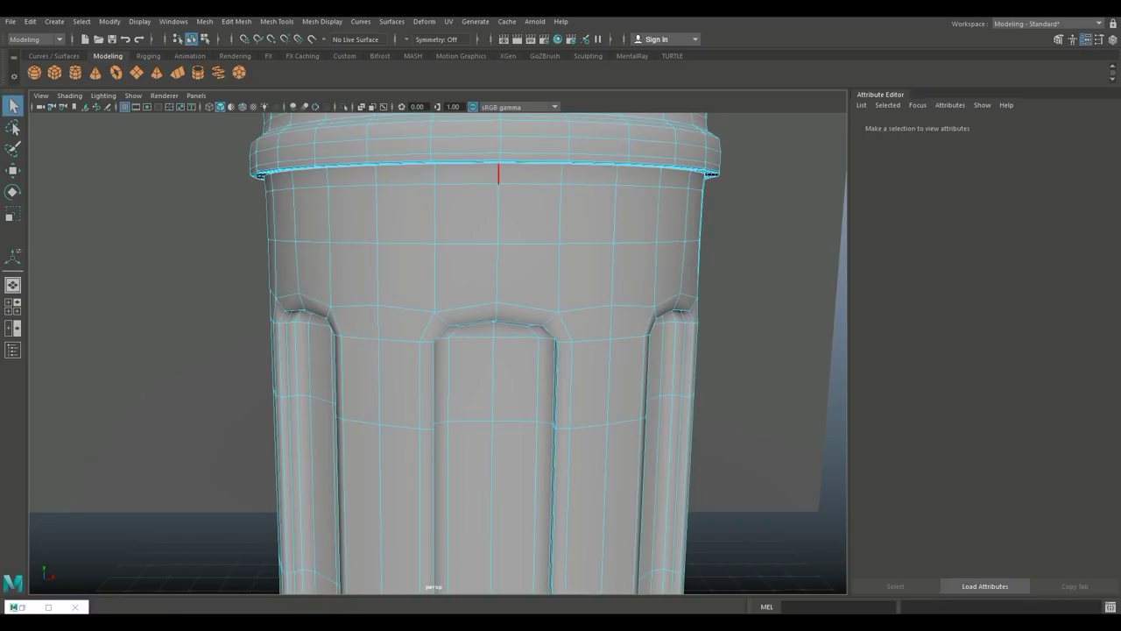
middle_click_drag(574, 342, 552, 123, "alt")
middle_click_drag(525, 359, 534, 236, "alt")
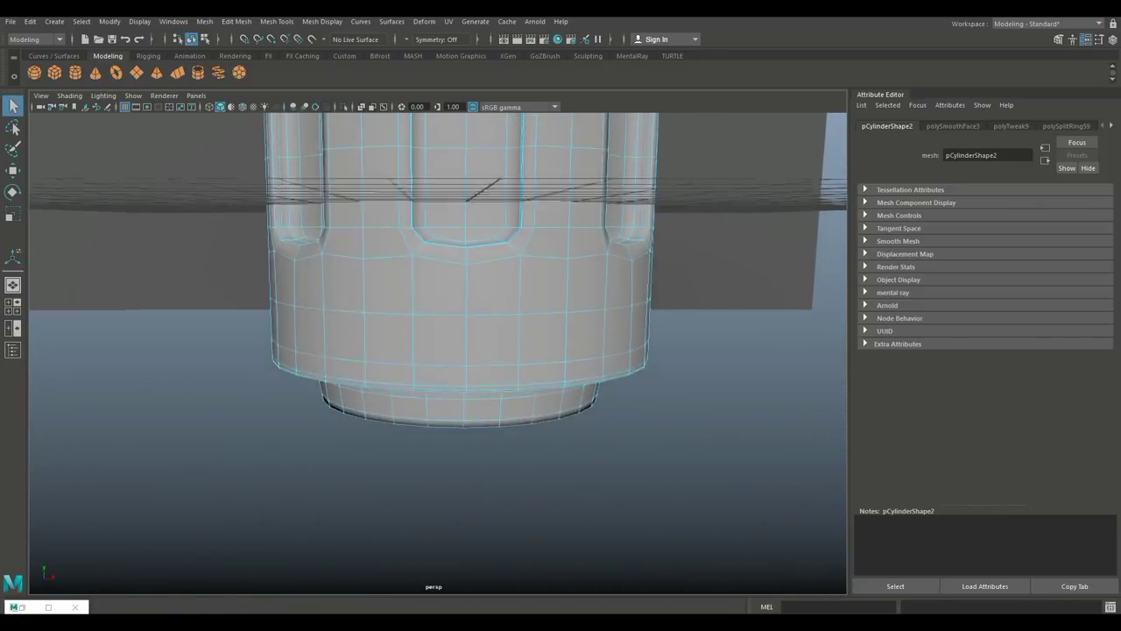
middle_click_drag(519, 338, 524, 306, "alt")
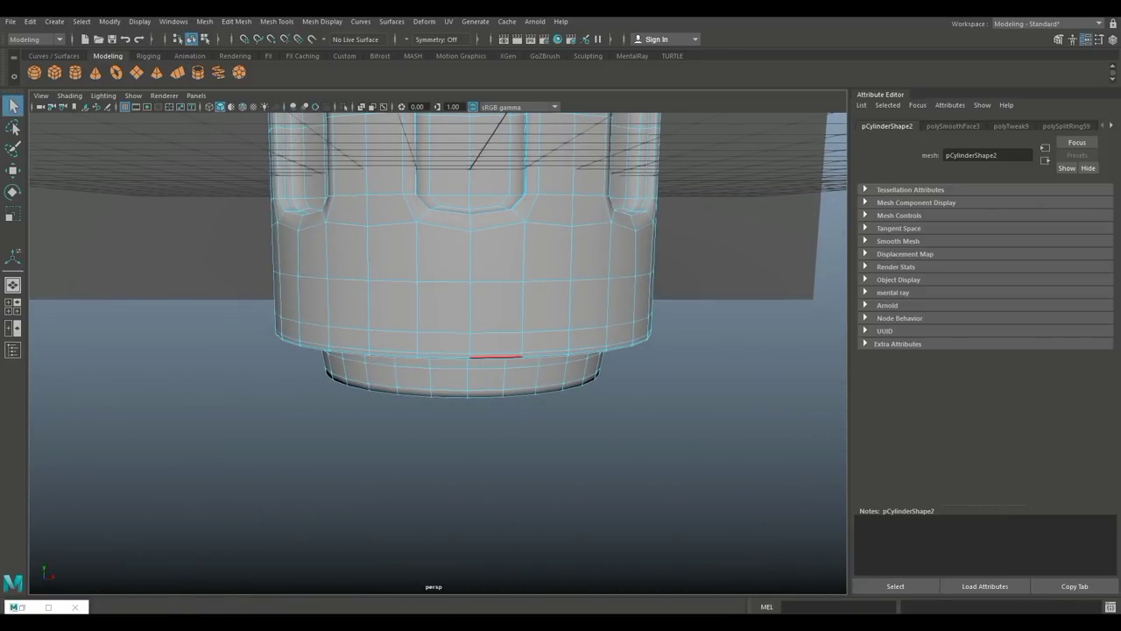
middle_click_drag(615, 343, 604, 526, "alt")
right_click_drag(605, 394, 520, 351, "alt")
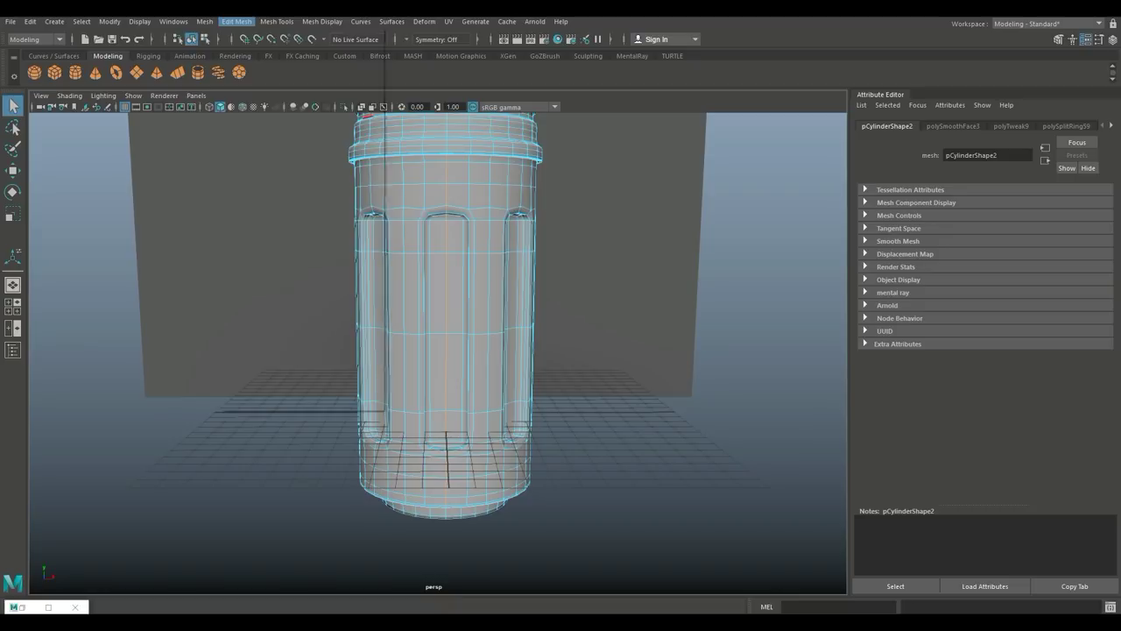
left_click(237, 21)
left_click(248, 63)
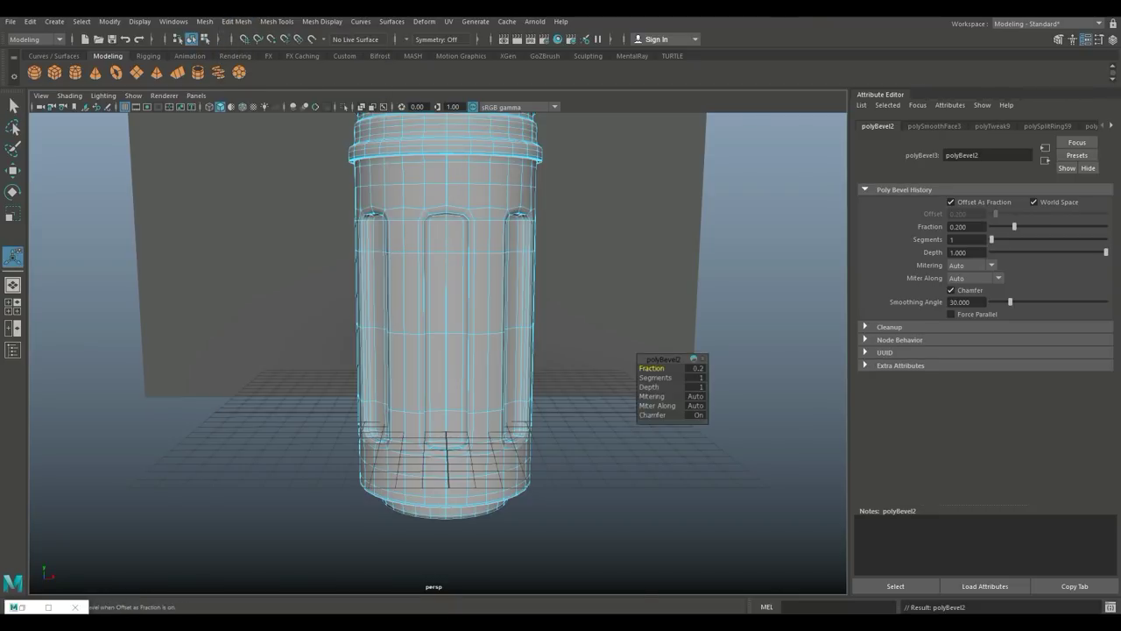
- Set the front seam bevel's fraction to 0.3
scroll(604, 394, "up", 6)
scroll(602, 396, "up", 6)
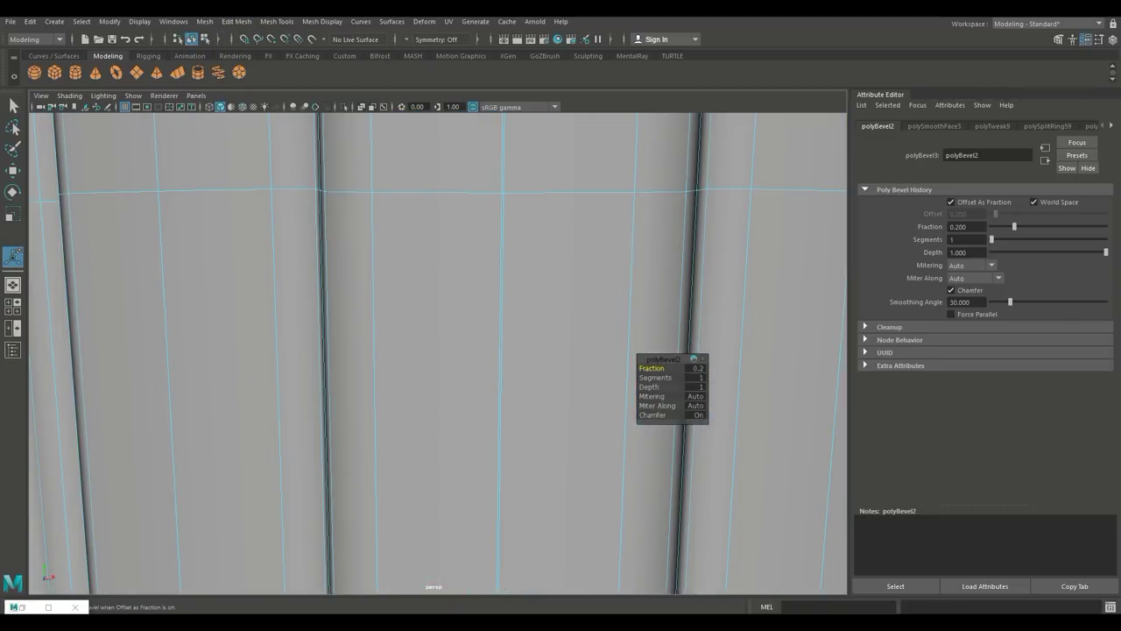
left_click(695, 368)
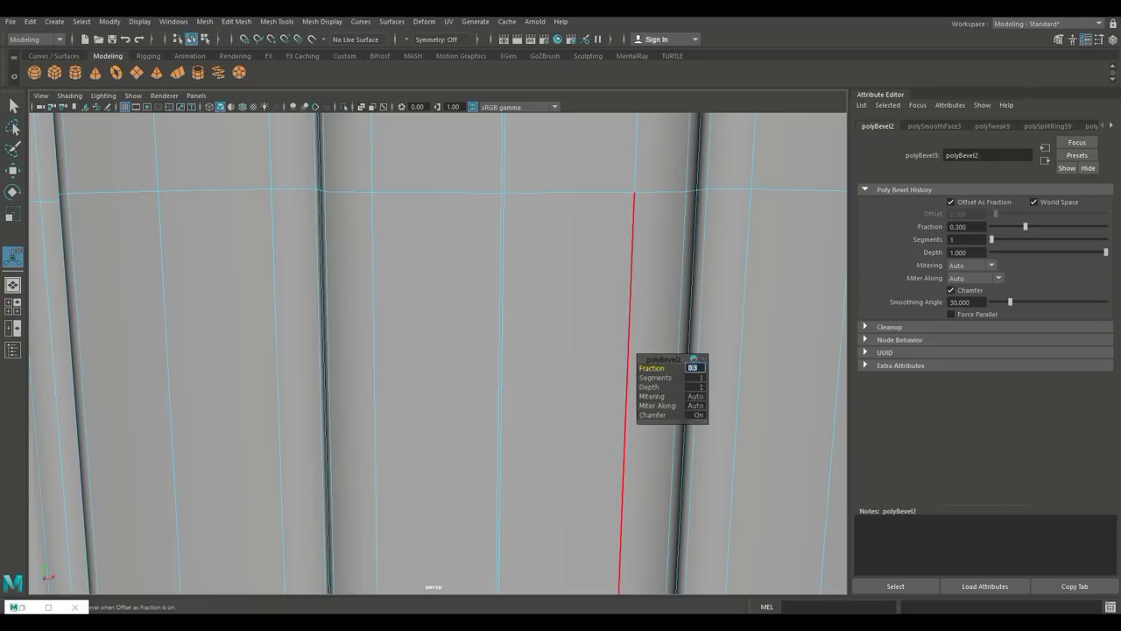
scroll(501, 386, "down", 8)
scroll(438, 350, "down", 5)
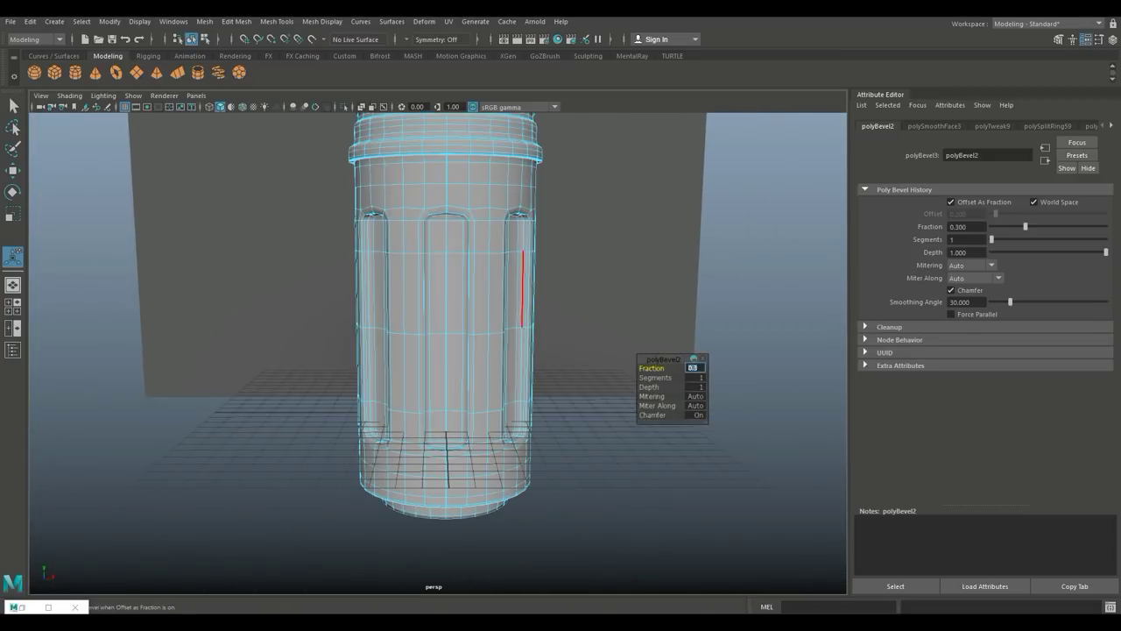
- Switch to face selection and pick the uppermost face of the narrow beveled strip just beneath the collar
scroll(529, 263, "up", 5)
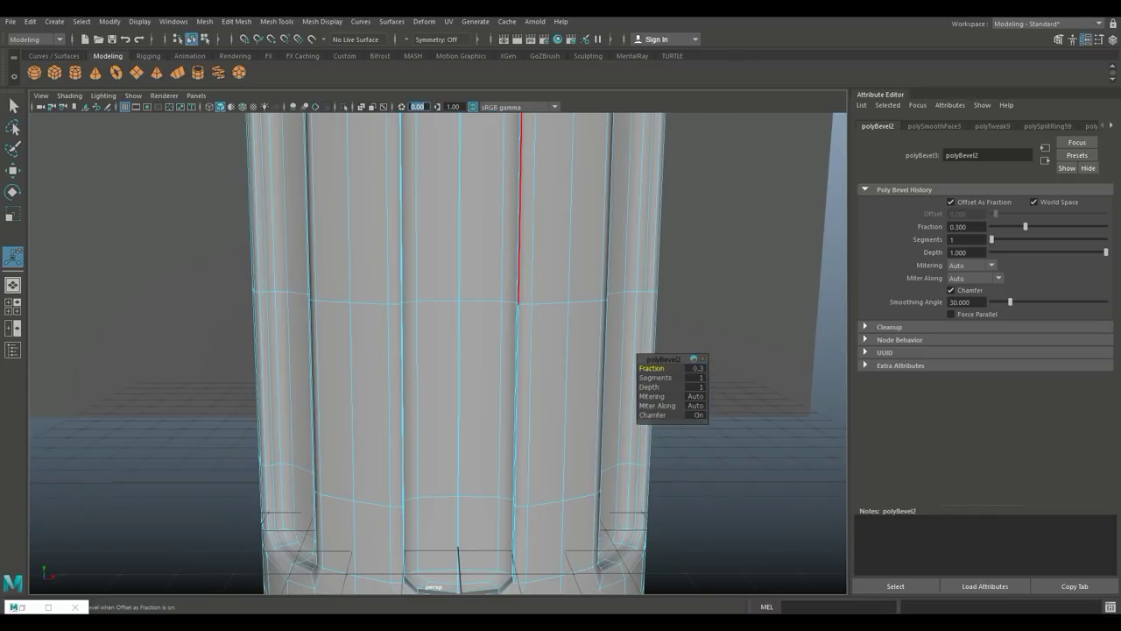
middle_click_drag(520, 176, 542, 560, "alt")
middle_click_drag(538, 337, 525, 364, "alt")
scroll(525, 364, "up", 4)
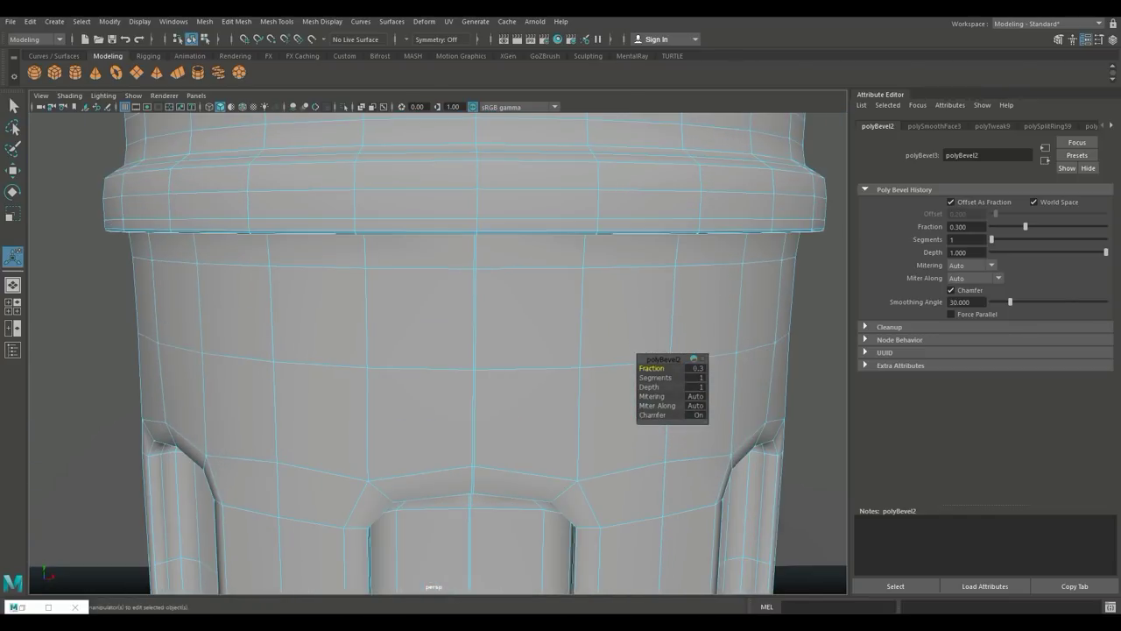
right_click_drag(474, 254, 474, 283)
left_click(476, 253)
key("Delete")
middle_click_drag(527, 337, 498, 122, "alt")
middle_click_drag(498, 456, 509, 424, "alt")
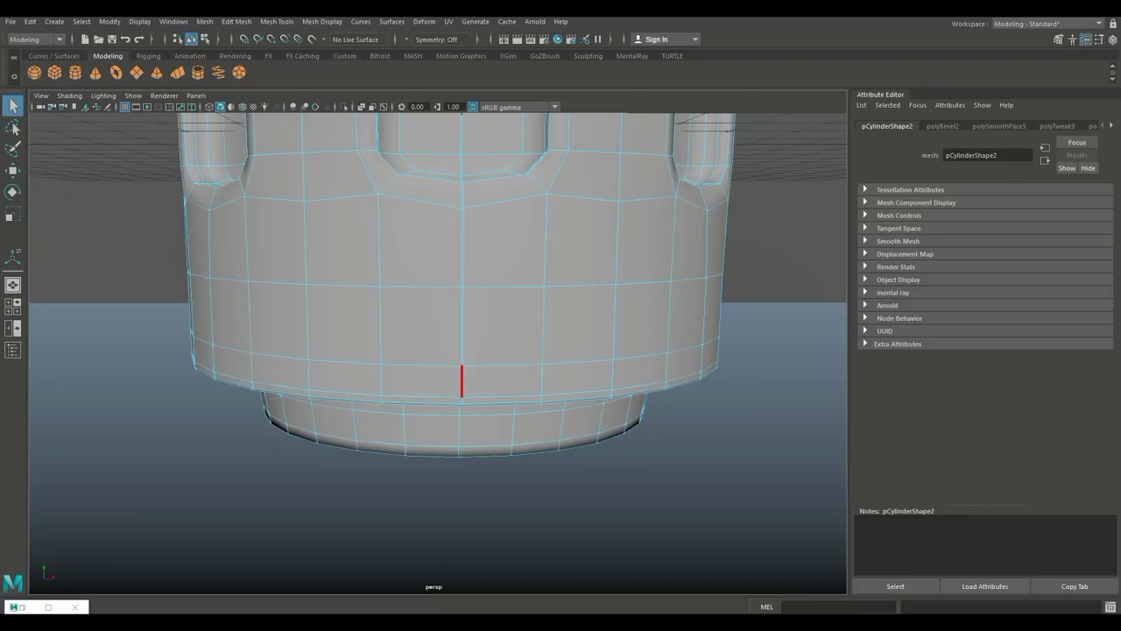
left_click(421, 382)
key("ctrl+z")
key("ctrl+z")
key("ctrl+z")
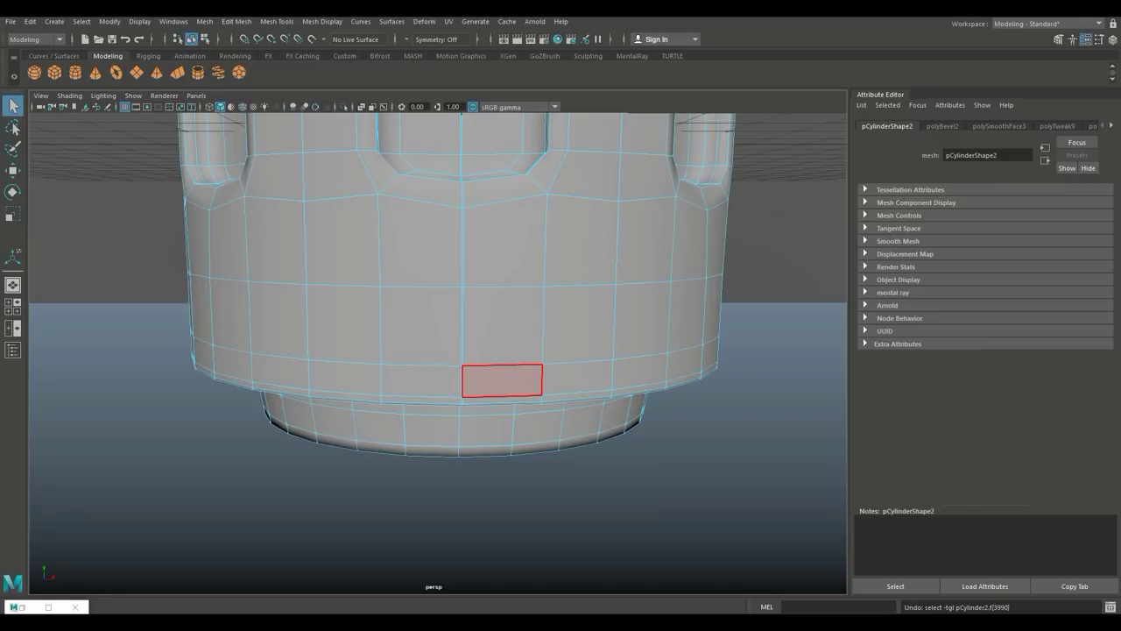
double_click(462, 381)
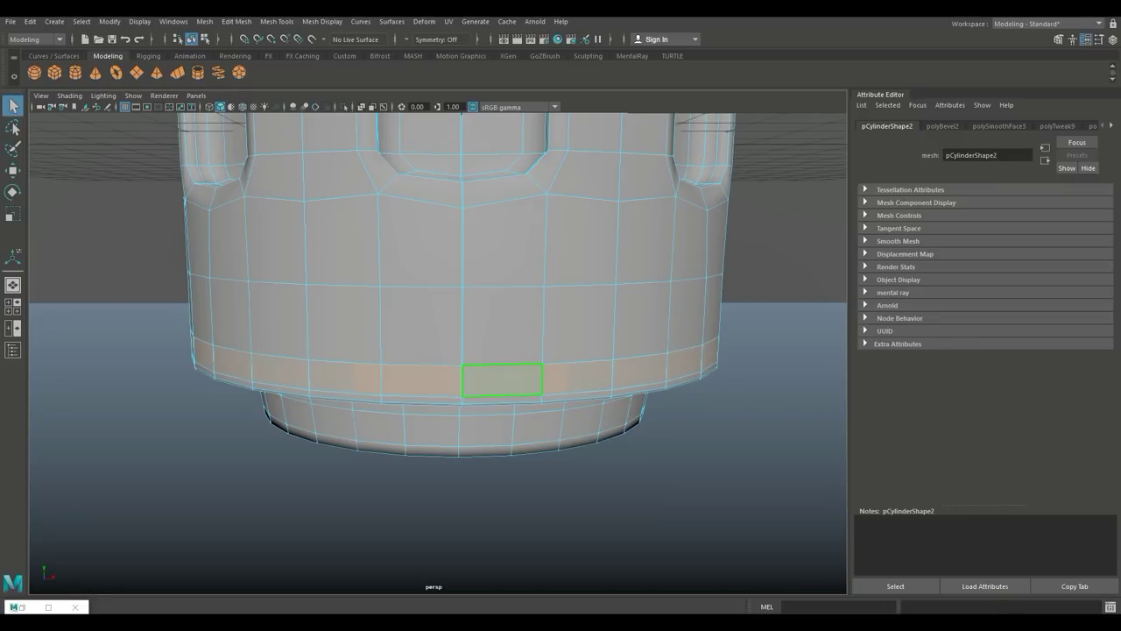
scroll(501, 380, "up", 6)
scroll(501, 380, "down", 4)
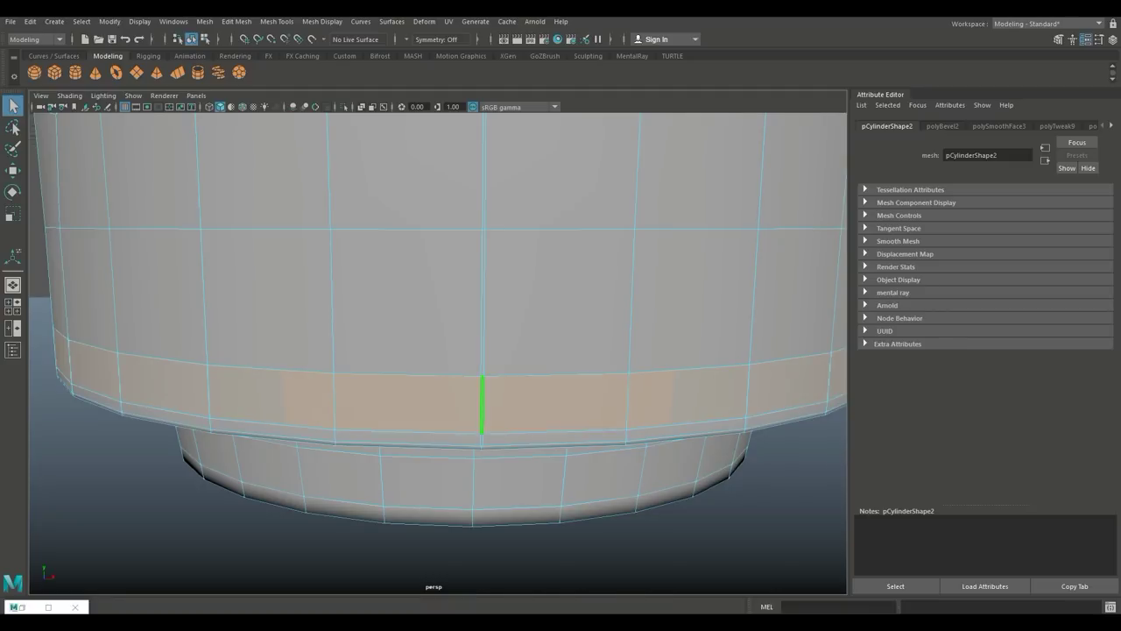
left_click(554, 404)
left_click(523, 545)
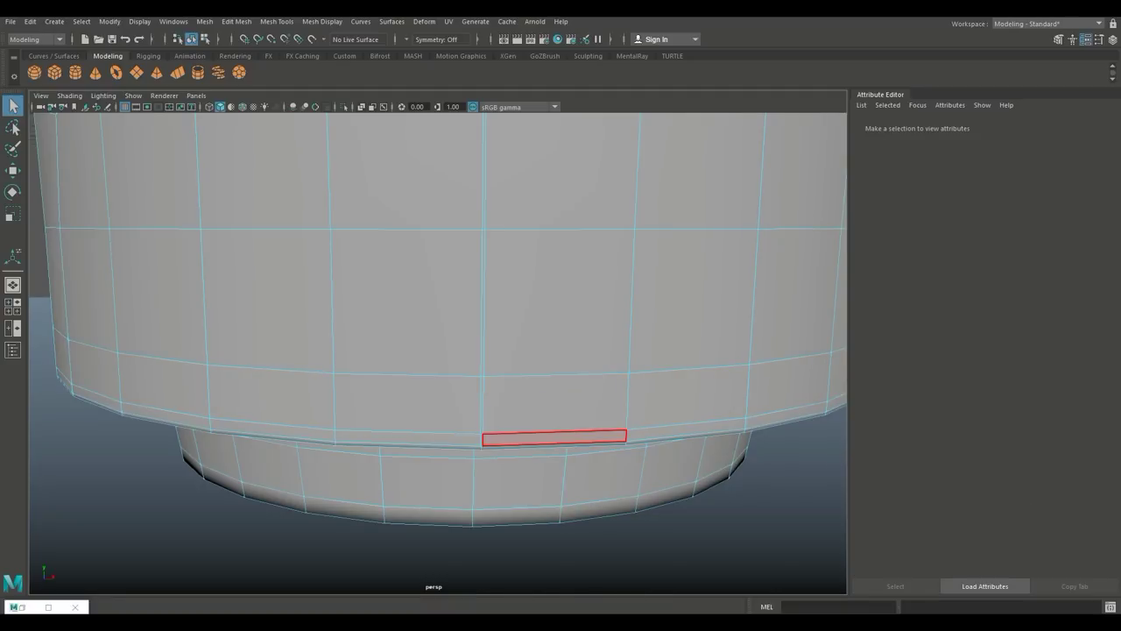
- Select the narrow seam strip's faces down the front of the thermos and extrude them with a thickness of -0.1
left_click(483, 405)
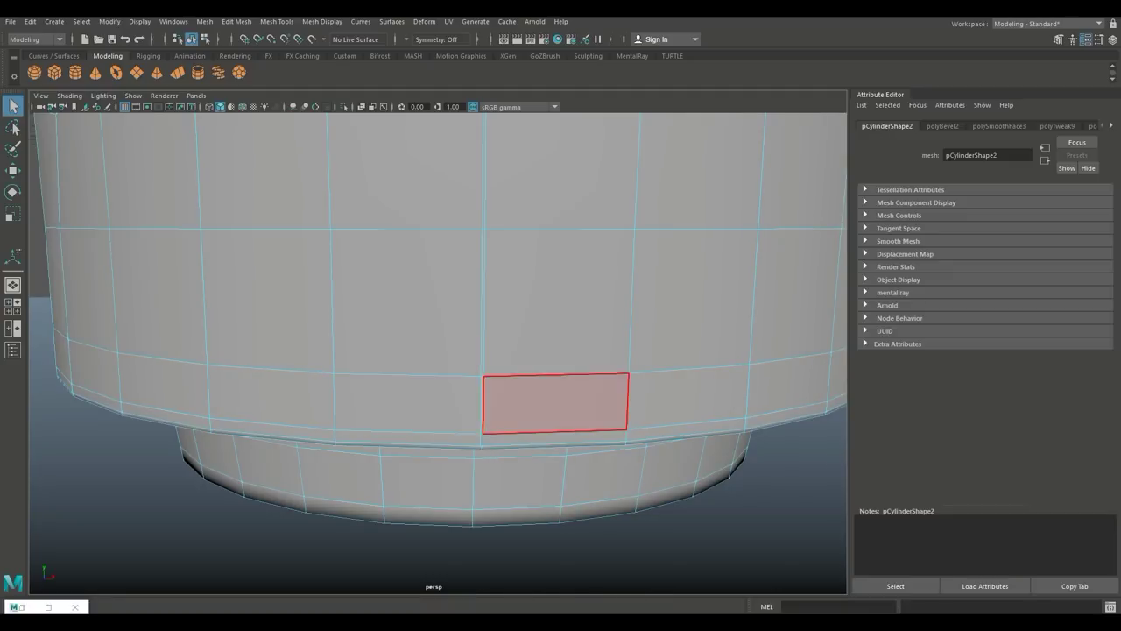
middle_click_drag(557, 303, 575, 561, "alt")
scroll(570, 158, "down", 5)
middle_click_drag(570, 158, 572, 404, "alt")
scroll(574, 385, "up", 5)
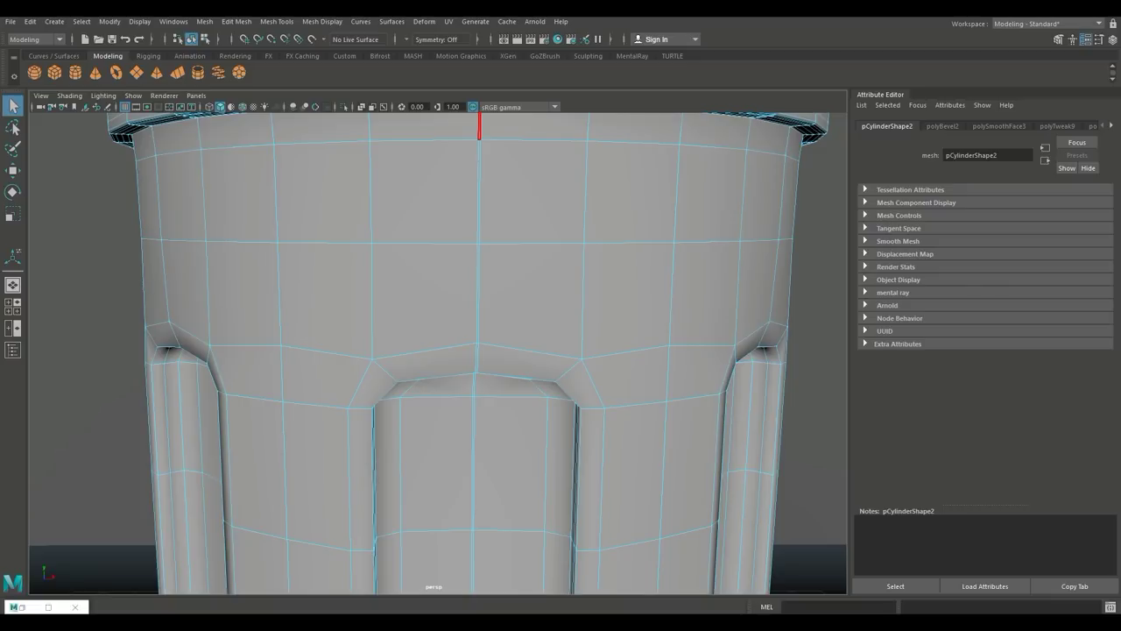
scroll(473, 179, "down", 6)
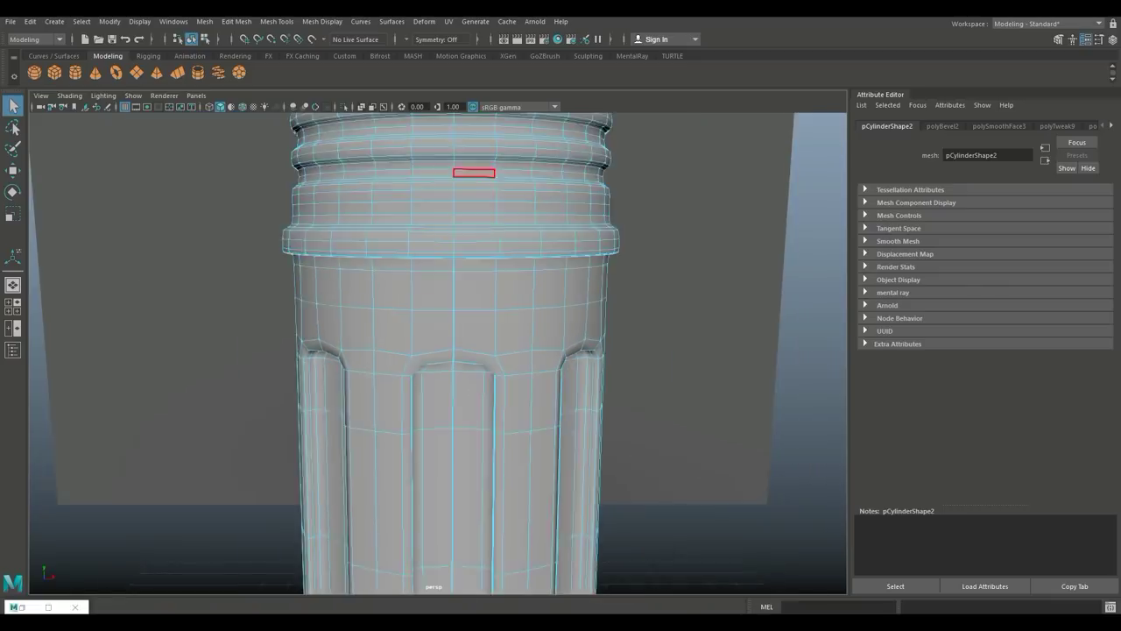
key("ctrl+e")
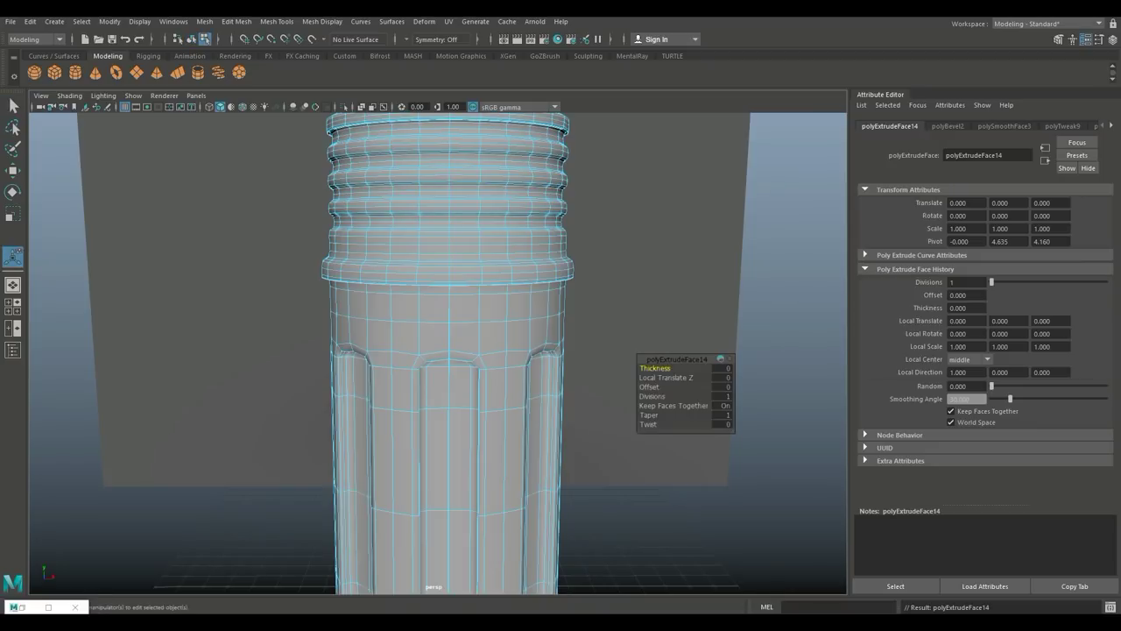
left_click(724, 368)
type("-0.1")
key("Return")
left_click(652, 307)
- Return to object selection and turn on smooth mesh preview for the thermos
right_click_drag(520, 209, 568, 191)
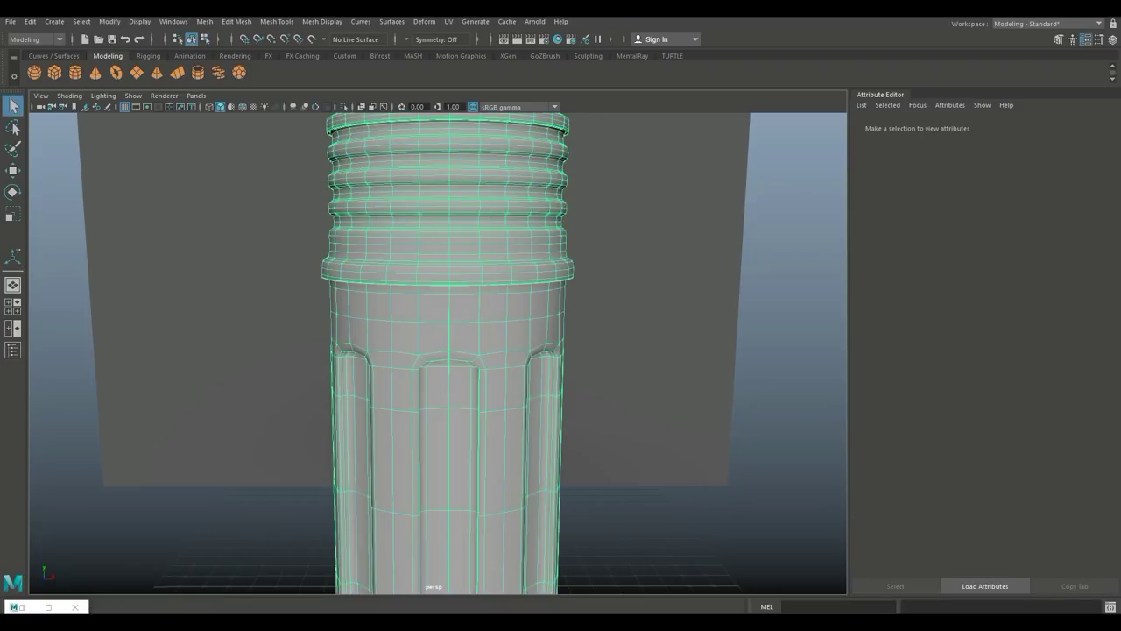
key("3")
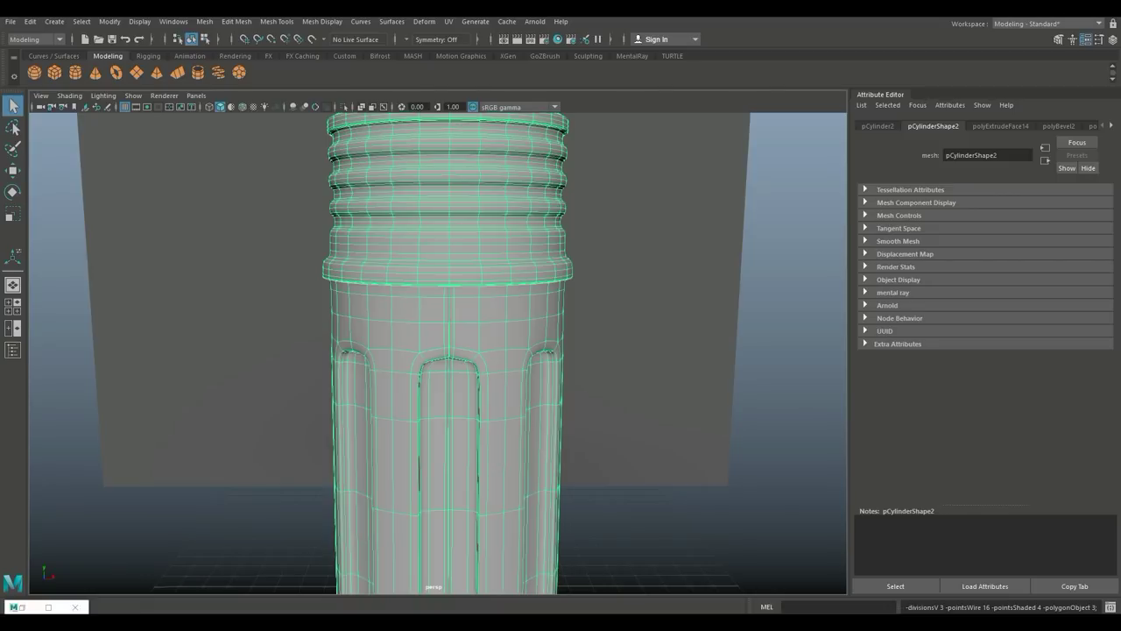
left_click(653, 307)
scroll(449, 351, "down", 4)
left_click_drag(526, 333, 477, 346, "alt")
left_click(460, 283)
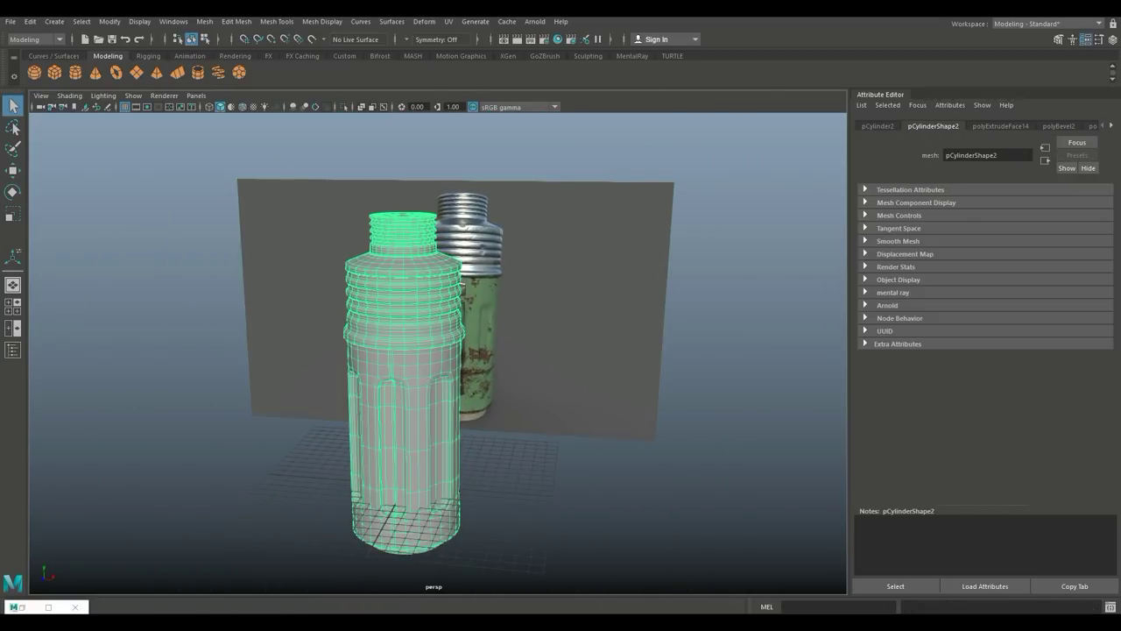
- Add a polygon cube, move it beside the thermos and scale it into a long, thin upright slab
scroll(447, 390, "up", 3)
left_click_drag(399, 381, 454, 415, "alt")
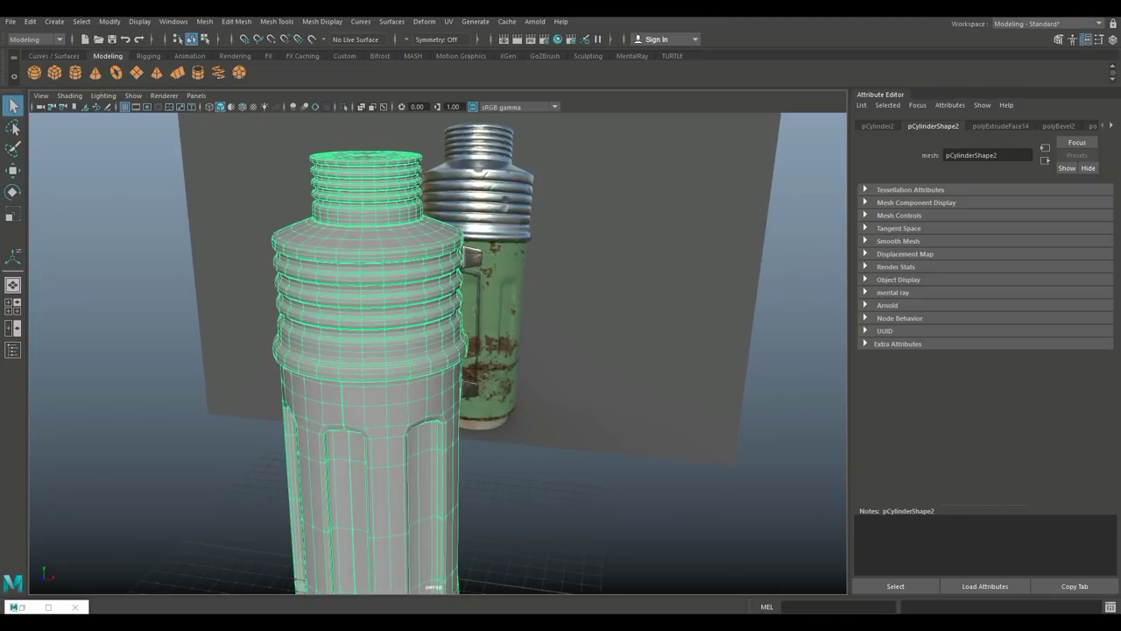
scroll(454, 416, "down", 5)
middle_click_drag(453, 415, 361, 390, "alt")
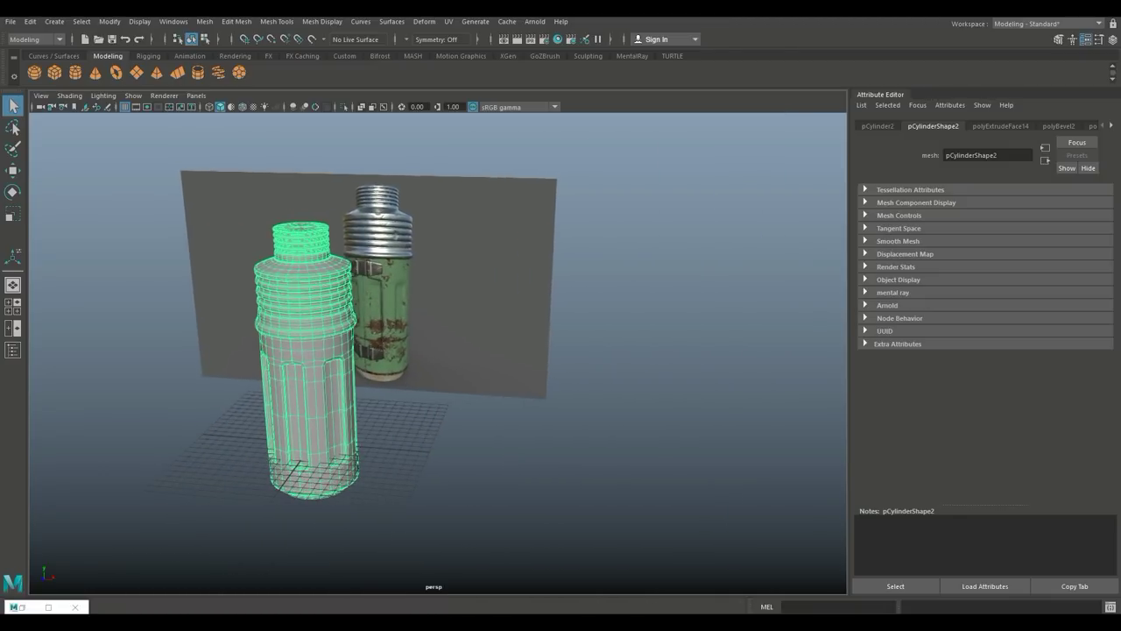
left_click(55, 72)
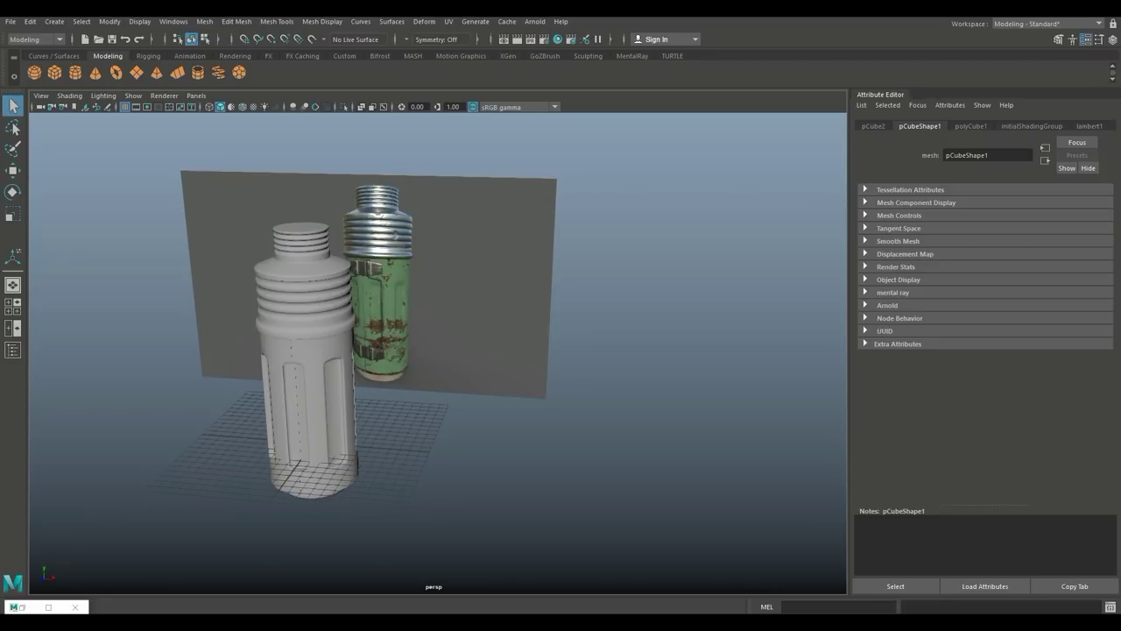
key("w")
left_click_drag(313, 442, 789, 461)
key("r")
left_click_drag(532, 485, 688, 464)
scroll(654, 468, "down", 4)
- Insert evenly spaced edge loops in the slab, eight vertical and two horizontal
left_click(277, 22)
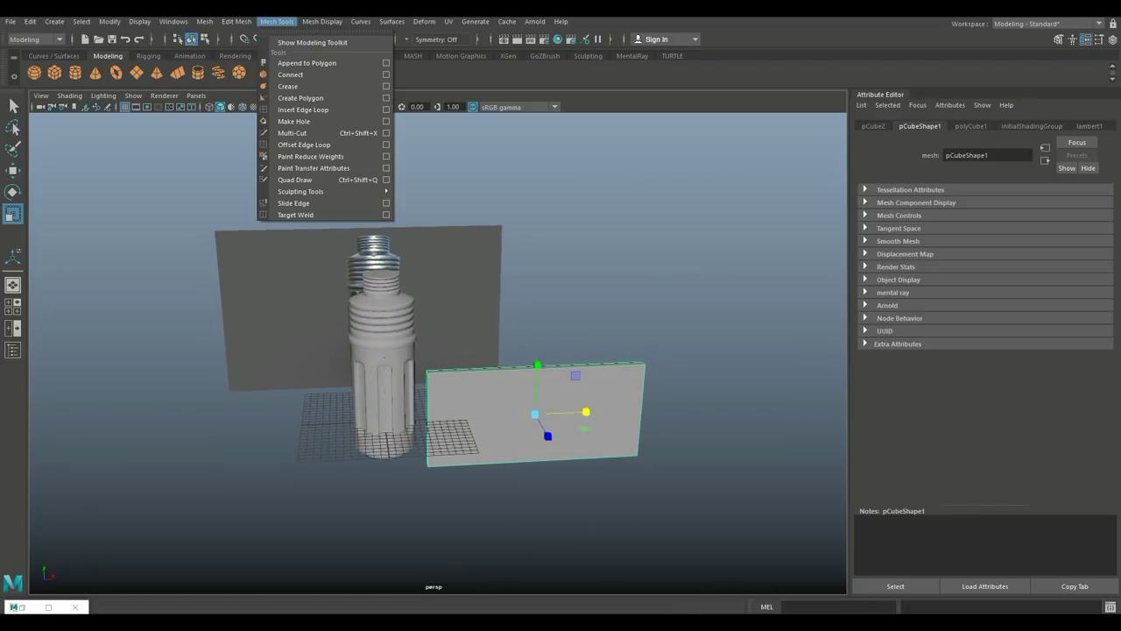
left_click(386, 110)
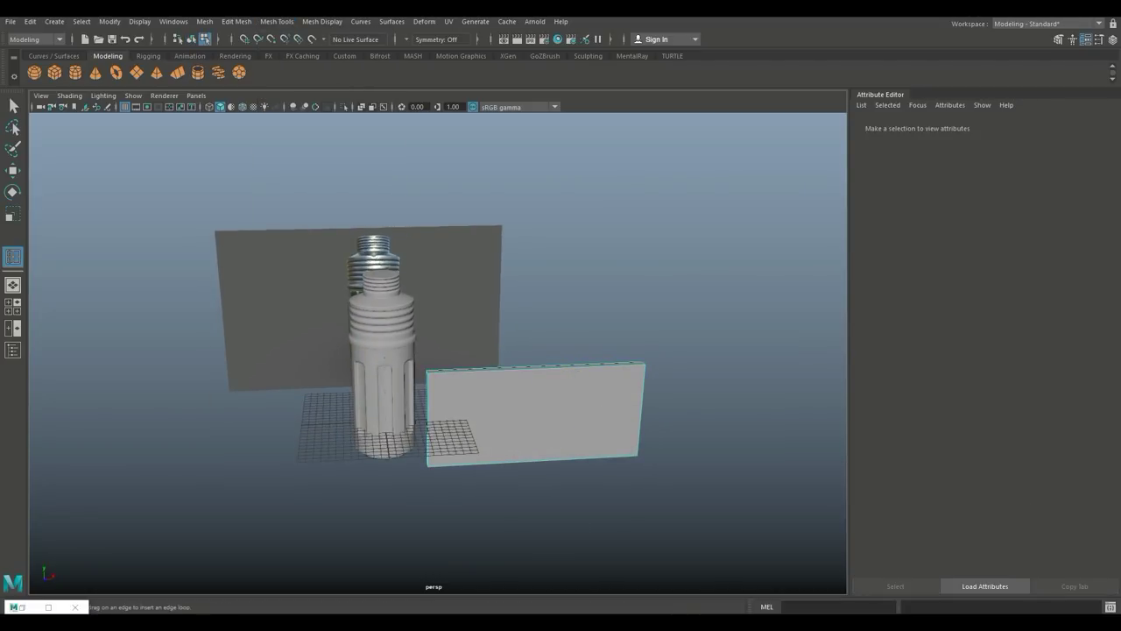
left_click(48, 606)
left_click(88, 107)
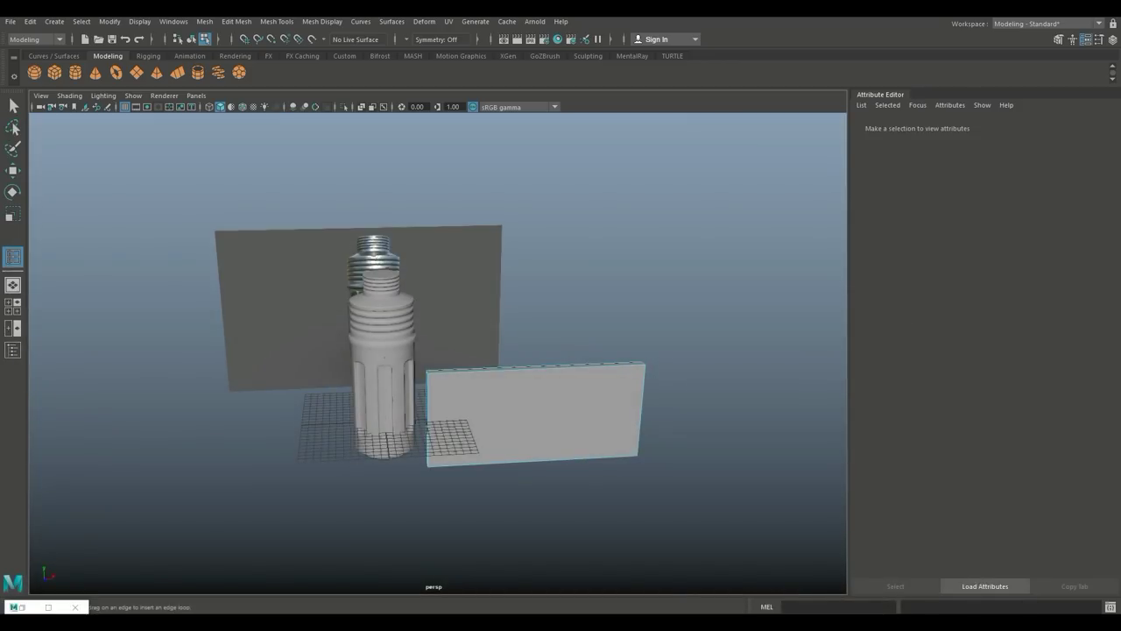
left_click(464, 370)
left_click(465, 370)
left_click(537, 367)
left_click(642, 409)
key("q")
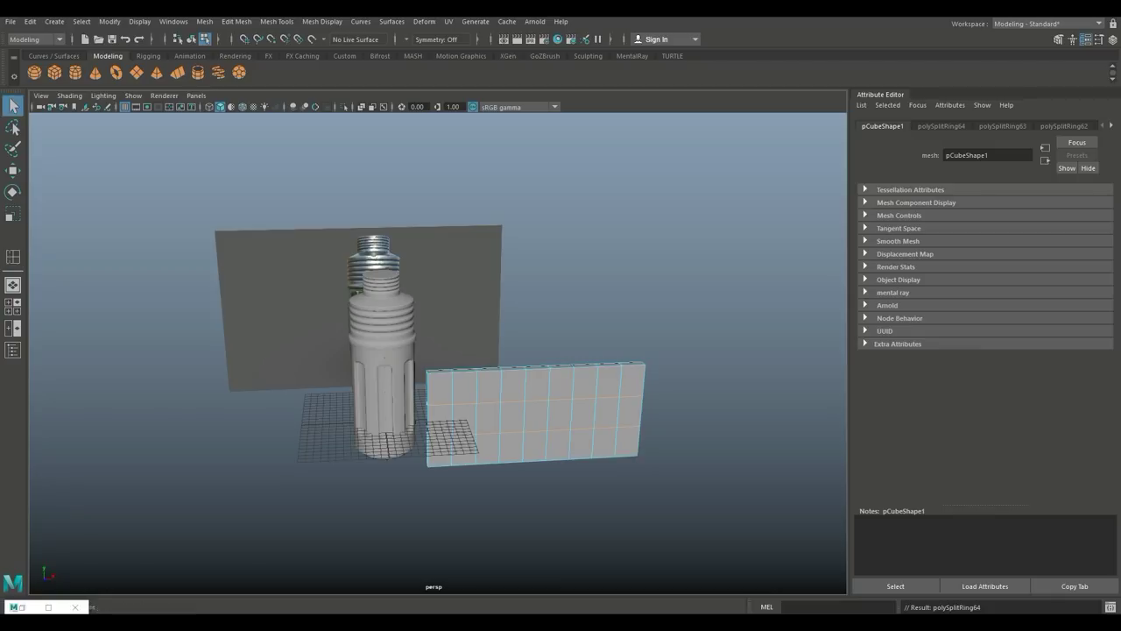
- In the front view, select the vertices at both ends of the slab and scale them vertically inward to taper the ends
left_click(13, 307)
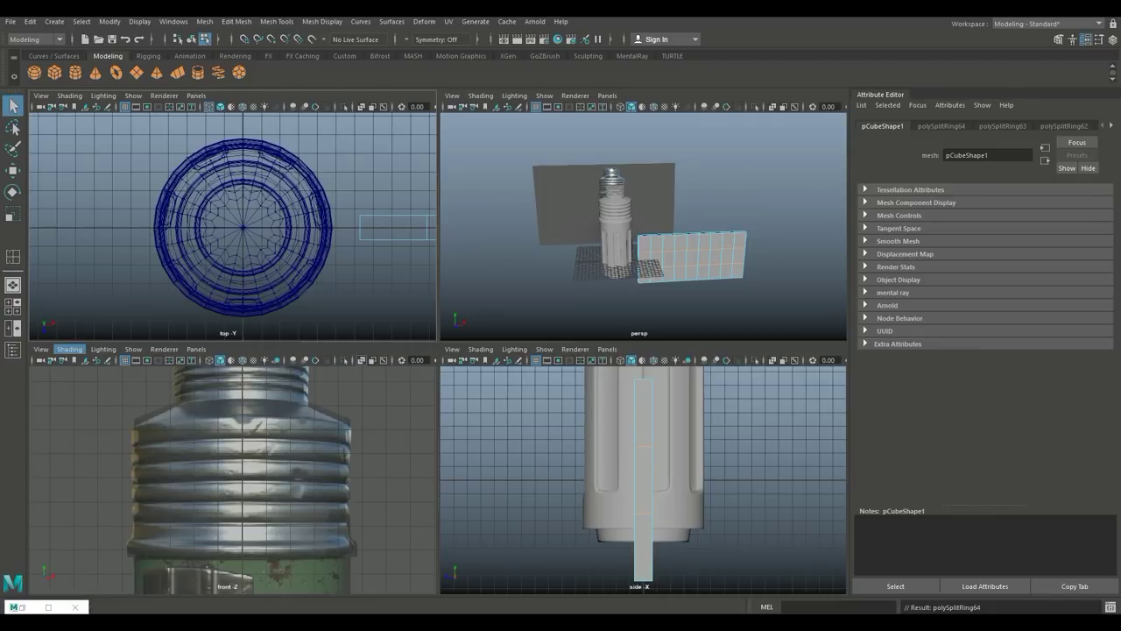
scroll(644, 480, "down", 4)
scroll(232, 480, "down", 5)
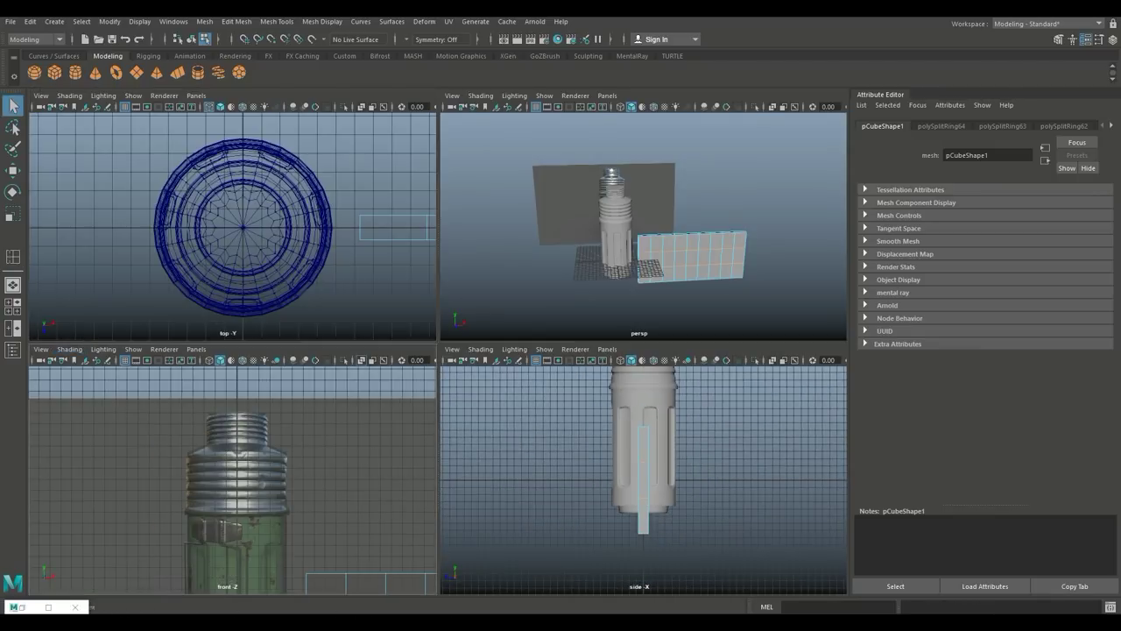
key("space")
key("f")
scroll(438, 353, "down", 3)
right_click_drag(388, 268, 333, 267)
left_click_drag(174, 220, 224, 515)
left_click_drag(653, 215, 739, 588, "shift")
key("r")
left_click_drag(438, 301, 438, 324)
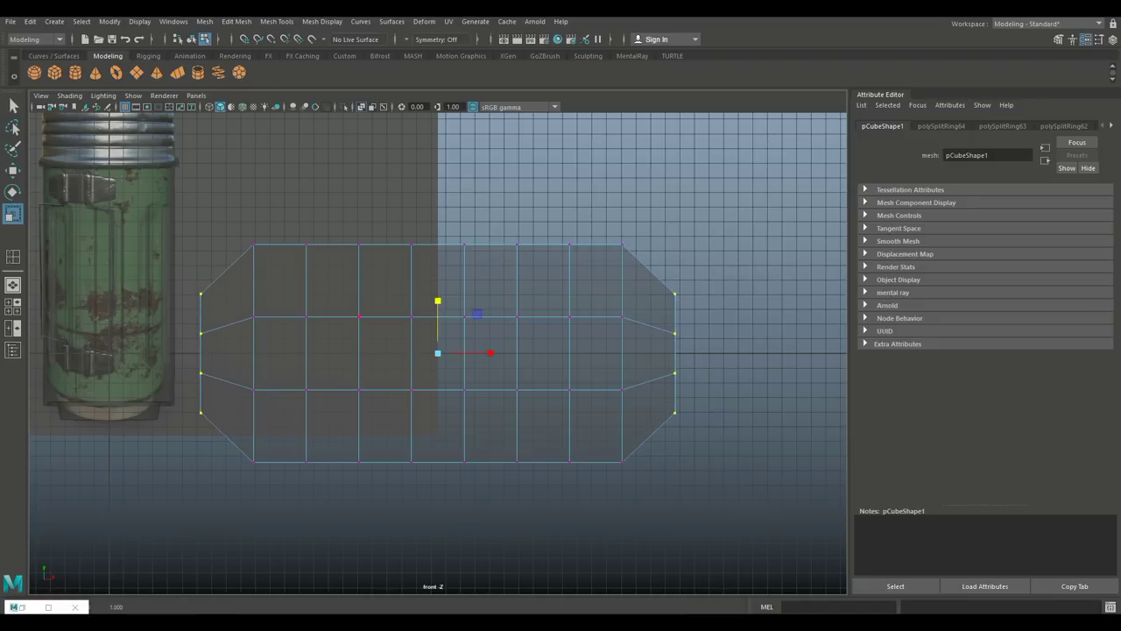
- Scale the second and third vertex columns from each end vertically inward, each less than the last, to round the slab's outline
left_click_drag(238, 221, 265, 532)
left_click_drag(600, 215, 639, 526, "shift")
left_click_drag(438, 300, 438, 312)
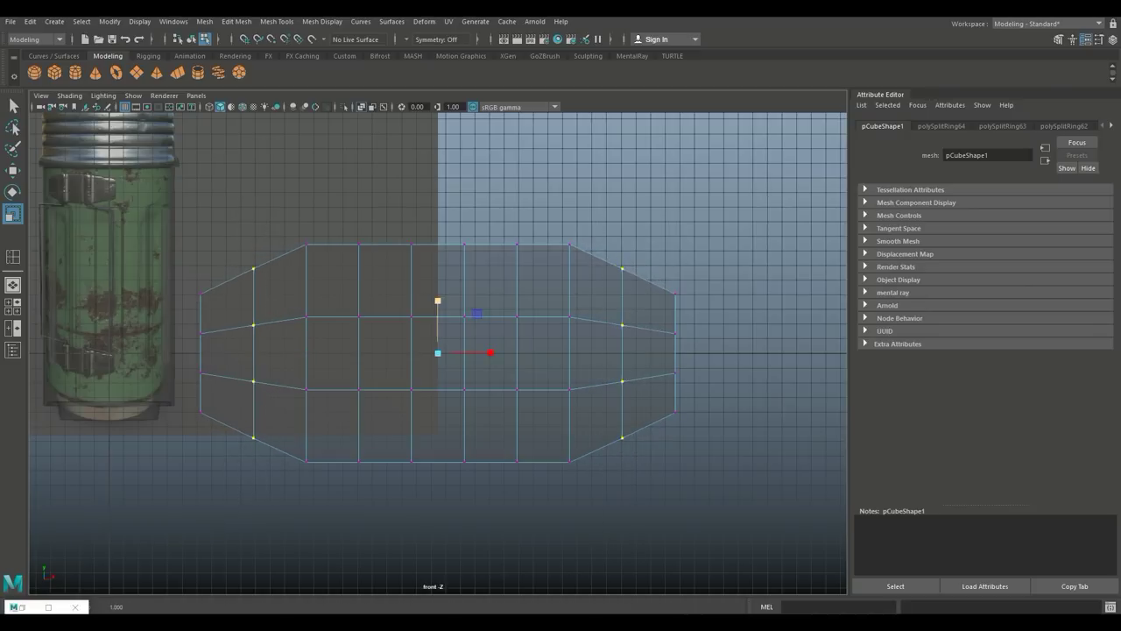
left_click_drag(283, 218, 335, 540)
left_click_drag(559, 215, 589, 579, "shift")
left_click_drag(438, 301, 438, 305)
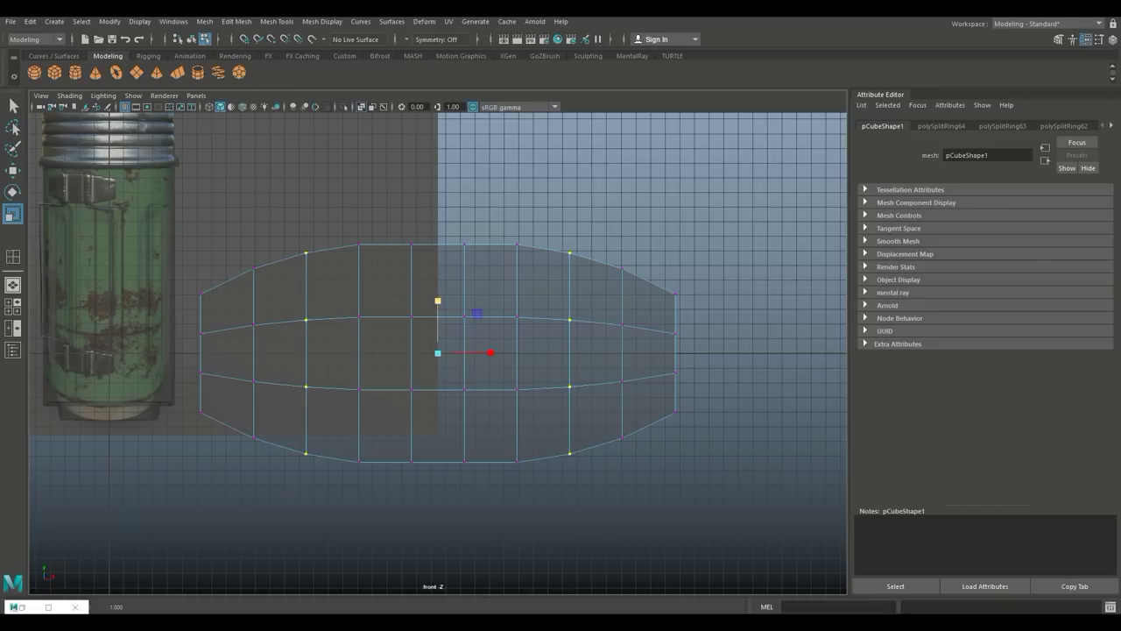
- Select the second interior vertical edge loop from each end of the slab and bevel both loops
right_click_drag(311, 275, 316, 251)
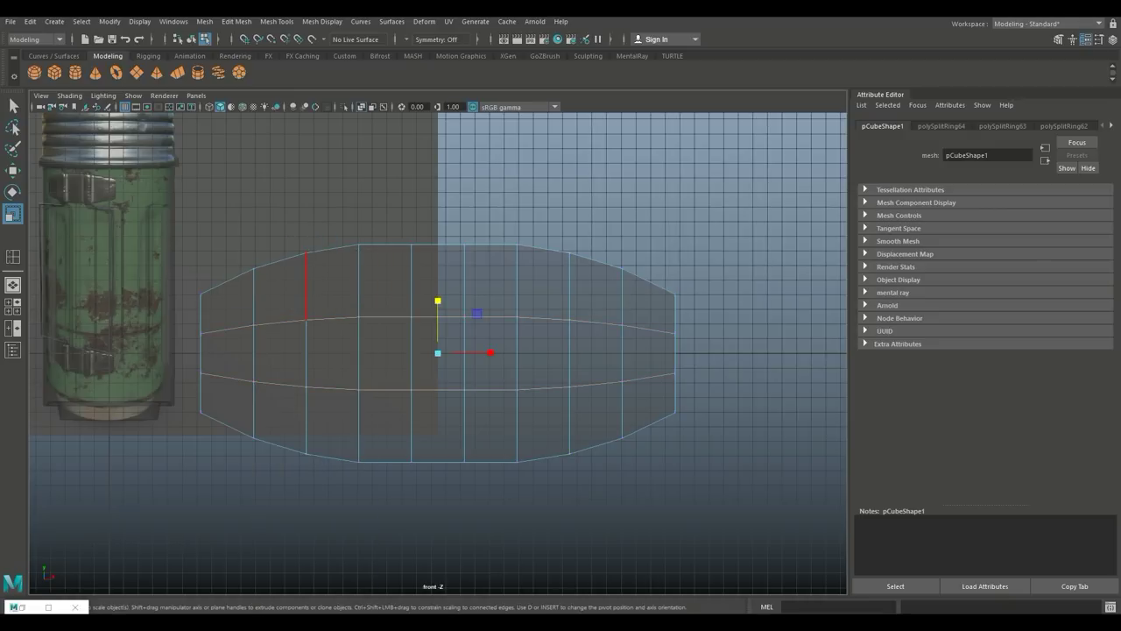
double_click(307, 284)
double_click(571, 287, "shift")
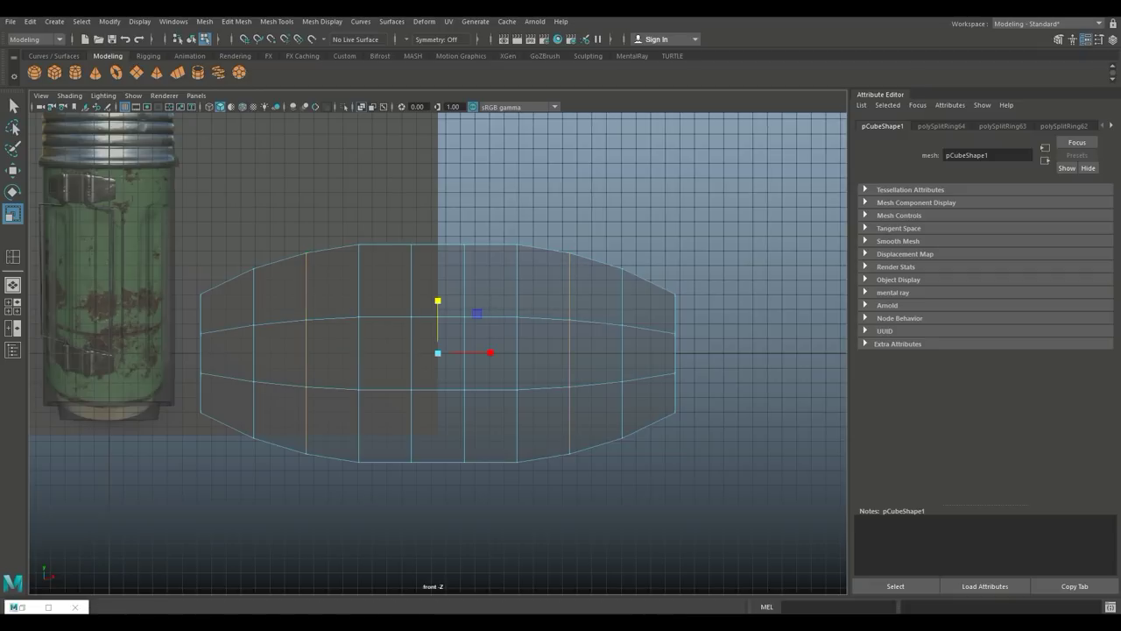
left_click(237, 21)
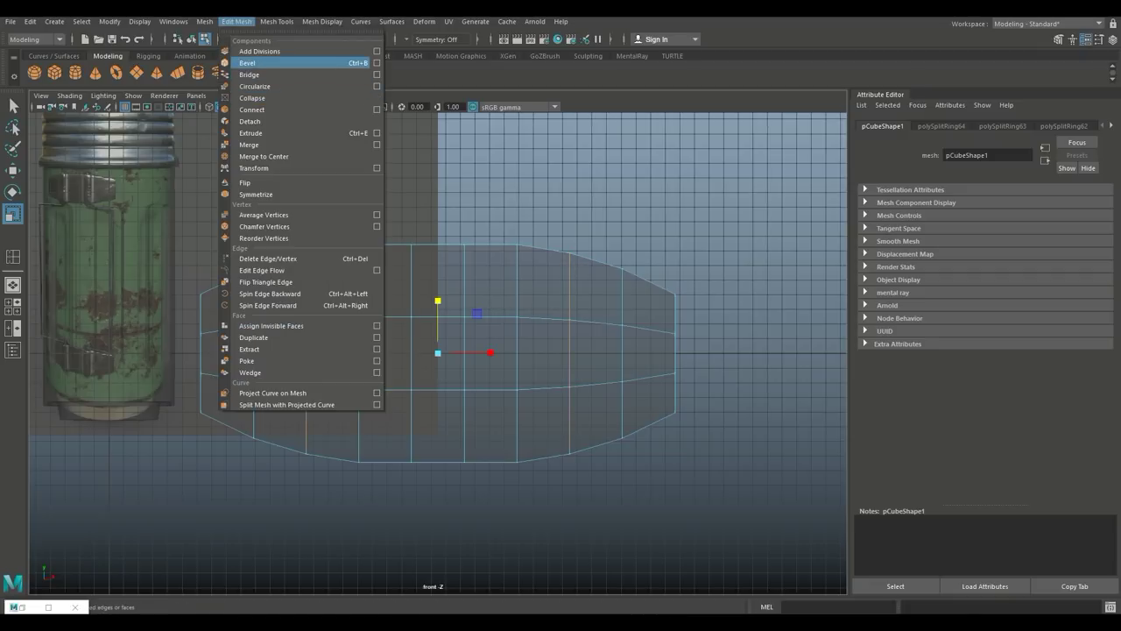
left_click(263, 63)
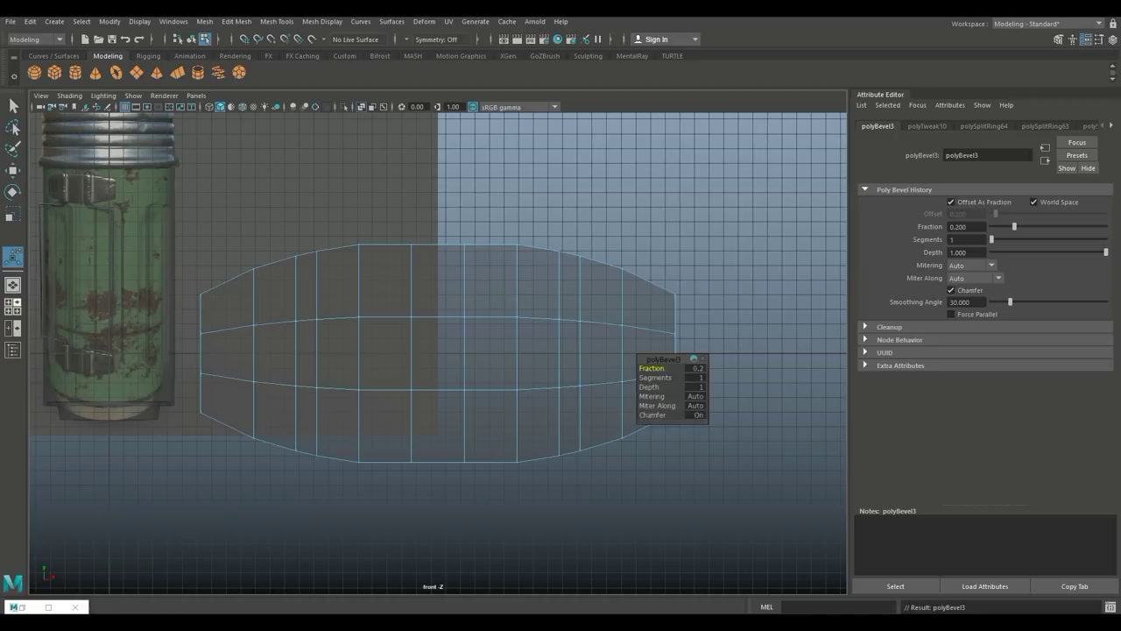
- In the perspective view, select the two narrow beveled face loops around the slab, extrude them and move them forward about 0.77 units
left_click(12, 306)
key("space")
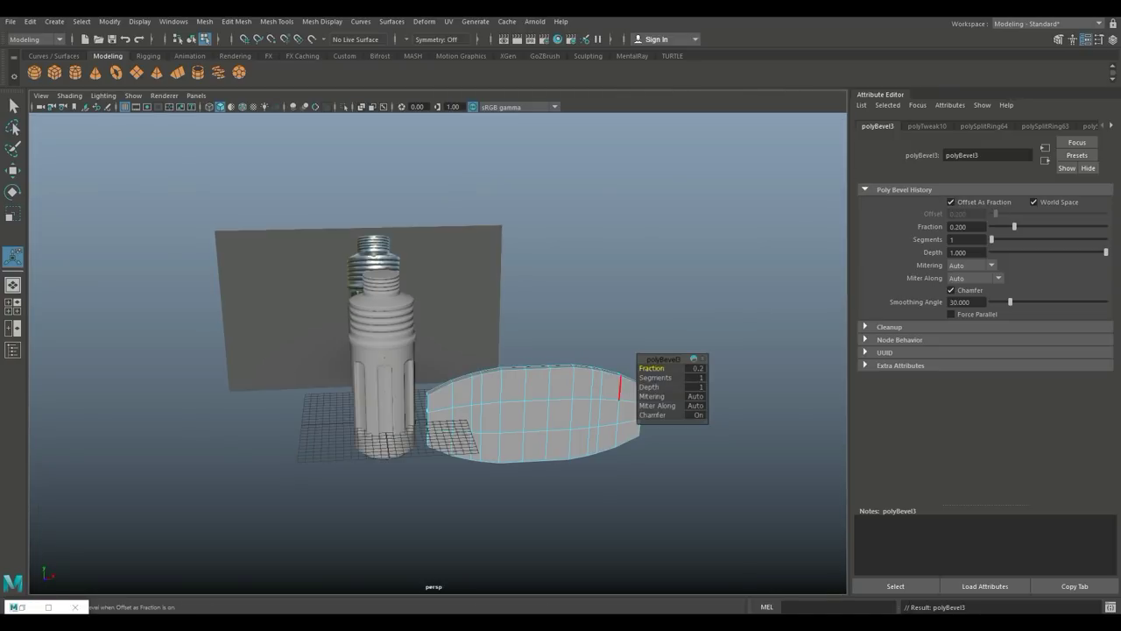
left_click_drag(526, 306, 530, 438, "alt")
middle_click_drag(531, 438, 508, 385, "alt")
scroll(499, 280, "up", 8)
left_click_drag(355, 386, 337, 229, "alt")
right_click(373, 251)
right_click_drag(383, 271, 373, 283)
left_click(375, 301)
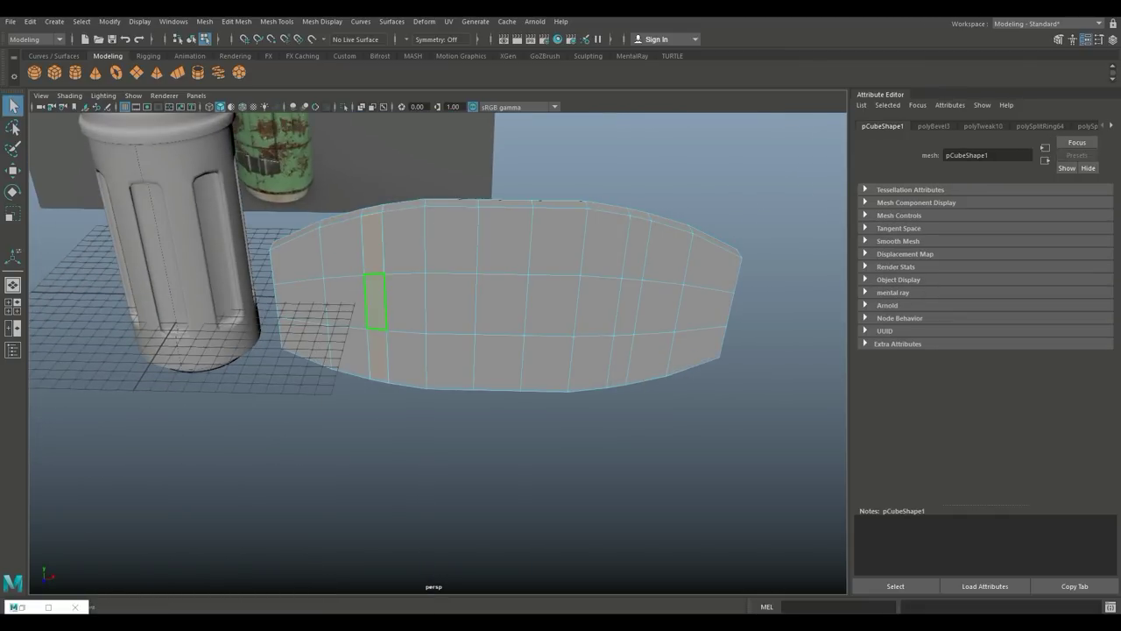
left_click(636, 249, "shift")
double_click(629, 306, "shift")
left_click_drag(628, 307, 632, 407, "alt")
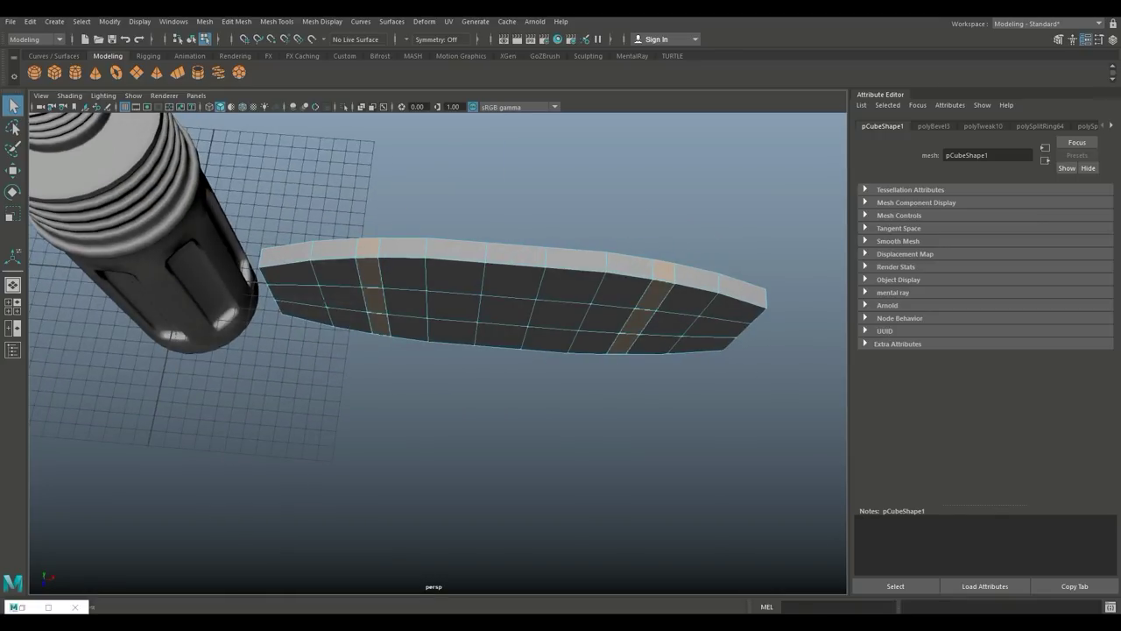
key("ctrl+e")
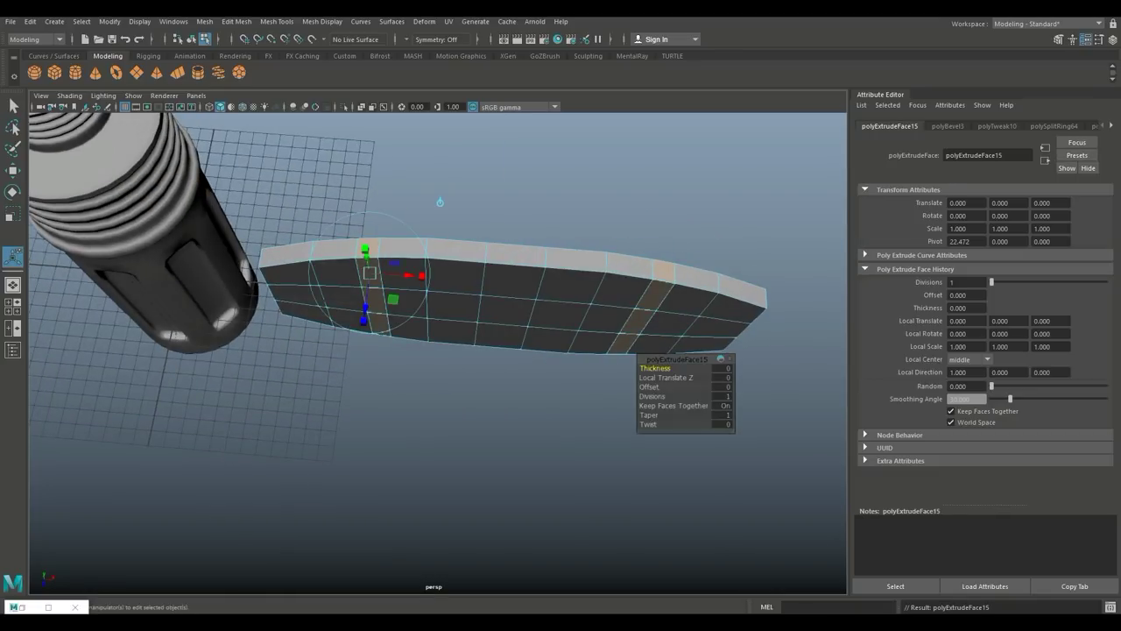
key("w")
left_click_drag(503, 356, 502, 366)
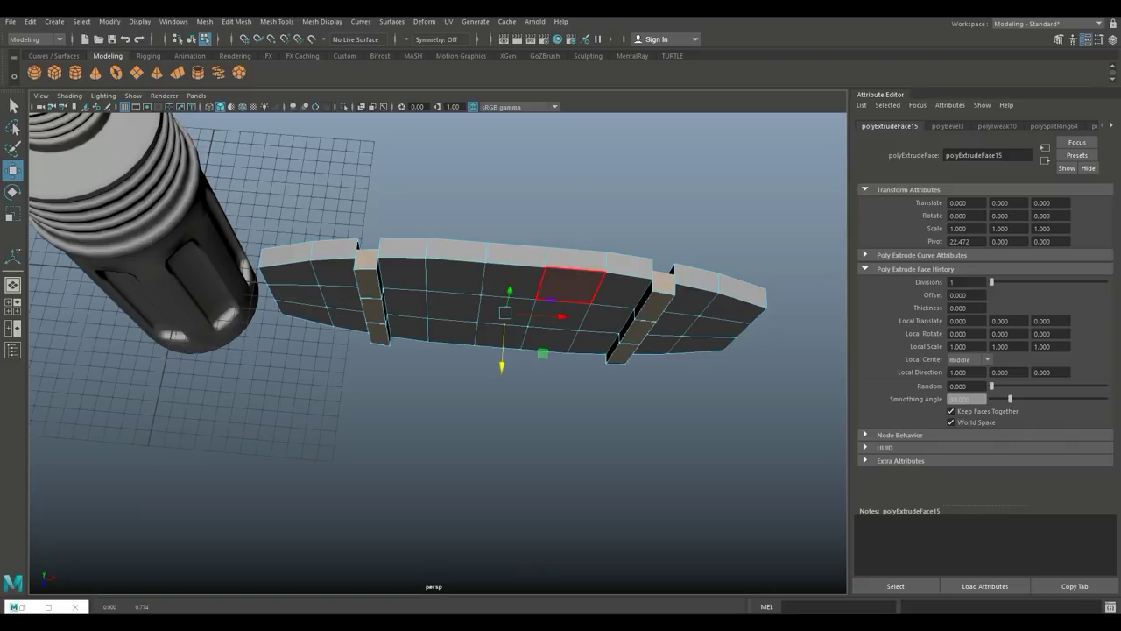
- Return to object selection, preview the slab in smooth mesh display, and switch back to the unsmoothed display
right_click_drag(602, 270, 634, 255)
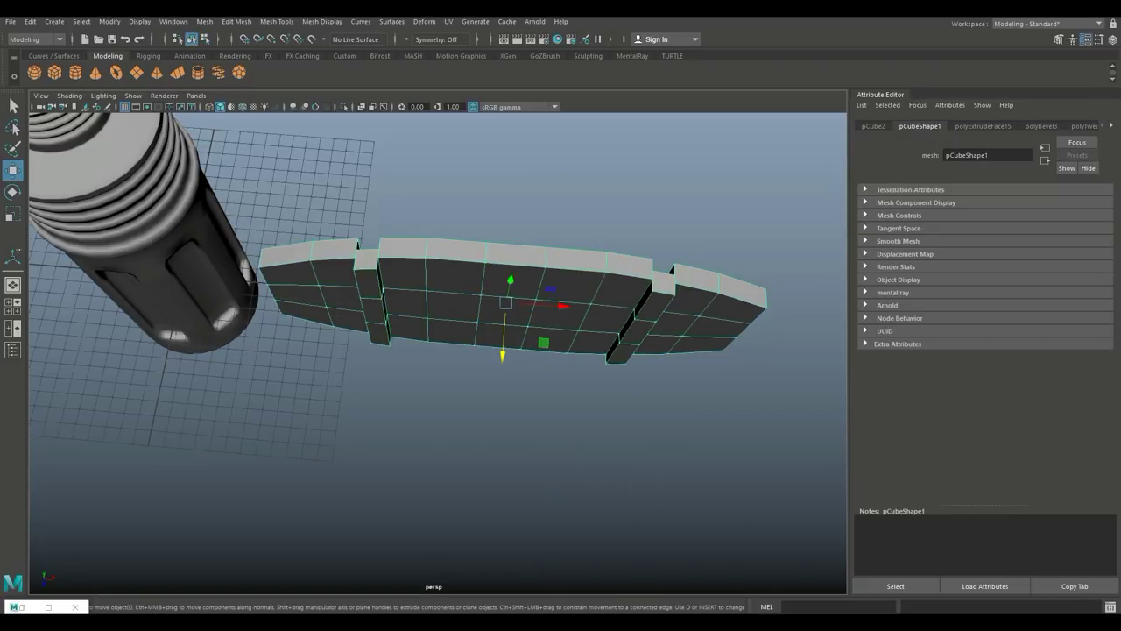
key("3")
scroll(561, 298, "down", 3)
left_click_drag(560, 298, 554, 258, "alt")
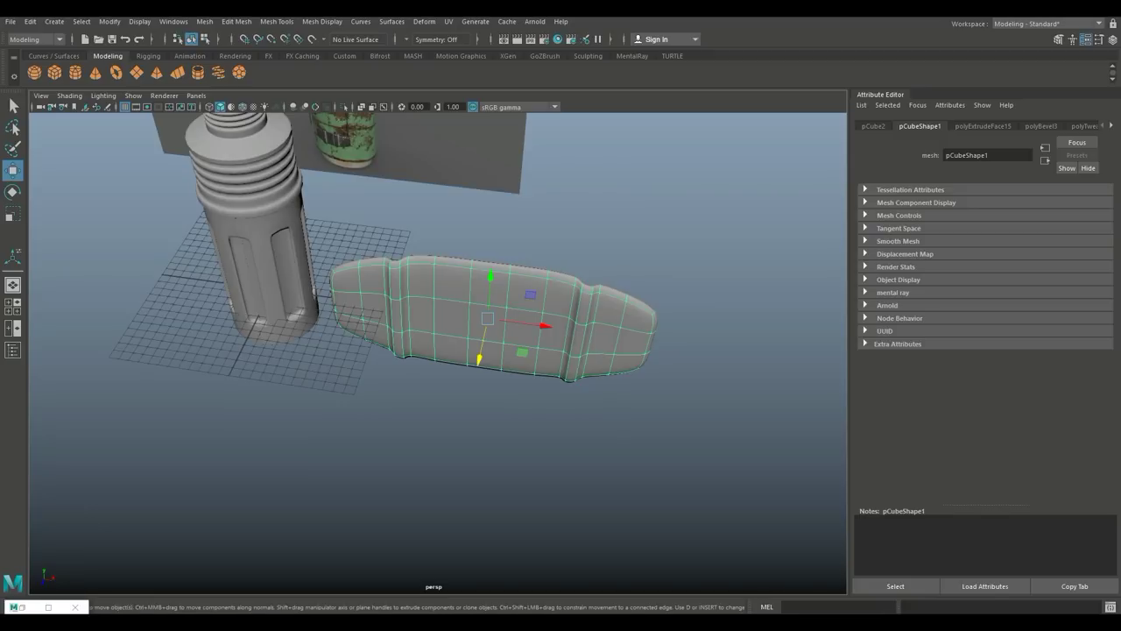
key("1")
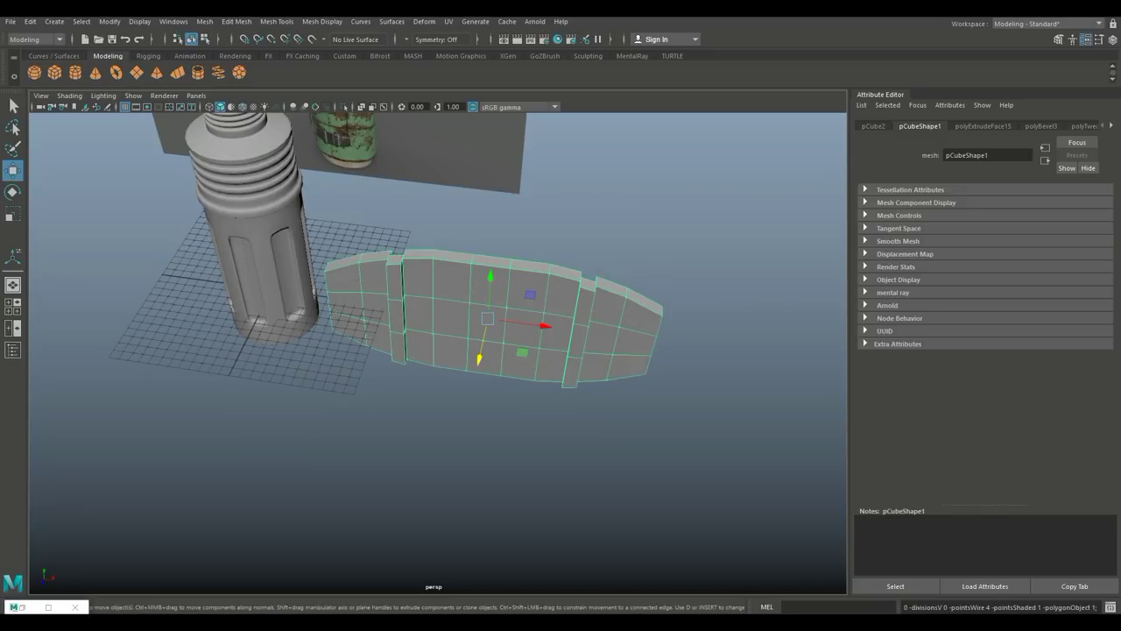
- Apply Smooth to the slab with one division and keep the slab selected
left_click(204, 21)
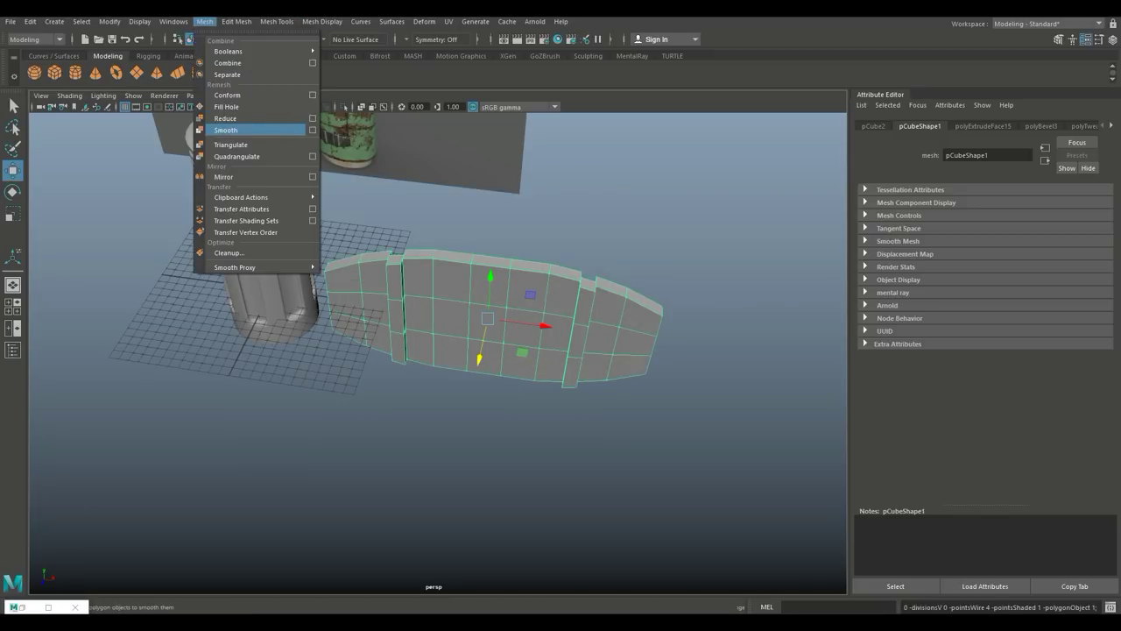
left_click(226, 129)
left_click(466, 206)
left_click(480, 302)
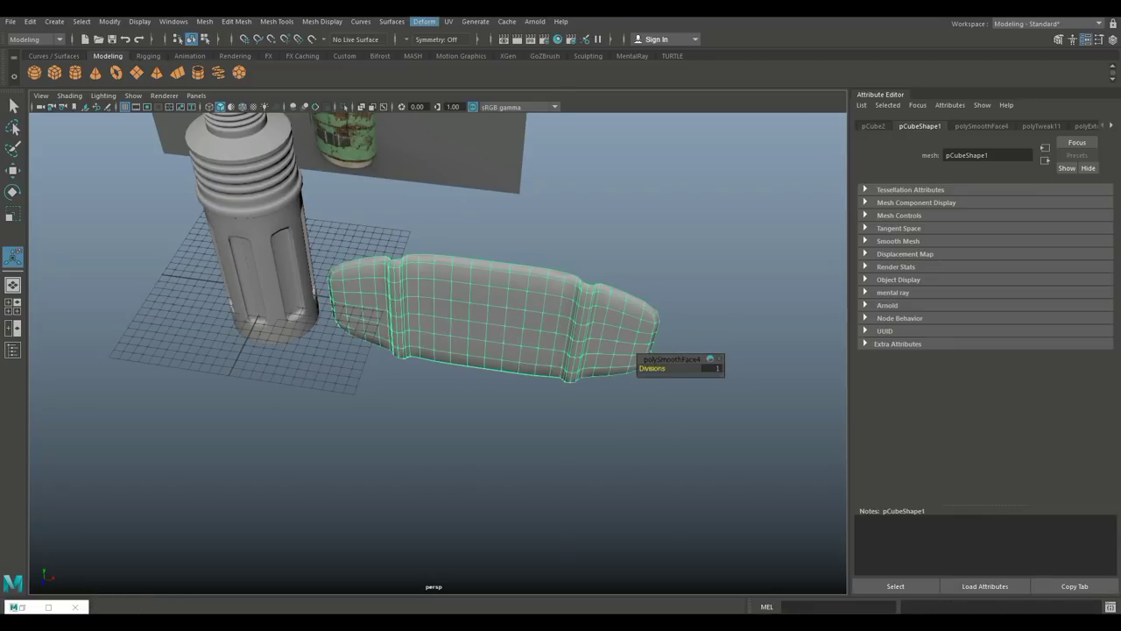
left_click(424, 21)
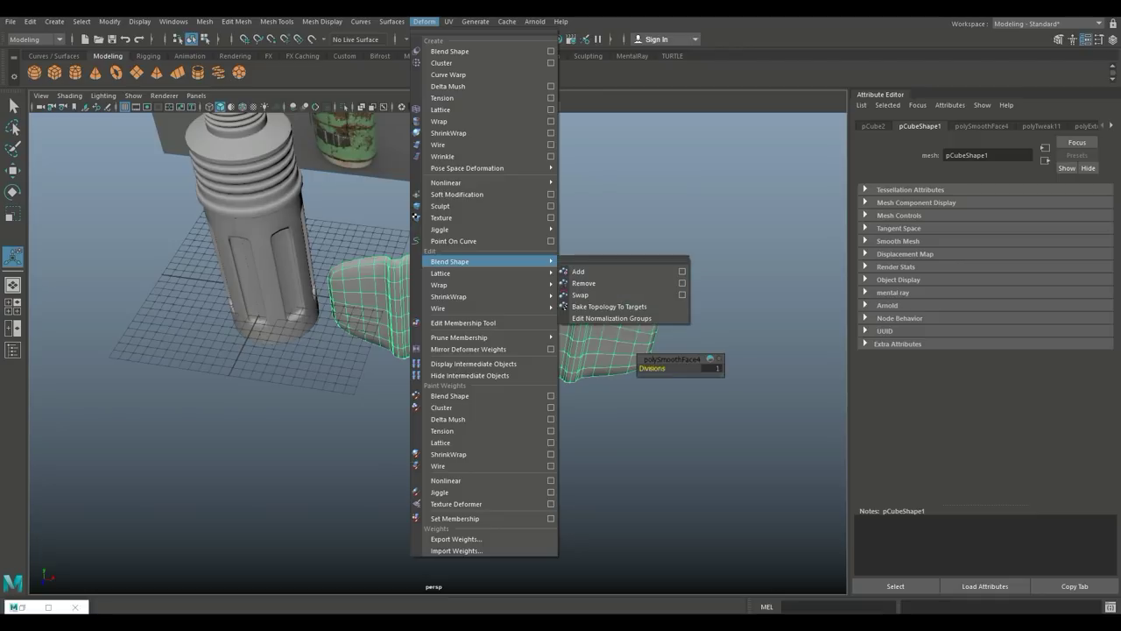
left_click(424, 21)
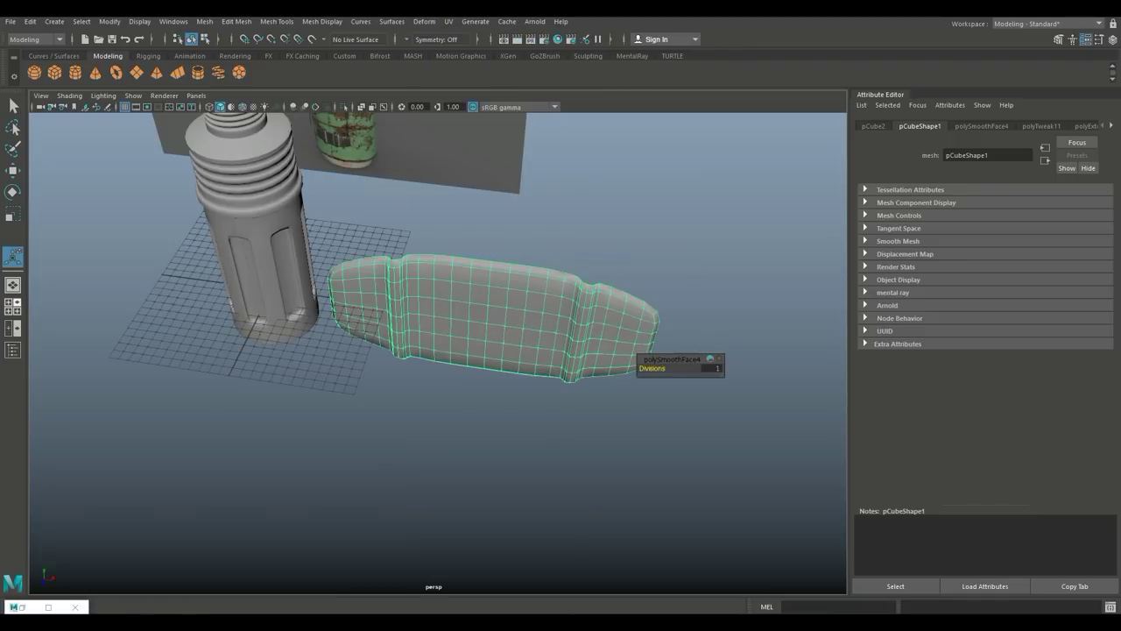
- In the top view, centre the slab on the thermos's axis with X at 0 and move it in front of the body
key("space")
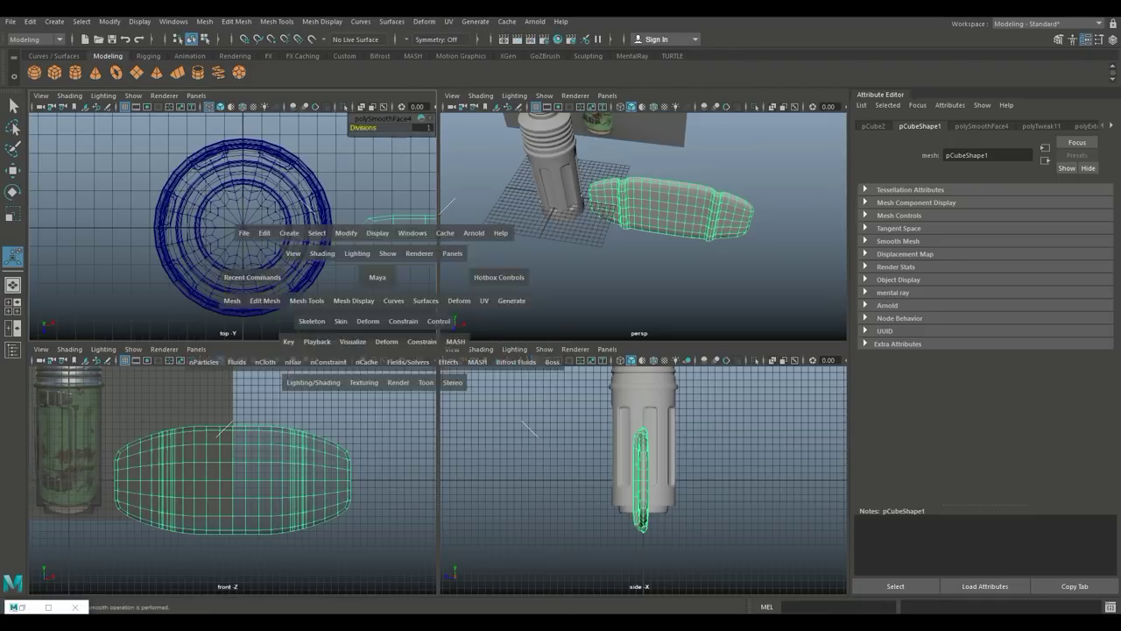
key("space")
scroll(438, 354, "down", 8)
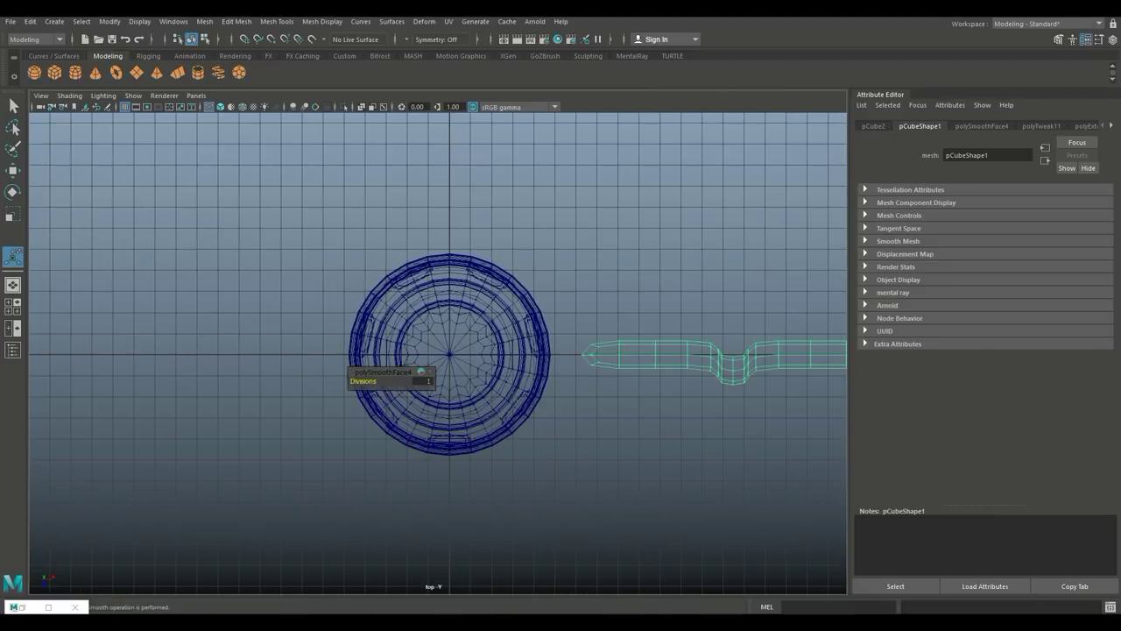
scroll(447, 353, "down", 2)
key("w")
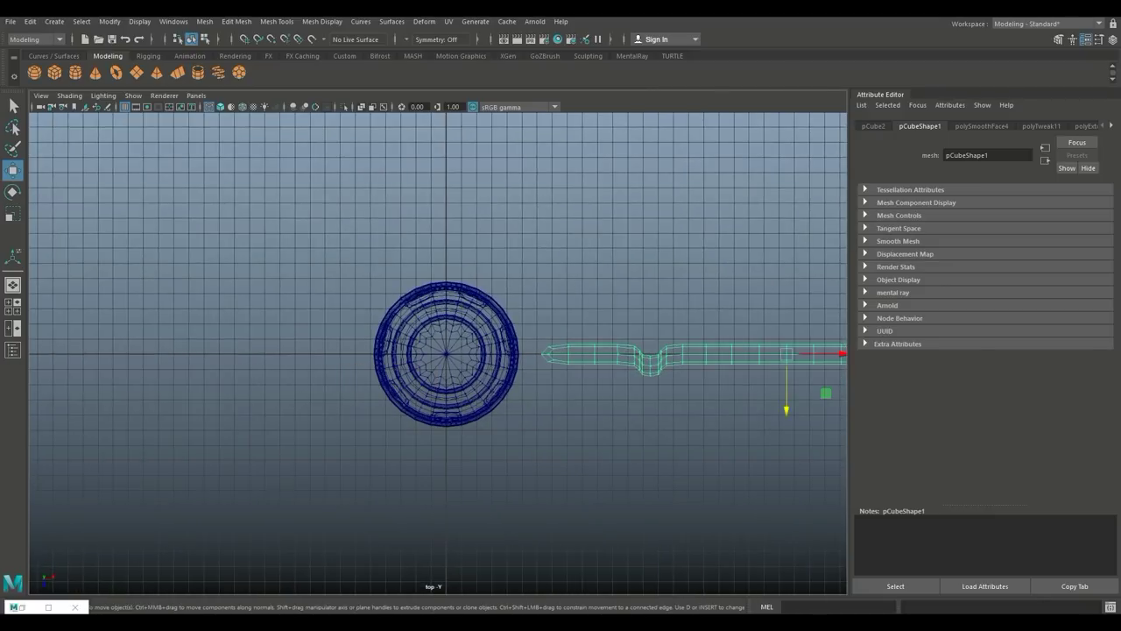
left_click_drag(841, 354, 502, 354)
key("x")
left_click_drag(446, 410, 446, 510)
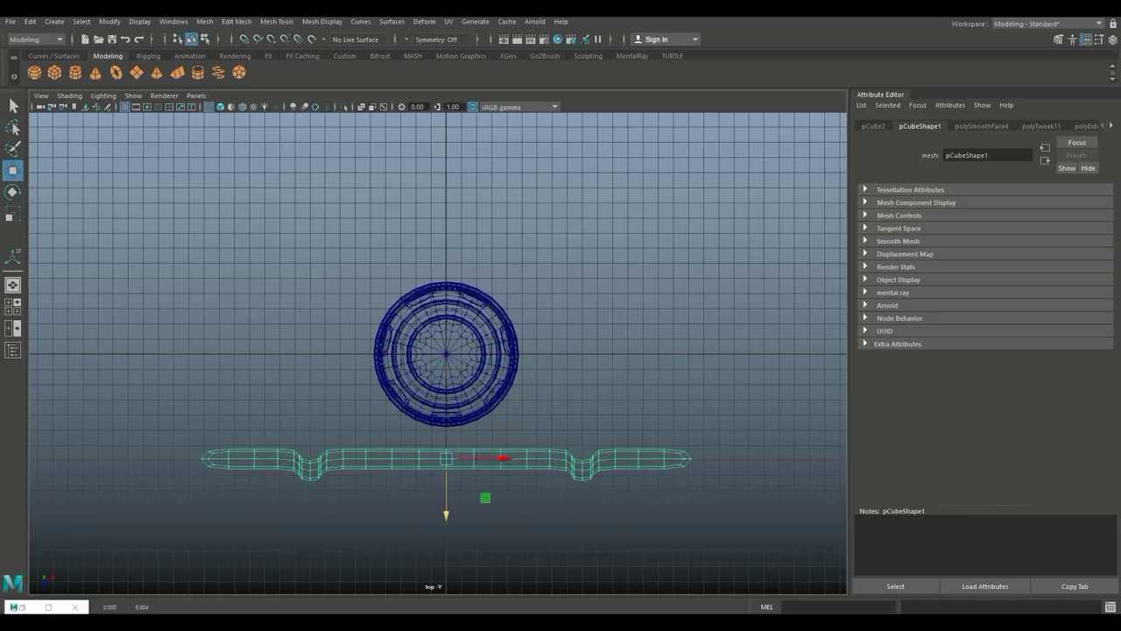
- Scale the slab down uniformly to less than the thermos's diameter and move it back against the front of the body
key("r")
left_click_drag(446, 459, 406, 458)
key("w")
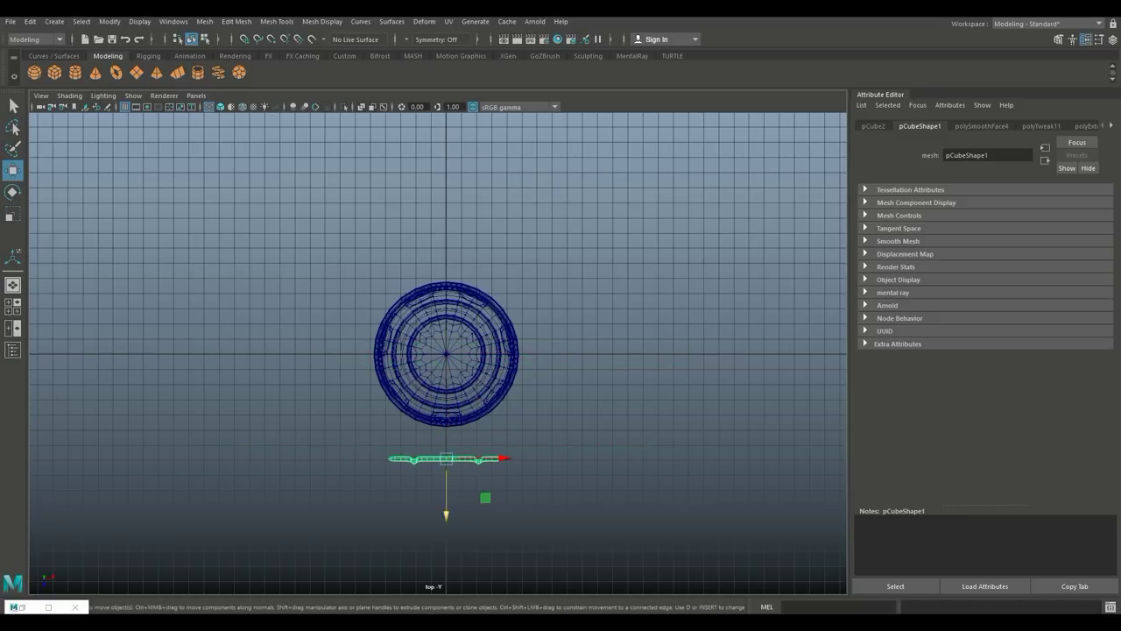
left_click_drag(446, 515, 446, 484)
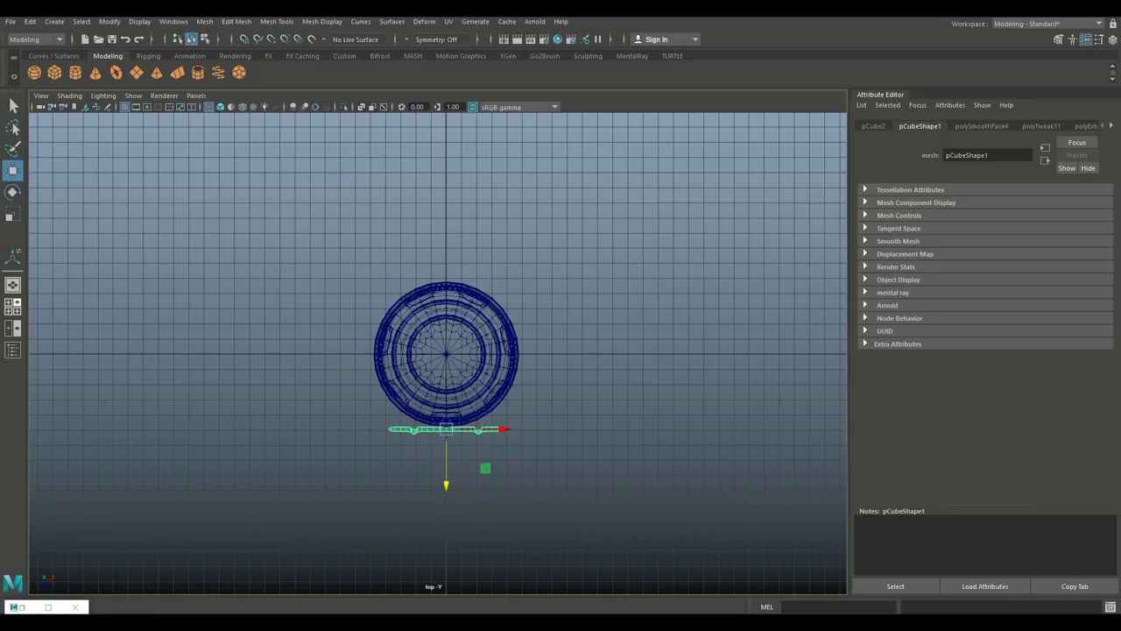
- In the perspective view, raise the plate to about Y 11.67, just below the thermos's collar
key("space")
key("space")
left_click_drag(543, 289, 583, 289, "alt")
left_click_drag(412, 350, 495, 276, "alt")
middle_click_drag(350, 315, 508, 405, "alt")
scroll(438, 354, "up", 3)
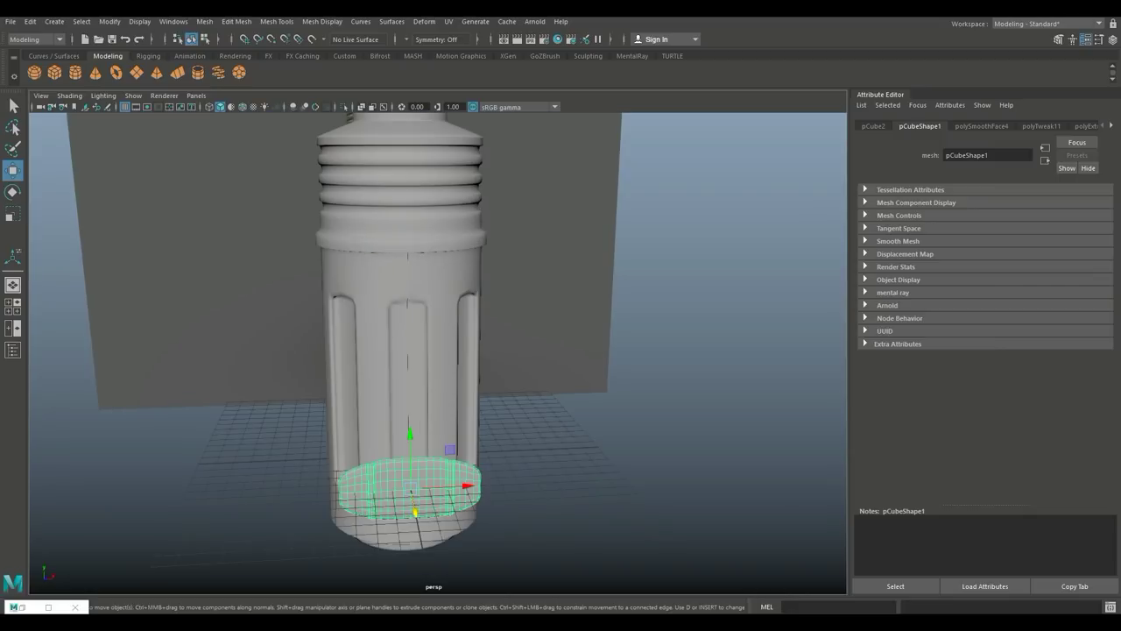
left_click_drag(409, 435, 408, 220)
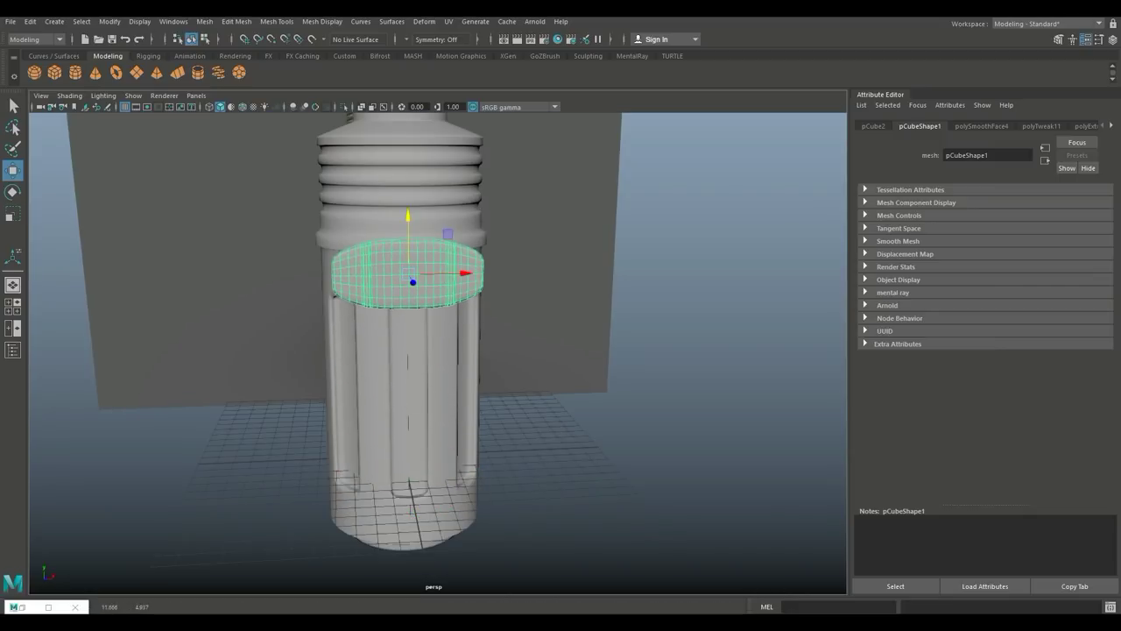
- Scale the plate down further so it fits between the collar and the front recessed panel
key("r")
left_click_drag(409, 275, 429, 328)
scroll(438, 353, "up", 4)
scroll(438, 354, "up", 8)
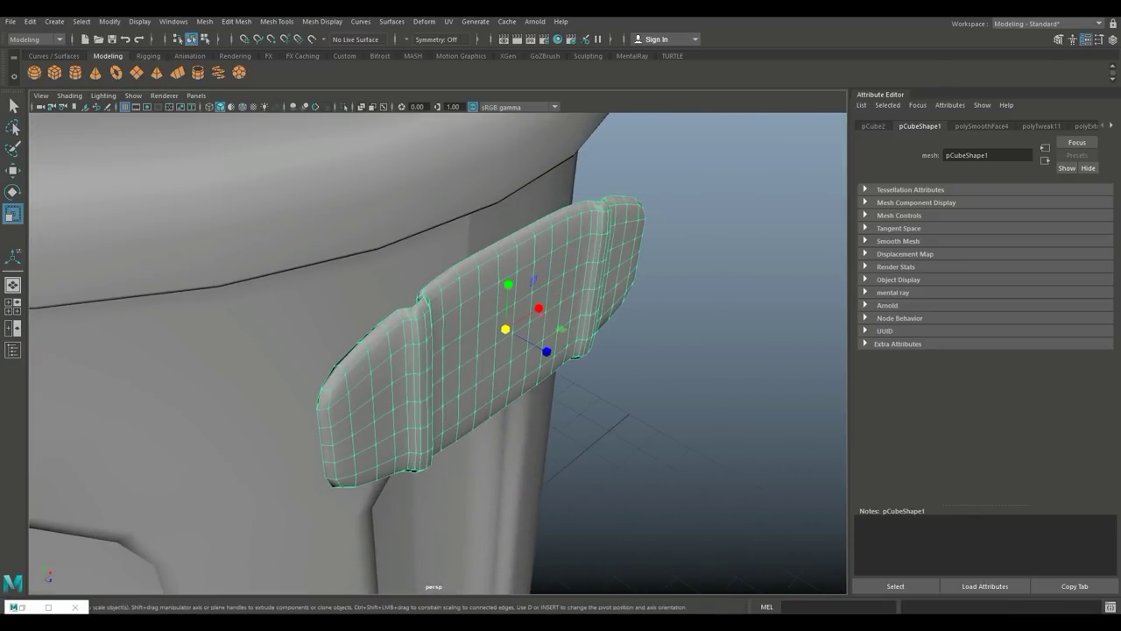
- Move the plate inward along Z to about 4.6 so it sits against the body's surface
key("1")
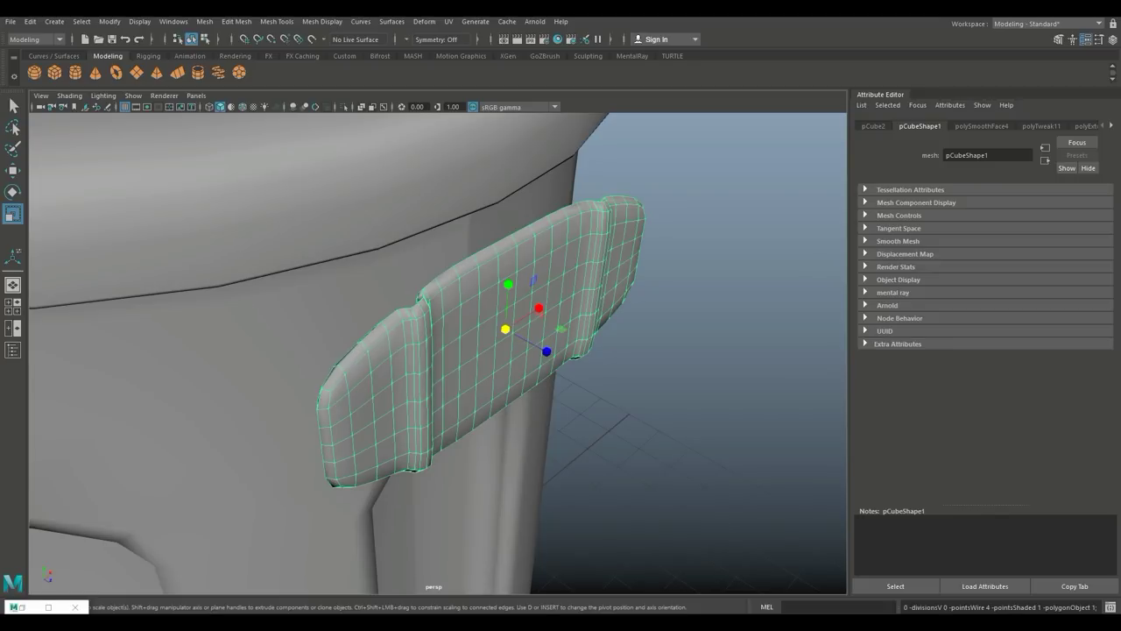
scroll(438, 351, "up", 3)
left_click_drag(491, 324, 373, 338, "alt")
scroll(525, 324, "down", 5)
middle_click_drag(372, 337, 538, 429, "alt")
left_click_drag(491, 377, 635, 385, "alt")
key("w")
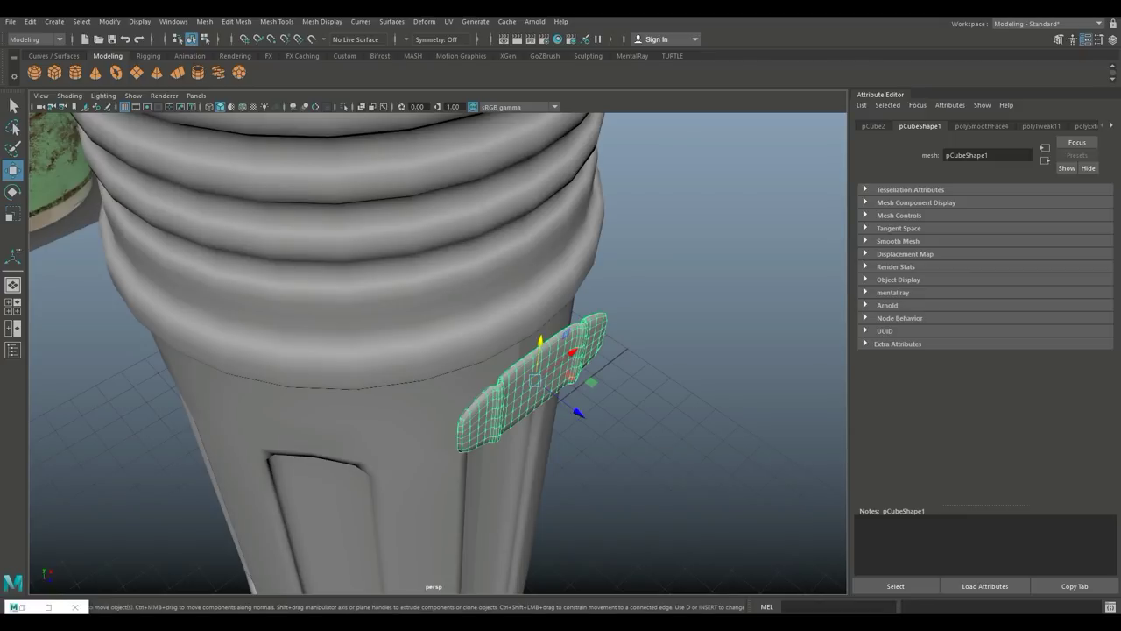
left_click_drag(578, 412, 561, 399)
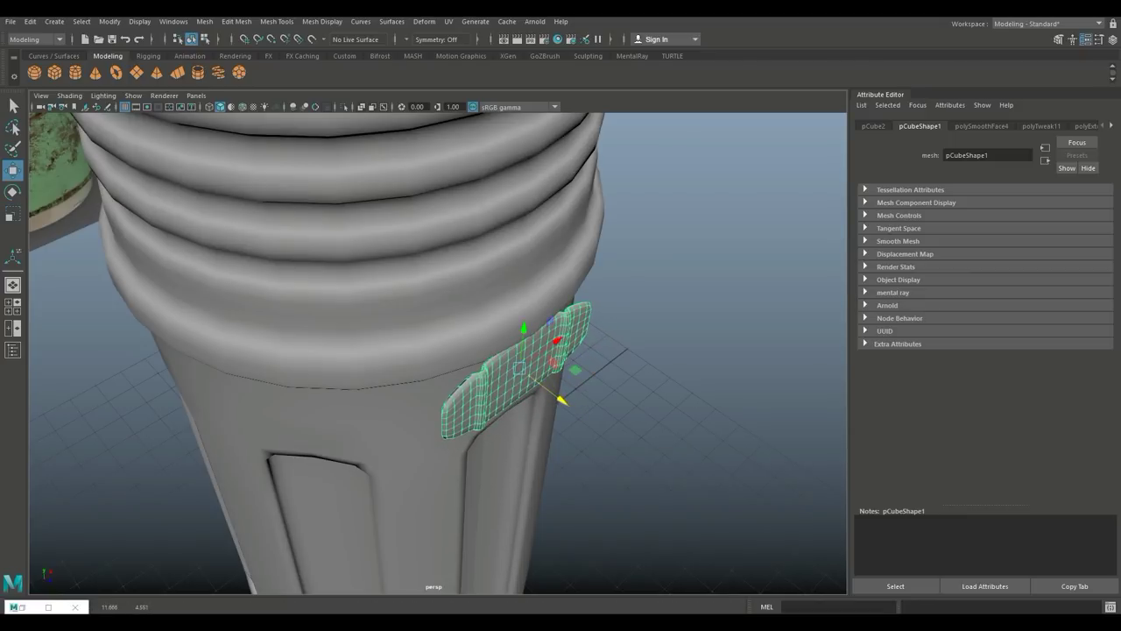
- Apply a nonlinear Bend deformer to the selected plate below the collar
key("f")
left_click_drag(490, 377, 565, 298, "alt")
left_click_drag(489, 353, 364, 396)
scroll(490, 353, "down", 5)
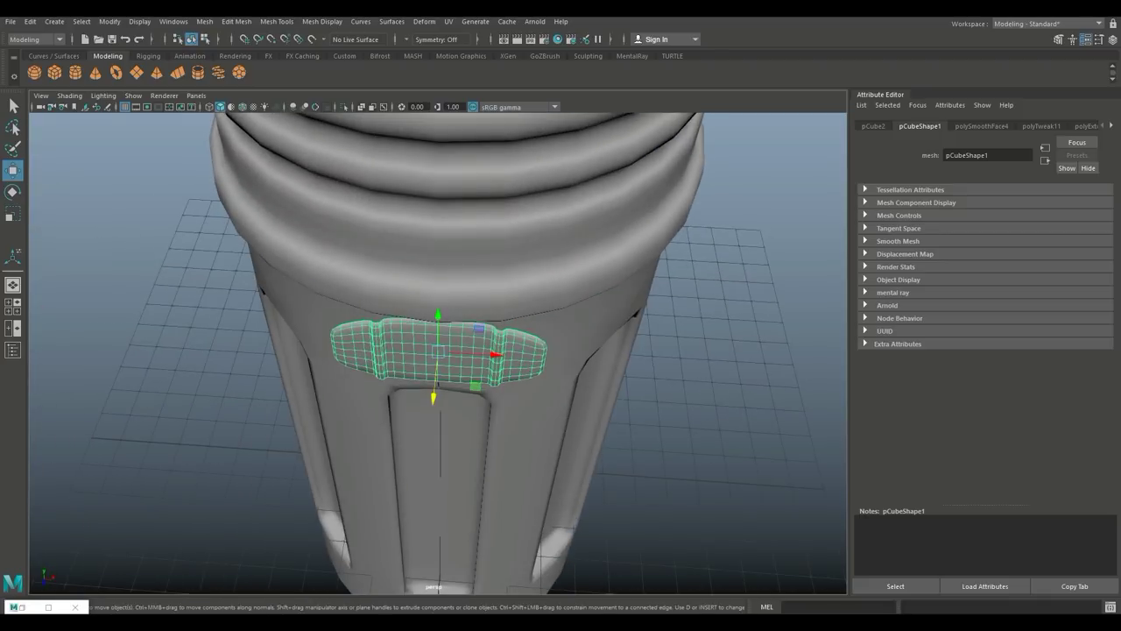
left_click(424, 22)
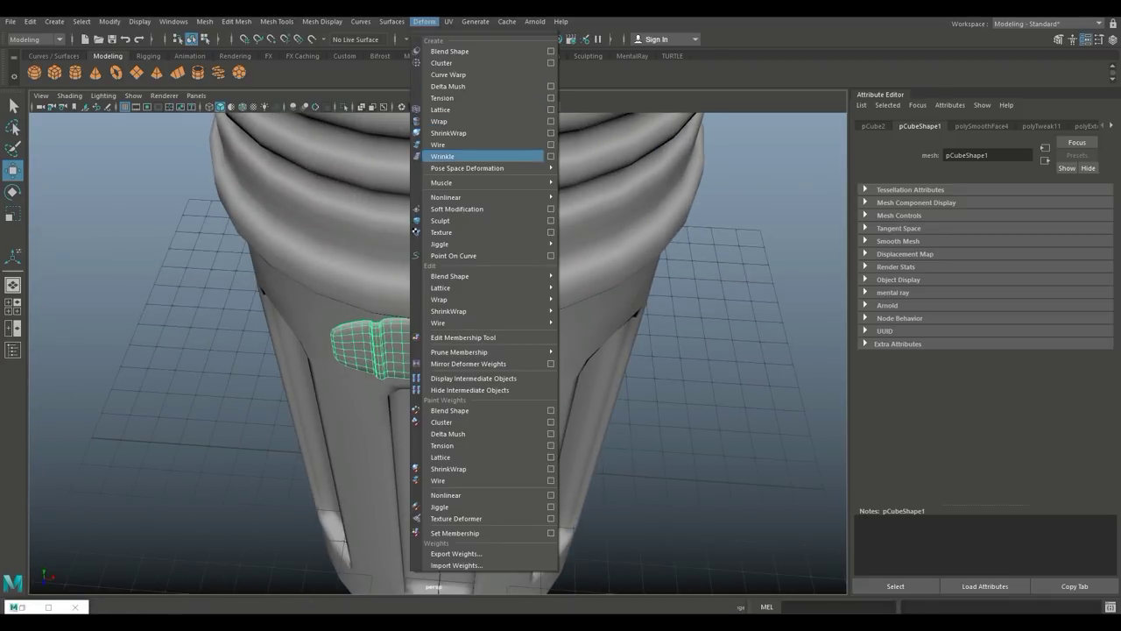
mouse_move(482, 182)
left_click(592, 207)
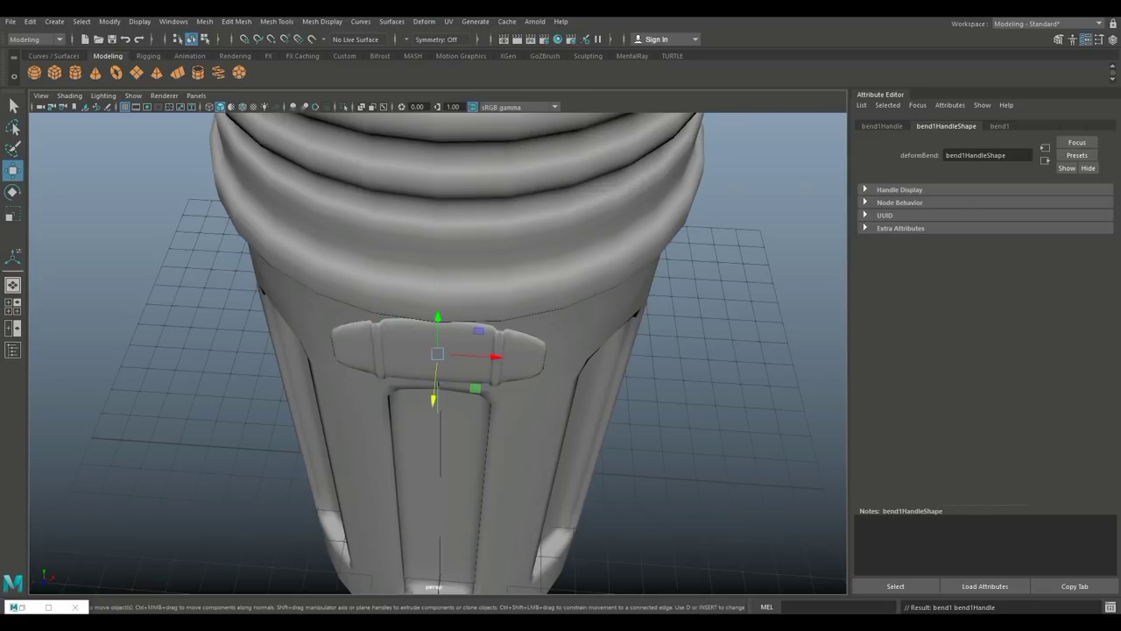
- Rotate the bend handle to -90 degrees about Z and 45 degrees about Y, and set the bend's curvature to about 7.4
key("e")
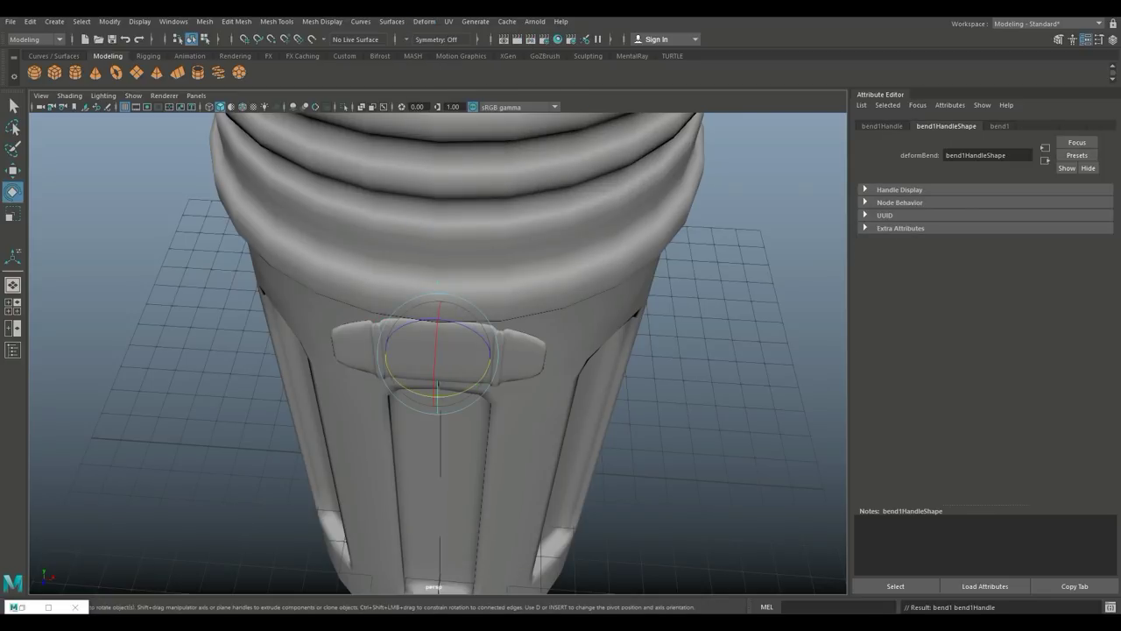
left_click_drag(454, 324, 491, 354)
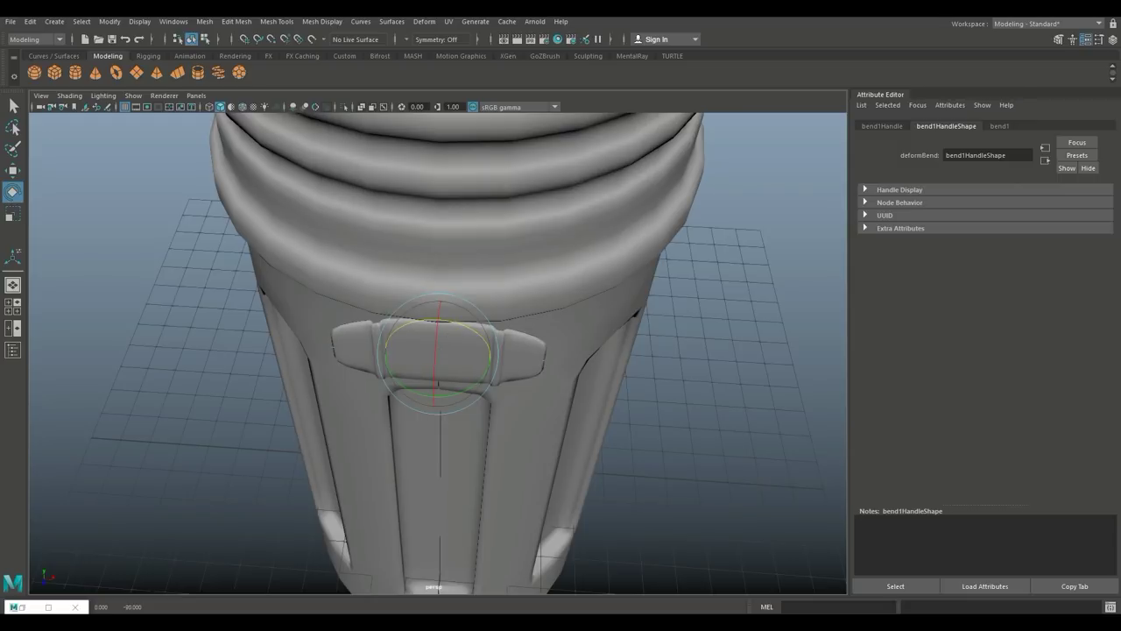
left_click_drag(490, 353, 663, 316, "alt")
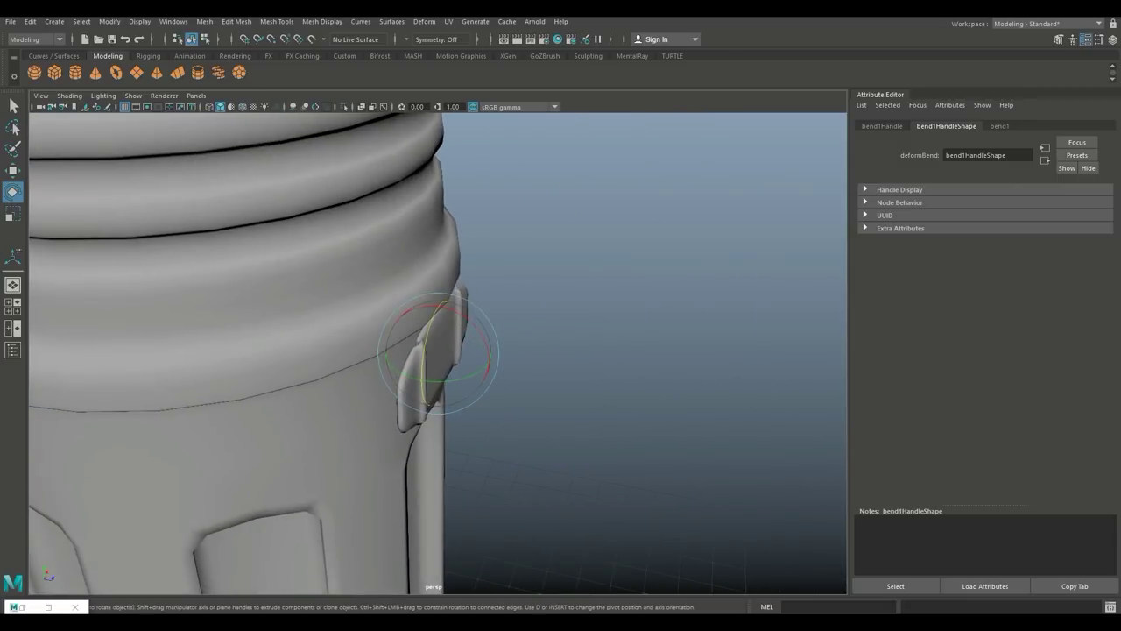
left_click_drag(461, 315, 489, 361)
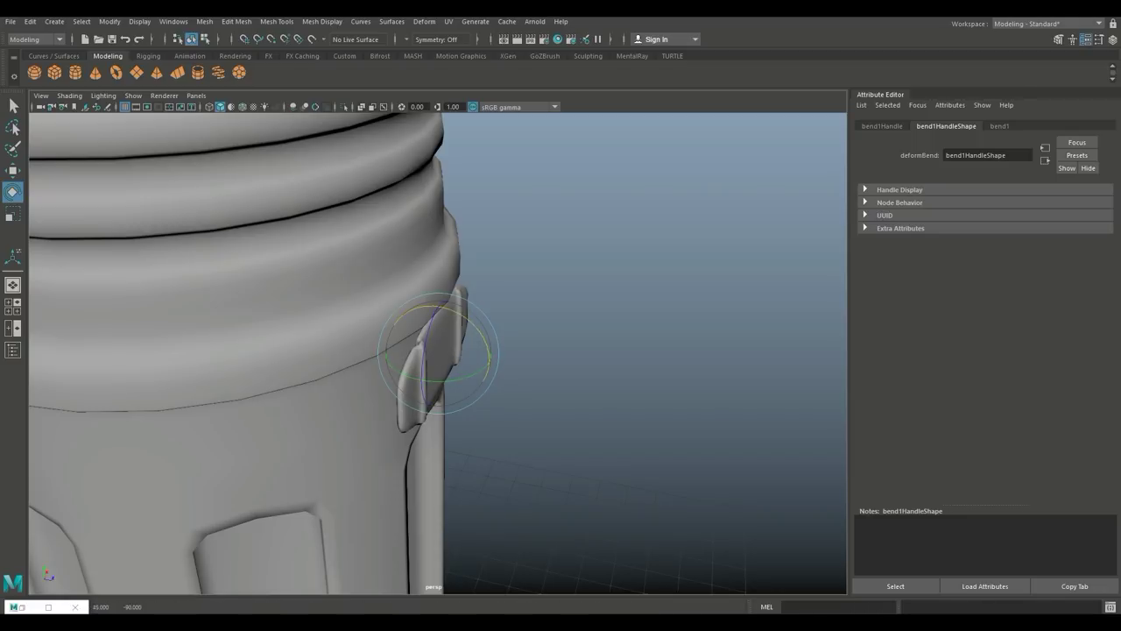
left_click(1000, 126)
left_click_drag(1049, 202, 1052, 203)
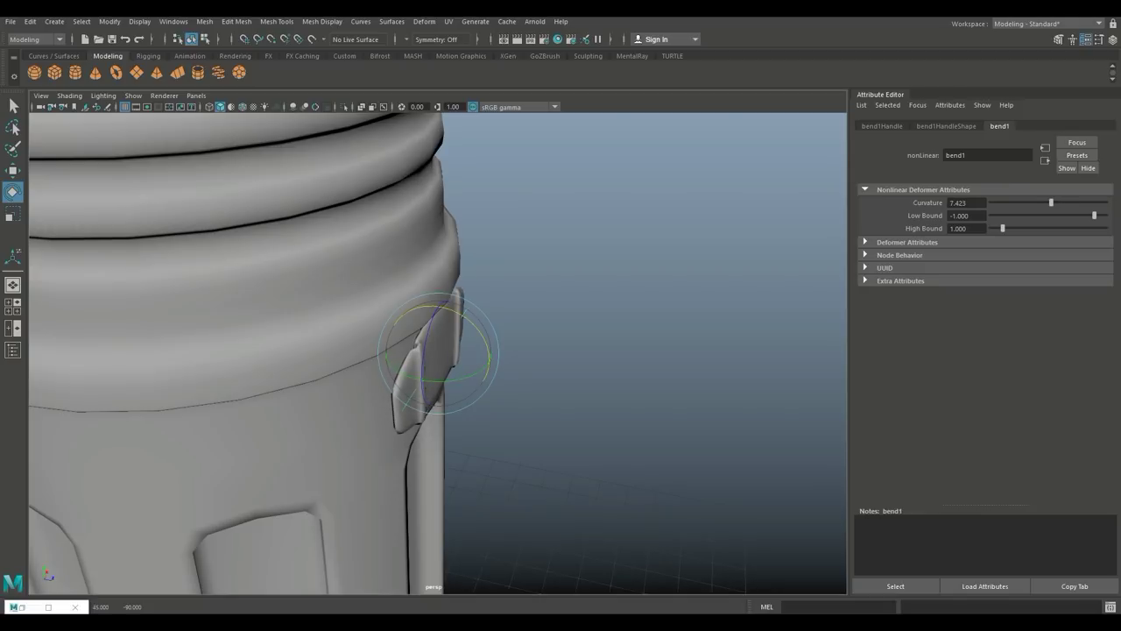
- Set the bend handle's Y rotation to 90 degrees and increase the bend's curvature to about 26
left_click(883, 126)
double_click(1002, 216)
type("90")
key("Return")
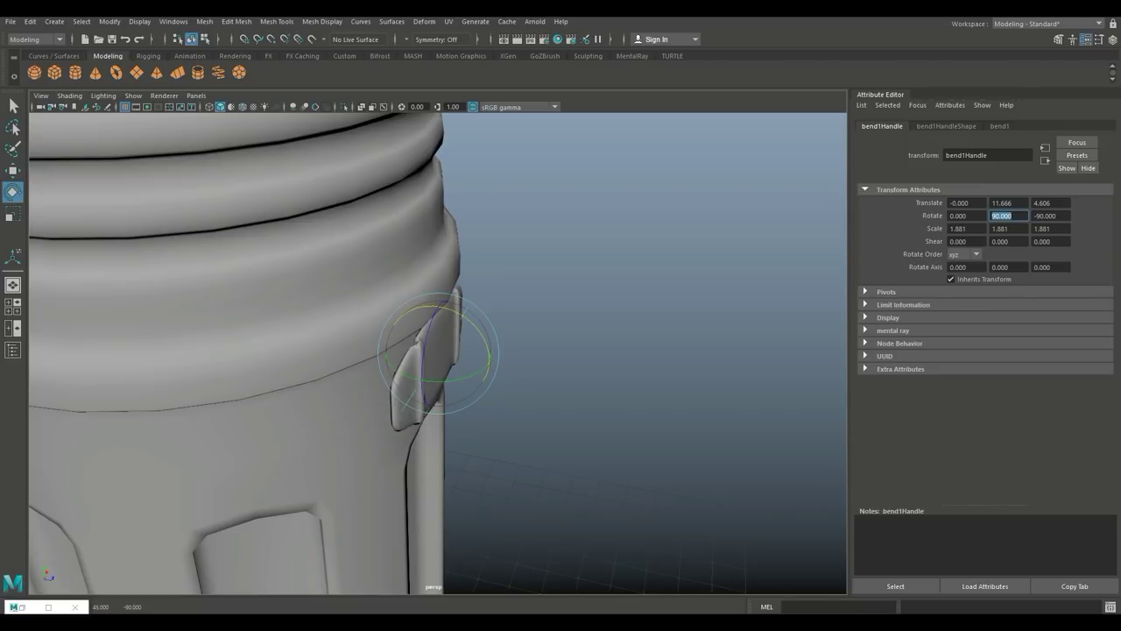
left_click(999, 126)
left_click_drag(1051, 203, 1057, 203)
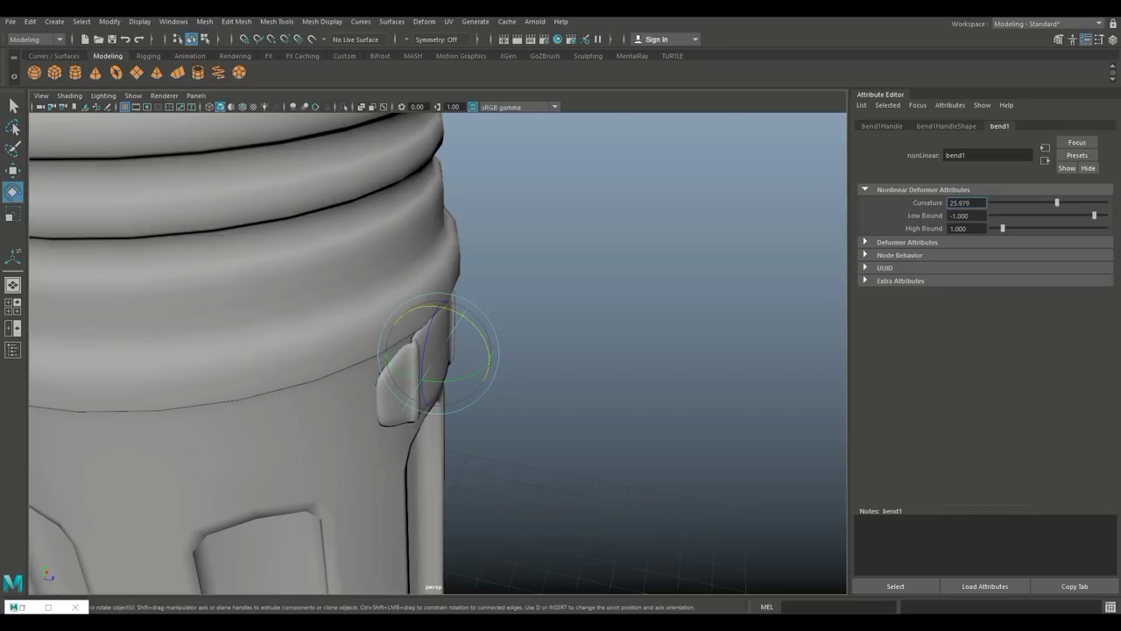
- Check the plate's curve against the body, select the plate and delete its construction history
scroll(438, 353, "up", 5)
left_click_drag(438, 359, 381, 361, "alt")
left_click(666, 289)
scroll(560, 333, "down", 5)
left_click_drag(561, 333, 548, 305, "alt")
left_click(438, 355)
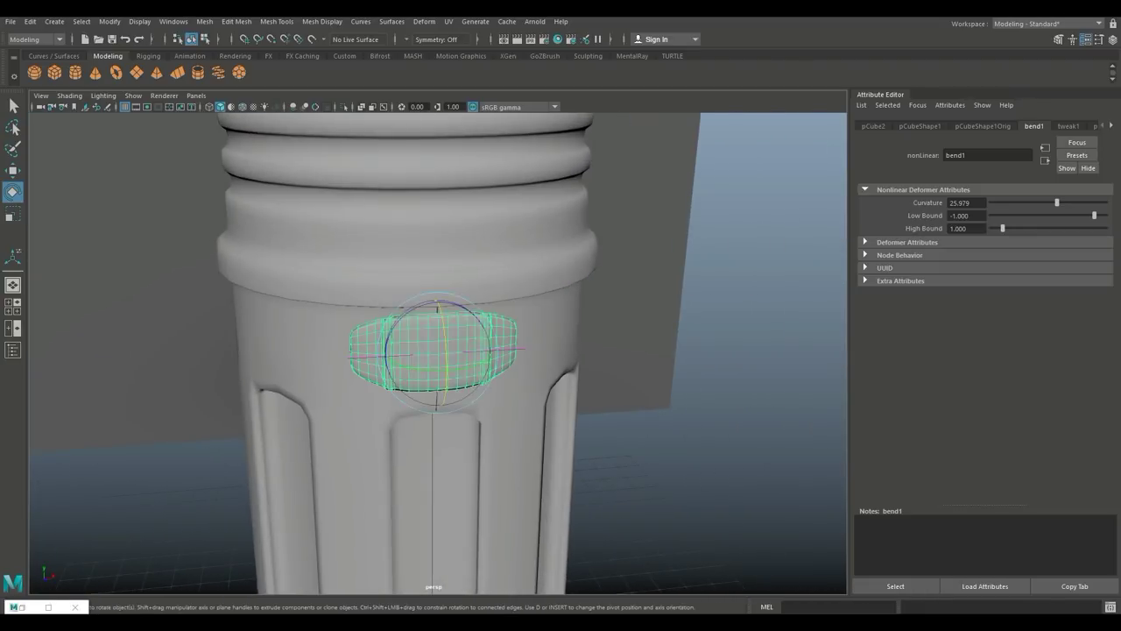
left_click(31, 21)
mouse_move(65, 159)
left_click(210, 169)
- Duplicate the curved plate and move the copy straight down to about Y -1.87, below the front recessed panel
scroll(438, 353, "down", 4)
scroll(438, 353, "down", 3)
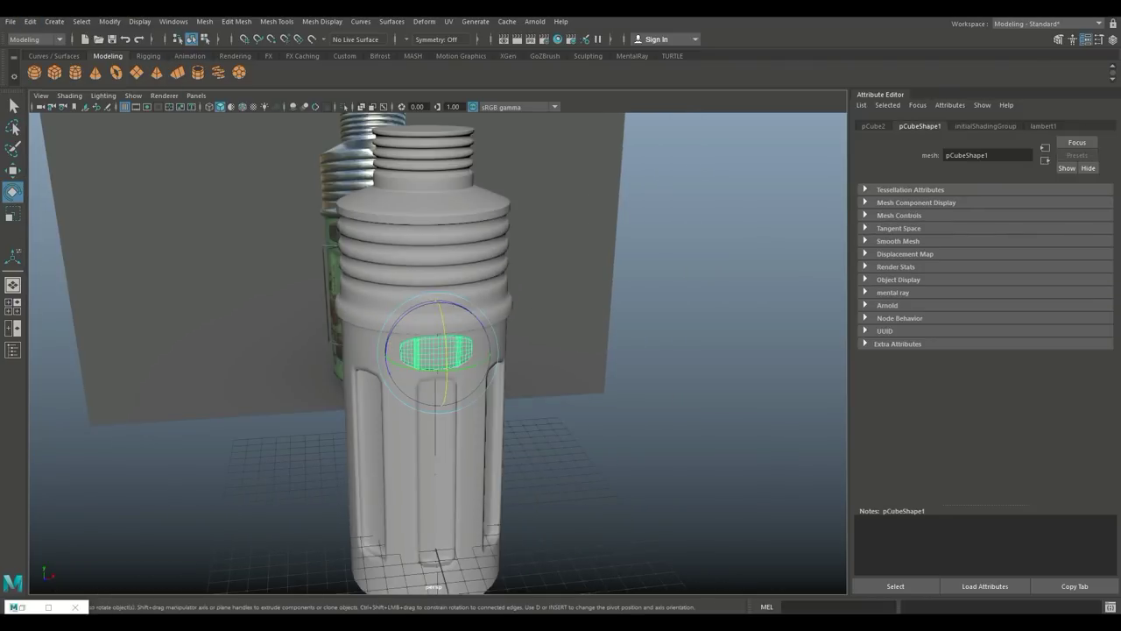
left_click_drag(473, 351, 526, 346, "alt")
left_click(666, 324)
scroll(439, 351, "up", 4)
middle_click_drag(438, 350, 446, 245, "alt")
left_click(447, 246)
scroll(447, 245, "down", 4)
key("ctrl+d")
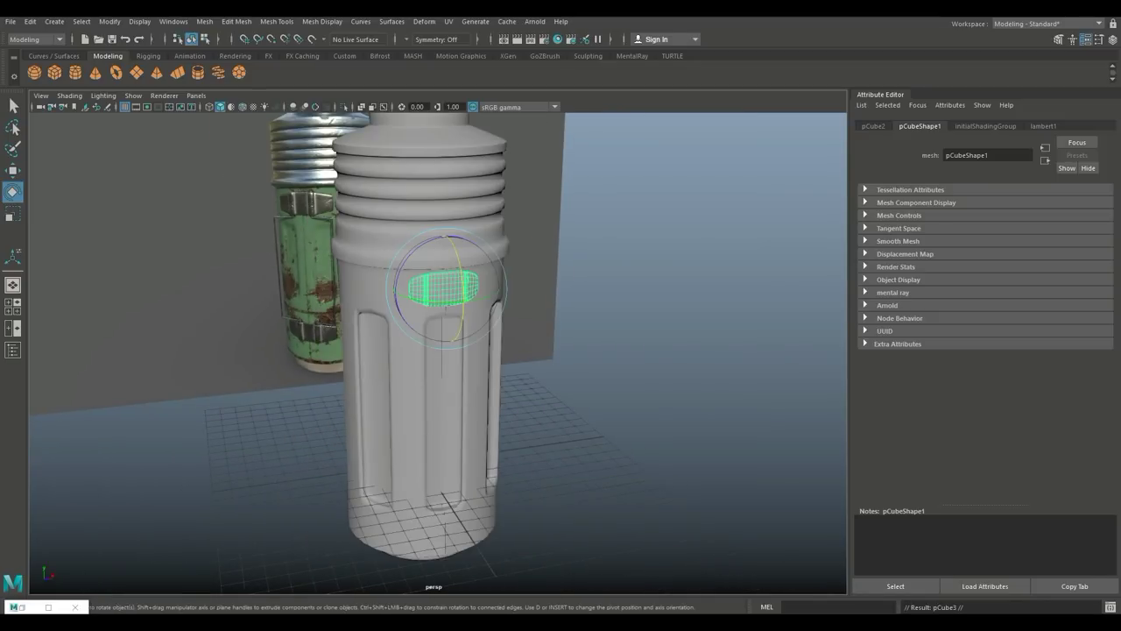
key("w")
left_click_drag(447, 233, 446, 477)
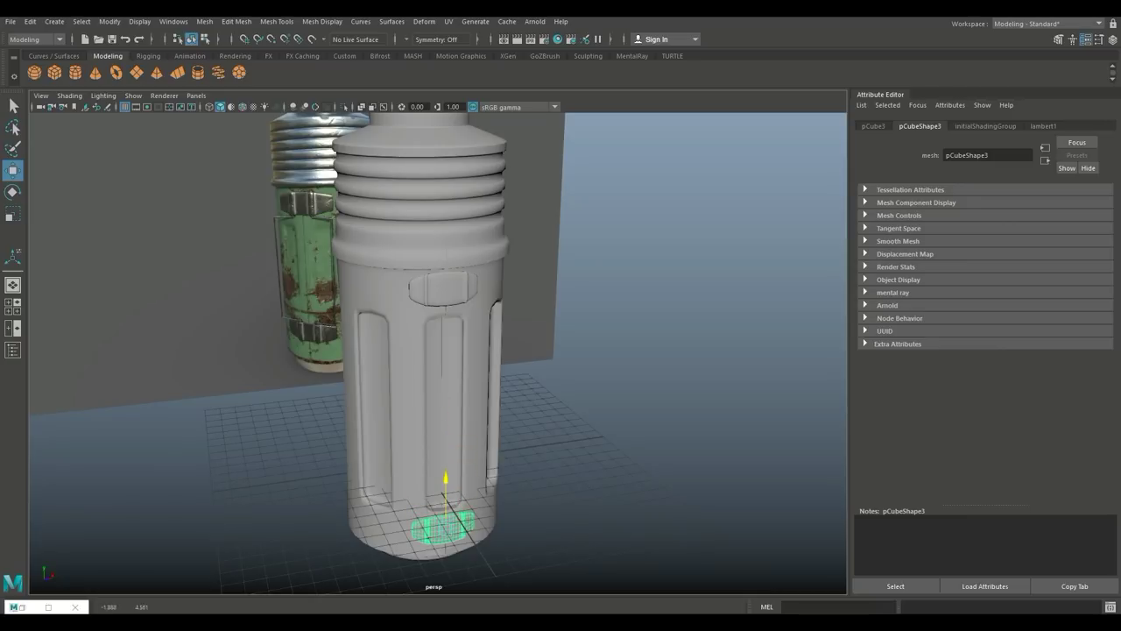
- Fine-tune the lower plate's height to about Y -2.18 and deselect it
key("f")
left_click_drag(443, 368, 444, 319, "alt")
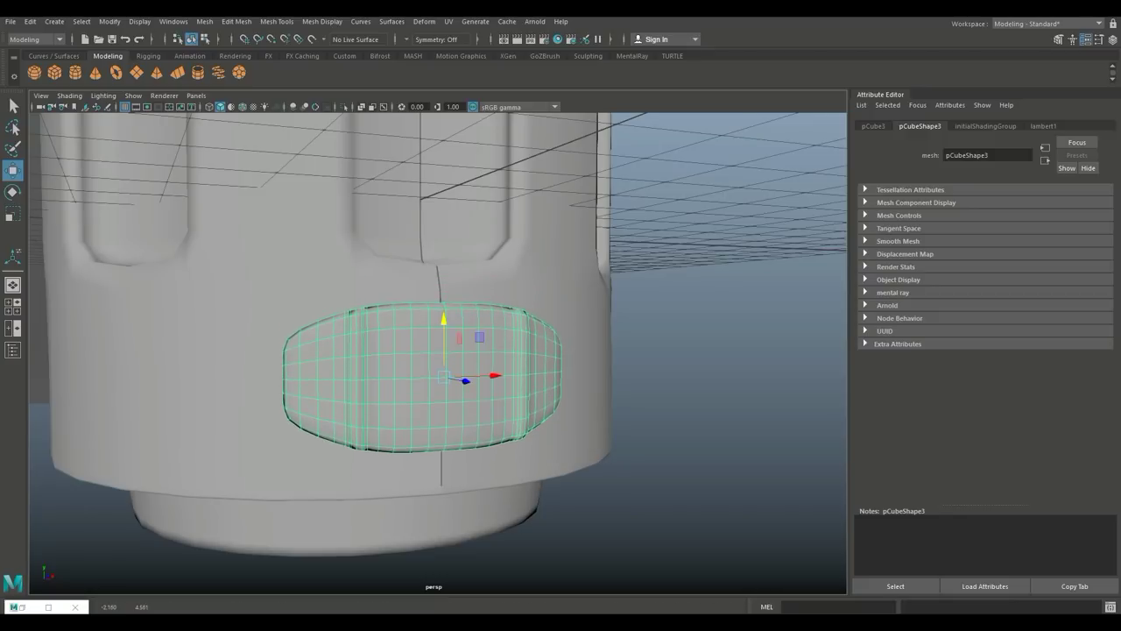
left_click(692, 377)
- Create a polygon cube and move it out in front of the thermos
scroll(561, 368, "down", 8)
left_click_drag(560, 350, 412, 385, "alt")
middle_click_drag(438, 359, 311, 461, "alt")
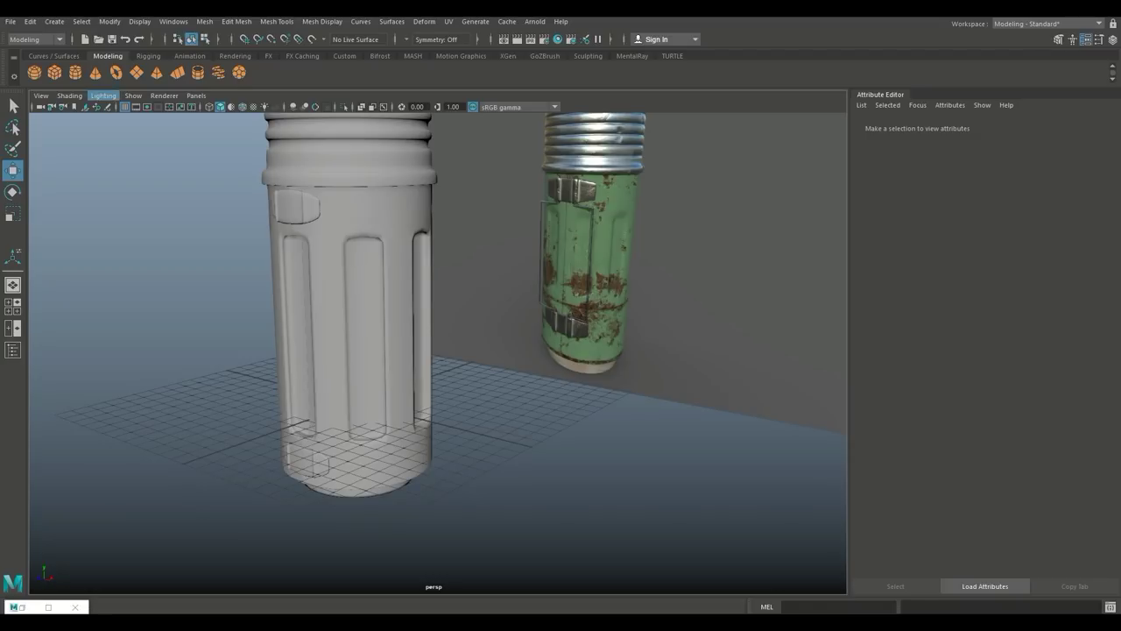
left_click(54, 72)
scroll(356, 377, "down", 5)
left_click_drag(356, 377, 561, 386, "alt")
left_click_drag(447, 425, 565, 477)
- Scale the cube into a very thin, tall vertical bar
key("r")
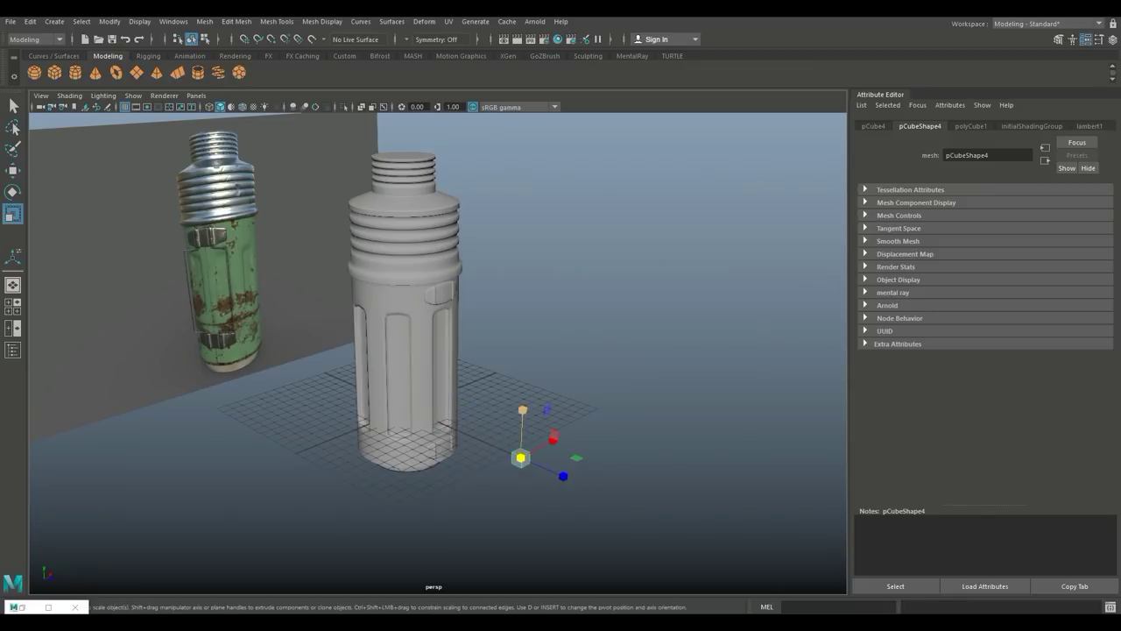
left_click_drag(523, 410, 525, 194)
left_click_drag(523, 410, 526, 356)
mouse_move(521, 458)
left_mouse_down()
mouse_move(457, 458)
mouse_move(537, 457)
mouse_move(513, 457)
left_mouse_up()
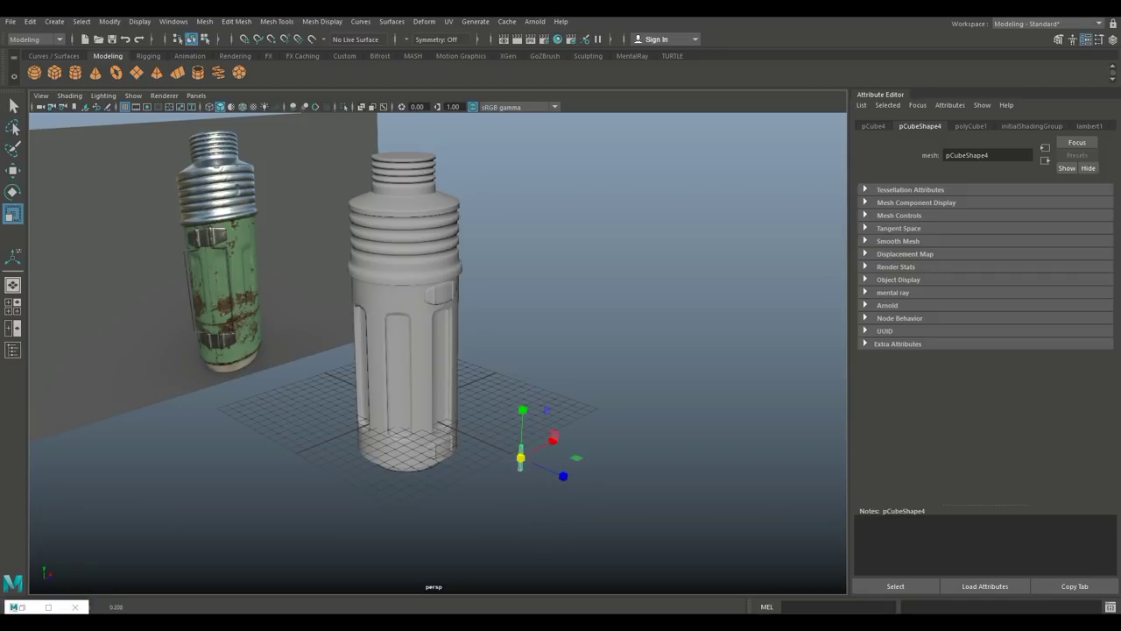
left_click_drag(523, 410, 529, 249)
left_click_drag(523, 410, 524, 394)
- In the front view, select the reference image plane and hide it
key("space")
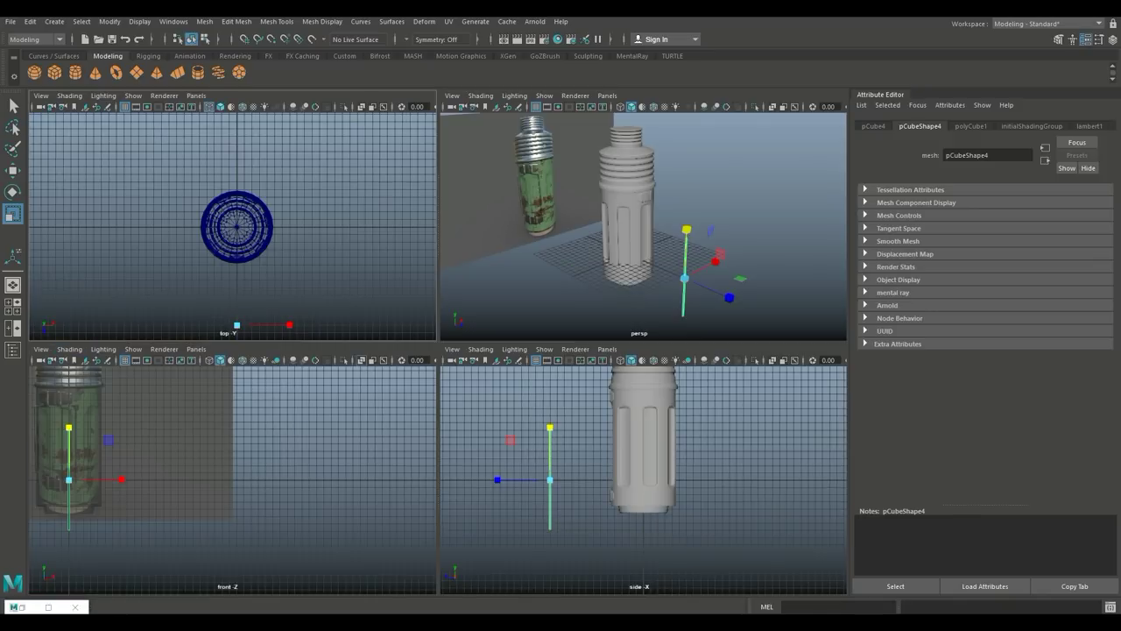
key("space")
middle_click_drag(228, 385, 445, 425, "alt")
scroll(445, 425, "up", 1)
scroll(438, 353, "up", 1)
left_click(341, 298)
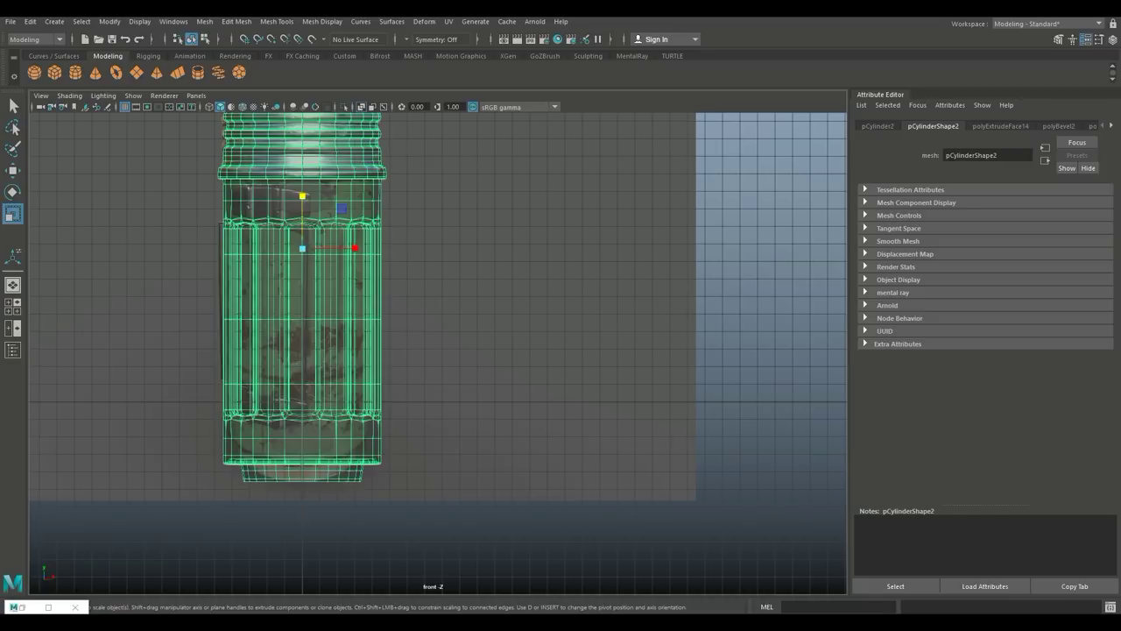
left_click_drag(742, 446, 668, 523)
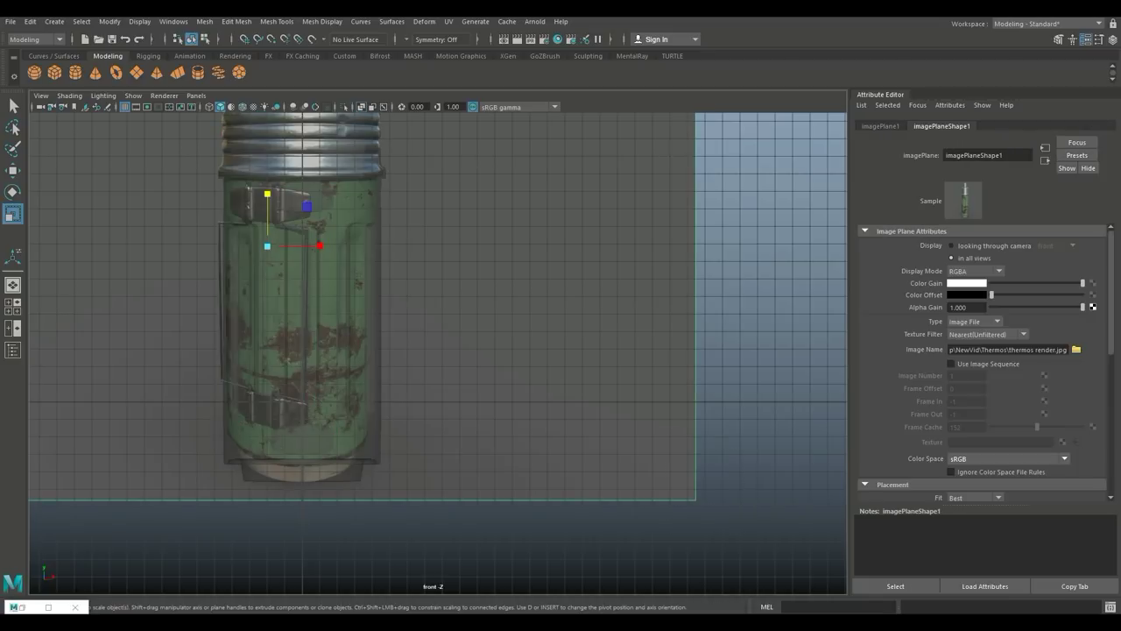
key("h")
- Raise the thin bar between the two clasp plates and shift it along X to between the central and right recessed panels
scroll(438, 353, "up", 2)
middle_click_drag(350, 342, 508, 362, "alt")
left_click(434, 541)
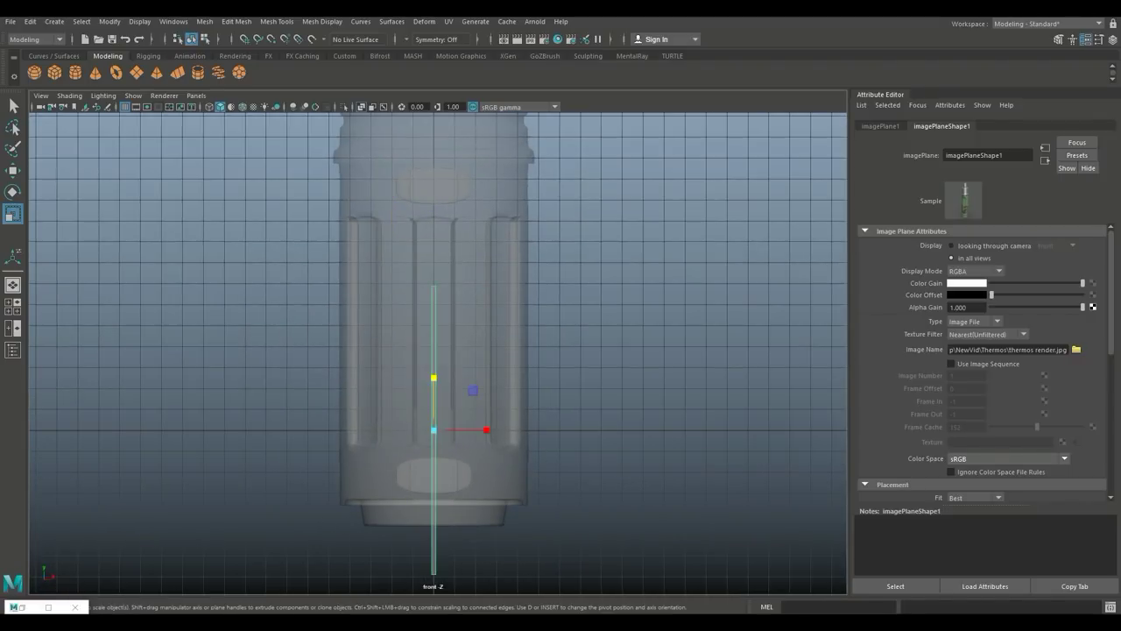
key("w")
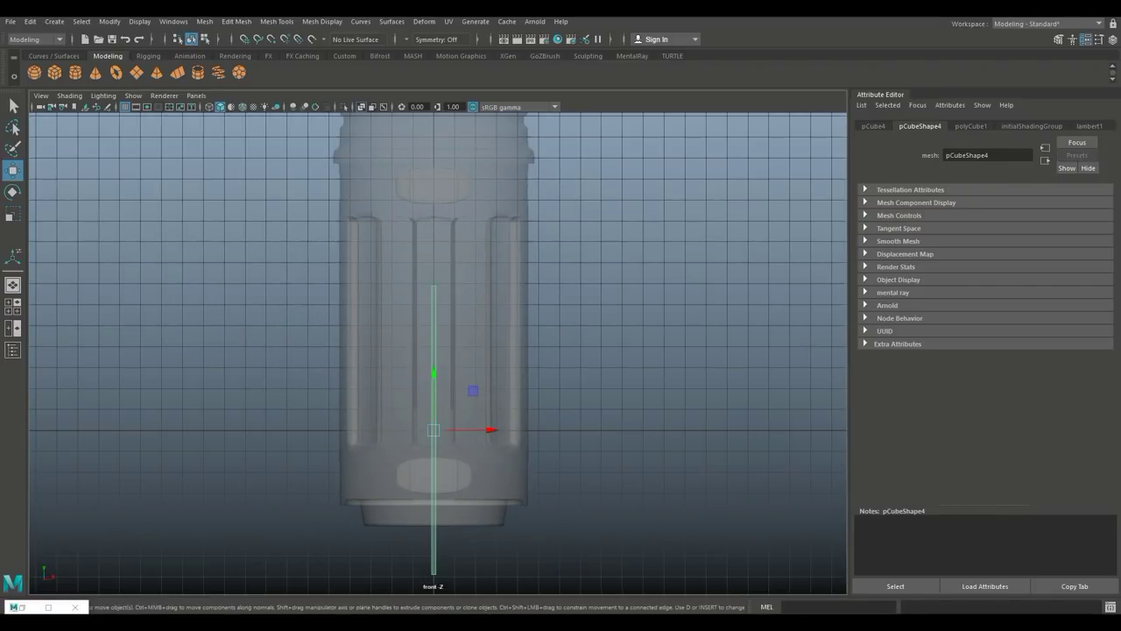
left_click_drag(433, 375, 434, 268)
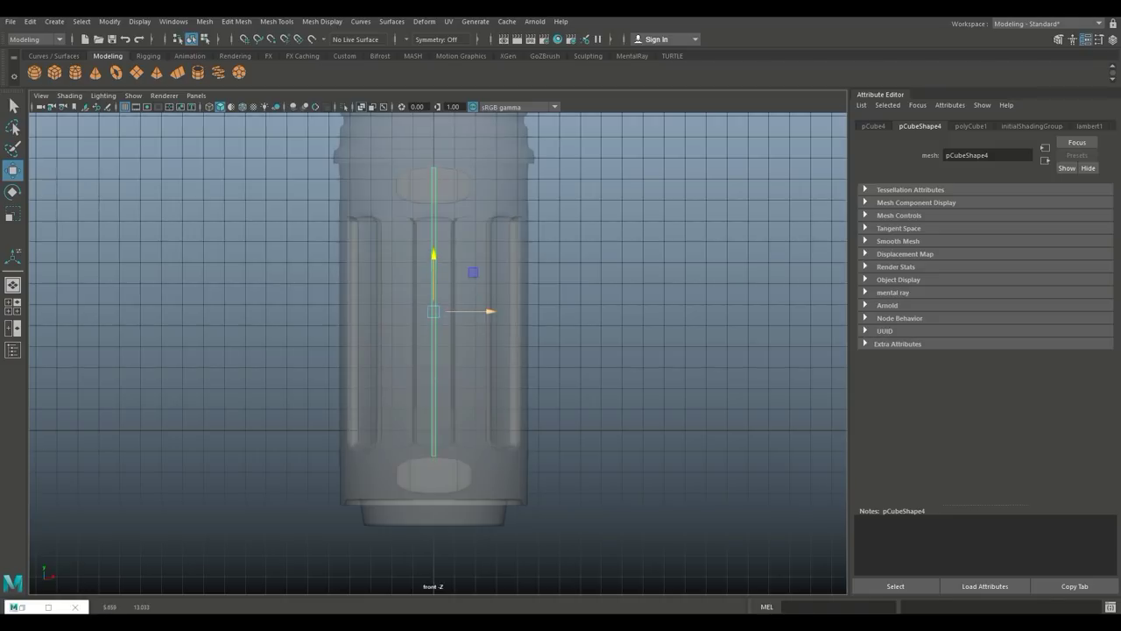
left_click_drag(434, 254, 434, 298)
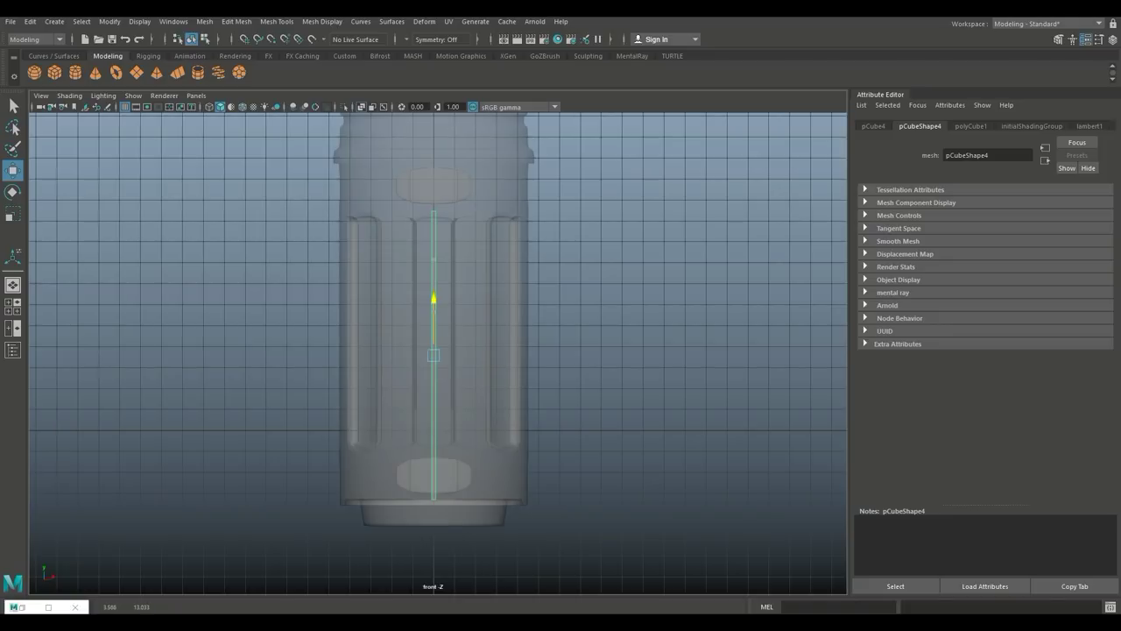
left_click_drag(488, 355, 537, 354)
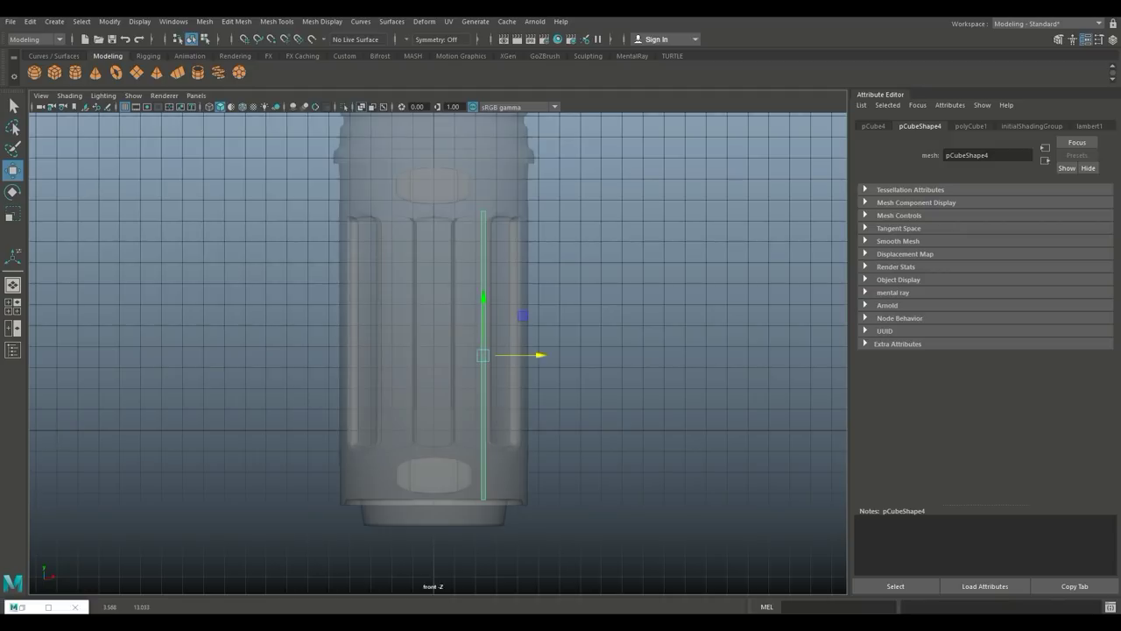
- Shorten the bar by raising its bottom vertices to just below the lower ends of the recessed panels
right_click_drag(483, 273, 426, 273)
left_click_drag(520, 552, 519, 552)
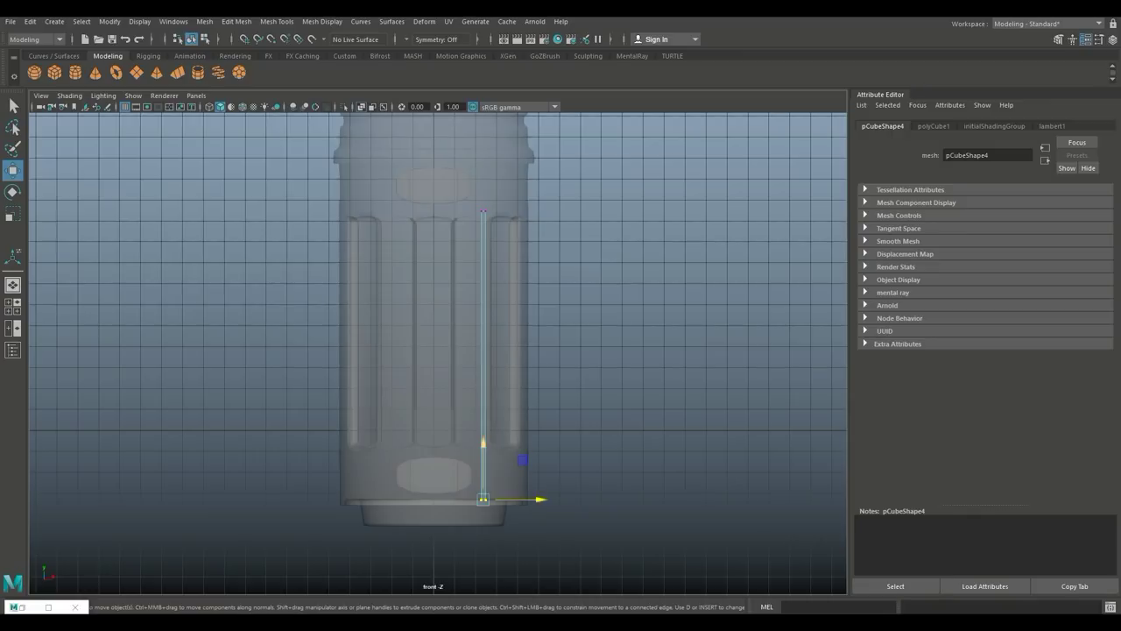
left_click_drag(483, 443, 483, 398)
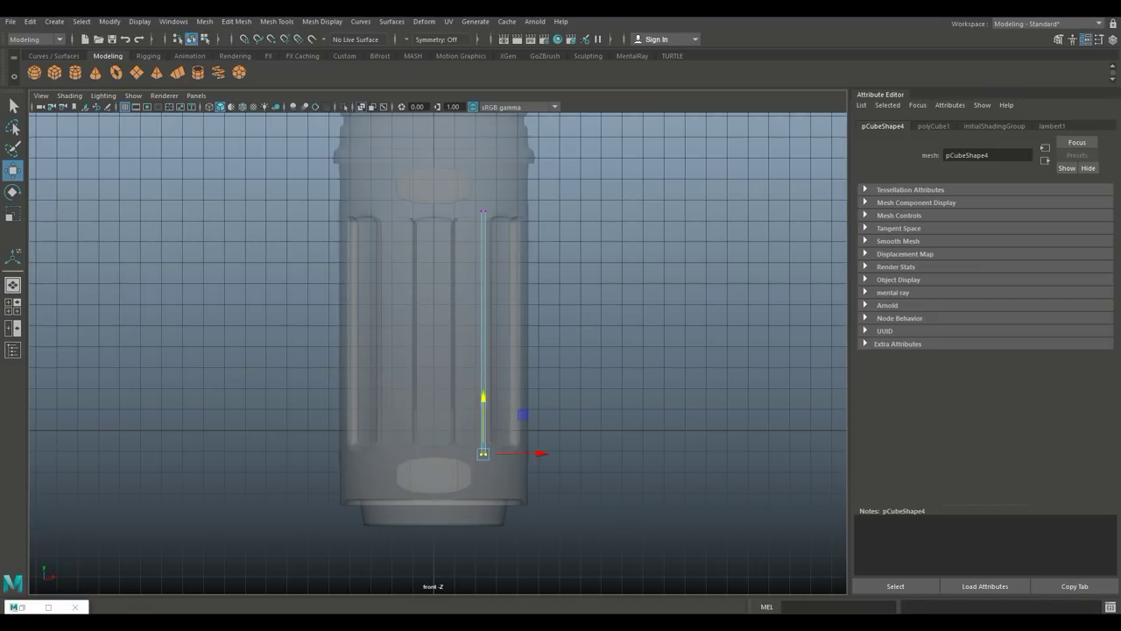
- Insert two edge loops across the bar and scale them apart vertically until they sit close to its ends
left_click(277, 21)
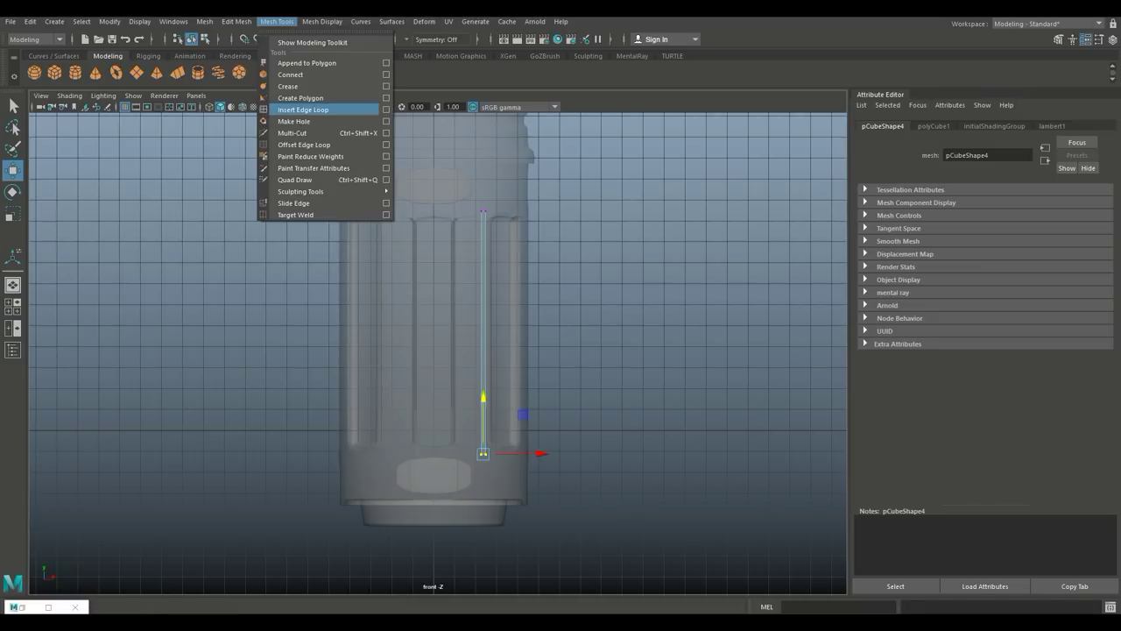
left_click(306, 109)
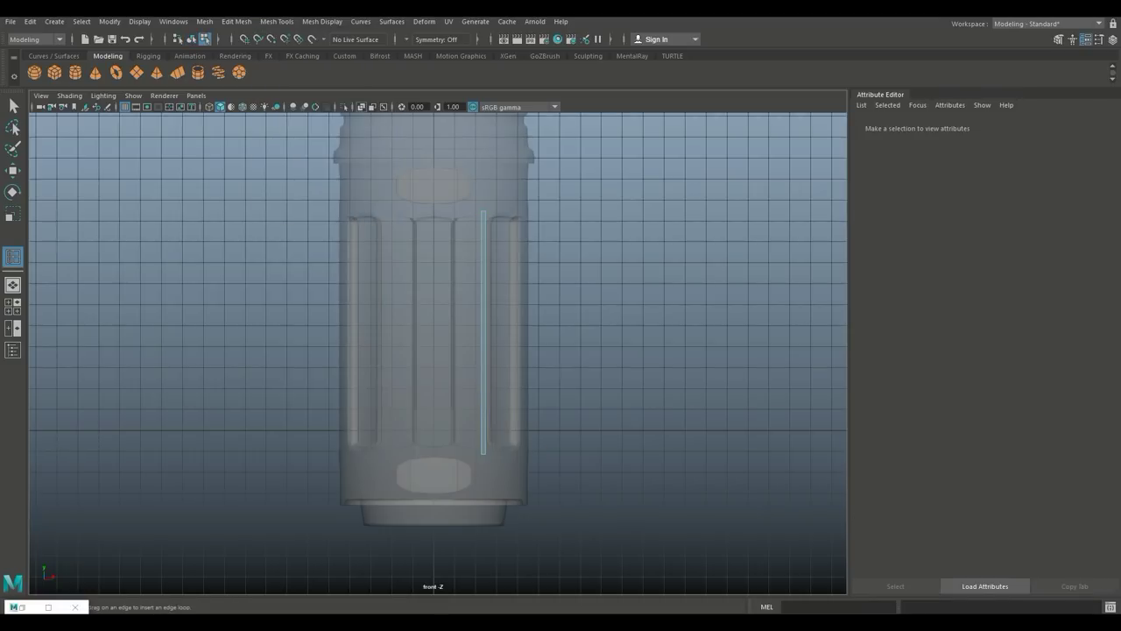
left_click(485, 333)
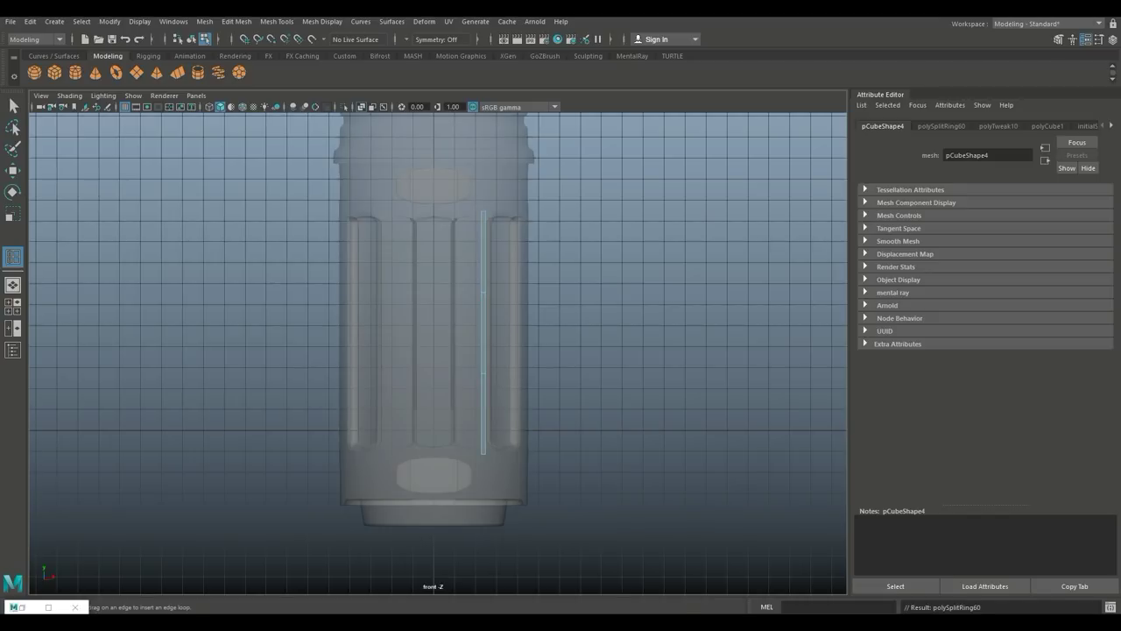
key("r")
left_click_drag(483, 280, 483, 203)
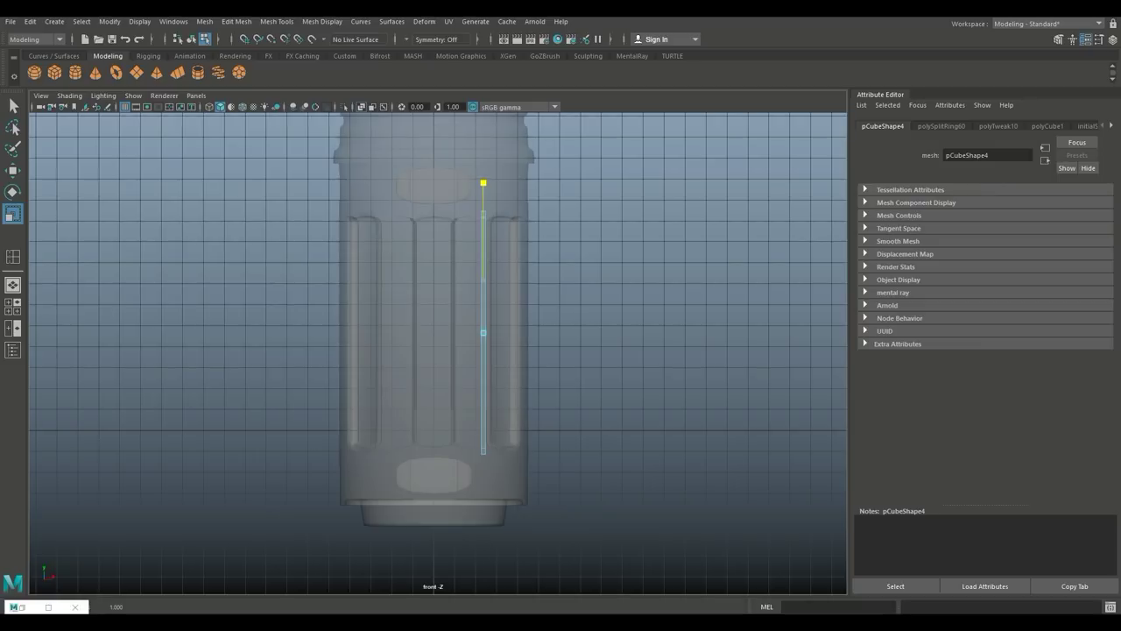
left_click_drag(483, 183, 483, 183)
- Extrude the small inward side faces at the bar's top and bottom along X to form two horizontal arms
key("space")
key("space")
key("f")
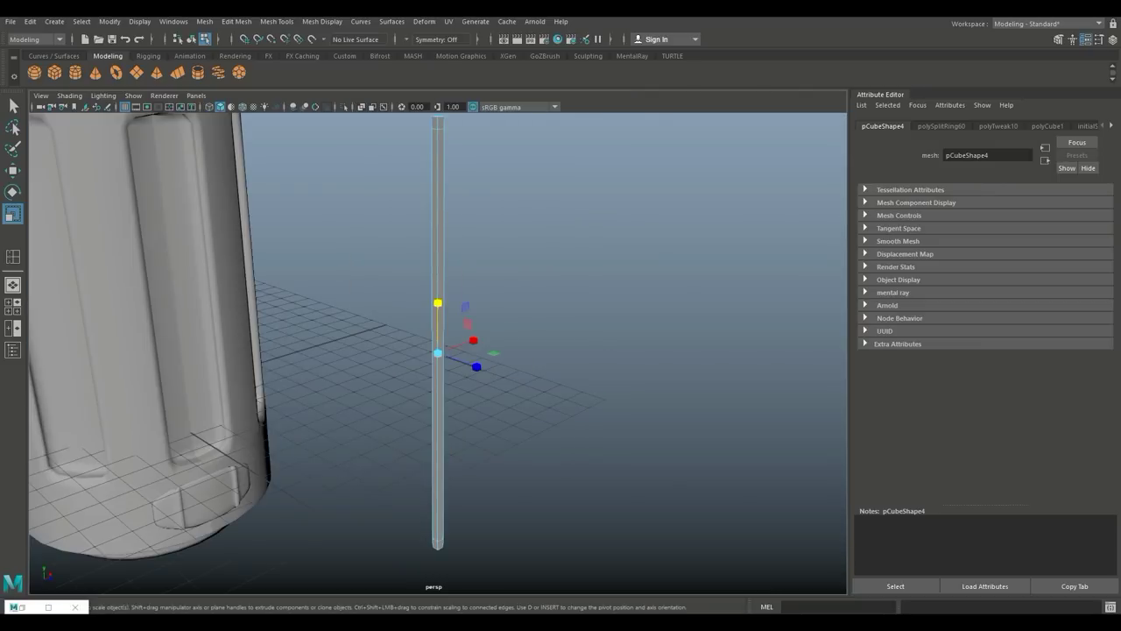
middle_click_drag(438, 353, 444, 496, "alt")
right_click_drag(435, 276, 434, 304)
left_click(441, 281)
middle_click_drag(442, 473, 468, 186, "alt")
left_click(466, 414, "shift")
scroll(466, 414, "down", 3)
left_click_drag(466, 413, 436, 412, "alt")
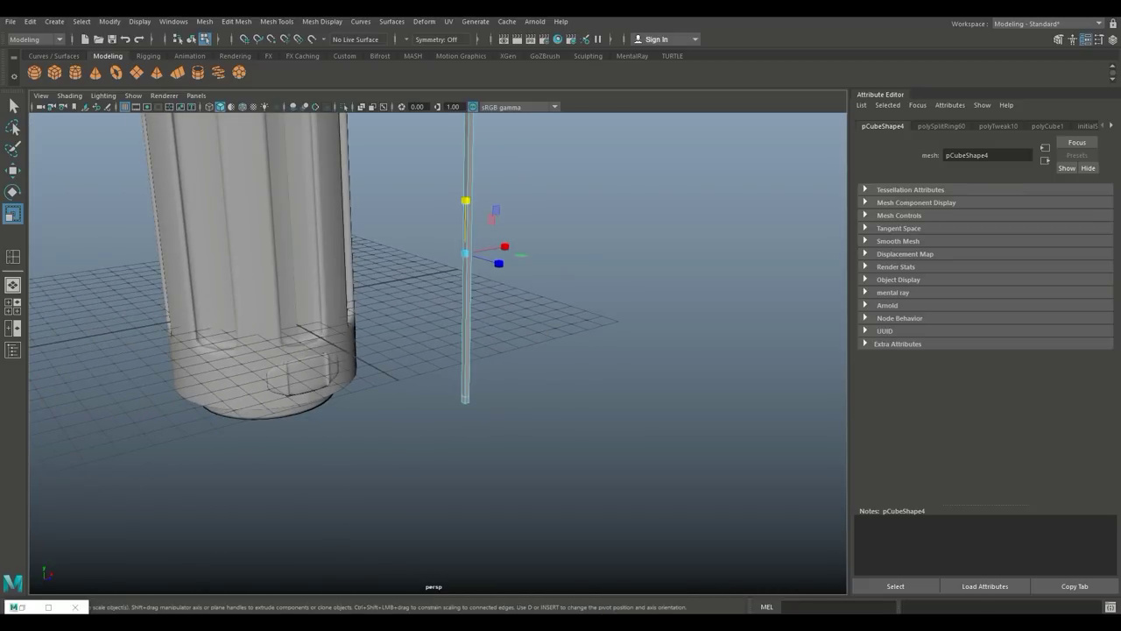
key("ctrl+e")
key("w")
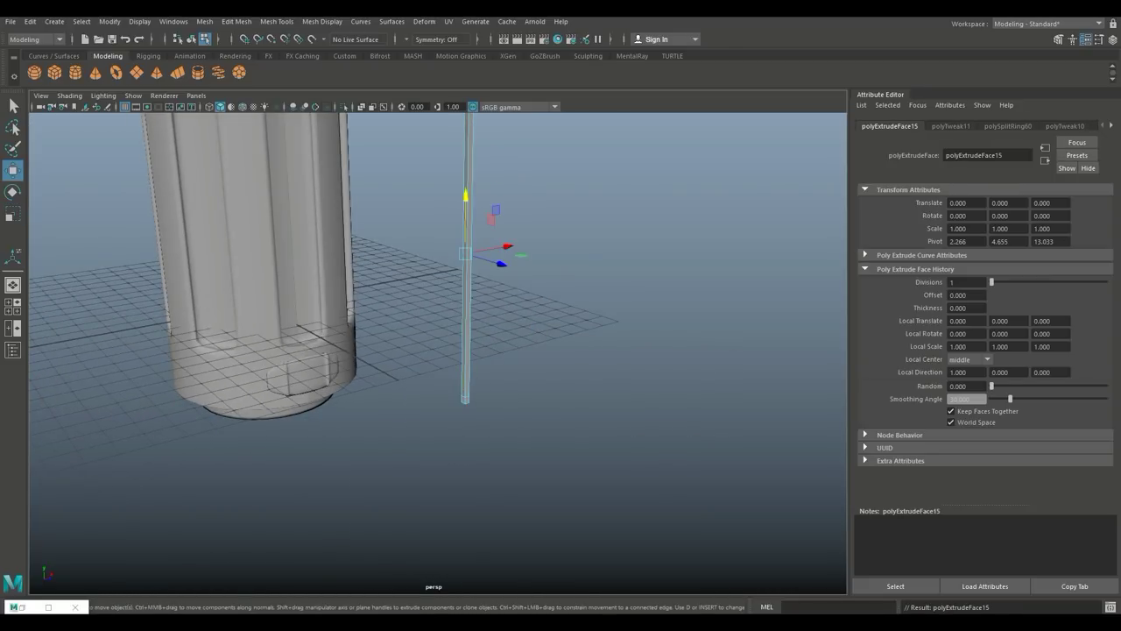
left_click_drag(507, 247, 407, 249)
scroll(466, 263, "down", 4)
middle_click_drag(406, 249, 397, 333, "alt")
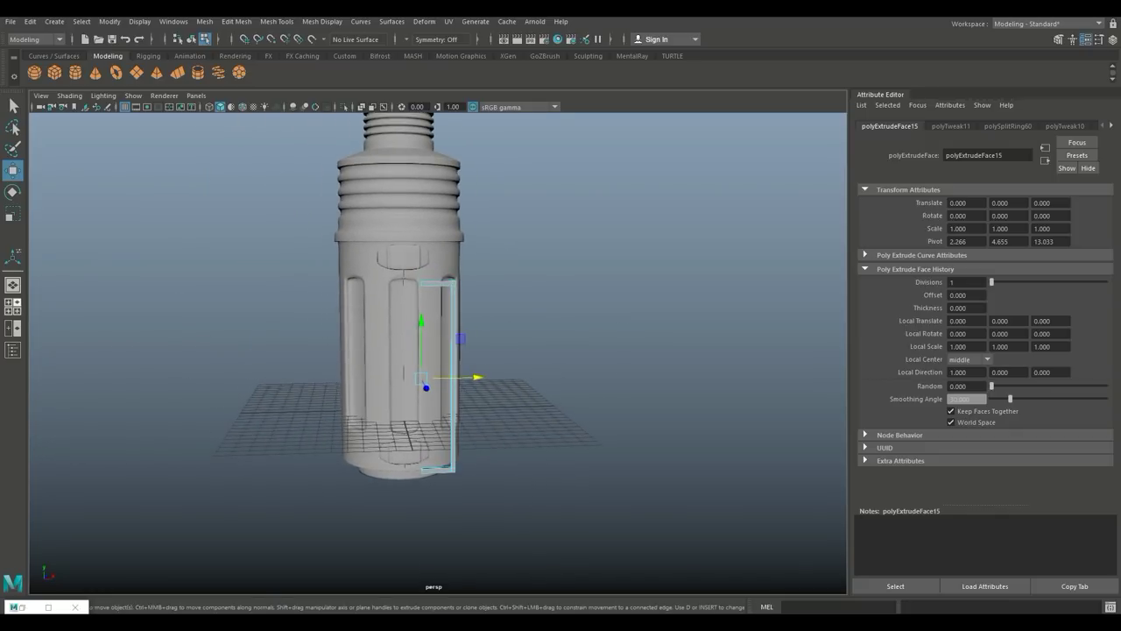
- In the front view, shorten the two arms so they end at the edge of the central recessed panel
key("space")
key("space")
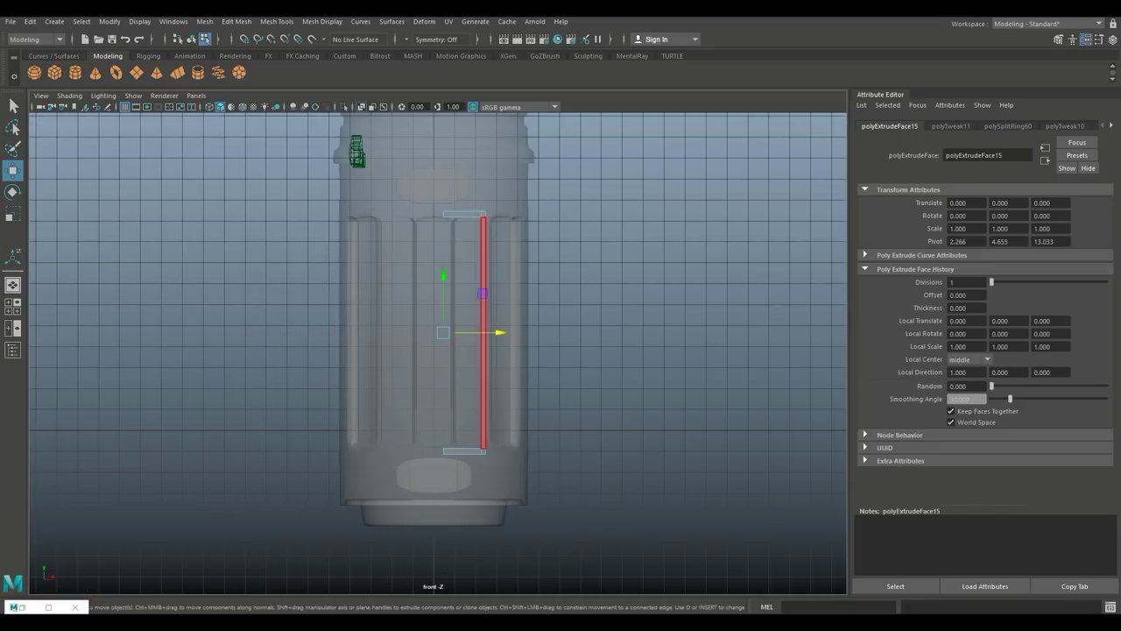
left_click_drag(491, 332, 502, 332)
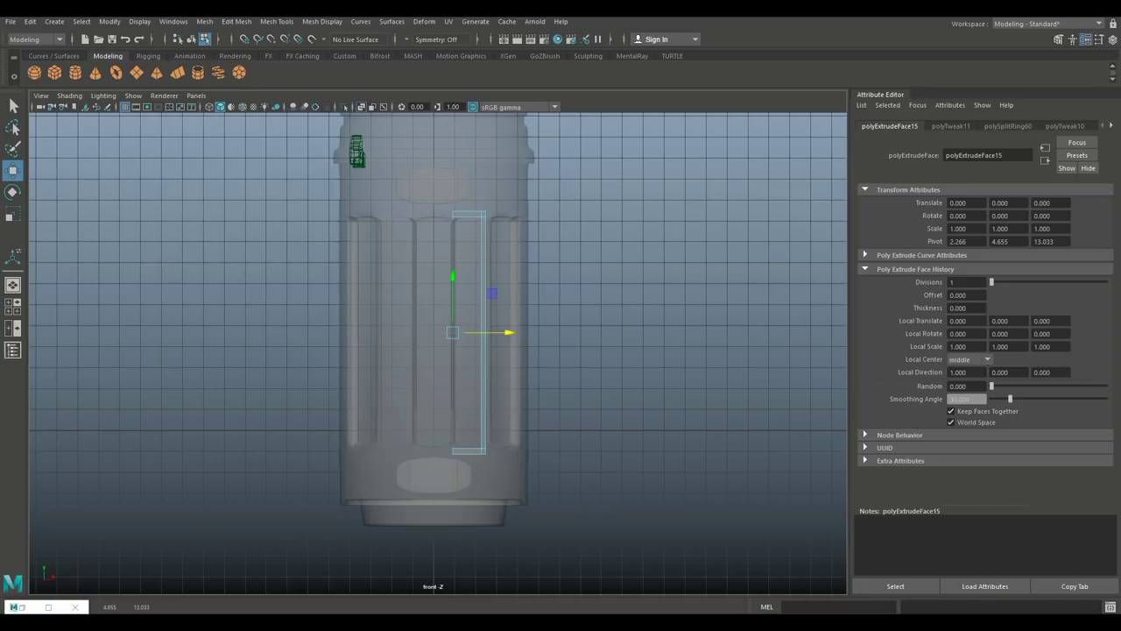
- With Insert Edge Loop set to equal distance from edge, add one loop near the free end of each arm
left_click(13, 307)
key("space")
left_click_drag(604, 254, 637, 351, "alt")
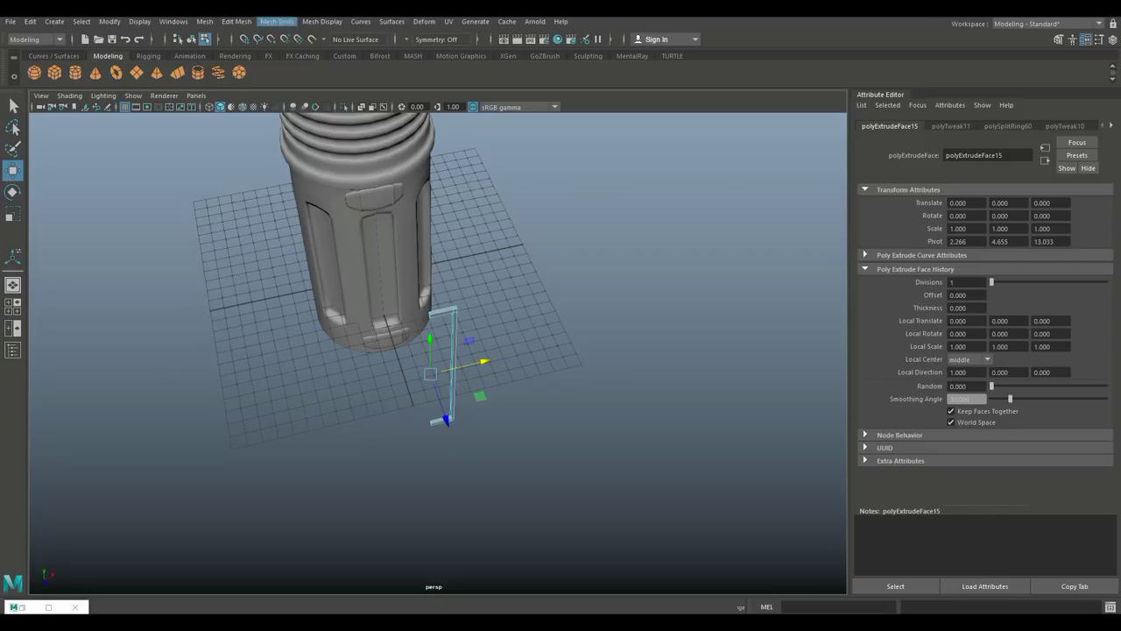
left_click(236, 21)
mouse_move(276, 21)
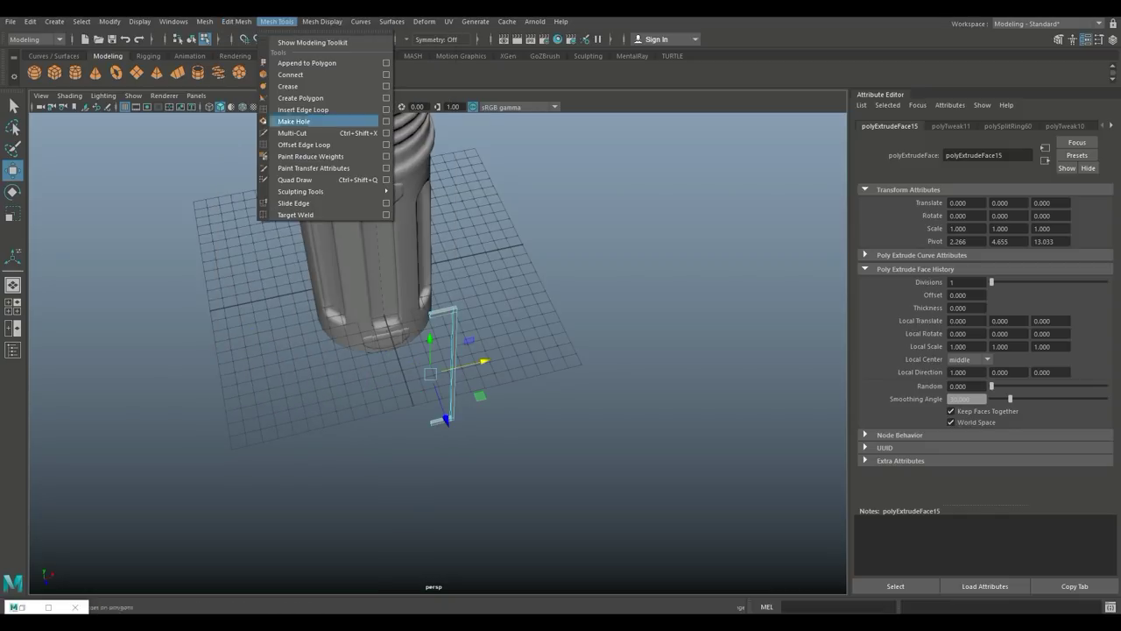
left_click(304, 110)
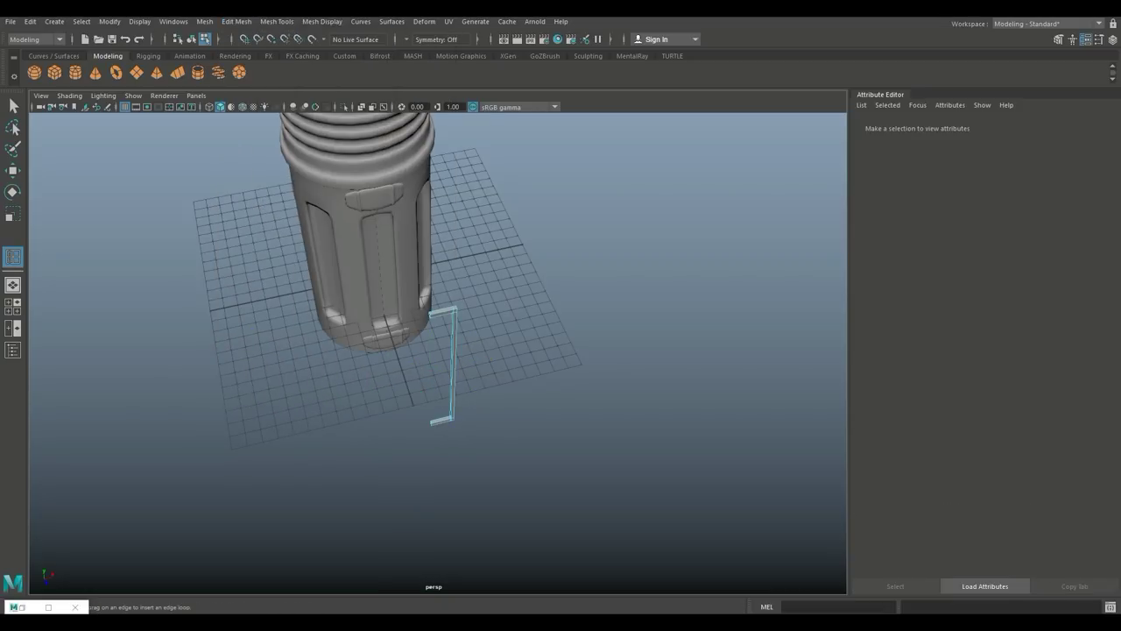
left_click(48, 607)
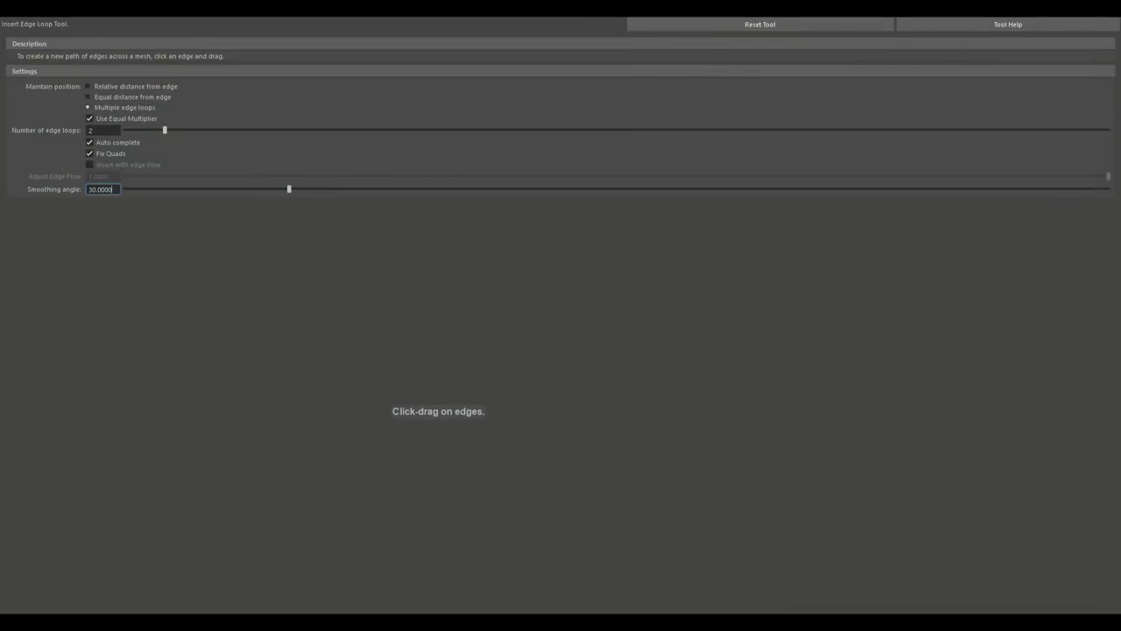
left_click(87, 97)
left_click(1054, 9)
scroll(438, 353, "up", 5)
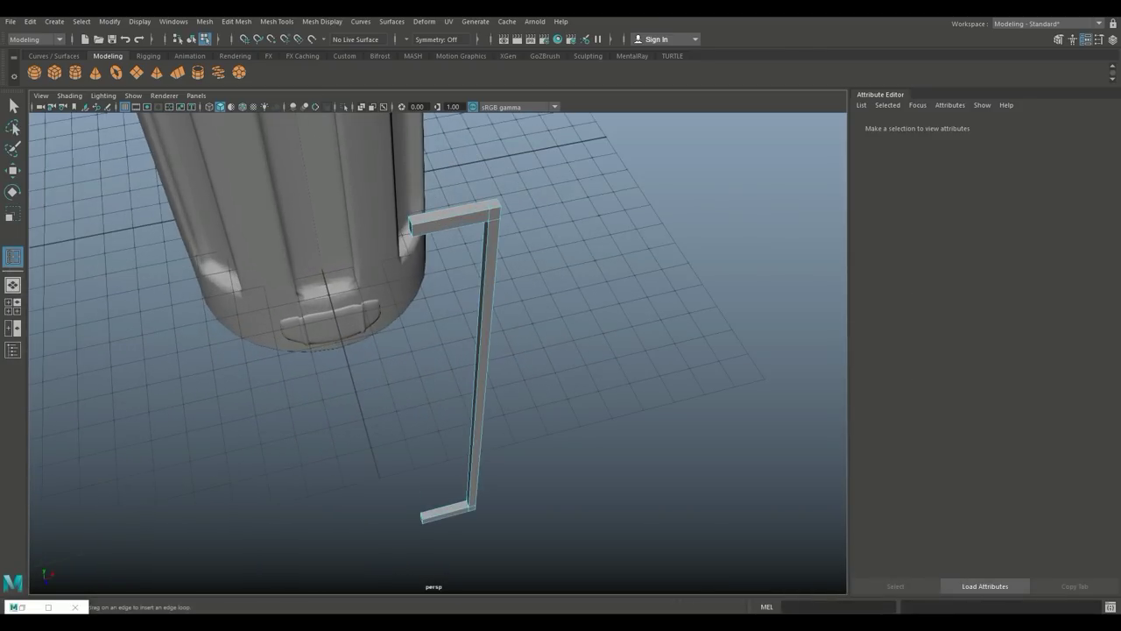
left_click(423, 225)
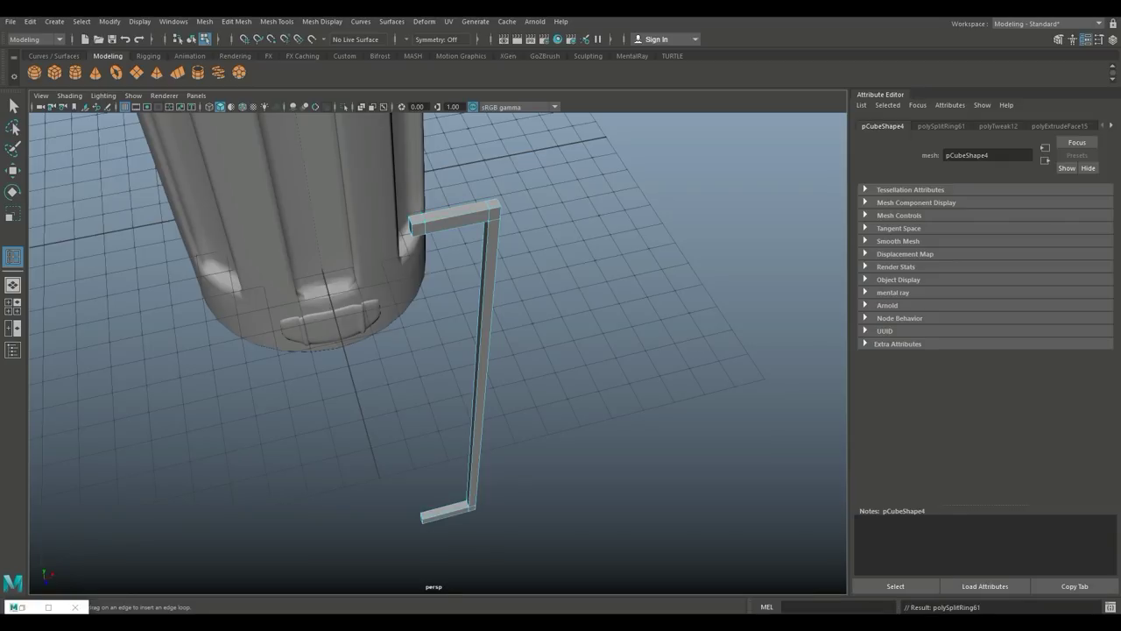
left_click_drag(438, 376, 398, 145, "alt")
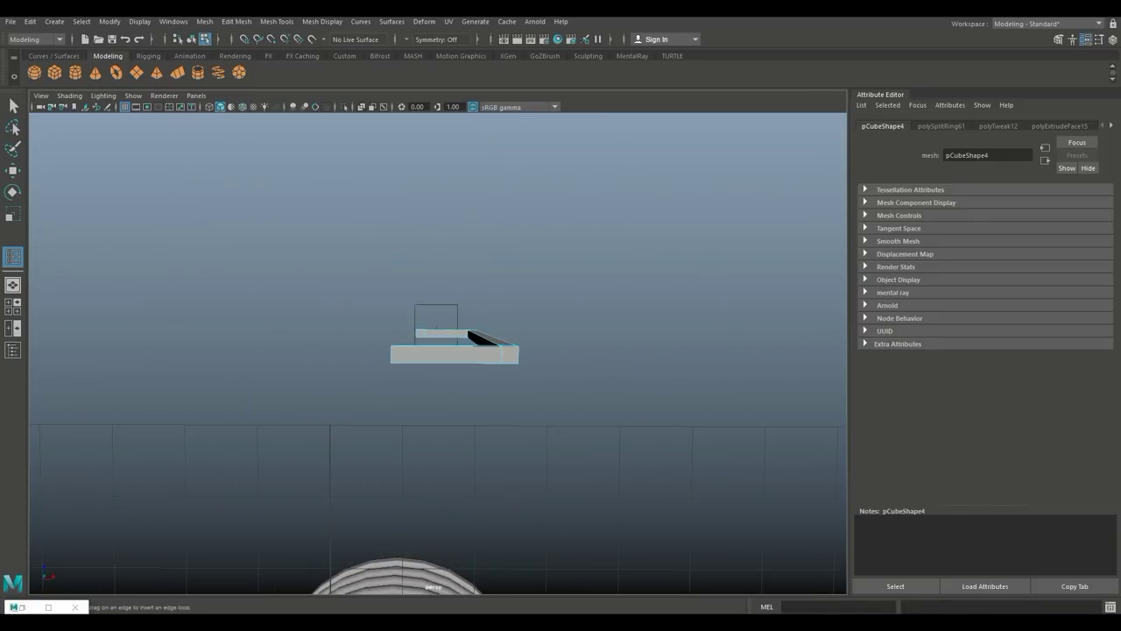
left_click(407, 358)
- Extrude the upper arm's top end face and the lower arm's bottom end face, scaling them apart vertically into short tabs
key("q")
right_click_drag(400, 347, 397, 305)
left_click(399, 355)
left_click_drag(412, 342, 420, 503, "alt")
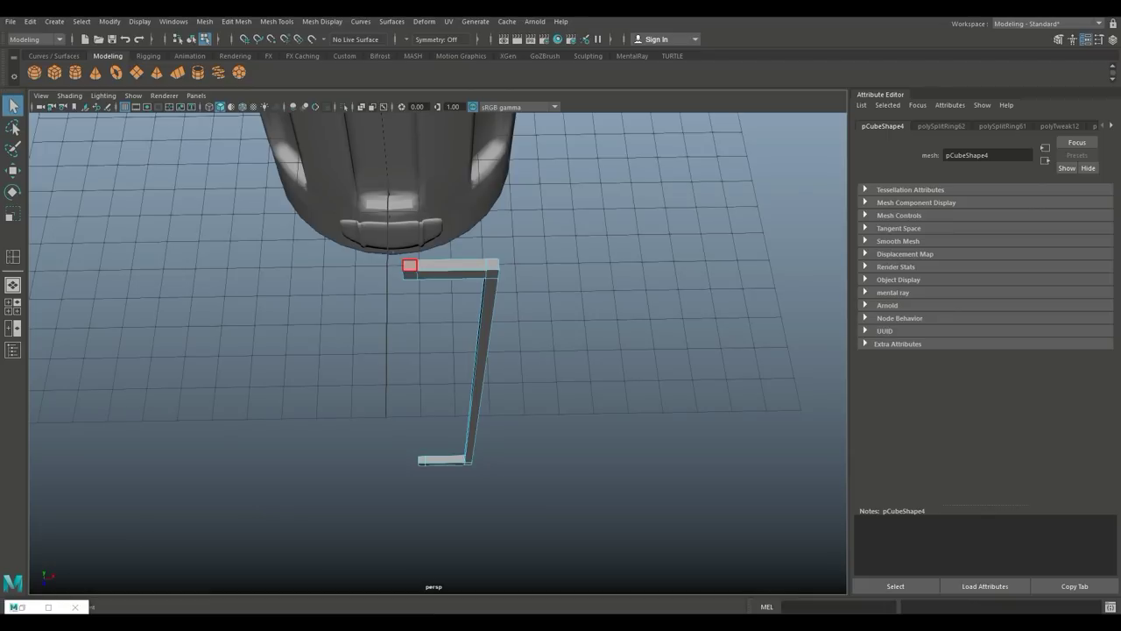
scroll(450, 274, "down", 3)
key("ctrl+e")
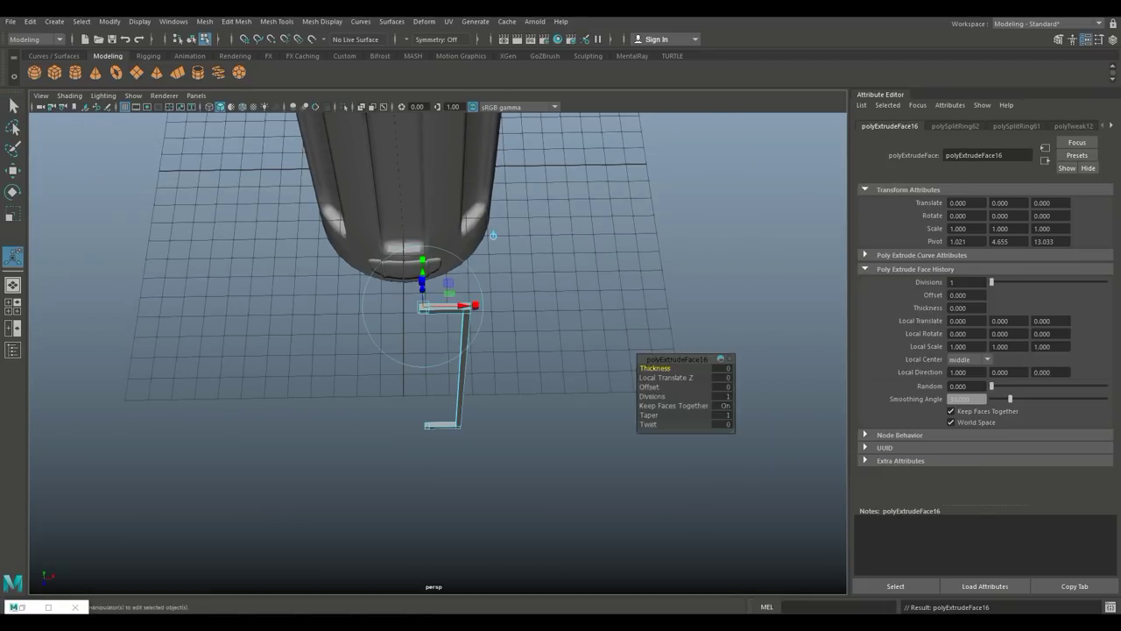
key("r")
left_click_drag(451, 368, 561, 240, "alt")
left_click_drag(432, 341, 432, 332)
- Return the bracket to object mode and move it back along Z against the front of the thermos
left_click_drag(516, 307, 447, 333, "alt")
right_click_drag(447, 233, 505, 215)
left_click_drag(478, 262, 604, 284, "alt")
key("w")
left_click_drag(501, 414, 326, 368)
left_click_drag(319, 366, 316, 365)
key("f")
scroll(438, 353, "down", 4)
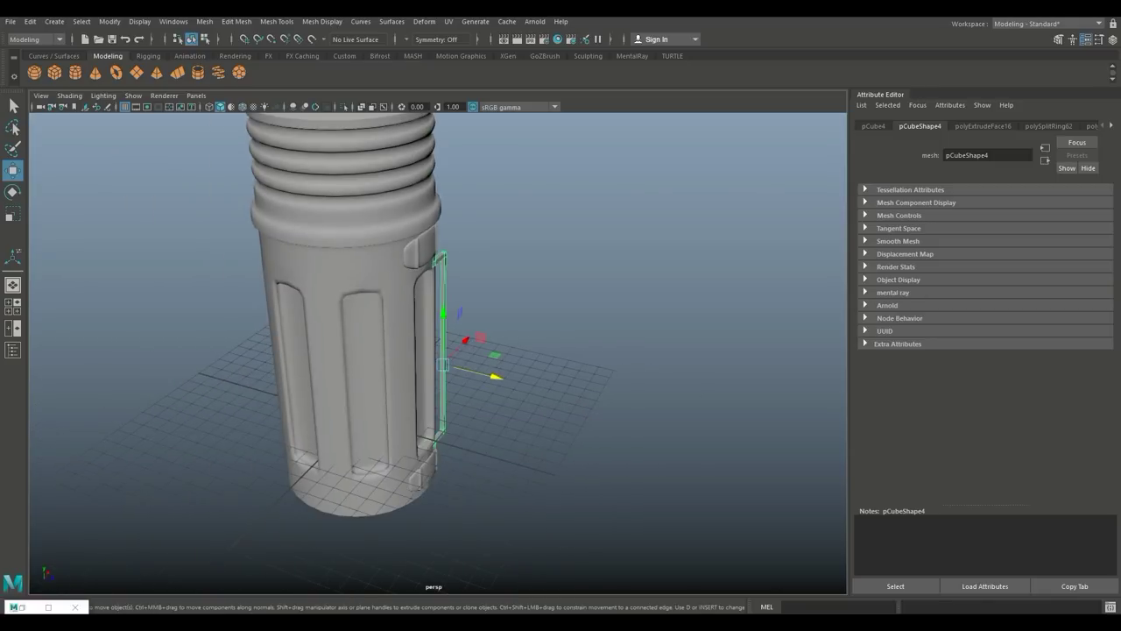
key("f")
left_click_drag(438, 353, 351, 342, "alt")
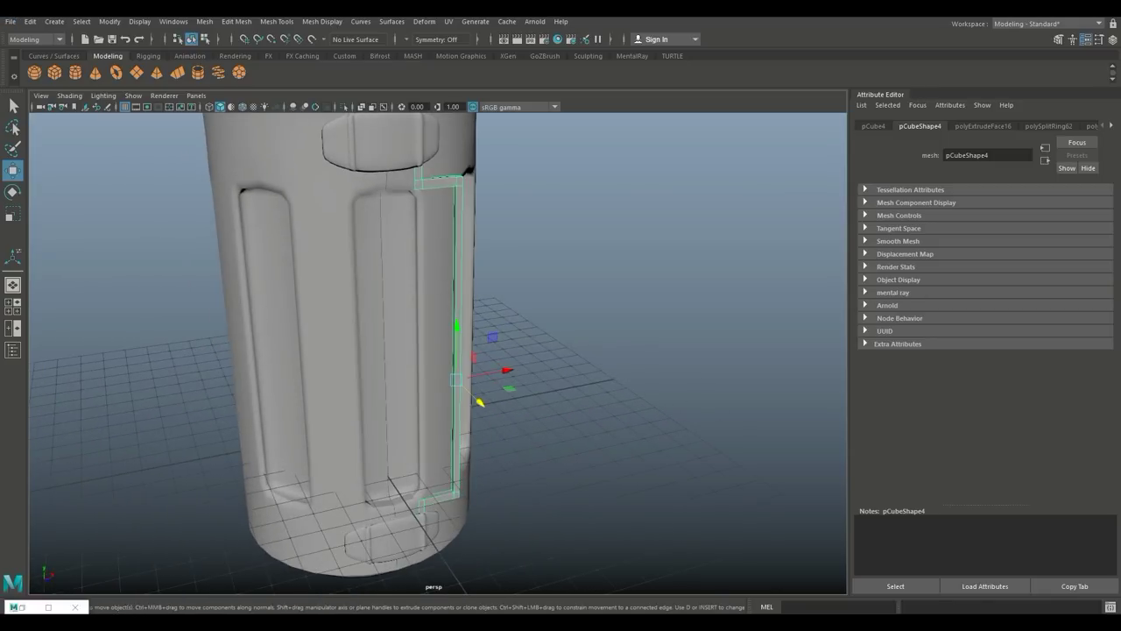
- Preview the bracket with smoothing and return it to the unsmoothed display
key("3")
scroll(438, 353, "up", 4)
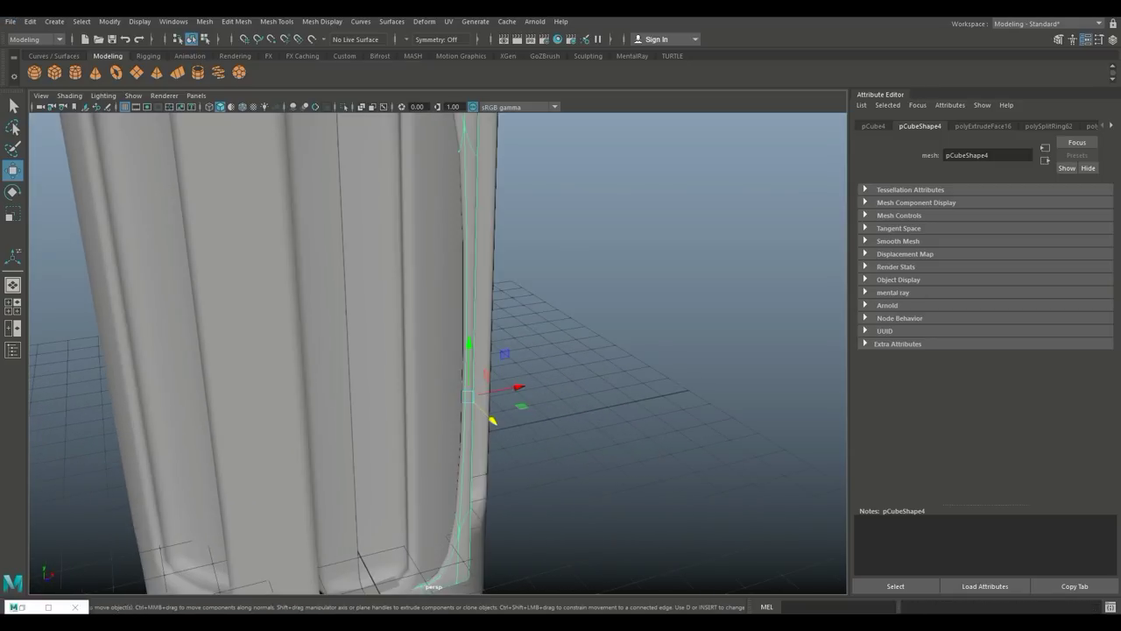
left_click_drag(468, 397, 408, 389, "alt")
middle_click_drag(408, 390, 448, 445, "alt")
key("1")
key("1")
- Push the bracket slightly further along Z into the thermos body
scroll(438, 353, "down", 4)
scroll(438, 353, "up", 3)
left_click_drag(449, 445, 606, 459, "alt")
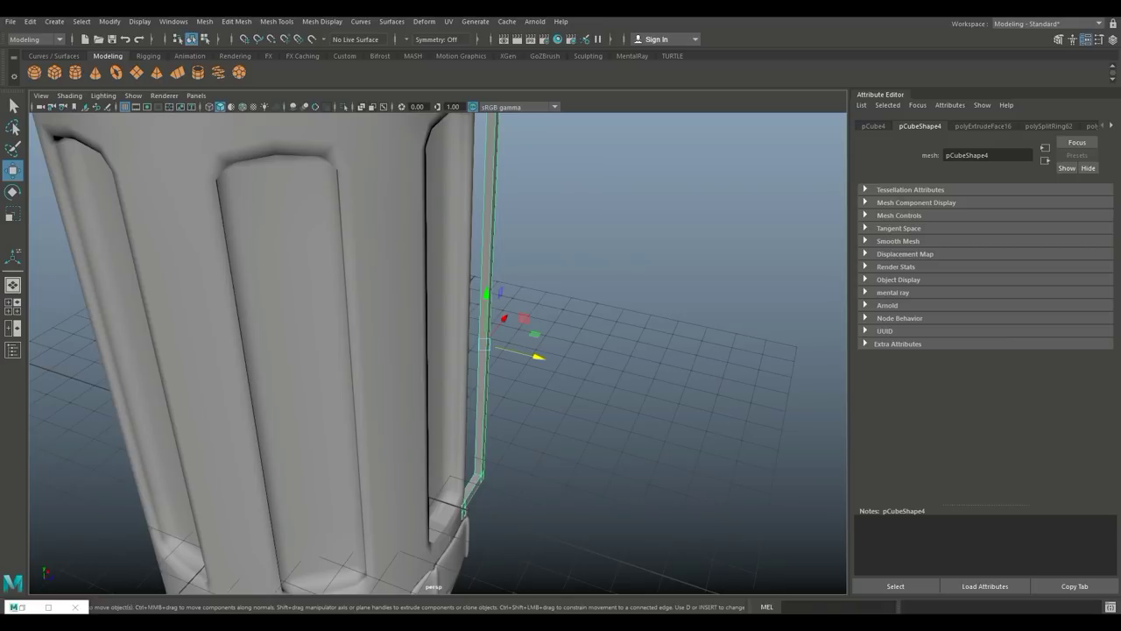
left_click_drag(538, 356, 419, 345)
scroll(542, 357, "down", 3)
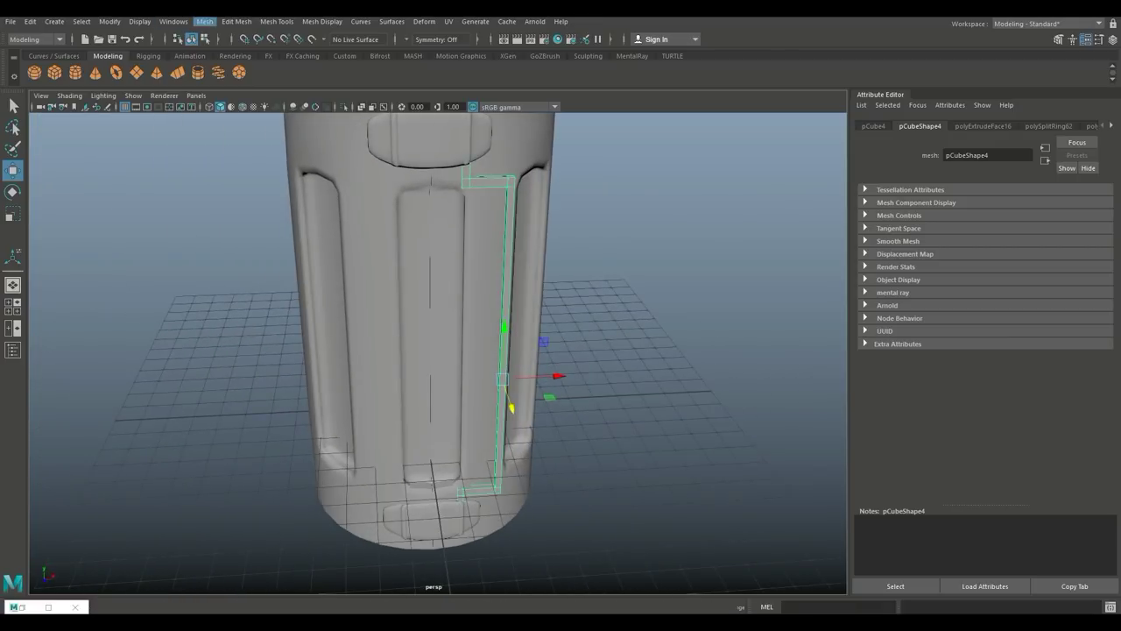
left_click(237, 22)
mouse_move(277, 22)
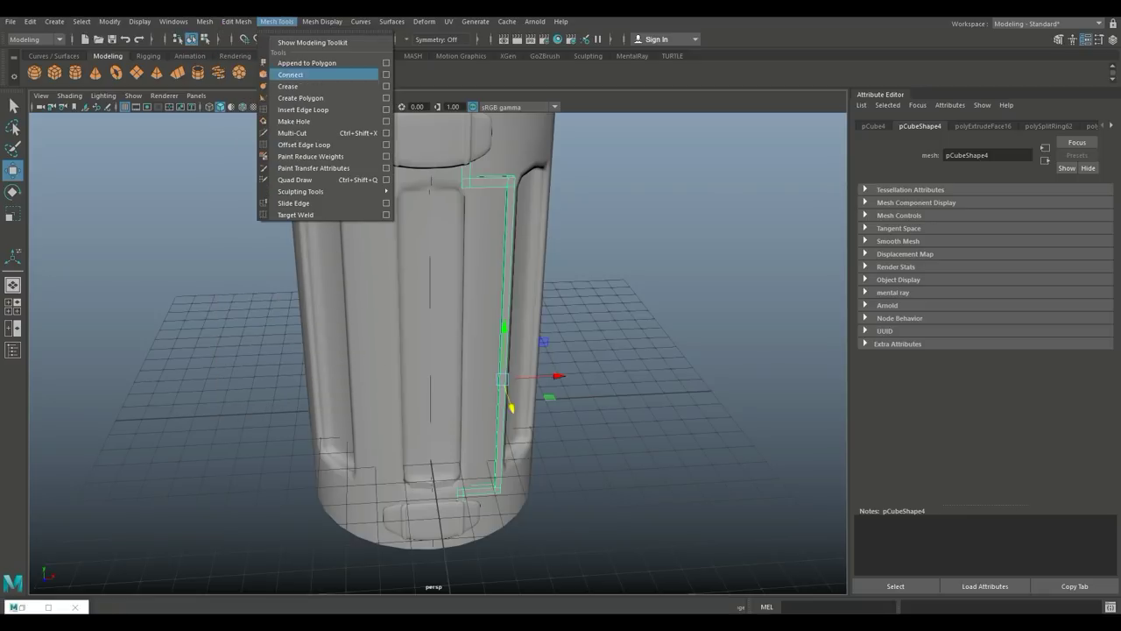
left_click(303, 109)
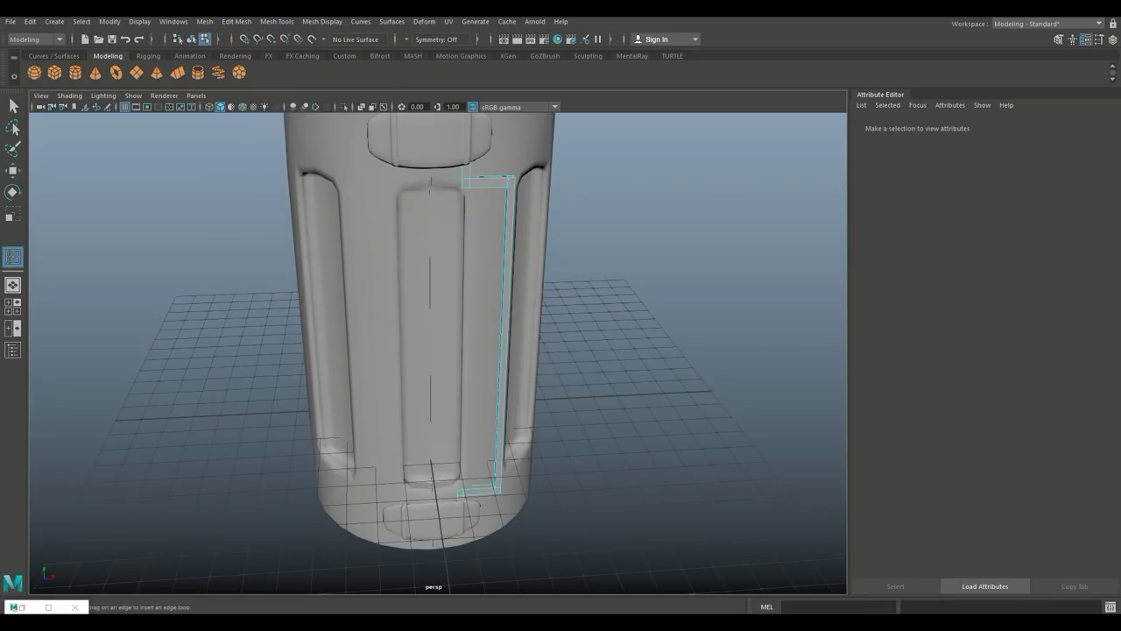
scroll(490, 281, "up", 3)
middle_click_drag(491, 280, 567, 523, "alt")
scroll(526, 350, "up", 5)
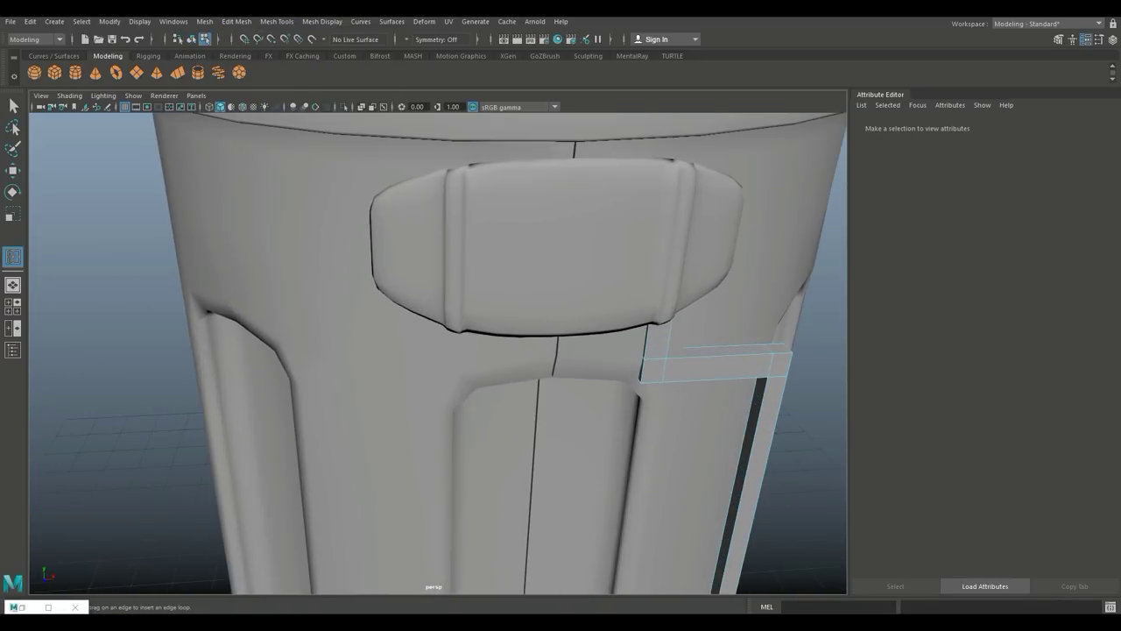
middle_click_drag(613, 350, 402, 375, "alt")
left_click_drag(526, 368, 377, 382, "alt")
middle_click_drag(438, 376, 515, 242, "alt")
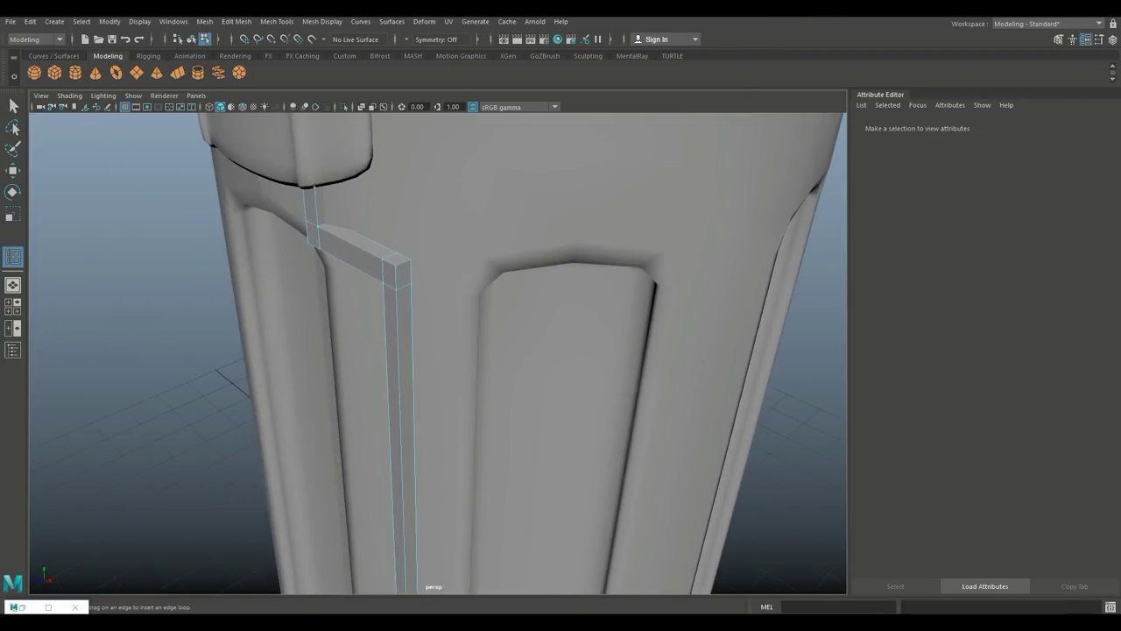
- Return the bracket to object mode and pull it forward along Z, clear of the thermos body
right_click_drag(400, 271, 457, 254)
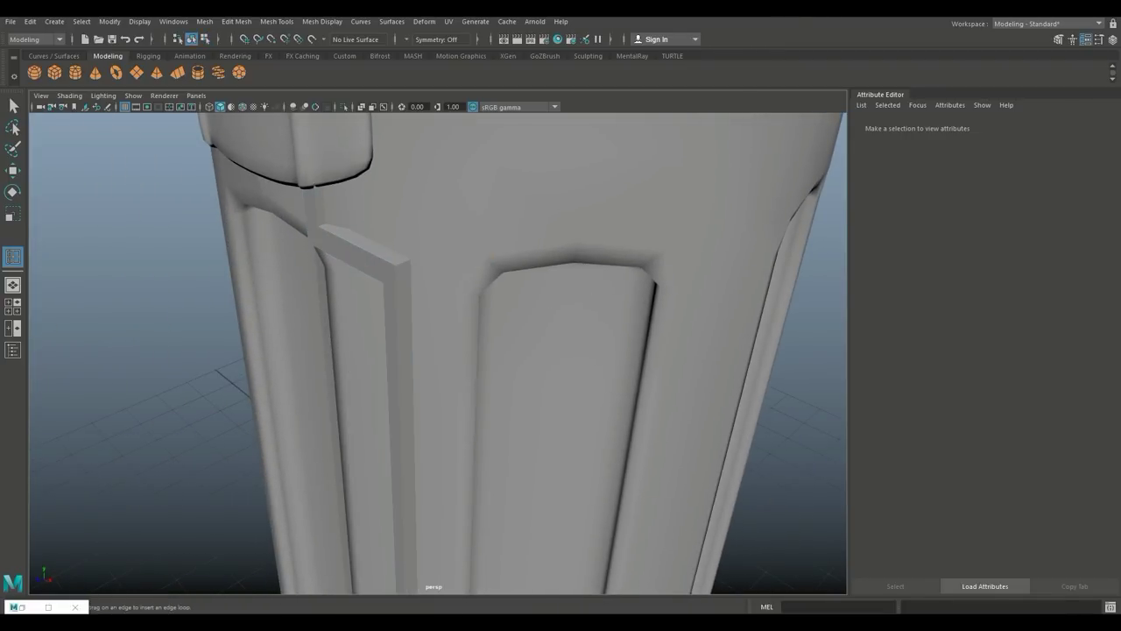
left_click(399, 277)
key("w")
scroll(438, 353, "down", 5)
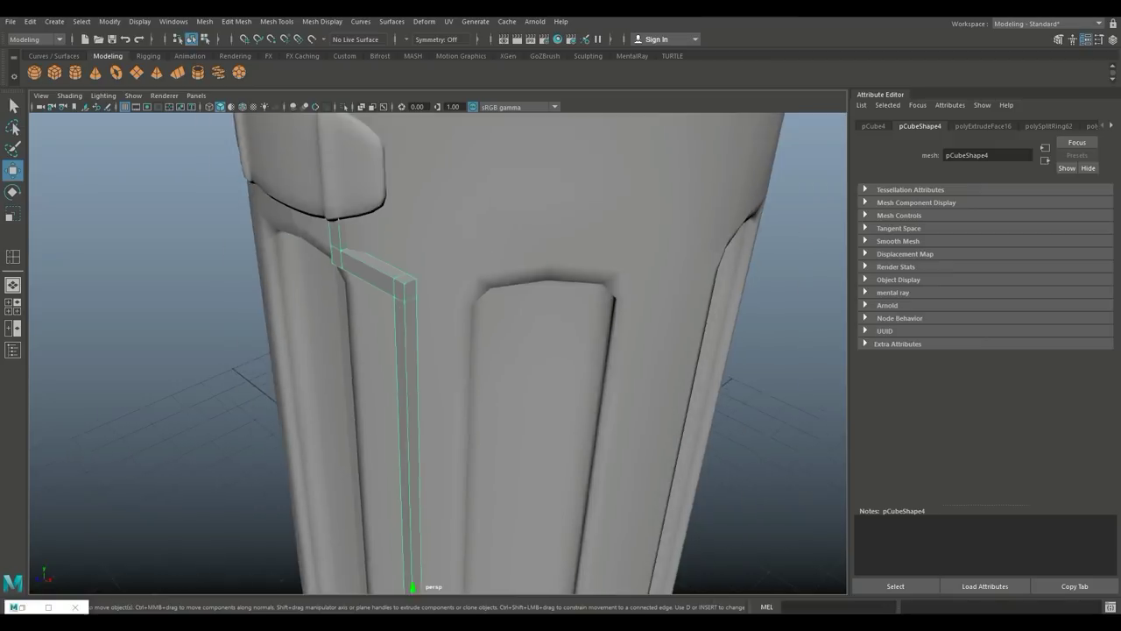
left_click_drag(382, 523, 360, 535)
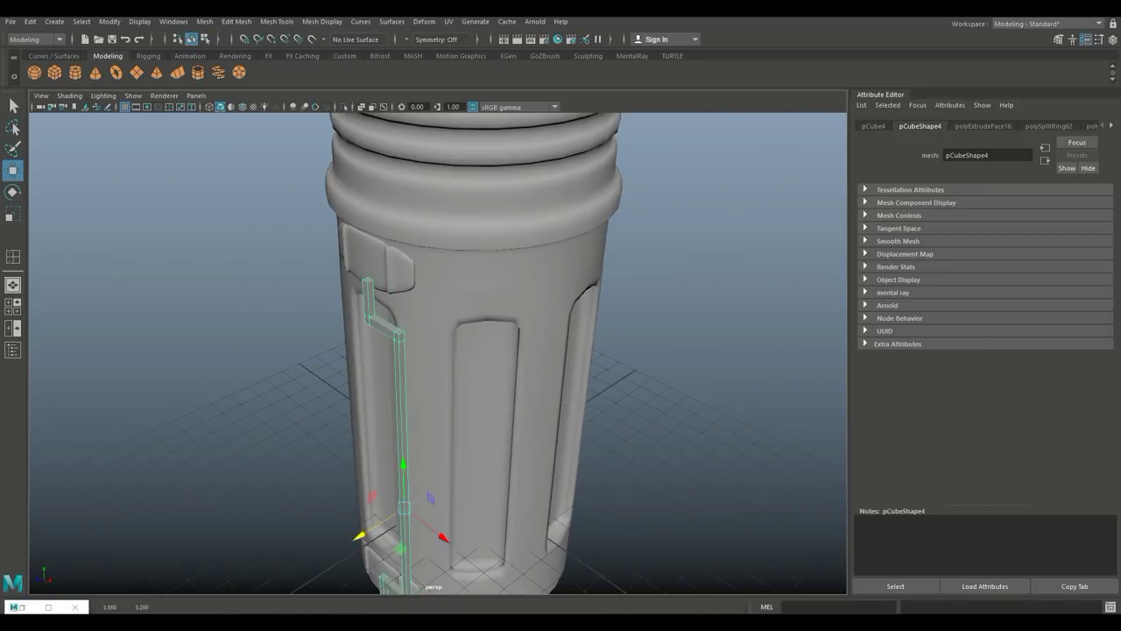
- Insert supporting edge loops on both sides of the bracket's upper tab corner and near the tab's top end
scroll(360, 536, "up", 5)
middle_click_drag(368, 386, 552, 395, "alt")
left_click_drag(552, 394, 692, 355, "alt")
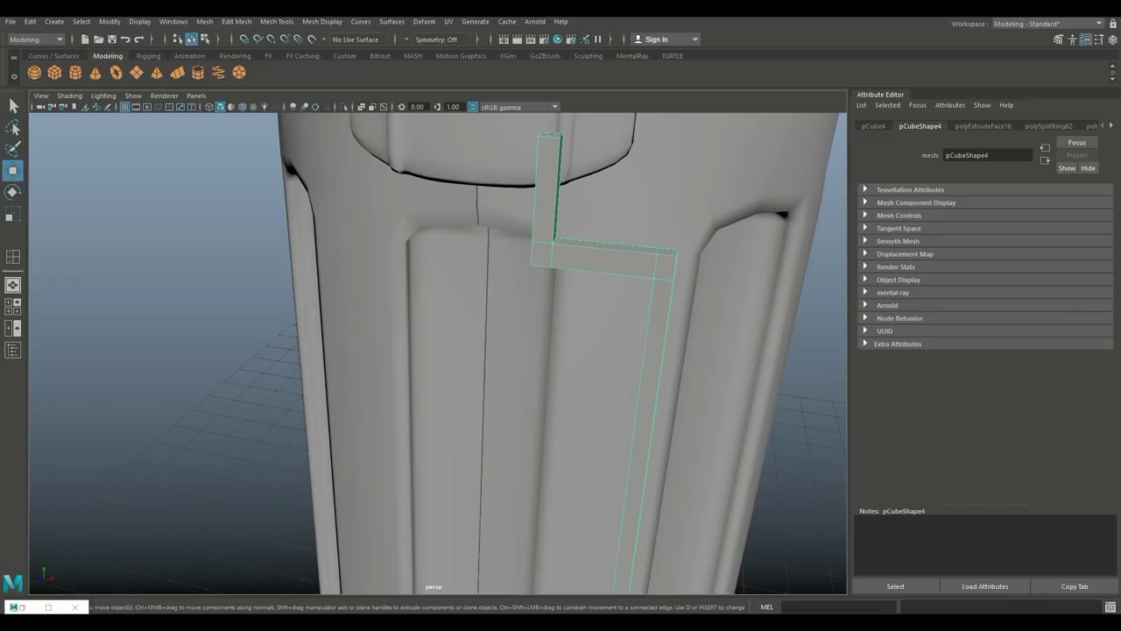
left_click(277, 21)
left_click(298, 121)
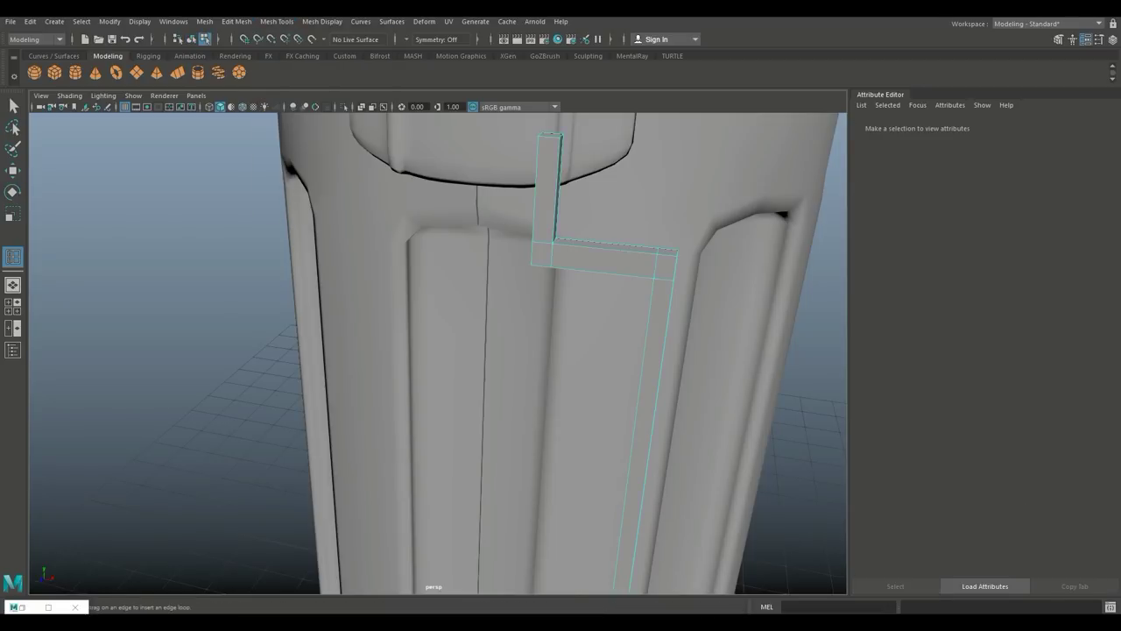
right_click_drag(455, 333, 561, 333, "alt")
middle_click_drag(561, 333, 366, 474, "alt")
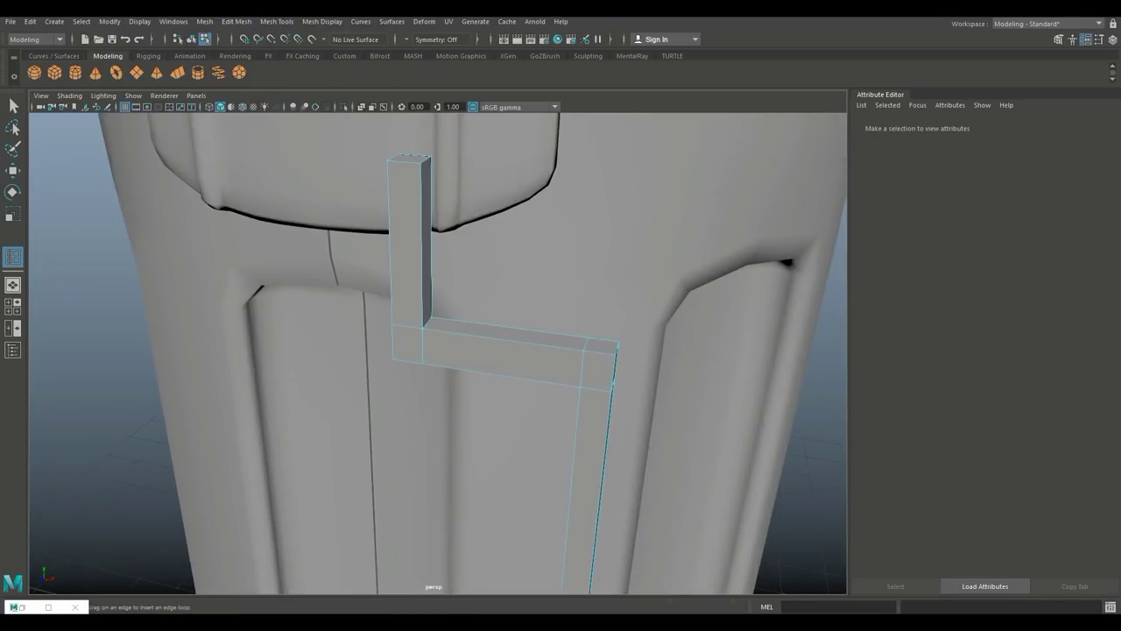
left_click(422, 325)
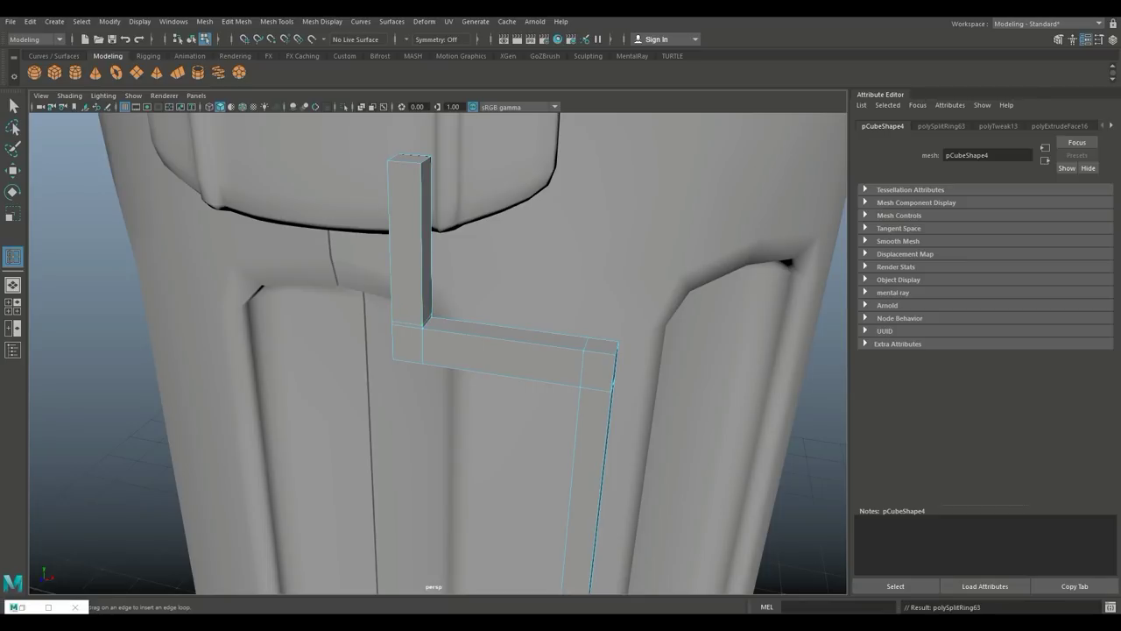
left_click_drag(440, 331, 424, 329)
left_click(421, 165)
- Insert supporting edge loops beside the outer upper corner, on the bracket's upper arm and on its long vertical bar
middle_click_drag(455, 289, 317, 251, "alt")
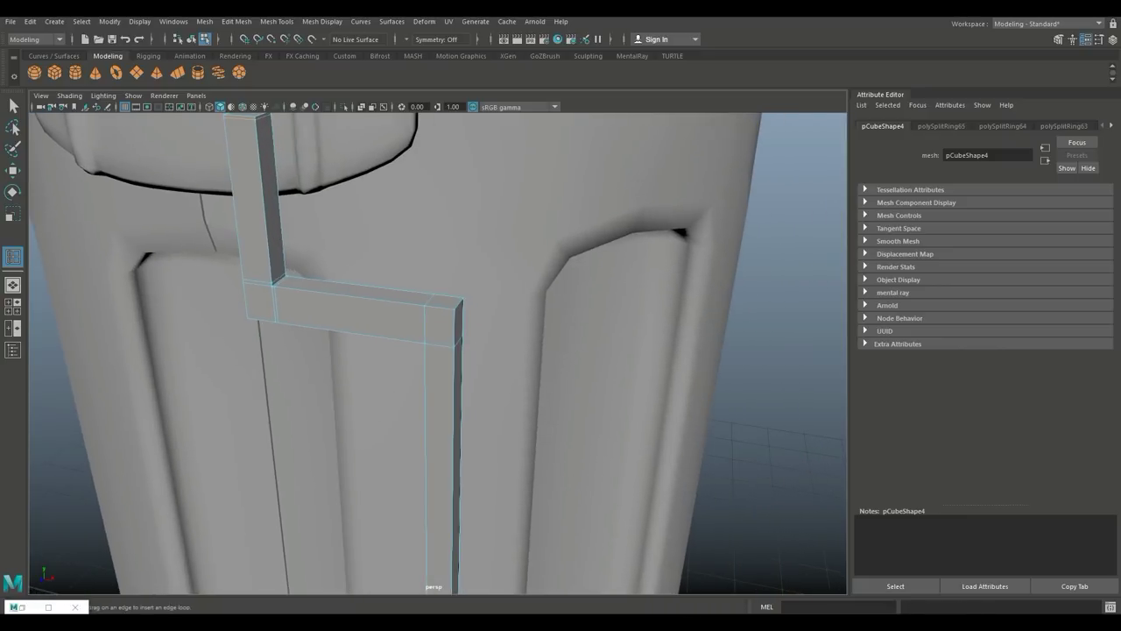
left_click(427, 312)
left_click(462, 340)
- Insert supporting edge loops around both lower corners of the bracket and near the lower tab's end
middle_click_drag(462, 491, 447, 119, "alt")
middle_click_drag(438, 455, 480, 171, "alt")
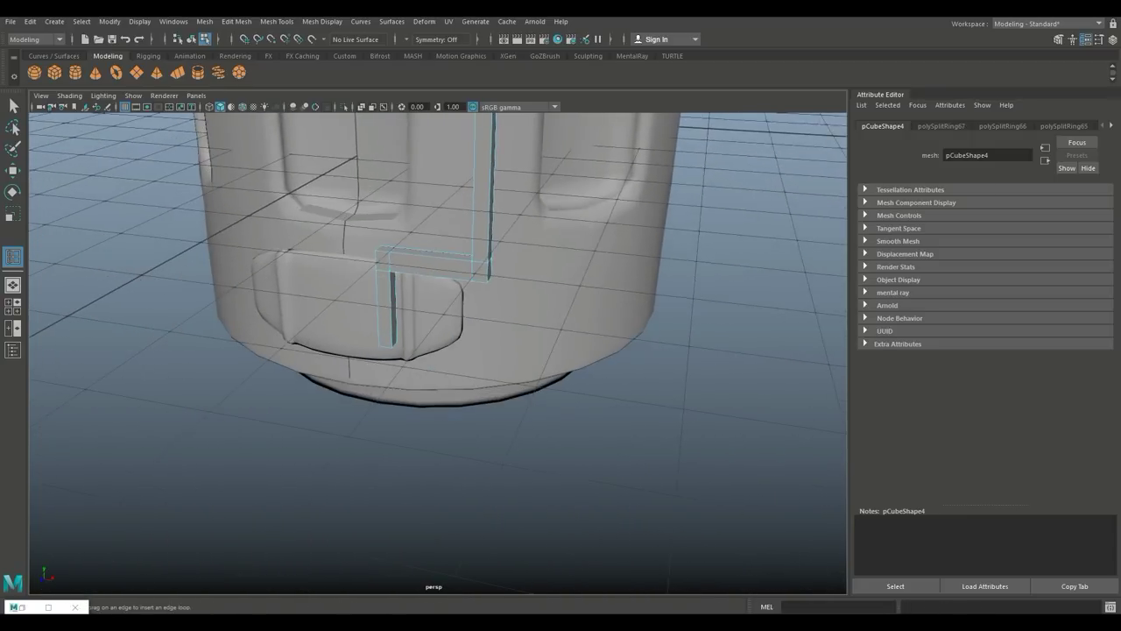
scroll(439, 354, "up", 4)
left_click_drag(438, 351, 441, 388, "alt")
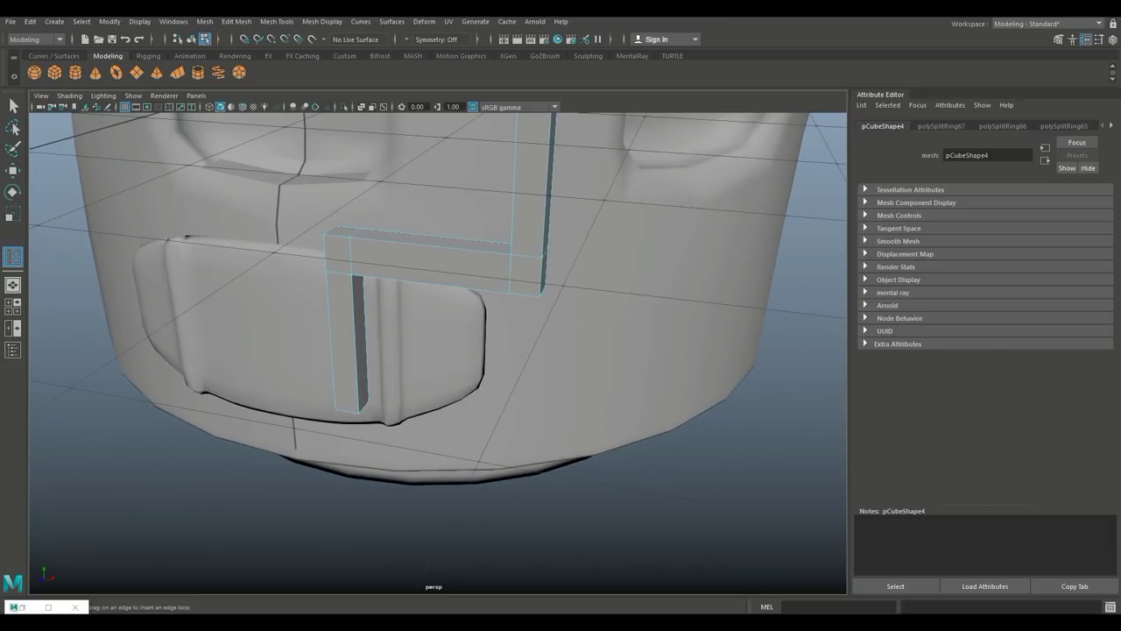
left_click_drag(512, 250, 507, 255)
left_click_drag(379, 240, 368, 238)
left_click(357, 277)
left_click(355, 267)
left_click(346, 399)
- Leave the edge loop tool, return the bracket to object mode and display it smoothed
key("q")
right_click_drag(447, 246, 505, 228)
key("3")
scroll(438, 353, "down", 3)
left_click(561, 342)
scroll(438, 353, "down", 3)
left_click_drag(491, 386, 530, 307, "alt")
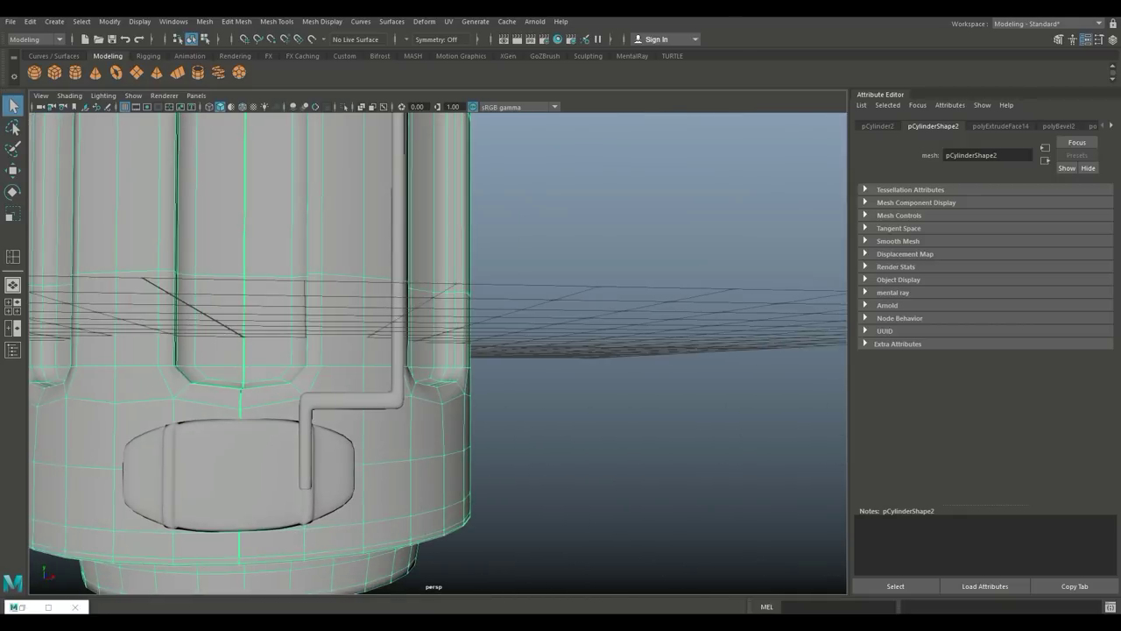
- Move the smoothed bracket back along Z against the front of the thermos
middle_click_drag(491, 289, 531, 387, "alt")
scroll(438, 353, "down", 5)
left_click_drag(491, 333, 513, 394, "alt")
middle_click_drag(456, 298, 524, 448, "alt")
left_click(540, 351)
left_click_drag(491, 333, 666, 394, "alt")
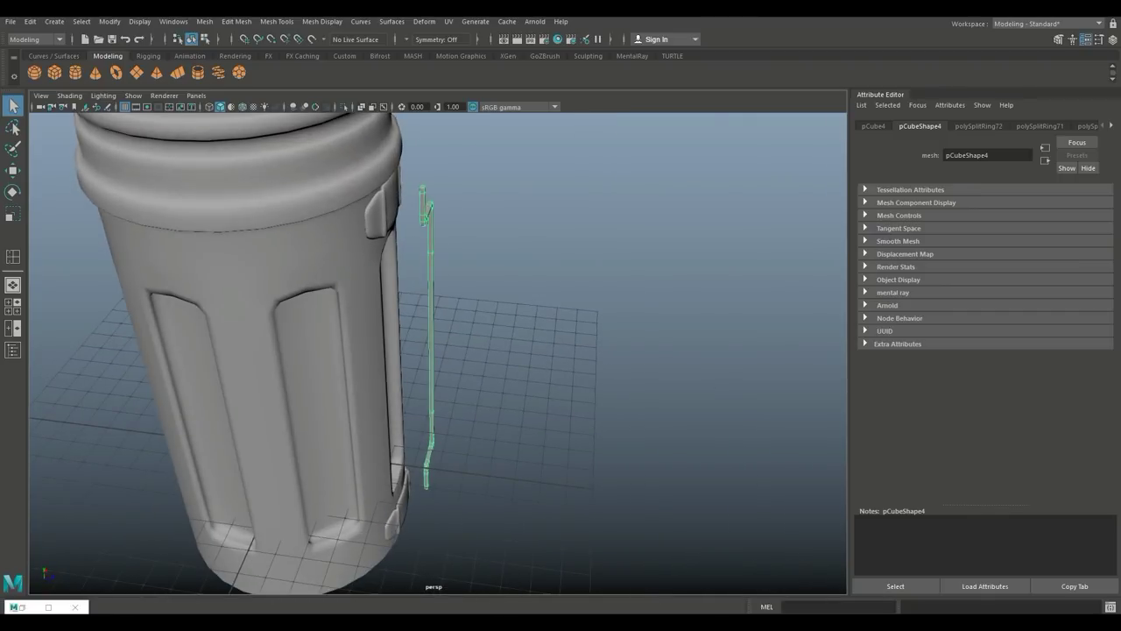
key("w")
left_click_drag(489, 365, 464, 362)
scroll(438, 353, "down", 5)
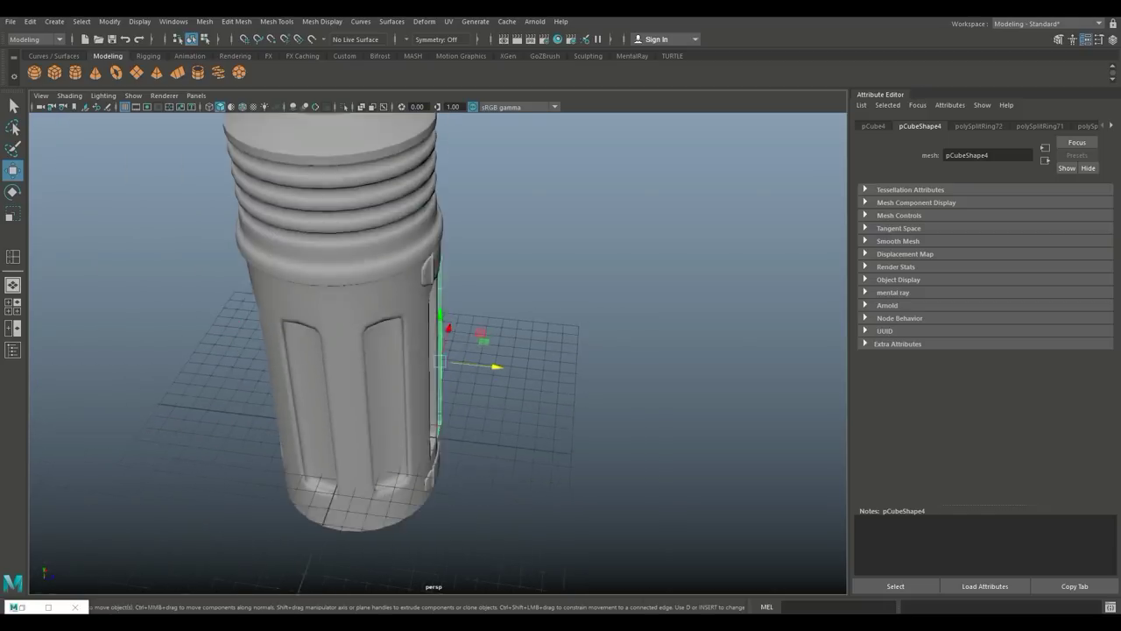
- Fine-tune the bracket's position against the thermos's front clasp plates and deselect it
scroll(438, 353, "up", 7)
left_click_drag(544, 350, 324, 351, "alt")
middle_click_drag(438, 350, 490, 460, "alt")
left_click_drag(517, 420, 318, 367, "alt")
left_click_drag(364, 509, 357, 510)
left_click(302, 455)
- Duplicate the bracket and move the copy out beside the thermos on the opposite side
left_click_drag(368, 368, 552, 412, "alt")
right_click_drag(552, 411, 451, 412, "alt")
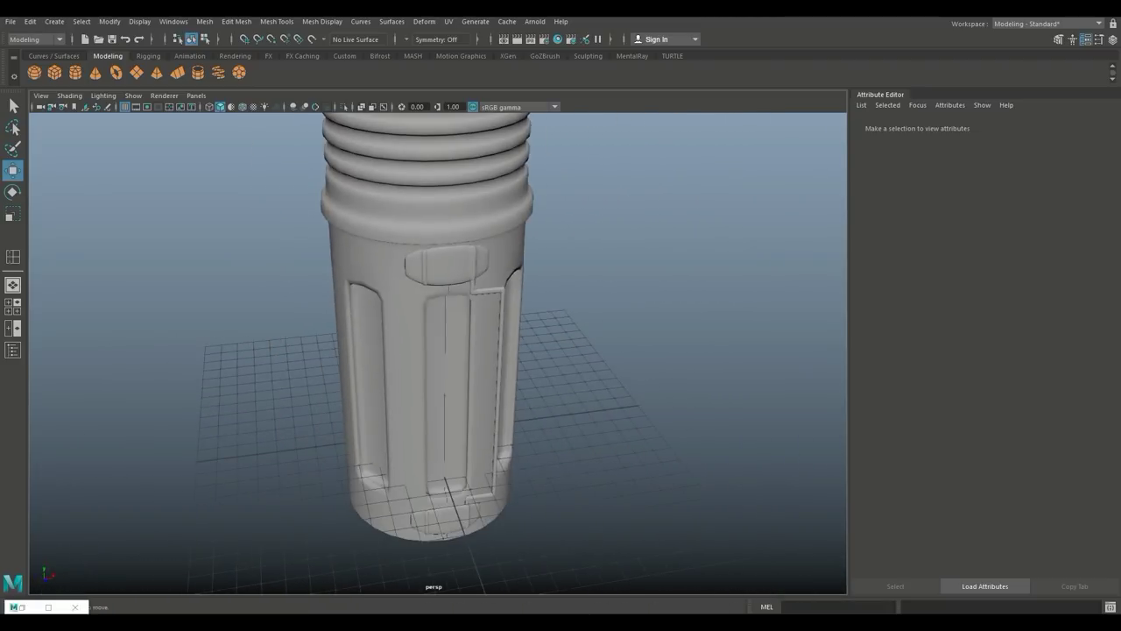
middle_click_drag(451, 412, 454, 293, "alt")
right_click_drag(454, 293, 543, 293, "alt")
middle_click_drag(543, 294, 563, 387, "alt")
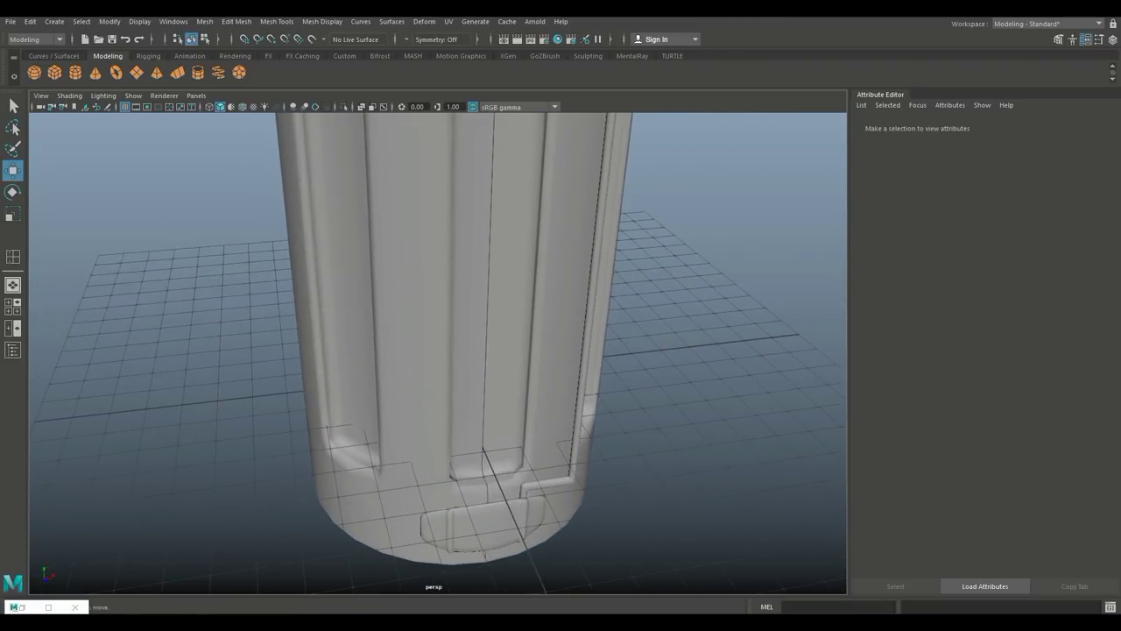
left_click(580, 418)
right_click_drag(580, 419, 490, 419, "alt")
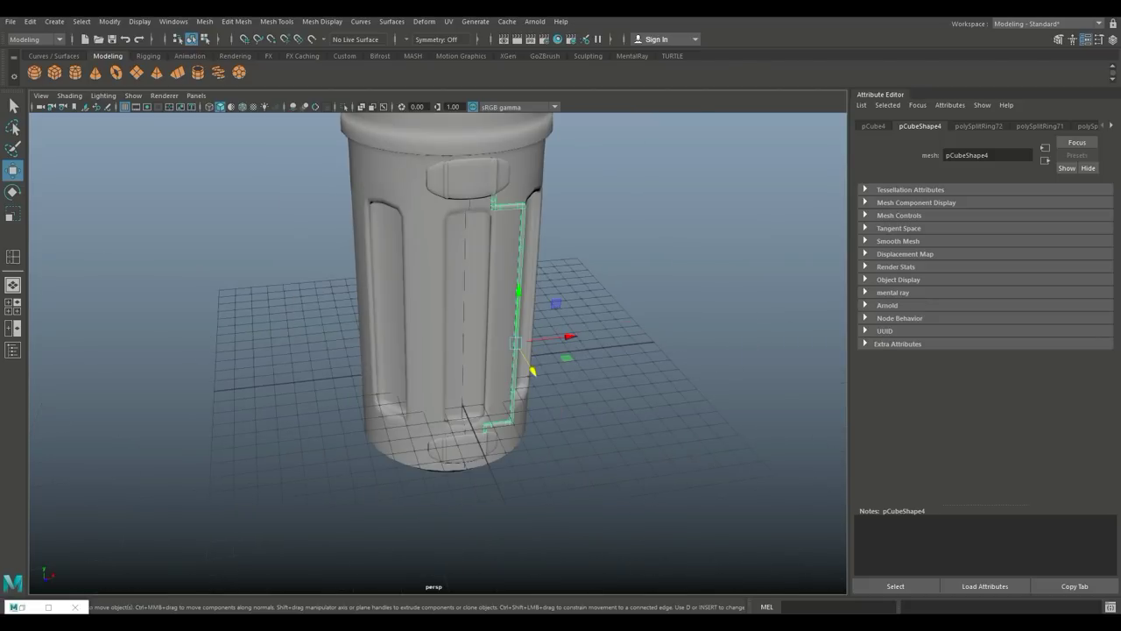
key("ctrl+d")
key("w")
left_click_drag(515, 343, 282, 368)
- Rotate the bracket copy about its vertical axis so its arms face the original, and place it across the front panel
key("e")
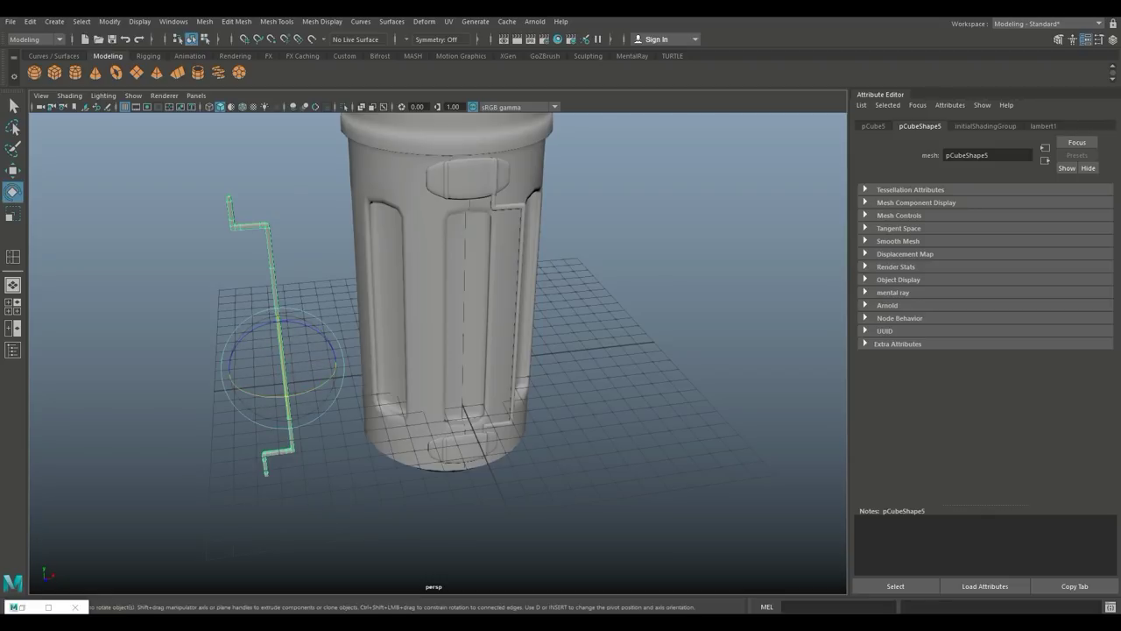
left_click_drag(257, 393, 334, 378)
left_click_drag(254, 394, 473, 348)
key("w")
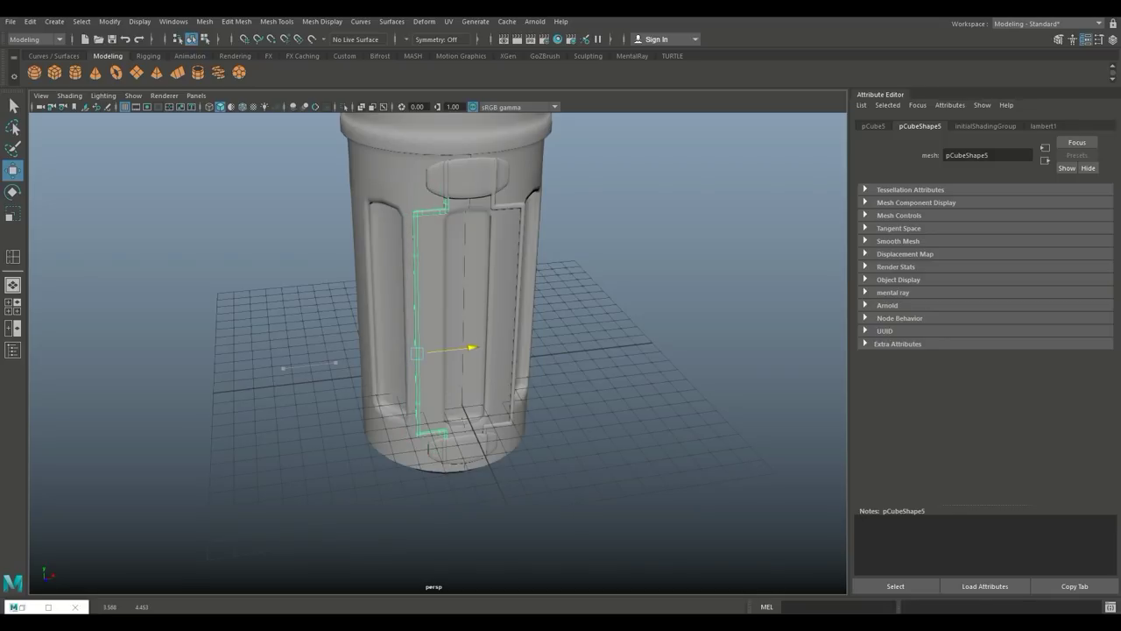
- Select all the thermos parts and delete their construction history
left_click(630, 368)
right_click_drag(561, 350, 517, 351, "alt")
left_click_drag(517, 350, 403, 273, "alt")
right_click_drag(403, 274, 298, 289, "alt")
middle_click_drag(485, 306, 438, 344, "alt")
left_click_drag(438, 345, 561, 446, "alt")
middle_click_drag(421, 351, 480, 364, "alt")
left_click_drag(346, 131, 582, 530)
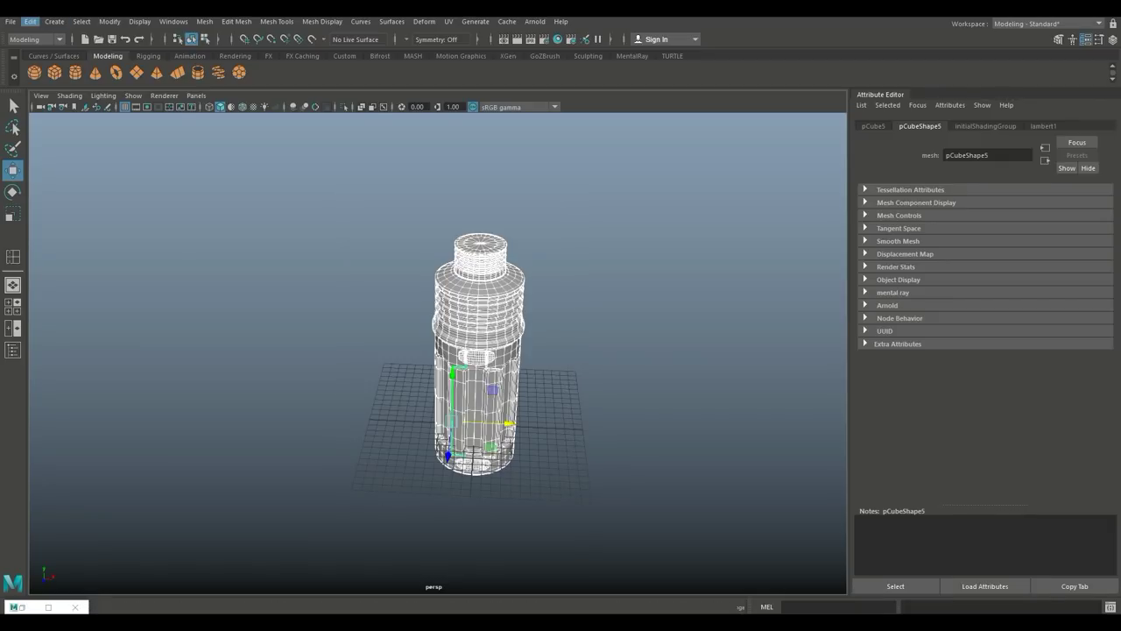
left_click(30, 22)
mouse_move(106, 159)
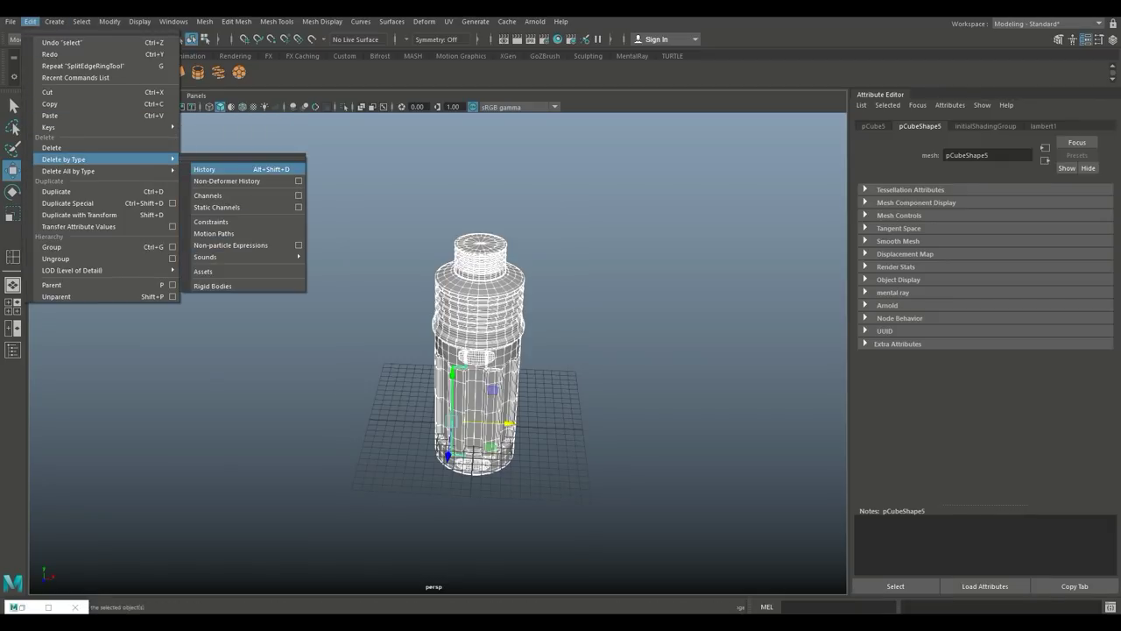
left_click(210, 170)
- Freeze the transformations of all selected parts and center their pivots
left_click(109, 22)
left_click(151, 74)
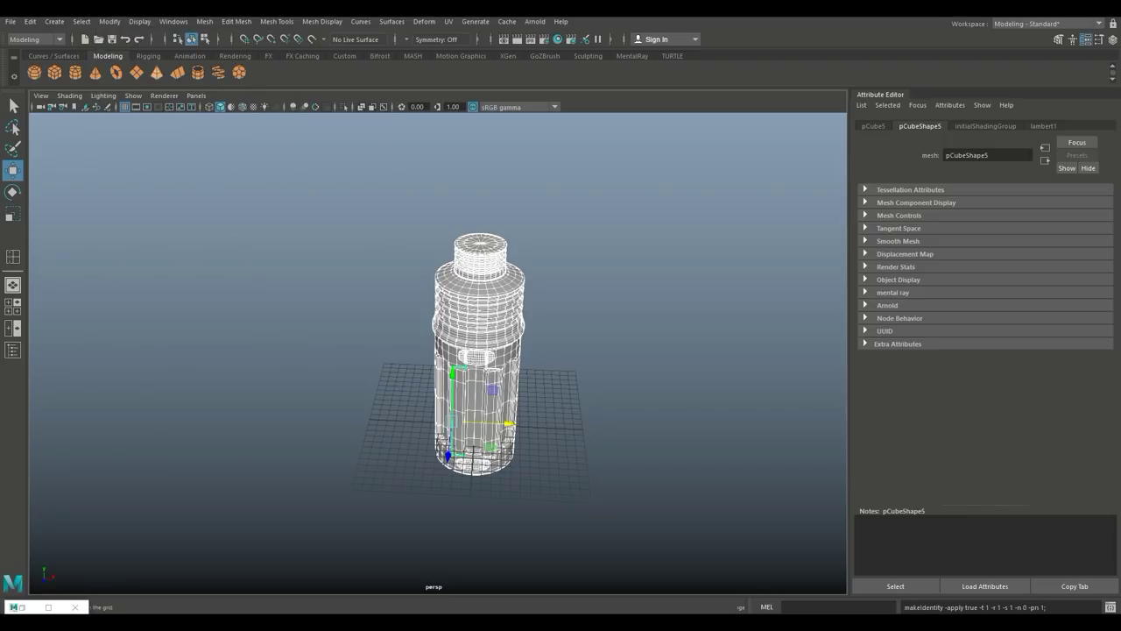
left_click(110, 22)
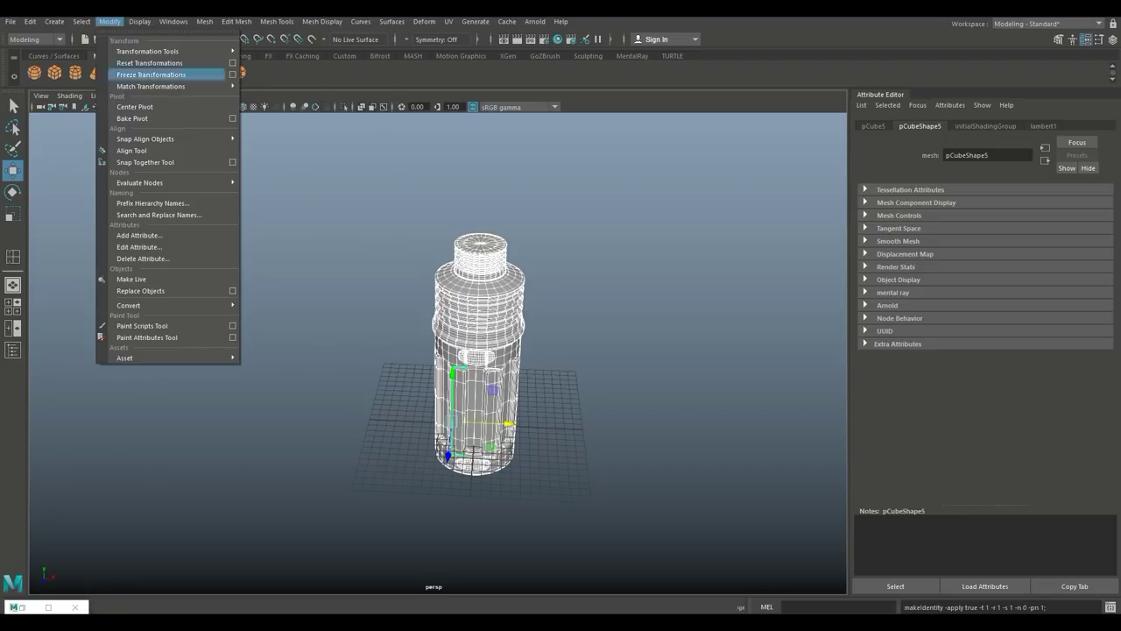
left_click(140, 106)
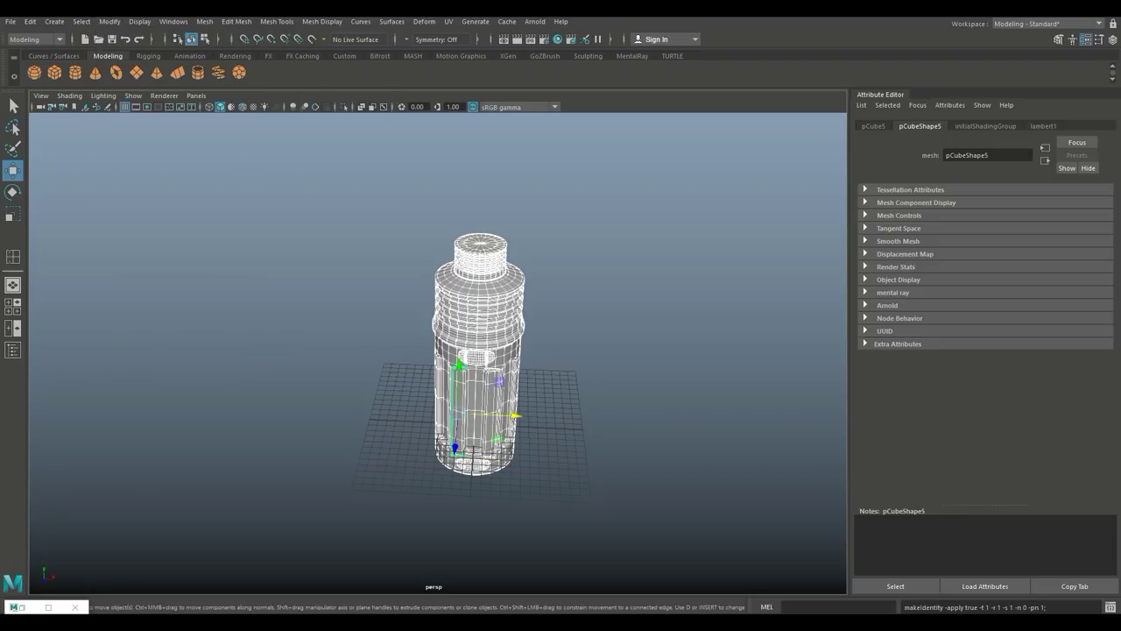
- Reselect all the thermos parts, combine them into one mesh and center its pivot
scroll(596, 307, "up", 4)
left_click(631, 298)
left_click_drag(613, 333, 657, 293, "alt")
mouse_move(330, 145)
left_mouse_down()
mouse_move(693, 534)
mouse_move(705, 573)
left_mouse_up()
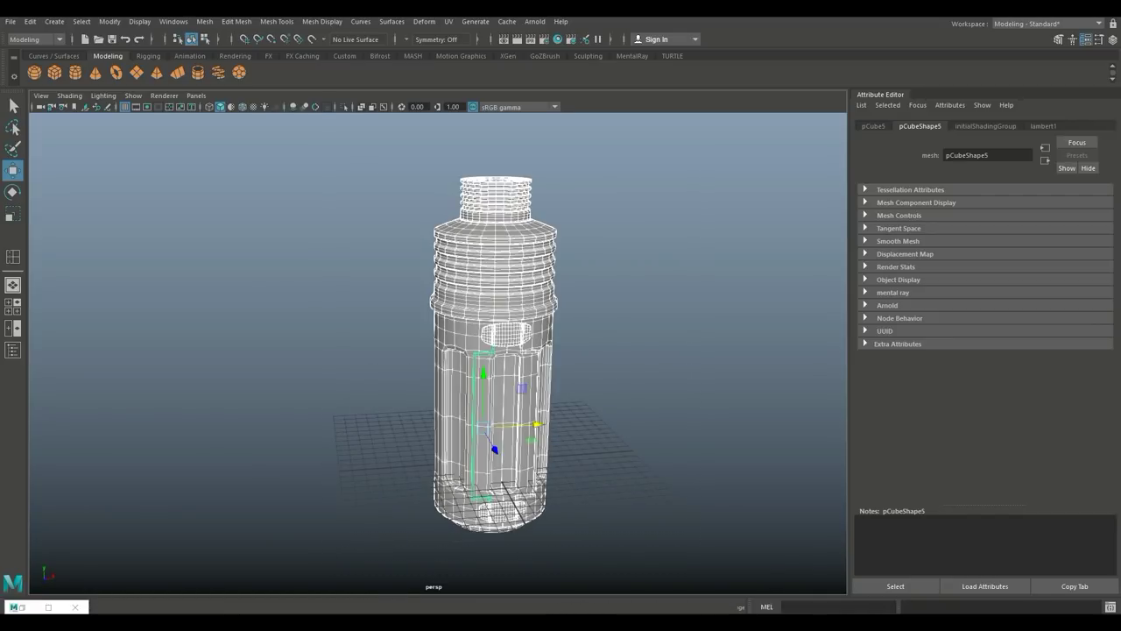
left_click(205, 22)
left_click(229, 62)
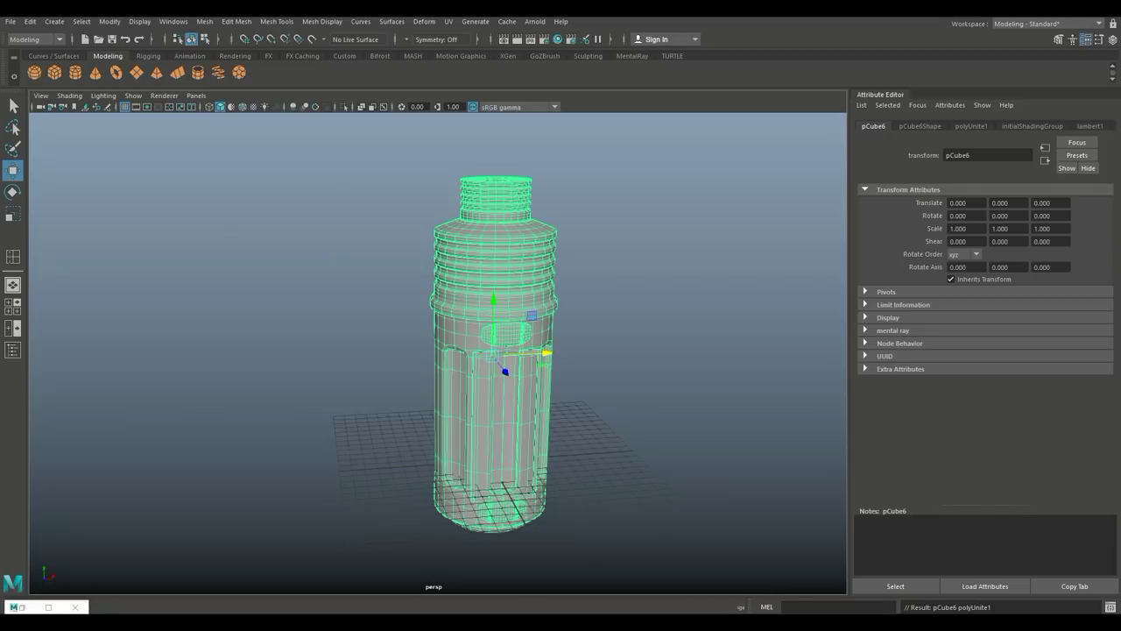
left_click(109, 21)
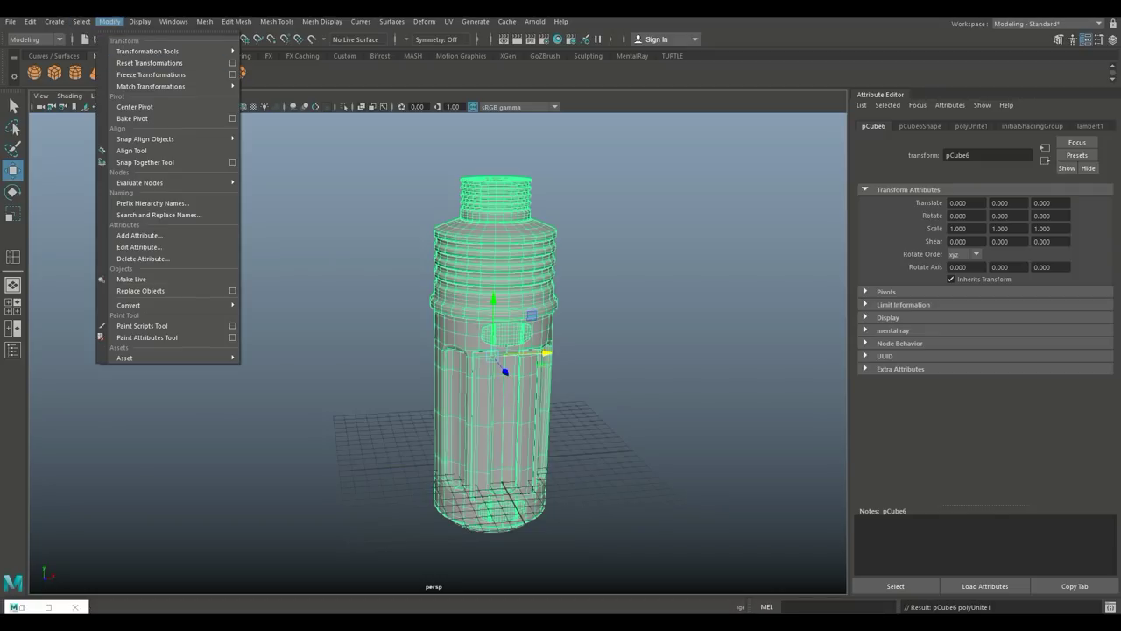
left_click(135, 107)
- Apply a cylindrical UV projection to the combined thermos mesh
left_click(333, 254)
scroll(438, 353, "down", 3)
scroll(438, 353, "up", 4)
middle_click_drag(499, 368, 415, 295, "alt")
left_click_drag(415, 350, 389, 284, "alt")
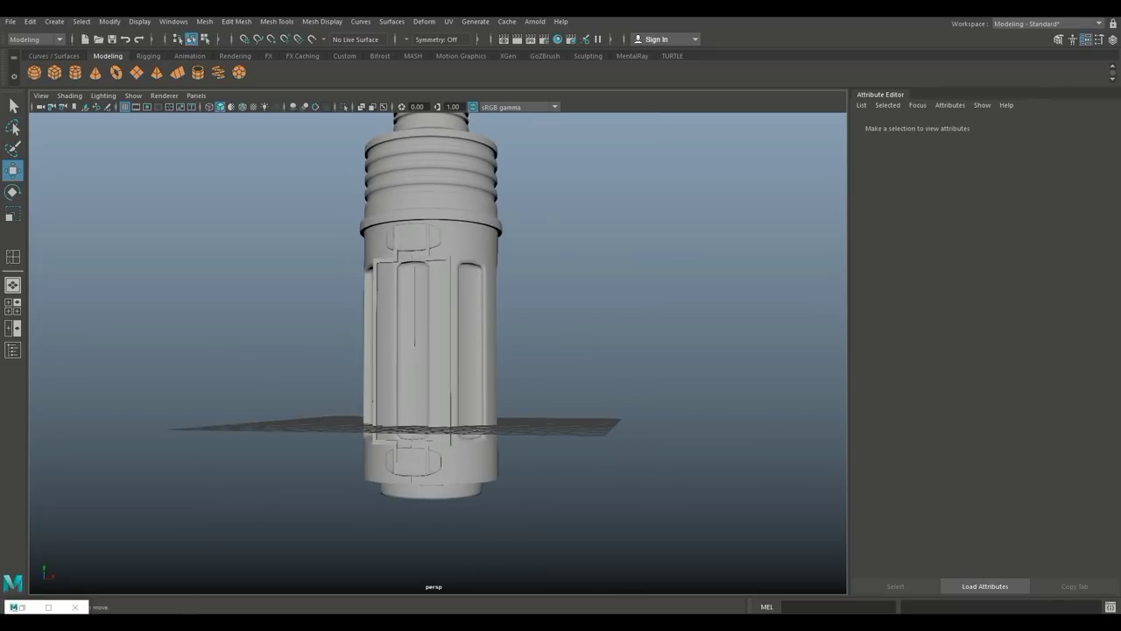
left_click(428, 342)
scroll(438, 353, "down", 4)
middle_click_drag(430, 333, 415, 361, "alt")
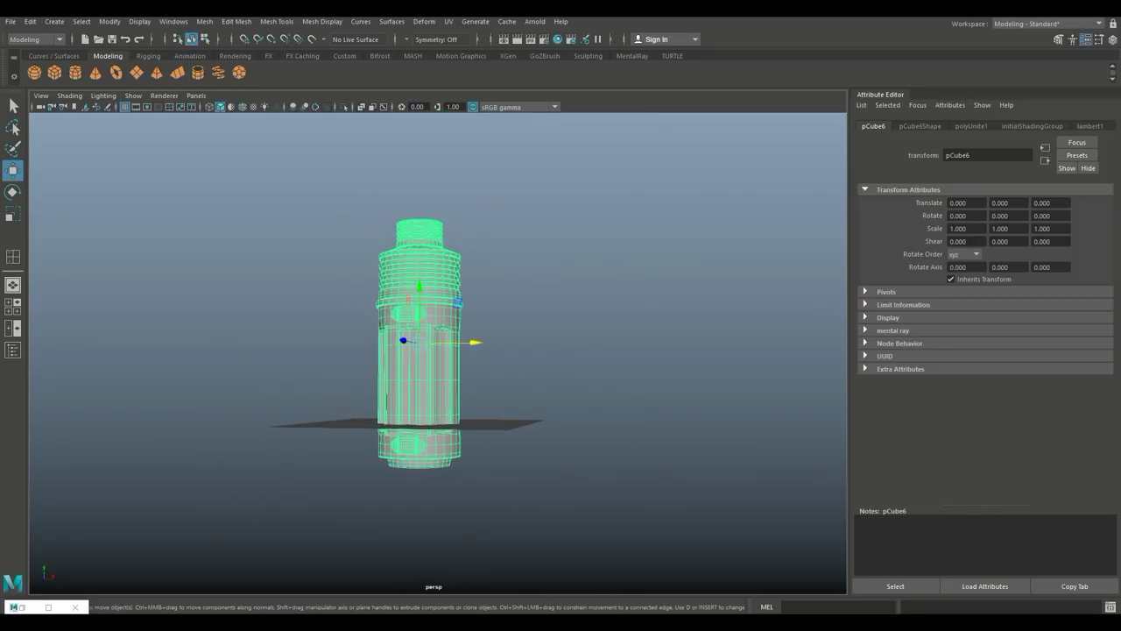
scroll(438, 353, "up", 4)
left_click_drag(416, 360, 435, 407, "alt")
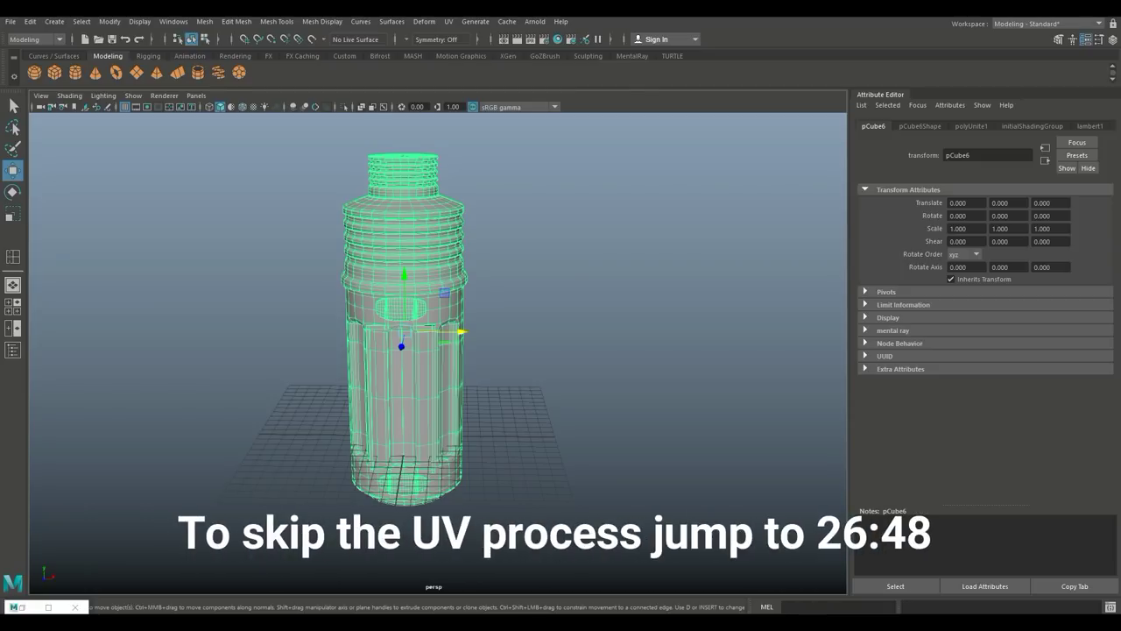
left_click(449, 21)
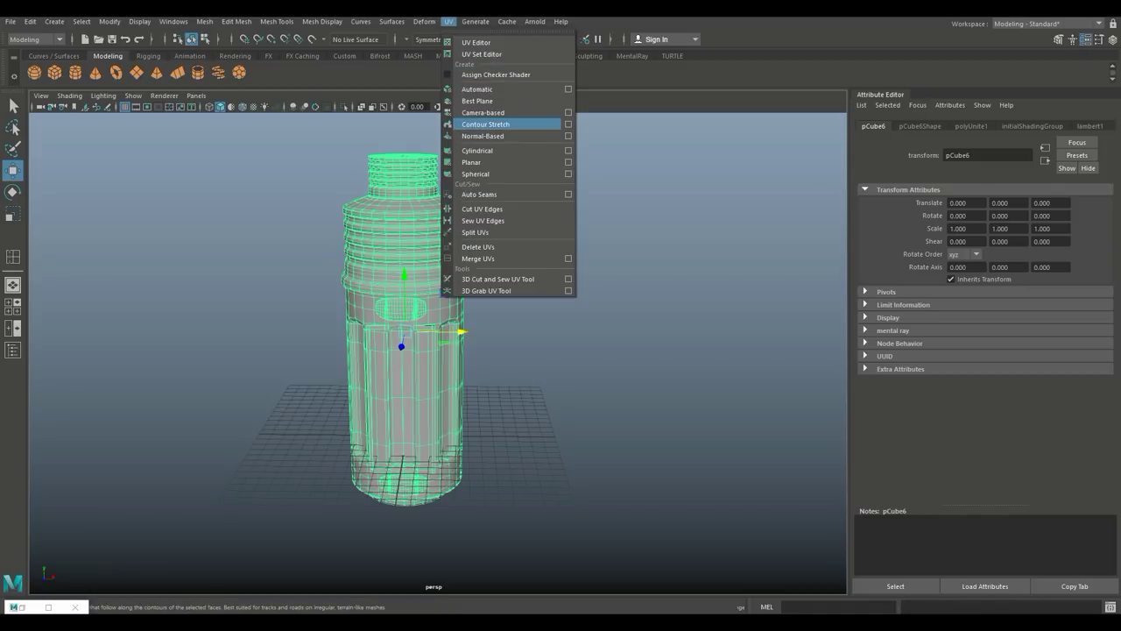
left_click(478, 151)
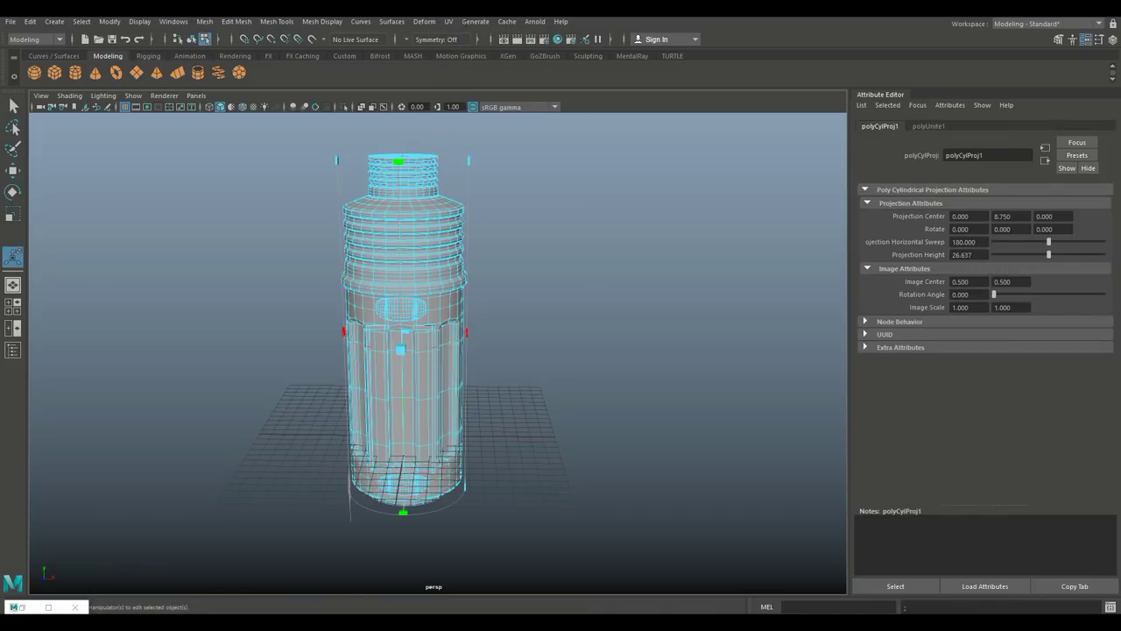
- Open the UV Editor to show the projected UV layout of the thermos
left_click(448, 22)
left_click(473, 42)
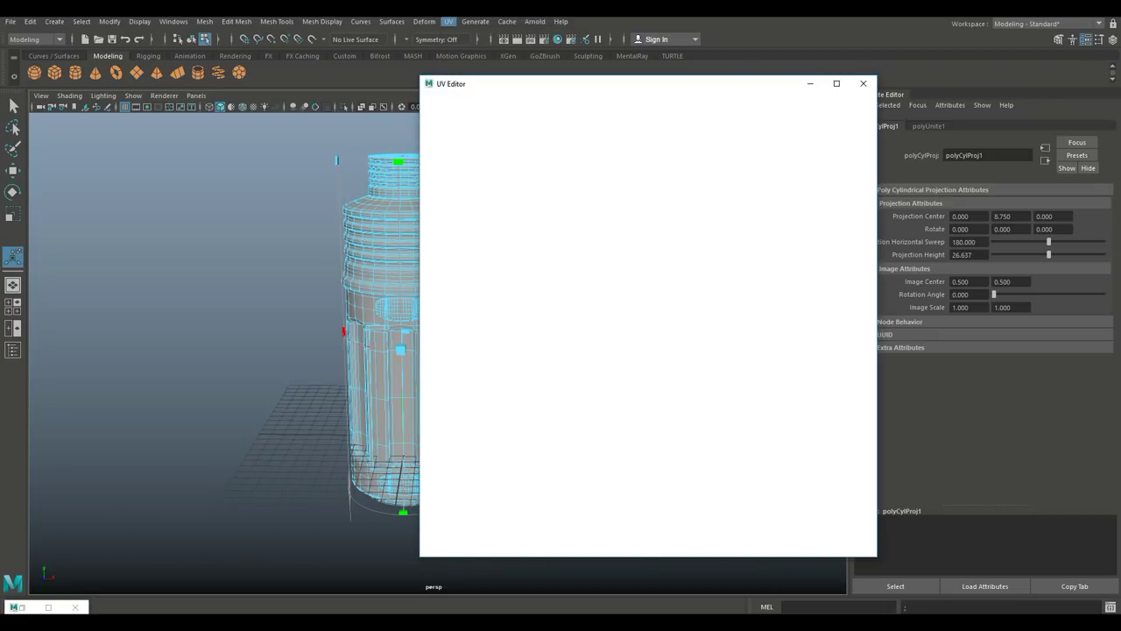
scroll(660, 355, "down", 1)
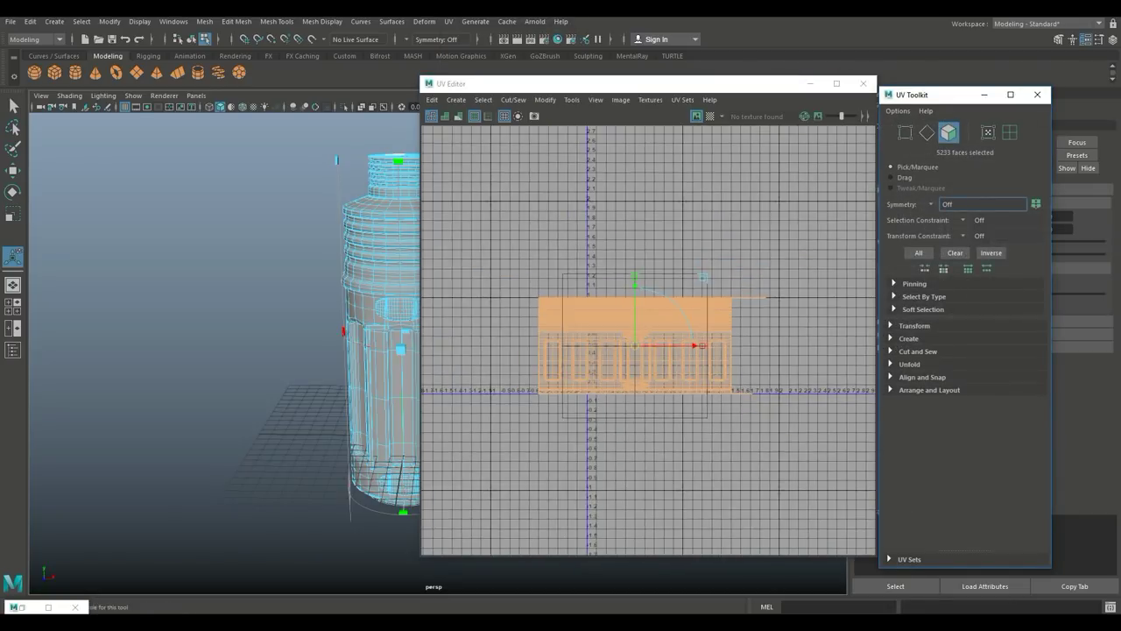
- Switch the canister mesh back to object selection and separate it into individual objects
middle_click_drag(368, 350, 319, 337, "alt")
scroll(242, 330, "up", 4)
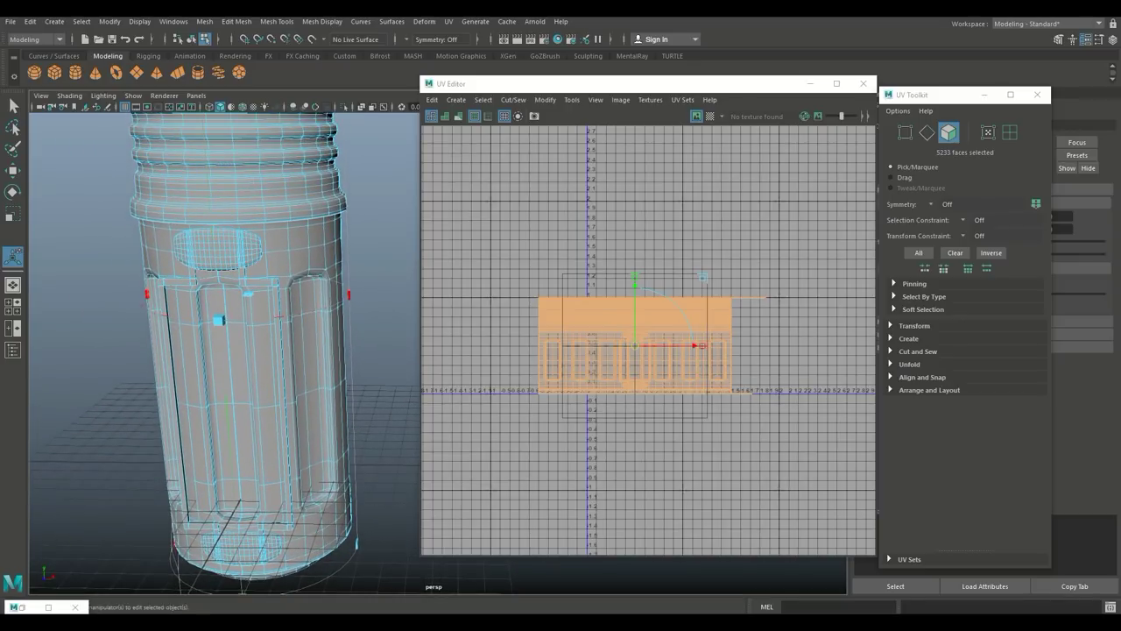
left_click(382, 335)
right_click_drag(233, 246, 285, 231)
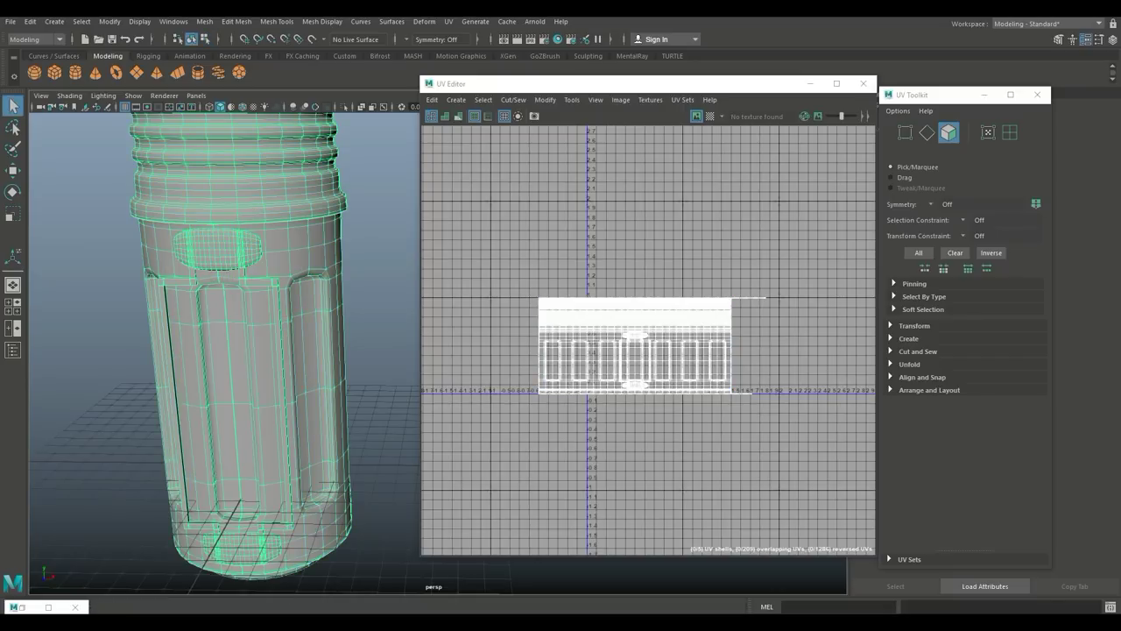
left_click(204, 21)
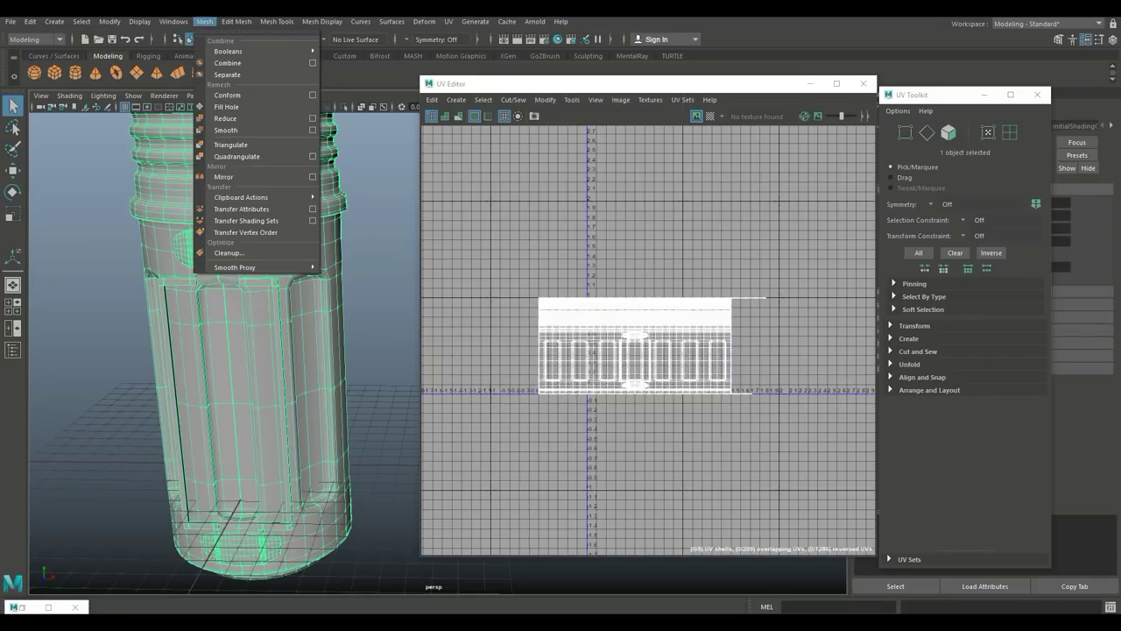
left_click(229, 74)
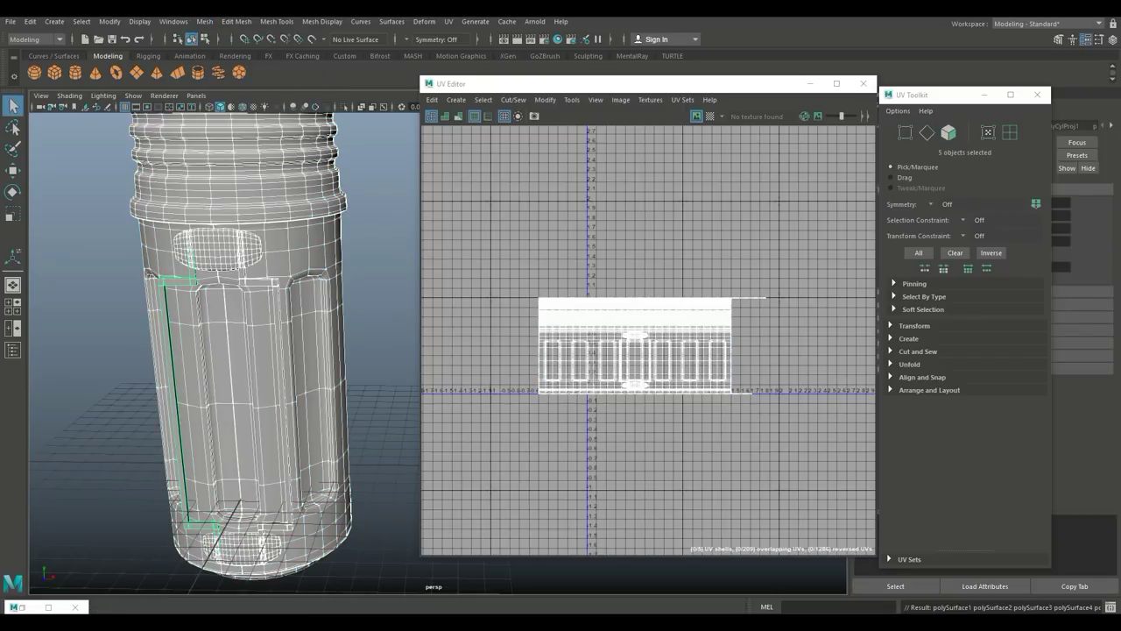
- Examine the UVs of the separated upper bracket, lower bracket and main body one at a time
left_click(217, 250)
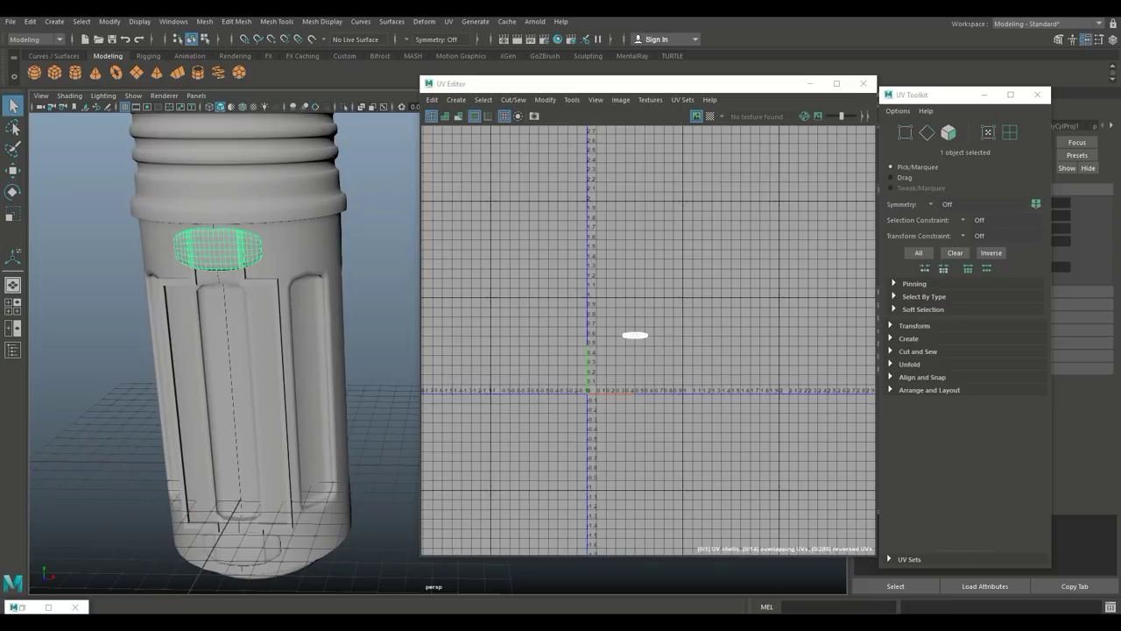
left_click(243, 549)
left_click(238, 420)
scroll(239, 421, "down", 5)
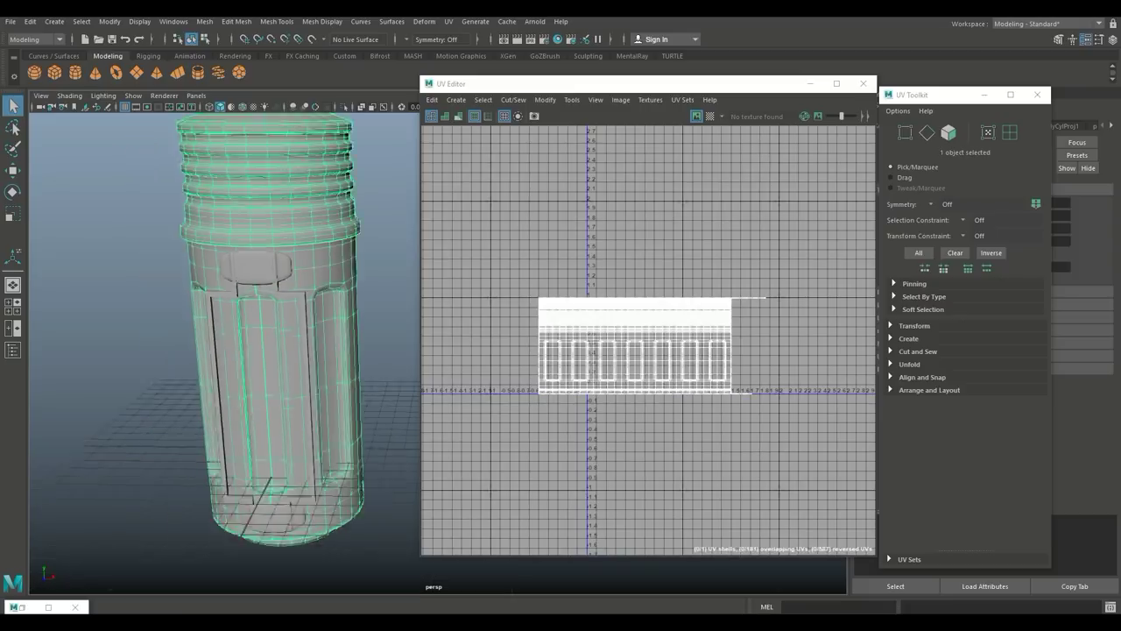
scroll(238, 421, "up", 5)
left_click(218, 250)
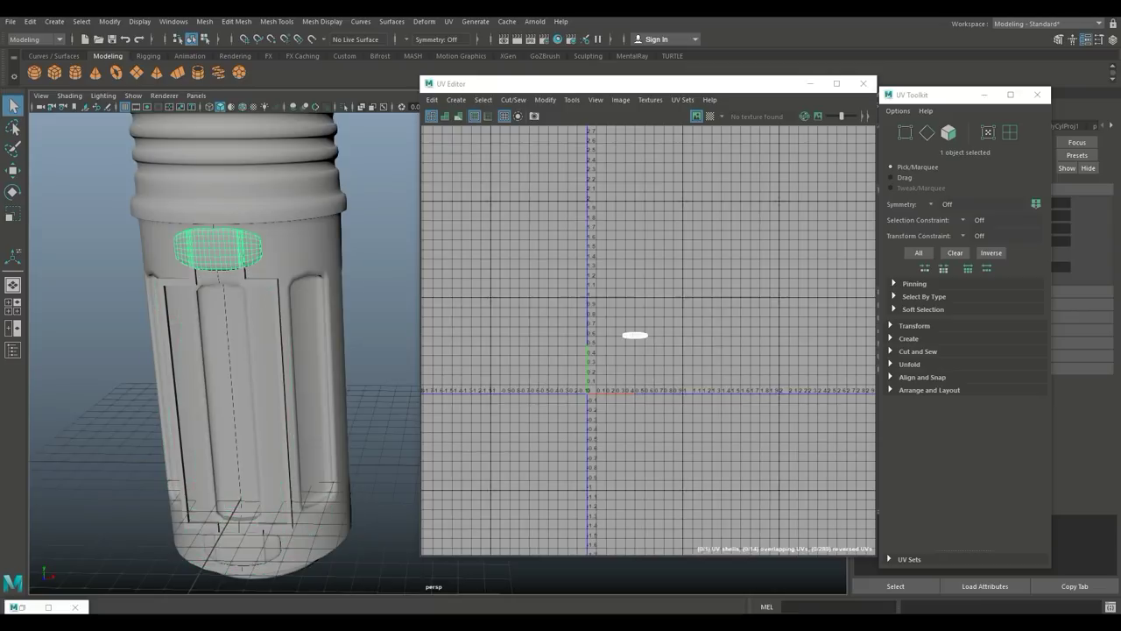
left_click(243, 549)
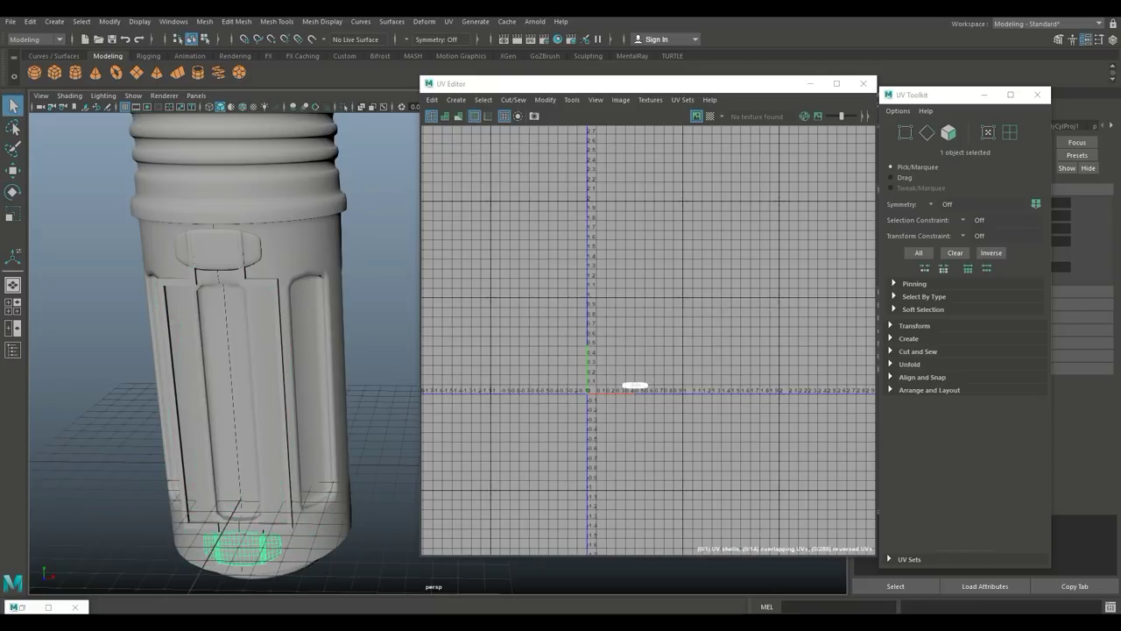
- Select the main body, pick its entire UV shell and apply Move and Sew to it
left_click(239, 420)
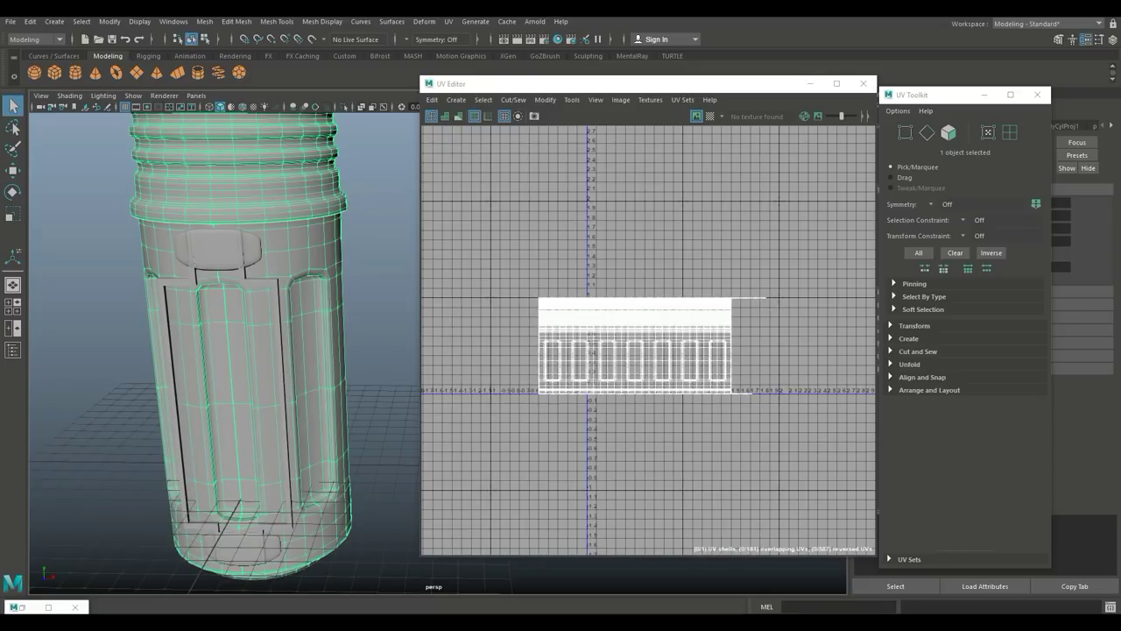
scroll(590, 358, "down", 3)
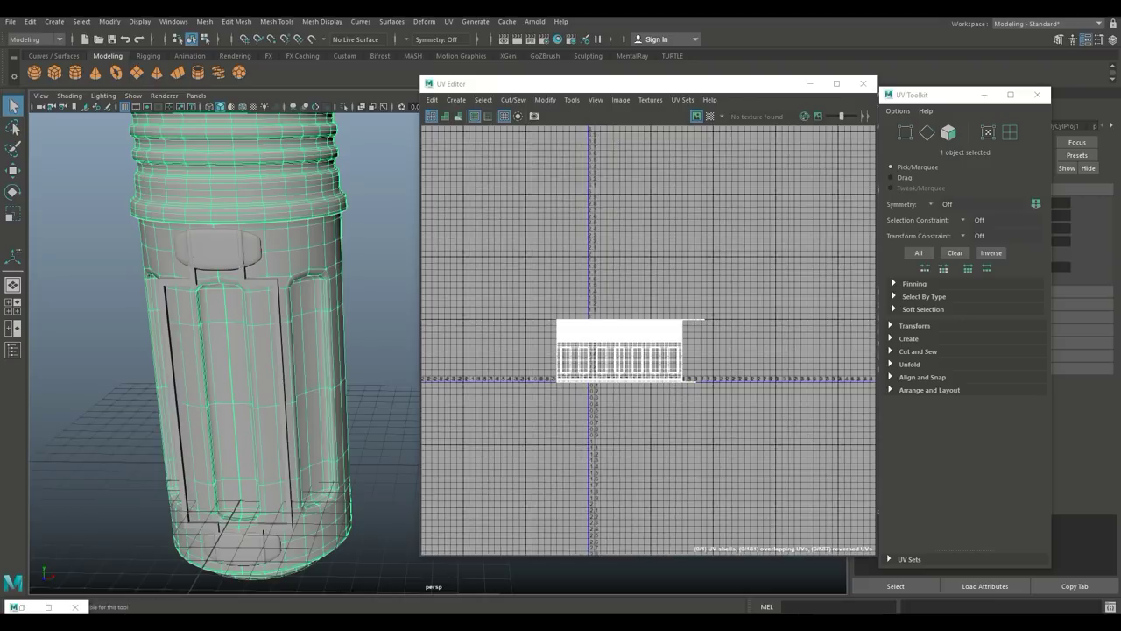
scroll(245, 351, "down", 4)
middle_click_drag(307, 306, 252, 340, "alt")
left_click_drag(252, 306, 253, 359, "alt")
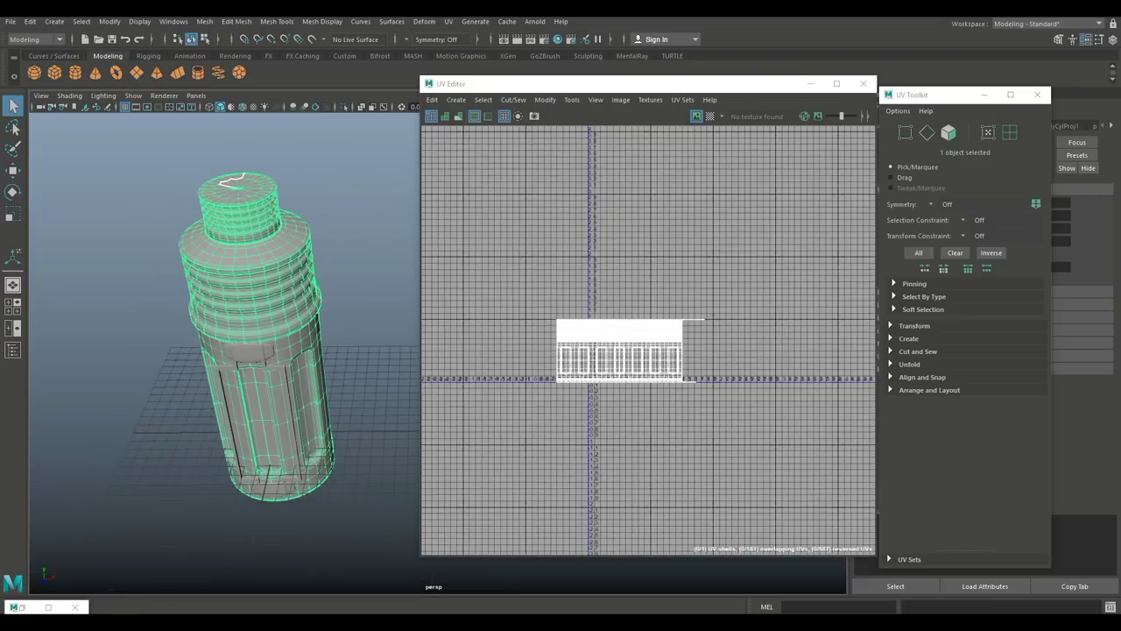
middle_click_drag(252, 298, 249, 390, "alt")
scroll(245, 368, "up", 3)
middle_click_drag(219, 350, 296, 380, "alt")
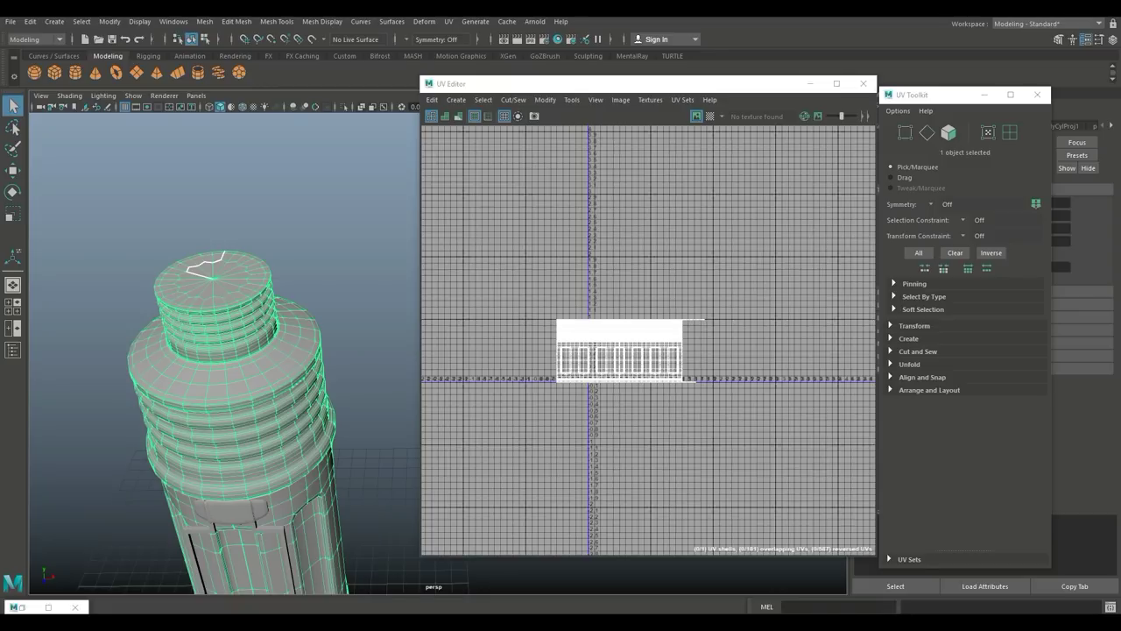
right_click(635, 335)
right_click_drag(635, 336, 589, 318)
left_click_drag(519, 309, 684, 450)
right_click(657, 345)
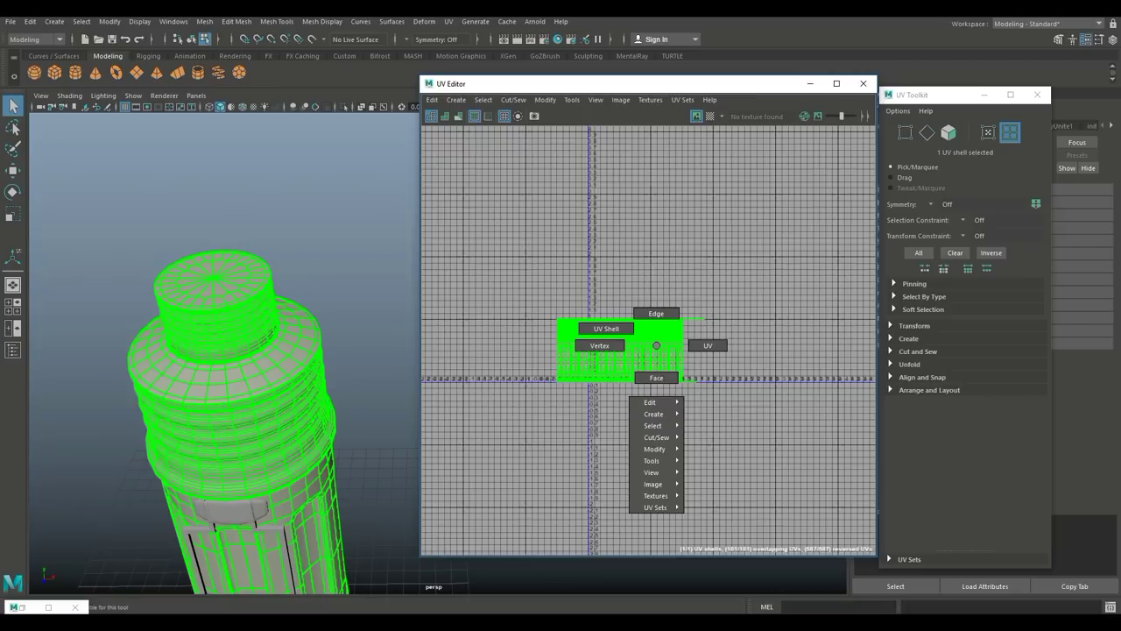
right_click_drag(656, 346, 655, 448)
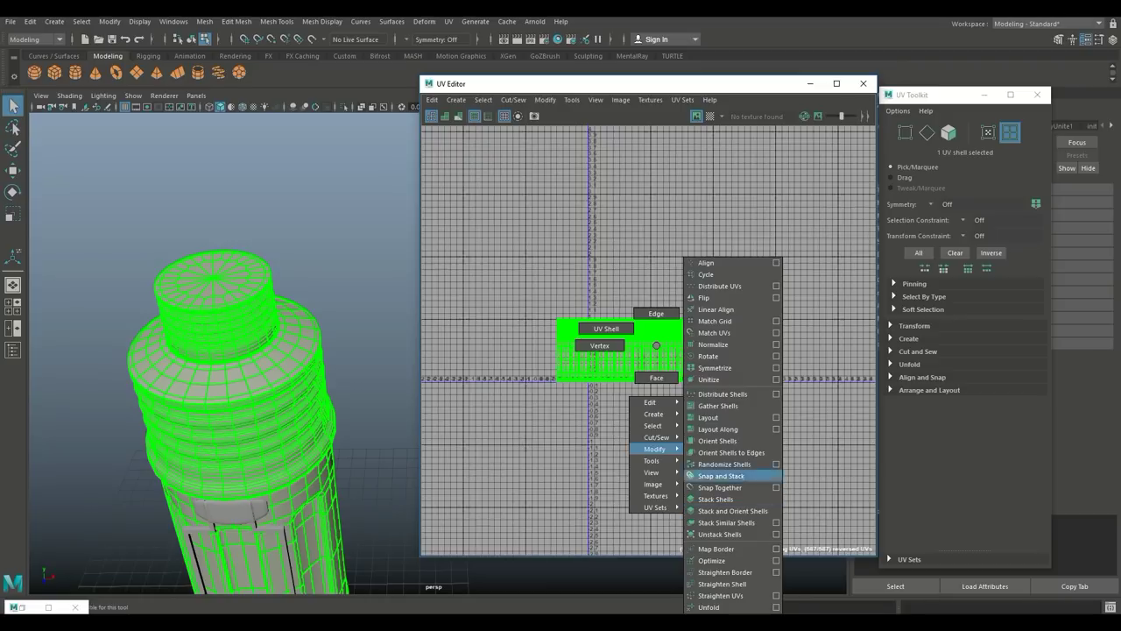
mouse_move(657, 437)
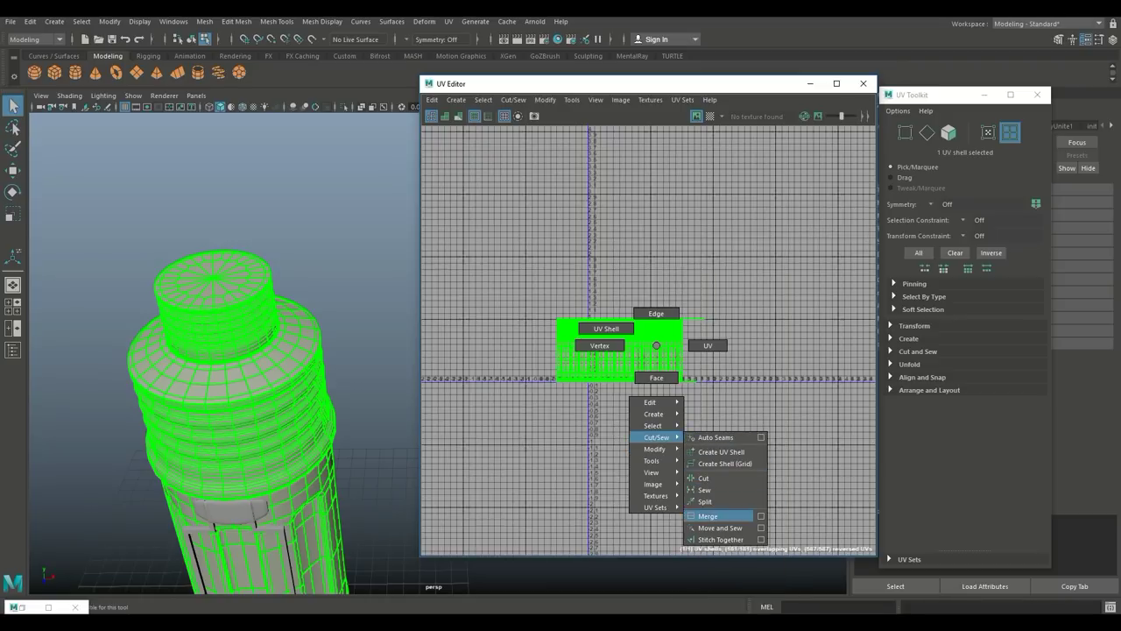
left_click(720, 529)
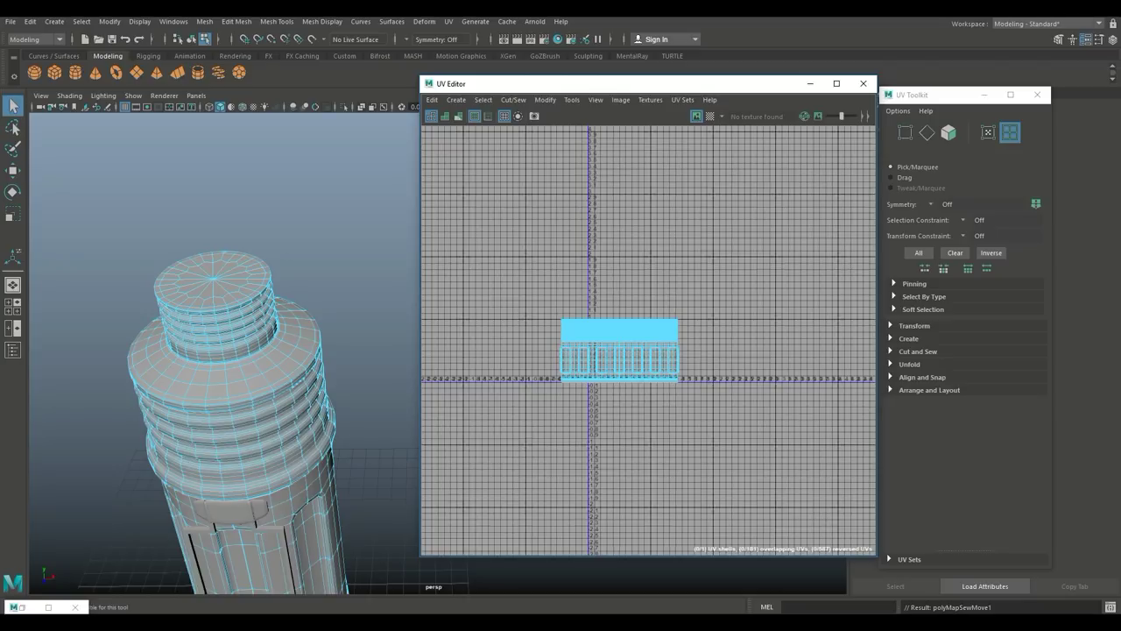
- Cut the body's UVs along the edge loop around the rim of the neck's top face
right_click(633, 332)
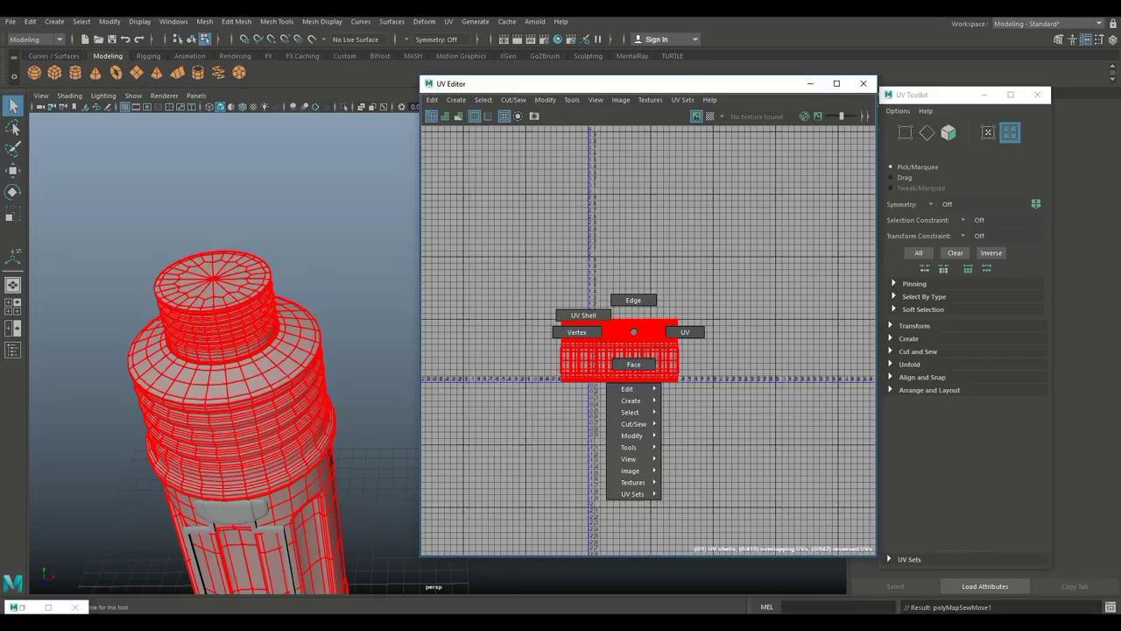
mouse_move(633, 332)
right_mouse_down()
mouse_move(633, 363)
mouse_move(635, 302)
right_mouse_up()
scroll(225, 353, "up", 5)
middle_click_drag(94, 309, 280, 348, "alt")
scroll(280, 349, "up", 6)
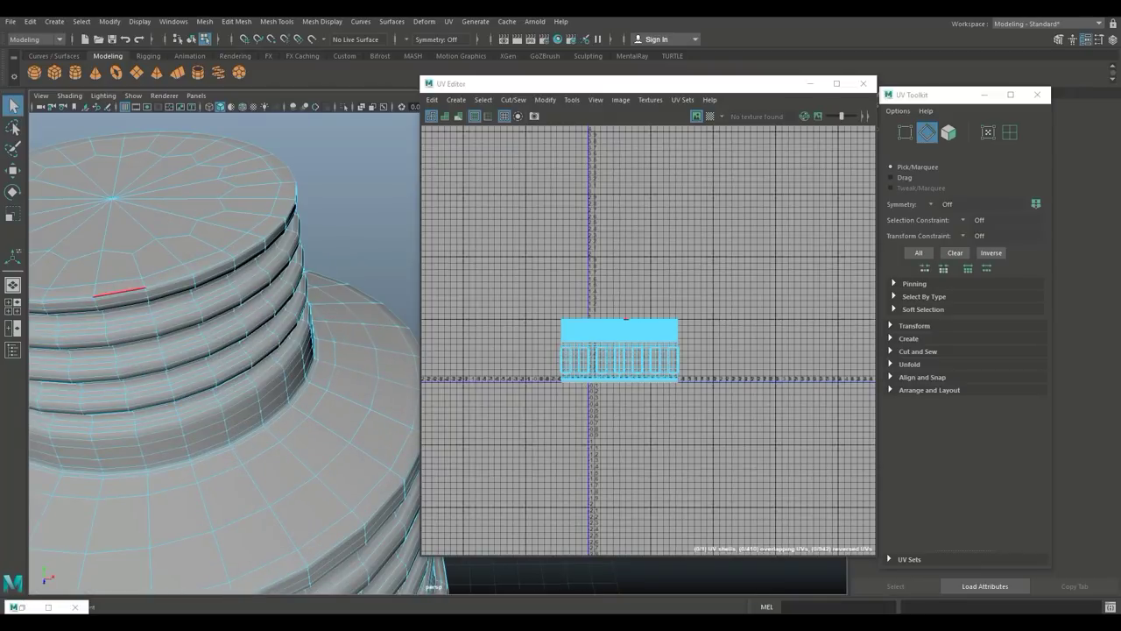
double_click(170, 281)
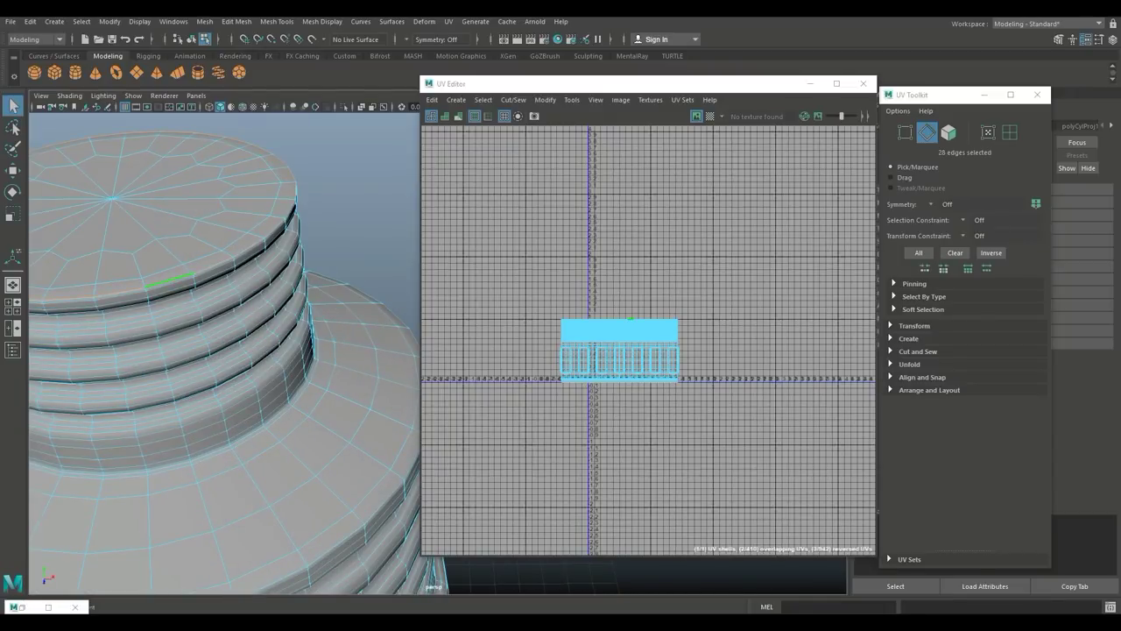
right_click_drag(625, 334, 673, 466)
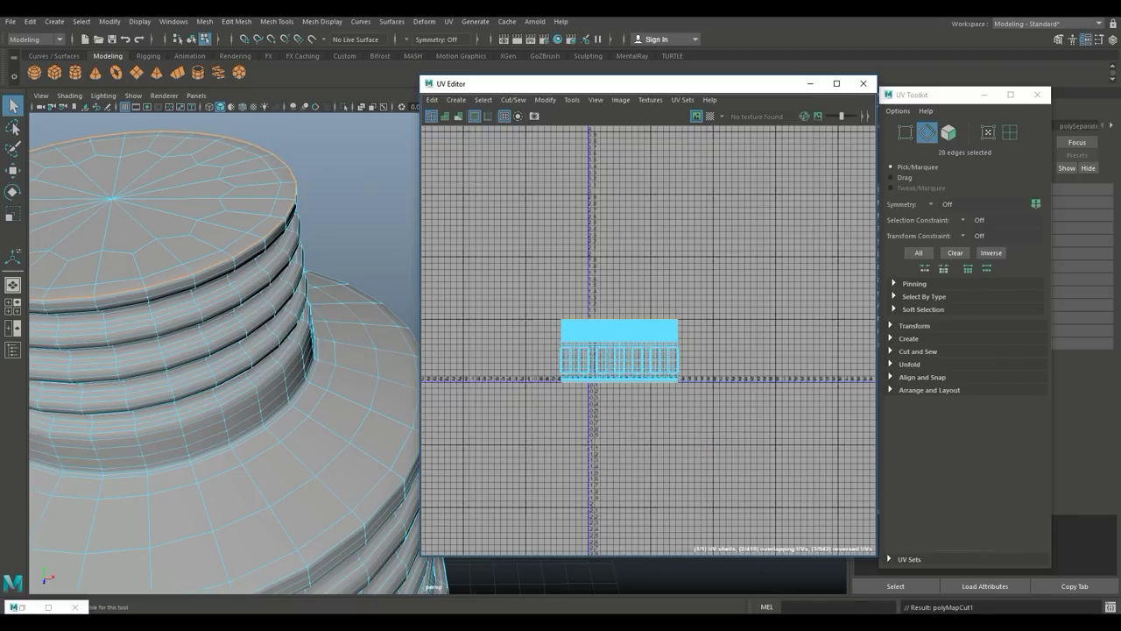
- Cut the UVs along the outer edge loop on the underside of the body, just inside its rim
scroll(225, 353, "down", 5)
middle_click_drag(224, 353, 228, 308, "alt")
middle_click_drag(245, 526, 172, 123, "alt")
left_click_drag(206, 526, 252, 430, "alt")
middle_click_drag(254, 451, 272, 386, "alt")
scroll(233, 399, "up", 4)
left_click_drag(231, 407, 184, 284, "alt")
middle_click_drag(184, 285, 214, 404, "alt")
left_click_drag(214, 404, 314, 306, "alt")
middle_click_drag(263, 271, 267, 426, "alt")
left_click_drag(266, 426, 207, 435, "alt")
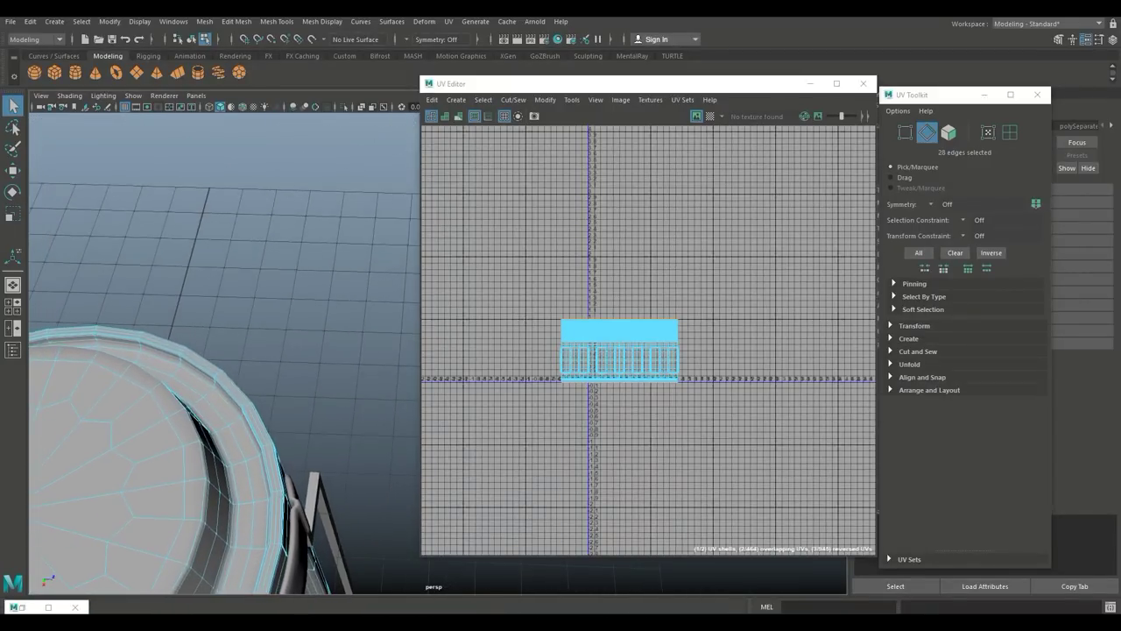
double_click(197, 376)
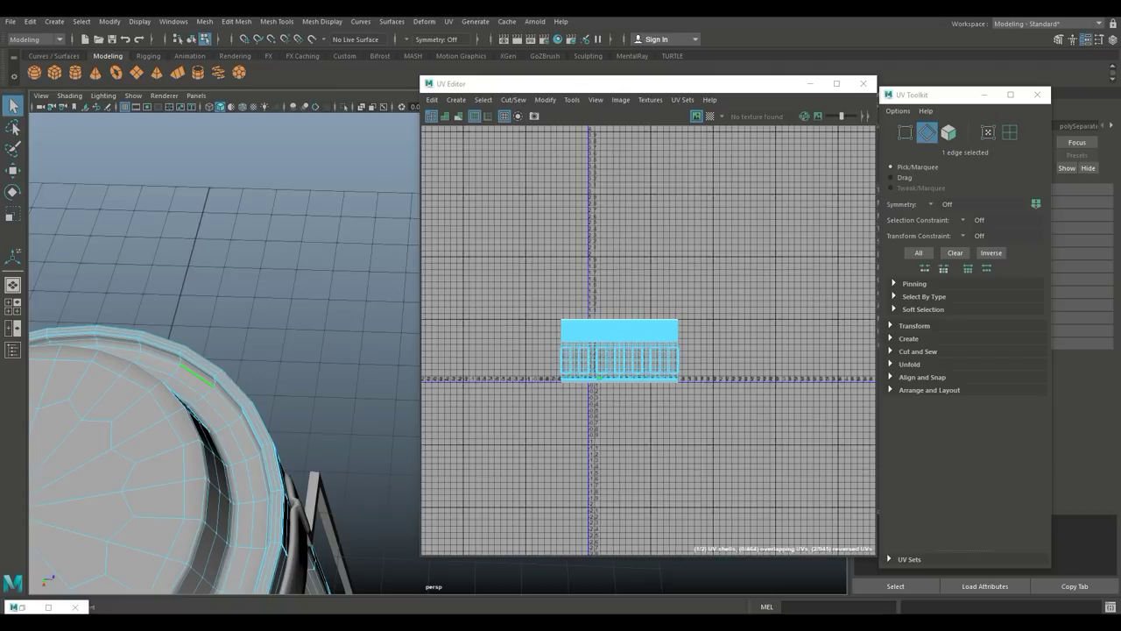
right_click_drag(611, 329, 660, 462)
scroll(263, 394, "down", 4)
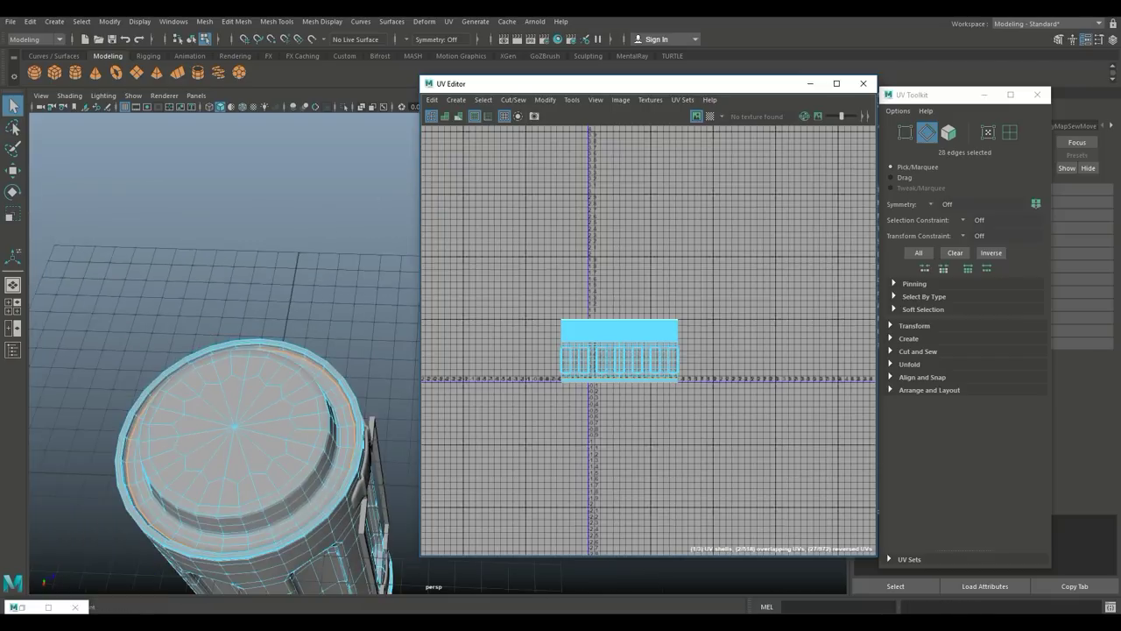
- Cut the UVs along the edge loop around the base of the raised disc on the underside
scroll(263, 394, "down", 3)
scroll(263, 394, "up", 2)
middle_click_drag(268, 415, 244, 293, "alt")
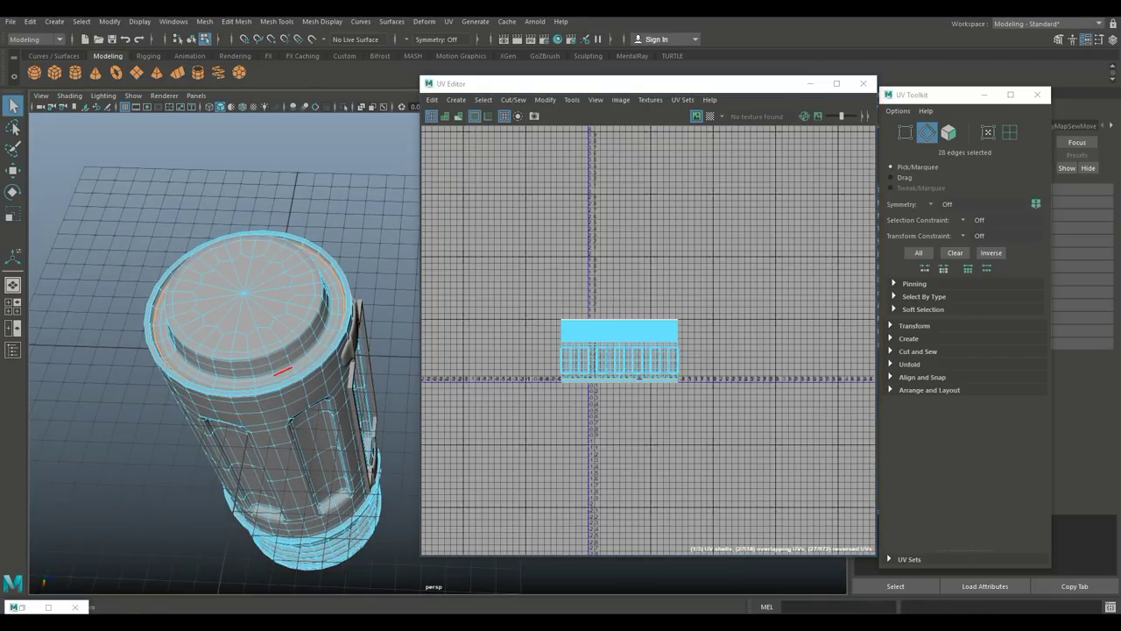
left_click(283, 372)
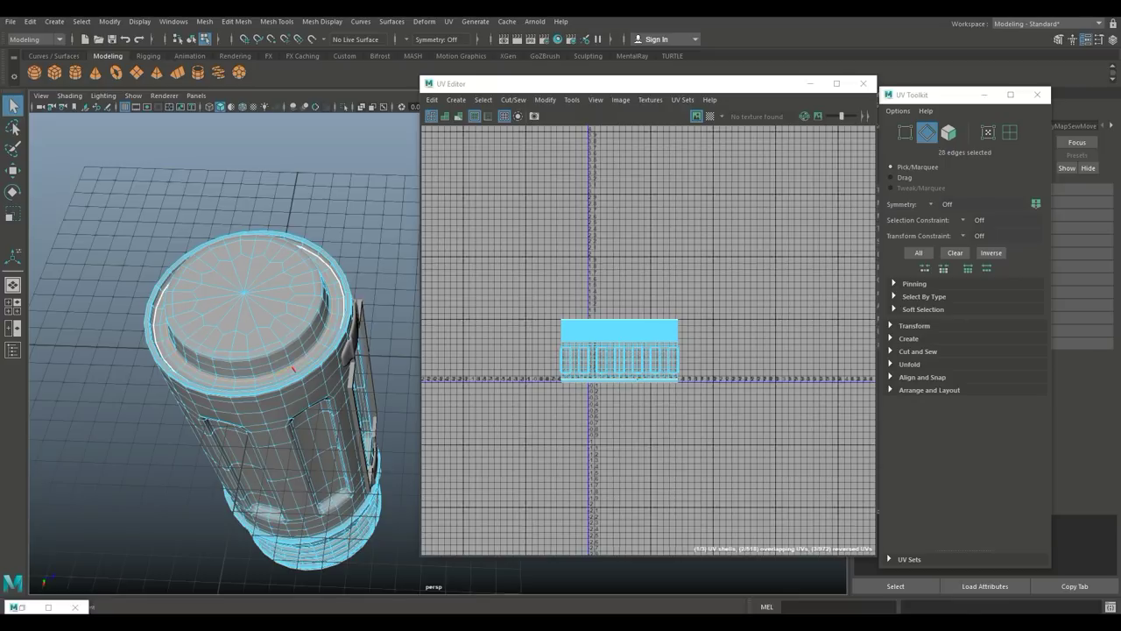
scroll(294, 369, "up", 3)
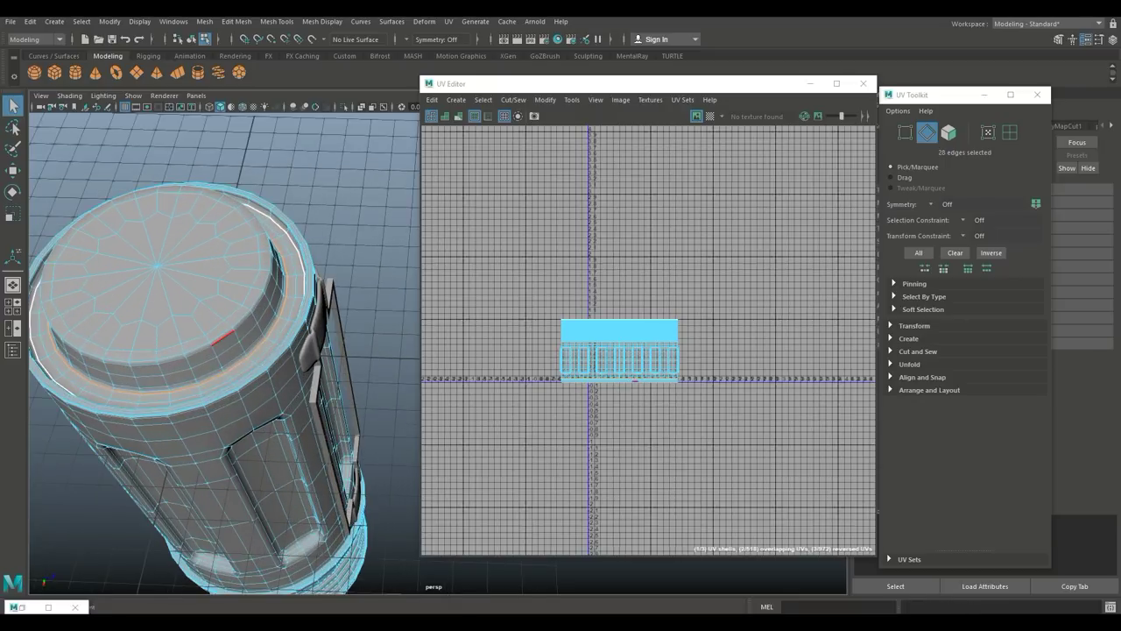
key("shift+x")
- Cut the UVs along the edge loop around the upper rim of the raised disc on the underside
double_click(224, 337)
scroll(226, 338, "down", 3)
scroll(226, 338, "up", 3)
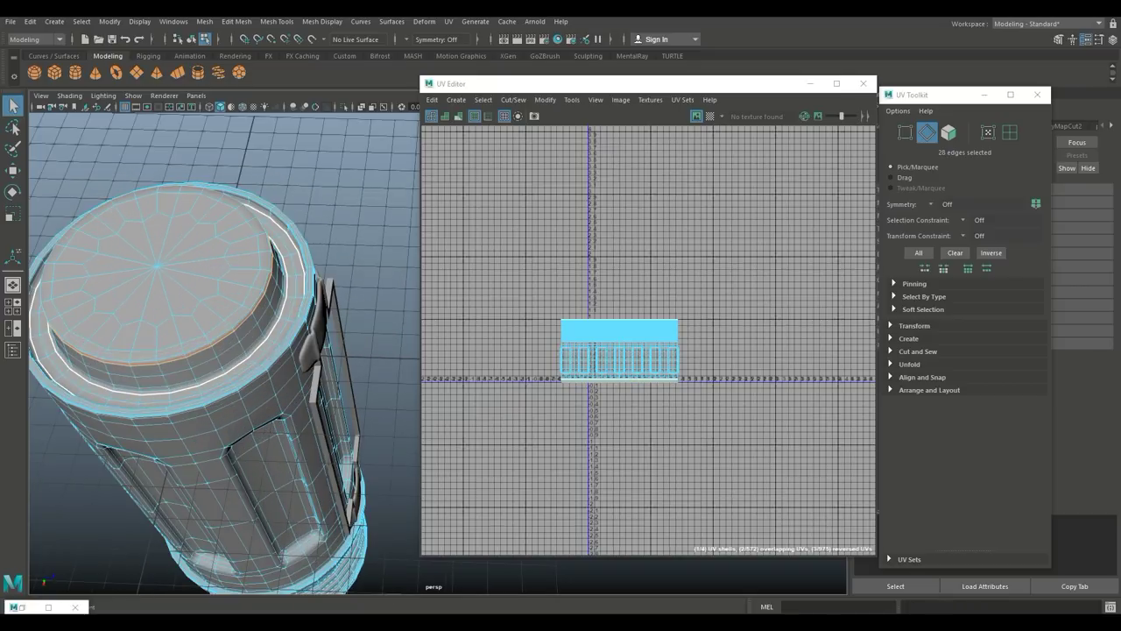
key("ctrl+x")
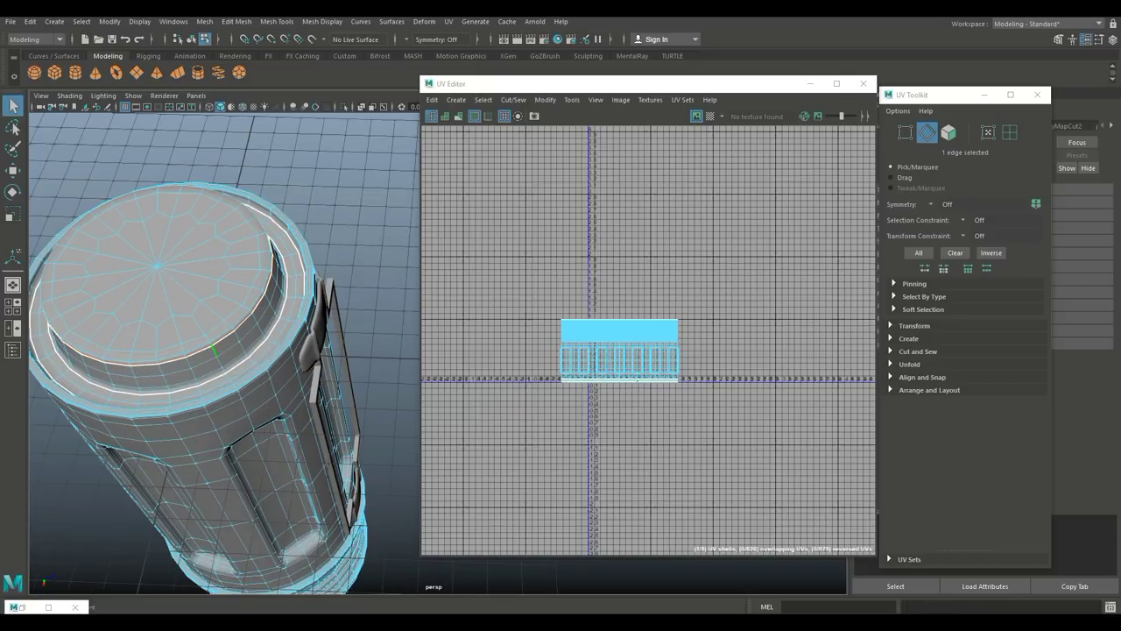
- Cut a lengthwise UV seam along the edge loop running from the raised disc down the body
double_click(219, 360)
key("shift+x")
scroll(268, 423, "down", 4)
left_click_drag(263, 263, 228, 394, "alt")
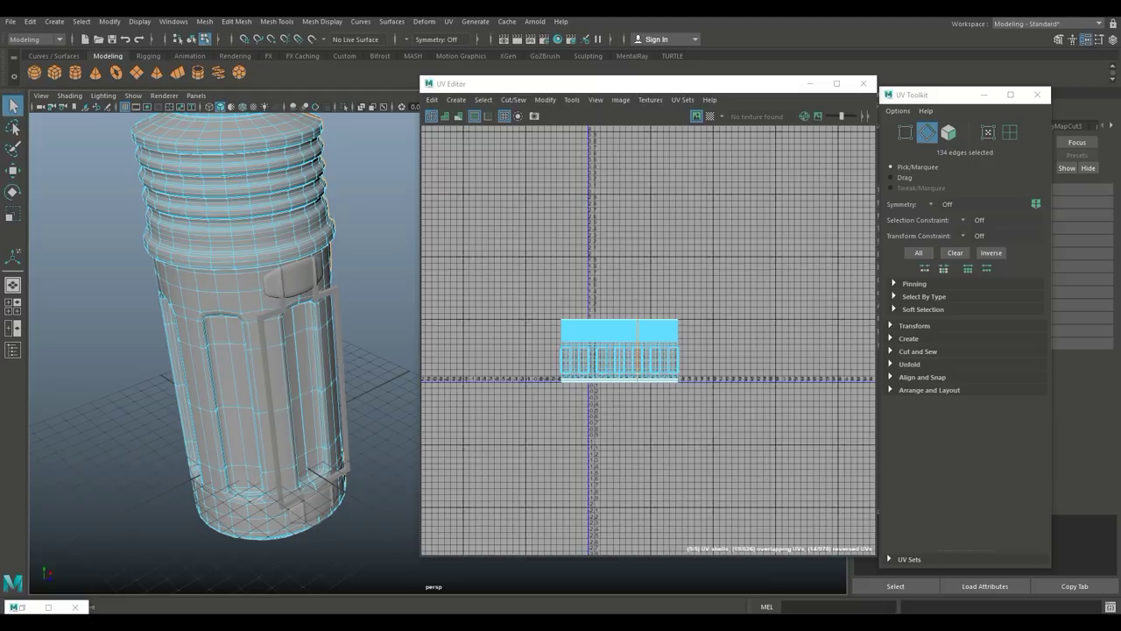
- Select all five UV shells of the body, unfold them and lay them out in the UV tile
right_click_drag(618, 344, 596, 332)
left_click_drag(497, 274, 719, 416)
right_click_drag(633, 333, 693, 607)
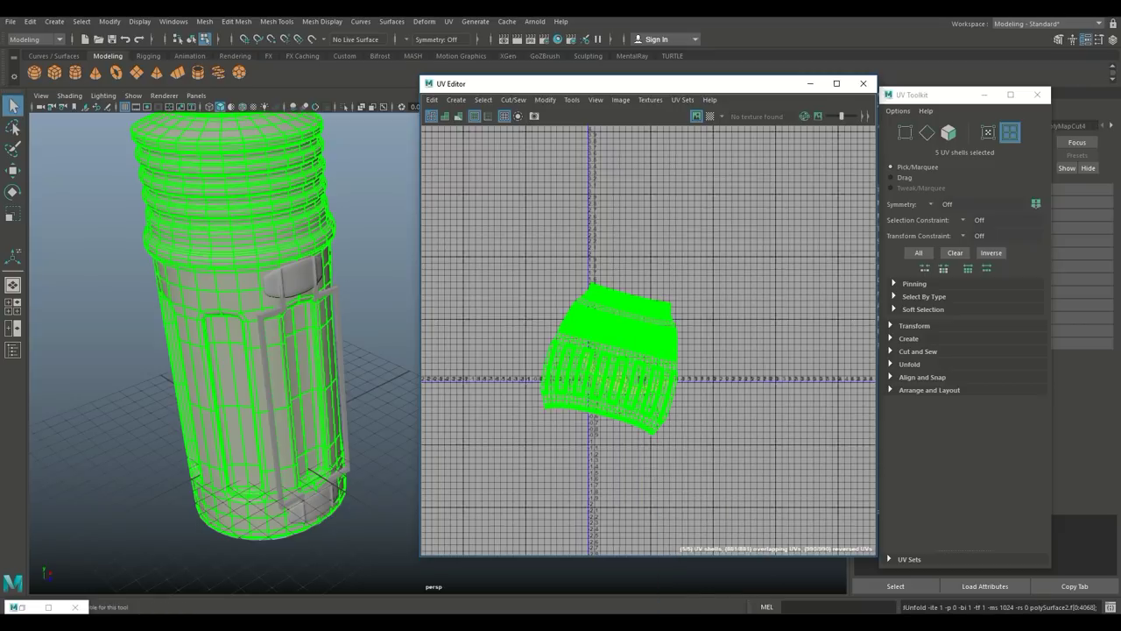
right_click_drag(612, 308, 565, 294)
right_click_drag(631, 344, 700, 418)
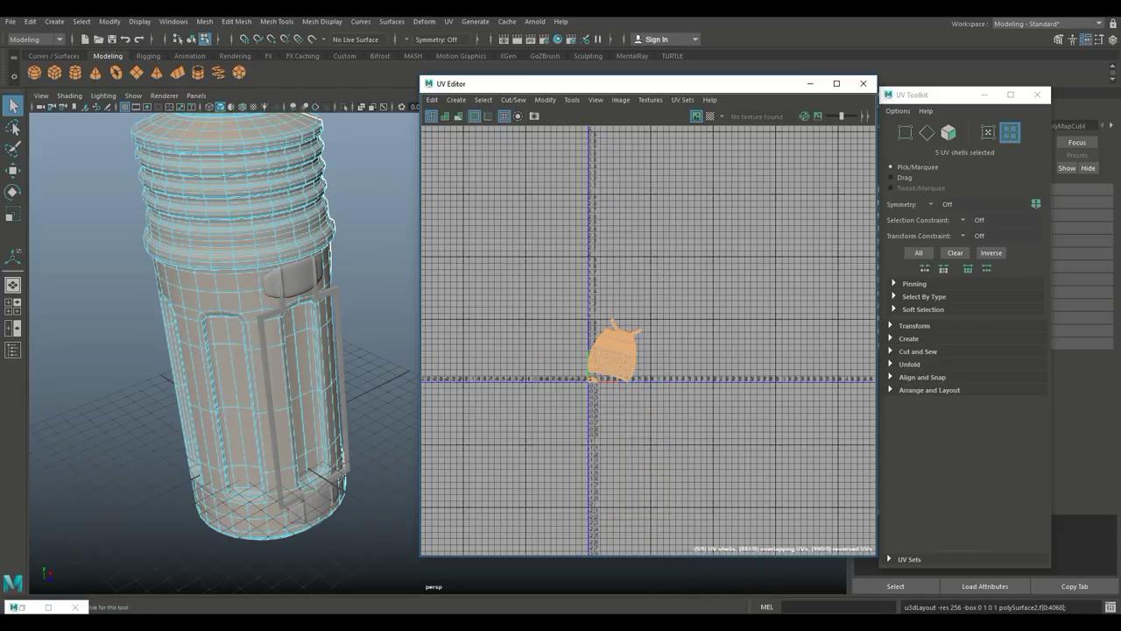
- Examine the laid-out body and curved strip shells in the UV Editor and the corresponding seams on the model
scroll(637, 410, "up", 4)
scroll(635, 401, "up", 3)
scroll(605, 368, "up", 3)
middle_click_drag(569, 333, 764, 479, "alt")
scroll(736, 460, "down", 2)
middle_click_drag(683, 351, 665, 456, "alt")
middle_click_drag(649, 385, 577, 477, "alt")
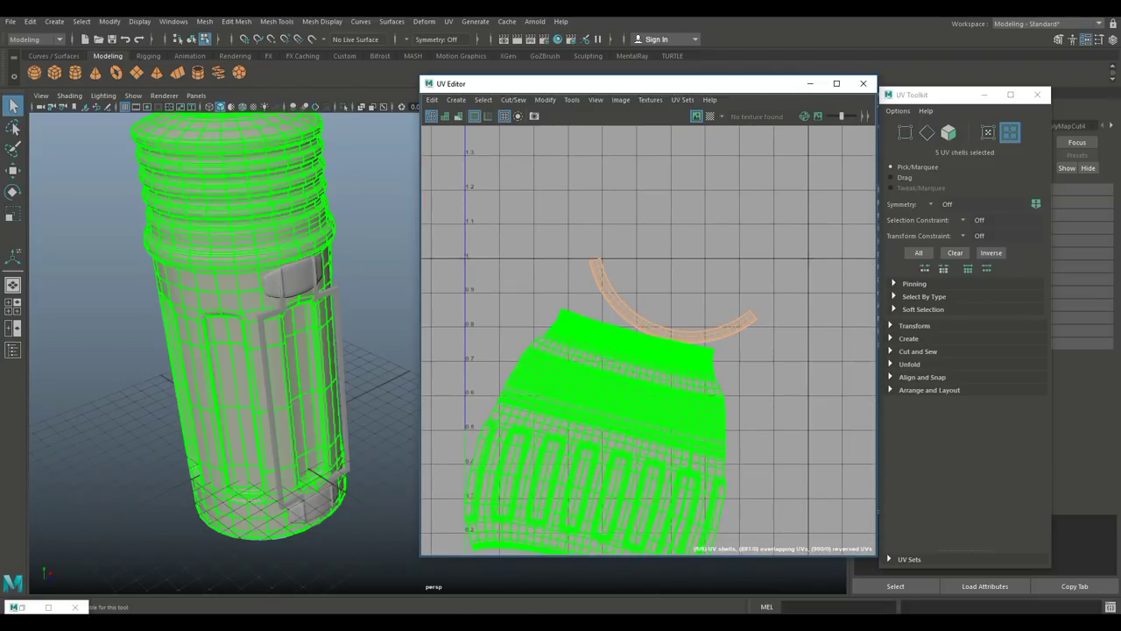
scroll(621, 308, "up", 5)
middle_click_drag(621, 307, 617, 291, "alt")
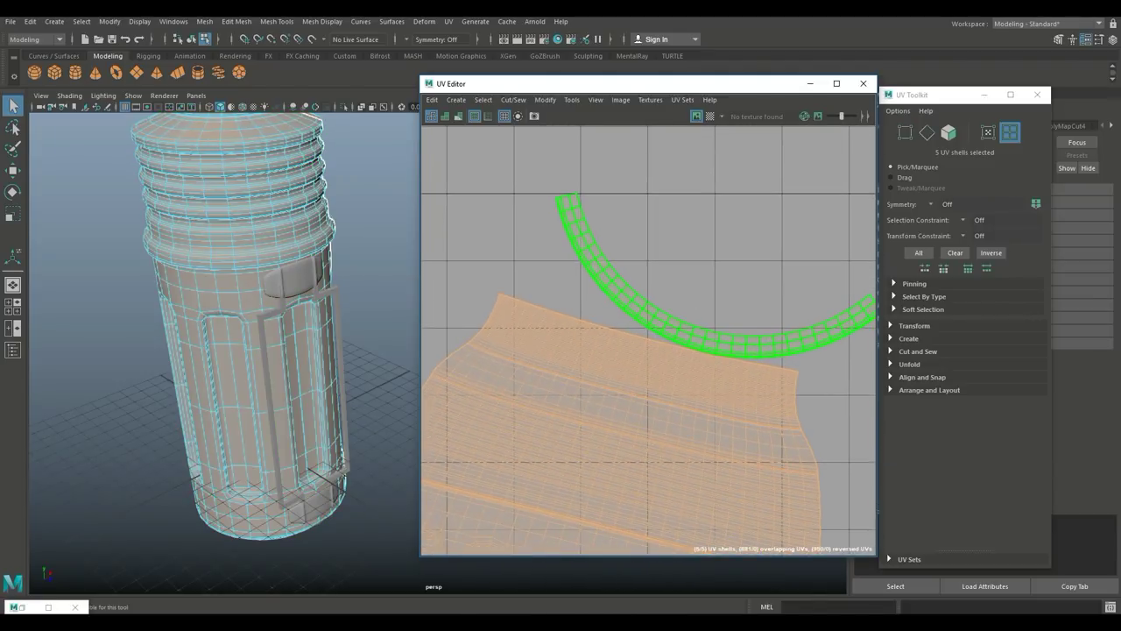
scroll(540, 273, "down", 1)
scroll(324, 289, "down", 3)
middle_click_drag(324, 289, 271, 313, "alt")
mouse_move(271, 313)
left_mouse_down("alt")
mouse_move(268, 360)
mouse_move(272, 313)
left_mouse_up("alt")
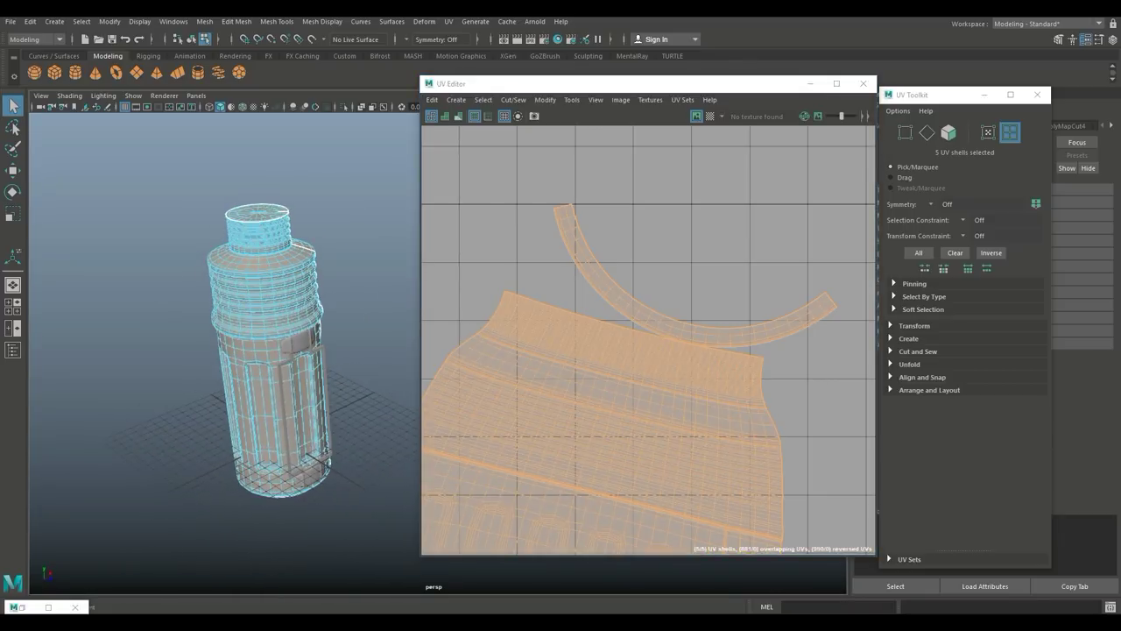
right_click_drag(547, 394, 520, 382)
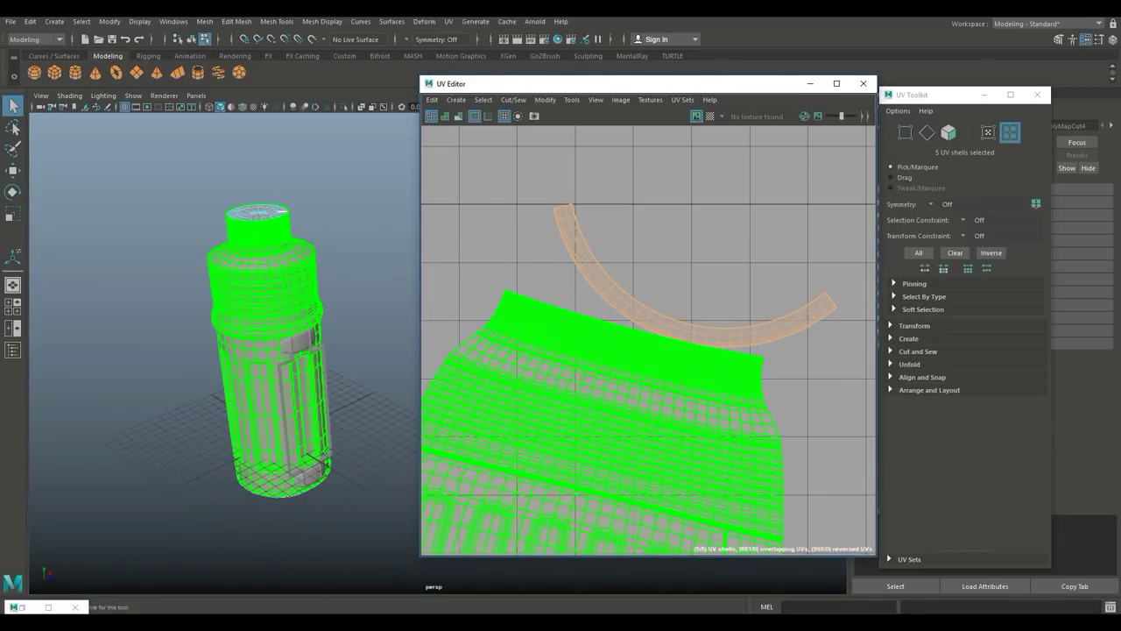
- Unfold the curved strip shell that belongs to the side of the raised disc under the body
left_click(520, 382)
mouse_move(297, 368)
left_mouse_down("alt")
mouse_move(305, 223)
mouse_move(296, 326)
mouse_move(279, 373)
left_mouse_up("alt")
right_click_drag(633, 306, 598, 286)
left_click(597, 286)
left_click_drag(285, 364, 171, 293, "alt")
middle_click_drag(263, 324, 107, 247, "alt")
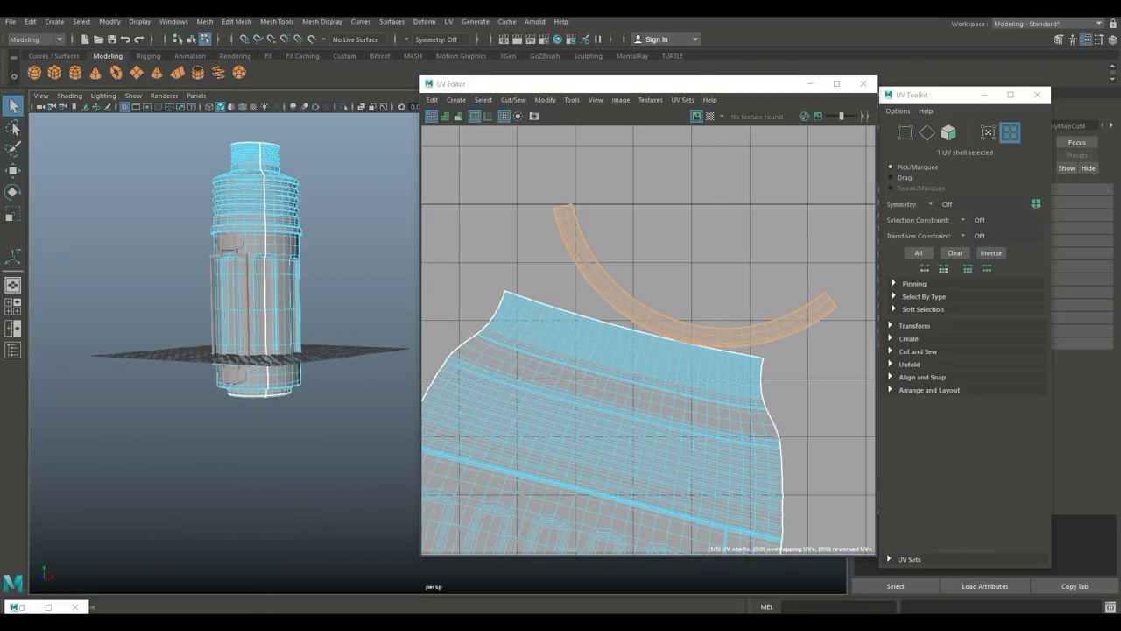
right_click_drag(608, 281, 589, 273)
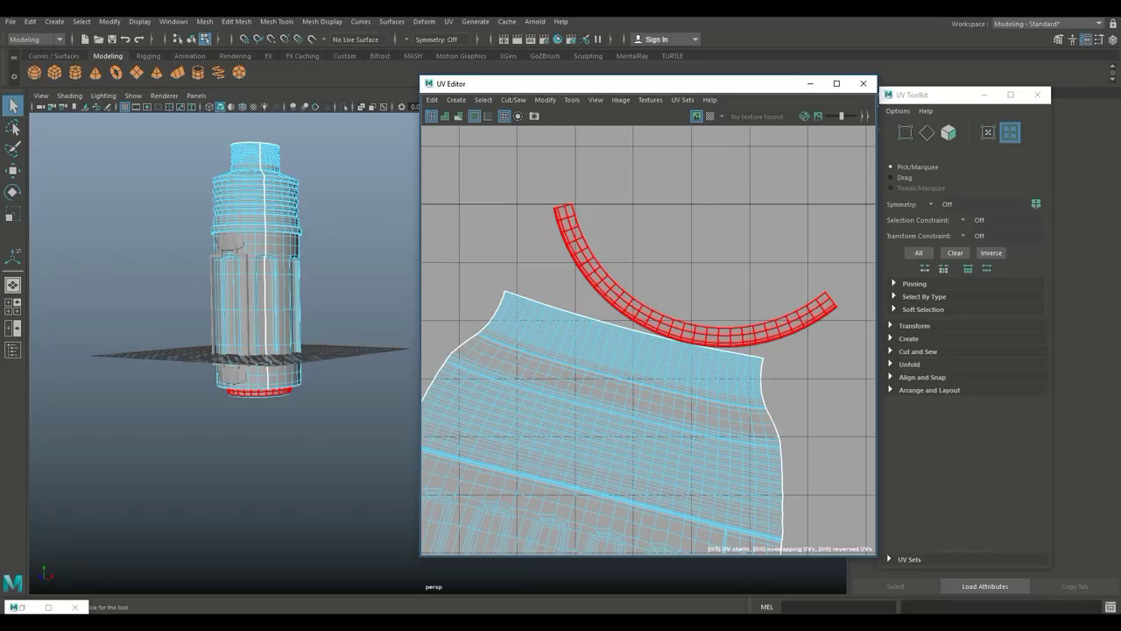
right_click_drag(596, 279, 648, 606)
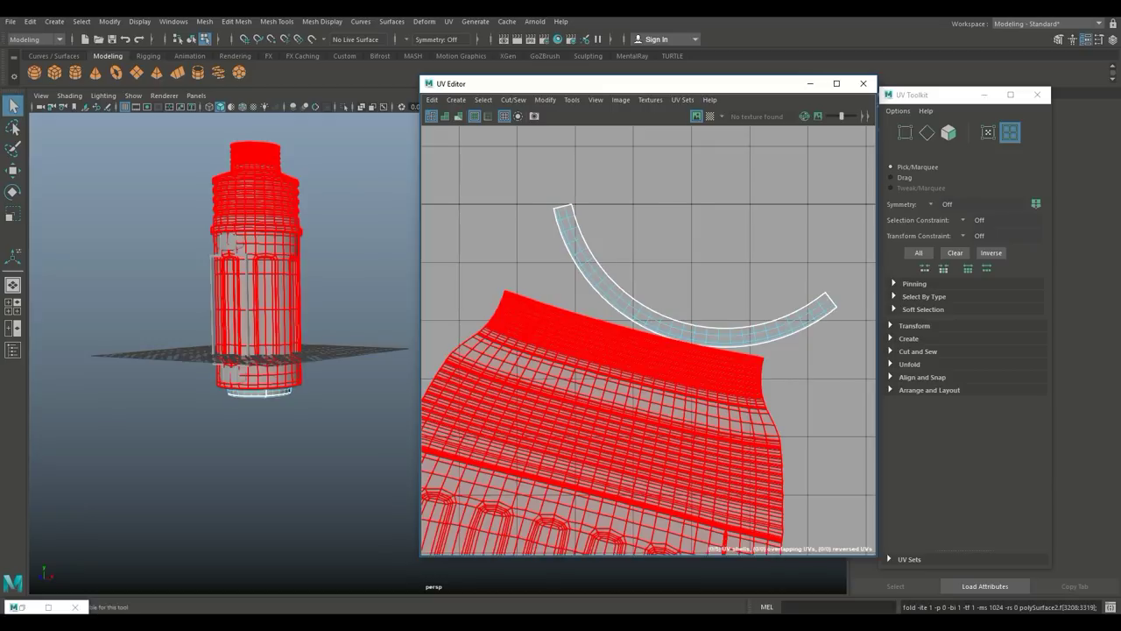
- Examine the full shell arrangement in the UV Editor against the side and underside of the body
scroll(611, 287, "down", 7)
middle_click_drag(613, 302, 638, 223, "alt")
scroll(237, 316, "up", 4)
middle_click_drag(237, 315, 306, 377, "alt")
scroll(254, 333, "up", 3)
left_click_drag(219, 316, 289, 333, "alt")
mouse_move(246, 324)
middle_mouse_down("alt")
mouse_move(293, 368)
mouse_move(258, 342)
middle_mouse_up("alt")
left_click(254, 342)
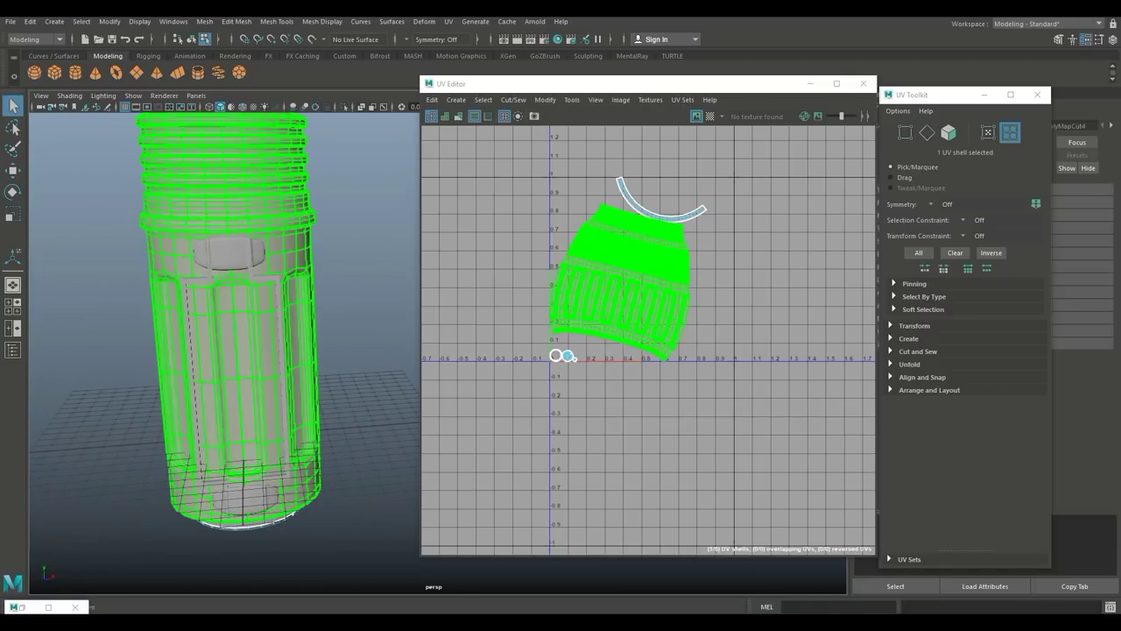
- Select the upper curved pad on the body and cut its UVs along the edge loop around its outline
right_click_drag(220, 255, 277, 238)
left_click(235, 253)
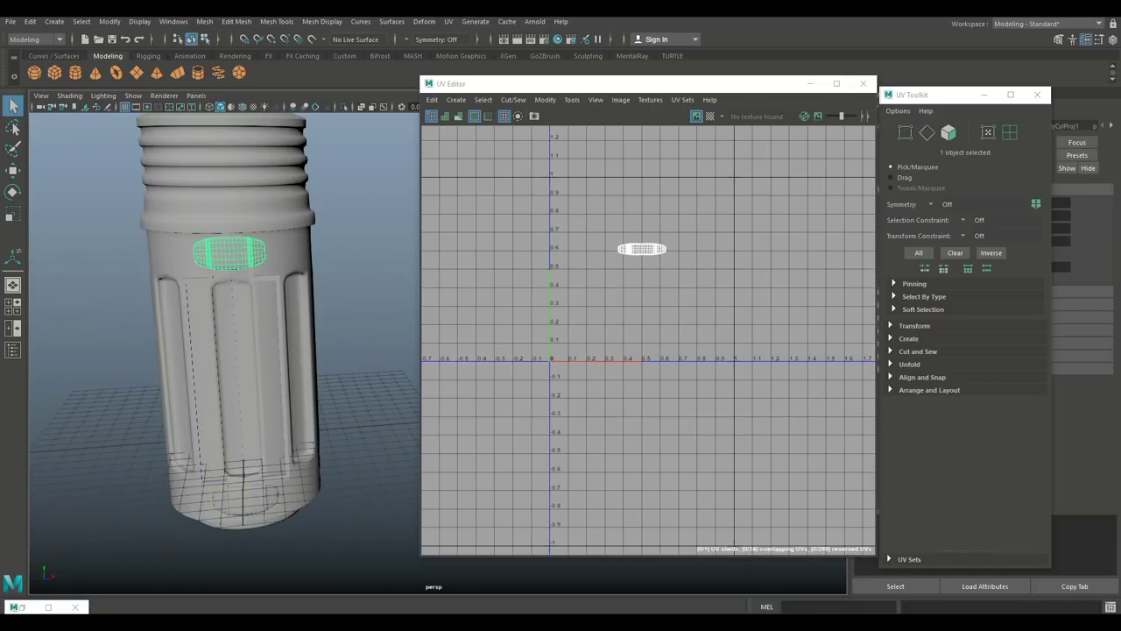
scroll(235, 262, "up", 3)
middle_click_drag(176, 298, 295, 333, "alt")
left_click_drag(290, 298, 197, 350, "alt")
middle_click_drag(228, 262, 238, 343, "alt")
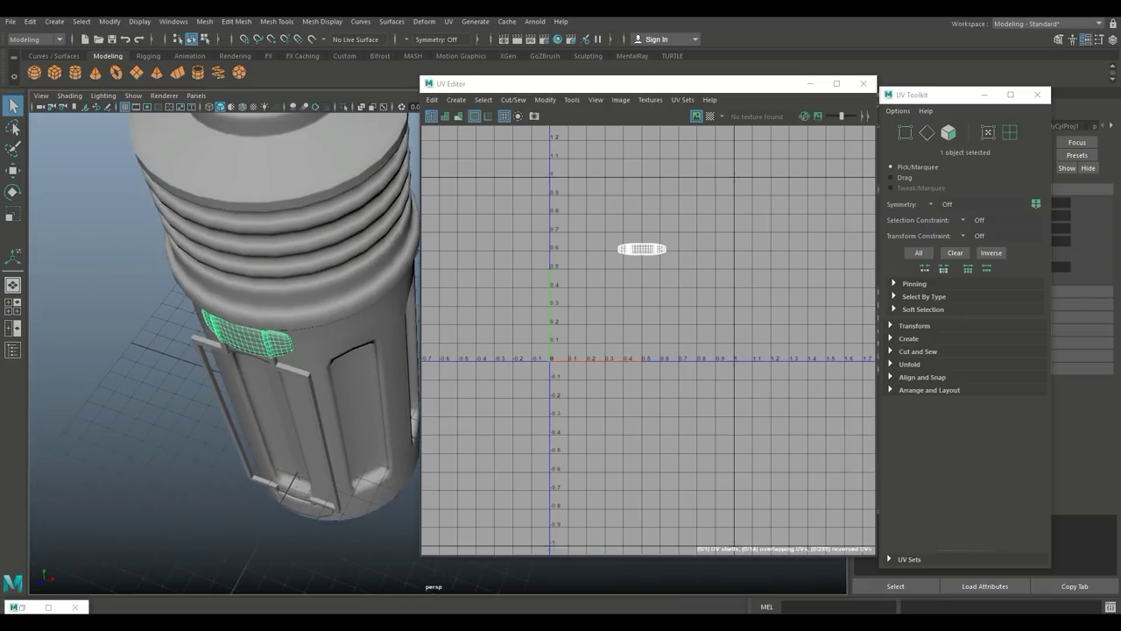
scroll(238, 344, "up", 5)
middle_click_drag(131, 333, 364, 346, "alt")
right_click_drag(251, 272, 253, 249)
scroll(252, 254, "up", 2)
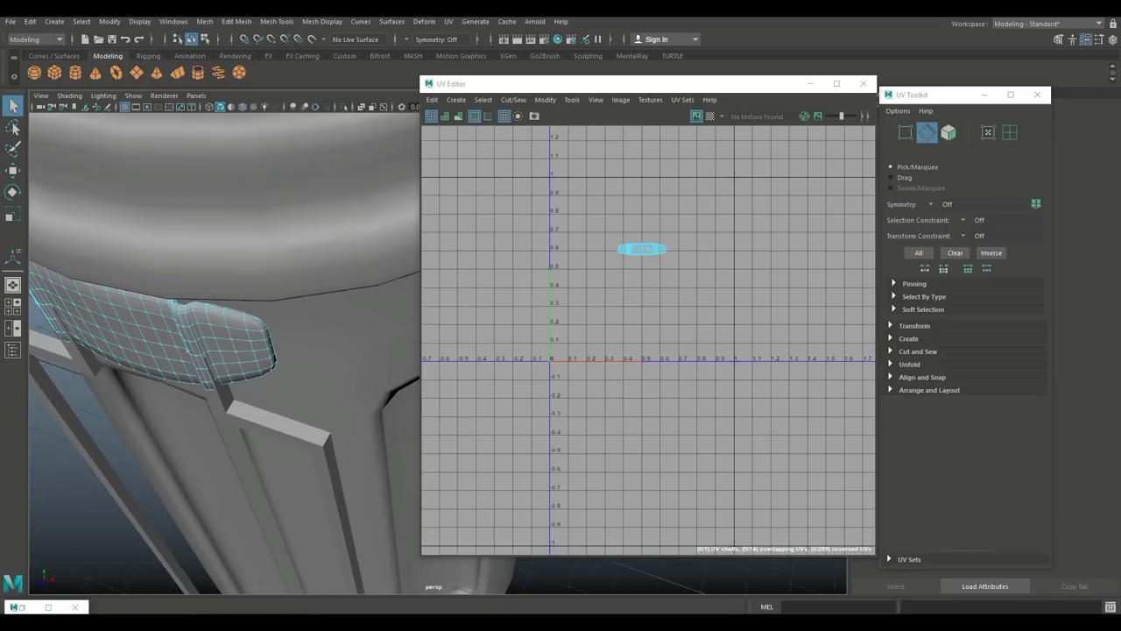
double_click(234, 311)
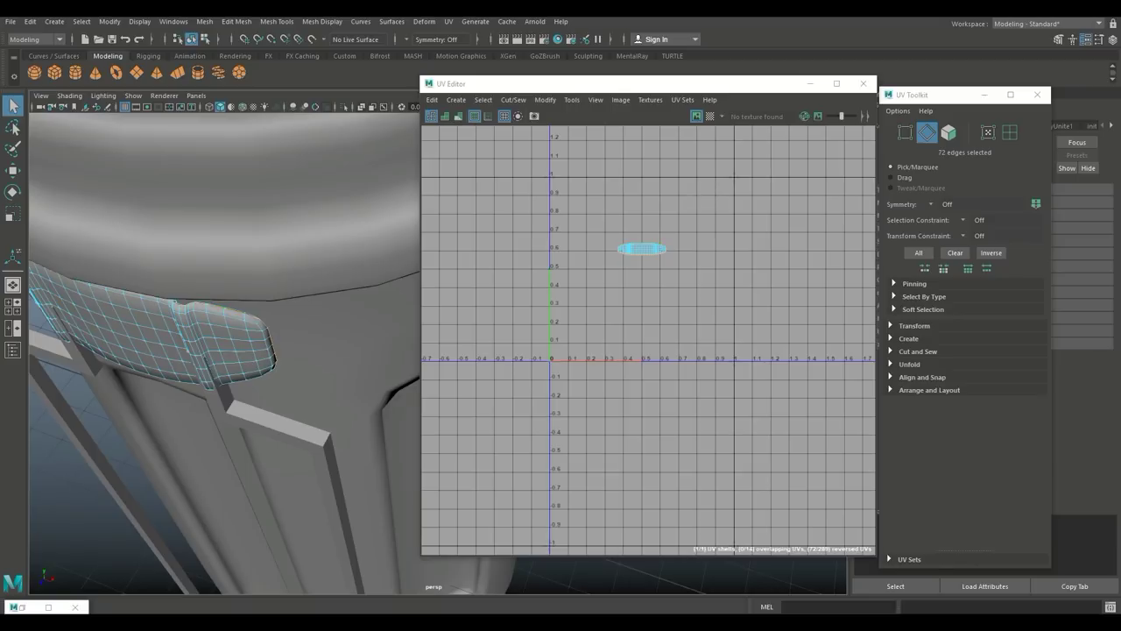
right_click_drag(655, 248, 706, 380)
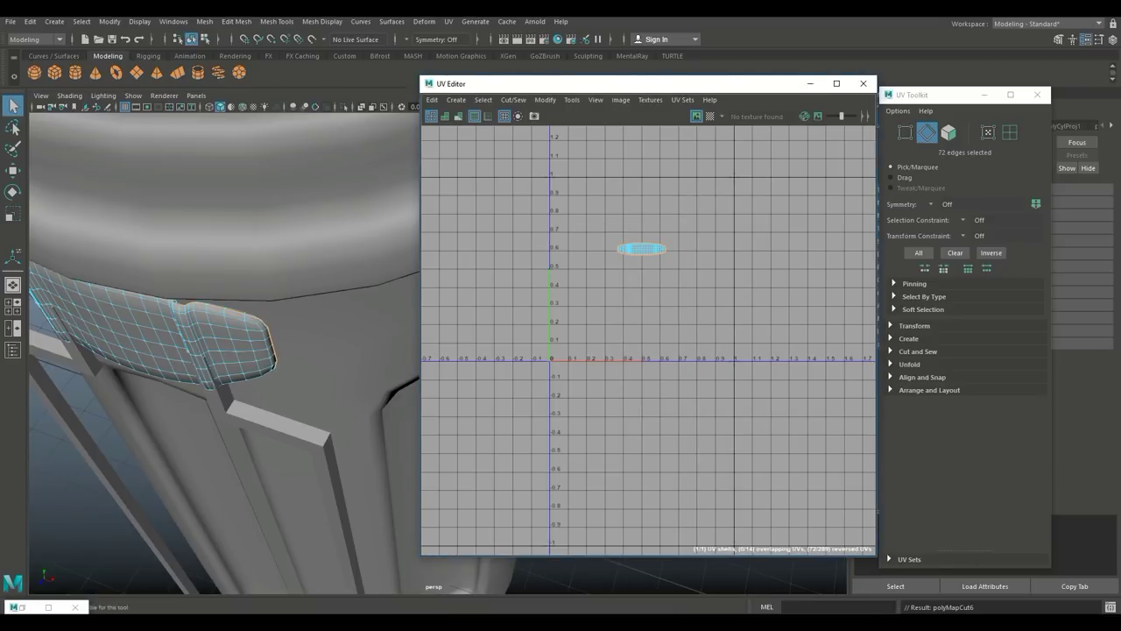
- Cut the UVs of the lower curved pad near the base along the edge loop around its outline
scroll(298, 350, "down", 5)
middle_click_drag(331, 495, 345, 300, "alt")
scroll(296, 197, "up", 6)
middle_click_drag(215, 205, 264, 274, "alt")
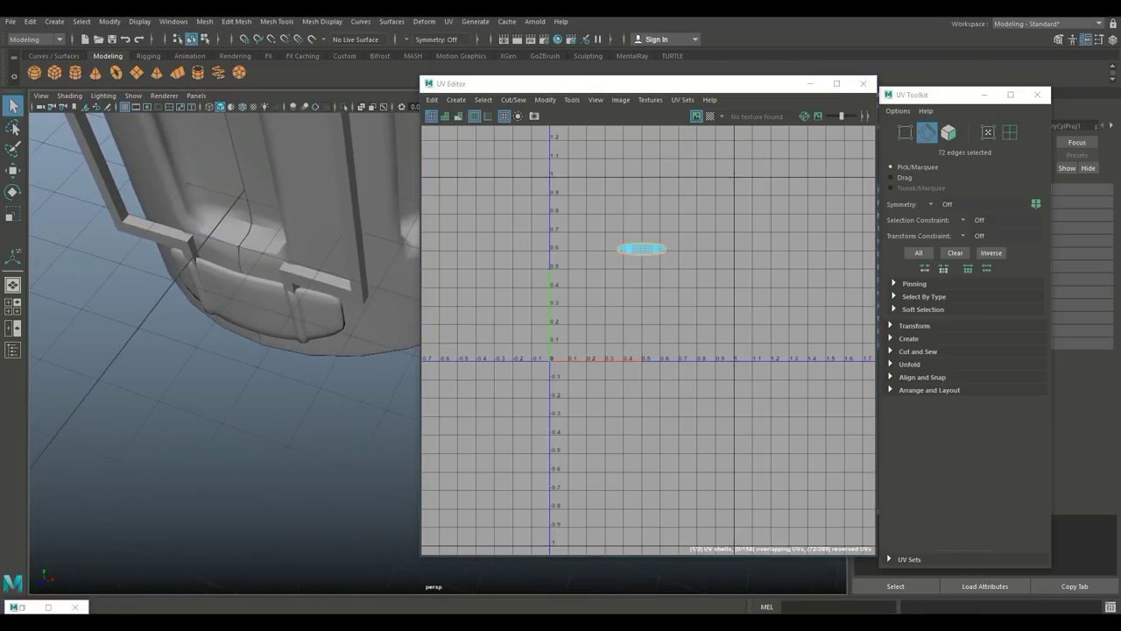
left_click(264, 285)
right_click_drag(263, 273, 264, 243)
left_click(264, 241)
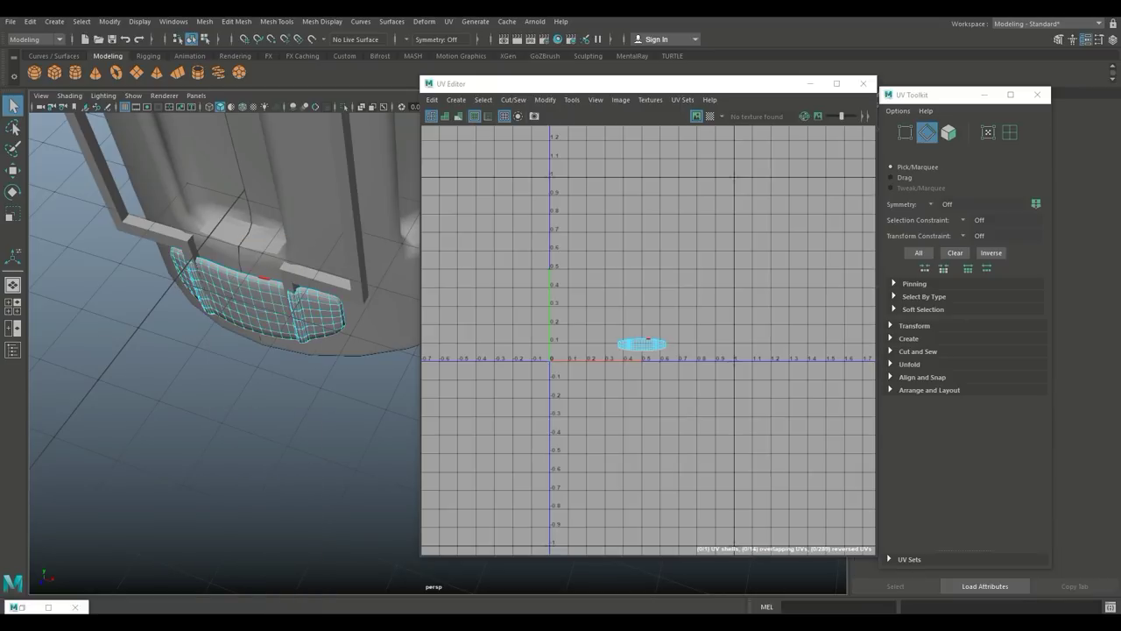
double_click(264, 277)
key("shift+x")
scroll(264, 277, "down", 2)
middle_click_drag(263, 277, 277, 360, "alt")
- Select both UV shells of the lower pad, unfold them and lay them out in the UV tile
right_click_drag(638, 343, 584, 327)
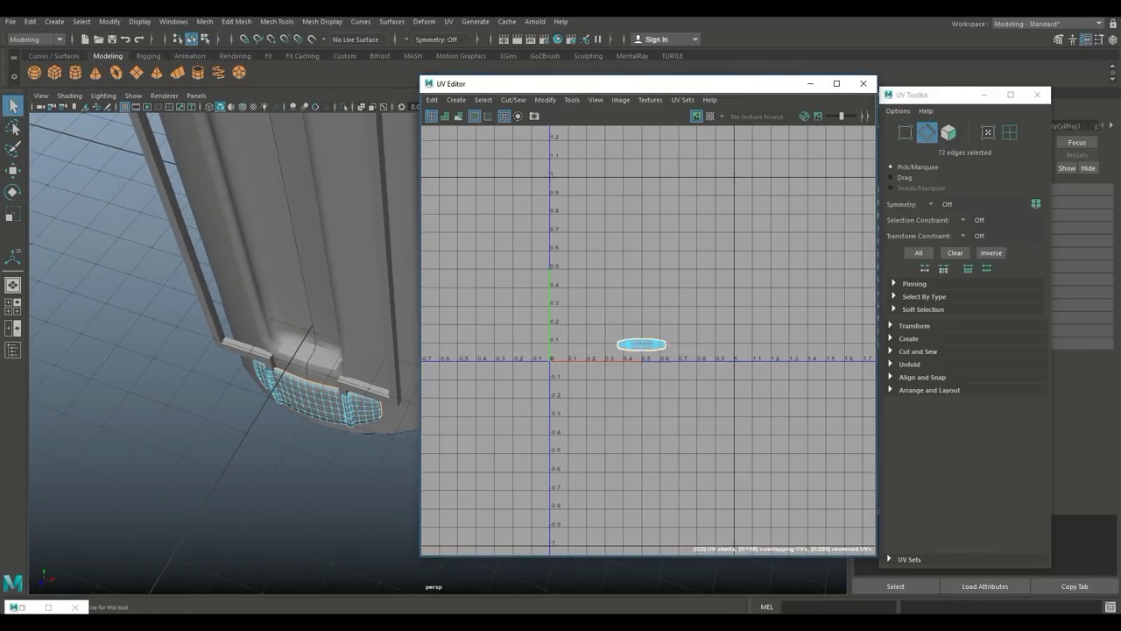
left_click_drag(605, 317, 696, 368)
right_click_drag(648, 347, 701, 606)
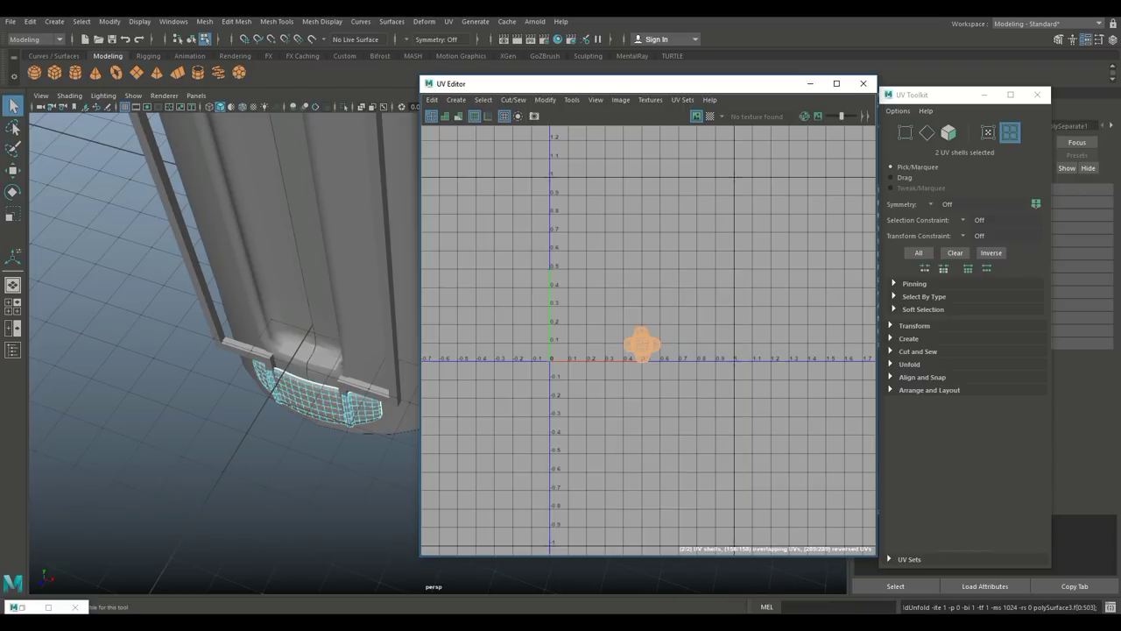
right_click_drag(642, 342, 602, 325)
left_click_drag(690, 405, 689, 404)
right_click_drag(638, 343, 697, 417)
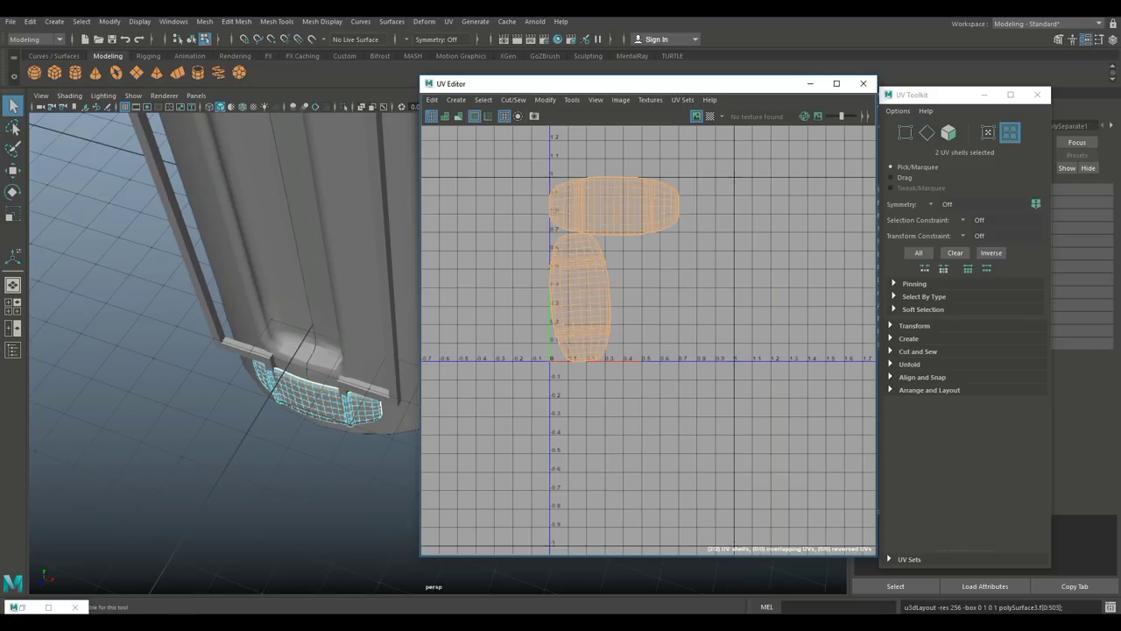
- Select the thin bracket joining the two pads and cut its UVs along an edge loop at its upper horizontal arm
scroll(608, 320, "down", 3)
scroll(263, 350, "down", 2)
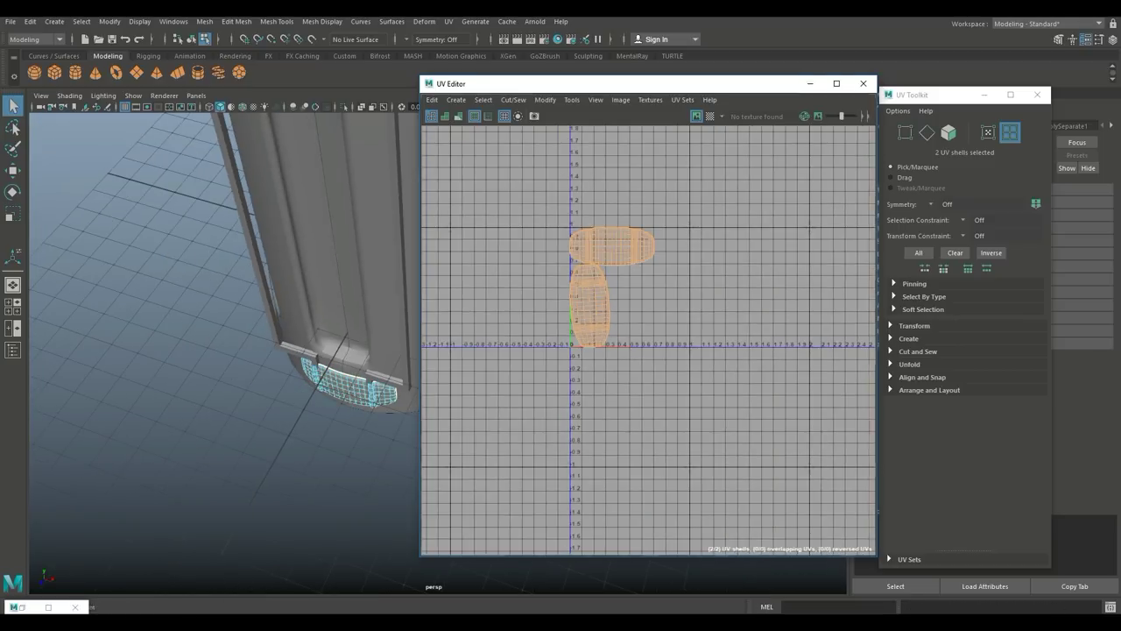
left_click_drag(263, 395, 272, 271, "alt")
middle_click_drag(271, 271, 247, 231, "alt")
left_click_drag(248, 231, 247, 272, "alt")
middle_click_drag(248, 272, 249, 360, "alt")
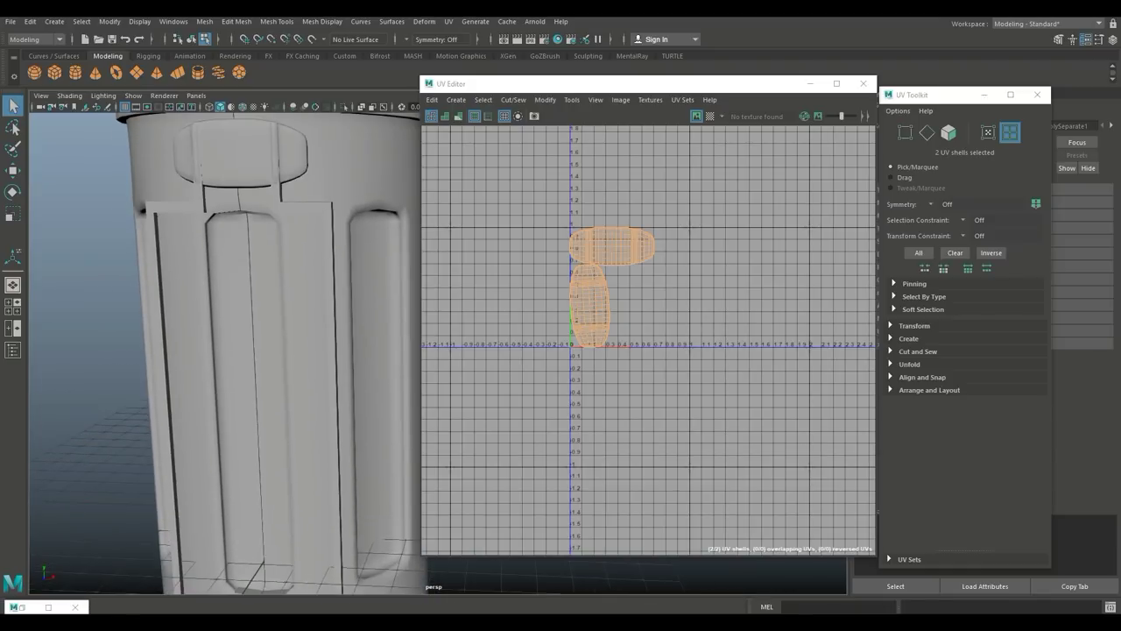
middle_click_drag(254, 333, 258, 359, "alt")
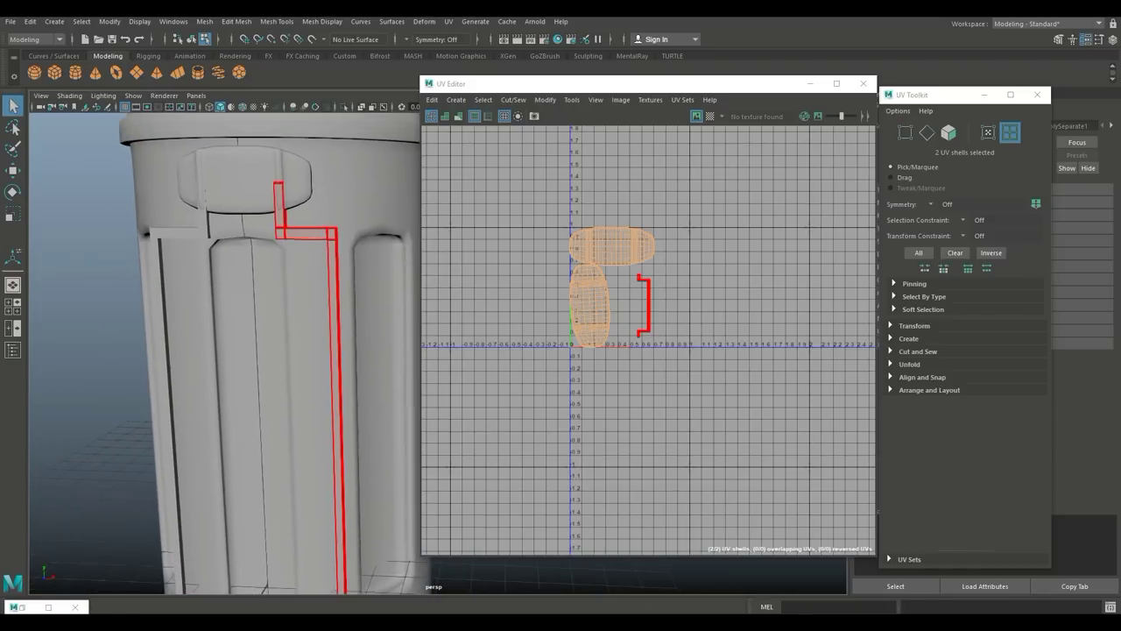
right_click_drag(309, 233, 361, 218)
left_click_drag(342, 255, 341, 366, "alt")
middle_click_drag(307, 219, 337, 372, "alt")
scroll(337, 372, "up", 5)
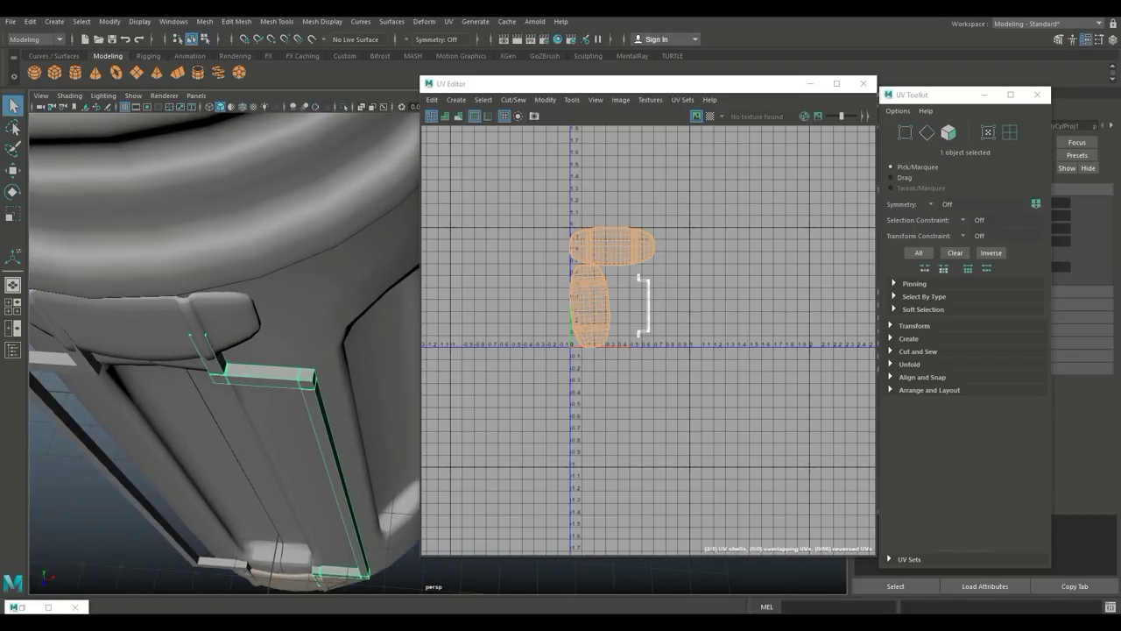
left_click_drag(262, 368, 309, 372, "alt")
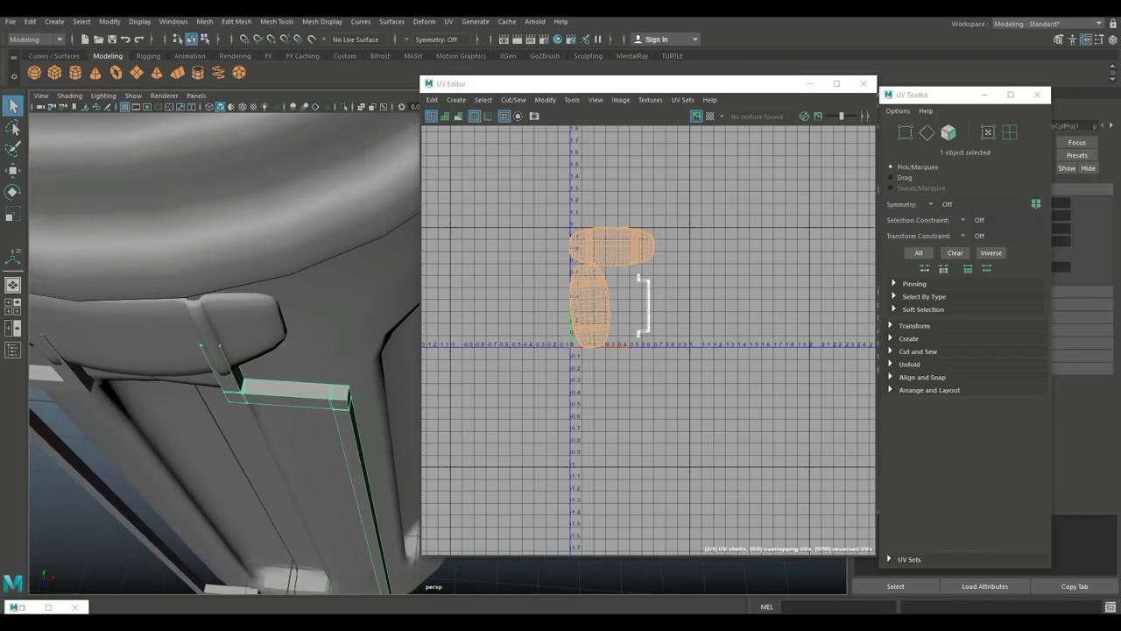
right_click_drag(279, 273, 278, 244)
left_click(287, 396)
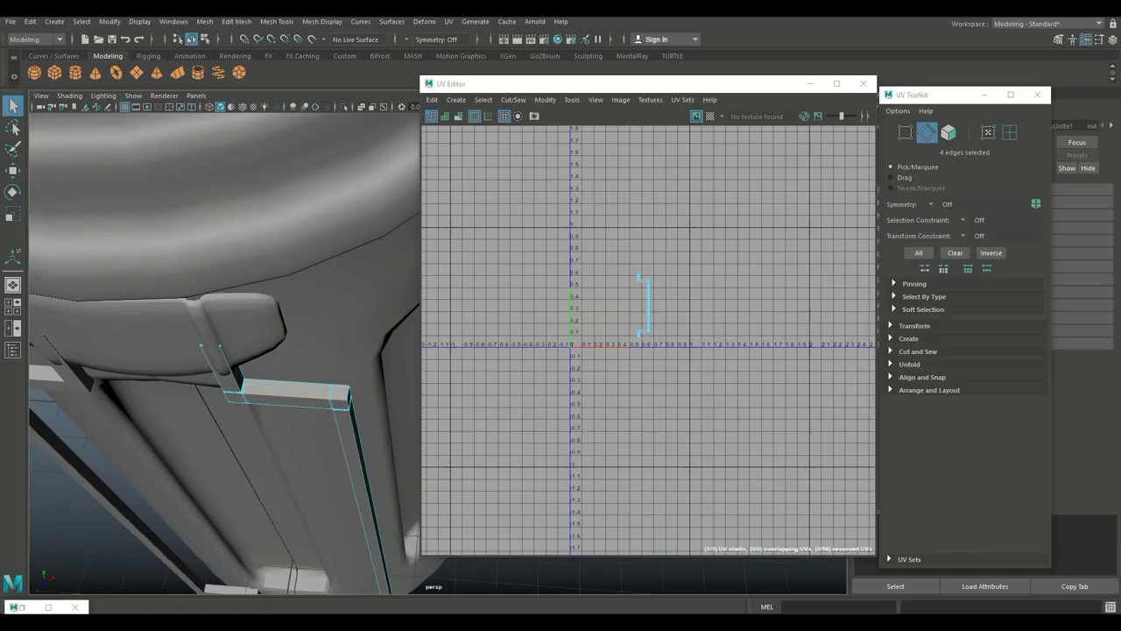
right_click_drag(656, 310, 705, 443)
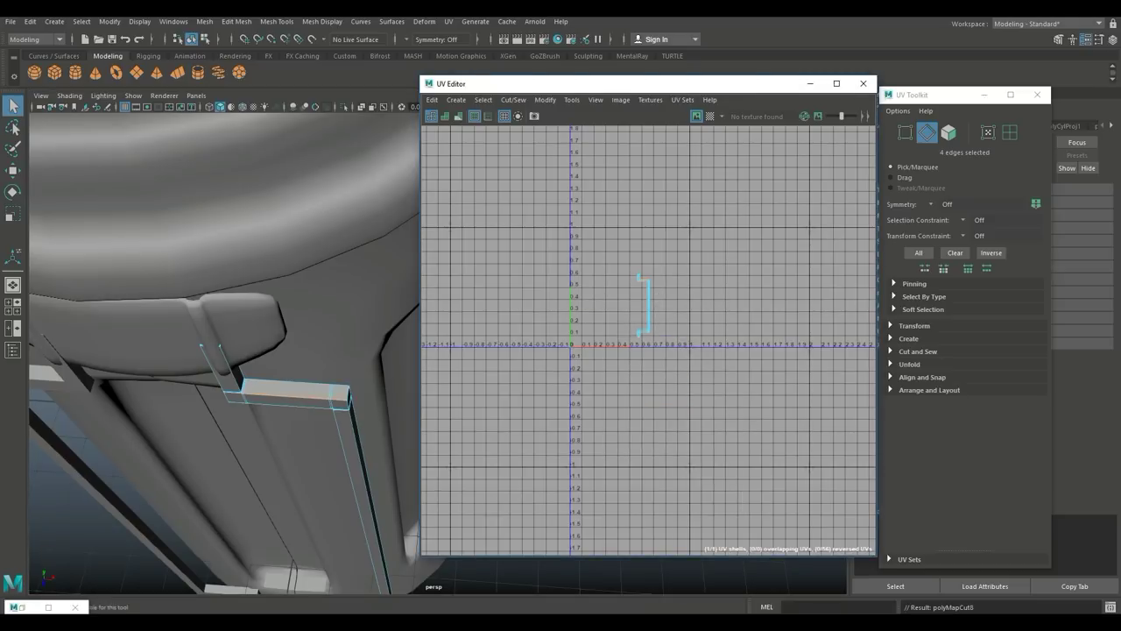
- Select the bracket's UV shell, unfold it and lay it out in the UV tile
right_click_drag(651, 299, 606, 283)
left_click(649, 313)
right_click_drag(649, 312, 701, 607)
right_click_drag(645, 300, 705, 417)
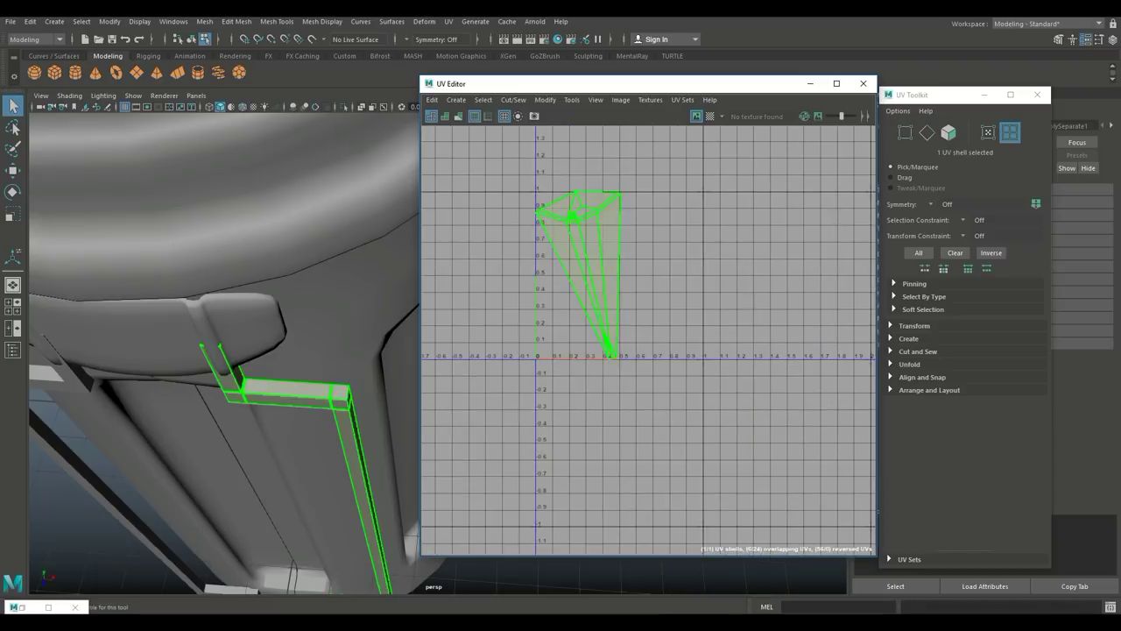
scroll(263, 377, "down", 2)
scroll(263, 377, "up", 1)
middle_click_drag(605, 324, 688, 346, "alt")
scroll(683, 346, "up", 2)
- Hide the main body and both curved pads, leaving only the two thin brackets in the viewport
left_click_drag(263, 394, 276, 346, "alt")
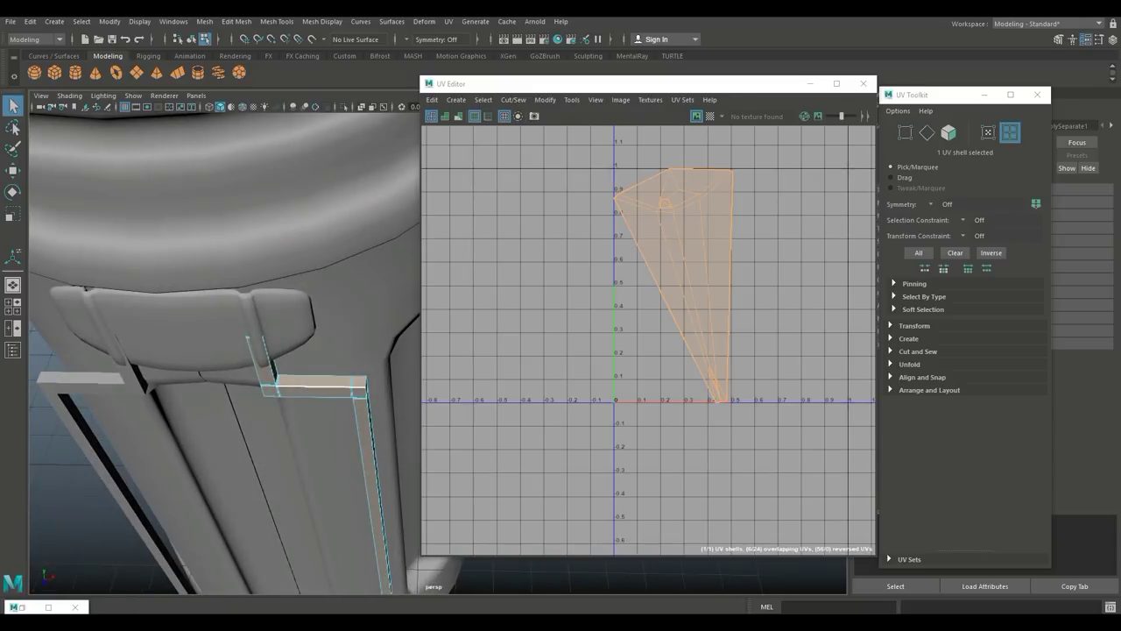
scroll(276, 350, "down", 3)
right_click_drag(307, 234, 364, 217)
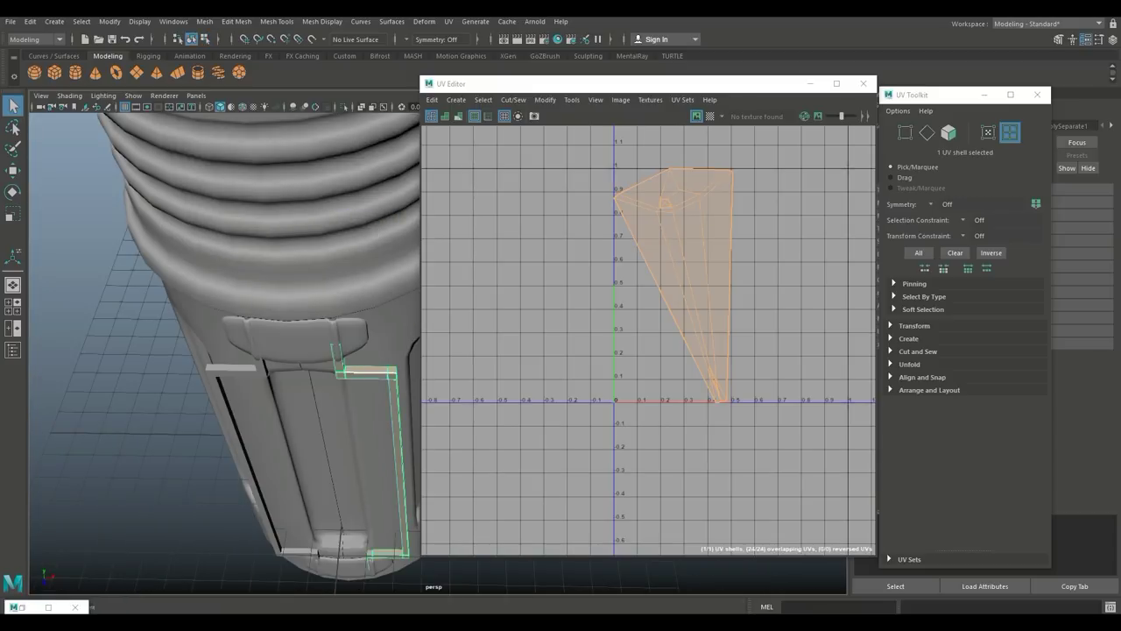
left_click(355, 223)
key("ctrl+h")
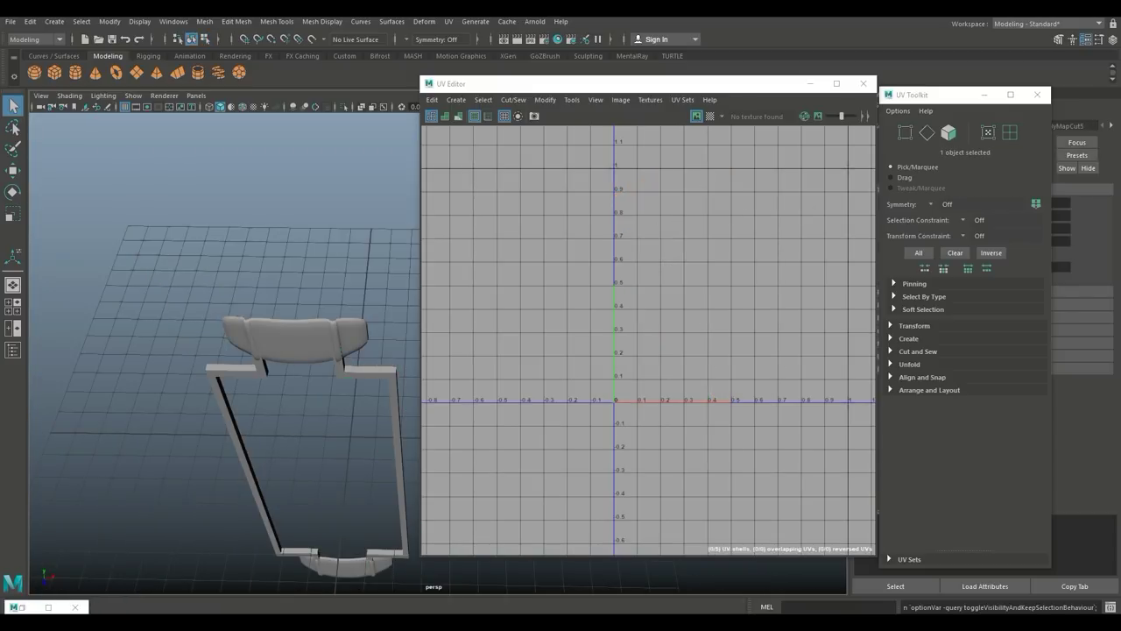
left_click(295, 340)
key("h")
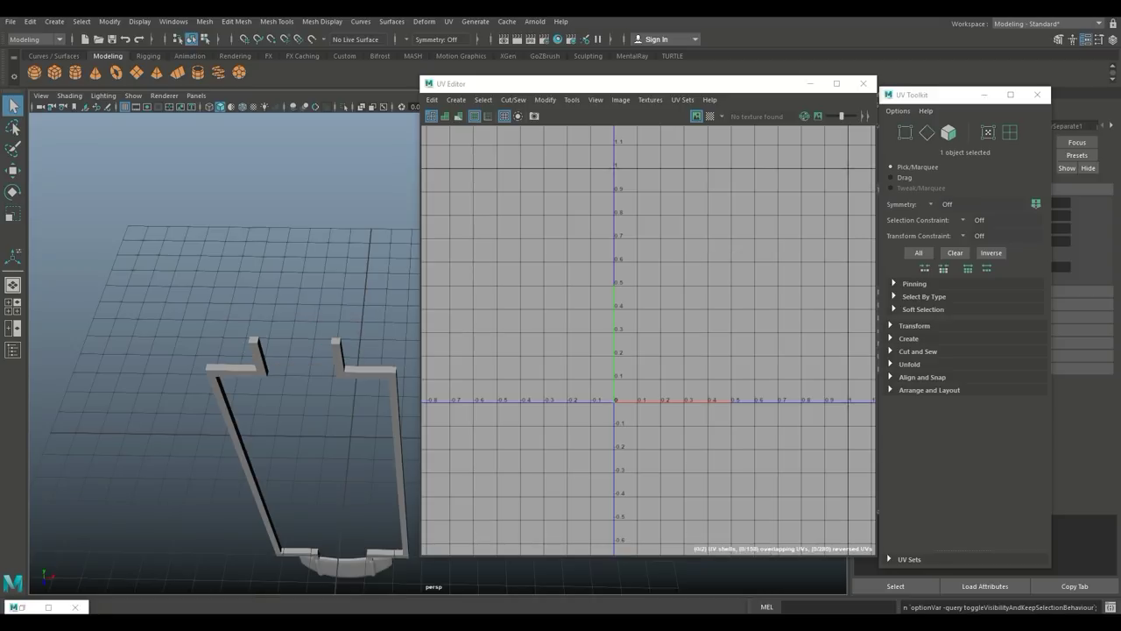
left_click(349, 568)
key("h")
- Cut the bracket's UVs along the edge loop at its upper short arm
left_click(368, 373)
middle_click_drag(302, 394, 256, 335, "alt")
scroll(263, 333, "up", 4)
right_click_drag(247, 261, 247, 230)
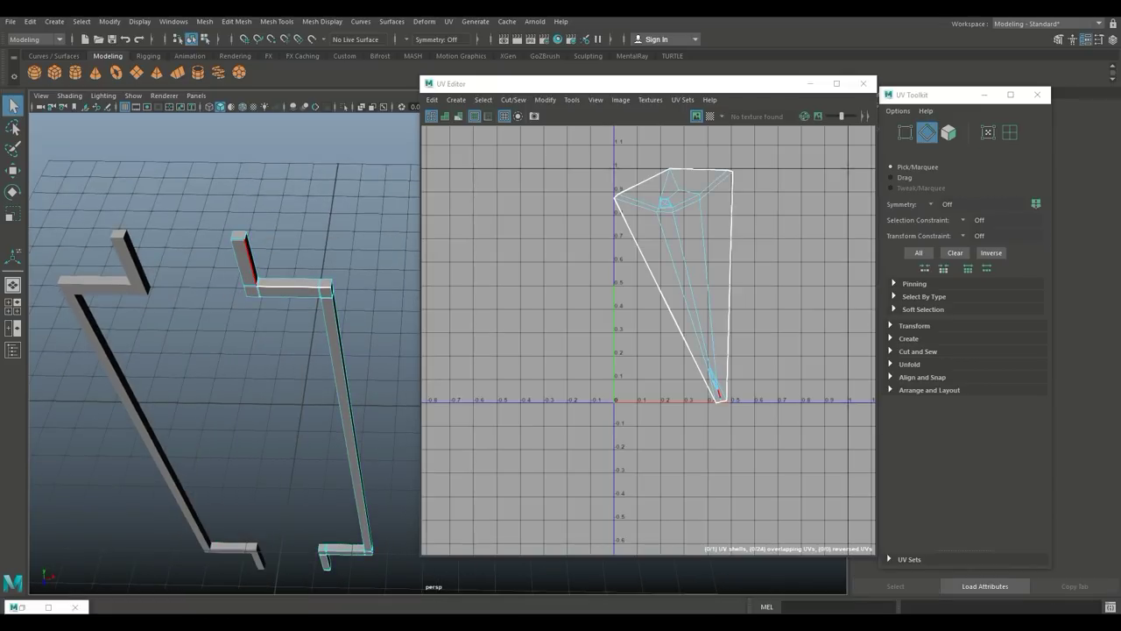
double_click(251, 261)
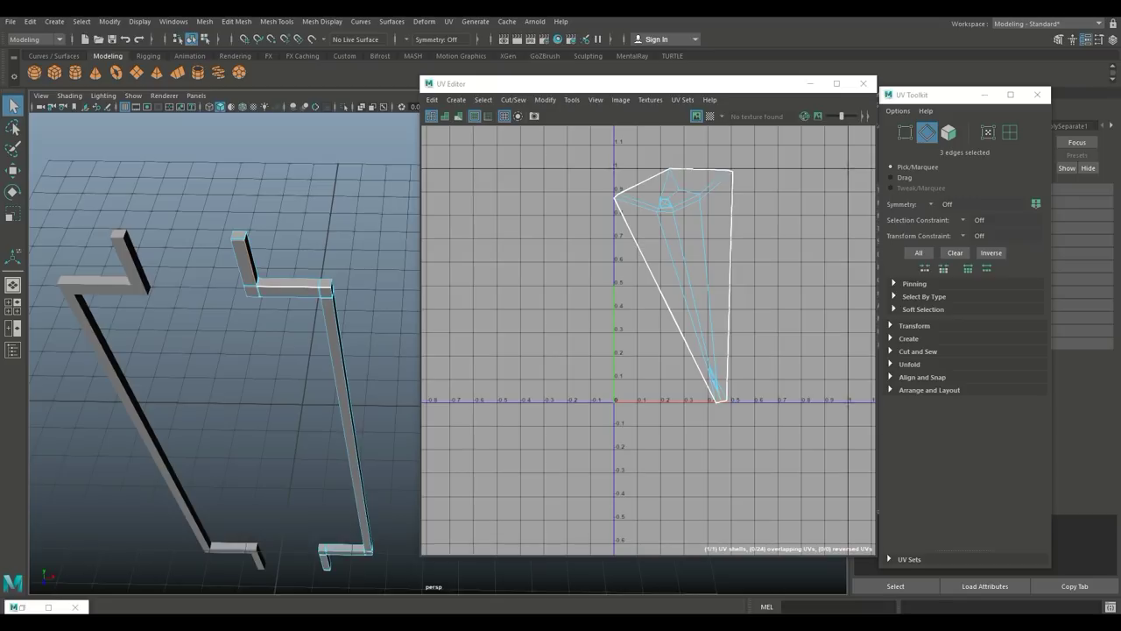
right_click_drag(685, 237, 732, 369)
- Examine the isolated bracket's corners and short end arms from several angles alongside its UV shell
middle_click_drag(324, 386, 329, 219, "alt")
left_click_drag(330, 350, 329, 263, "alt")
middle_click_drag(329, 263, 307, 214, "alt")
scroll(274, 289, "up", 4)
scroll(273, 315, "down", 2)
left_click_drag(298, 412, 308, 280, "alt")
middle_click_drag(308, 368, 341, 281, "alt")
middle_click_drag(316, 318, 386, 264, "alt")
right_click_drag(686, 307, 686, 263)
right_click_drag(686, 306, 722, 341)
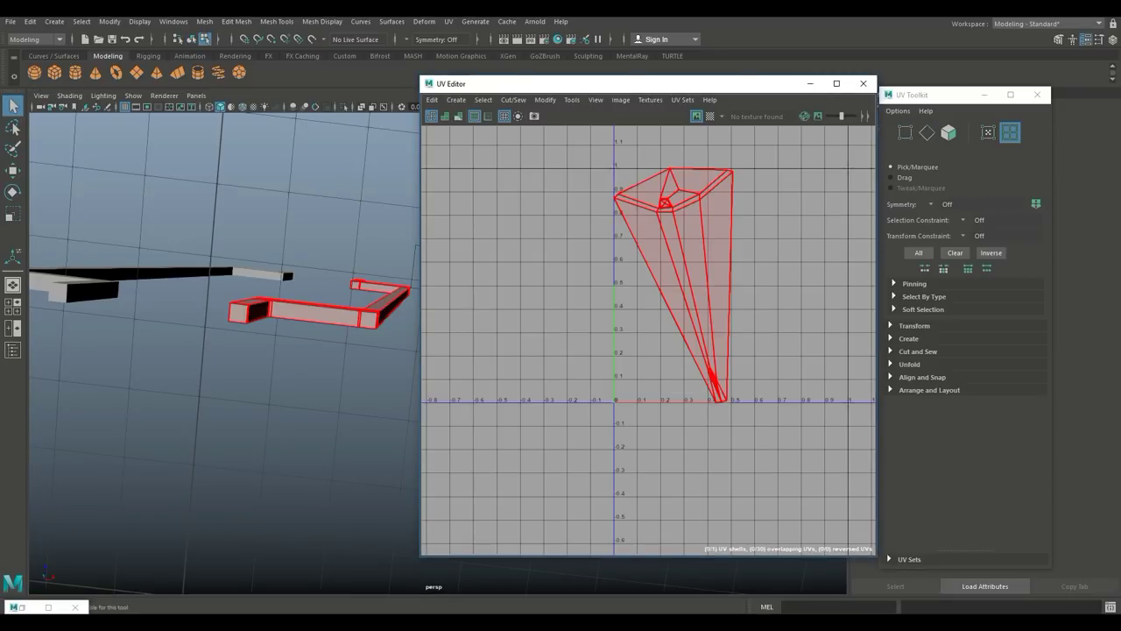
left_click_drag(245, 289, 271, 469, "alt")
middle_click_drag(272, 469, 133, 426, "alt")
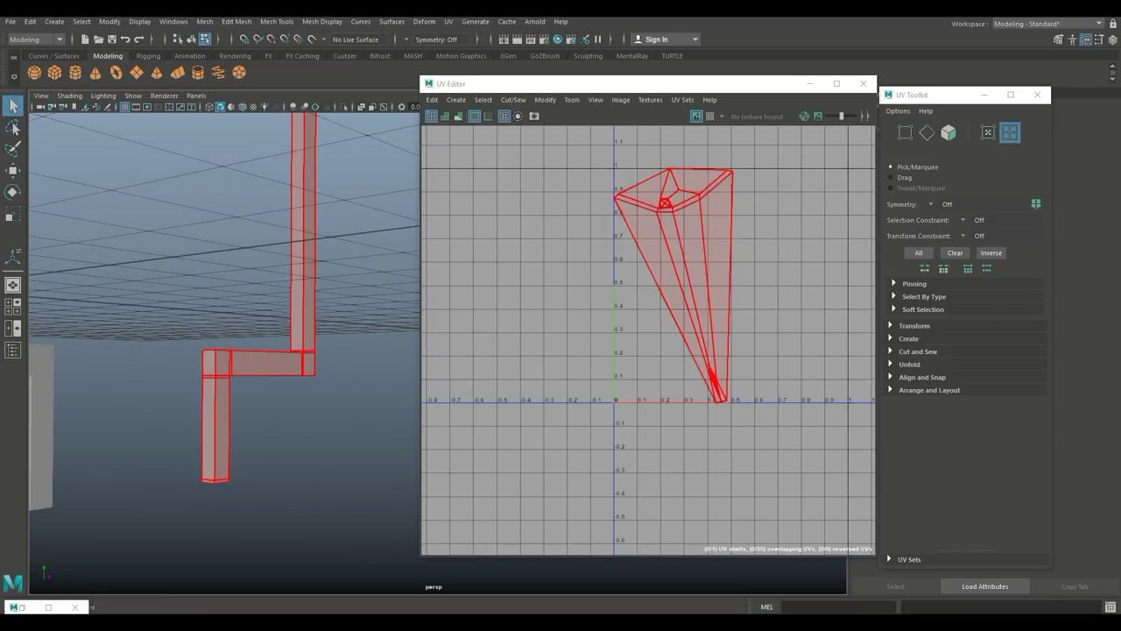
- Select the lengthwise edges along the bracket's arms and main bar and cut the UVs along them
right_click_drag(228, 395, 231, 238)
double_click(215, 430)
left_click(209, 378)
double_click(216, 364)
left_click_drag(221, 363, 193, 422, "alt")
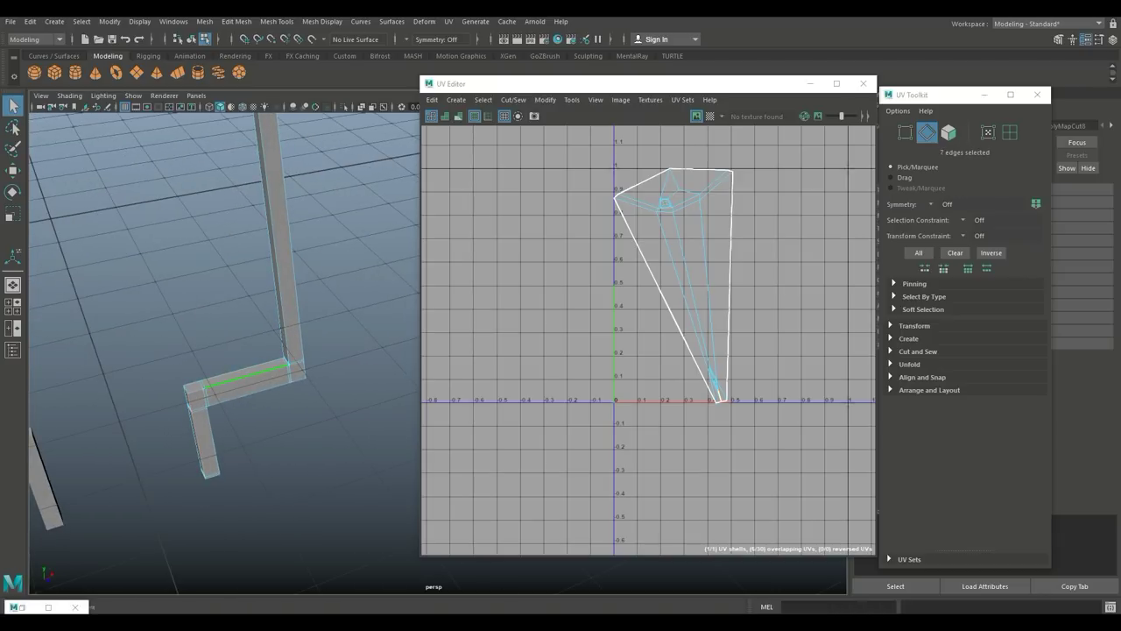
double_click(279, 282, "shift")
middle_click_drag(278, 282, 298, 560, "alt")
middle_click_drag(281, 263, 368, 543, "alt")
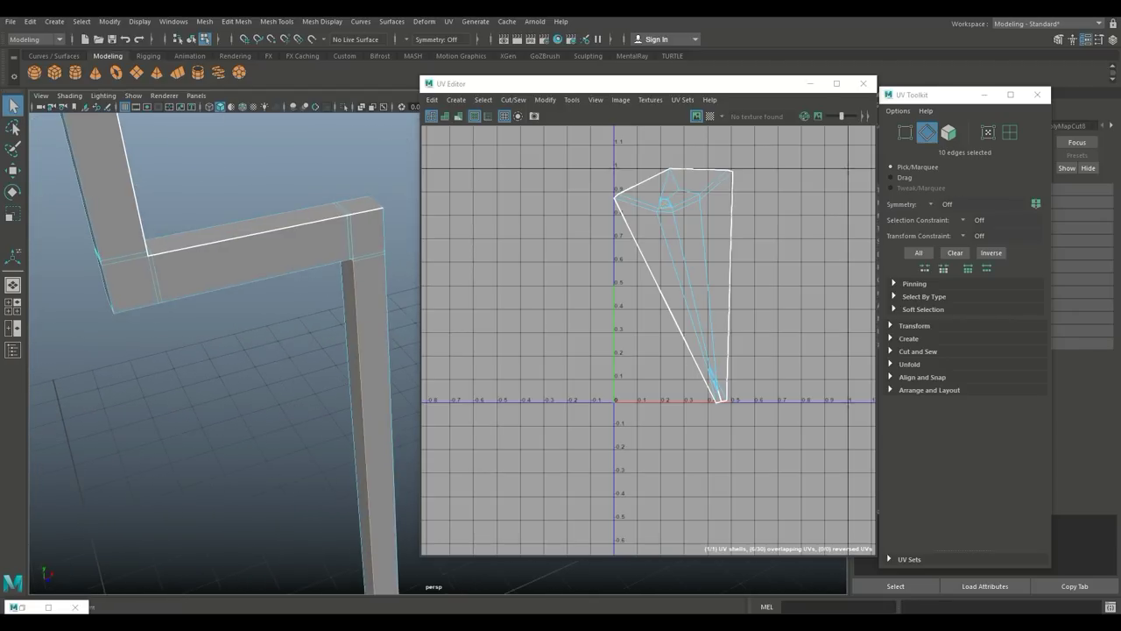
double_click(256, 281, "shift")
middle_click_drag(107, 287, 193, 497, "alt")
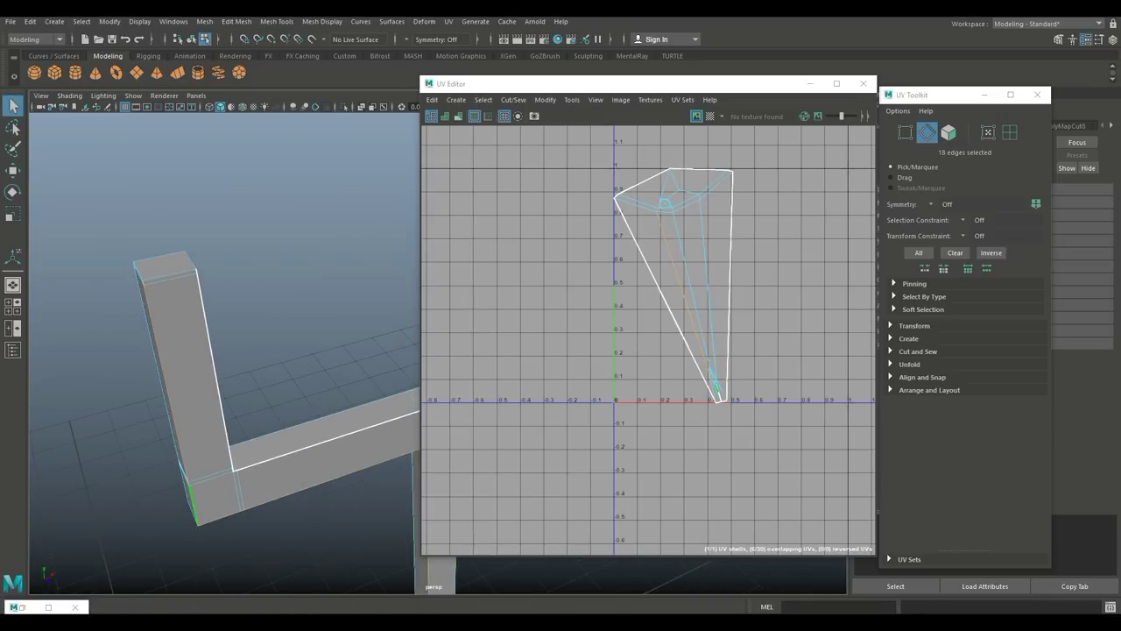
right_click_drag(668, 222, 710, 354)
- Unfold the bracket's newly cut UV shell and inspect its closed, ring-shaped end
right_click_drag(702, 214, 736, 607)
left_click(673, 205)
scroll(672, 422, "down", 6)
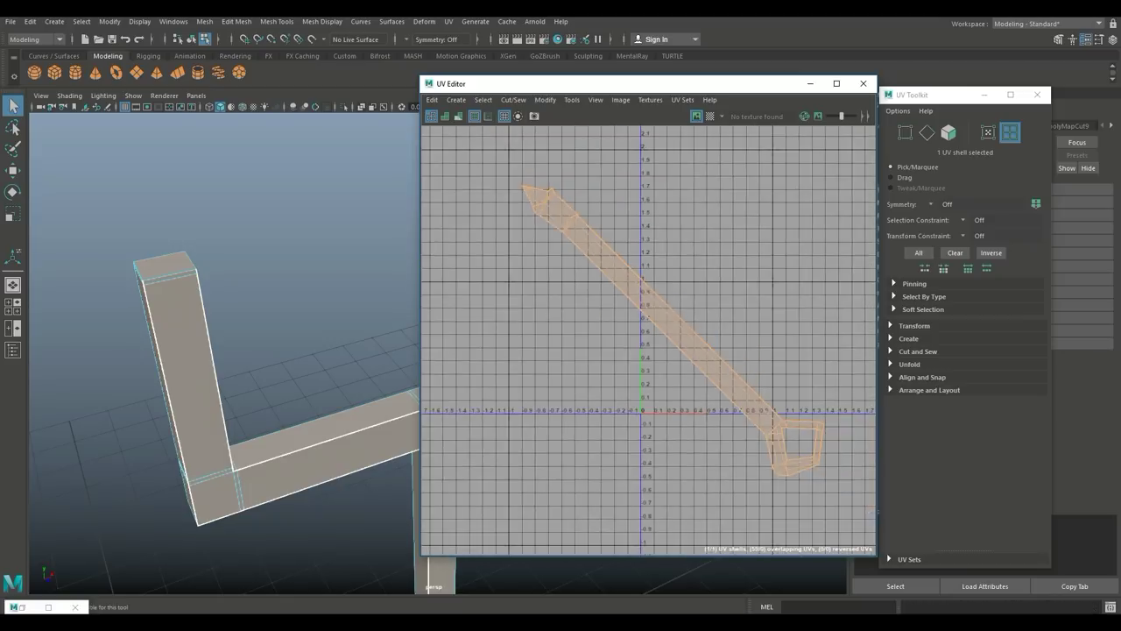
middle_click_drag(714, 443, 551, 383, "alt")
scroll(638, 351, "up", 6)
- Examine the bracket's edges alongside its ring-shaped UV end, from the short-arm corners out to the full pair of brackets
key("F8")
right_click_drag(634, 288, 633, 255)
left_click(615, 358)
left_click_drag(175, 350, 289, 315, "alt")
key("f")
scroll(290, 316, "down", 5)
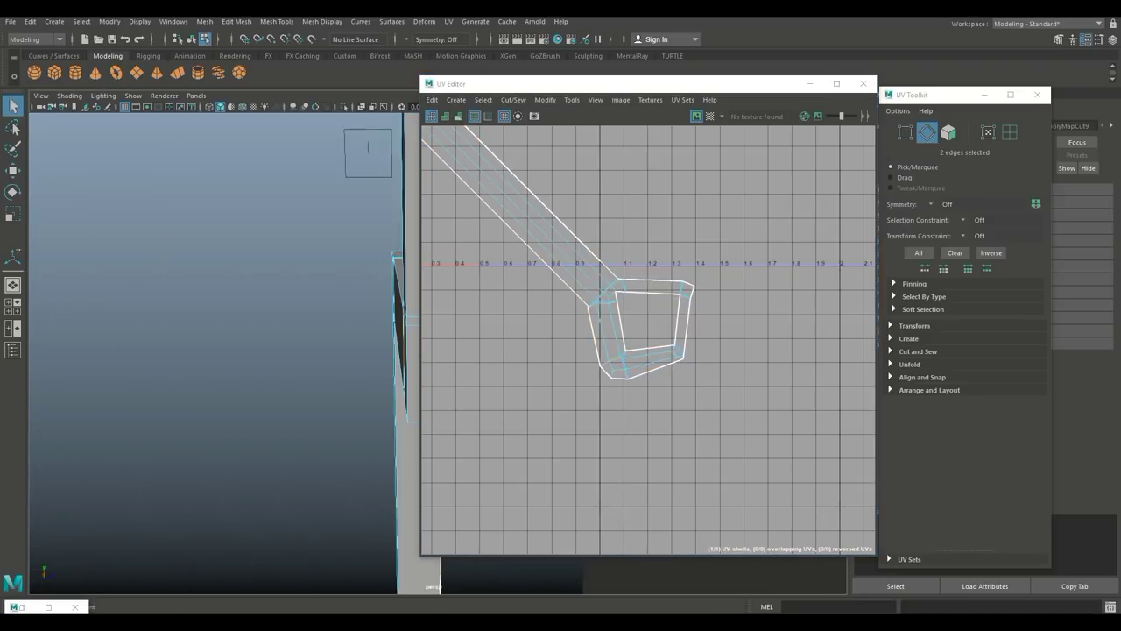
scroll(263, 333, "down", 8)
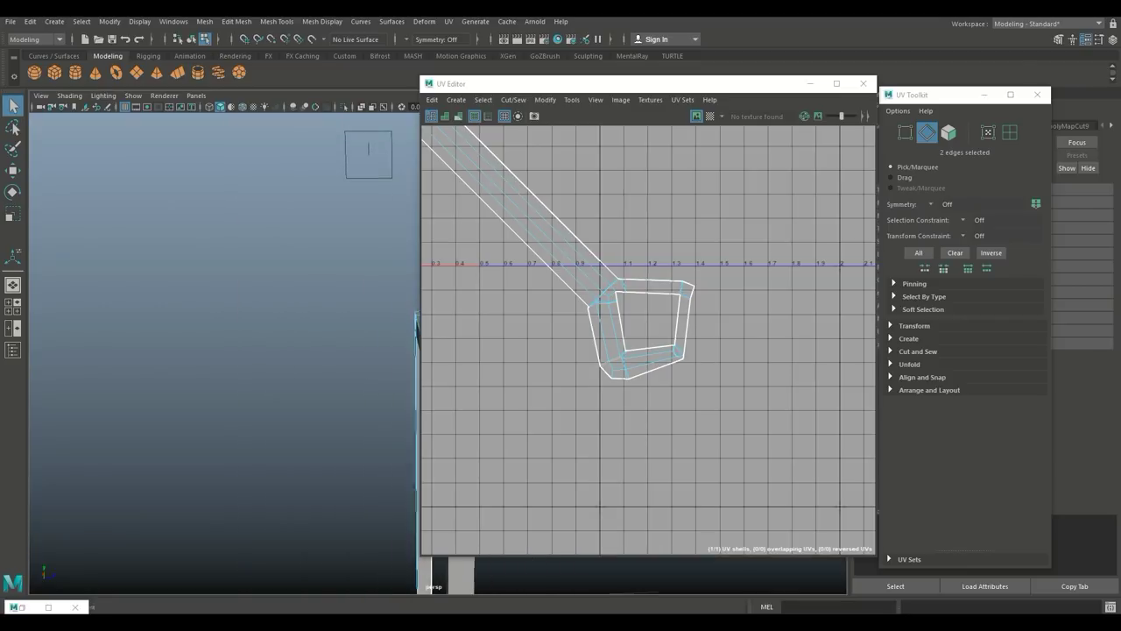
middle_click_drag(350, 351, 189, 237, "alt")
left_click_drag(188, 236, 158, 228, "alt")
middle_click_drag(333, 262, 147, 307, "alt")
scroll(202, 307, "down", 4)
scroll(201, 306, "up", 3)
scroll(210, 333, "down", 6)
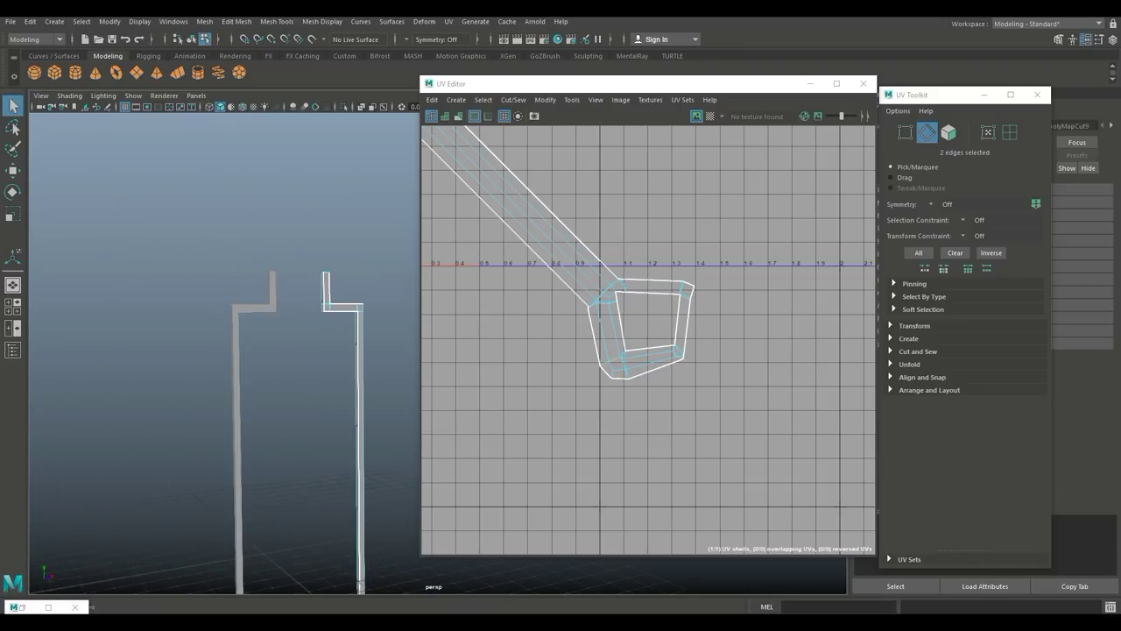
middle_click_drag(263, 350, 190, 266, "alt")
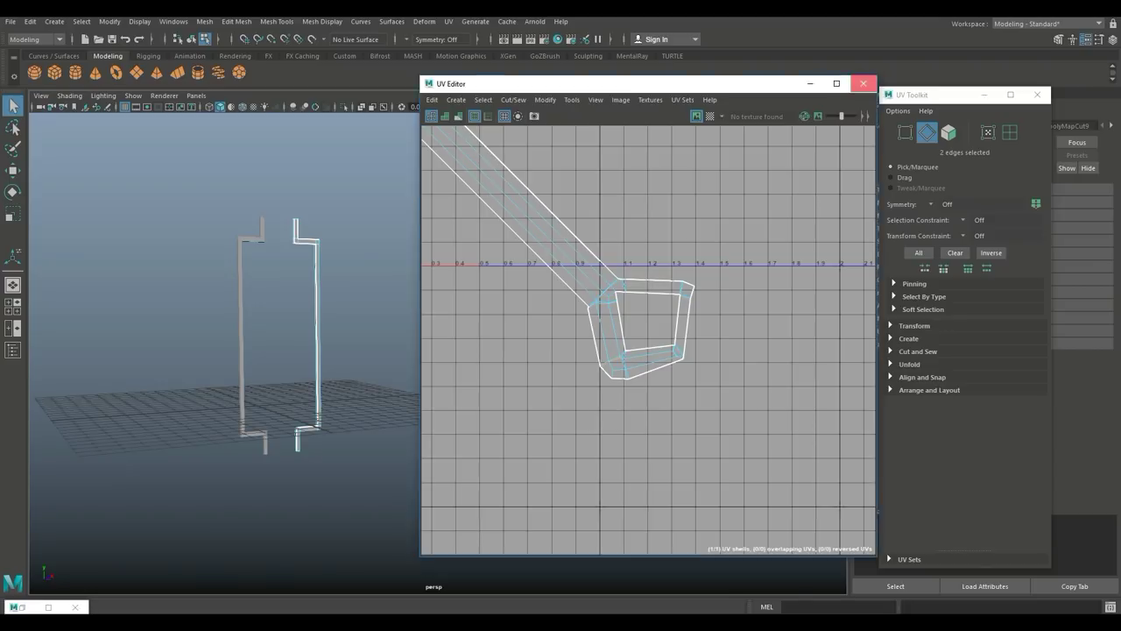
- Close the UV Editor, show all hidden objects in the scene and clear the selection
left_click(864, 83)
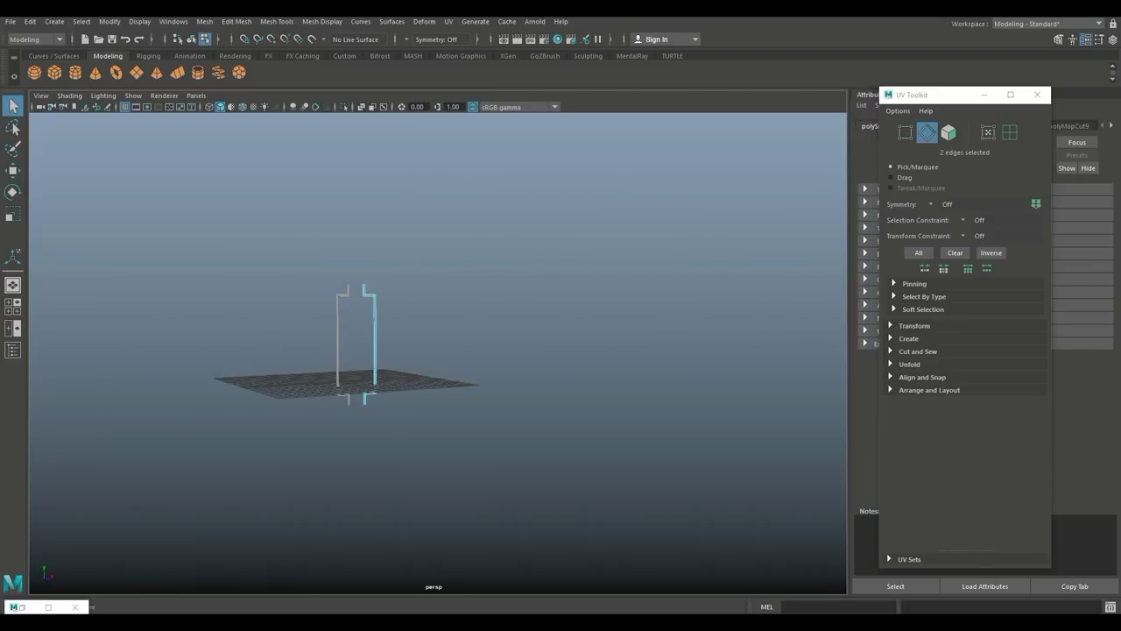
left_click(140, 22)
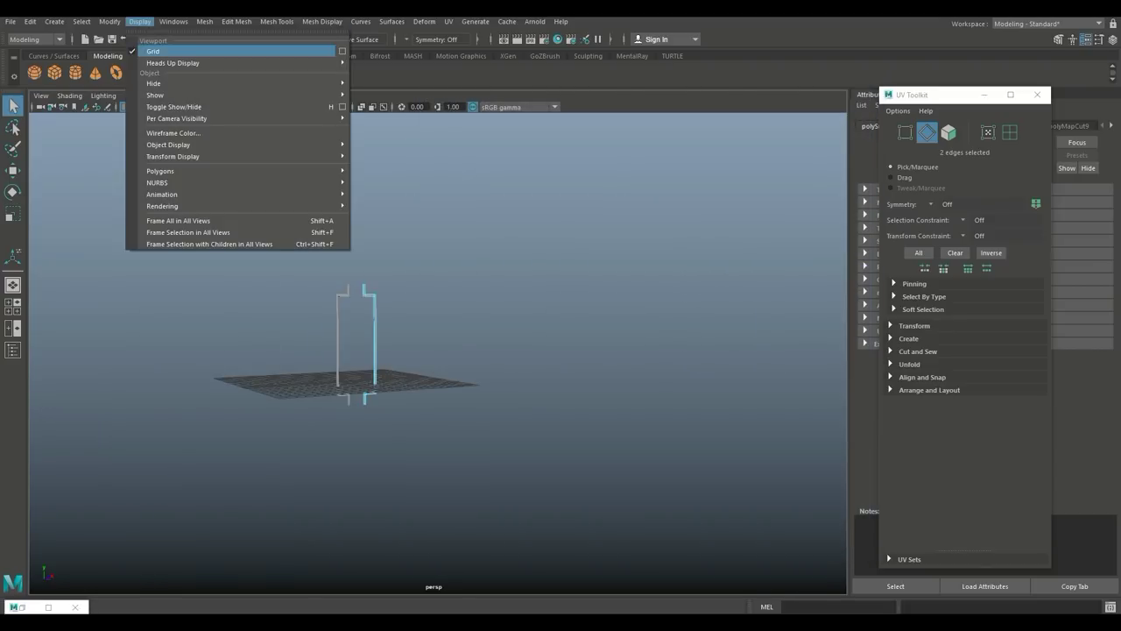
mouse_move(154, 83)
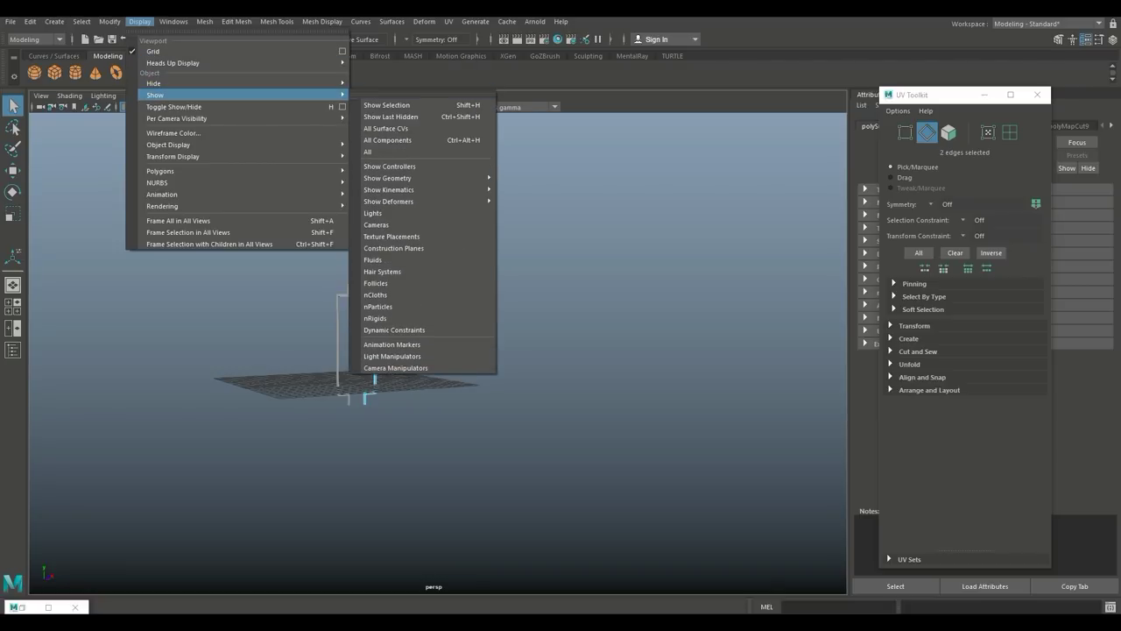
left_click(375, 152)
left_click(525, 263)
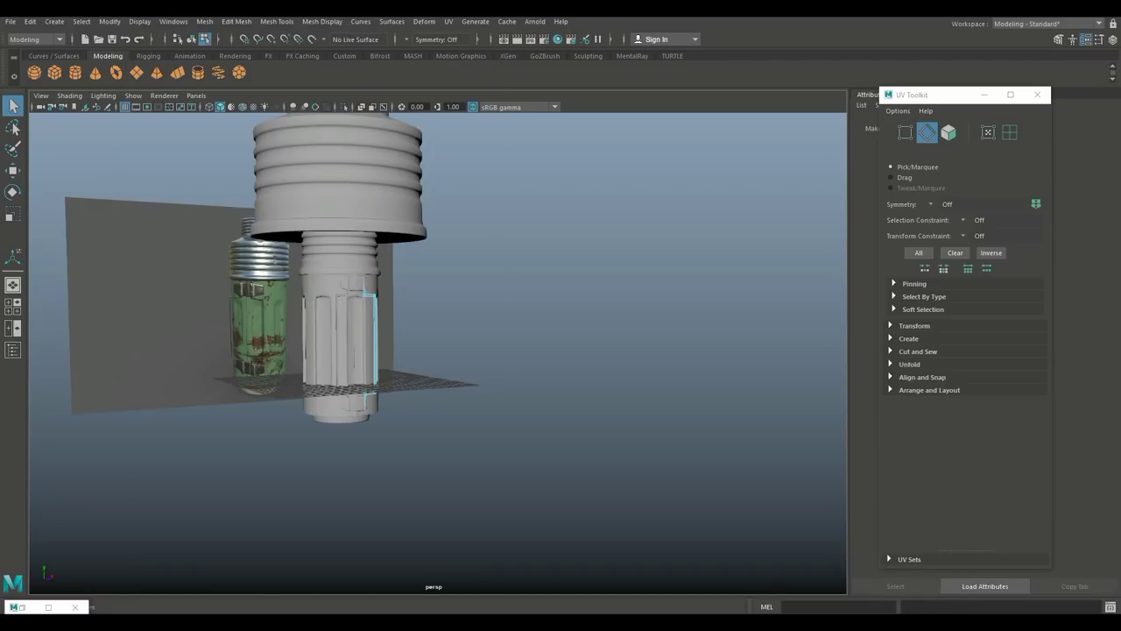
- Delete the oversized ribbed part that covers the top of the canister
scroll(525, 263, "down", 4)
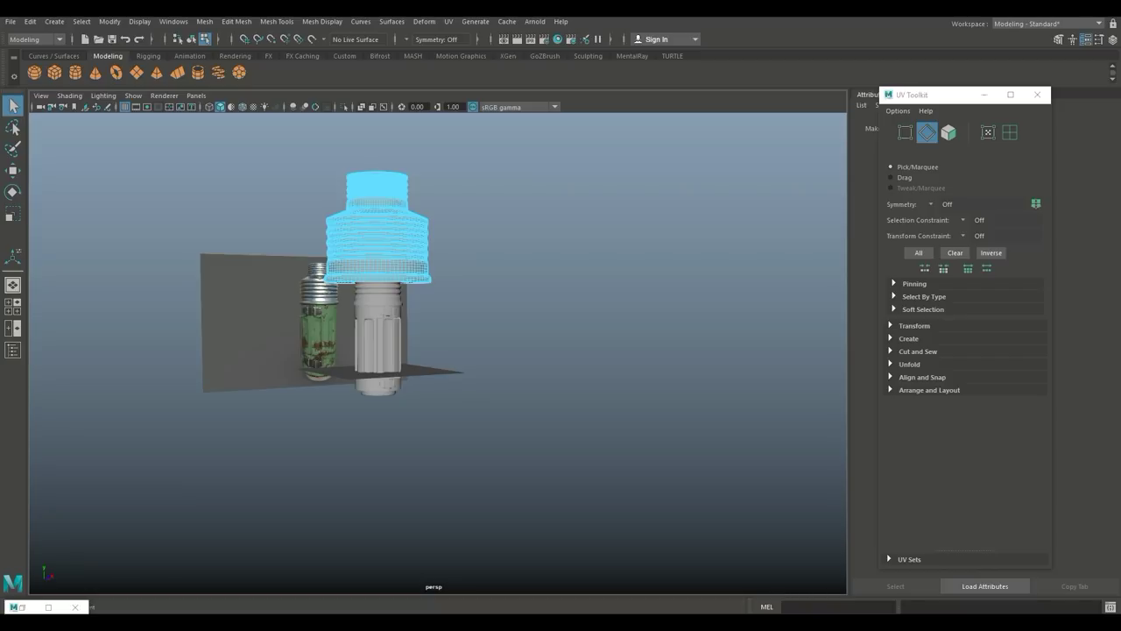
right_click_drag(391, 213, 449, 197)
key("Delete")
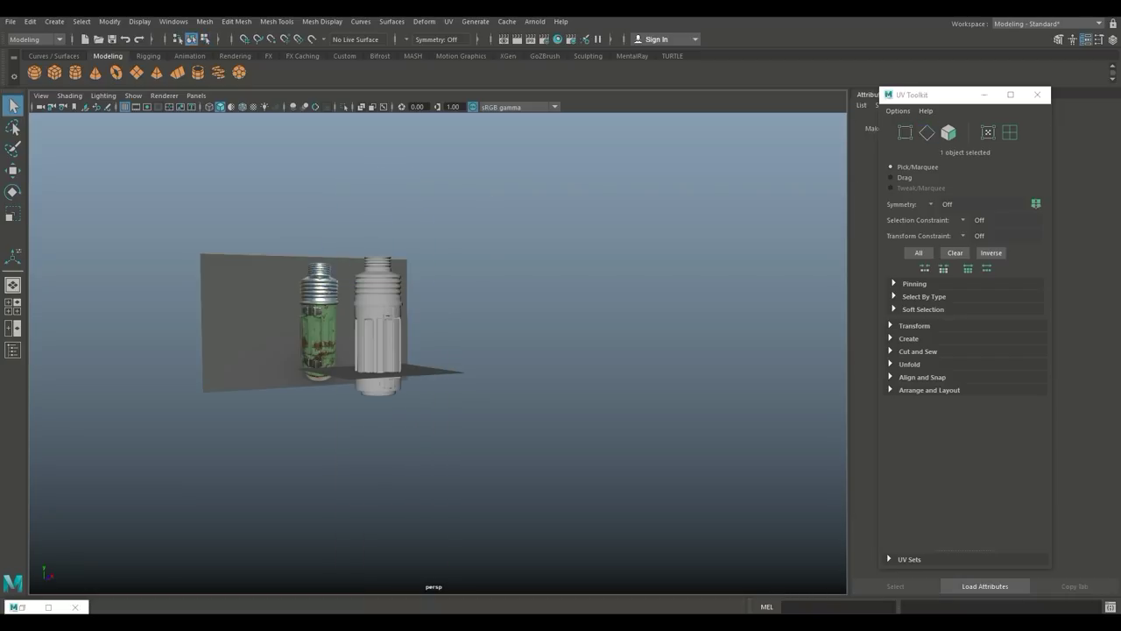
- Apply automatic UV mapping to the narrow bracket beside the curved pad and open its UVs in the UV Editor
scroll(438, 353, "up", 5)
middle_click_drag(377, 353, 453, 327, "alt")
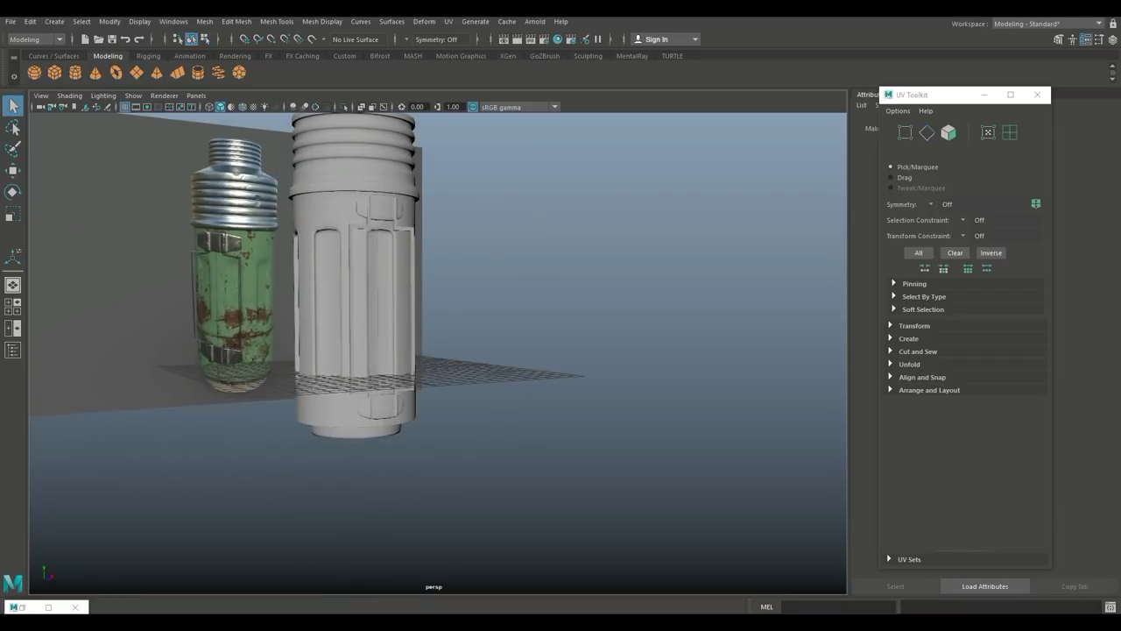
left_click_drag(454, 327, 461, 350, "alt")
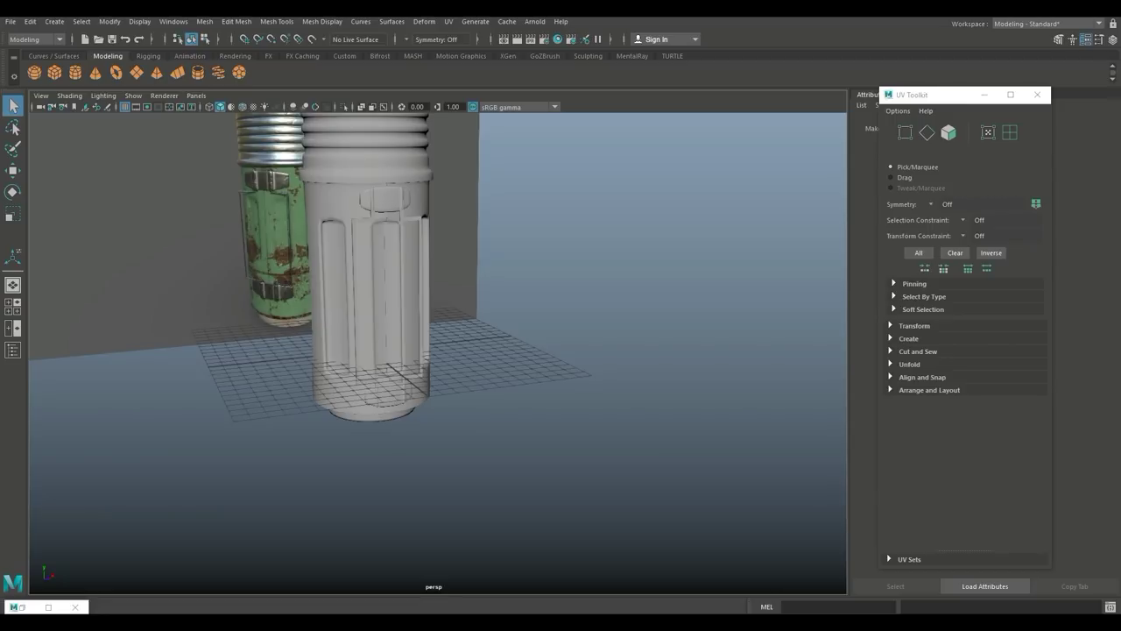
middle_click_drag(460, 350, 485, 472, "alt")
scroll(485, 471, "up", 2)
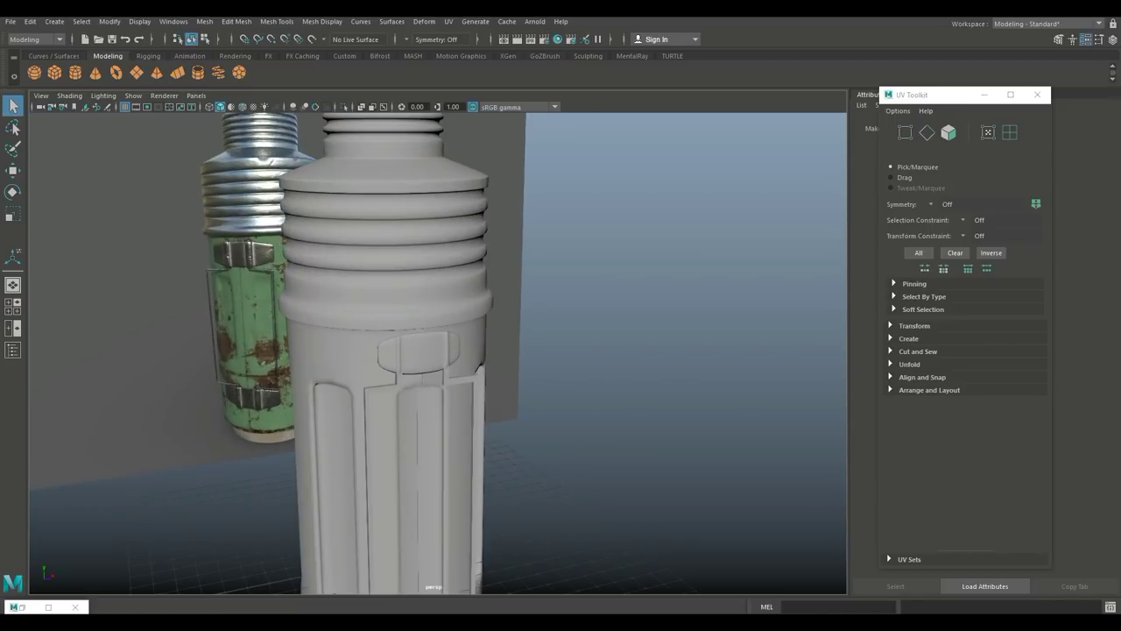
left_click(474, 381)
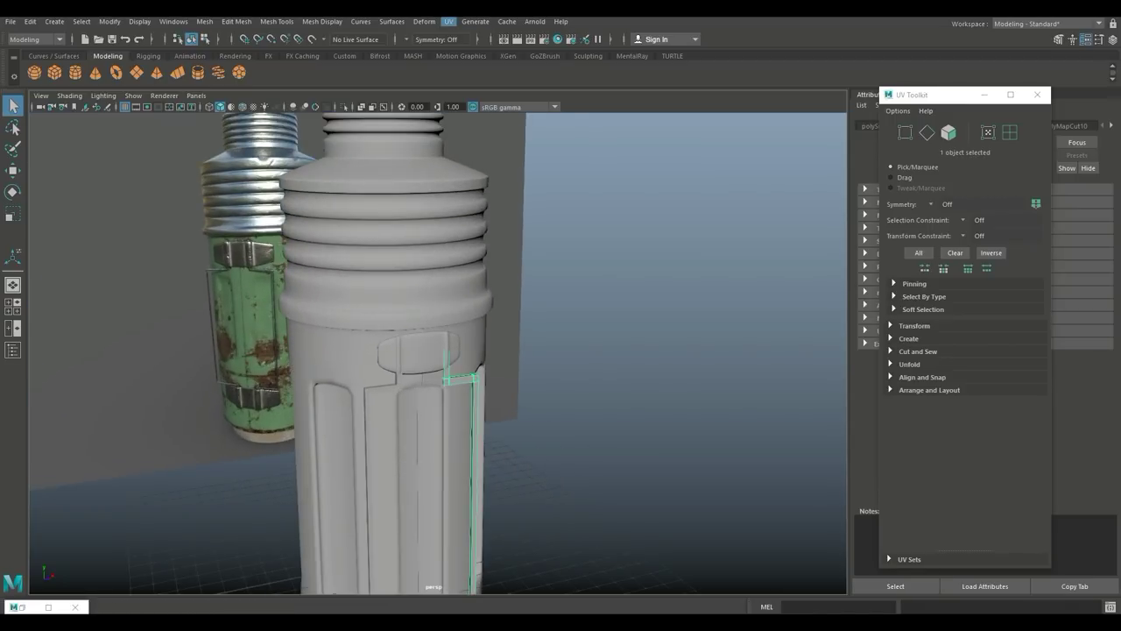
left_click(448, 21)
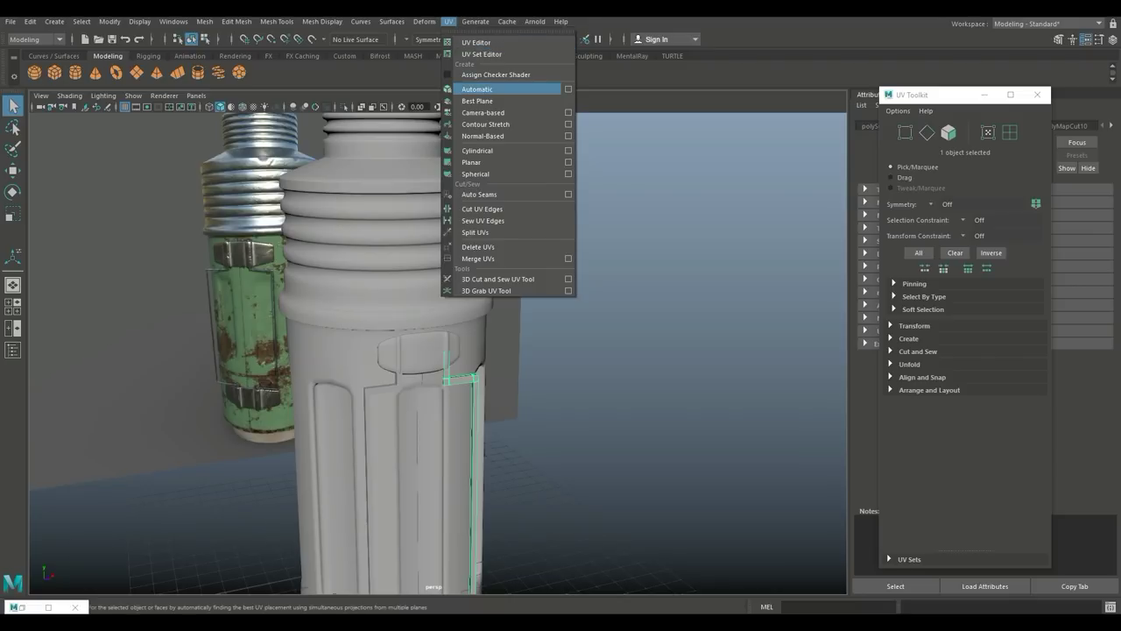
left_click(478, 89)
left_click(448, 22)
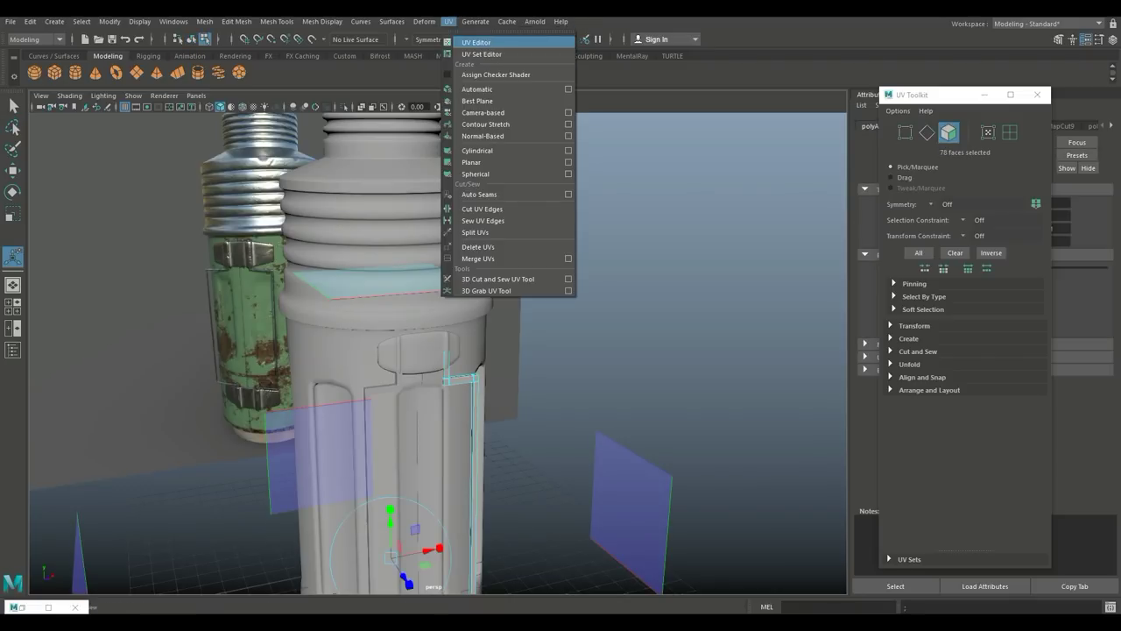
left_click(476, 42)
- Group the two narrow brackets together with the upper and lower curved pads
middle_click_drag(431, 381, 643, 487, "alt")
scroll(555, 406, "down", 4)
scroll(561, 405, "up", 4)
middle_click_drag(368, 411, 249, 361, "alt")
left_click(224, 385)
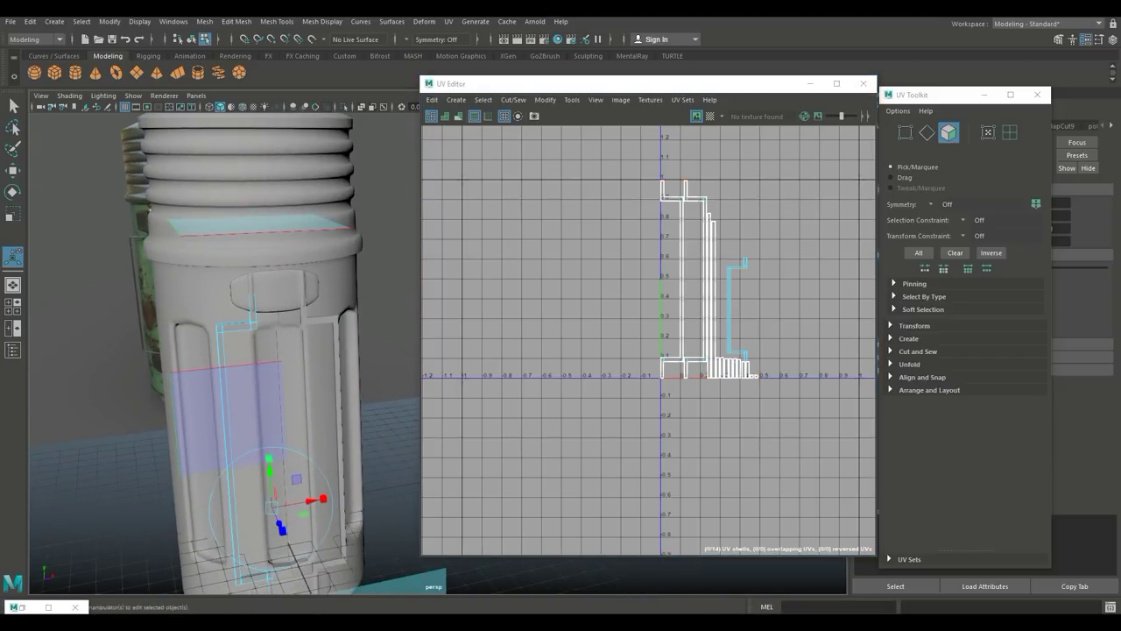
right_click_drag(223, 272, 279, 255)
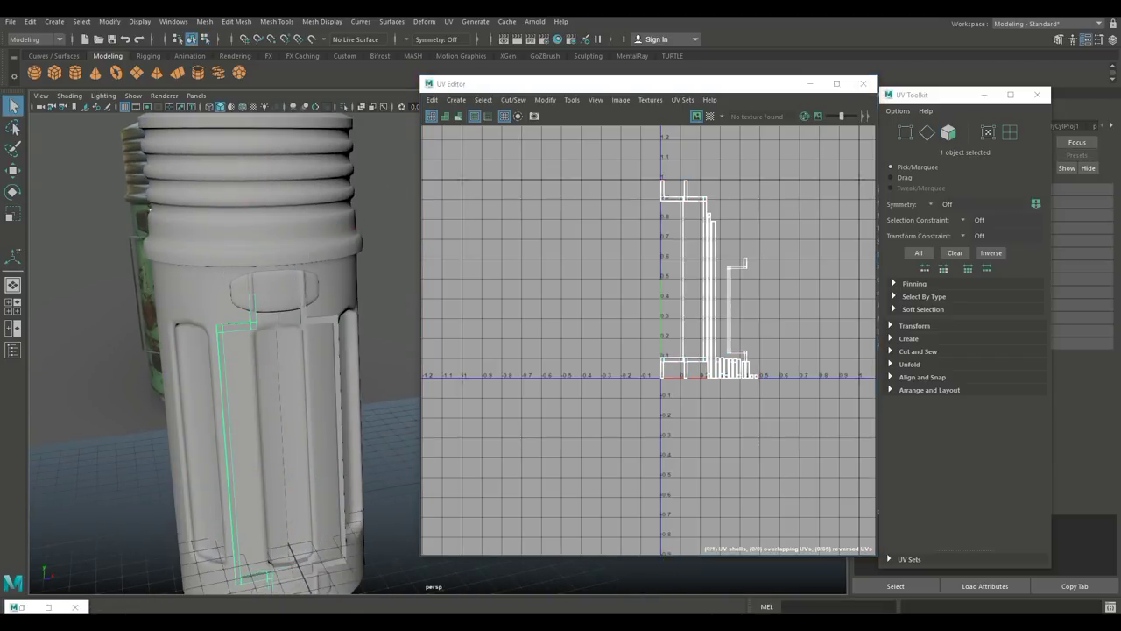
left_click(339, 386, "shift")
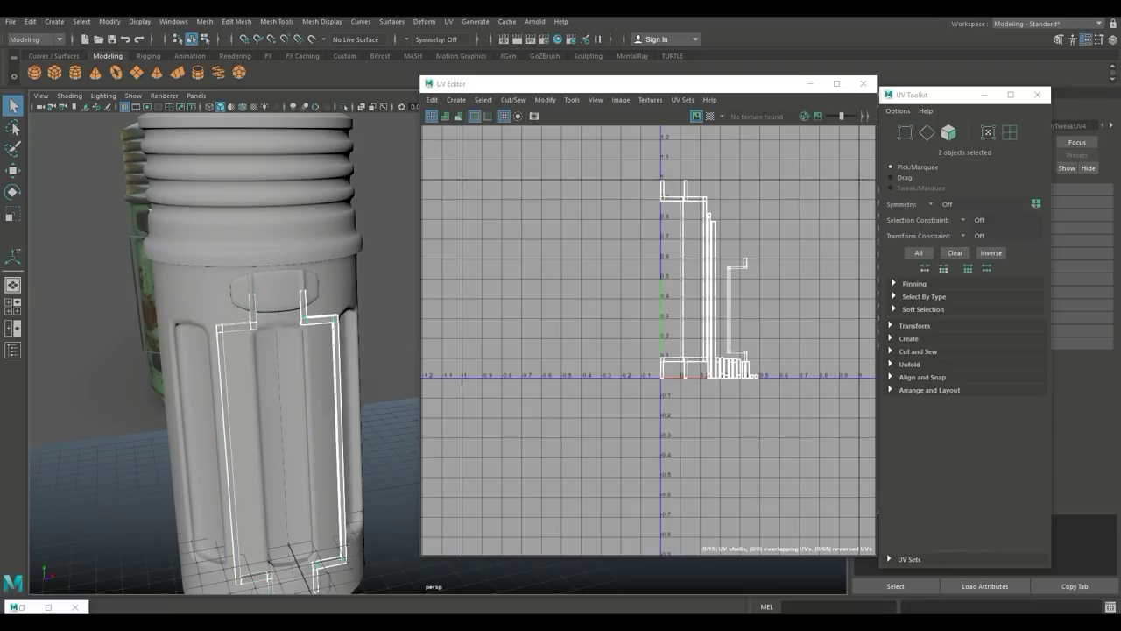
left_click(275, 291, "shift")
middle_click_drag(275, 291, 226, 170, "alt")
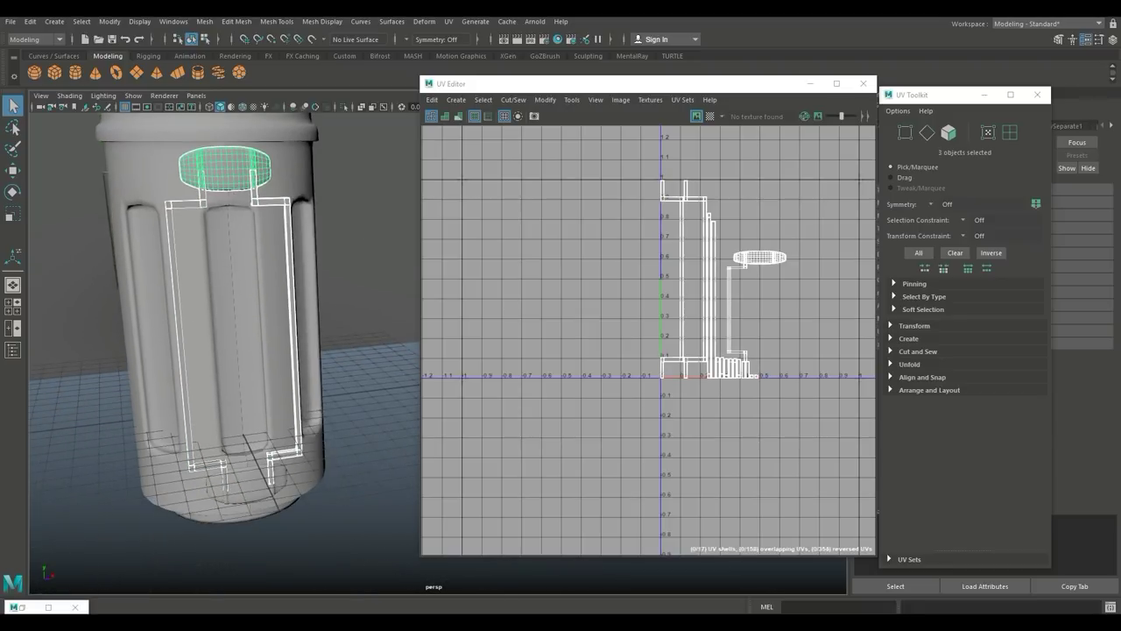
left_click(248, 485, "shift")
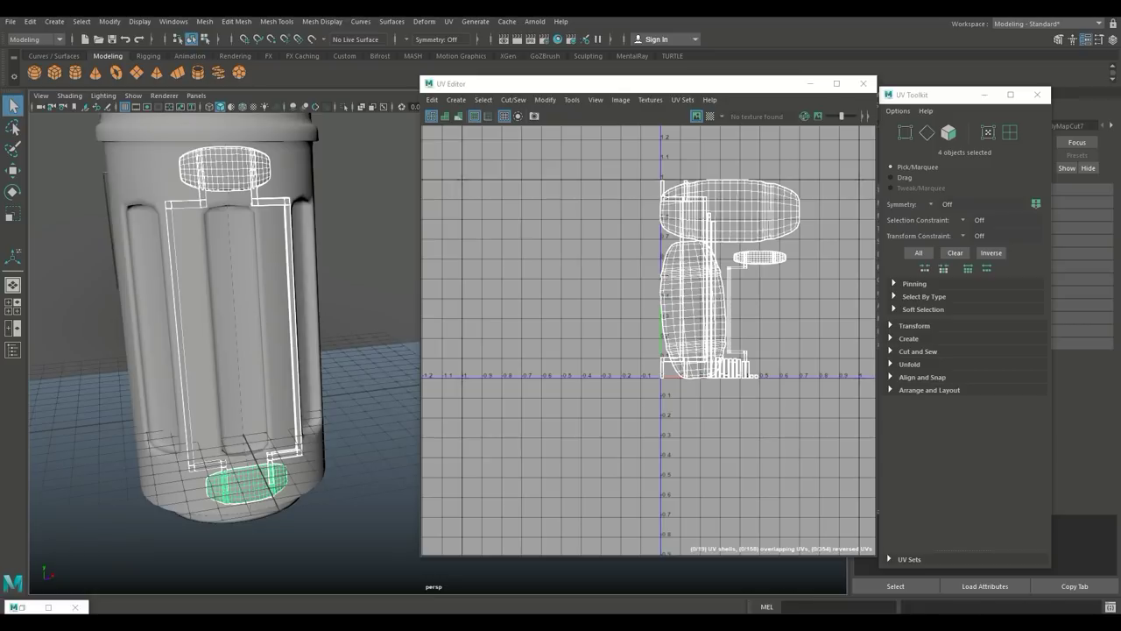
key("ctrl+g")
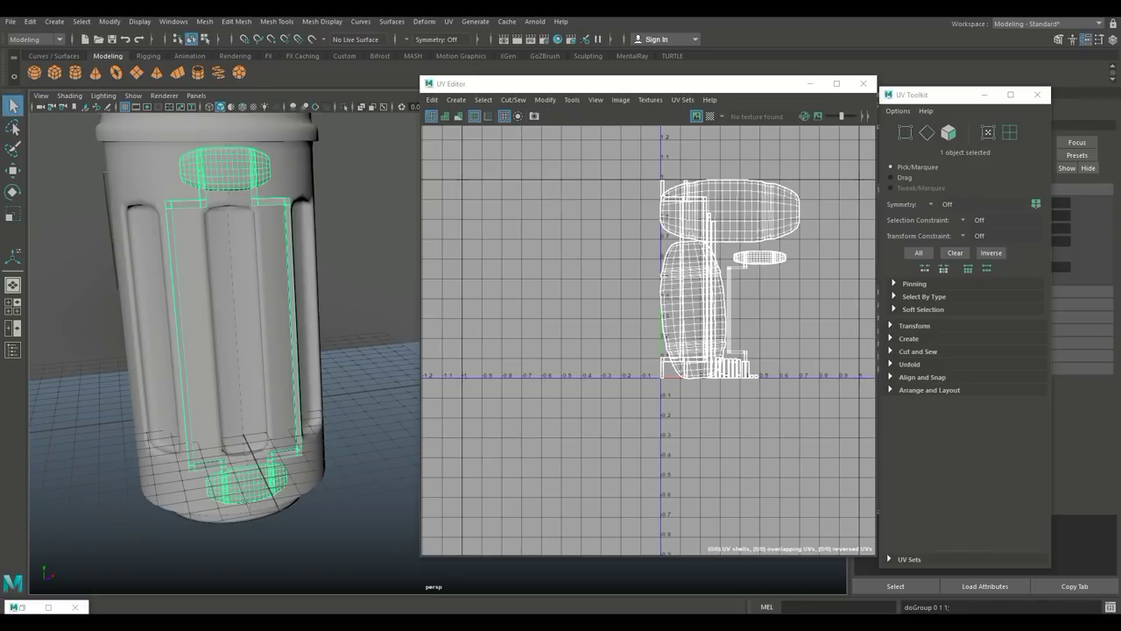
- Select all UV shells of the grouped brackets and pads and lay them out
right_click_drag(701, 216, 652, 199)
scroll(668, 215, "down", 3)
left_click_drag(737, 270, 738, 272)
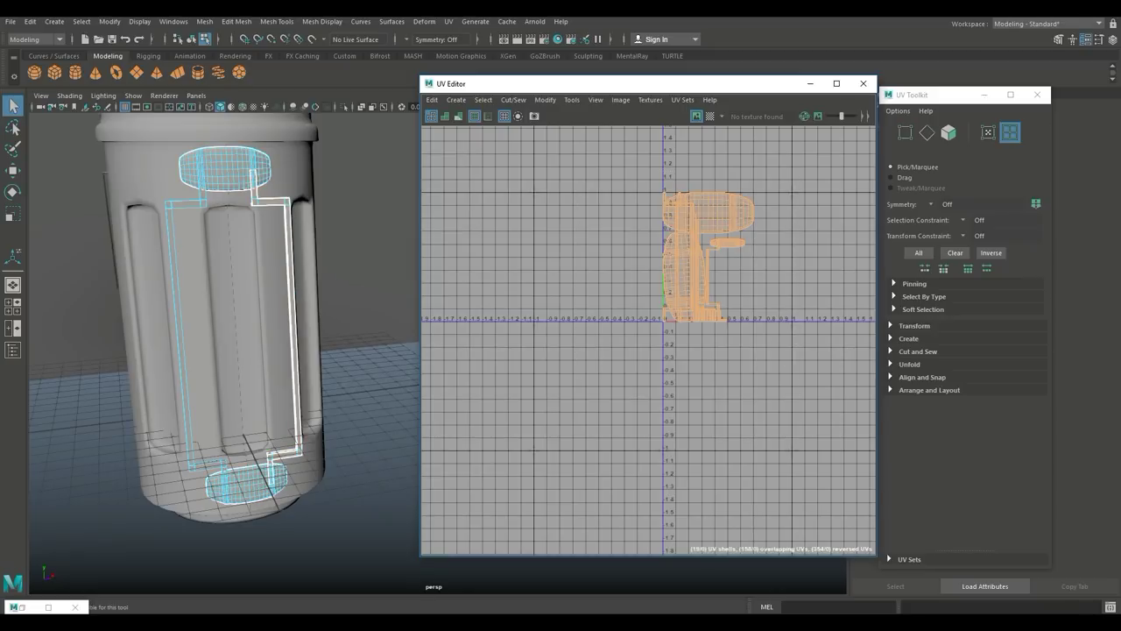
right_click_drag(691, 213, 746, 417)
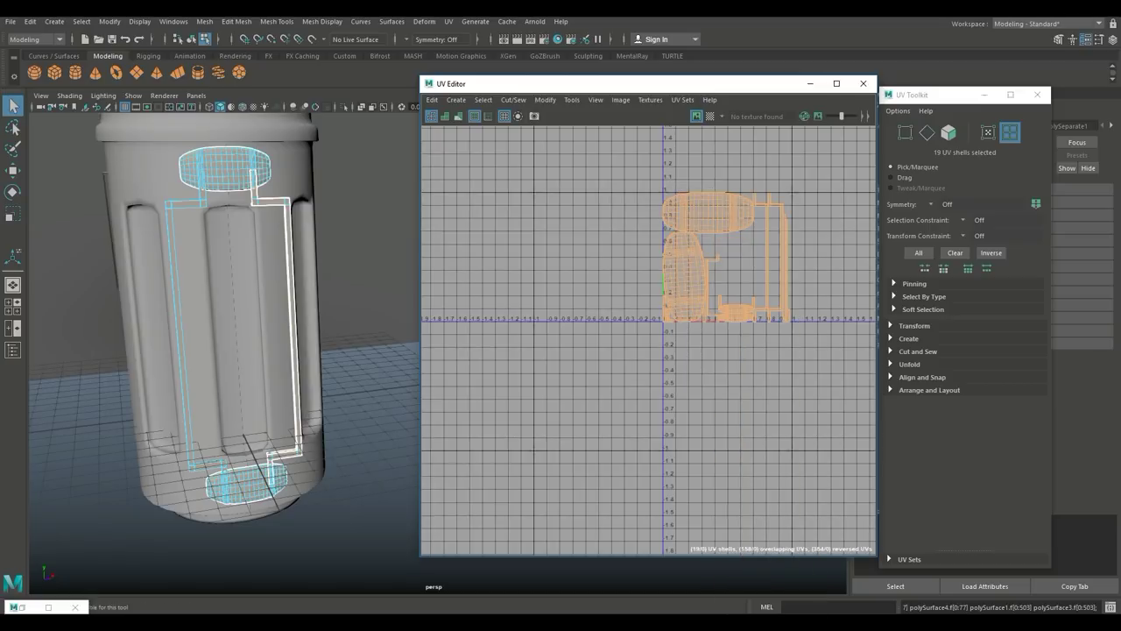
- Select the canister body together with both brackets and both curved pads in object mode
scroll(225, 333, "down", 4)
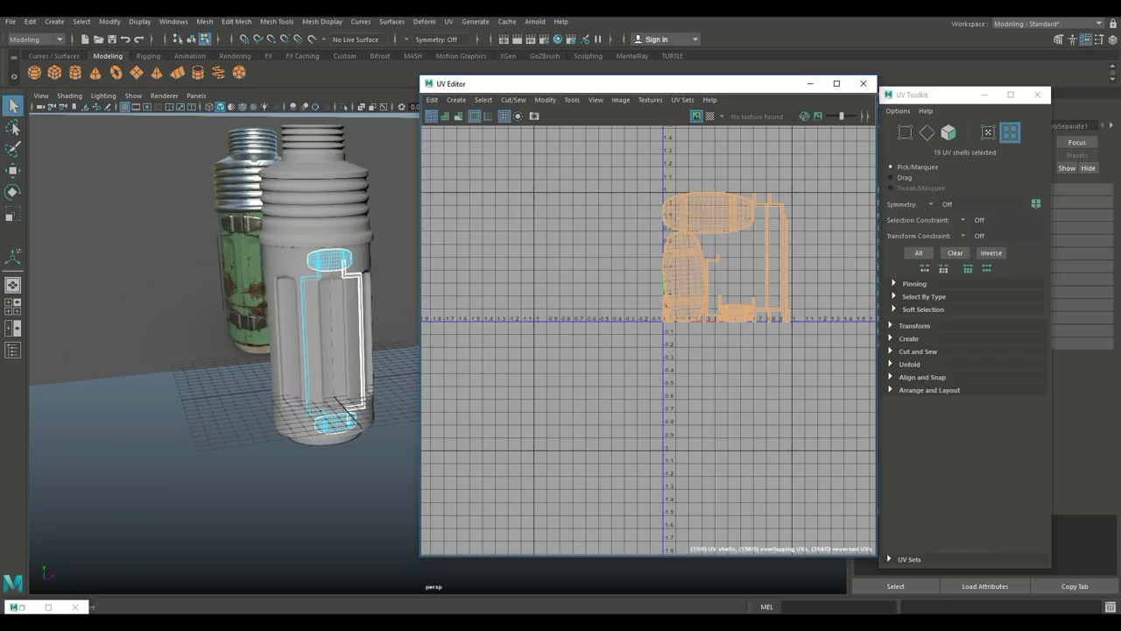
left_click_drag(225, 333, 230, 355, "alt")
middle_click_drag(230, 355, 200, 385, "alt")
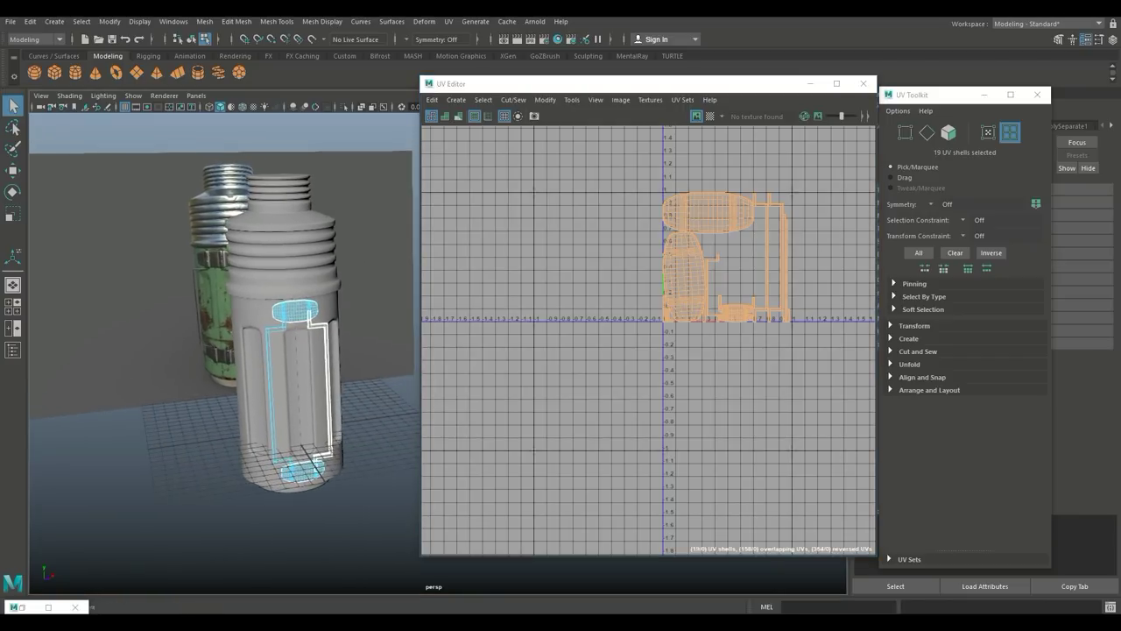
scroll(200, 386, "down", 2)
left_click_drag(200, 386, 272, 395, "alt")
middle_click_drag(272, 394, 199, 359, "alt")
mouse_move(176, 179)
left_mouse_down()
mouse_move(298, 363)
mouse_move(324, 545)
left_mouse_up()
right_click_drag(273, 257, 326, 241)
left_click(249, 283)
left_click_drag(225, 265, 350, 539)
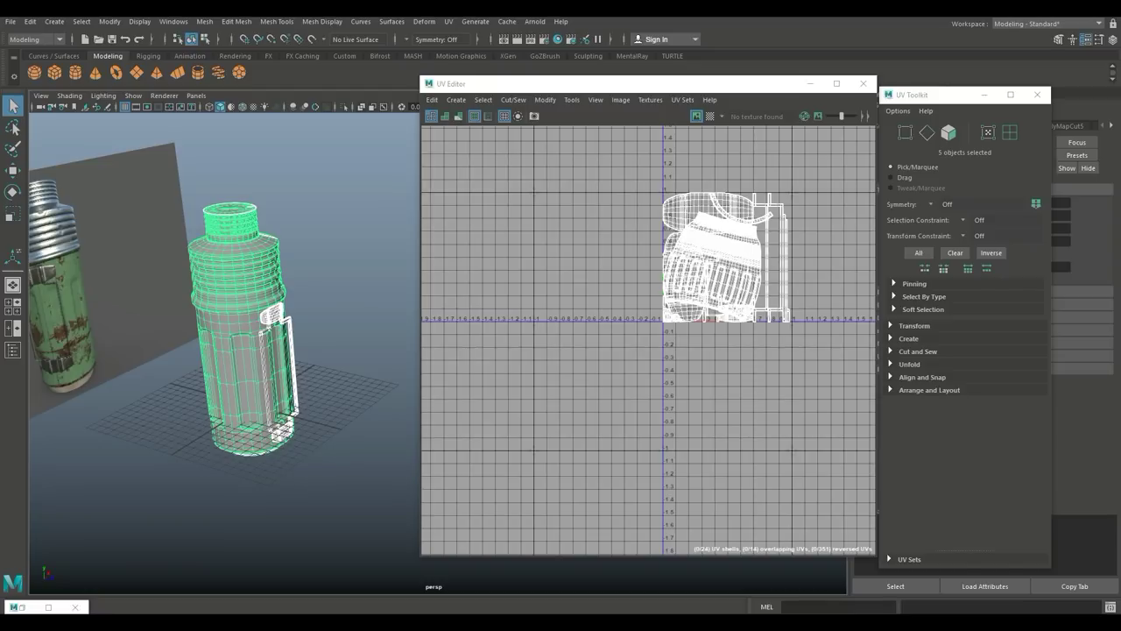
- Unfold all UV shells of the canister body, brackets and pads and lay them out together
right_click_drag(721, 243, 671, 225)
left_click_drag(597, 164, 829, 345)
right_click_drag(740, 264, 793, 607)
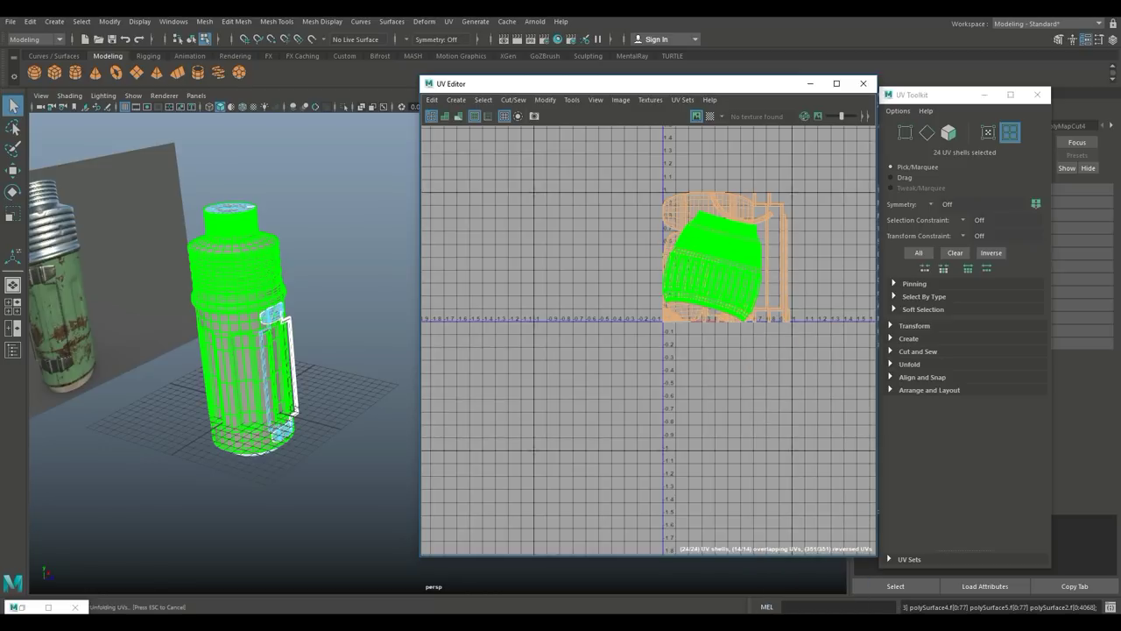
right_click_drag(730, 253, 730, 253)
mouse_move(729, 357)
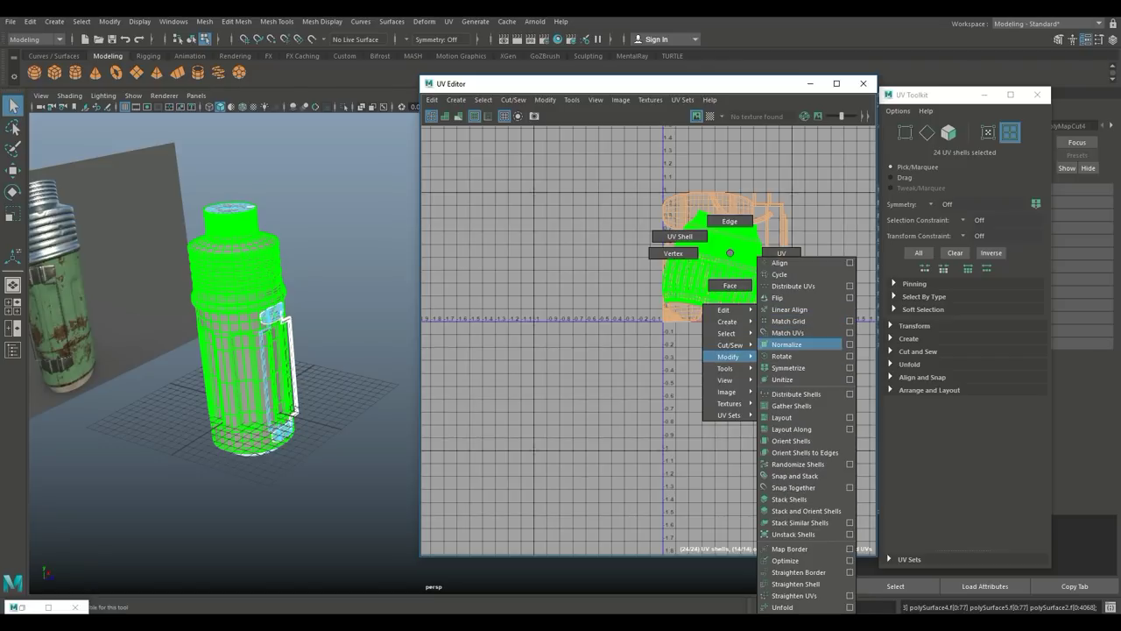
left_click(782, 418)
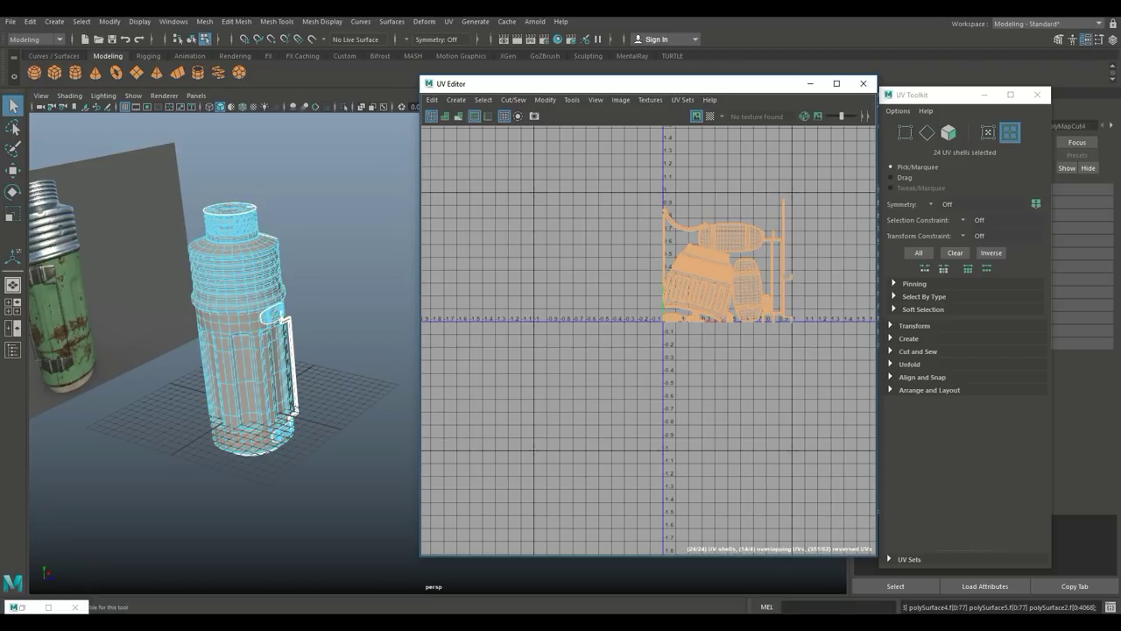
- Return the canister to object mode and minimize the UV Editor and UV Toolkit
left_click_drag(228, 350, 123, 317, "alt")
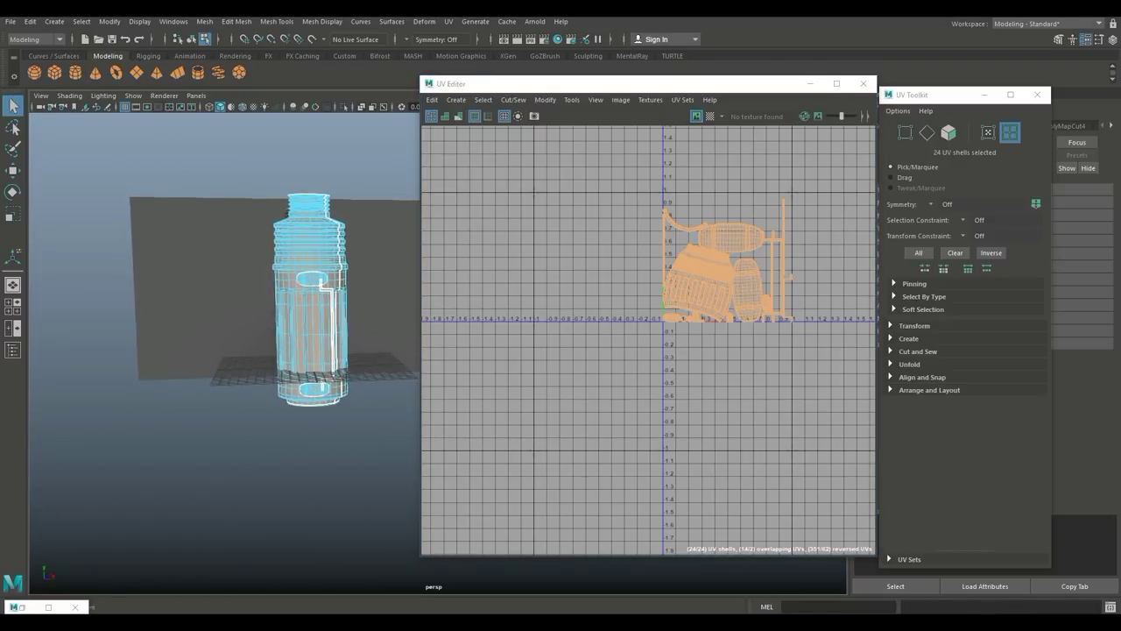
scroll(241, 306, "up", 4)
middle_click_drag(241, 306, 258, 385, "alt")
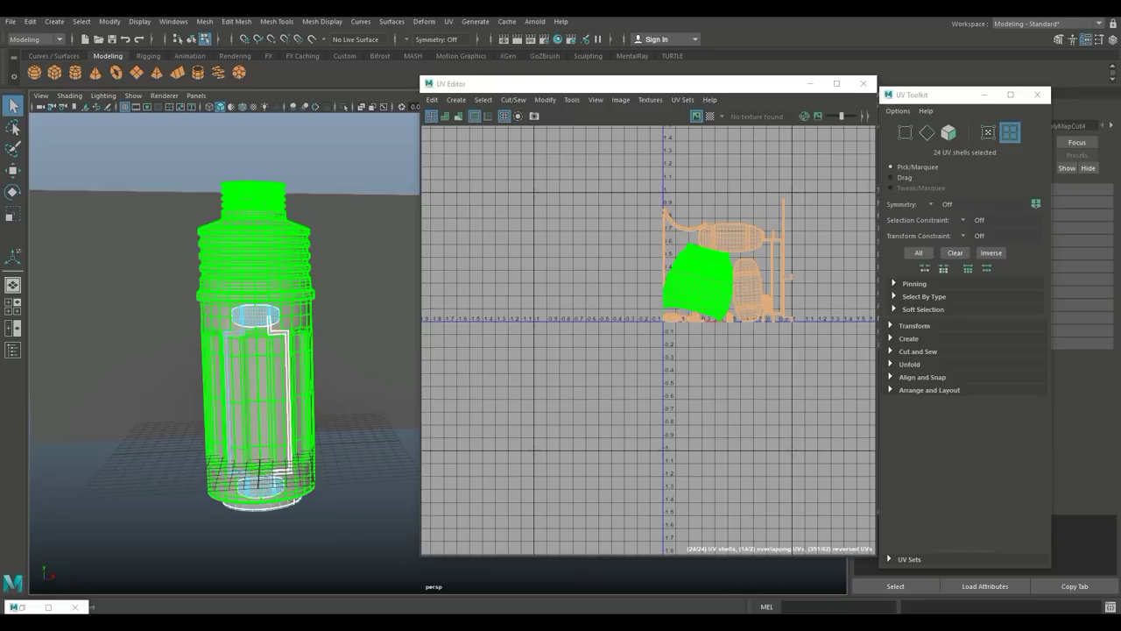
right_click_drag(269, 245, 305, 231)
scroll(303, 233, "down", 3)
scroll(303, 233, "up", 3)
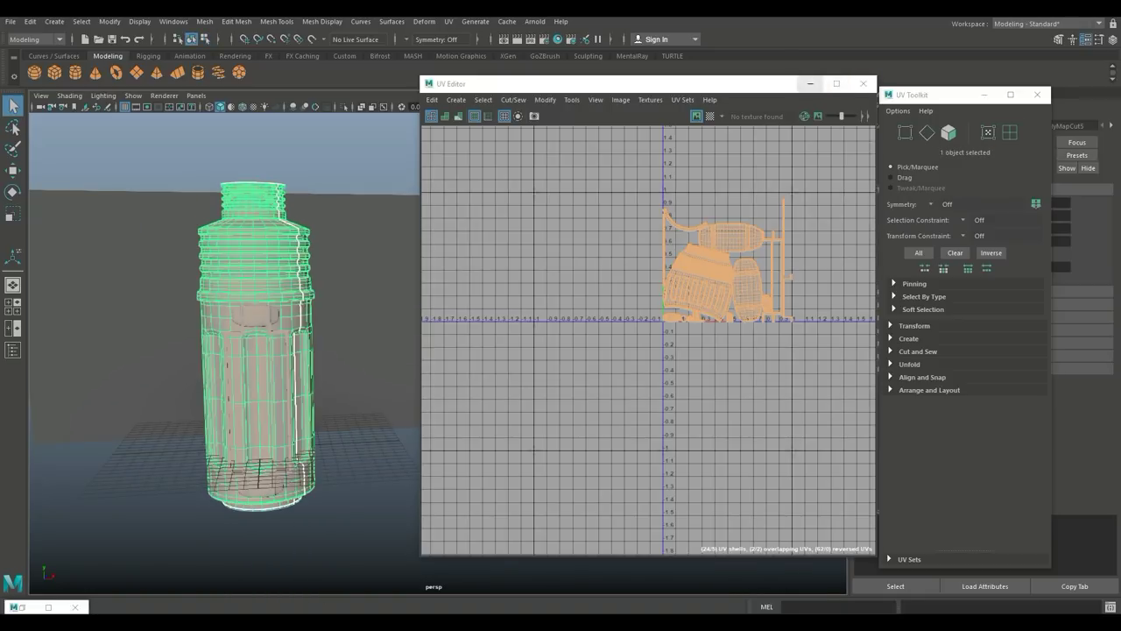
left_click(811, 83)
left_click(984, 95)
- Select all faces of the canister body's threaded neck and shoulder, using the front view
scroll(281, 307, "down", 1)
scroll(280, 307, "up", 1)
middle_click_drag(280, 307, 478, 374, "alt")
left_click(561, 307)
scroll(439, 325, "up", 3)
left_click_drag(478, 374, 552, 391, "alt")
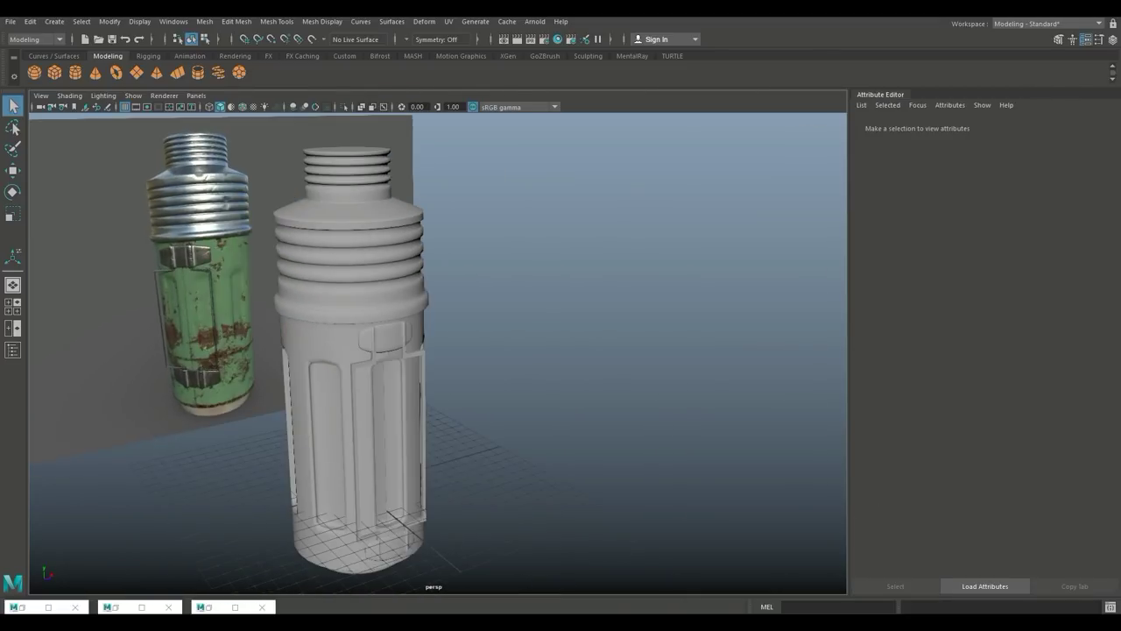
left_click(358, 219)
right_click_drag(358, 219, 361, 245)
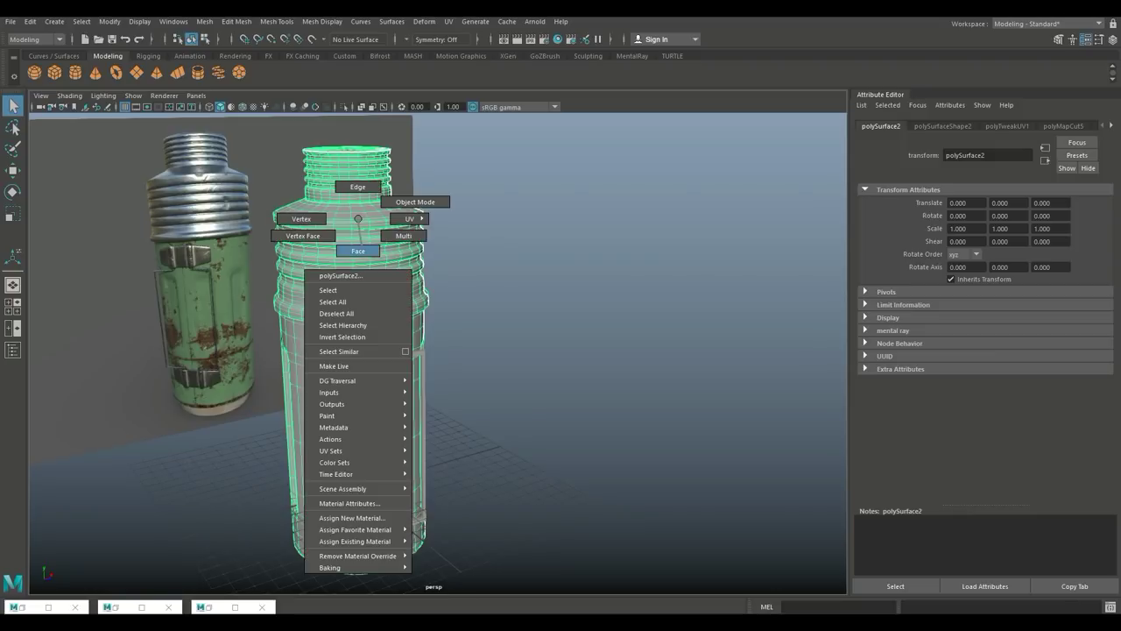
left_click(357, 251)
key("space")
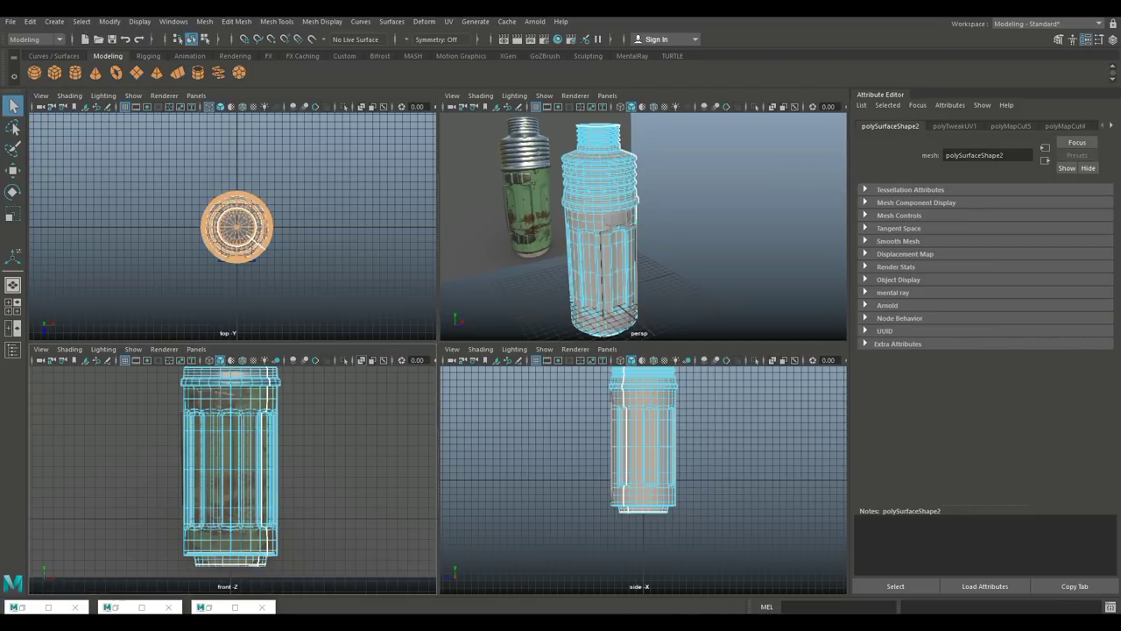
key("space")
middle_click_drag(396, 370, 421, 593, "alt")
left_click_drag(283, 163, 601, 276)
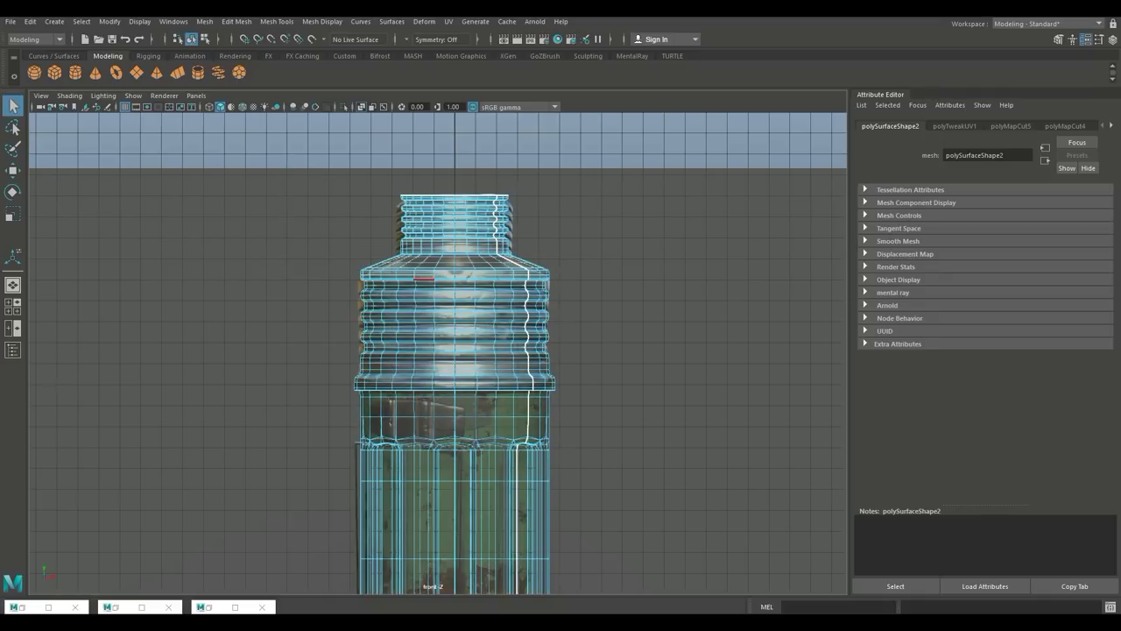
- Grow the face selection down the ribbed section of the body to the lower edge of its collar
key("space")
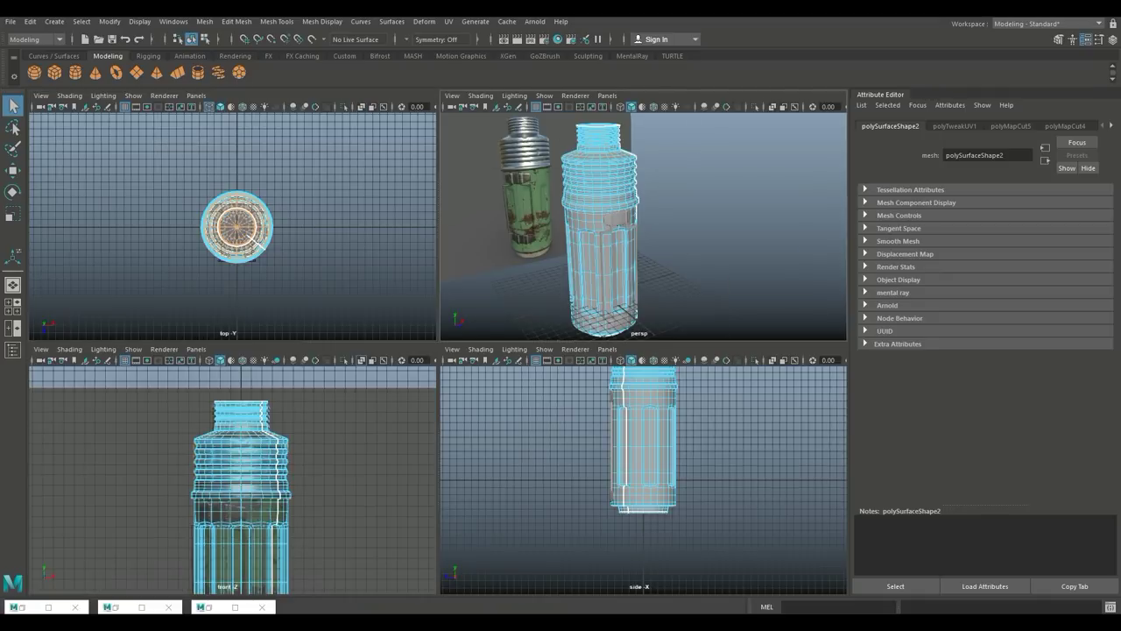
key("space")
key("4")
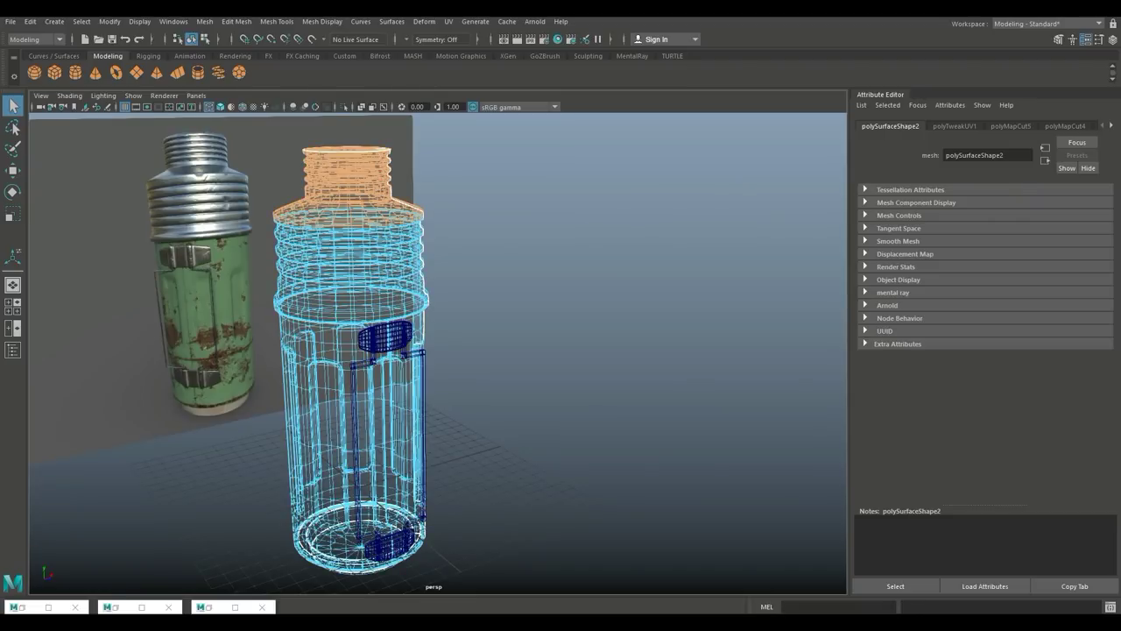
middle_click_drag(360, 341, 437, 379, "alt")
key("shift+period")
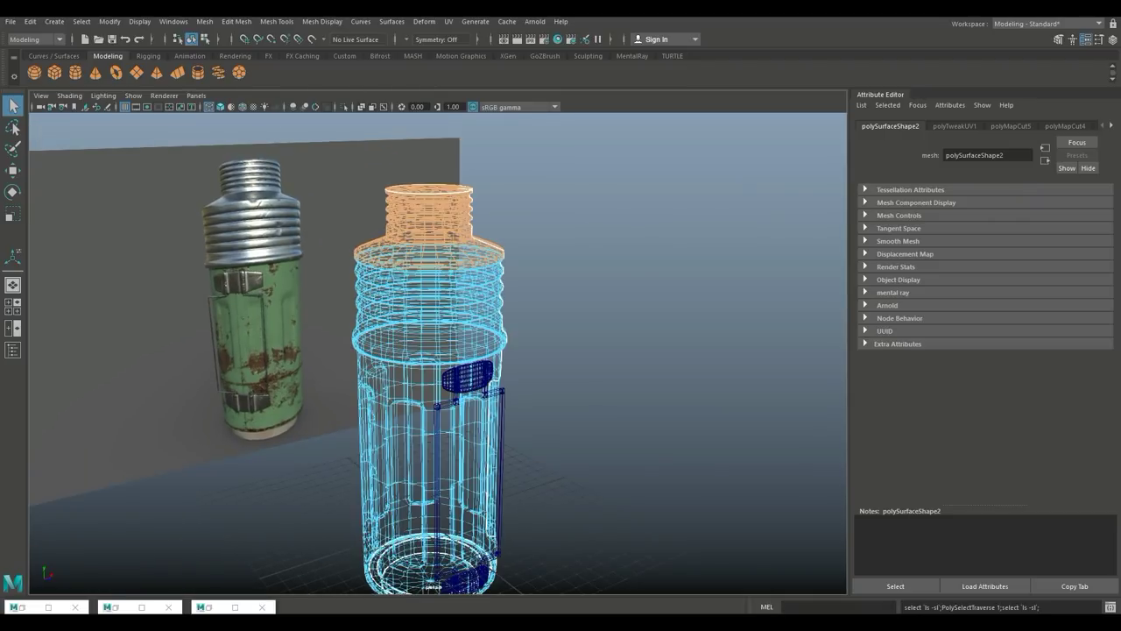
key("shift+period")
key("shift+period")
key("shift+period")
key("shift+period")
key("shift+period")
key("shift+period")
key("shift+period")
key("shift+period")
key("shift+period")
key("shift+period")
key("shift+period")
key("shift+period")
key("shift+period")
key("shift+period")
key("shift+period")
key("shift+period")
key("shift+period")
key("shift+period")
key("shift+period")
key("shift+period")
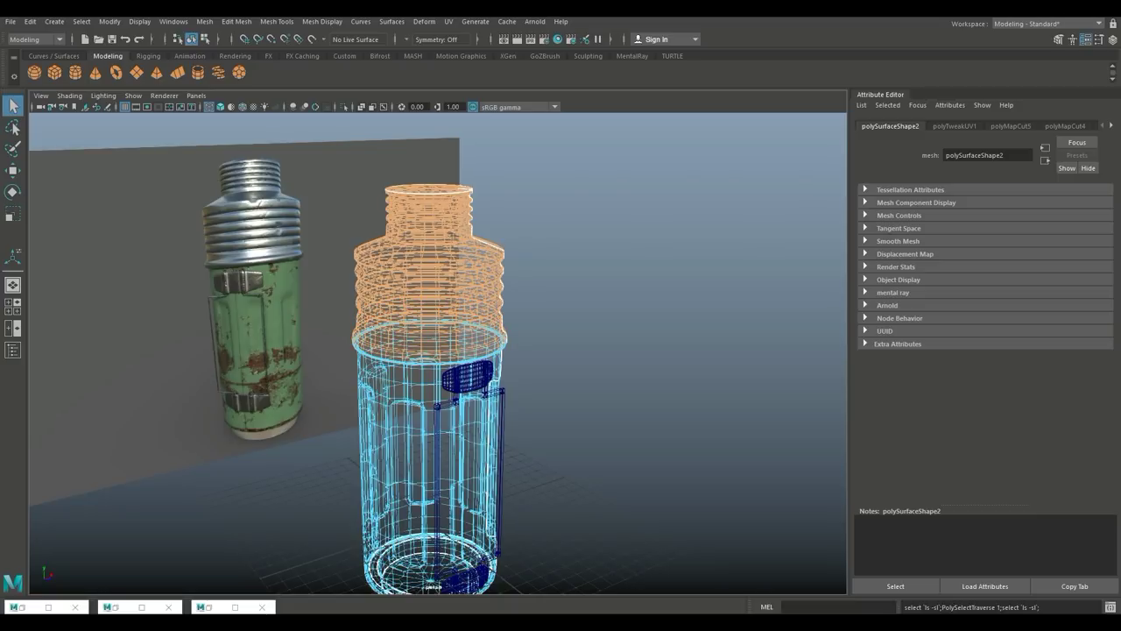
key("5")
scroll(438, 354, "up", 8)
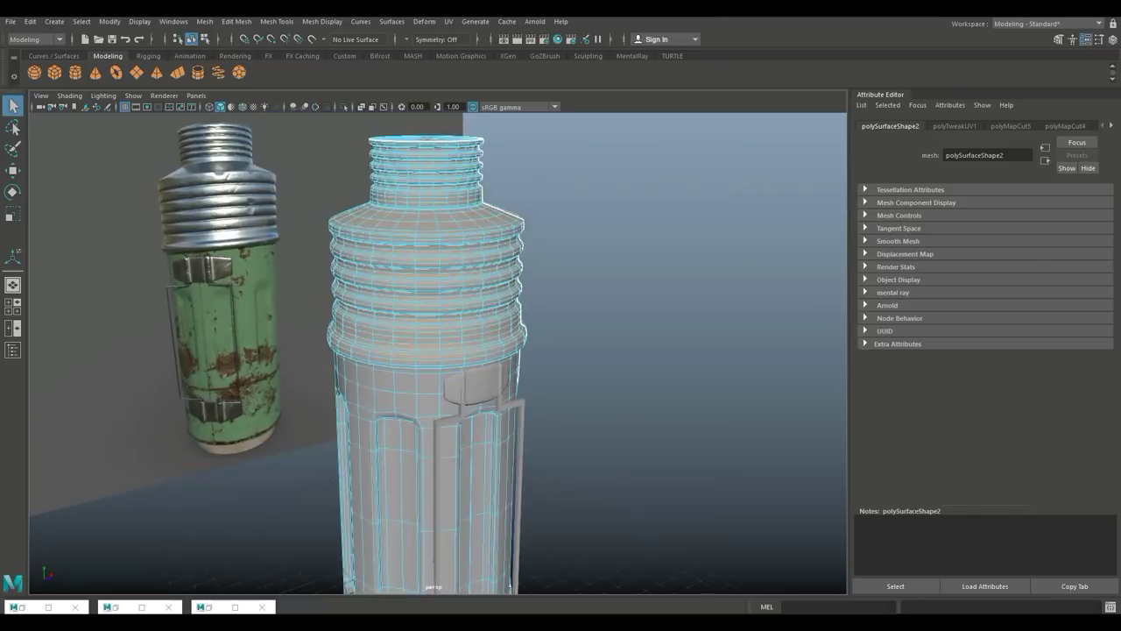
middle_click_drag(429, 341, 425, 455, "alt")
left_click_drag(425, 385, 416, 333, "alt")
middle_click_drag(416, 386, 428, 234, "alt")
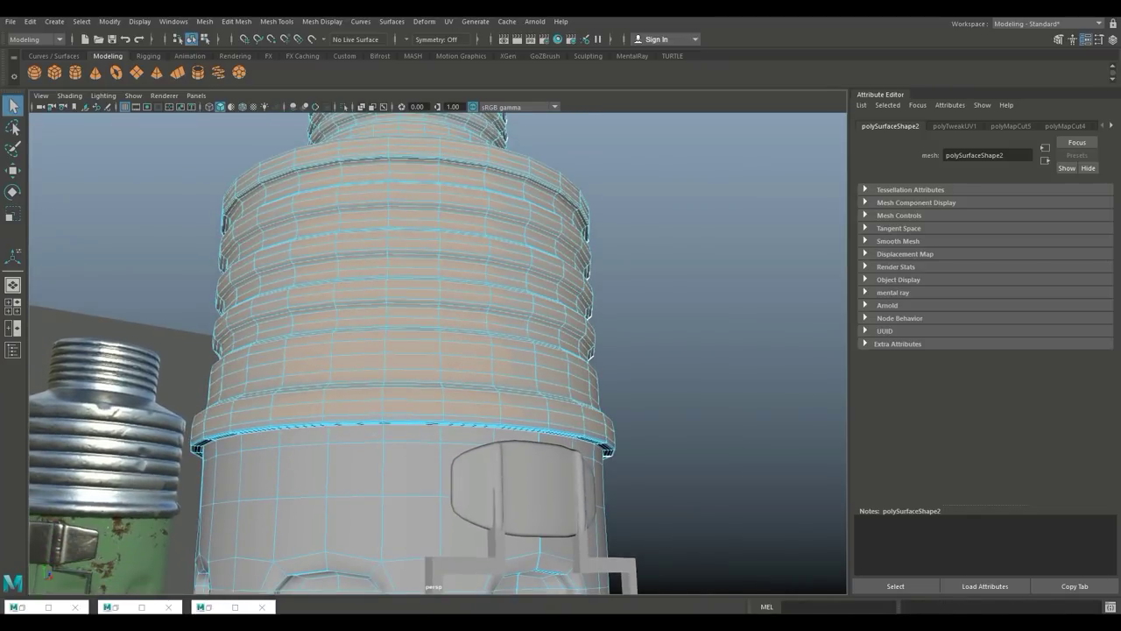
key("shift+period")
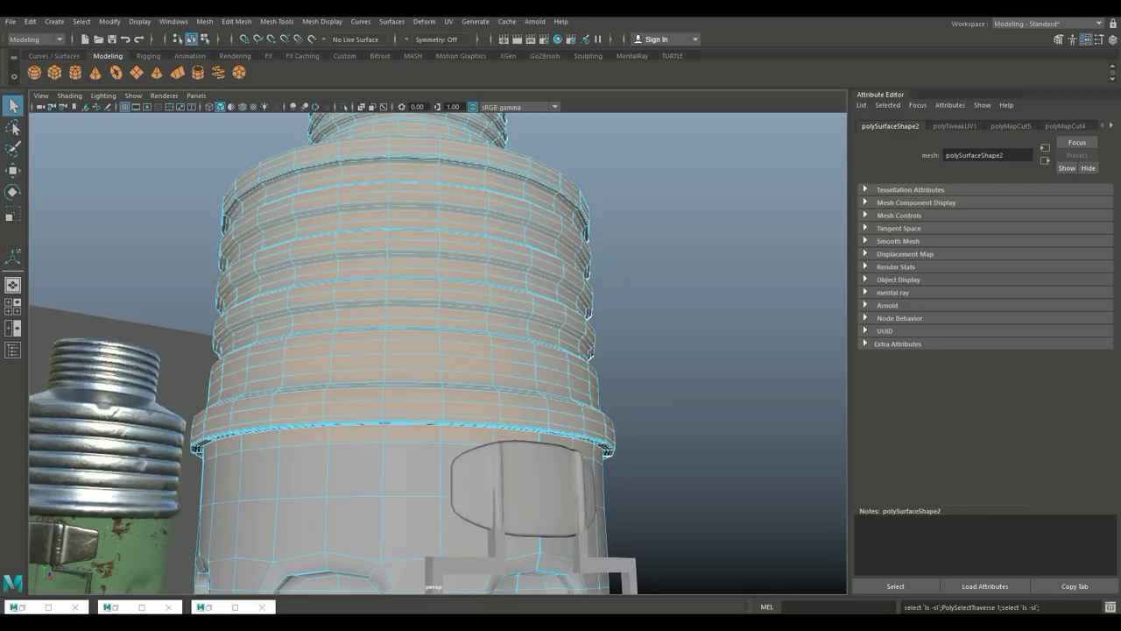
key("ctrl+z")
- Assign a new Lambert material to the selected neck and ribbed faces and colour it red
right_click(458, 232)
right_click_drag(488, 235, 451, 531)
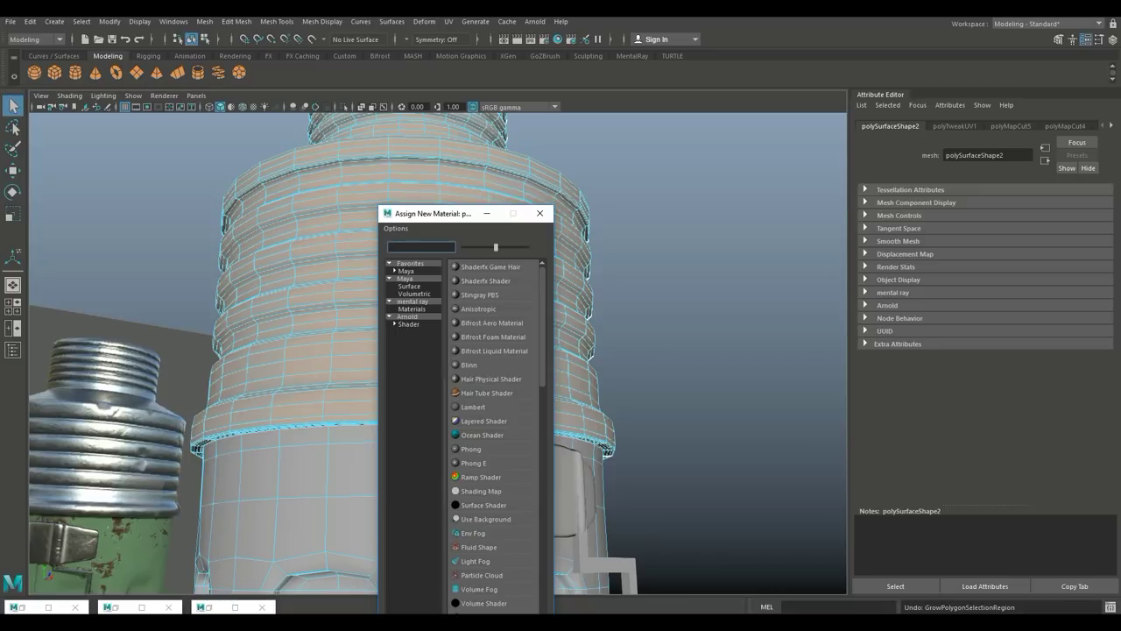
type("la")
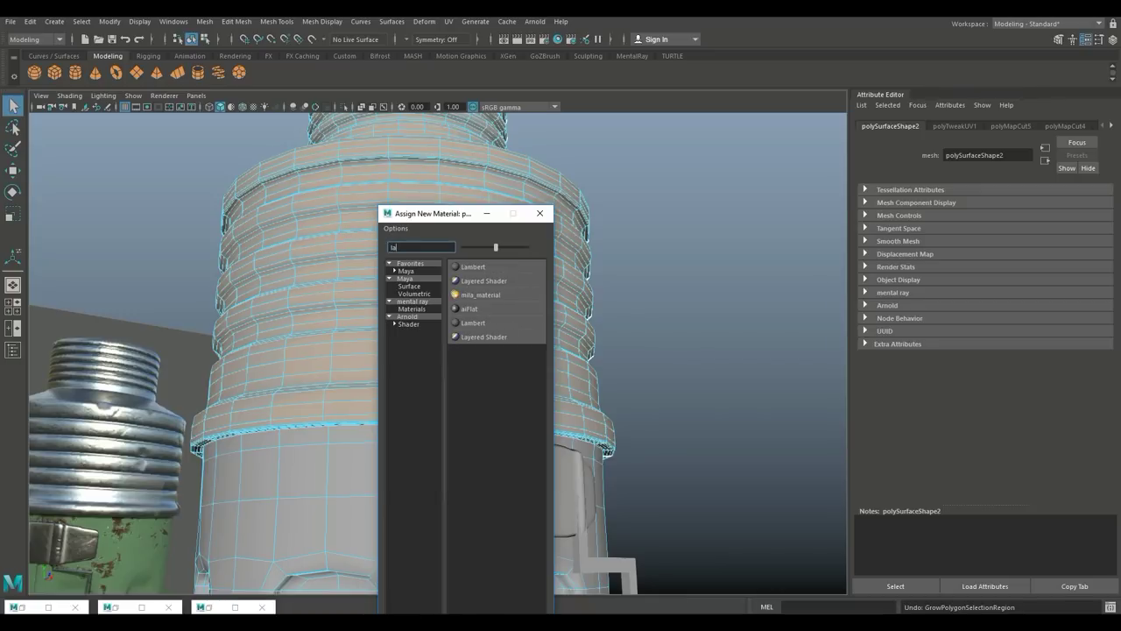
left_click(469, 267)
left_click(967, 258)
left_click(921, 226)
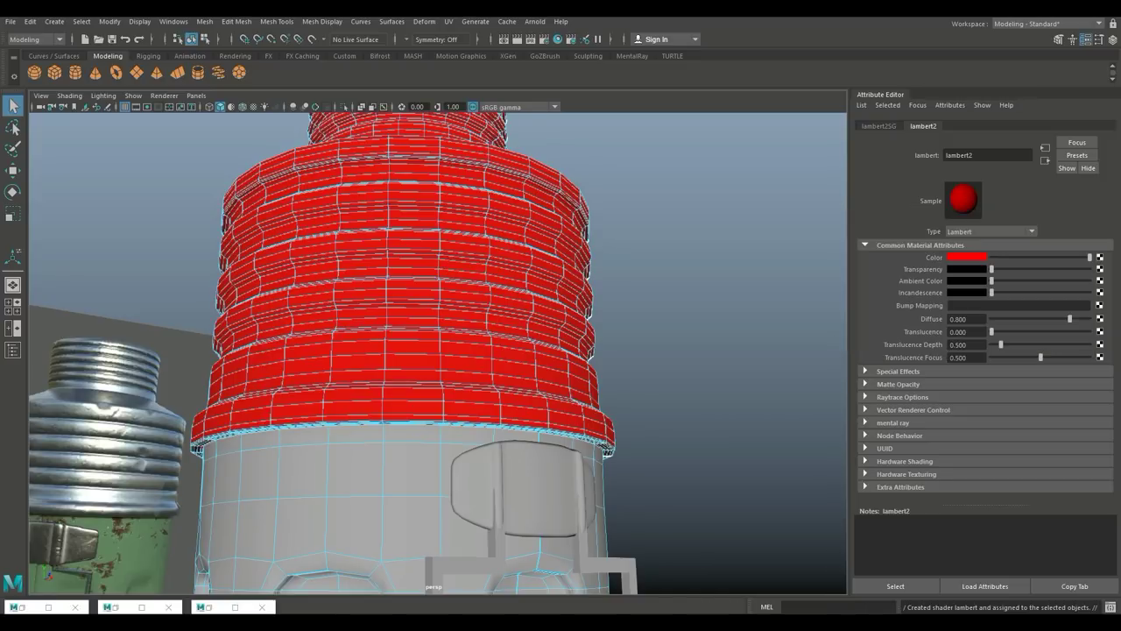
- Select all faces of the inset base at the bottom of the canister, including its side wall and underside
left_click(701, 293)
scroll(701, 294, "down", 5)
scroll(555, 408, "down", 4)
middle_click_drag(555, 561, 556, 368, "alt")
scroll(555, 408, "up", 7)
middle_click_drag(555, 408, 580, 328, "alt")
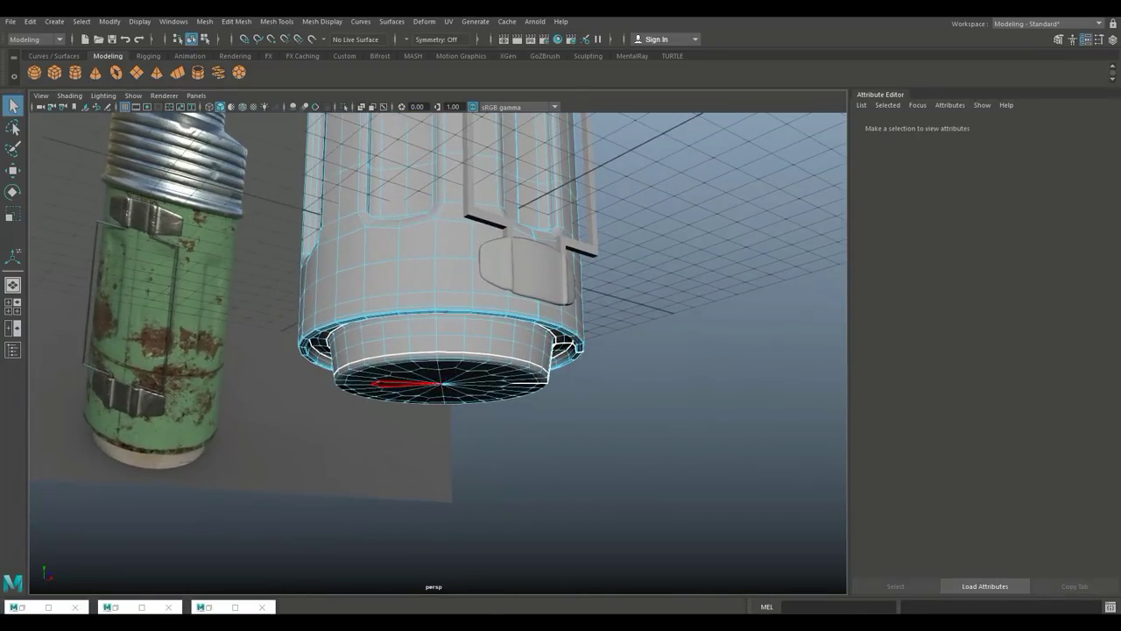
right_click_drag(445, 355, 444, 390)
scroll(418, 388, "up", 3)
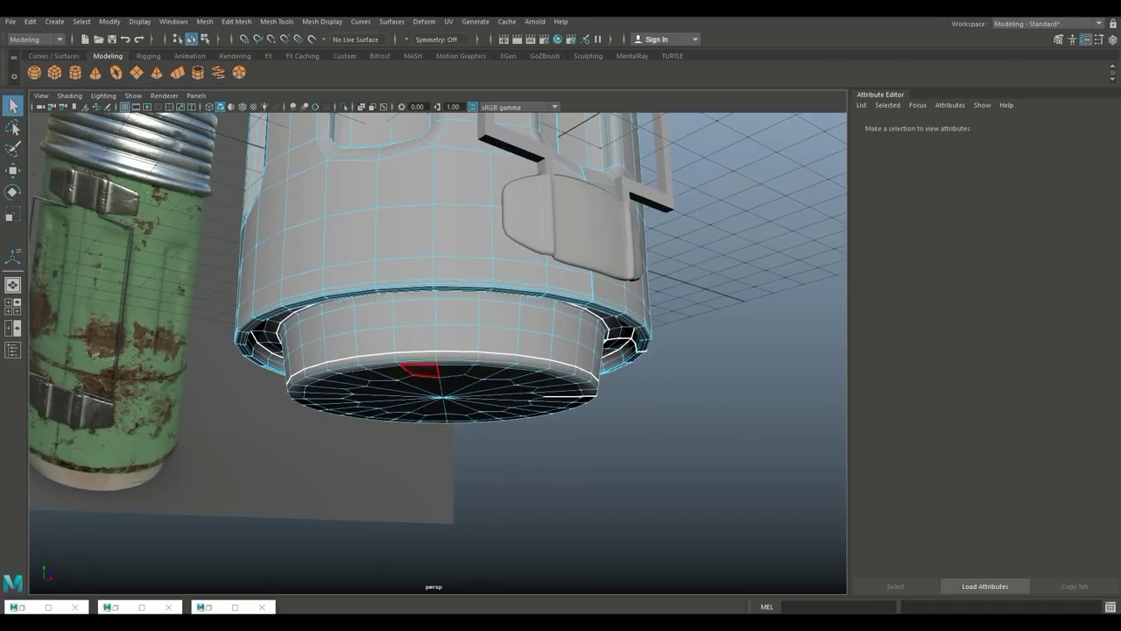
left_click(455, 355)
double_click(416, 355, "shift")
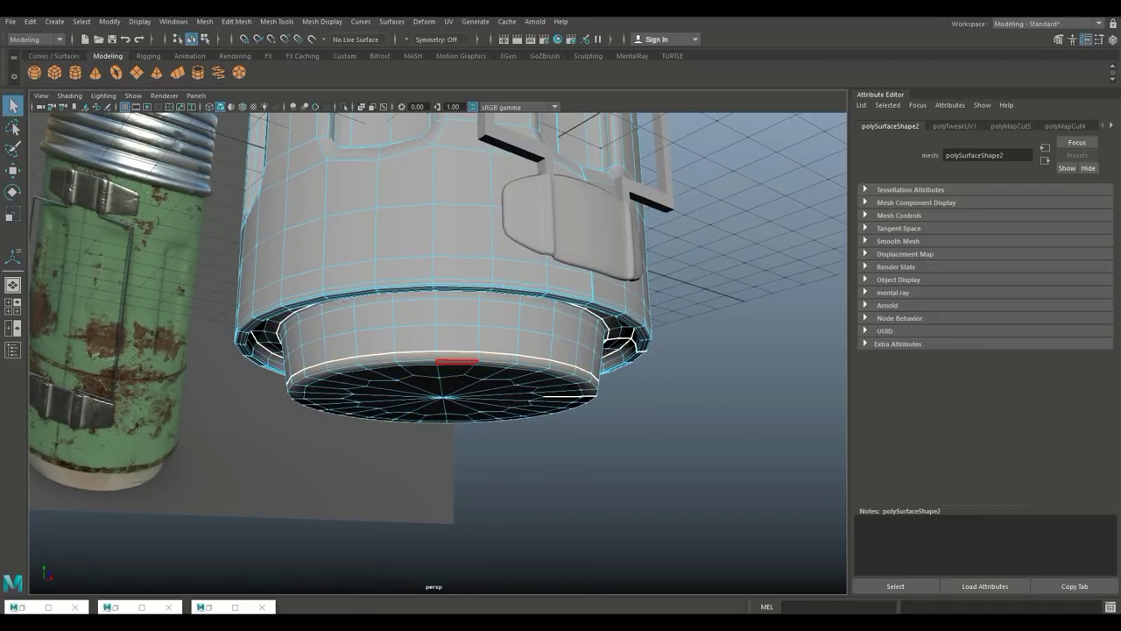
key("shift+period")
key("shift+period")
key("shift+period")
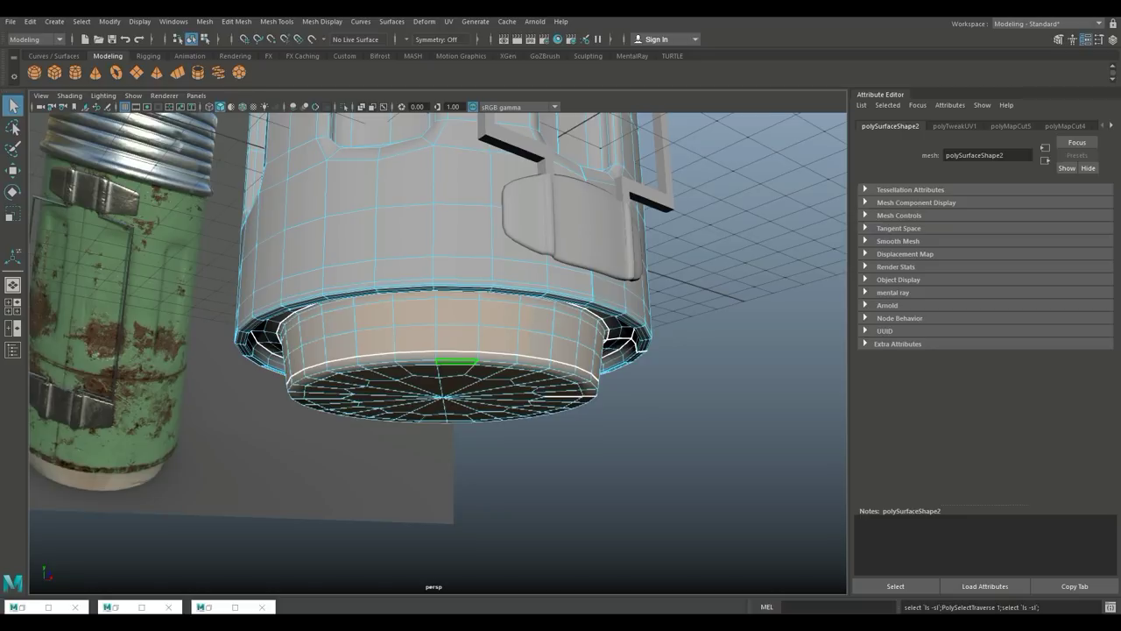
- Assign a new Lambert material to the selected base faces and colour it blue
right_click(476, 273)
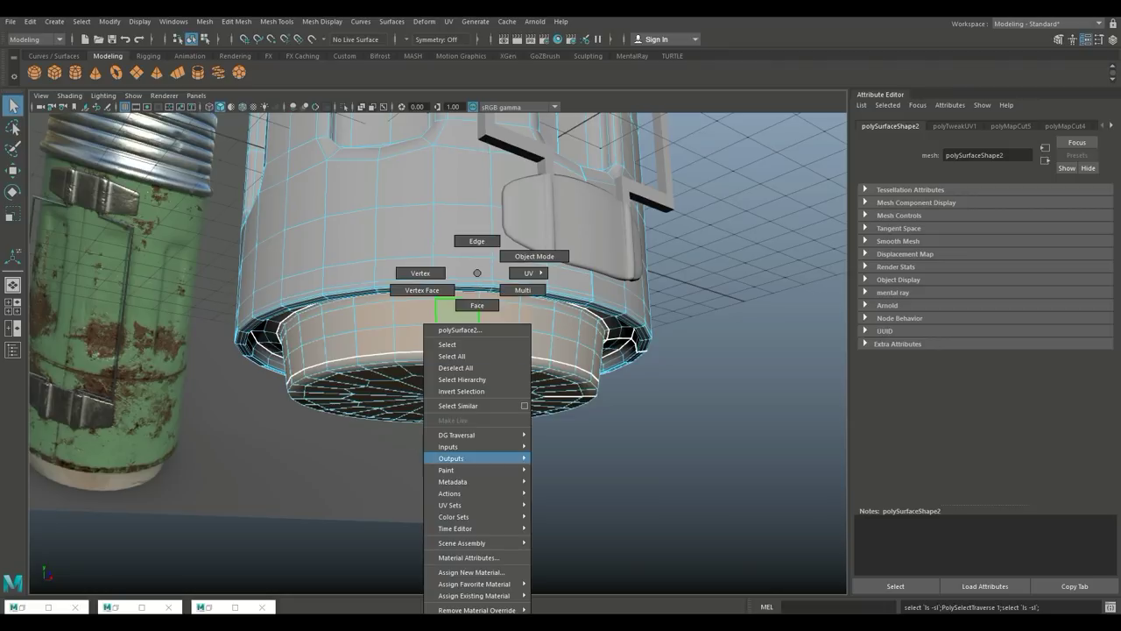
left_click(471, 572)
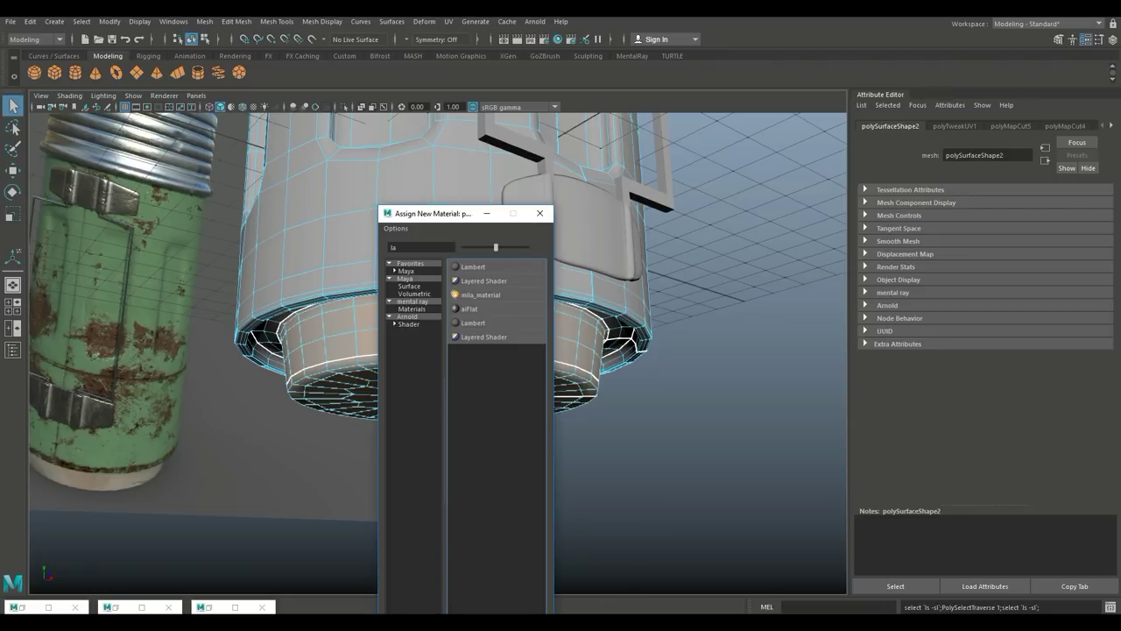
left_click(473, 266)
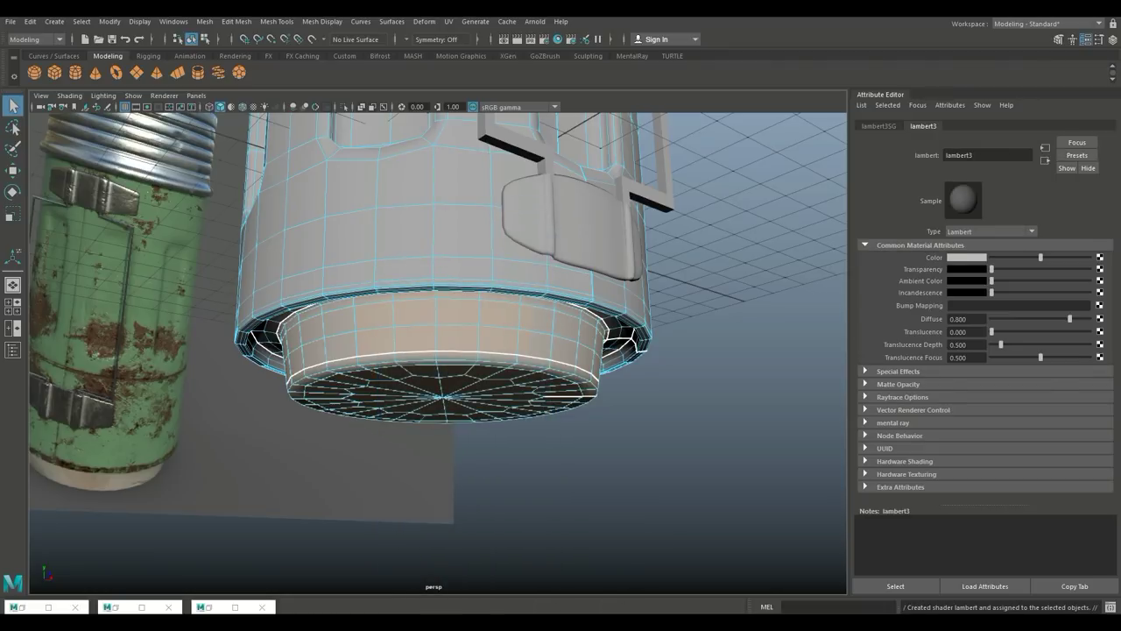
left_click(966, 258)
left_click(975, 224)
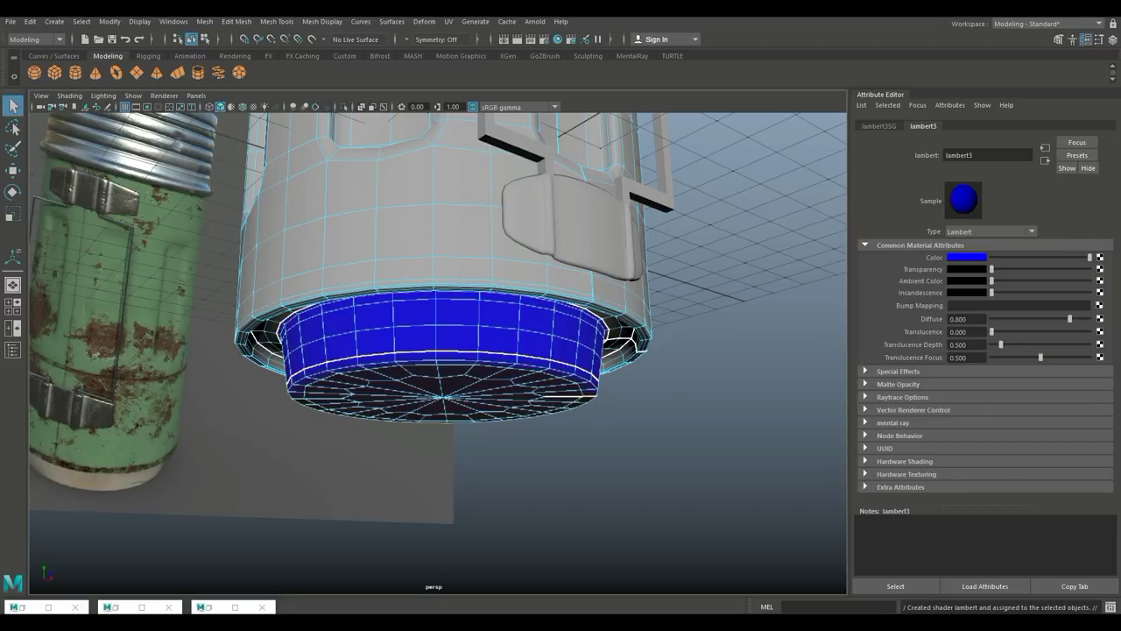
- In object mode, select both curved pads and assign them a new Lambert material coloured cyan
left_click(710, 385)
scroll(561, 368, "down", 8)
left_click_drag(560, 368, 570, 390, "alt")
middle_click_drag(569, 390, 589, 517, "alt")
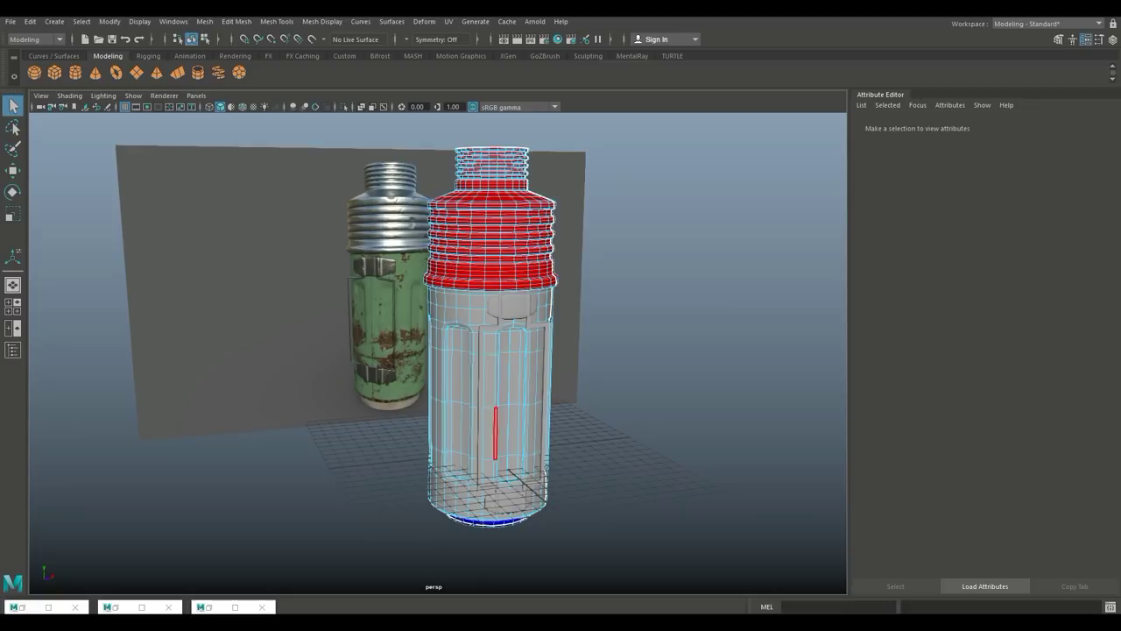
left_click(508, 322)
right_click_drag(514, 273, 571, 256)
left_click(513, 306)
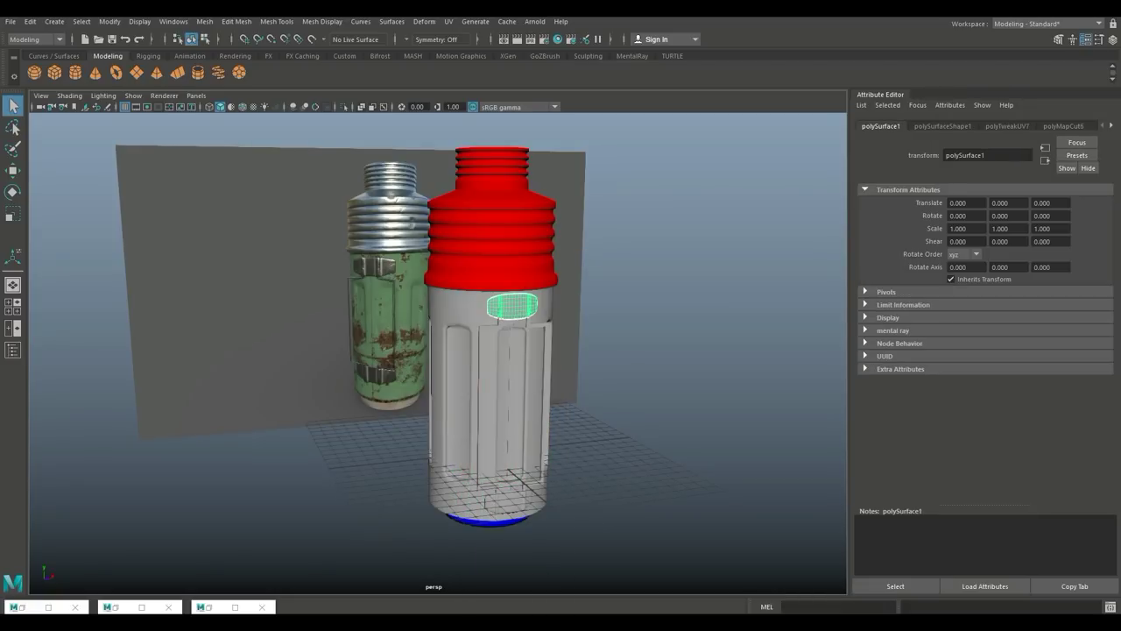
left_click(509, 502, "shift")
right_click_drag(508, 501, 502, 572)
left_click(473, 267)
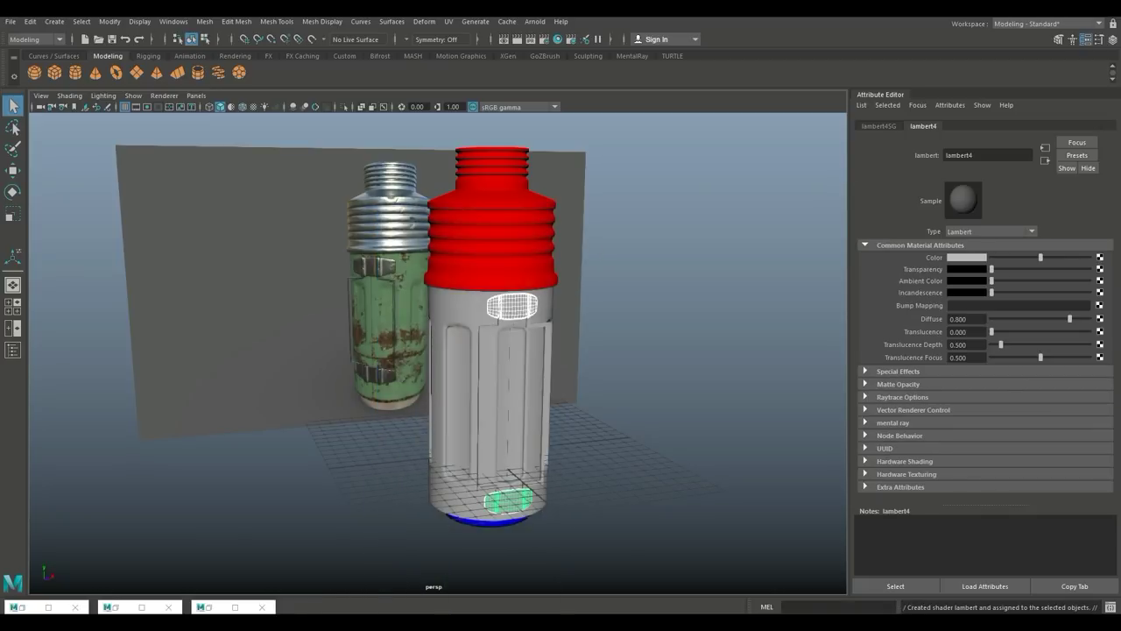
left_click(966, 257)
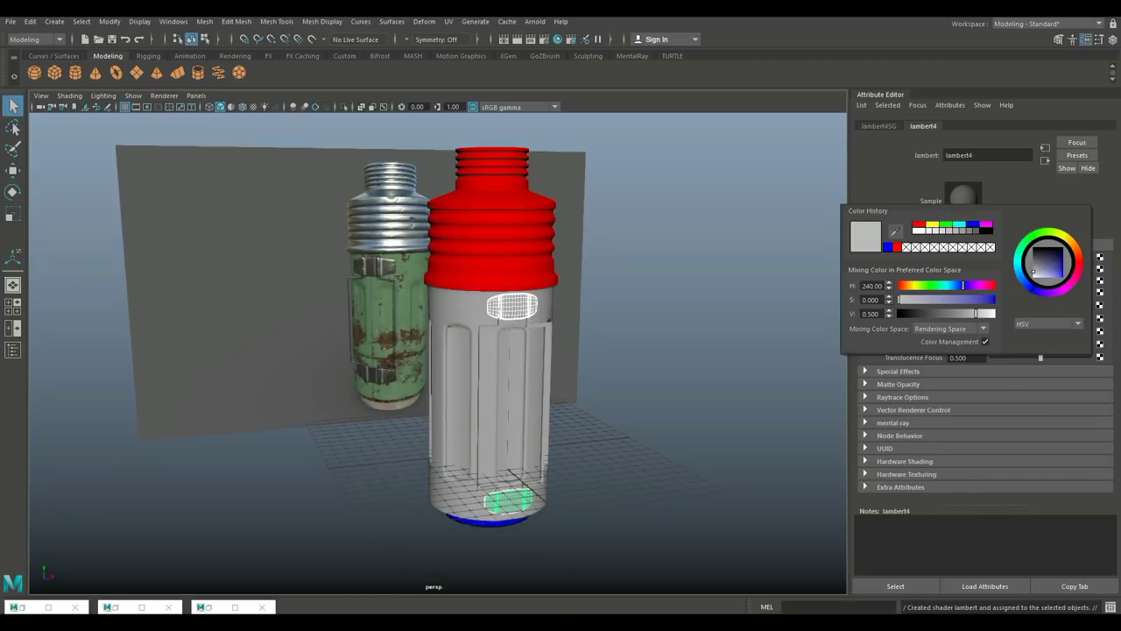
left_click(959, 224)
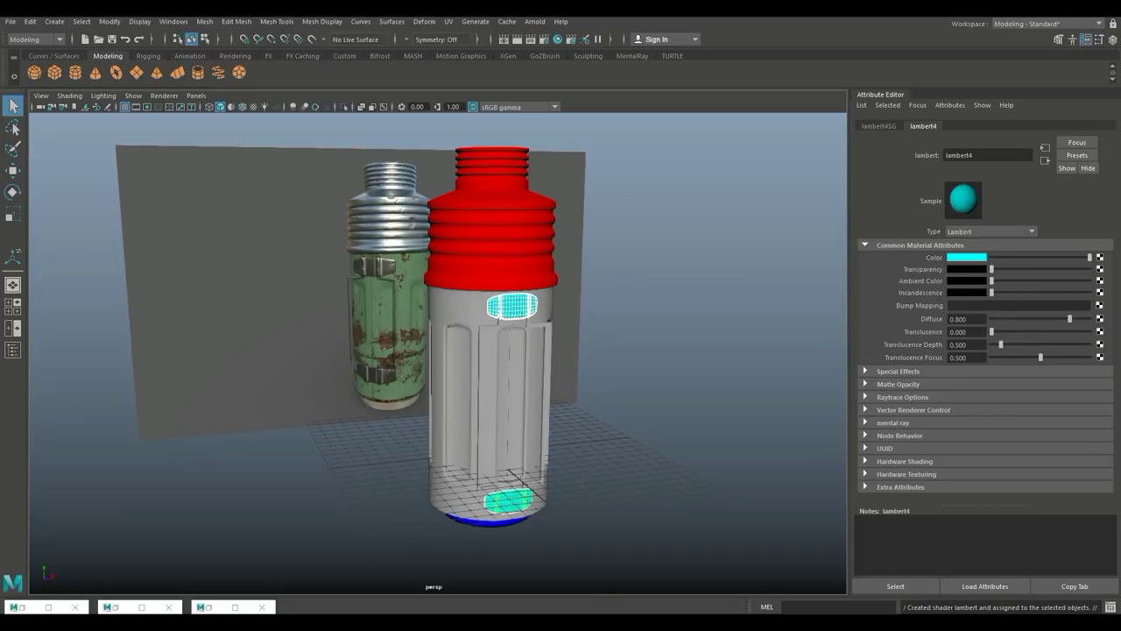
- Select both brackets and assign them a new Lambert material coloured yellow
scroll(526, 351, "up", 4)
left_click(510, 311)
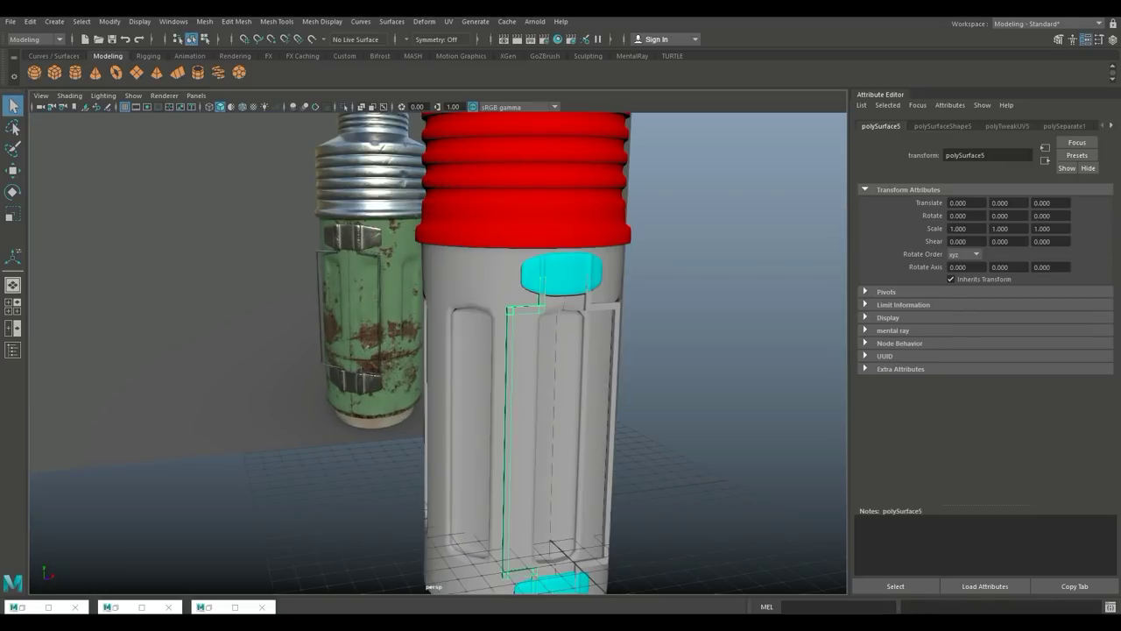
left_click(615, 306, "shift")
right_click_drag(614, 274, 611, 572)
left_click(473, 268)
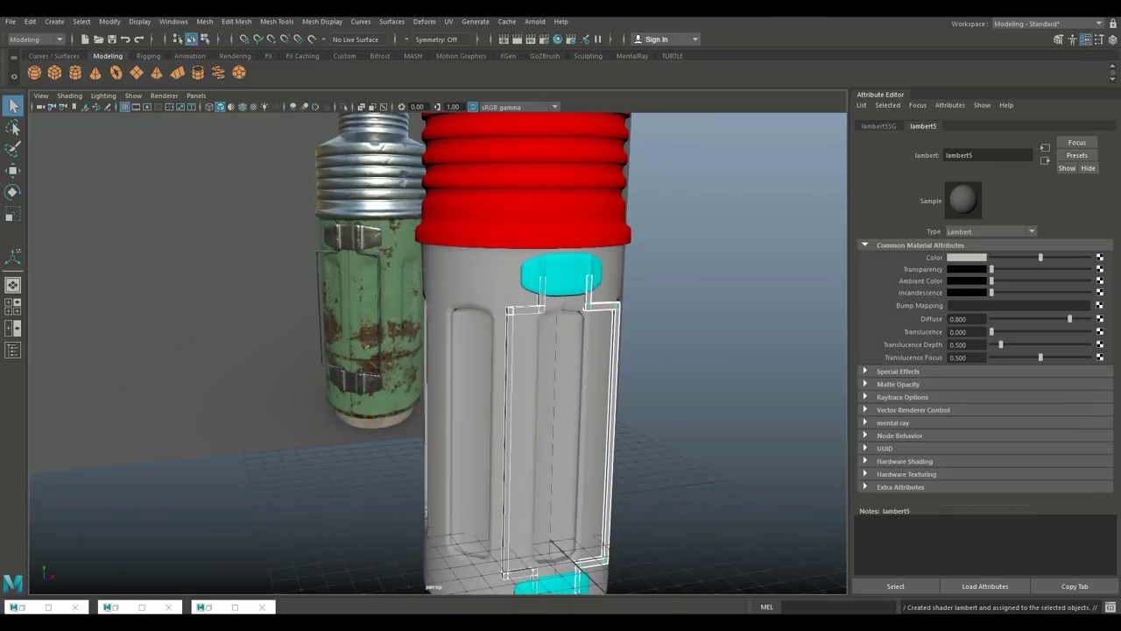
left_click(965, 257)
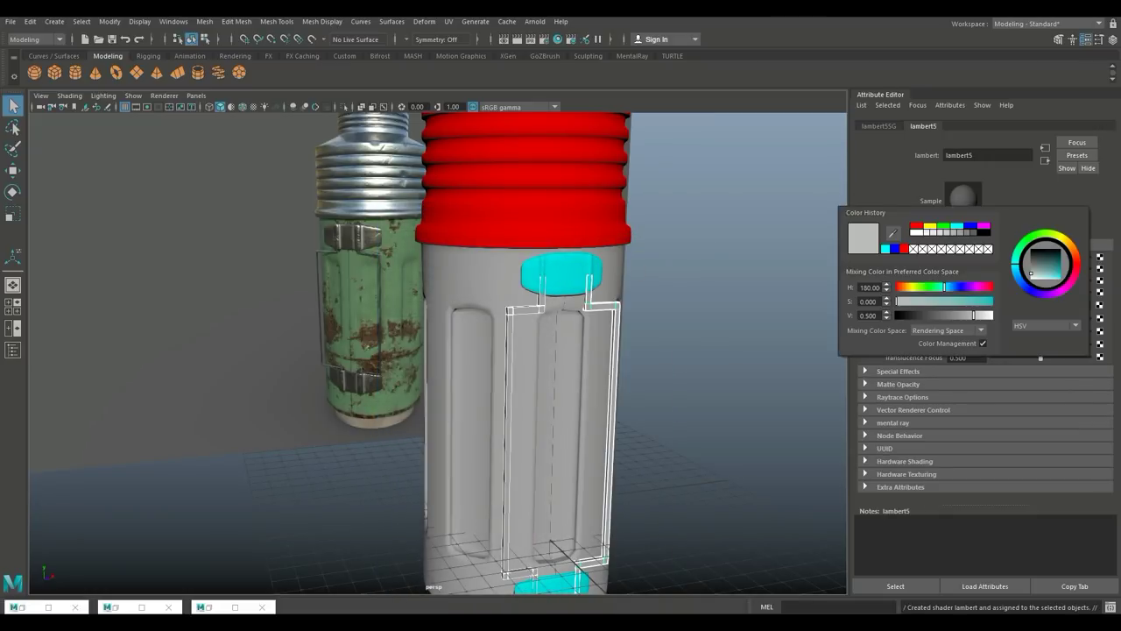
left_click(930, 226)
- Select the canister body, both pads and both brackets and combine them into a single mesh
left_click(736, 281)
scroll(438, 353, "down", 6)
left_click_drag(438, 353, 491, 405, "alt")
middle_click_drag(490, 405, 554, 376, "alt")
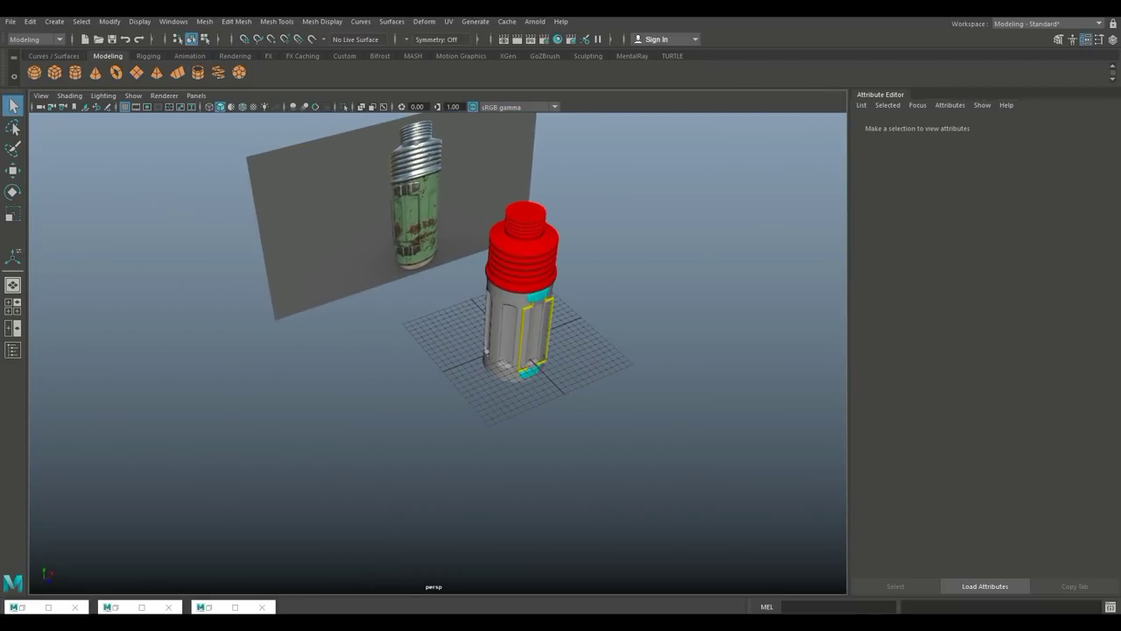
left_click_drag(606, 426, 477, 302)
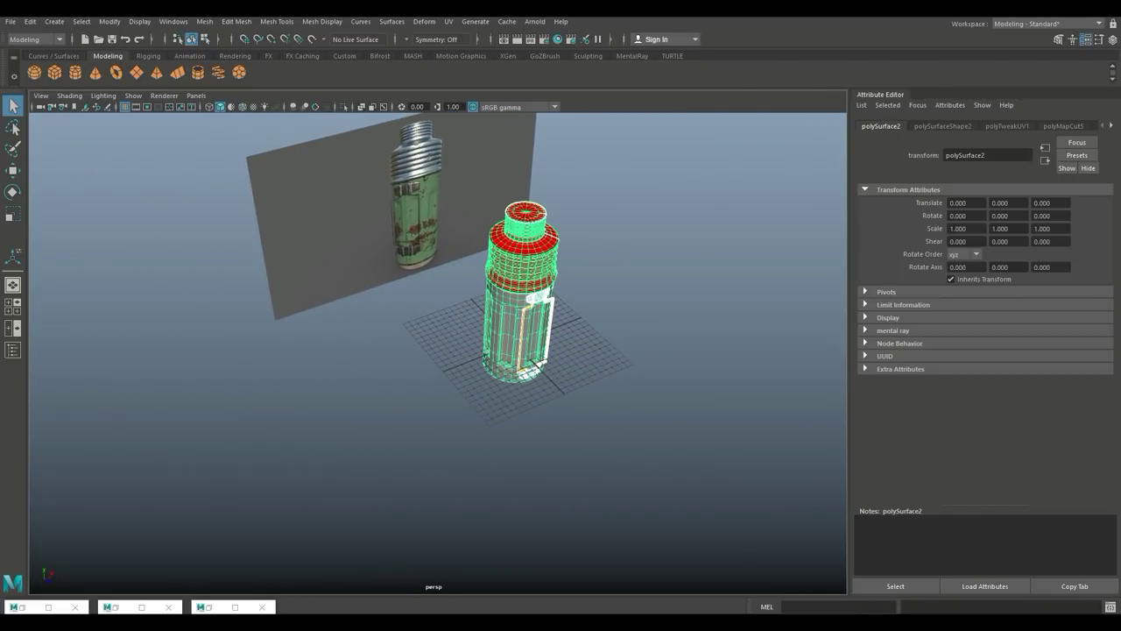
left_click(205, 21)
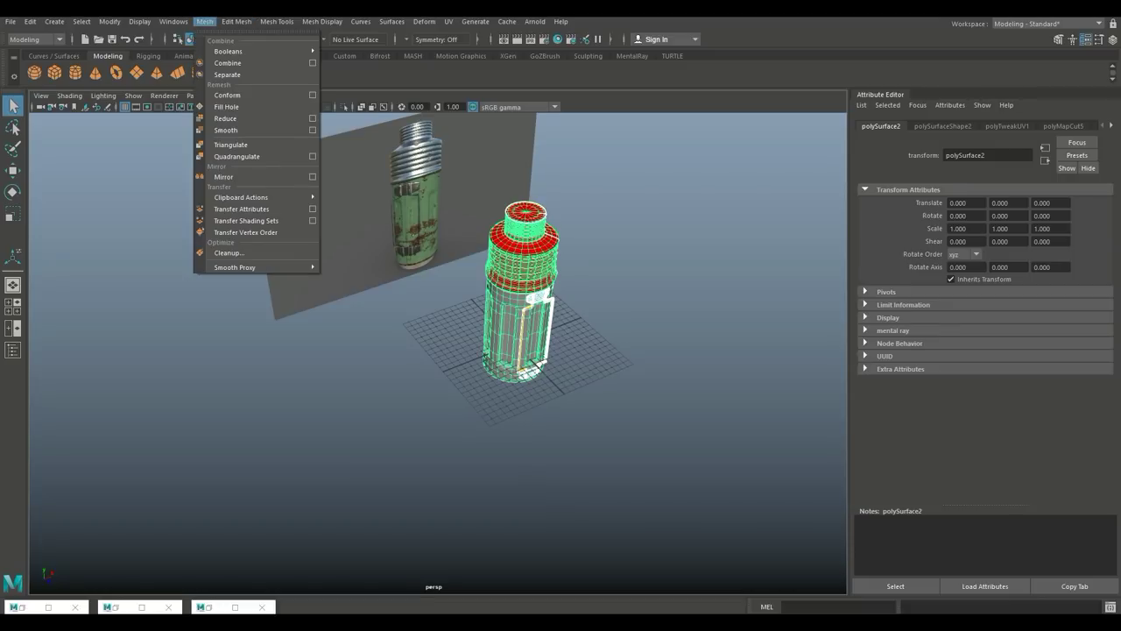
left_click(228, 63)
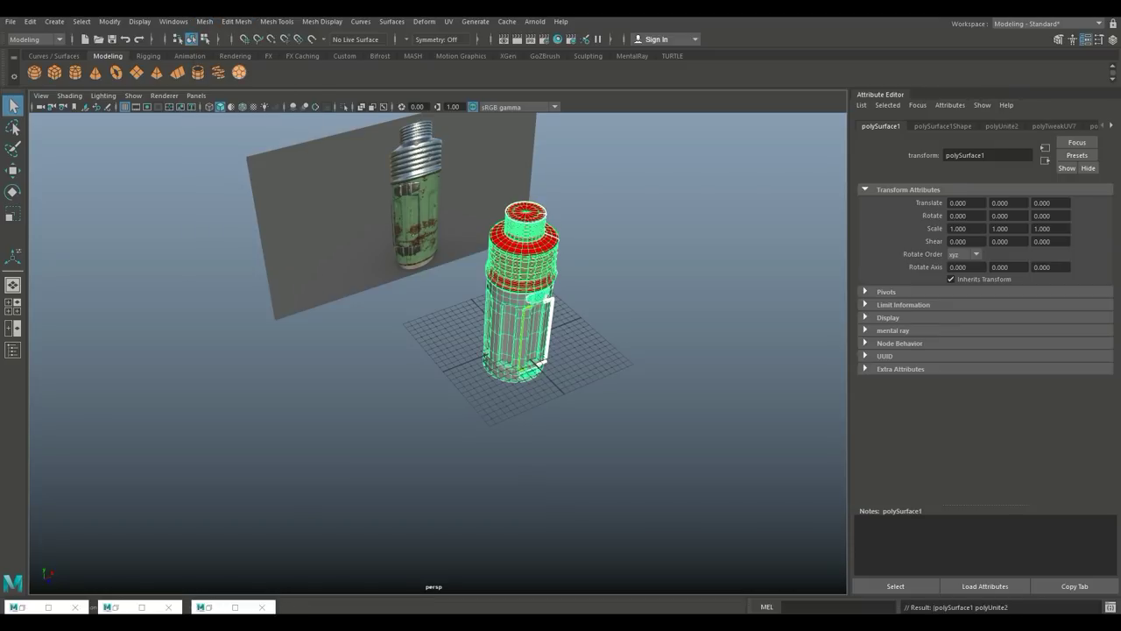
- Delete the construction history of the combined canister mesh
left_click(31, 21)
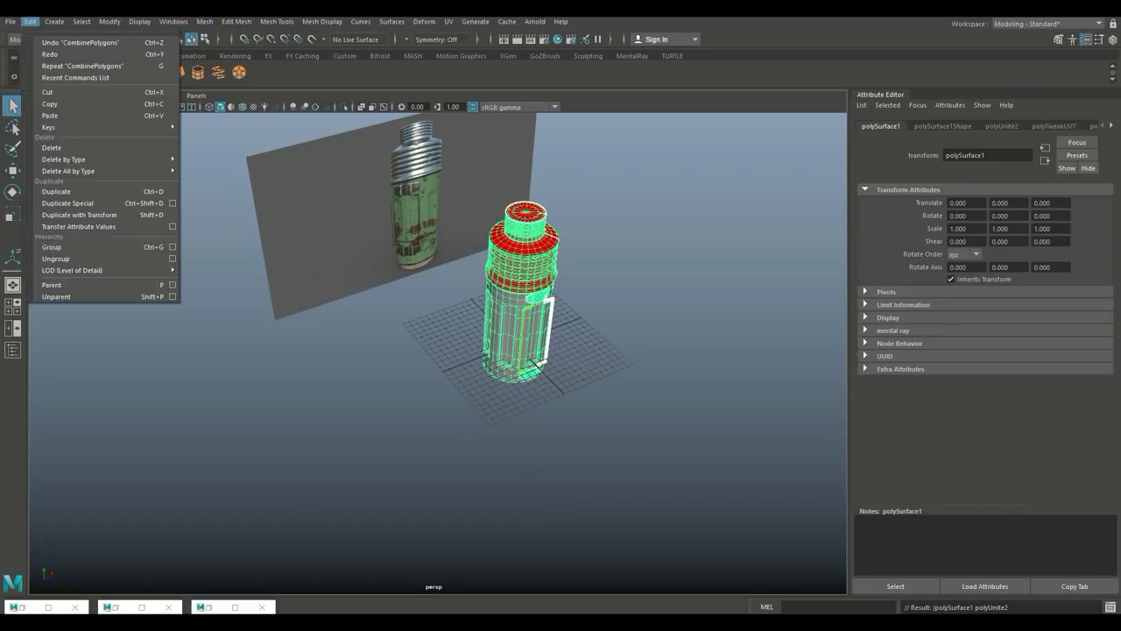
mouse_move(78, 160)
left_click(209, 169)
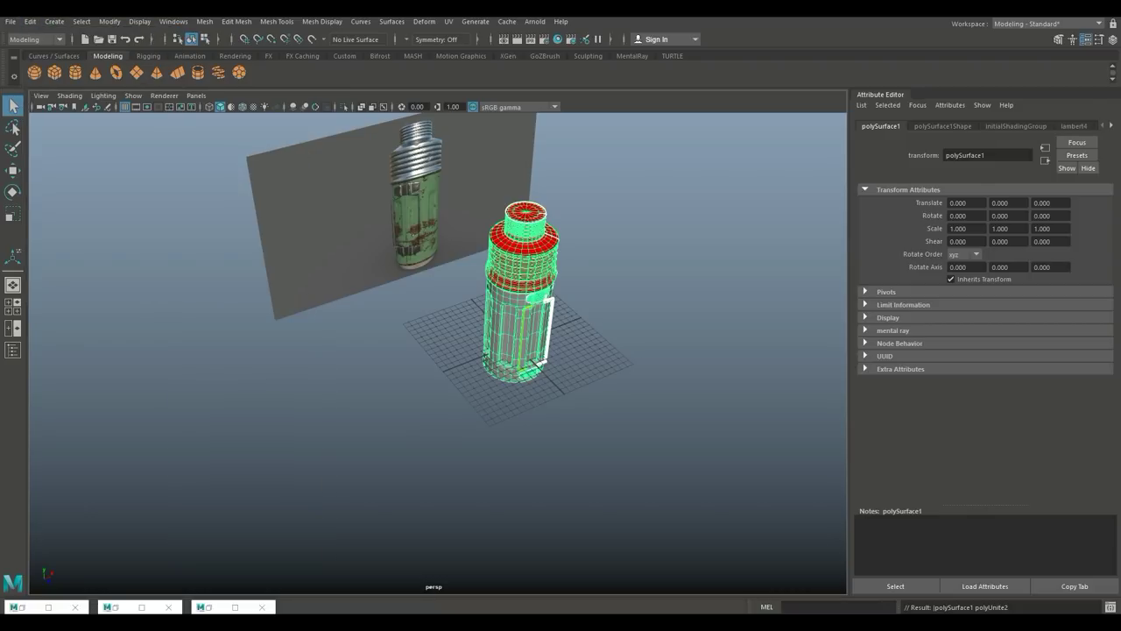
- Freeze the combined mesh's transformations and center its pivot
left_click(109, 21)
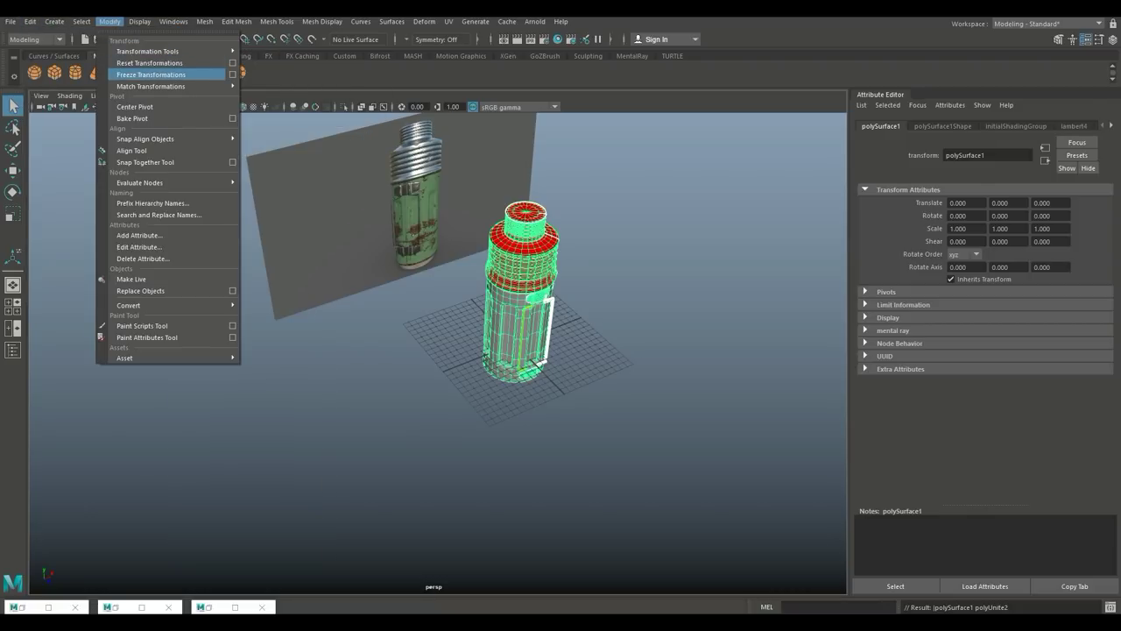
left_click(151, 75)
left_click(110, 21)
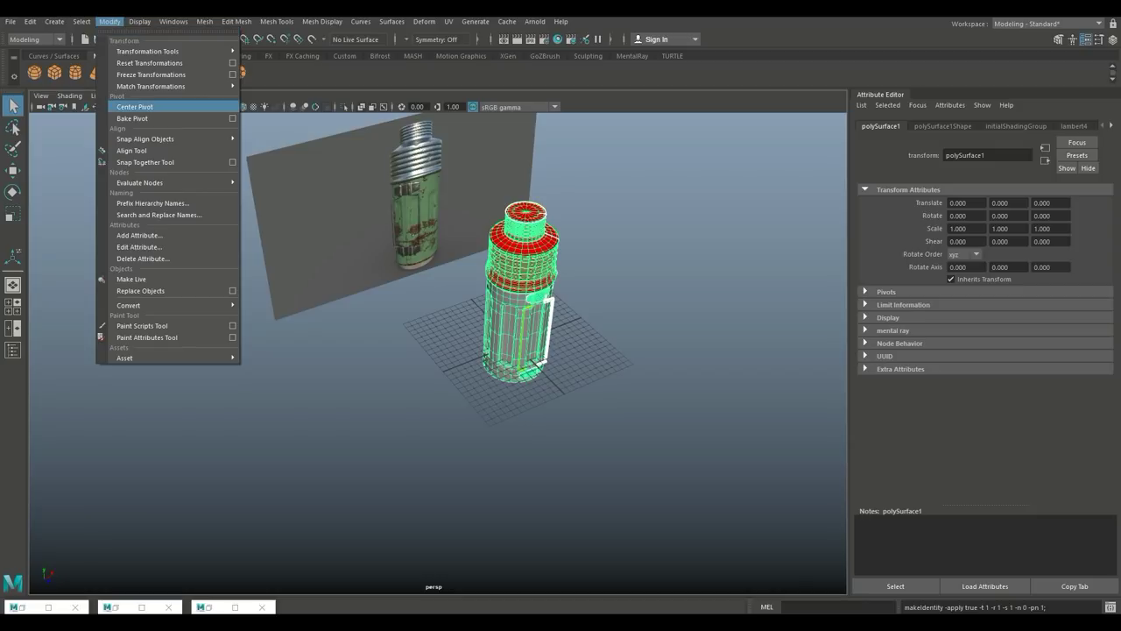
left_click(145, 107)
- Start exporting the selected mesh and create a new destination folder named ThermosTut on the desktop
left_click(11, 21)
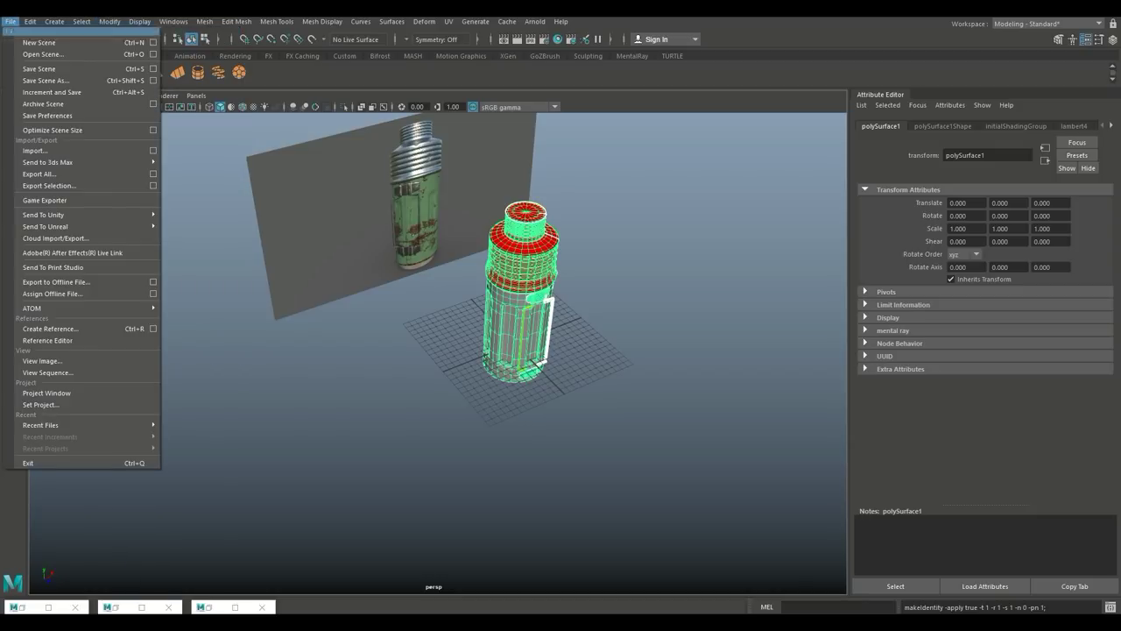
left_click(88, 185)
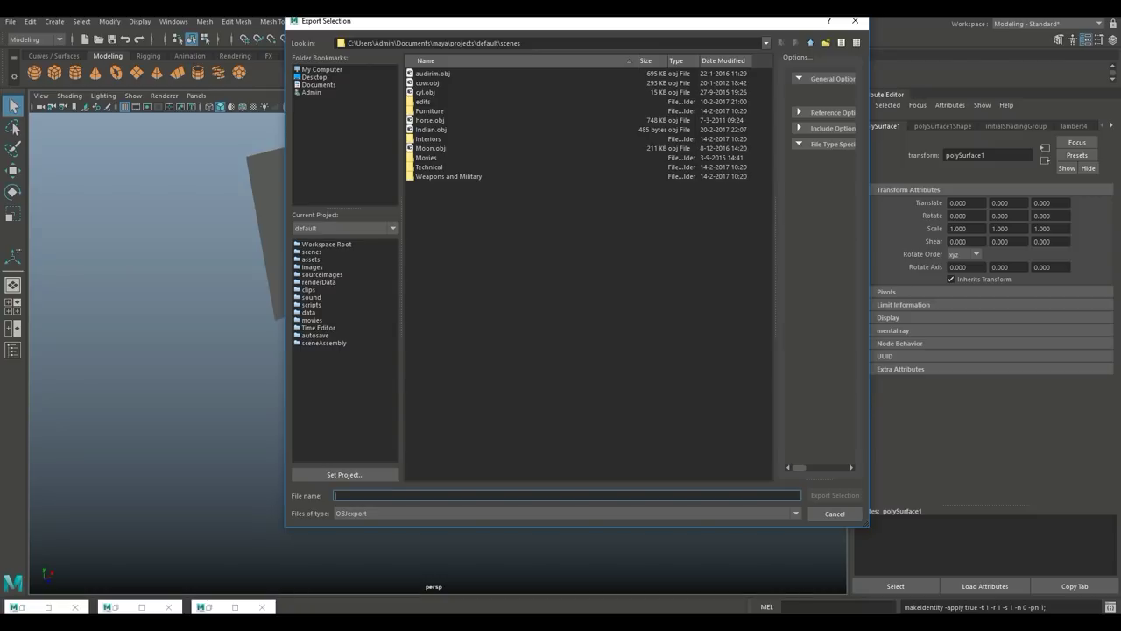
left_click(314, 77)
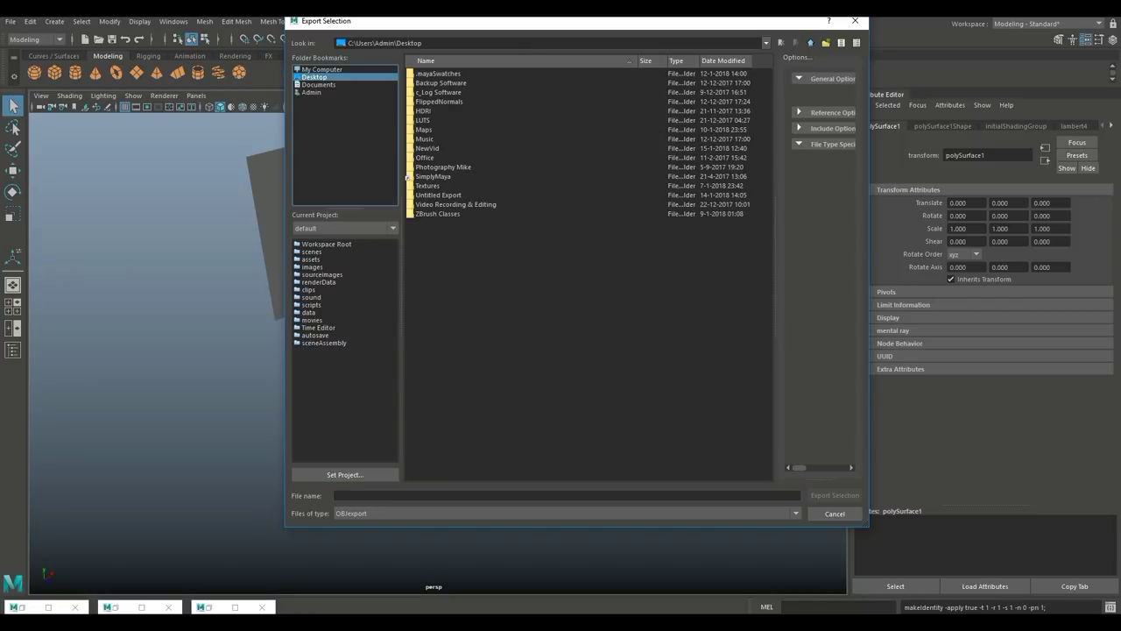
right_click(514, 280)
left_click(545, 297)
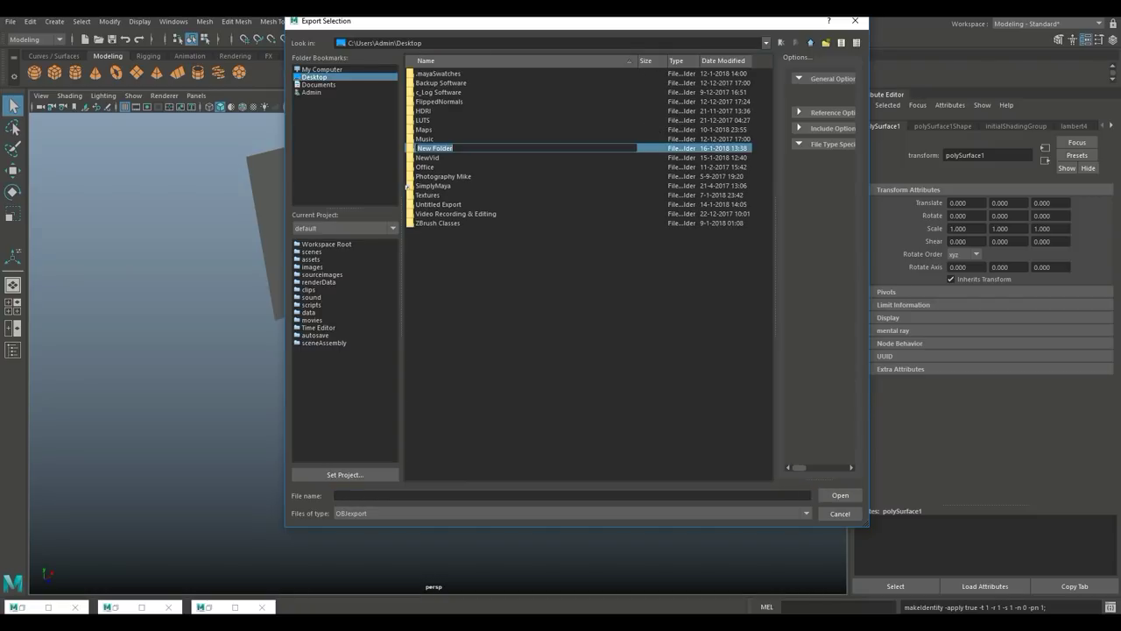
type("ThermosTut")
key("Return")
key("Return")
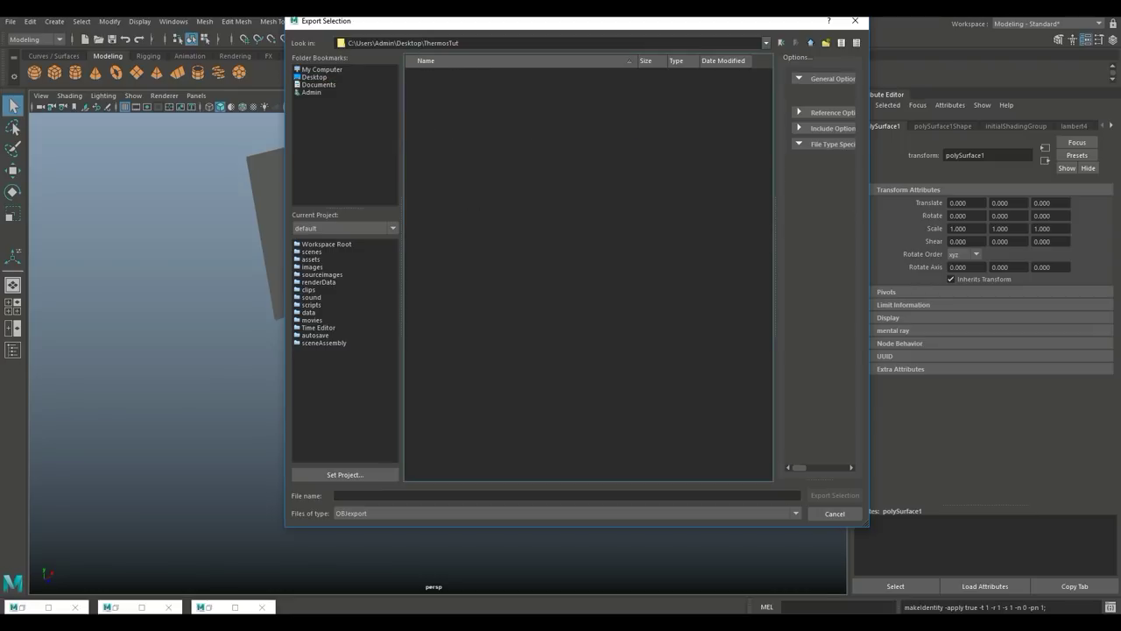
- Export the selected mesh as the OBJ file ColorIDLowPoly and delete the reference image plane from the scene
left_click(341, 496)
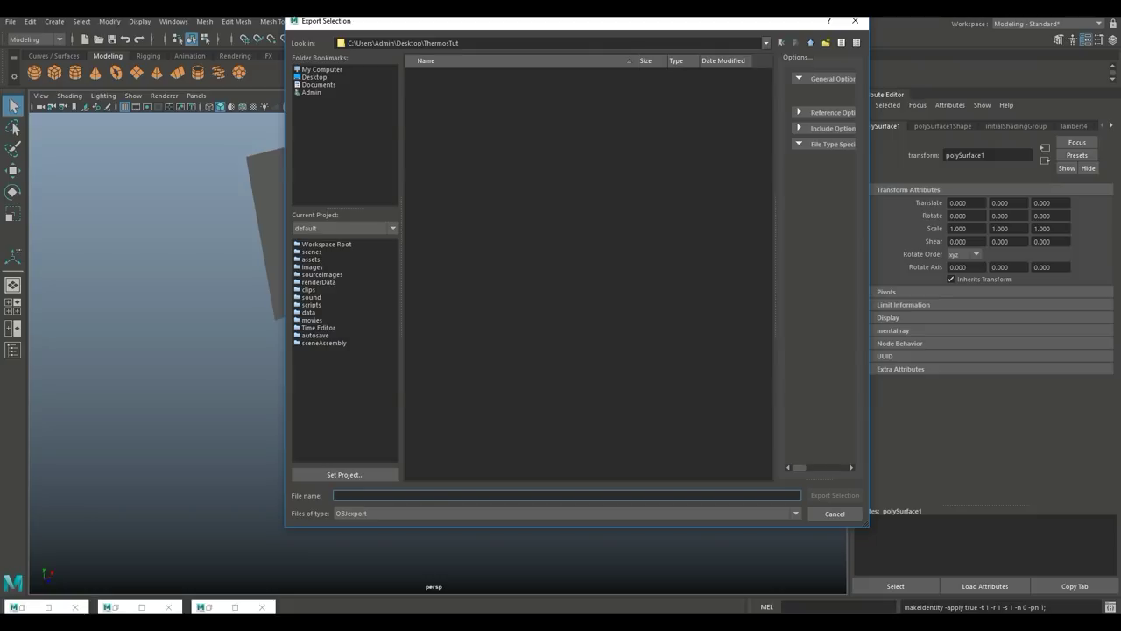
type("Color")
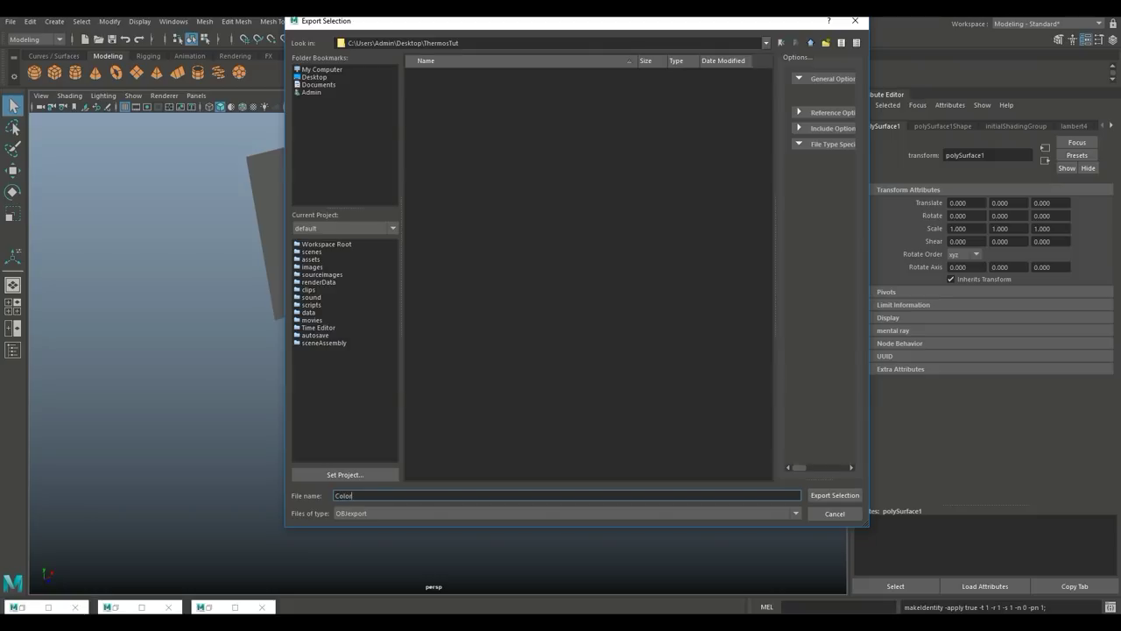
type("IDLowPoly")
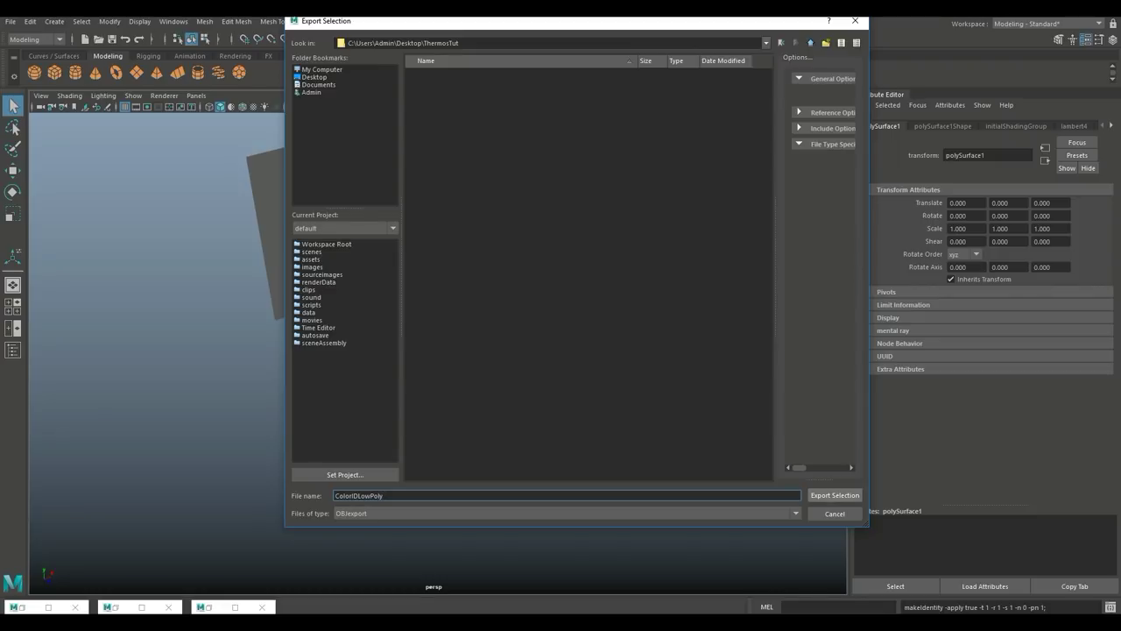
left_click(835, 496)
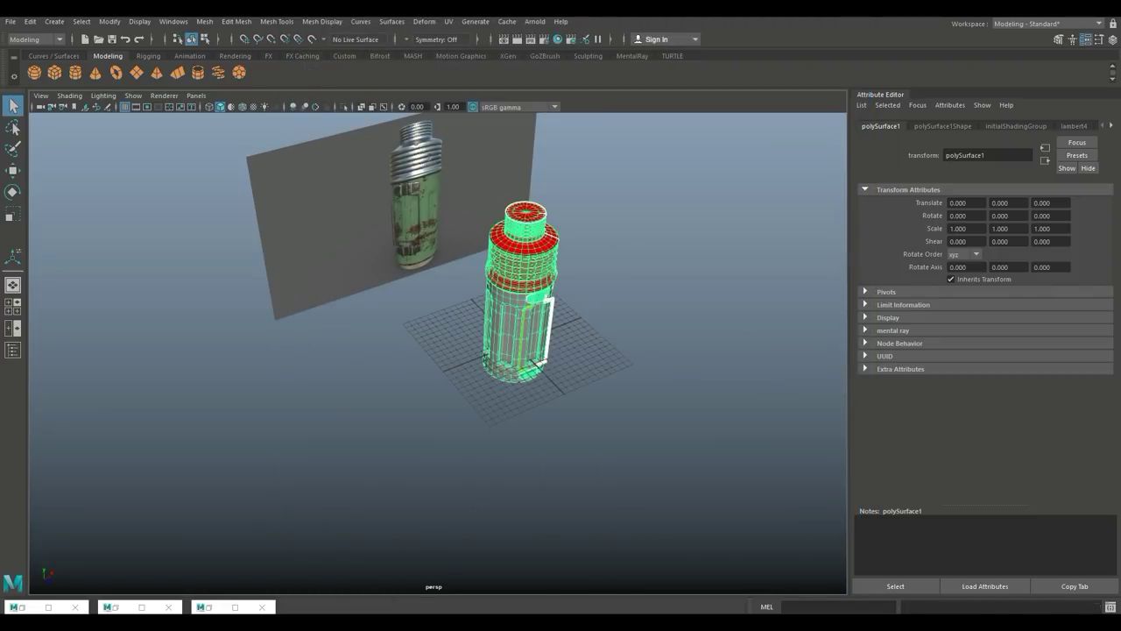
left_click(278, 233)
key("Delete")
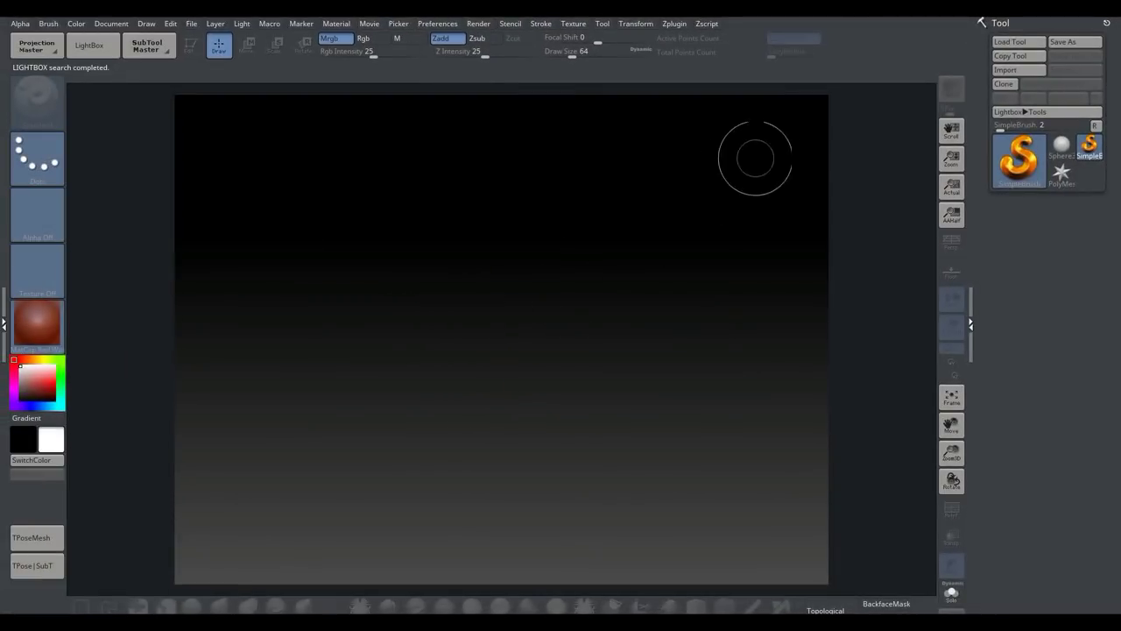
- Switch to ZBrush and import ColorIDLowPoly from the desktop's ThermosTut folder, splitting its nonstandard polygons into quads and triangles
left_click(1019, 70)
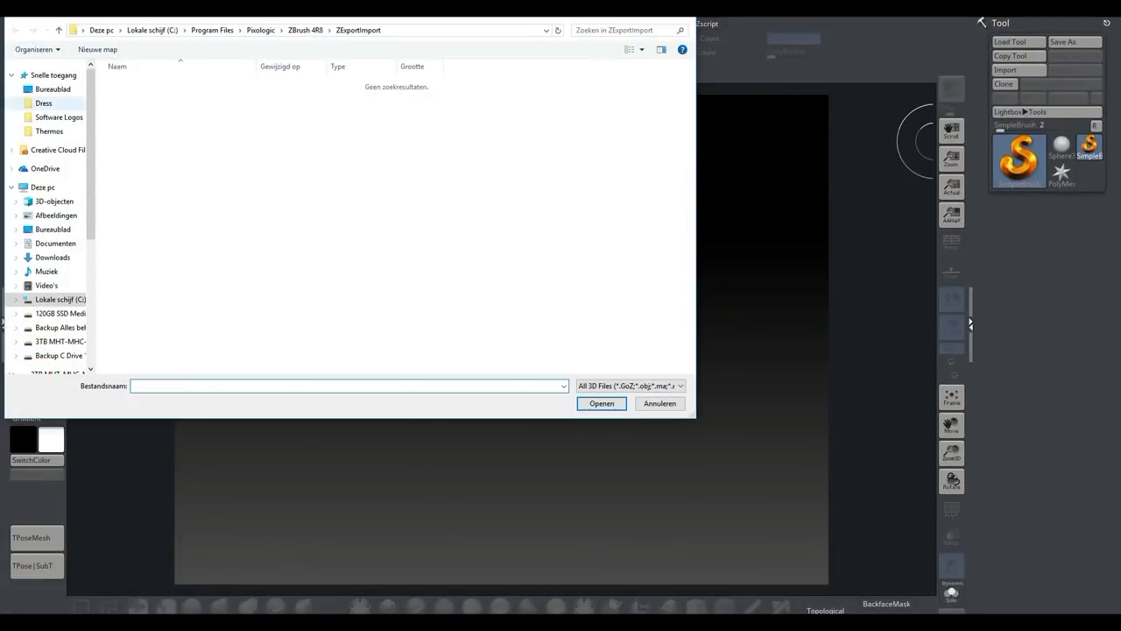
left_click(53, 89)
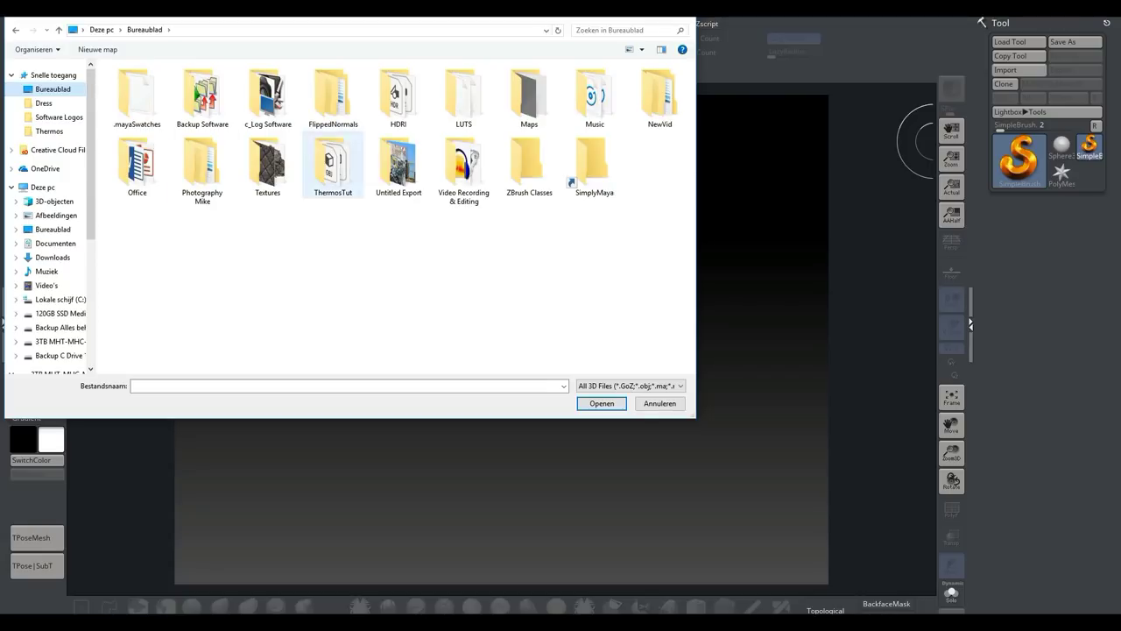
double_click(333, 165)
left_click(136, 97)
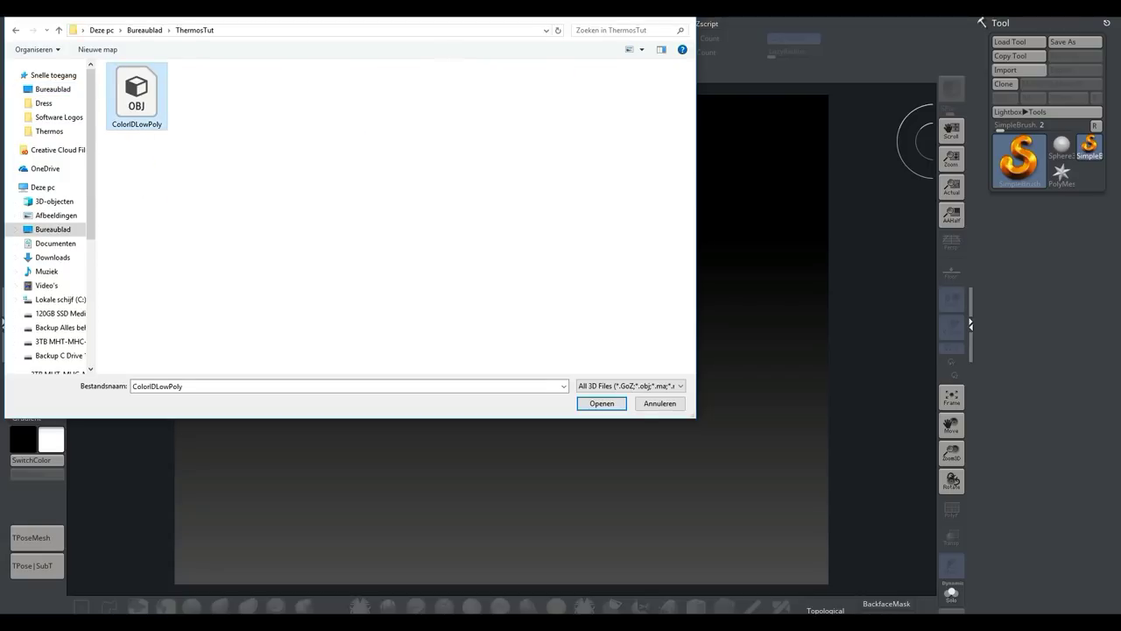
left_click(602, 404)
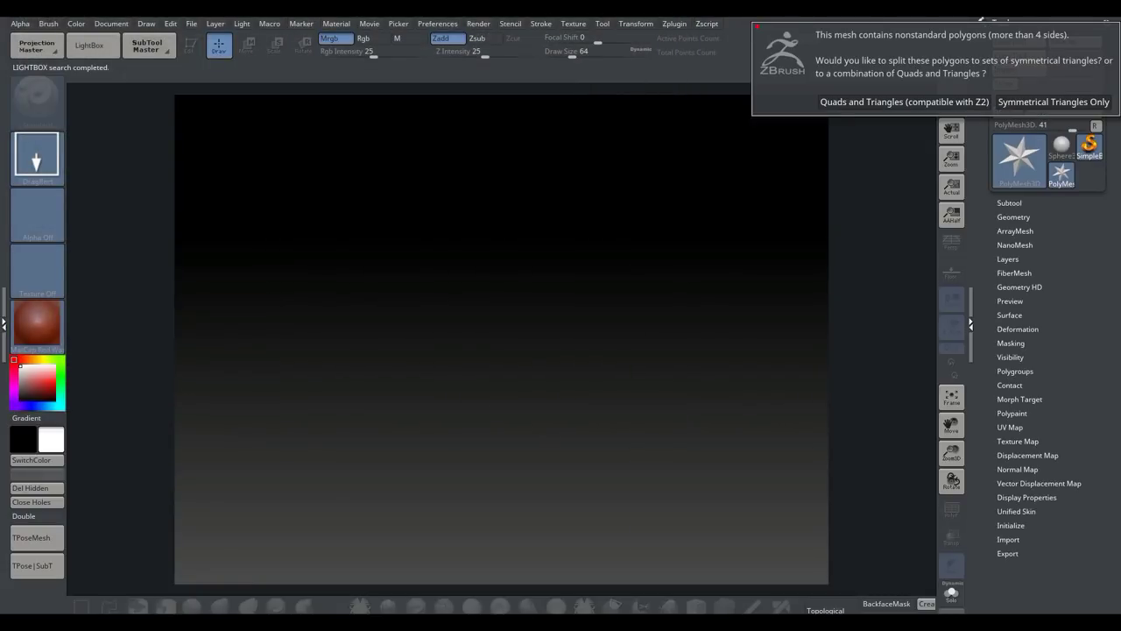
left_click(905, 102)
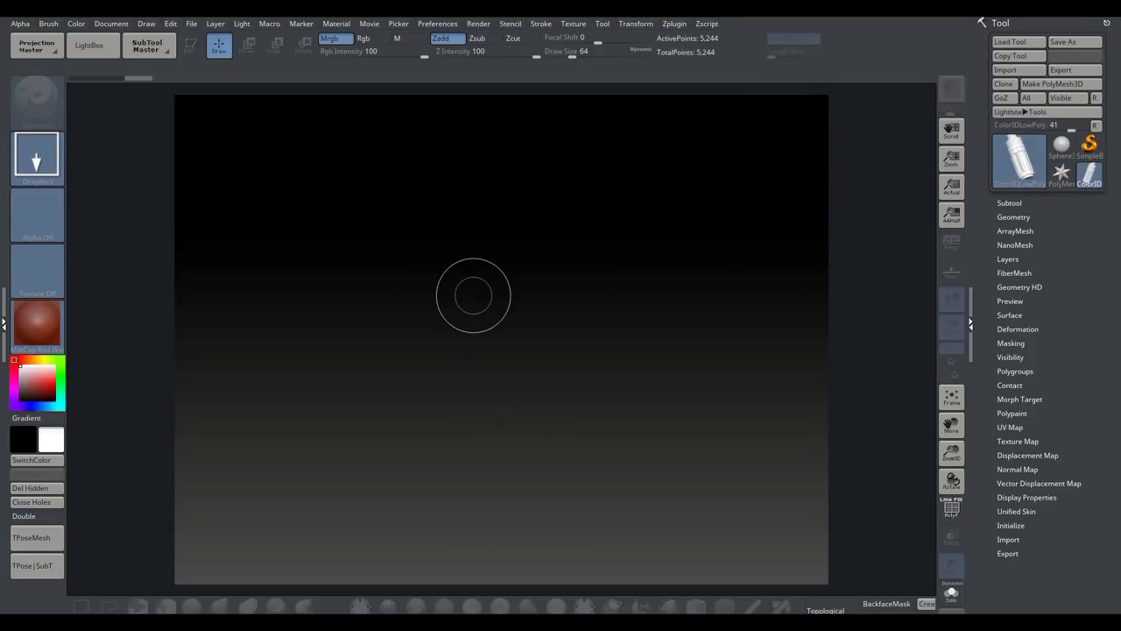
- Place the imported canister upright on the canvas in Edit mode and convert it to a PolyMesh3D
mouse_move(457, 282)
left_mouse_down()
mouse_move(477, 487)
mouse_move(453, 508)
left_mouse_up()
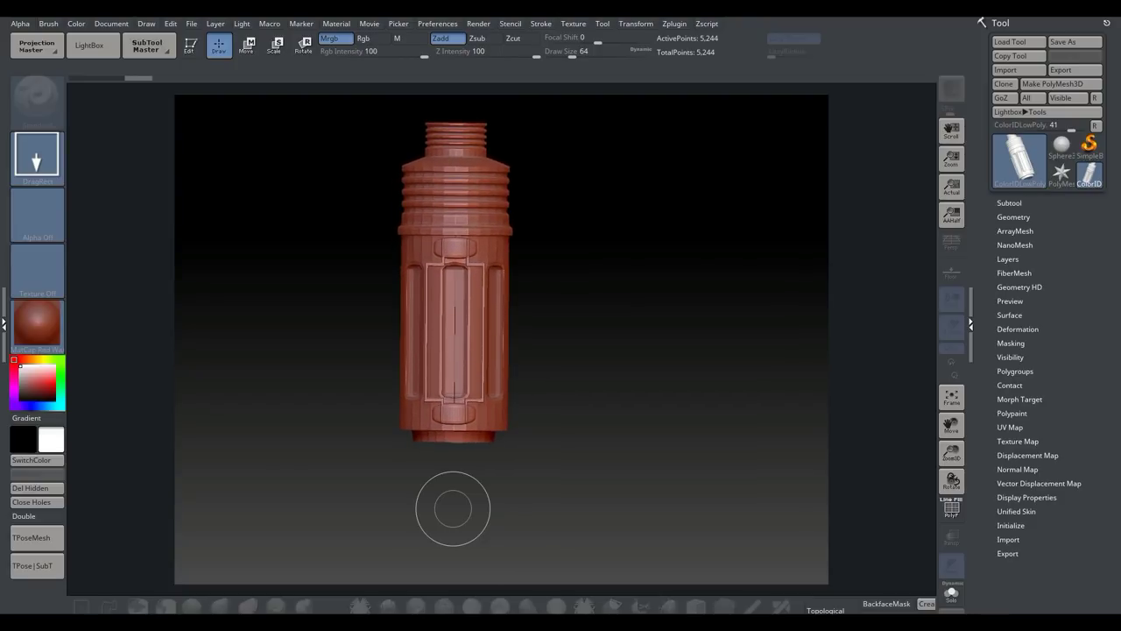
left_click(189, 45)
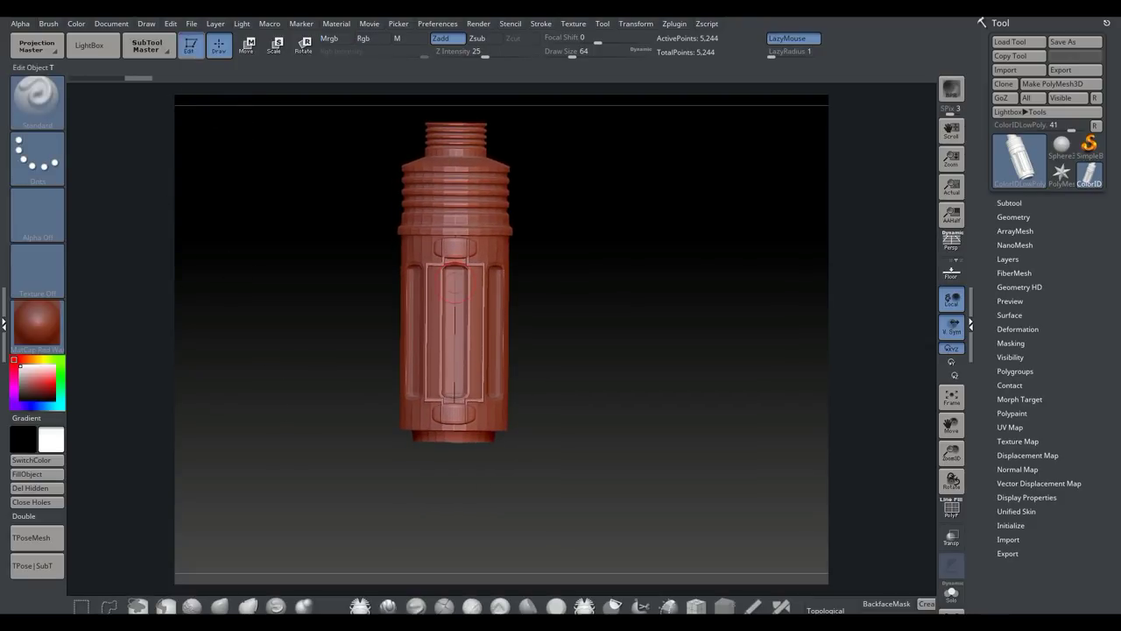
left_click(1054, 84)
mouse_move(629, 352)
left_mouse_down("alt")
mouse_move(680, 398)
mouse_move(663, 416)
left_mouse_up("alt")
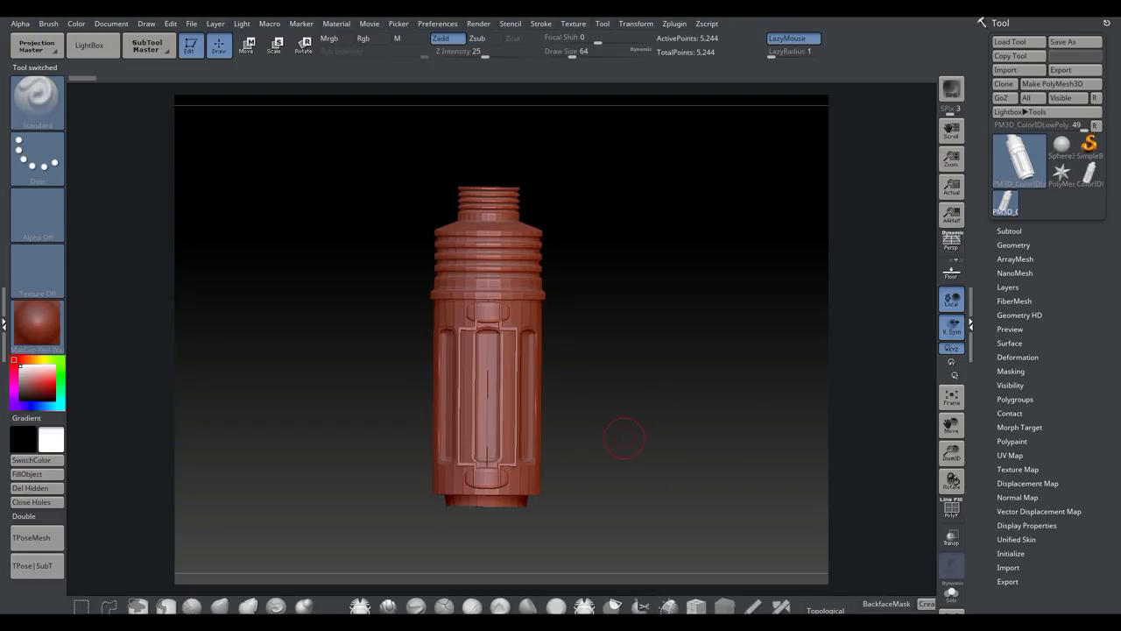
- Subdivide the canister to about 5.36 million polygons and enable perspective
key("ctrl")
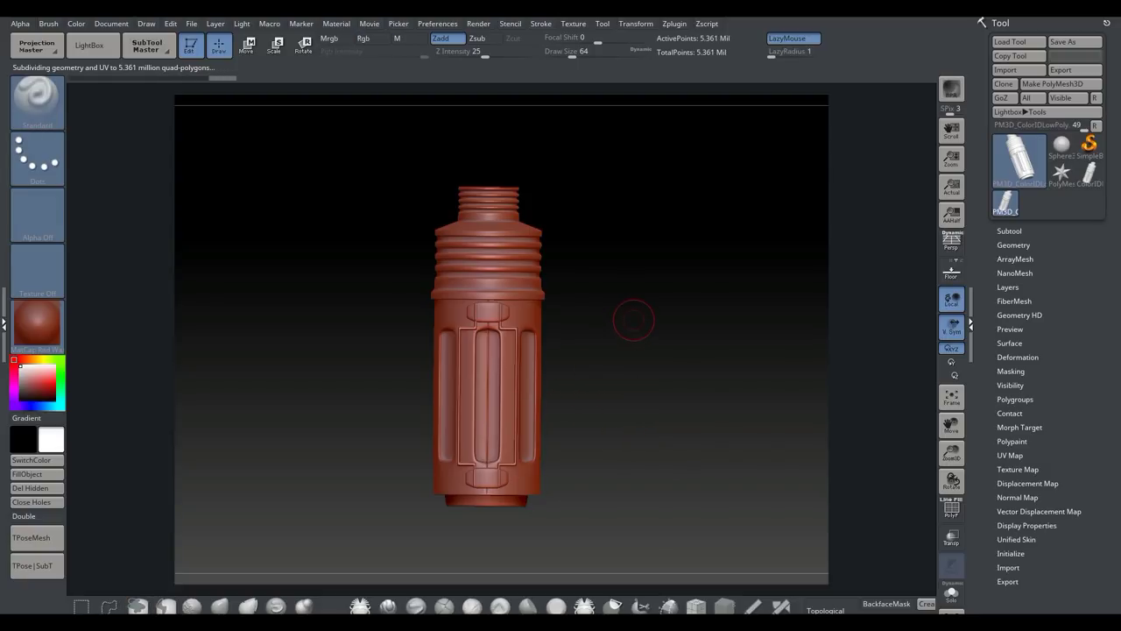
left_click_drag(633, 321, 631, 353, "alt")
left_click_drag(695, 241, 686, 335, "alt")
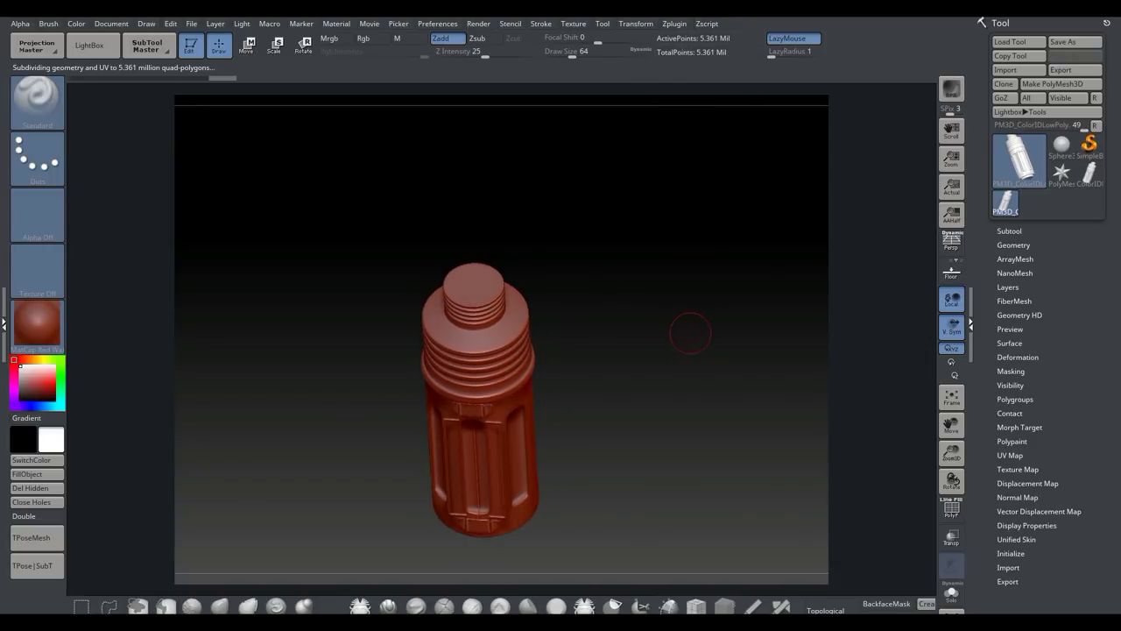
key("p")
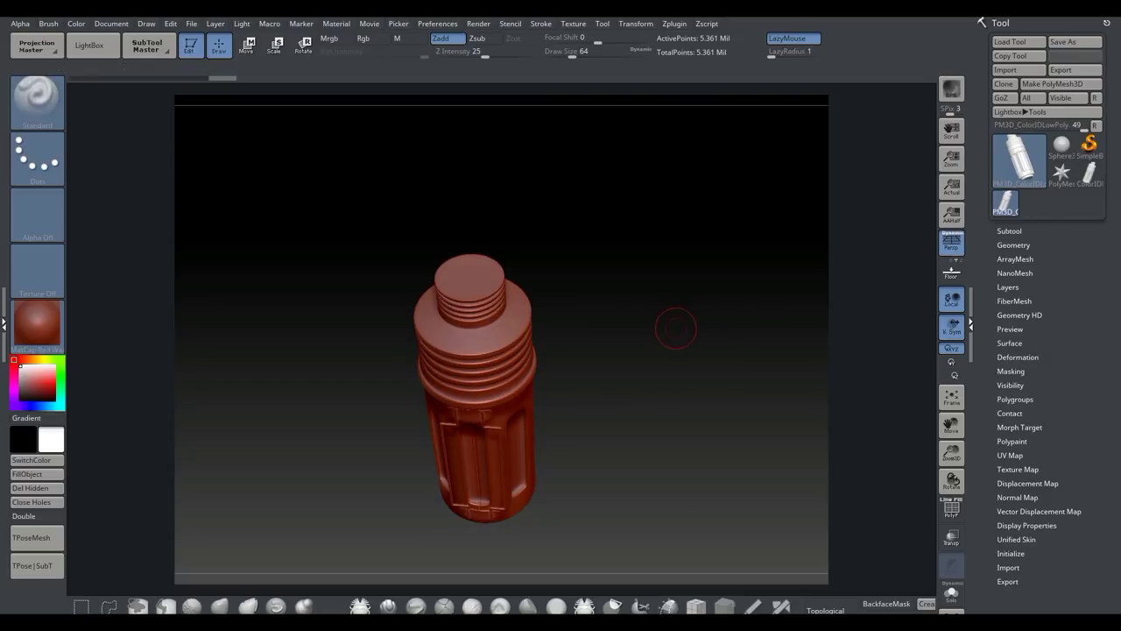
left_click_drag(607, 357, 617, 467, "alt")
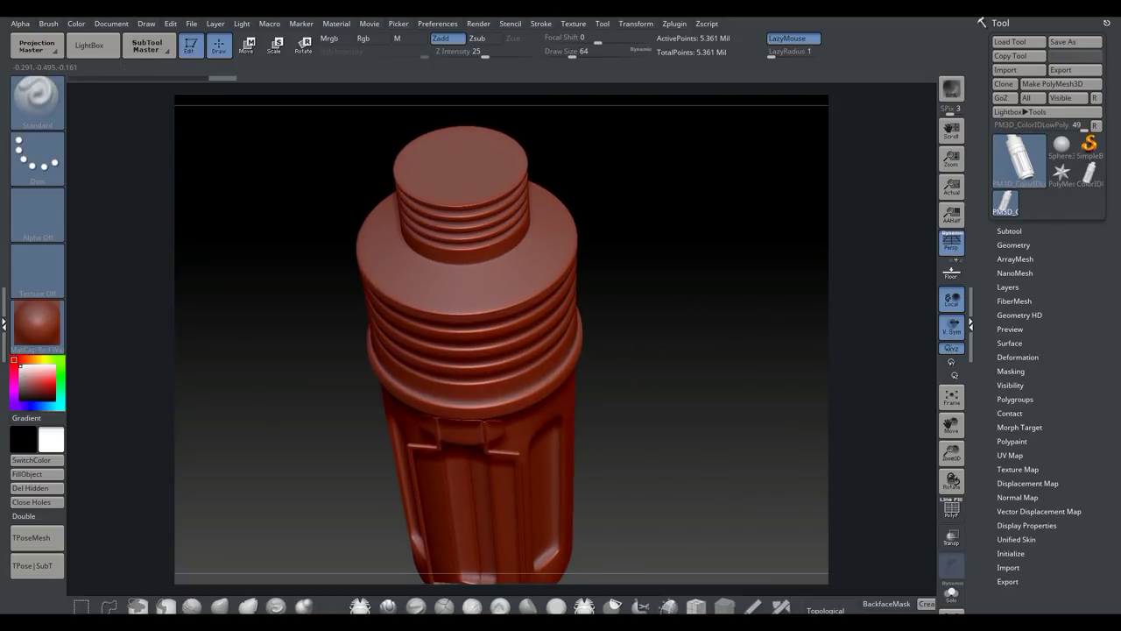
- Try the TrimDynamic brush on the front rim of the canister's cap and set its draw size to 22
left_click(36, 101)
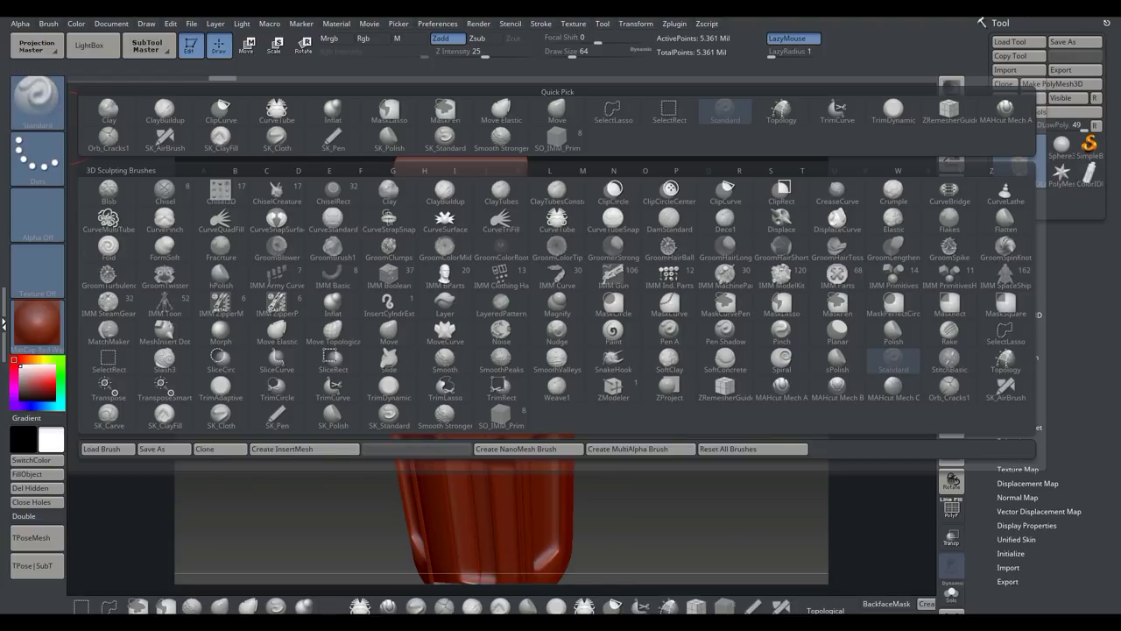
key("t")
key("d")
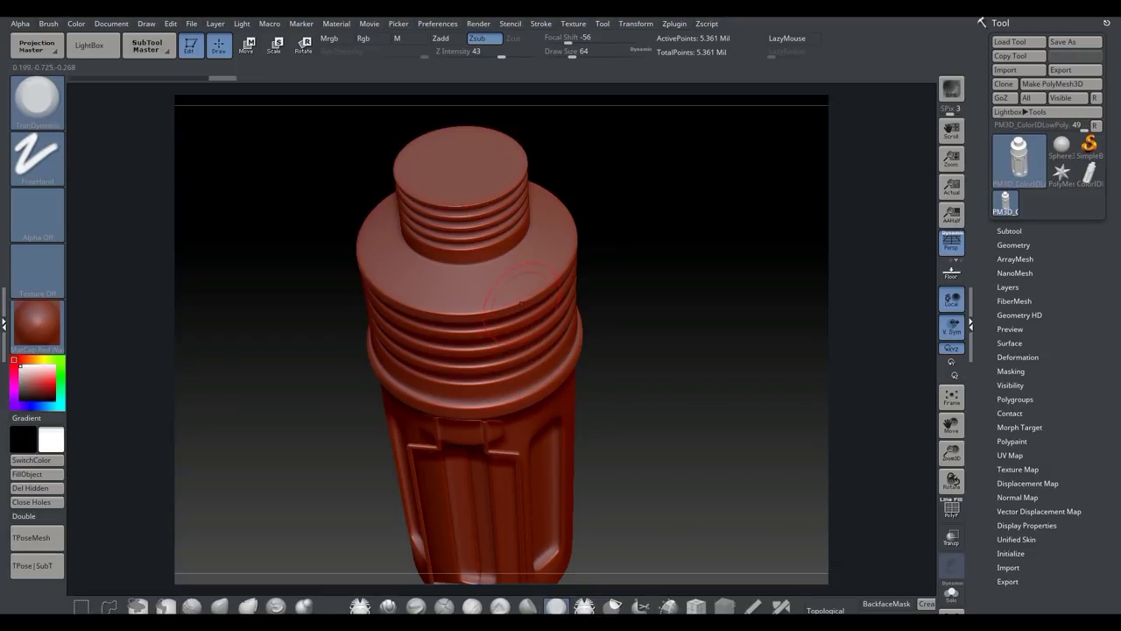
left_click_drag(483, 202, 491, 200)
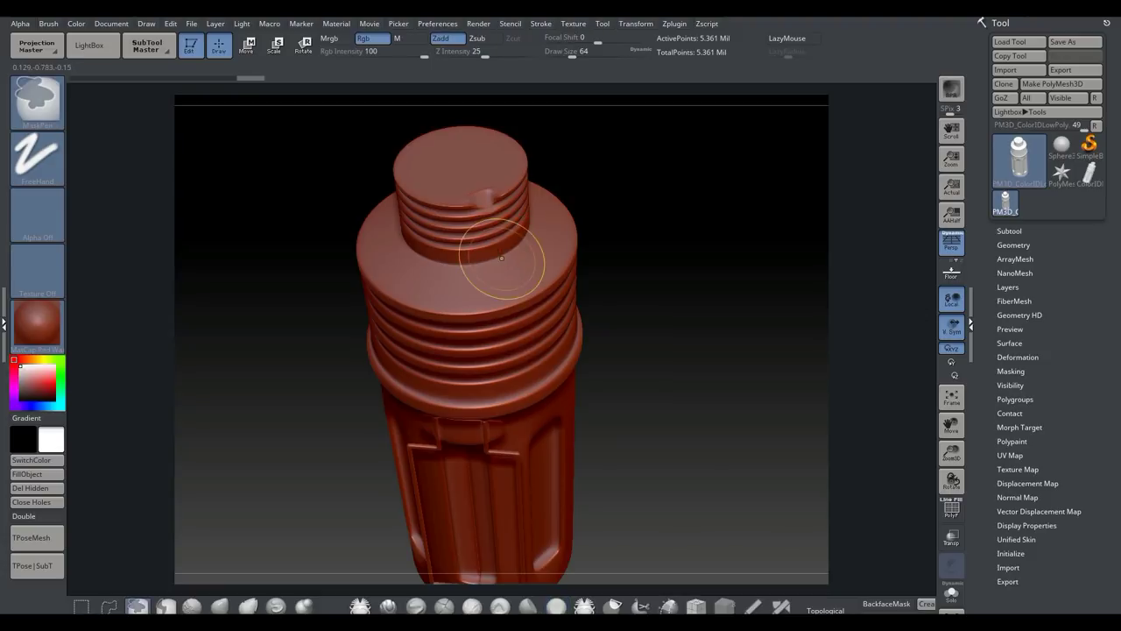
key("space")
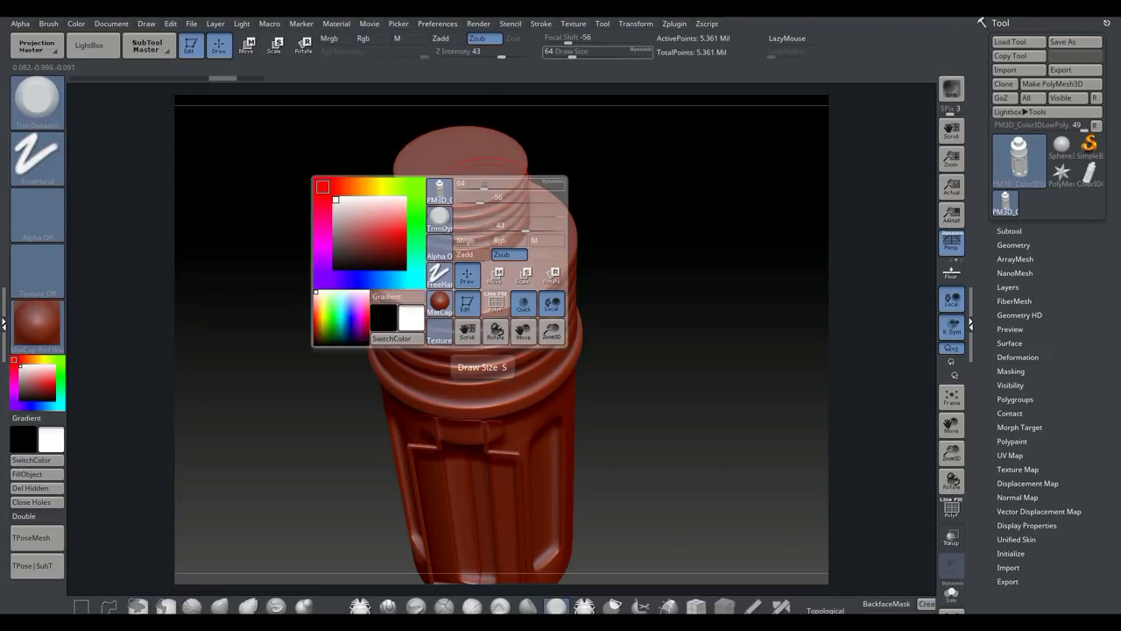
left_click_drag(484, 185, 477, 185)
- Chip and dent the shoulder rim and the ridges below it around the canister with the TrimDynamic brush
mouse_move(652, 251)
left_mouse_down()
mouse_move(670, 365)
mouse_move(664, 440)
left_mouse_up()
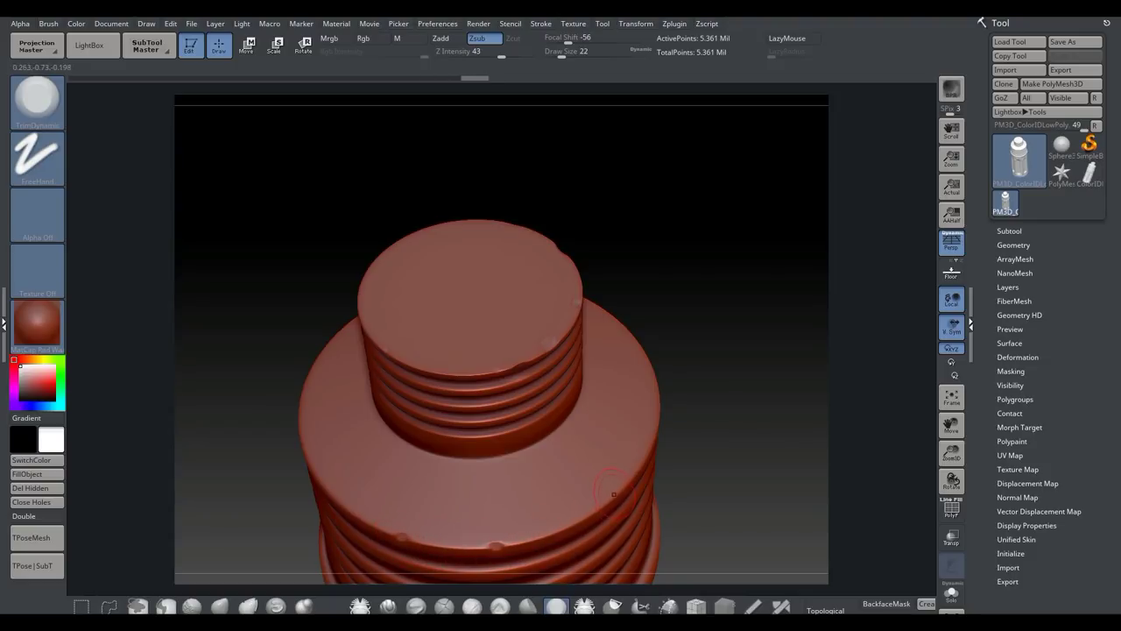
mouse_move(688, 460)
left_mouse_down("alt")
mouse_move(638, 419)
mouse_move(637, 314)
left_mouse_up("alt")
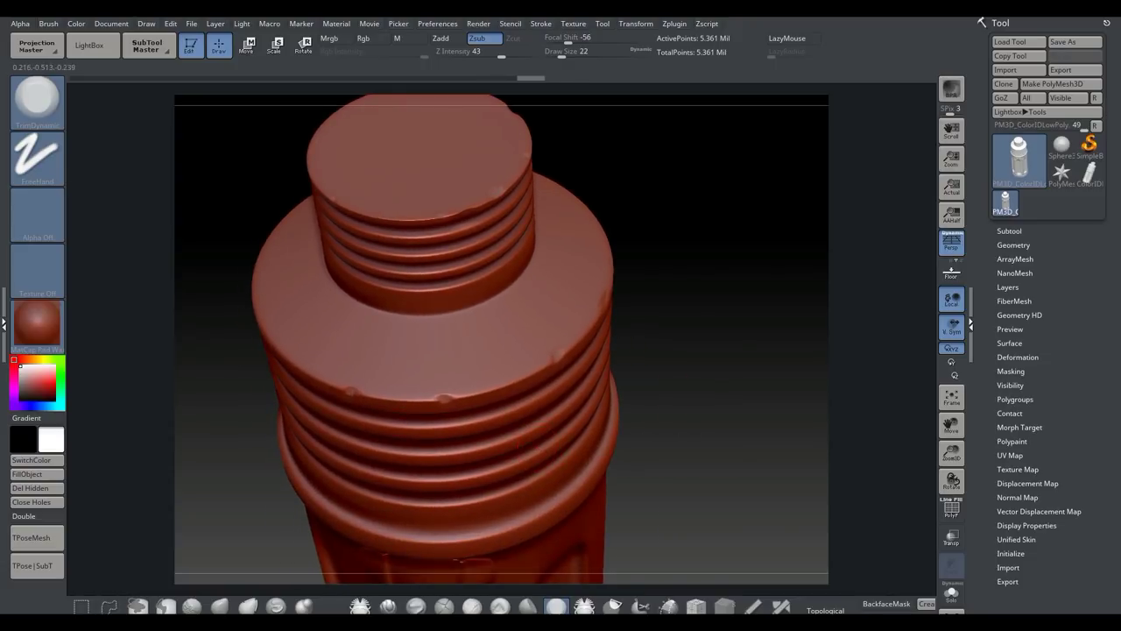
mouse_move(613, 454)
left_mouse_down()
mouse_move(727, 390)
mouse_move(789, 399)
left_mouse_up()
left_click_drag(331, 372, 309, 354)
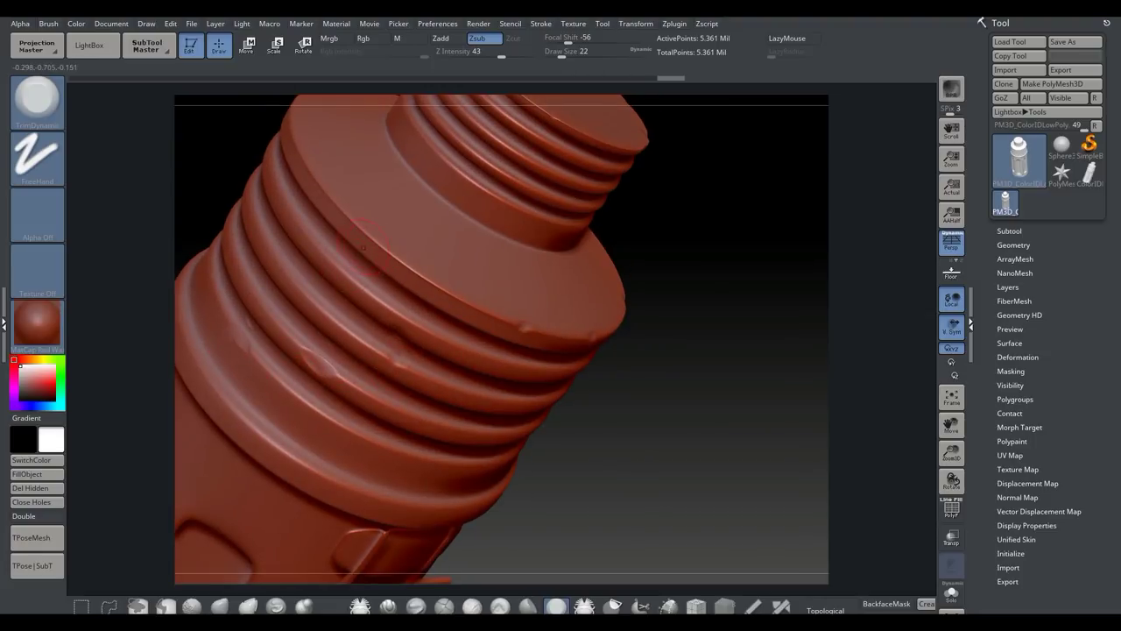
left_click_drag(252, 274, 329, 337)
left_click_drag(608, 466, 403, 350)
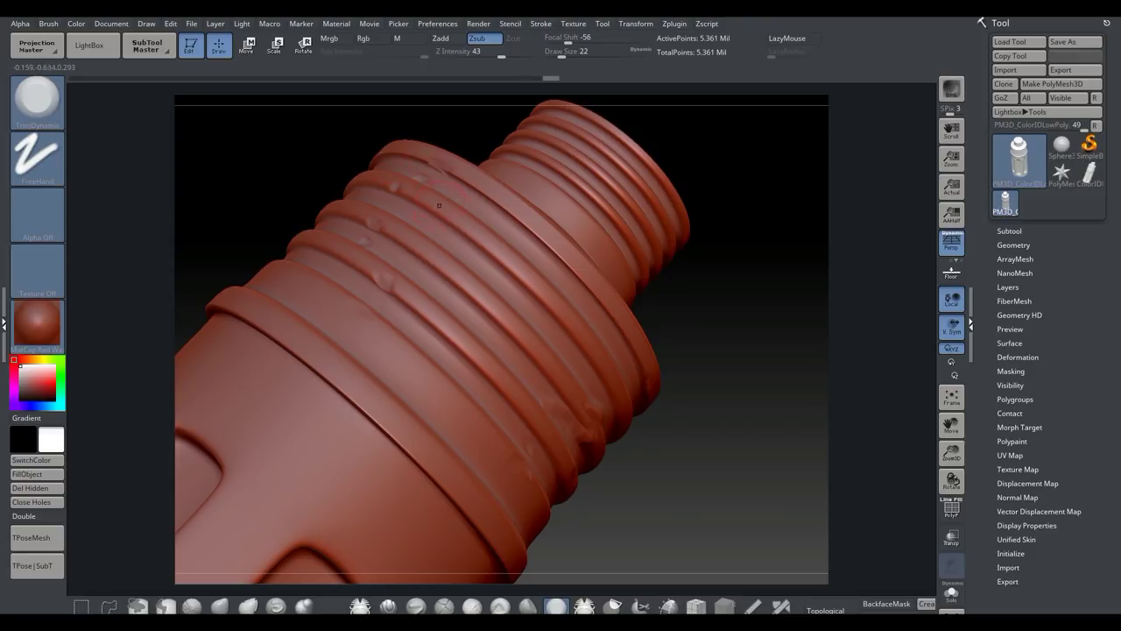
left_click_drag(670, 438, 633, 421)
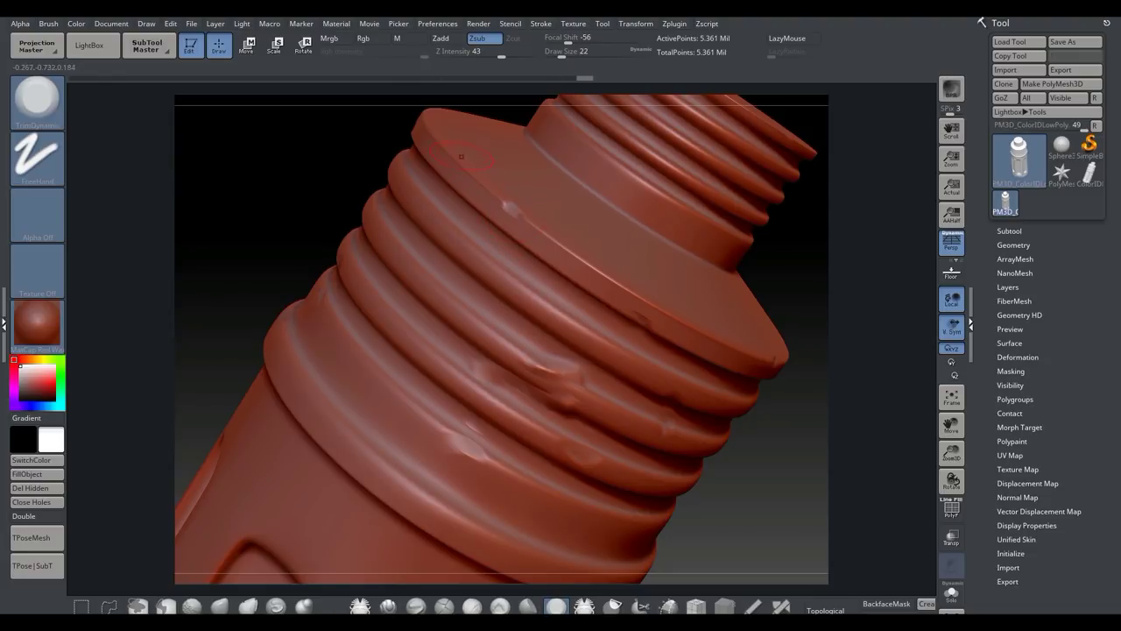
left_click_drag(626, 292, 607, 294)
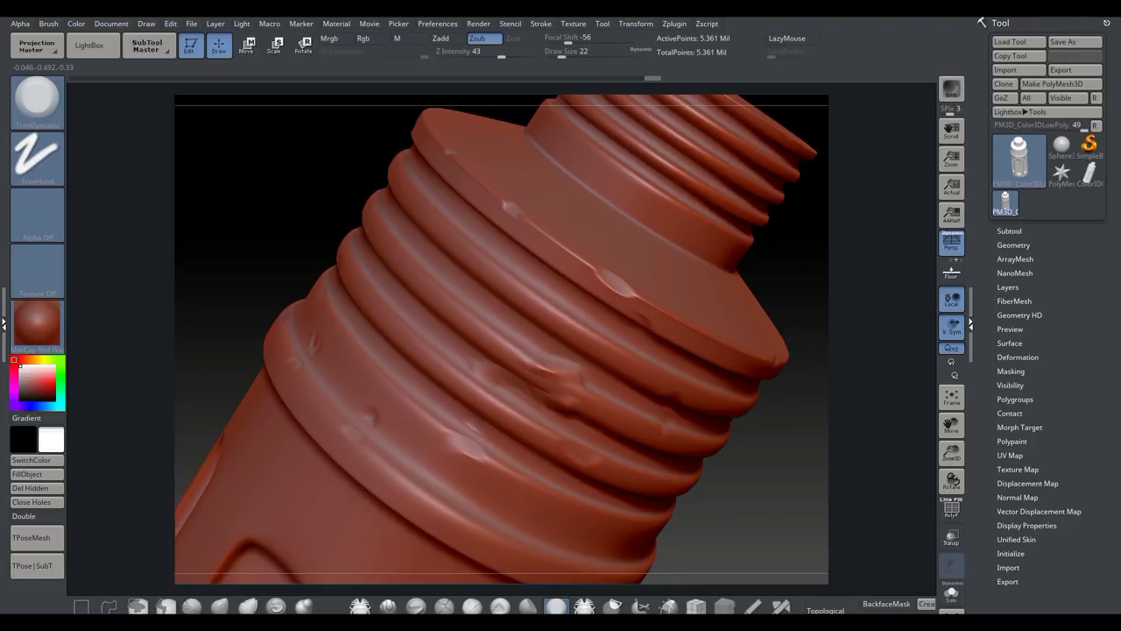
left_click_drag(748, 515, 699, 403, "alt")
mouse_move(701, 462)
left_mouse_down("alt")
mouse_move(727, 513)
mouse_move(696, 377)
mouse_move(641, 388)
mouse_move(613, 368)
mouse_move(745, 368)
mouse_move(864, 419)
left_mouse_up("alt")
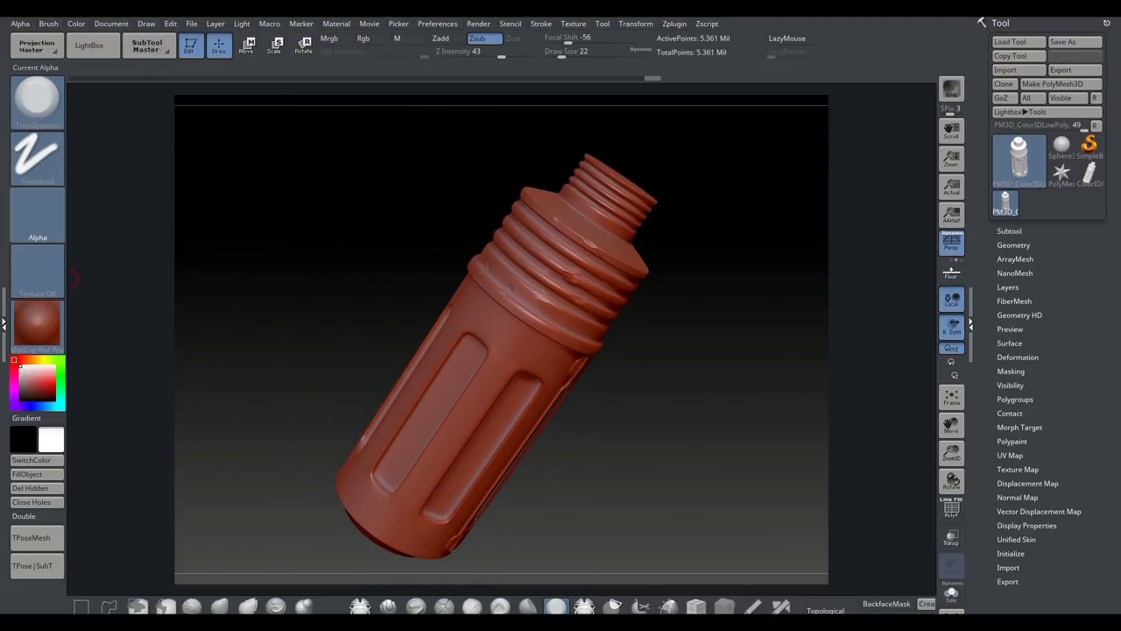
- Assign Alpha 58 to the TrimDynamic brush and set its draw size to 234 and Z intensity to 5
left_click(37, 215)
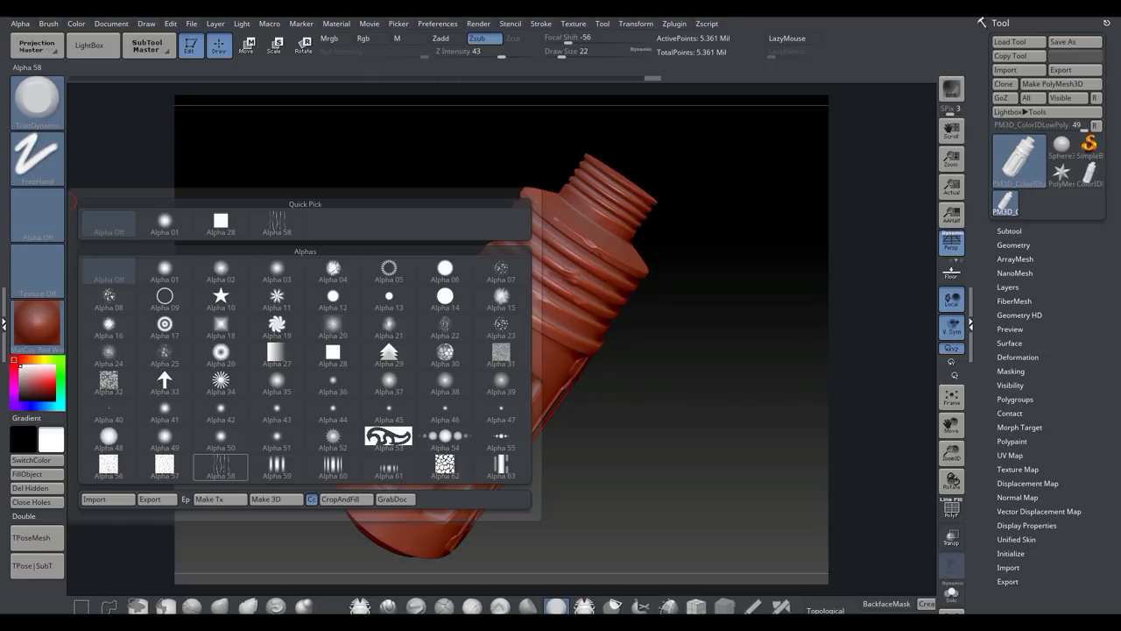
left_click(219, 464)
key("space")
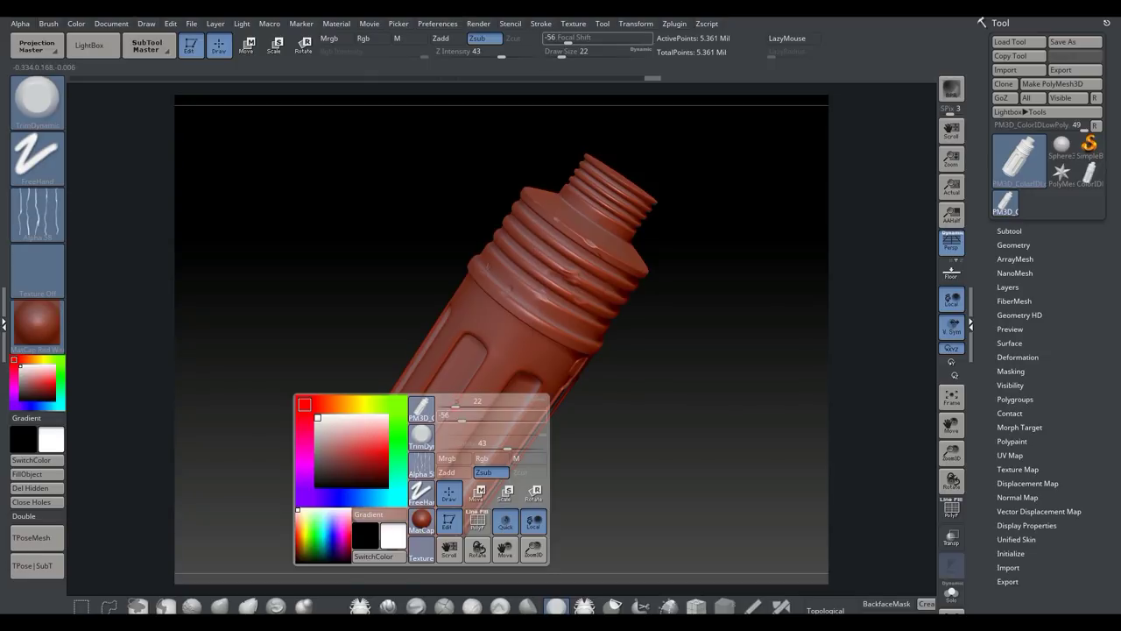
left_click_drag(487, 405, 520, 406)
left_click_drag(412, 410, 526, 399)
key("ctrl+z")
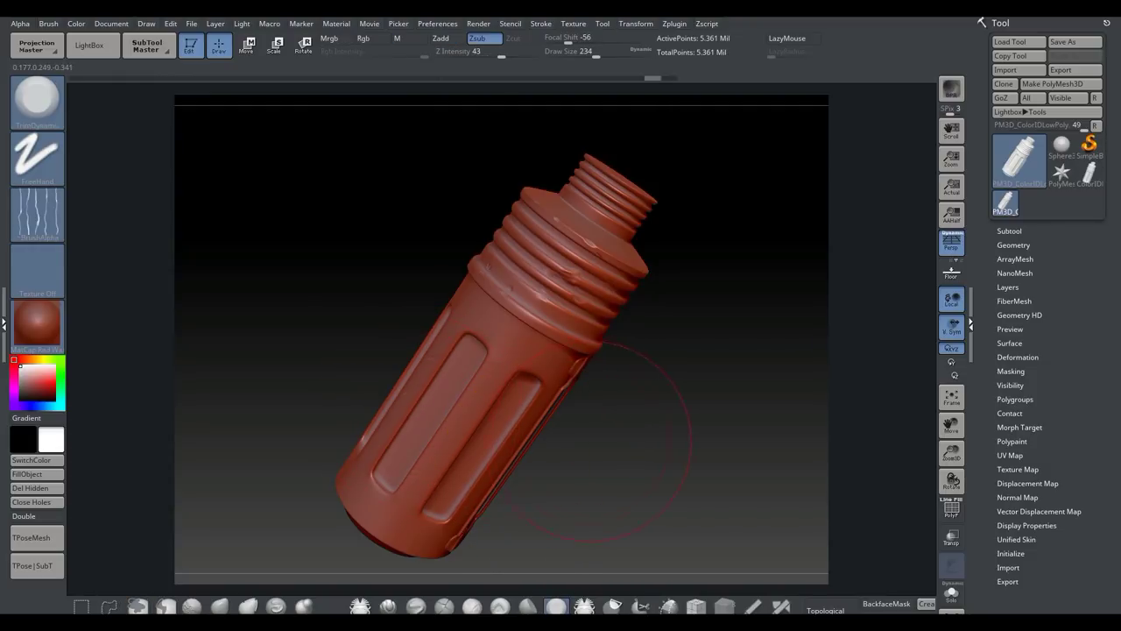
left_click_drag(485, 52, 457, 54)
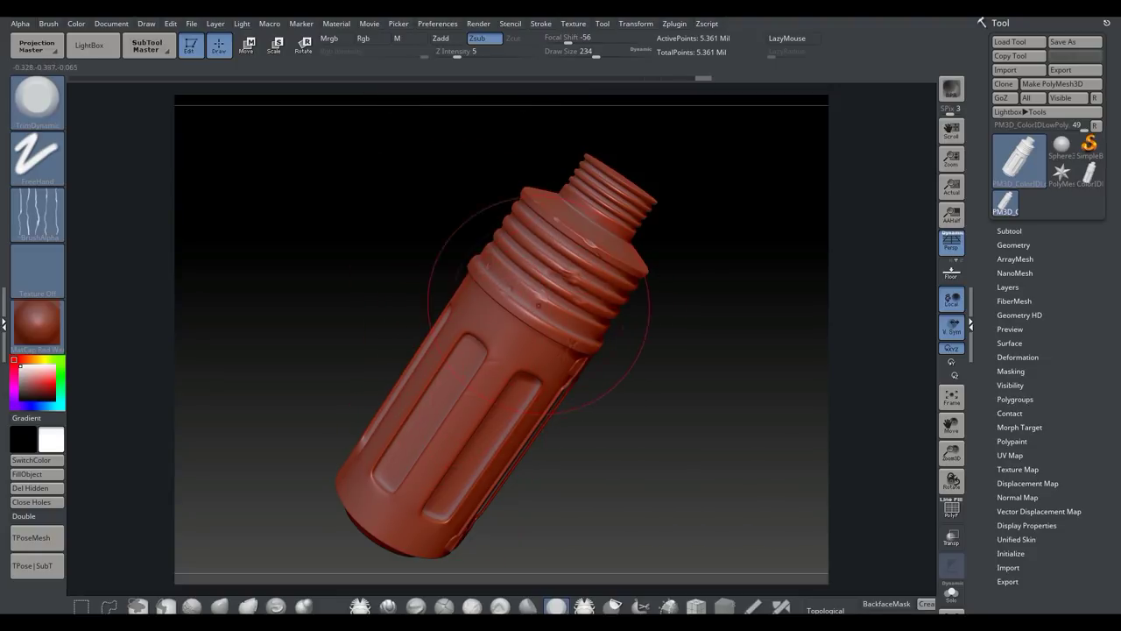
- Brush faint Alpha 58 scratches onto the ridged collar and the grooved sides of the canister's body
left_click_drag(548, 217, 528, 242)
mouse_move(629, 469)
left_mouse_down("alt")
mouse_move(704, 472)
mouse_move(592, 427)
left_mouse_up("alt")
mouse_move(473, 414)
left_mouse_down("alt")
mouse_move(450, 392)
mouse_move(294, 339)
left_mouse_up("alt")
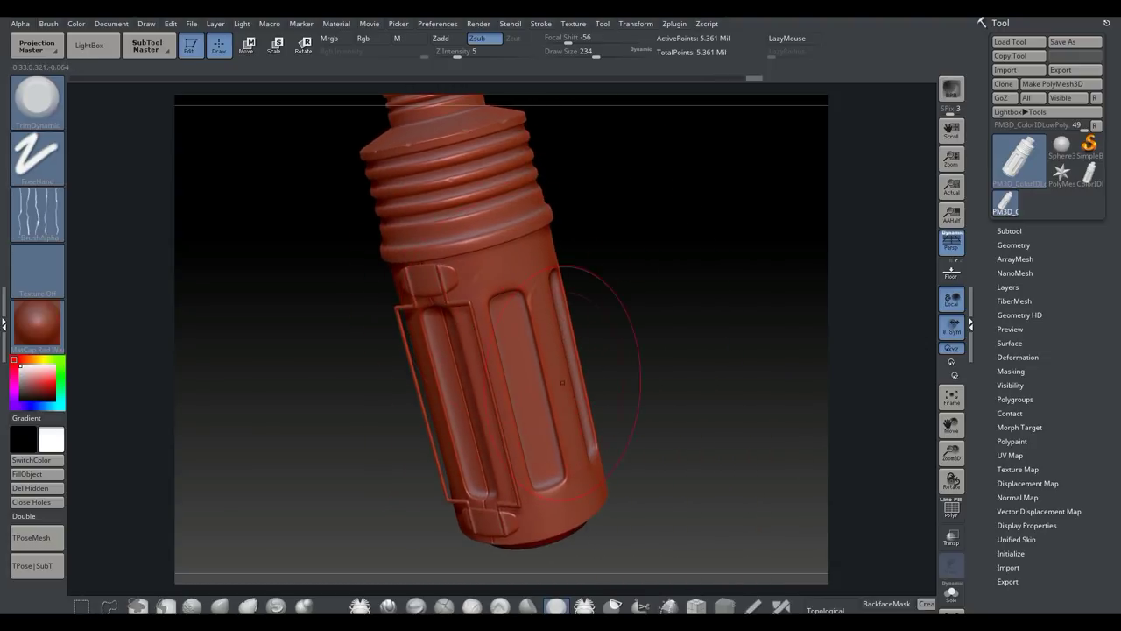
left_click_drag(590, 507, 596, 482)
mouse_move(690, 429)
left_mouse_down("alt")
mouse_move(594, 475)
mouse_move(465, 429)
left_mouse_up("alt")
left_click_drag(486, 266, 531, 392)
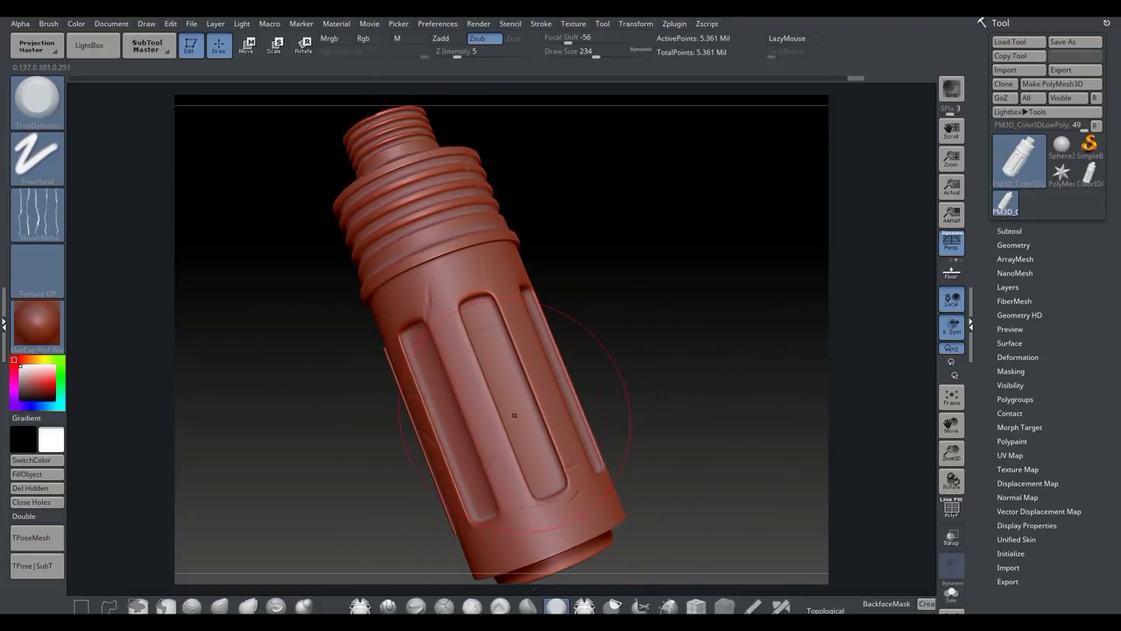
left_click_drag(518, 423, 474, 354)
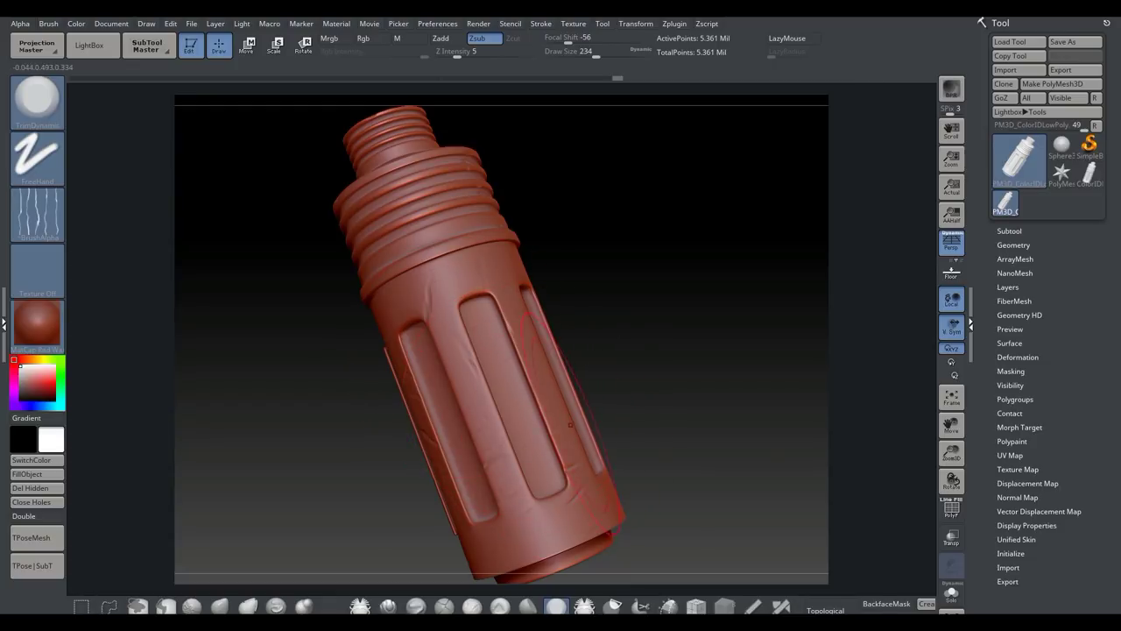
left_click_drag(432, 179, 417, 193)
mouse_move(405, 241)
left_mouse_down()
mouse_move(408, 214)
mouse_move(440, 209)
mouse_move(435, 266)
left_mouse_up()
- Turn the canister to an unscratched side and scratch the body above, between and below its vertical grooves
left_click_drag(701, 335, 516, 270)
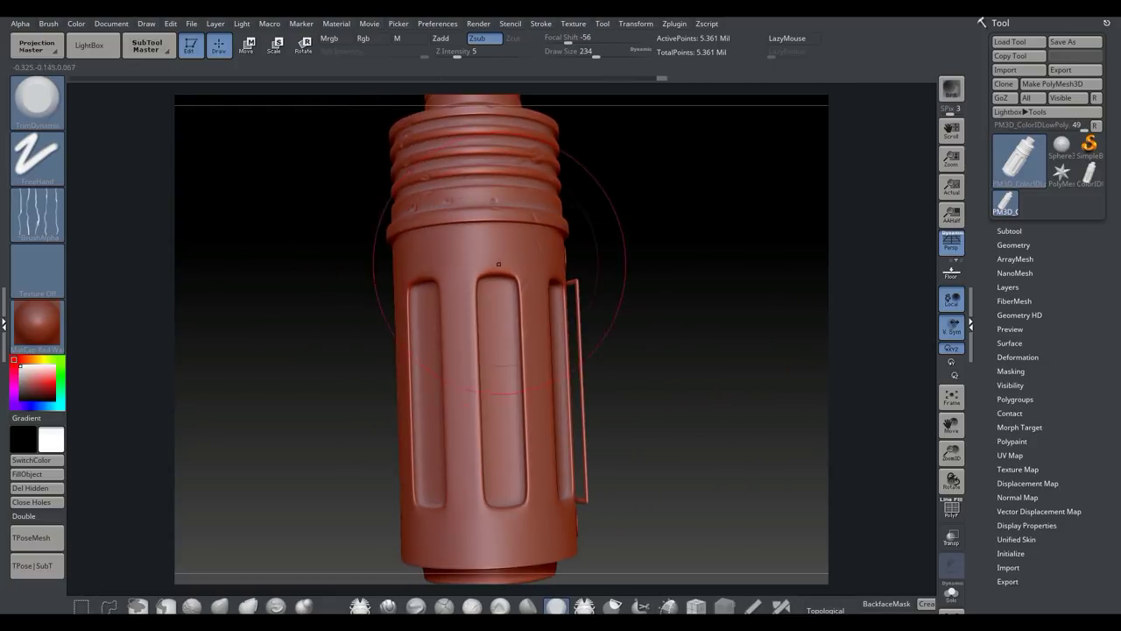
left_click_drag(469, 238, 457, 268)
left_click_drag(473, 352, 476, 377)
left_click_drag(475, 523, 457, 544)
left_click_drag(478, 545, 490, 564)
- Scratch the canister's front, covering the clasp blocks, the raised frame and the ridges above them
left_click_drag(730, 425, 456, 411)
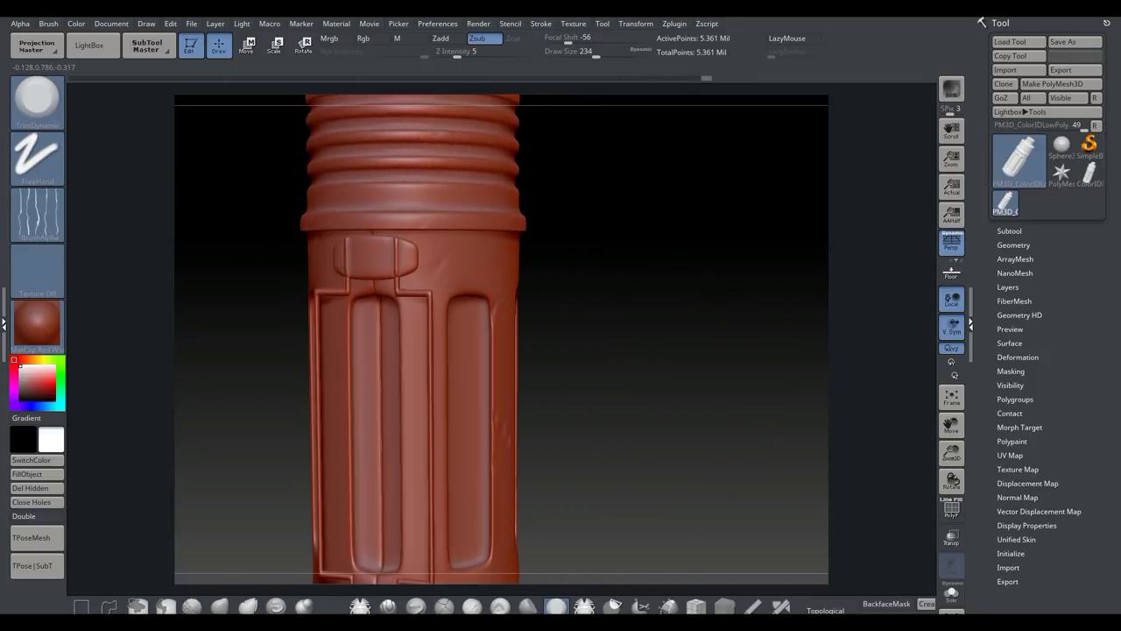
left_click_drag(376, 258, 366, 252)
left_click_drag(580, 388, 628, 229, "alt")
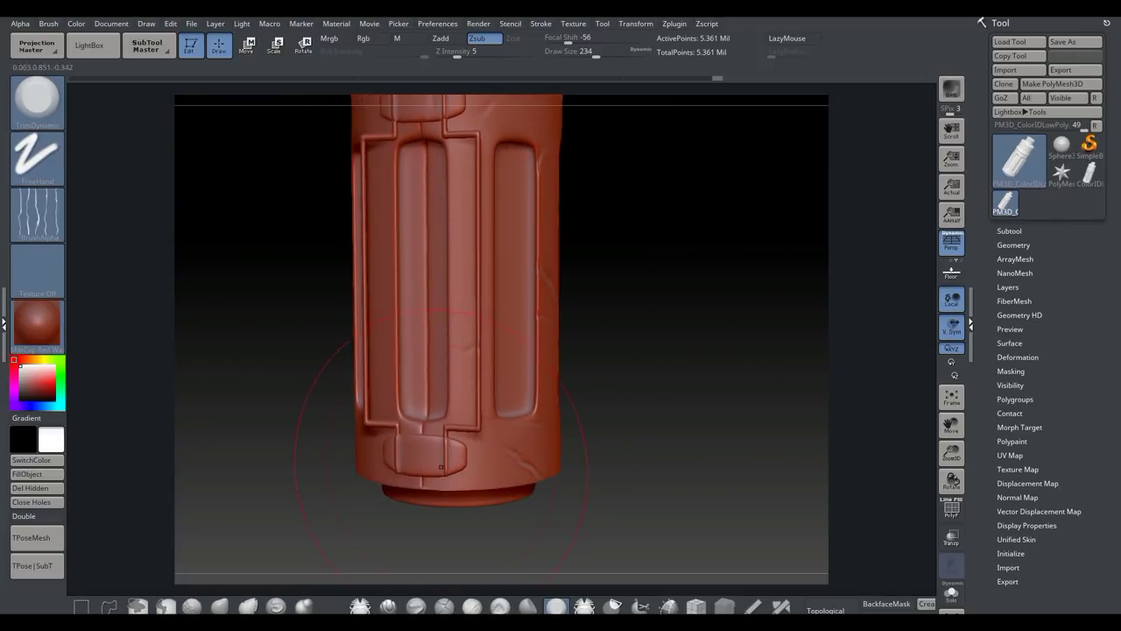
left_click_drag(654, 301, 651, 414, "alt")
left_click_drag(653, 321, 663, 420, "alt")
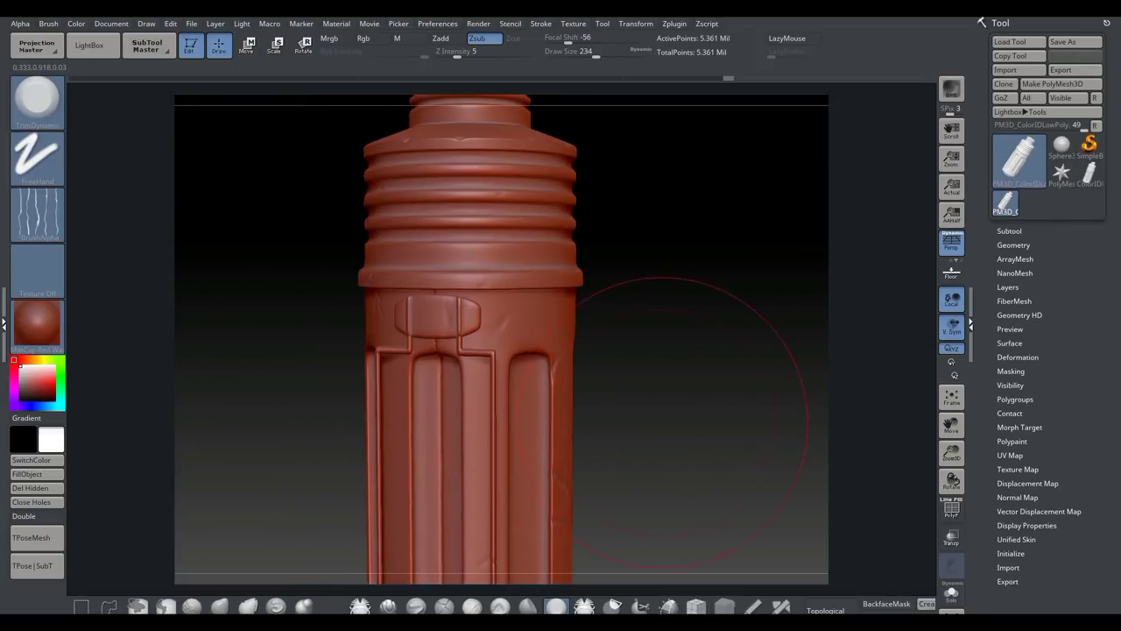
left_click_drag(428, 227, 433, 221)
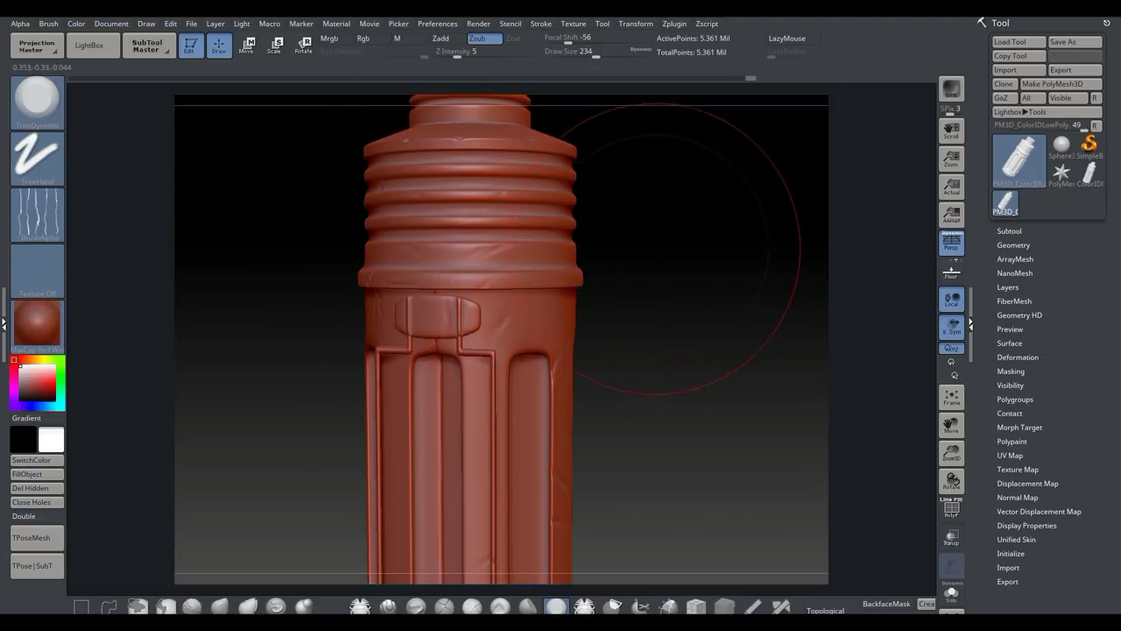
left_click_drag(659, 249, 652, 414, "alt")
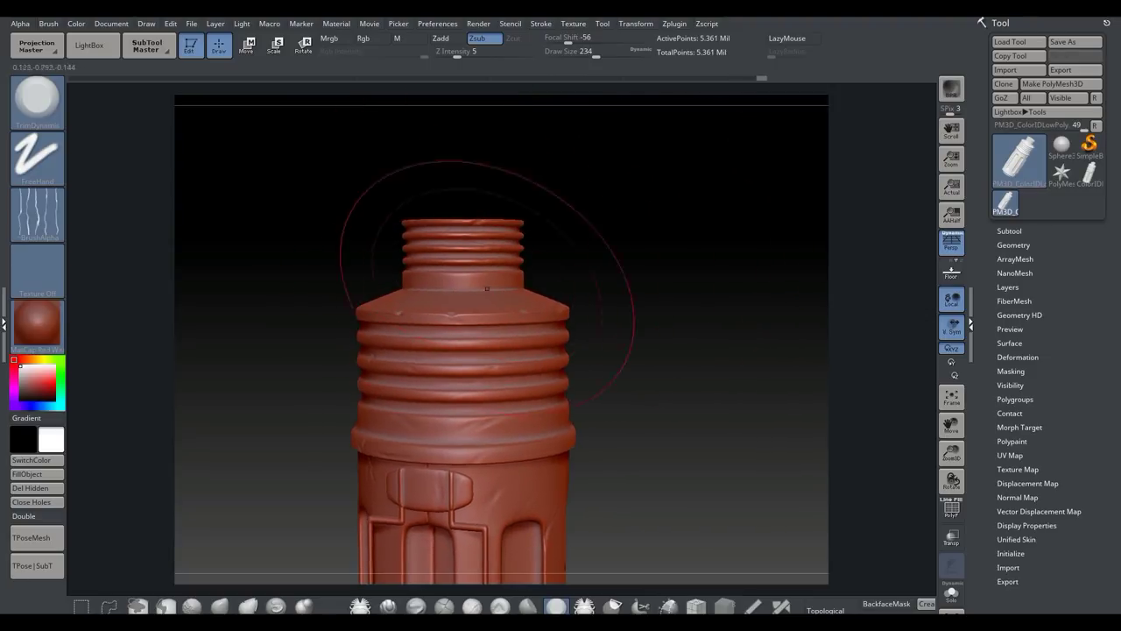
- Scratch the neck and the flat top of the cap, replacing the first strokes on the top with a lighter one
left_click_drag(456, 282, 446, 274)
left_click_drag(646, 285, 644, 343, "alt")
left_click_drag(648, 305, 640, 416)
left_click_drag(421, 253, 487, 271)
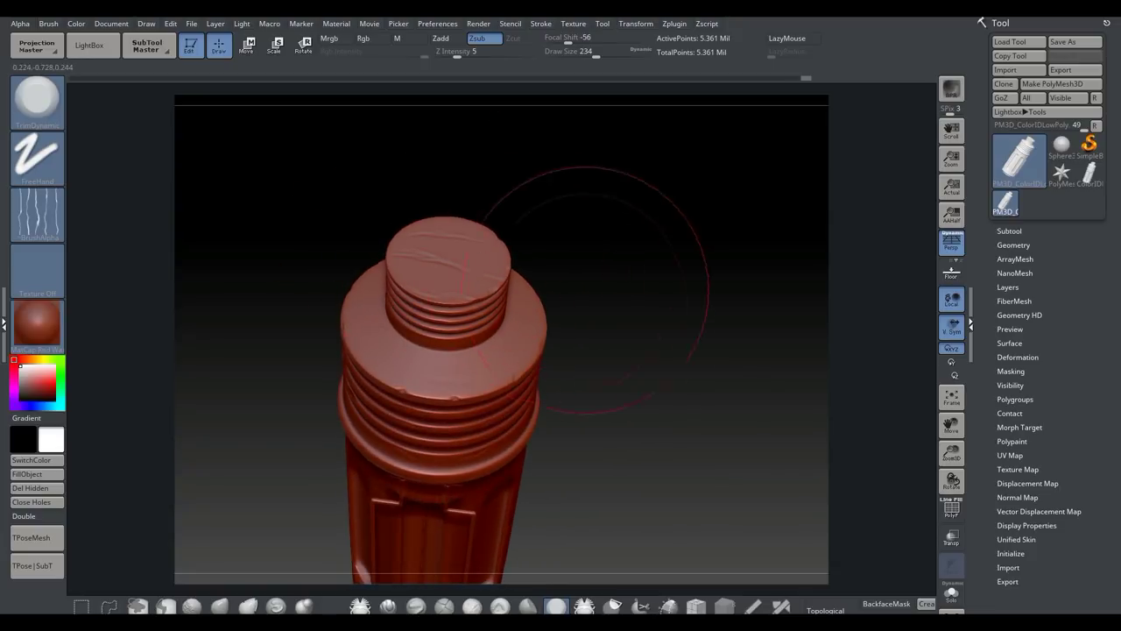
key("ctrl+z")
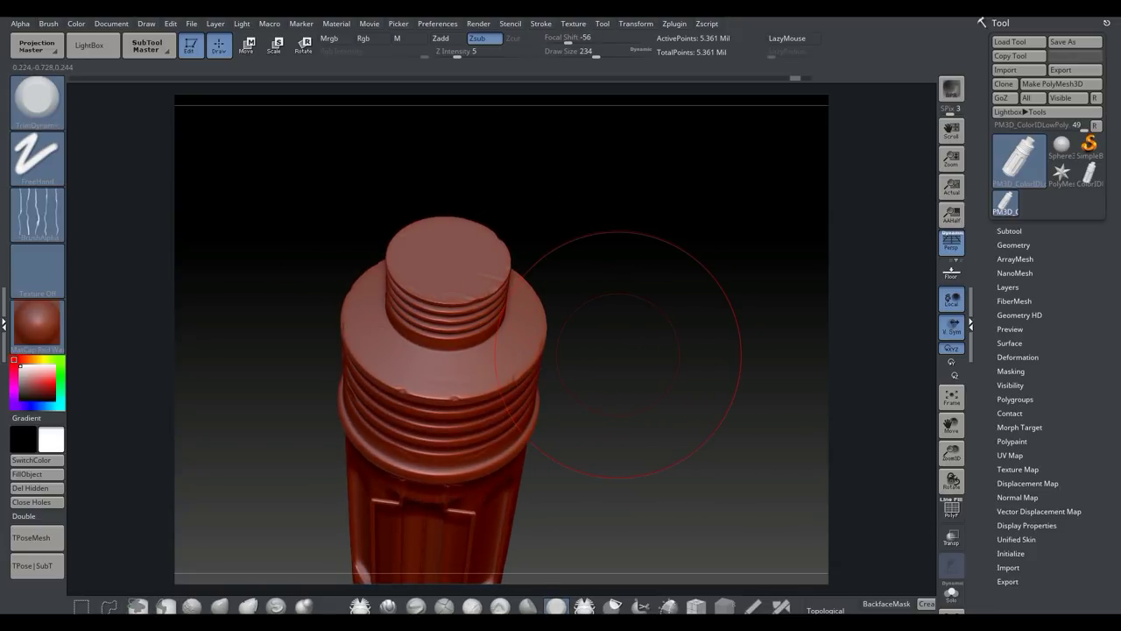
left_click_drag(439, 274, 468, 265)
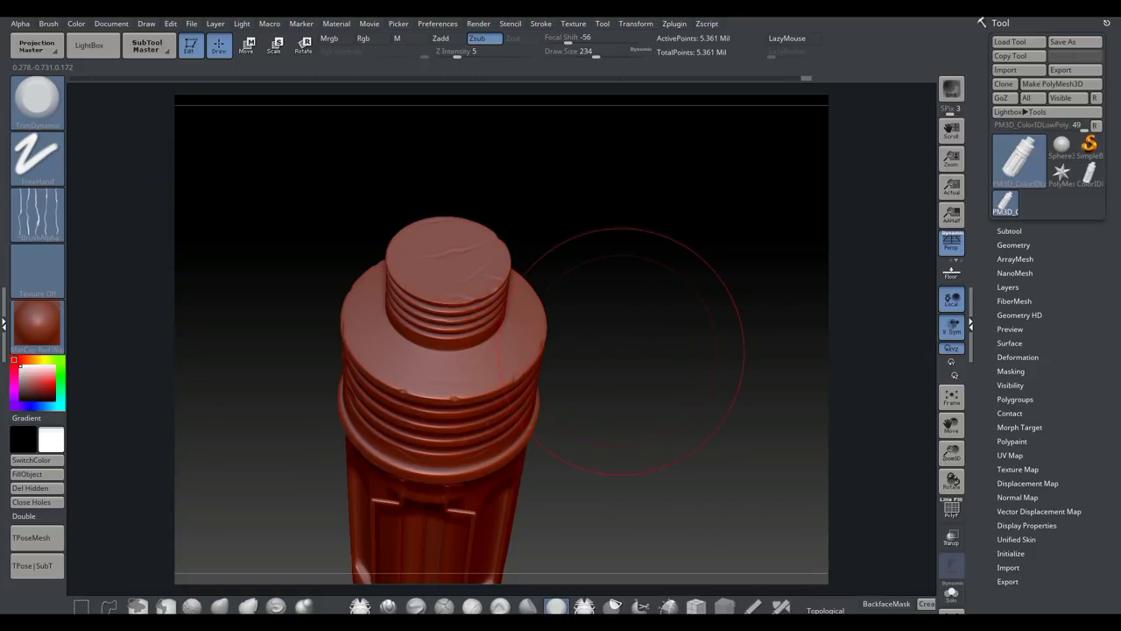
- Export the sculpted canister to the ThermosTut folder as an OBJ file named HPThermos
mouse_move(618, 383)
left_mouse_down("alt")
mouse_move(617, 302)
mouse_move(635, 245)
left_mouse_up("alt")
mouse_move(645, 366)
left_mouse_down("shift")
mouse_move(637, 378)
mouse_move(631, 244)
mouse_move(660, 213)
left_mouse_up("shift")
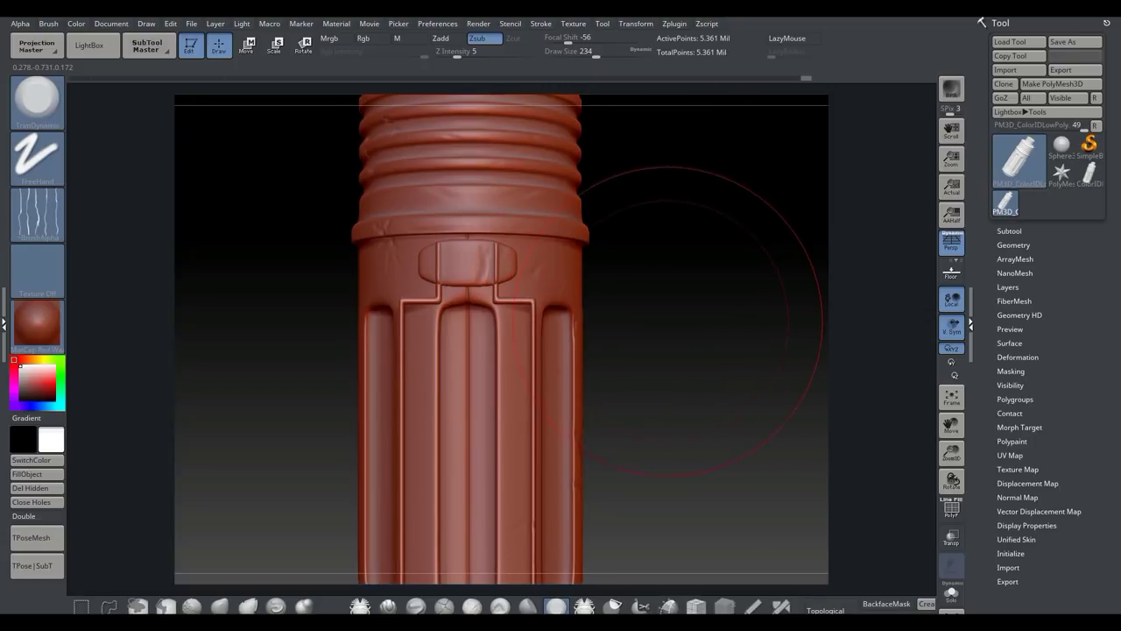
mouse_move(706, 428)
left_mouse_down("alt")
mouse_move(705, 371)
mouse_move(659, 365)
mouse_move(697, 405)
mouse_move(655, 286)
mouse_move(668, 468)
left_mouse_up("alt")
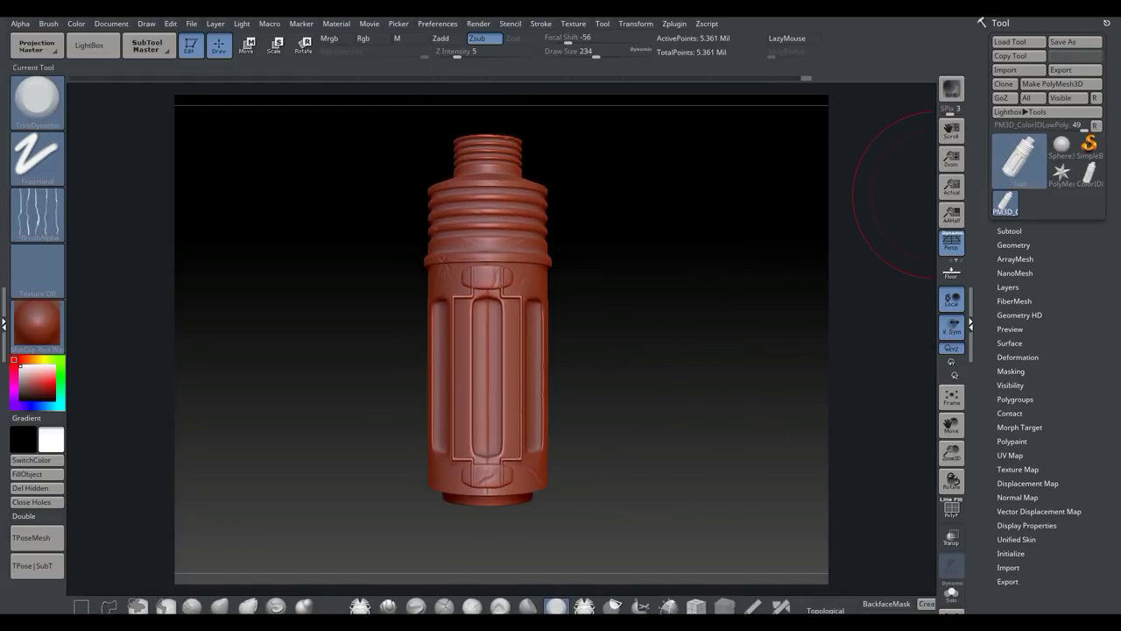
left_click(1062, 70)
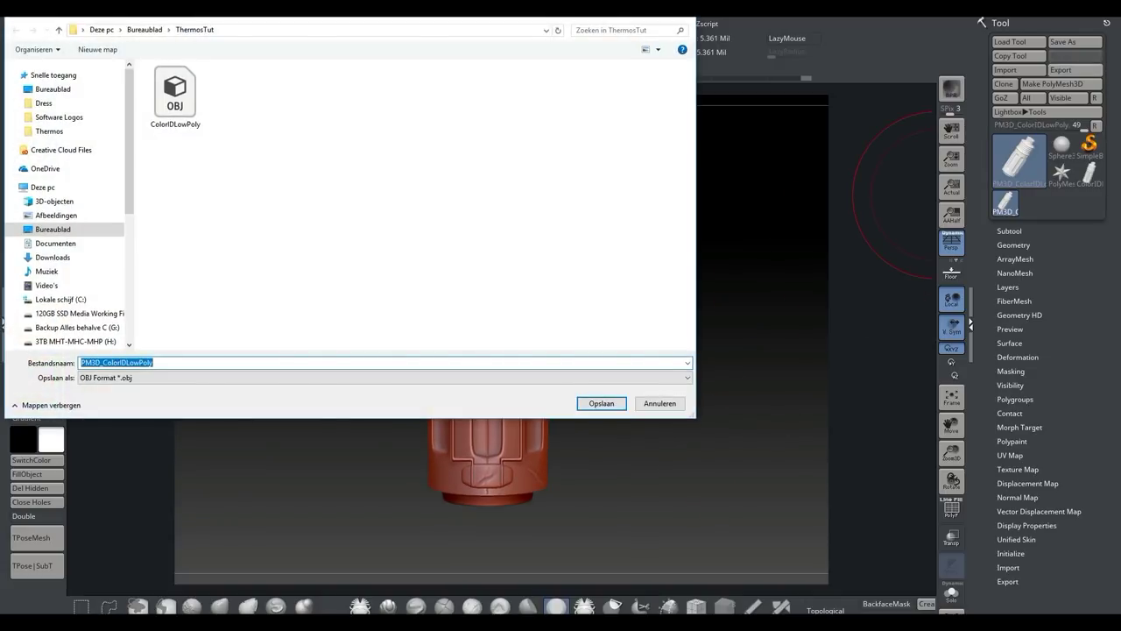
type("HPThermos")
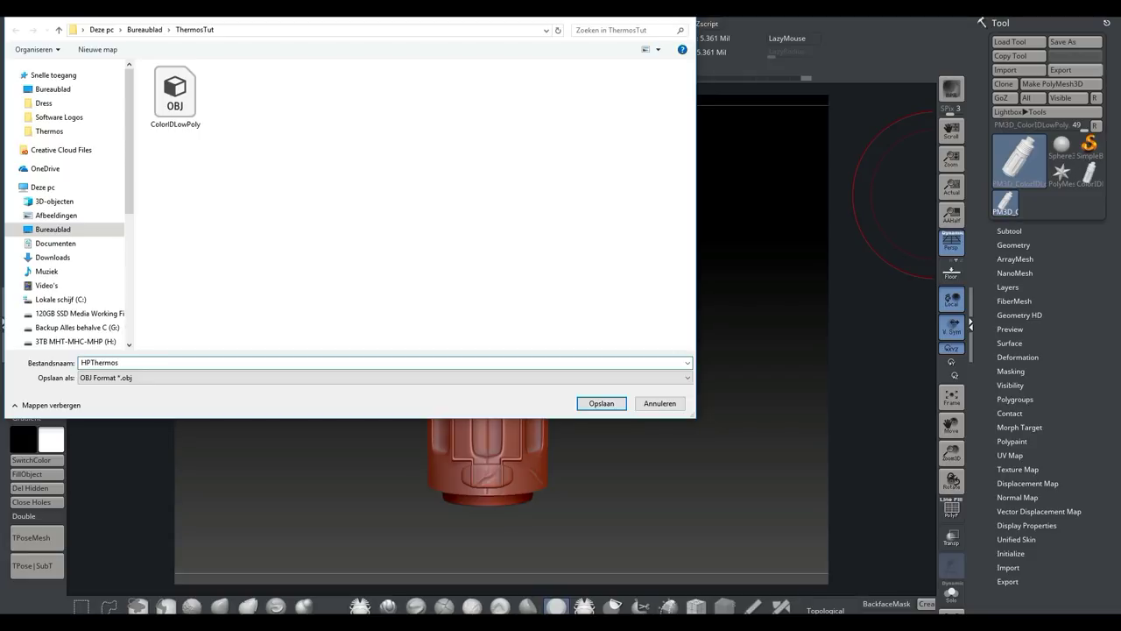
key("Return")
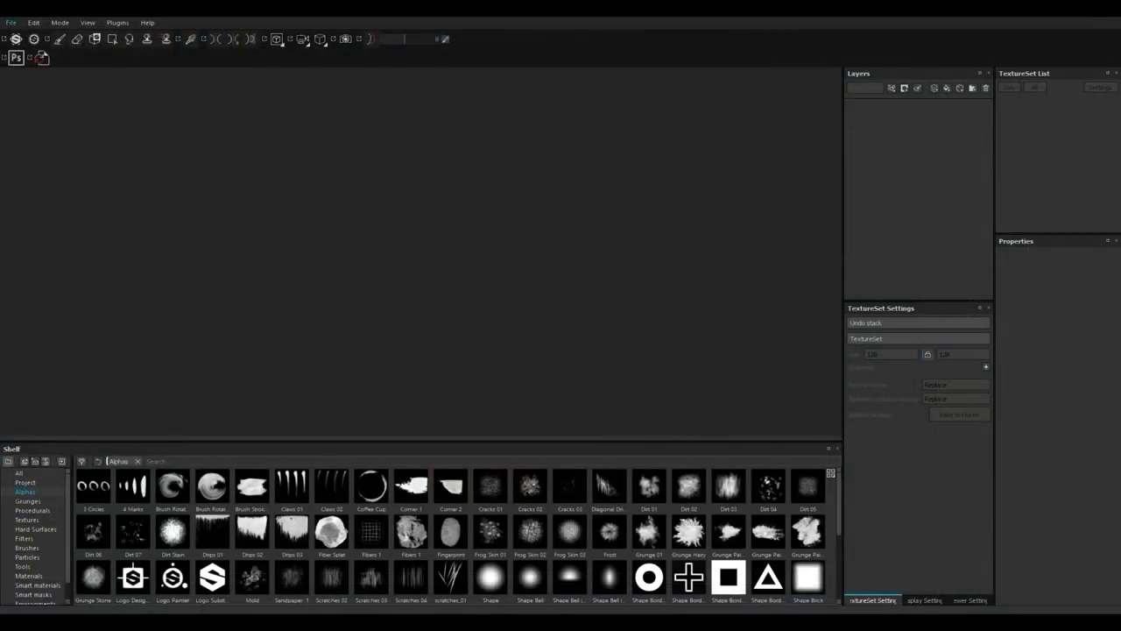
- Switch to Substance Painter, start a new project and choose ColorIDLowPoly from the desktop's ThermosTut folder as its mesh
left_click(11, 22)
left_click(19, 36)
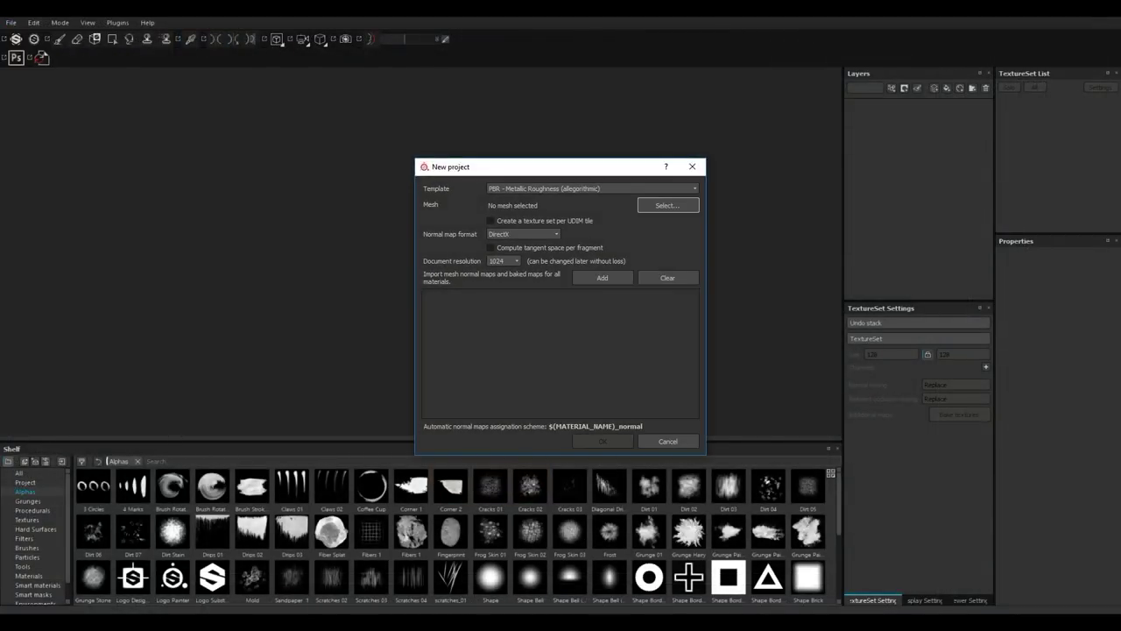
left_click(668, 205)
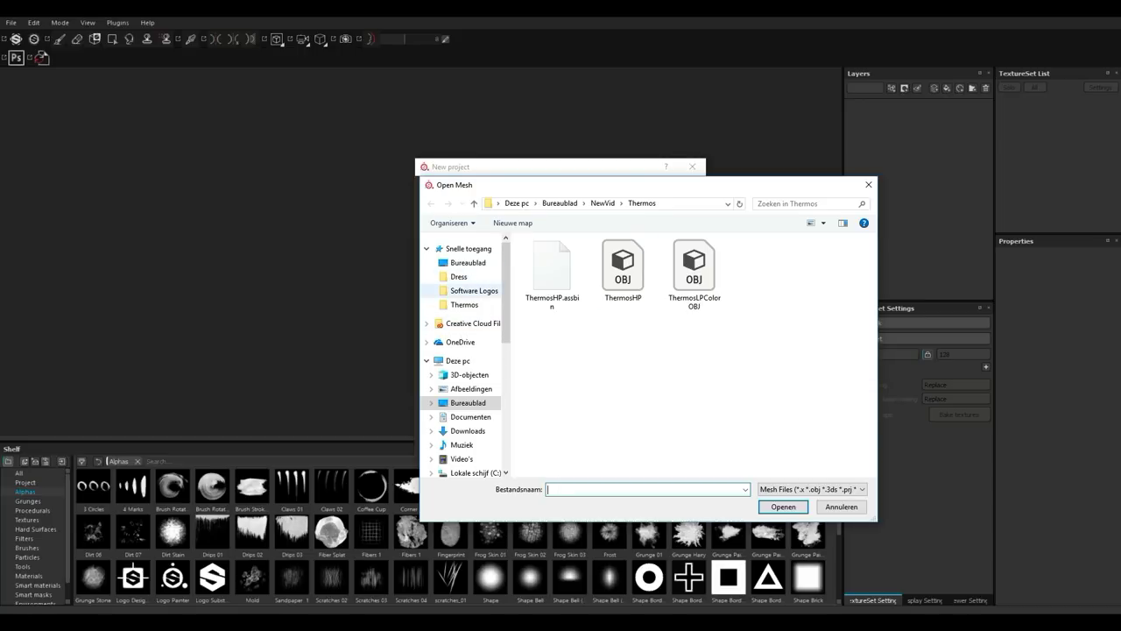
left_click(468, 262)
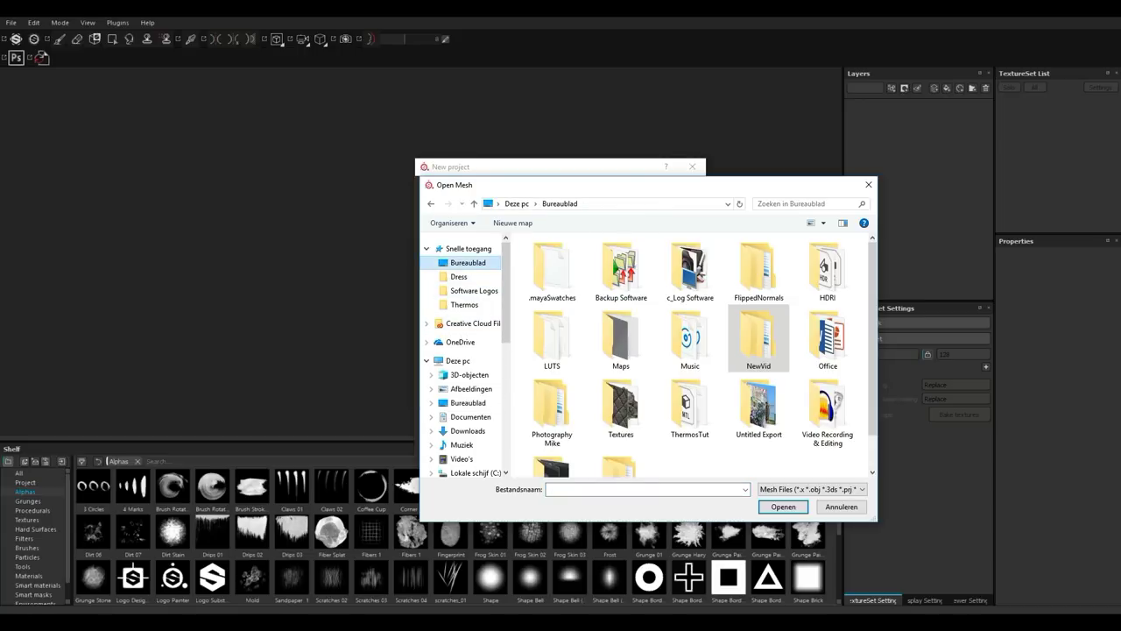
double_click(690, 406)
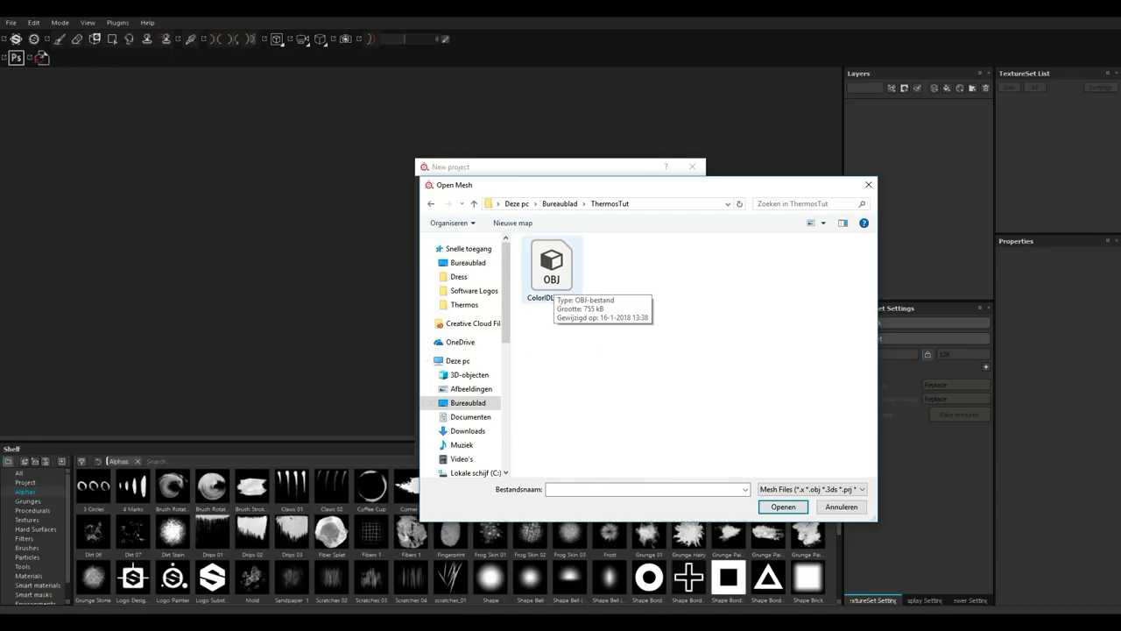
left_click(554, 281)
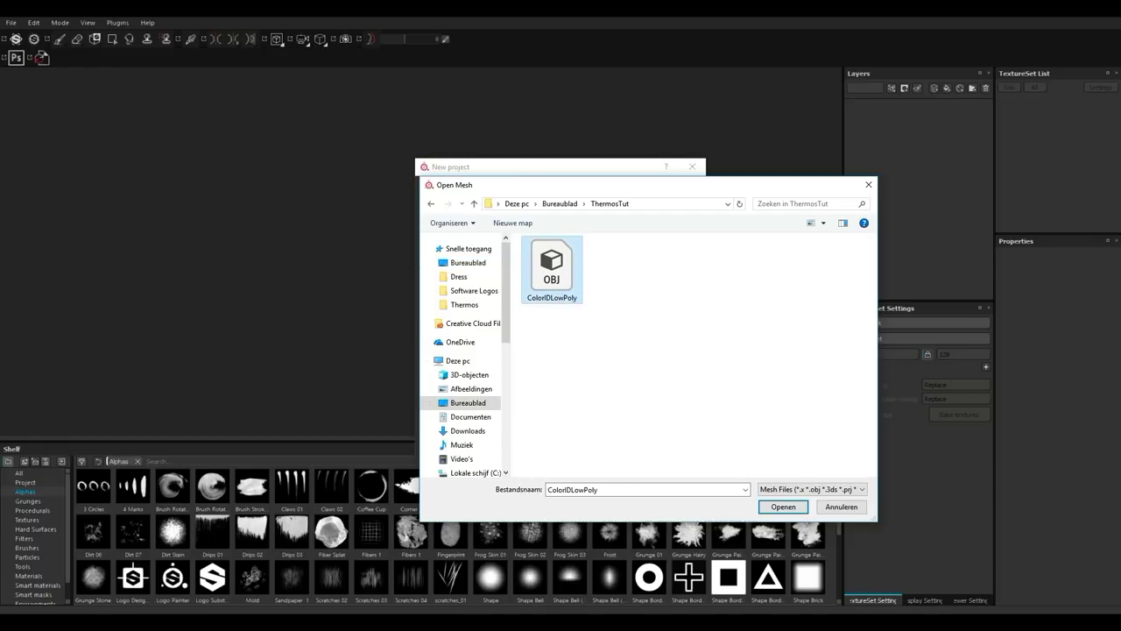
left_click(784, 506)
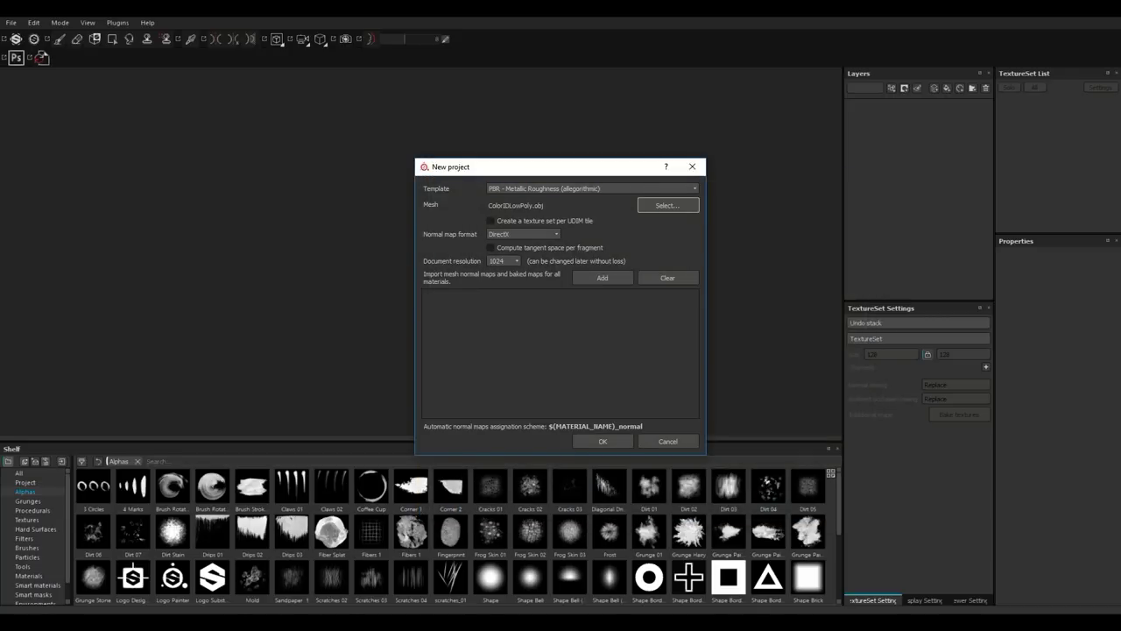
- Set the document resolution to 4096 and create the project
left_click(504, 261)
left_click(496, 309)
left_click(603, 442)
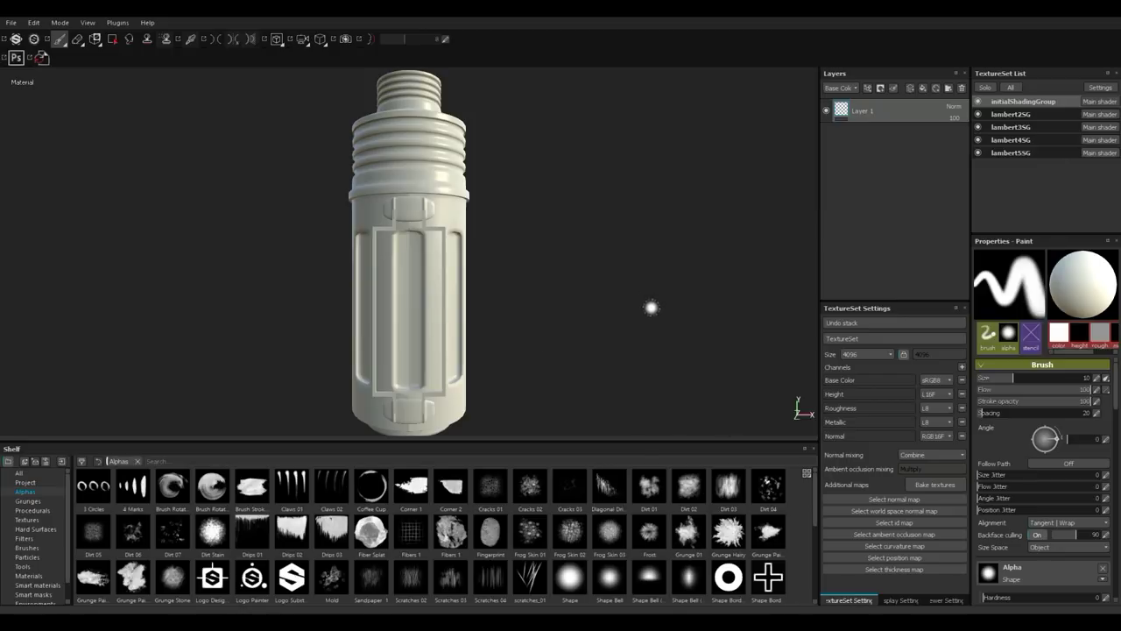
- Bake the mesh maps for all texture sets at an output size of 4096, using HPThermos as the high definition mesh
left_click(935, 484)
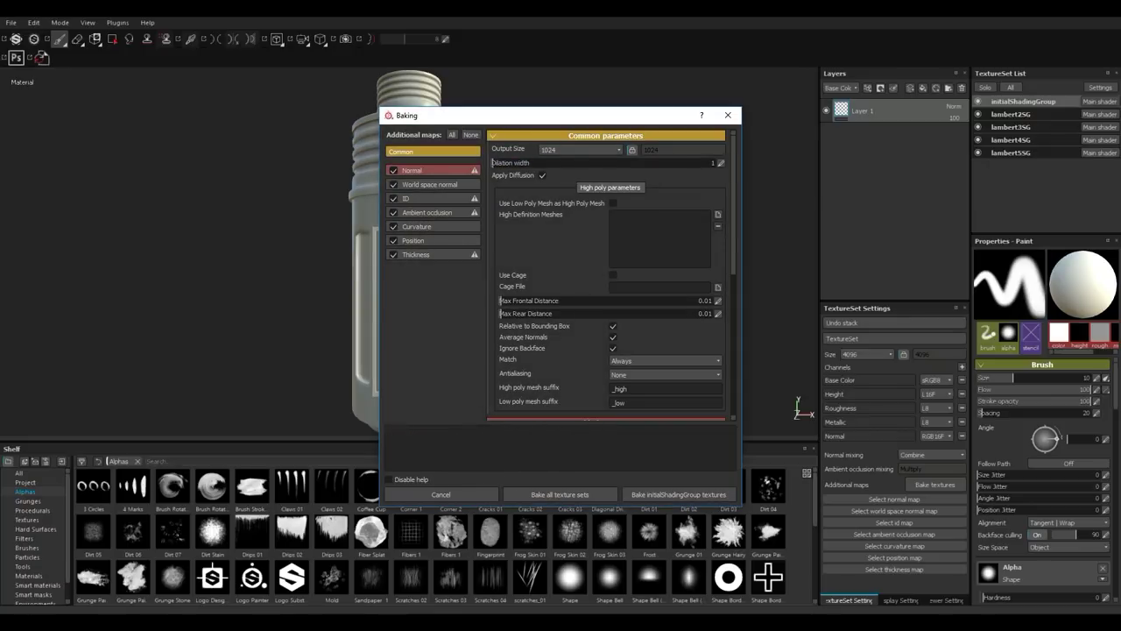
left_click(581, 150)
left_click(548, 212)
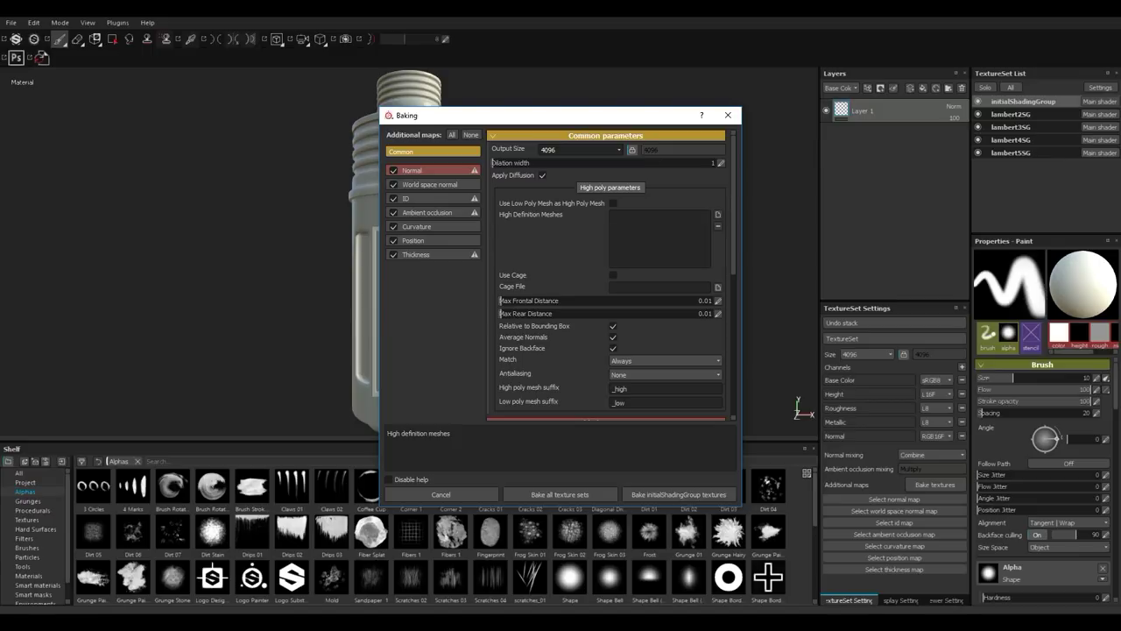
left_click(719, 215)
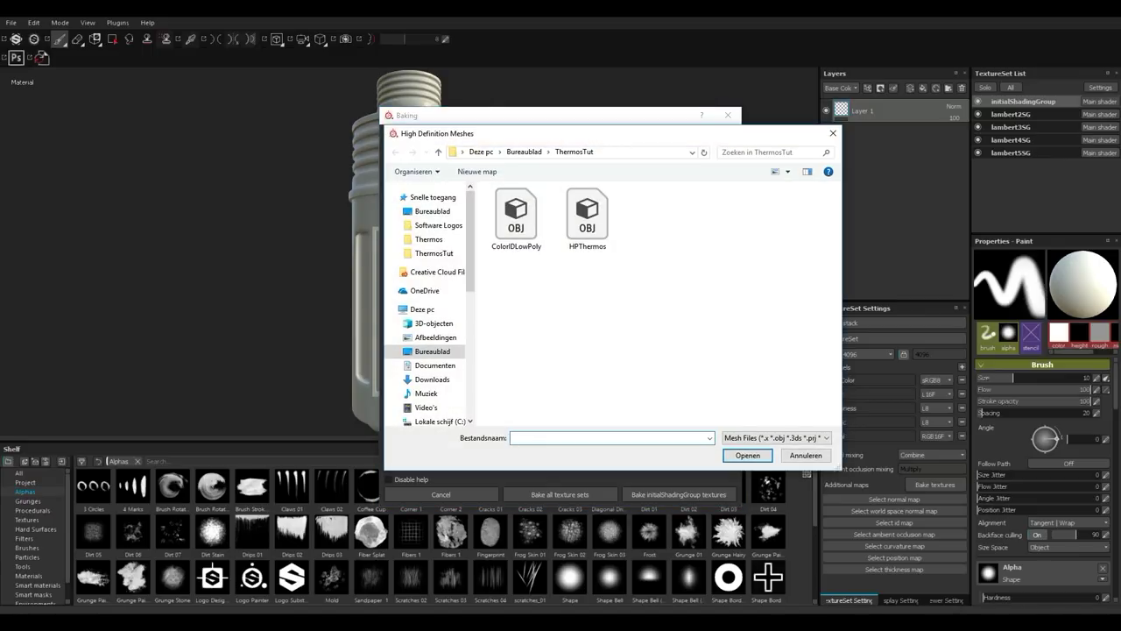
left_click(587, 219)
left_click(748, 456)
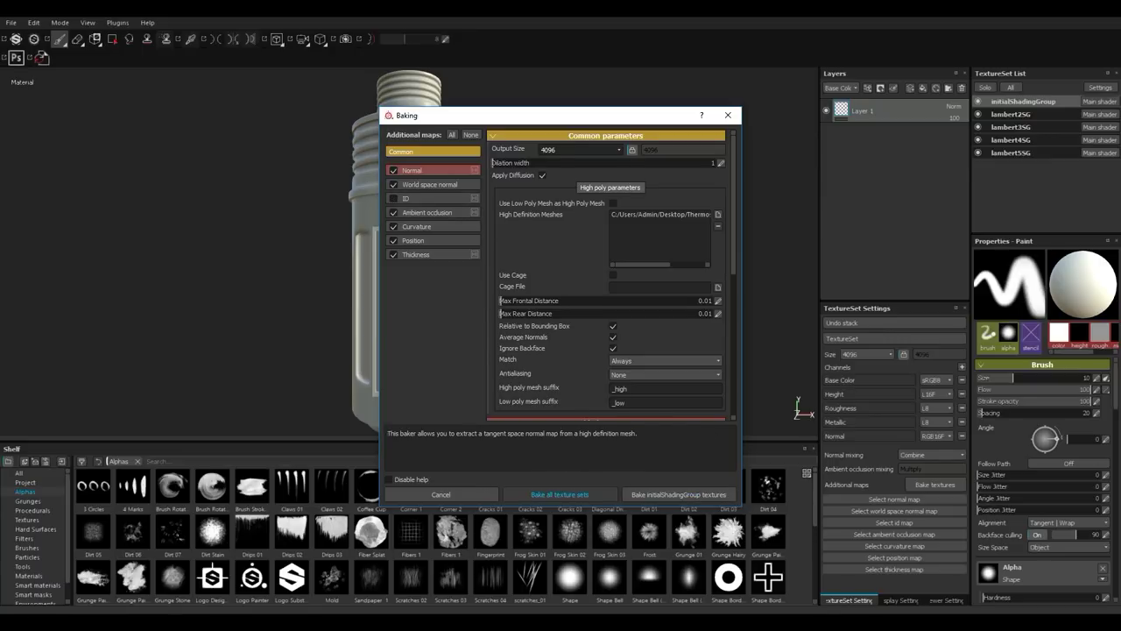
left_click(559, 494)
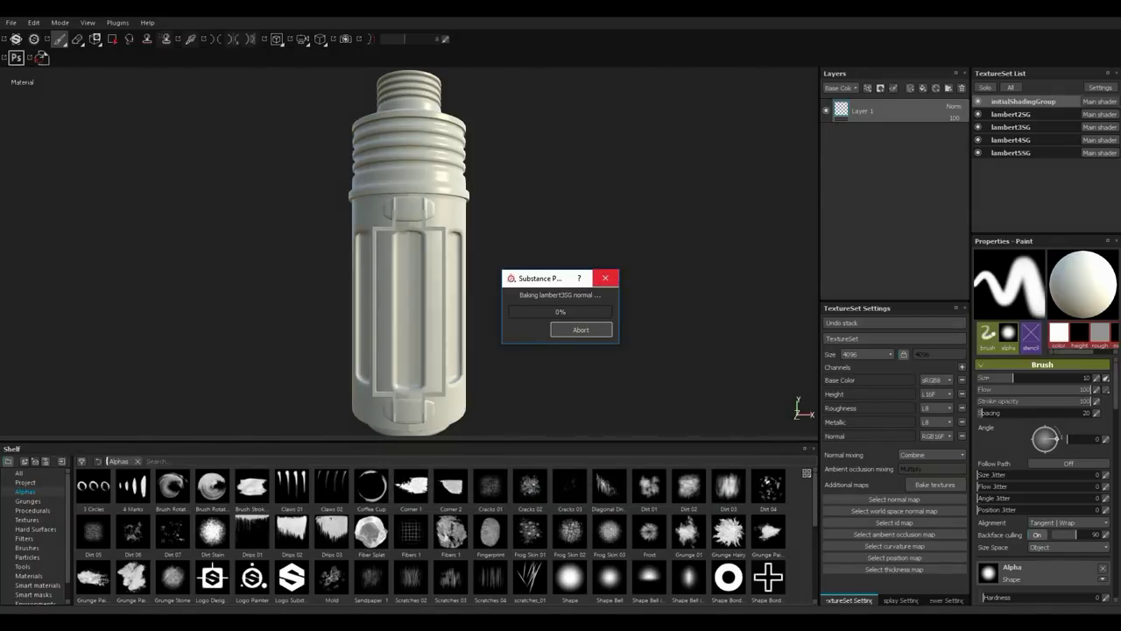
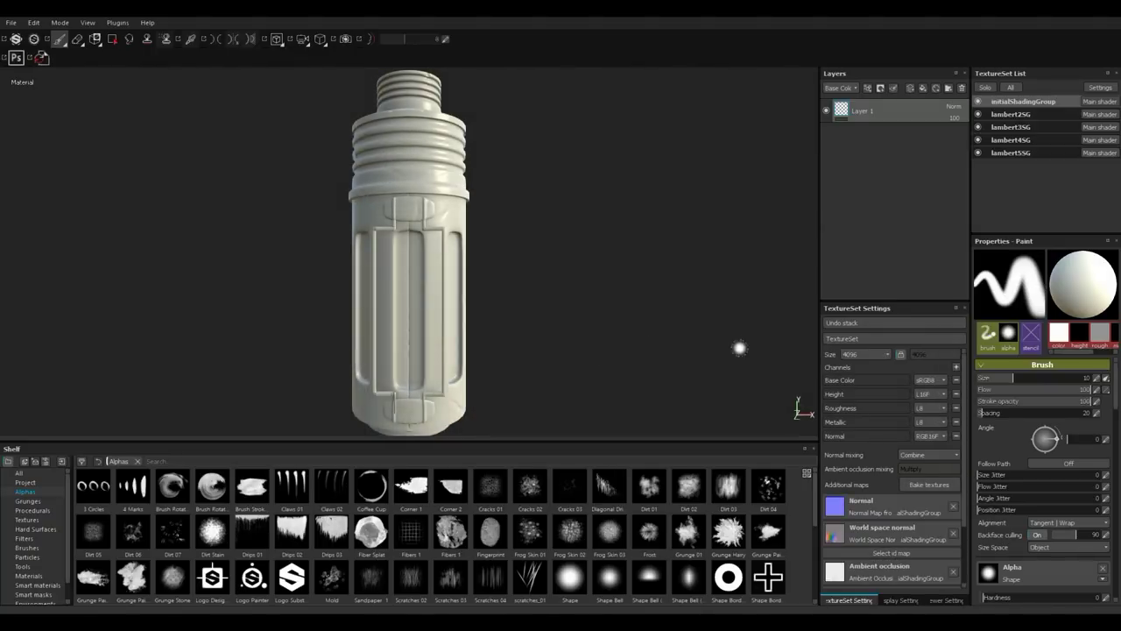
- Examine the baked surface detail on the canister's body, base, neck and cap from several sides
left_click_drag(596, 278, 516, 360, "alt")
middle_click_drag(515, 360, 543, 416, "alt")
left_click_drag(534, 366, 545, 300, "alt")
mouse_move(723, 433)
left_mouse_down("alt")
mouse_move(613, 415)
mouse_move(652, 418)
left_mouse_up("alt")
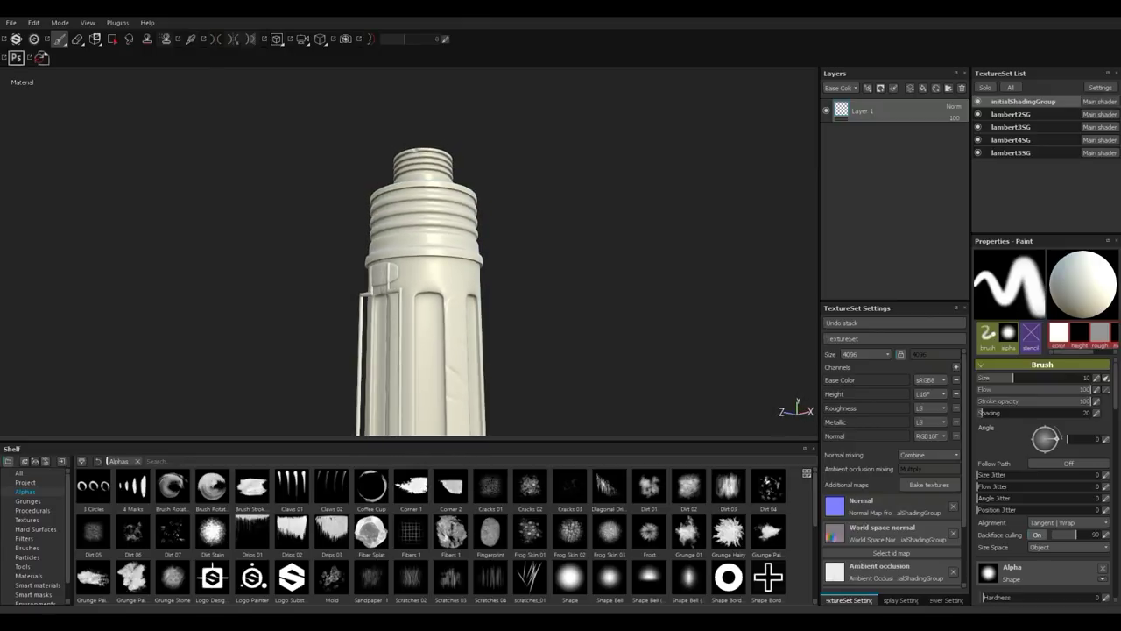
middle_click_drag(588, 358, 559, 228, "alt")
left_click_drag(559, 229, 491, 196, "alt")
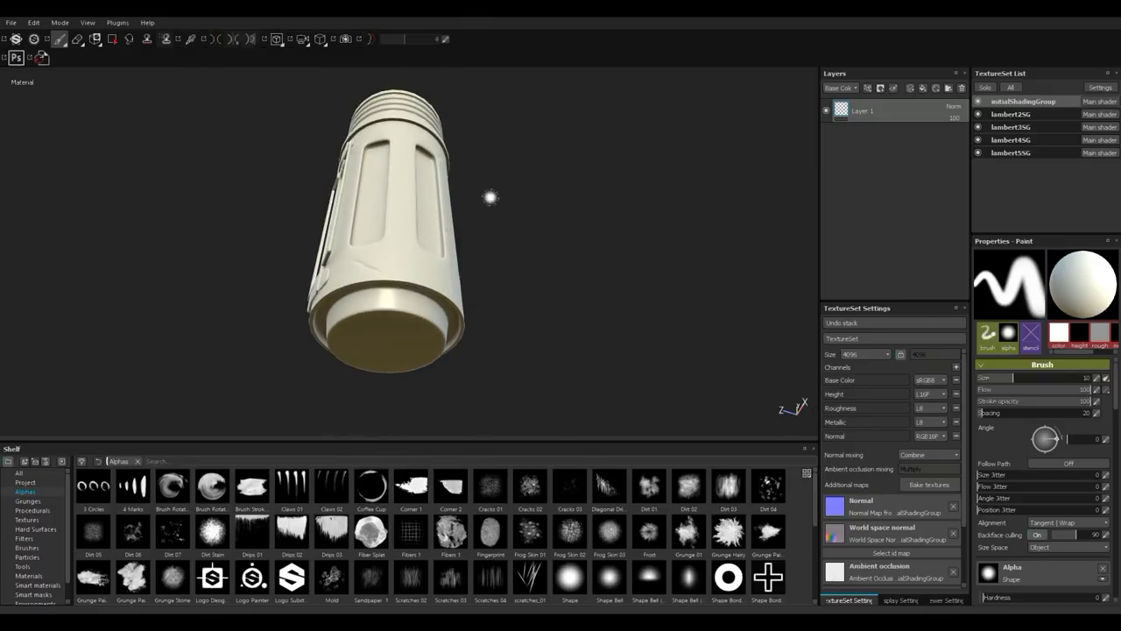
middle_click_drag(491, 197, 499, 287, "alt")
left_click_drag(498, 286, 529, 377, "alt")
left_click_drag(399, 340, 464, 326, "alt")
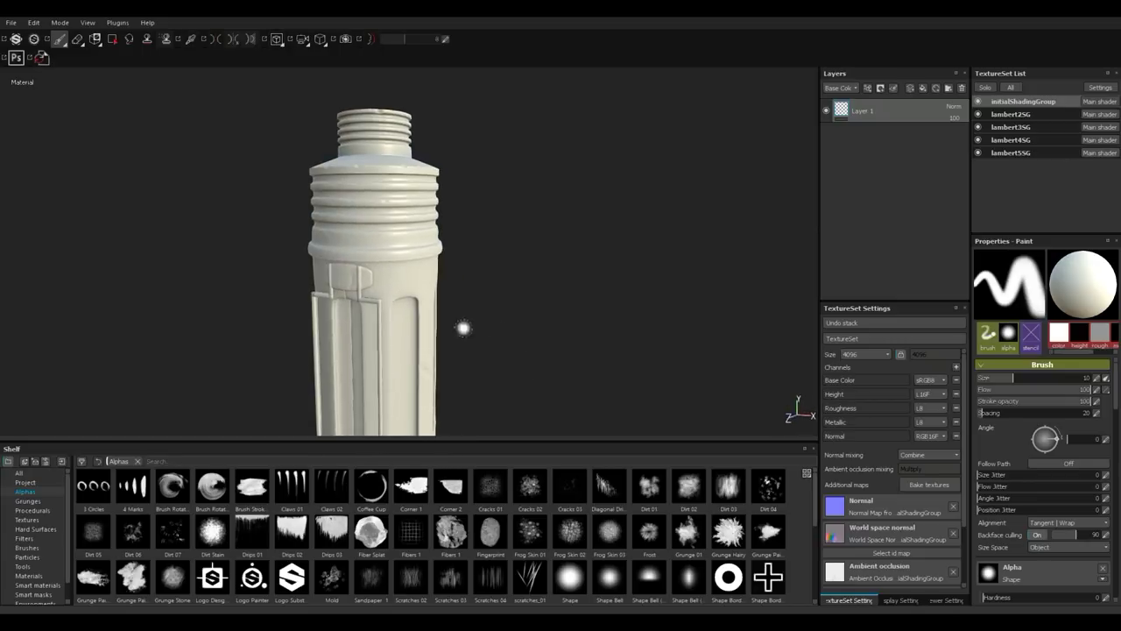
right_click_drag(464, 328, 568, 329, "alt")
middle_click_drag(568, 330, 653, 347, "alt")
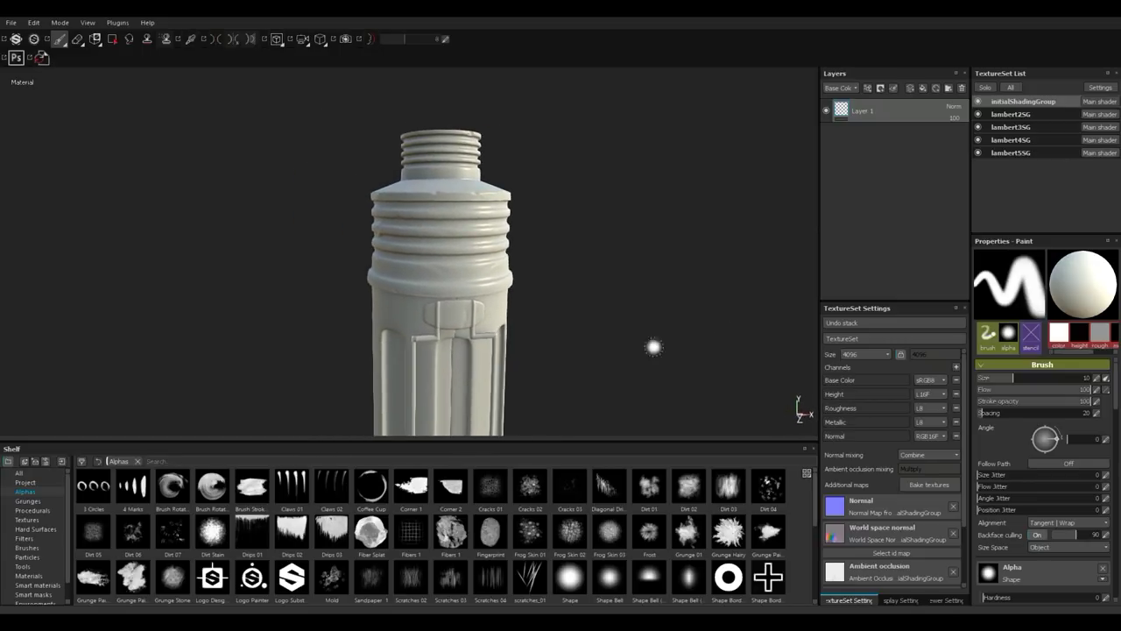
- Hide the texture sets one after another to check which part each one covers, and show them all again
left_click(978, 102)
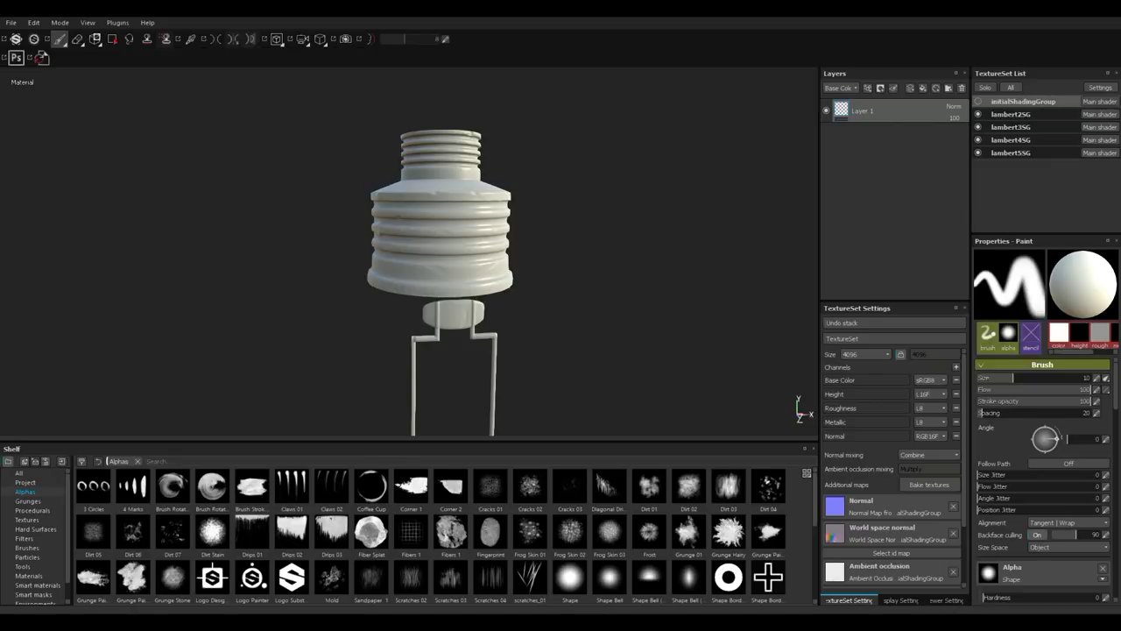
left_click(979, 102)
left_click(978, 101)
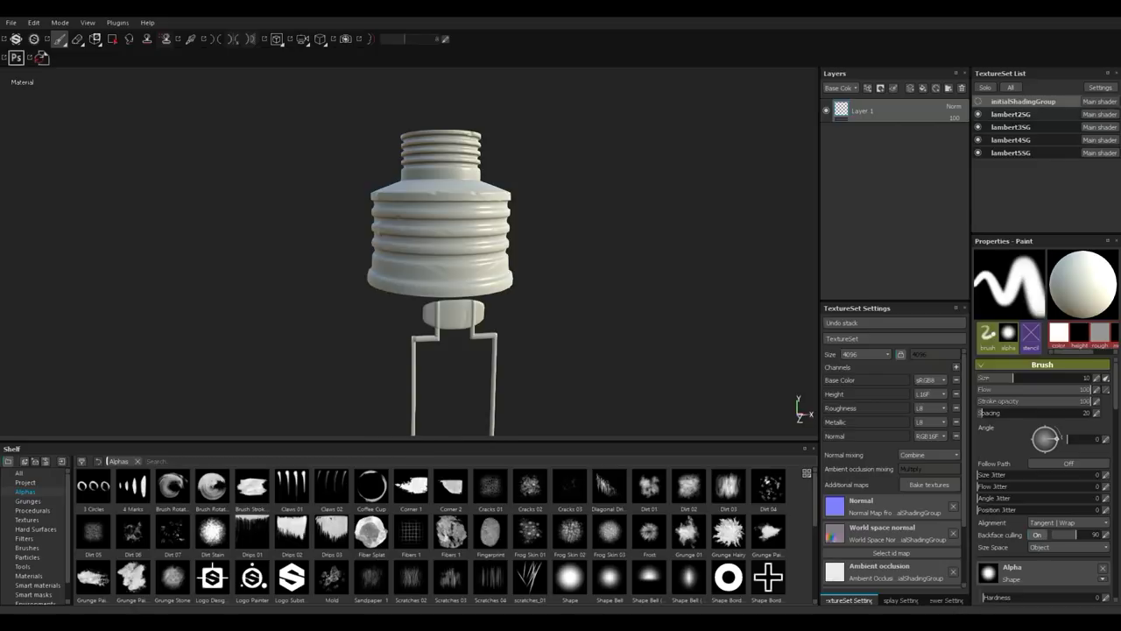
left_click(979, 115)
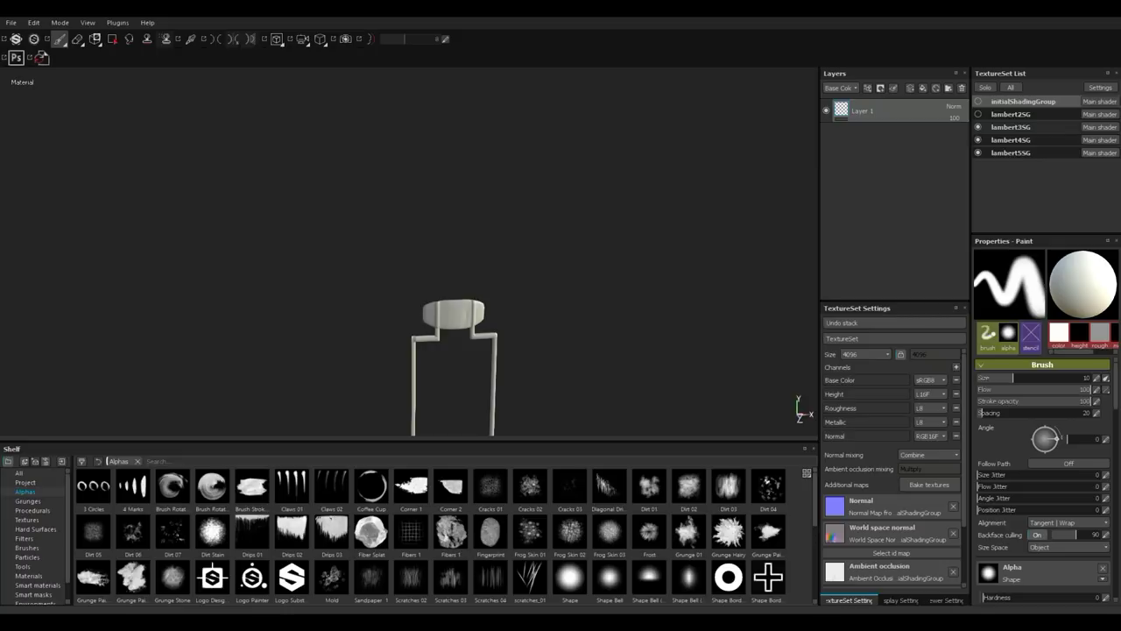
middle_click_drag(683, 202, 676, 114, "alt")
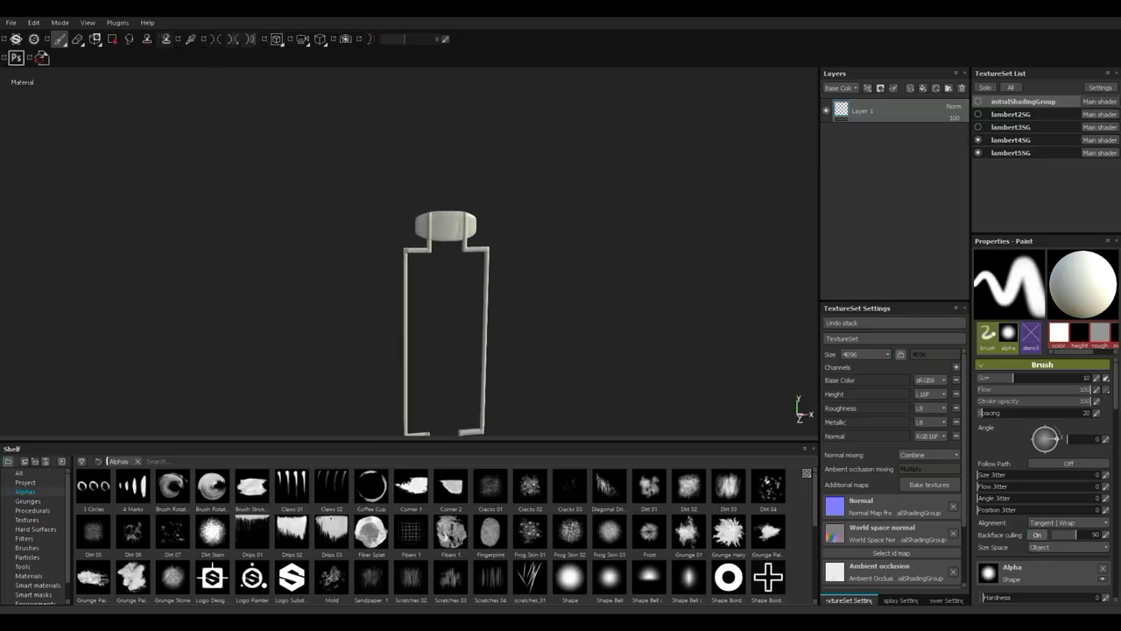
scroll(648, 188, "up", 1)
scroll(704, 143, "down", 2)
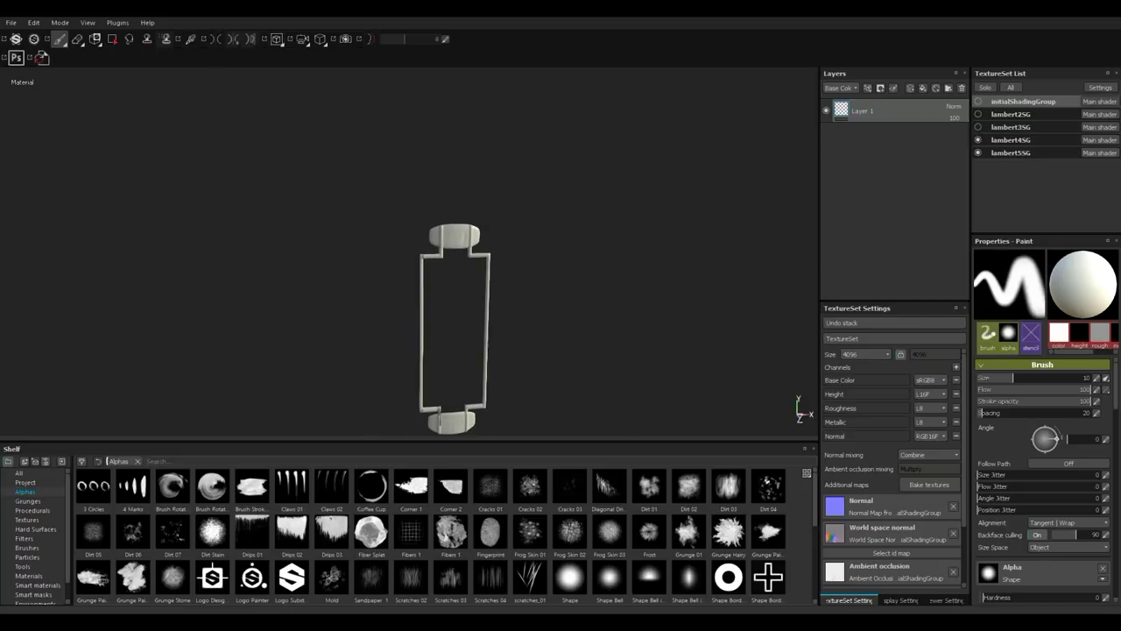
left_click(979, 140)
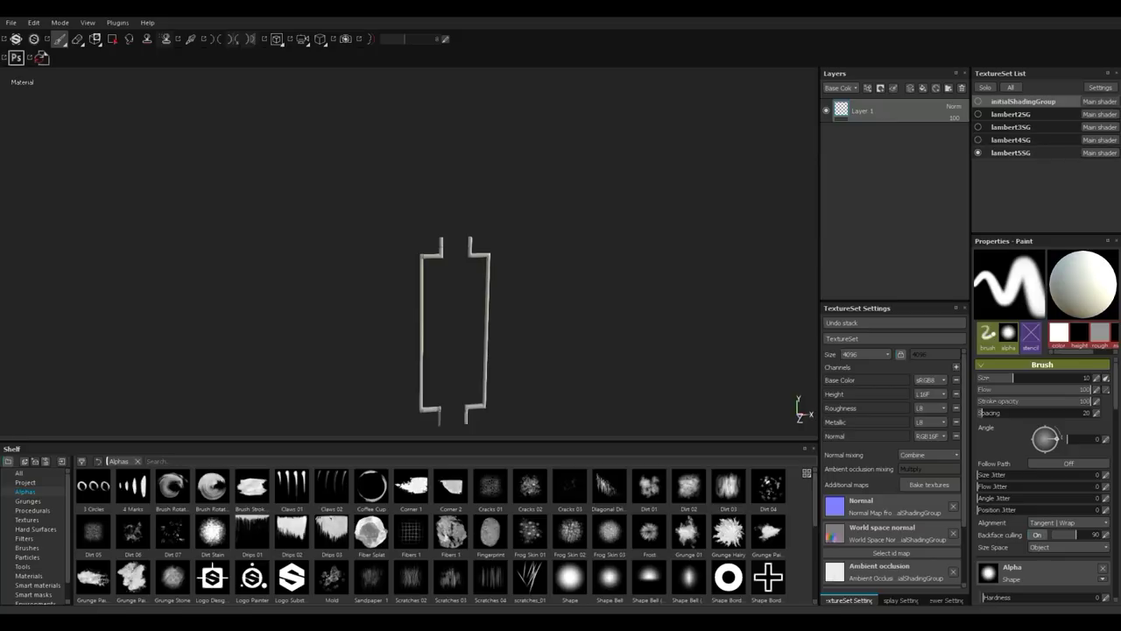
left_click(978, 152)
left_click(979, 153)
left_click(979, 140)
left_click(979, 127)
left_click(979, 115)
left_click(979, 101)
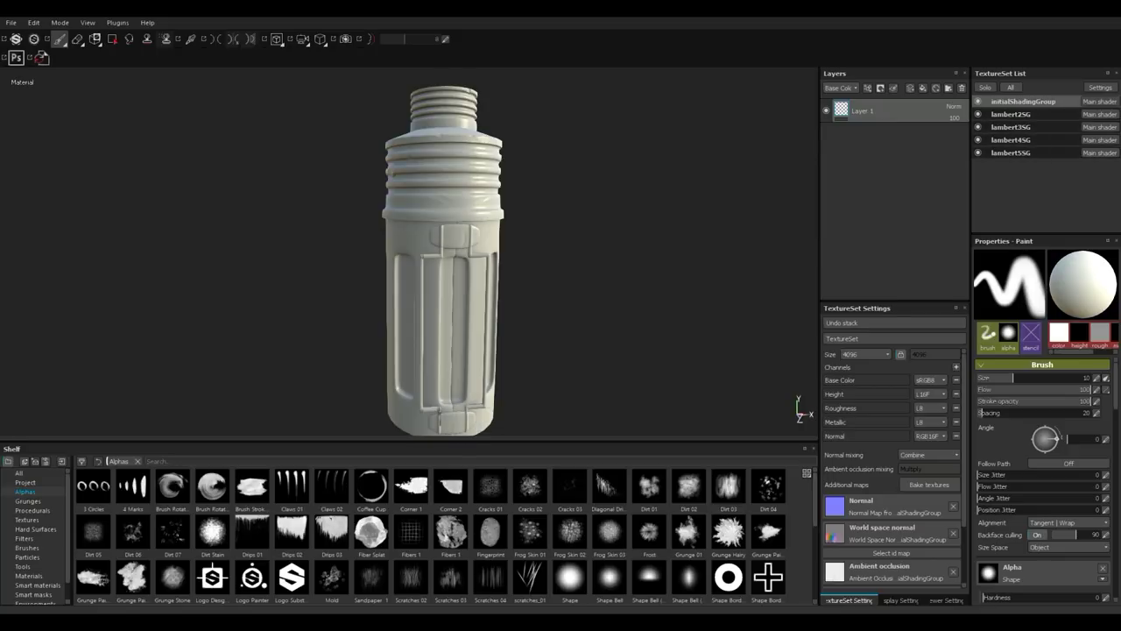
- Hide every texture set except lambert2SG, the ribbed cap, and make it the active set
left_click(979, 101)
left_click(979, 115)
left_click(978, 115)
left_click(978, 127)
left_click(979, 140)
left_click(978, 153)
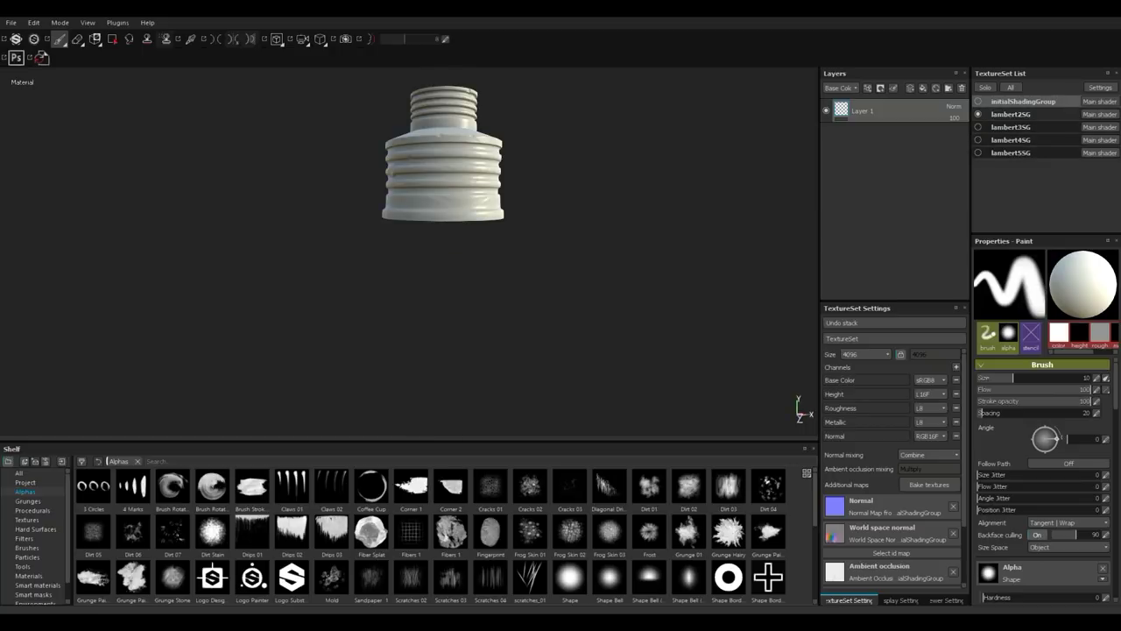
left_click(1020, 114)
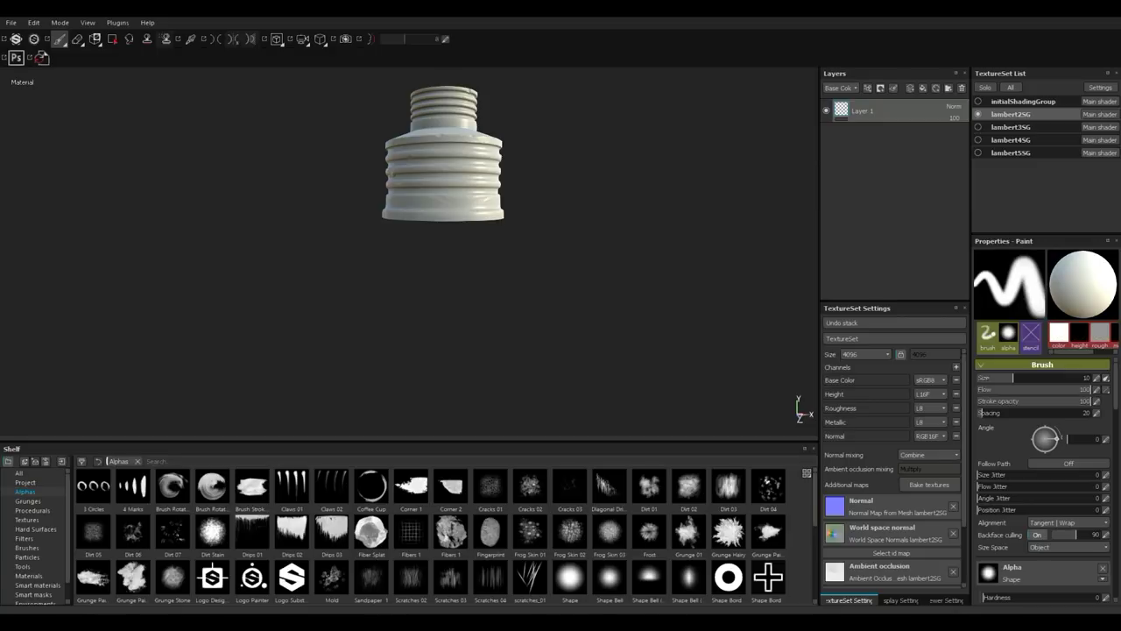
- Search the materials for "alum" and try Aluminium Pure as a fill layer beneath Layer 1 on the cap
left_click(29, 576)
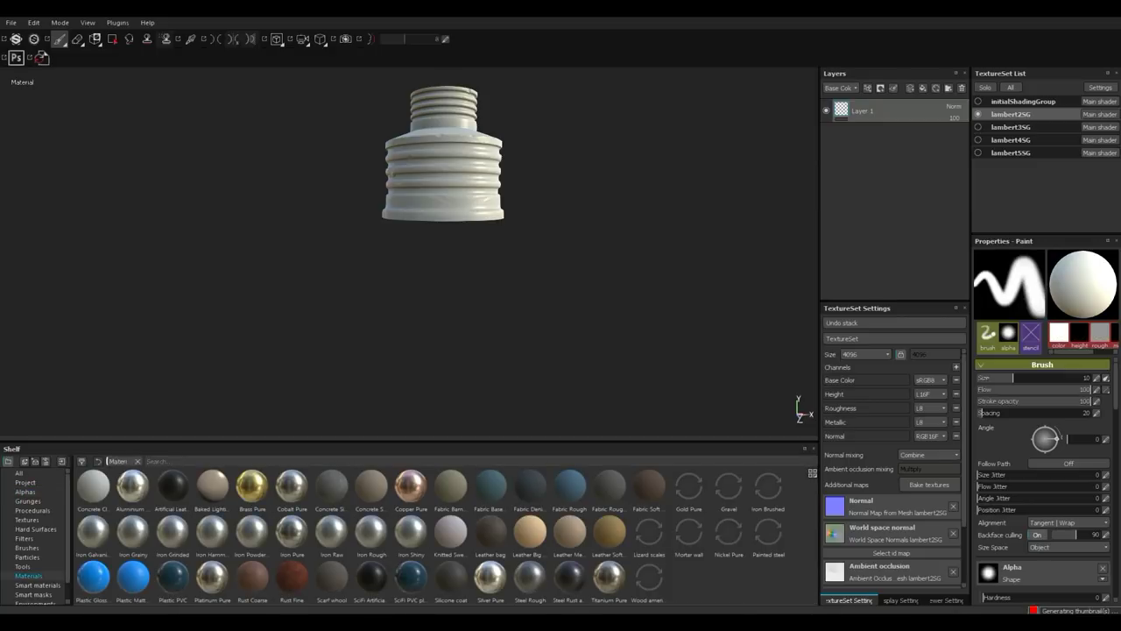
type("alum")
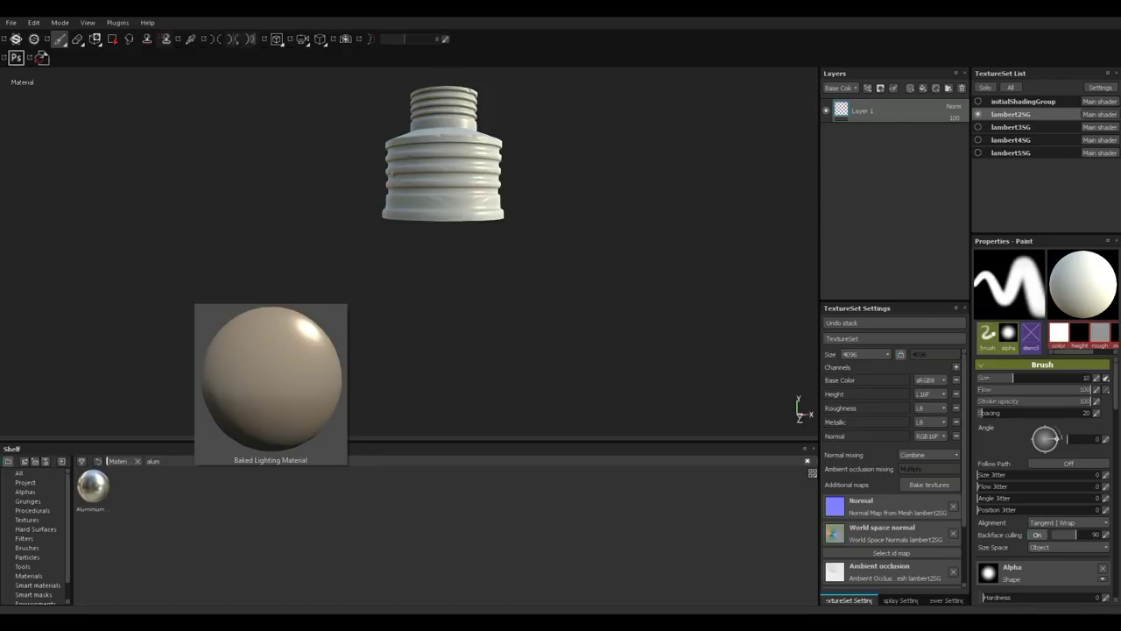
left_click(92, 486)
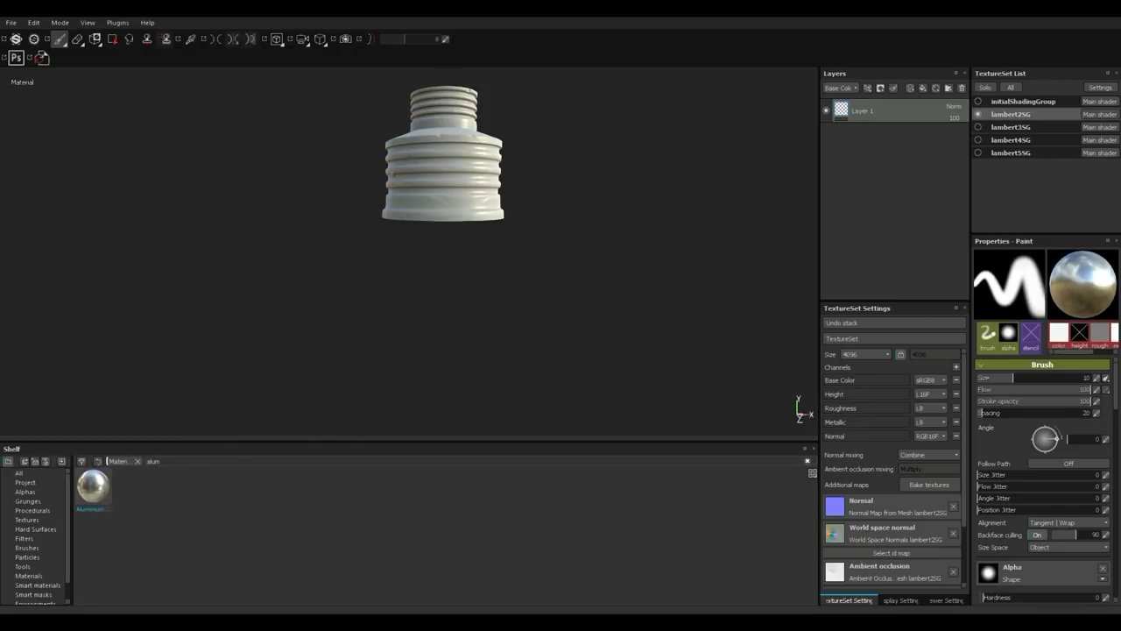
left_click_drag(93, 486, 893, 127)
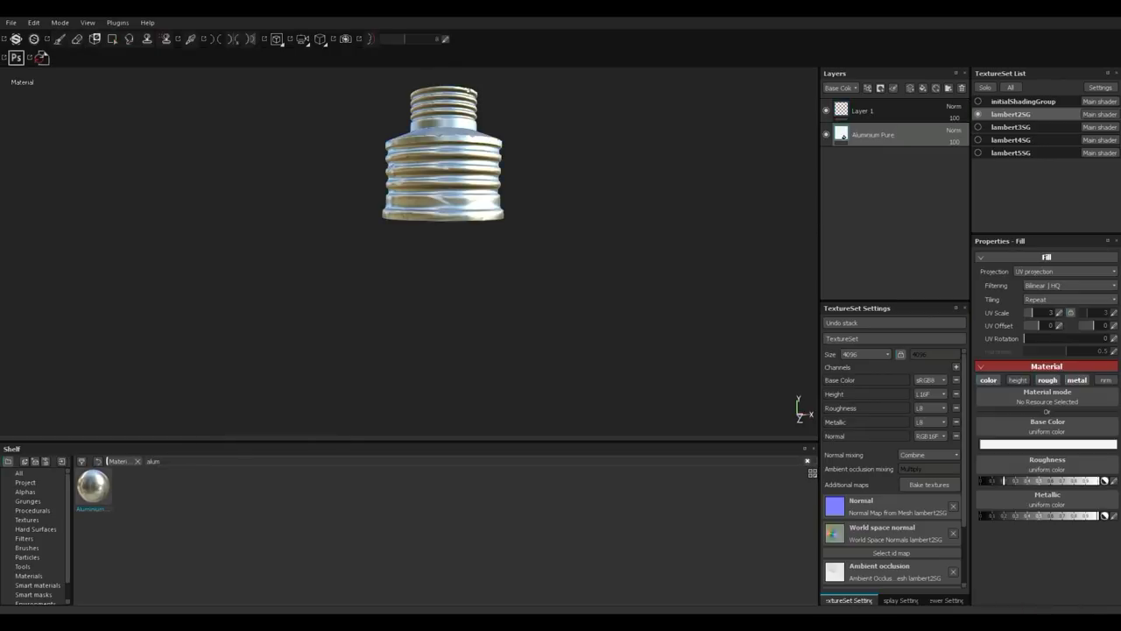
left_click_drag(442, 175, 446, 222, "alt")
middle_click_drag(447, 222, 419, 302, "alt")
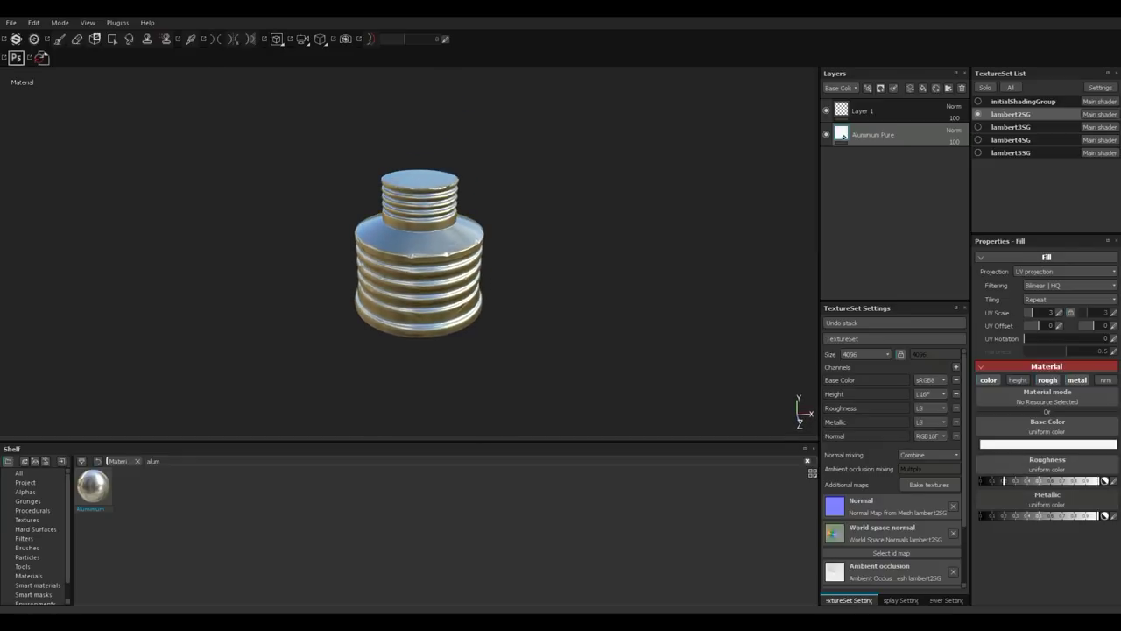
- Try lower roughness and metallic values on the Aluminium Pure layer, and delete the layer
mouse_move(1007, 481)
left_mouse_down()
mouse_move(1071, 481)
mouse_move(981, 481)
mouse_move(1014, 480)
left_mouse_up()
left_click_drag(1096, 517, 1064, 516)
left_click_drag(1015, 481, 989, 481)
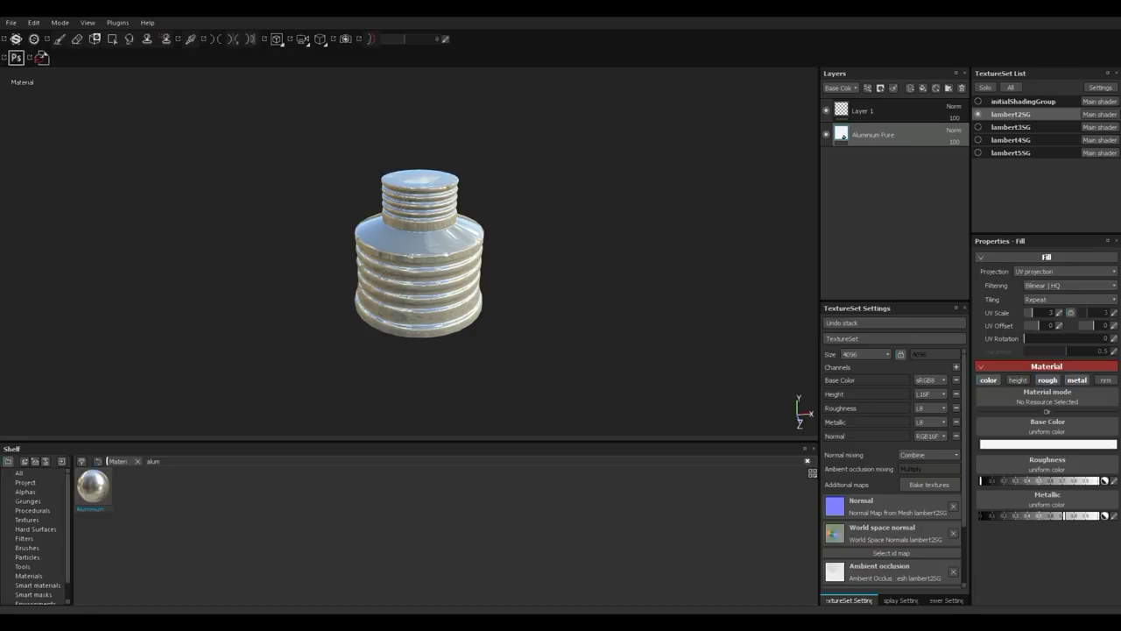
scroll(465, 333, "up", 3)
left_click_drag(421, 289, 604, 233, "alt")
middle_click_drag(605, 232, 617, 324, "alt")
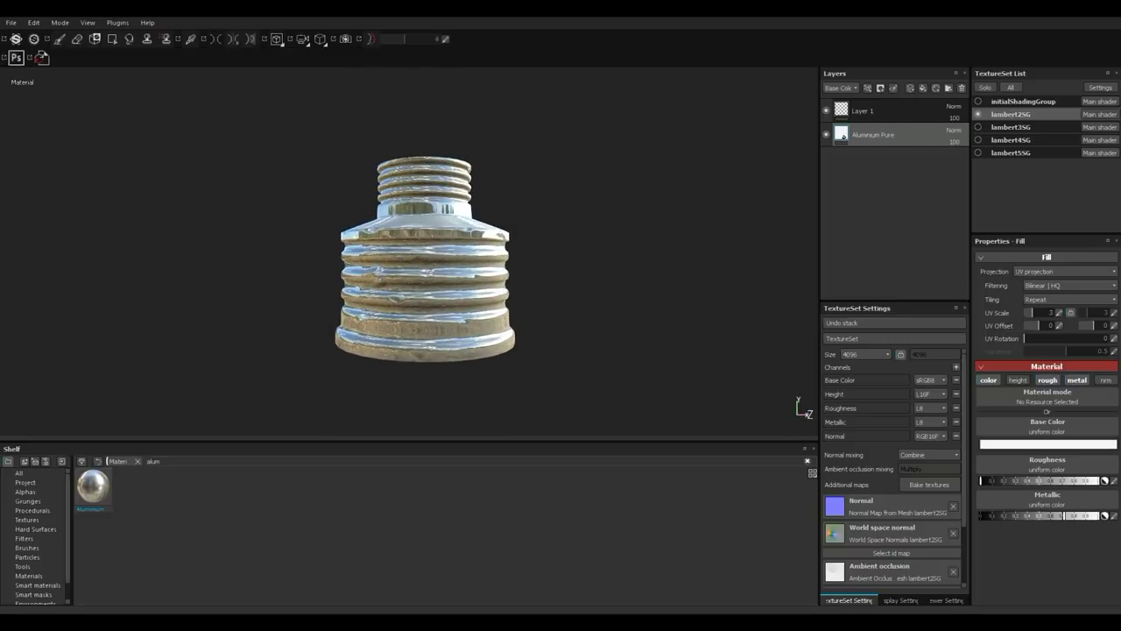
left_click(962, 88)
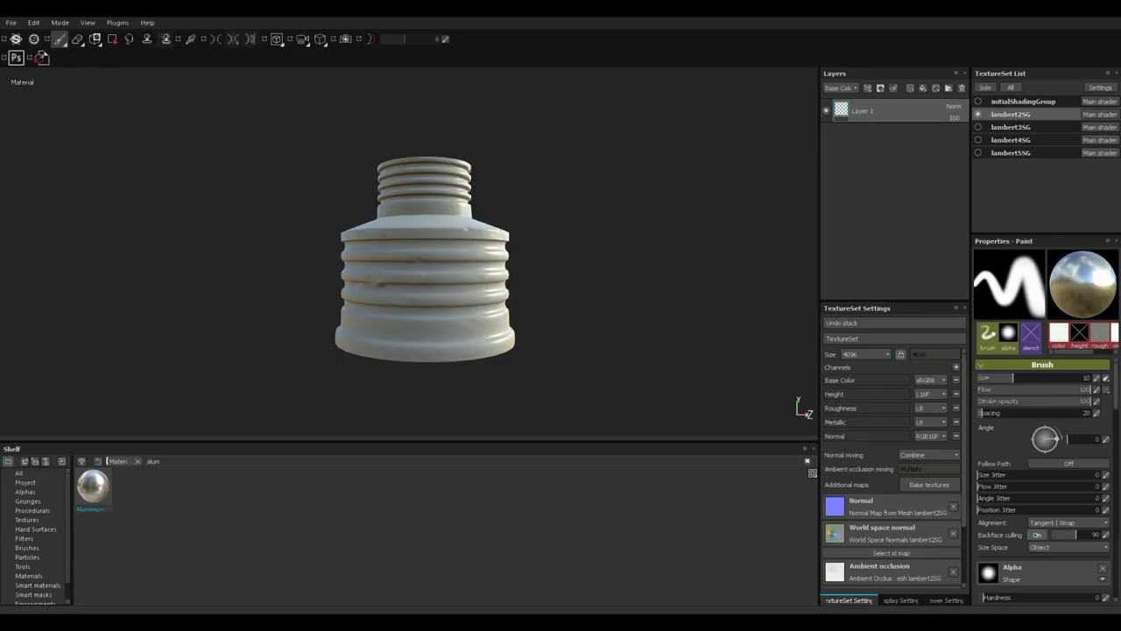
- Search the smart materials for "alu" and add Aluminium Brushed Worn to the cap beneath Layer 1
left_click(38, 585)
left_click(166, 461)
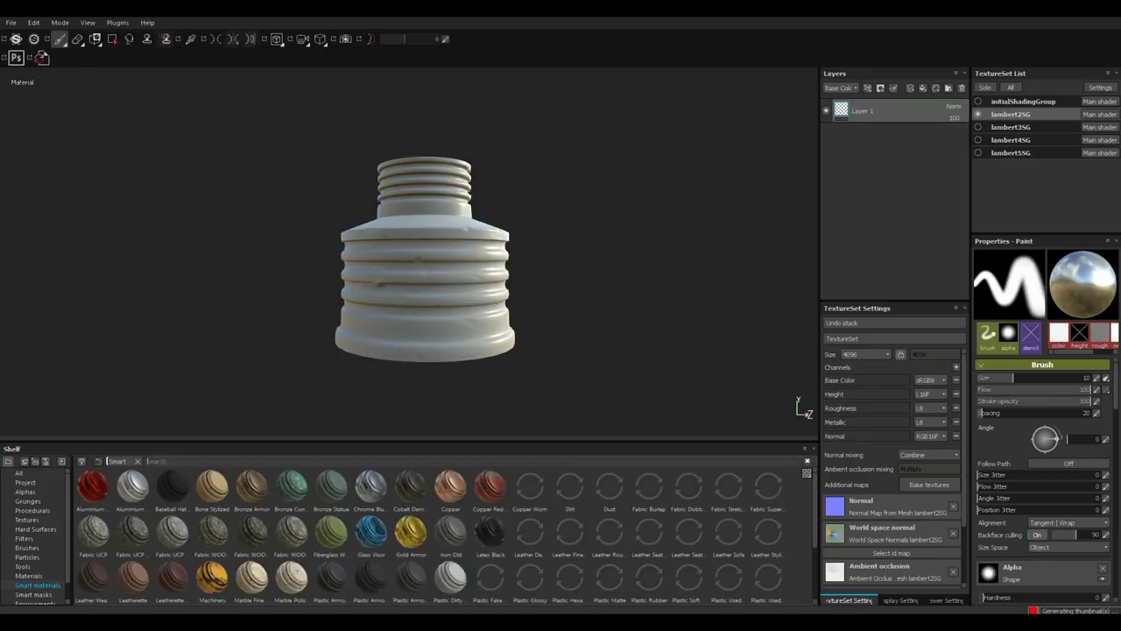
type("alu")
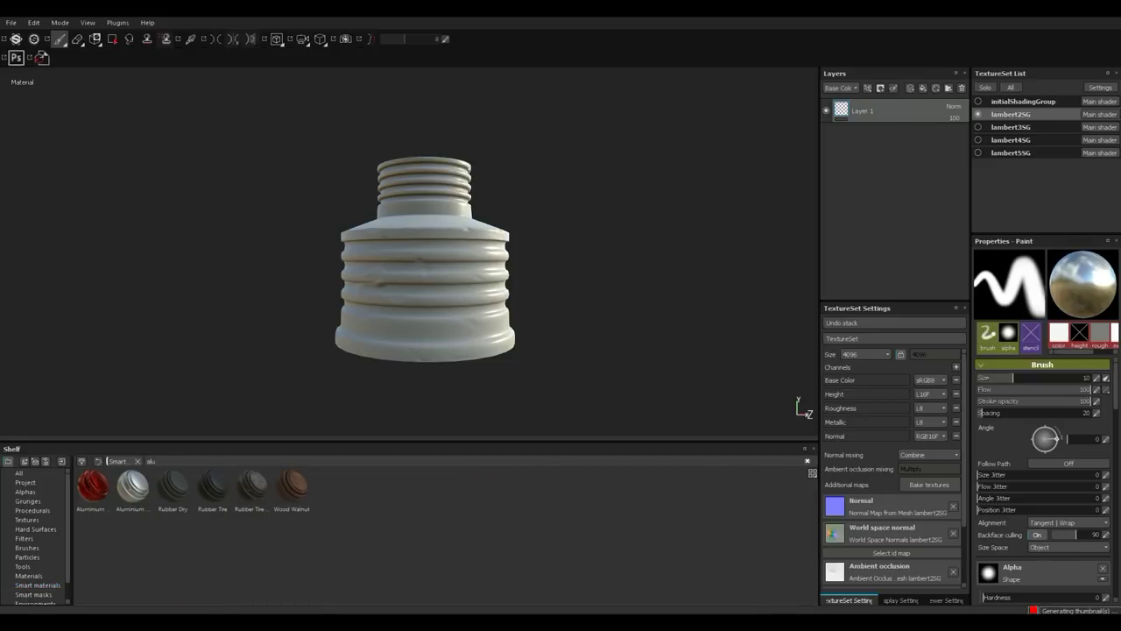
left_click(133, 486)
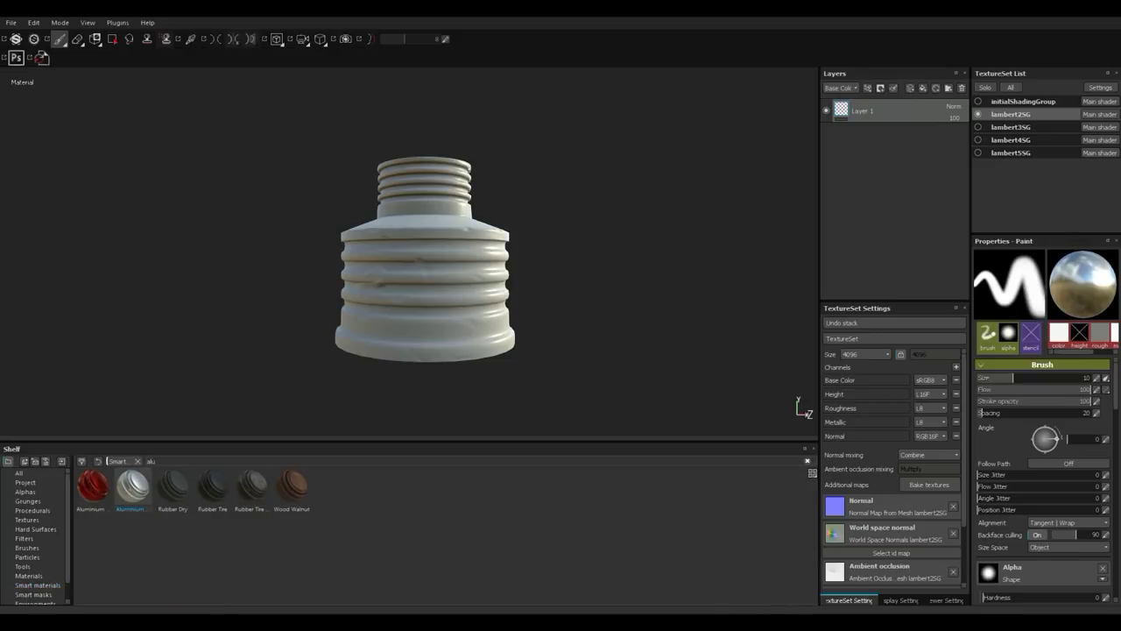
left_click_drag(132, 486, 894, 124)
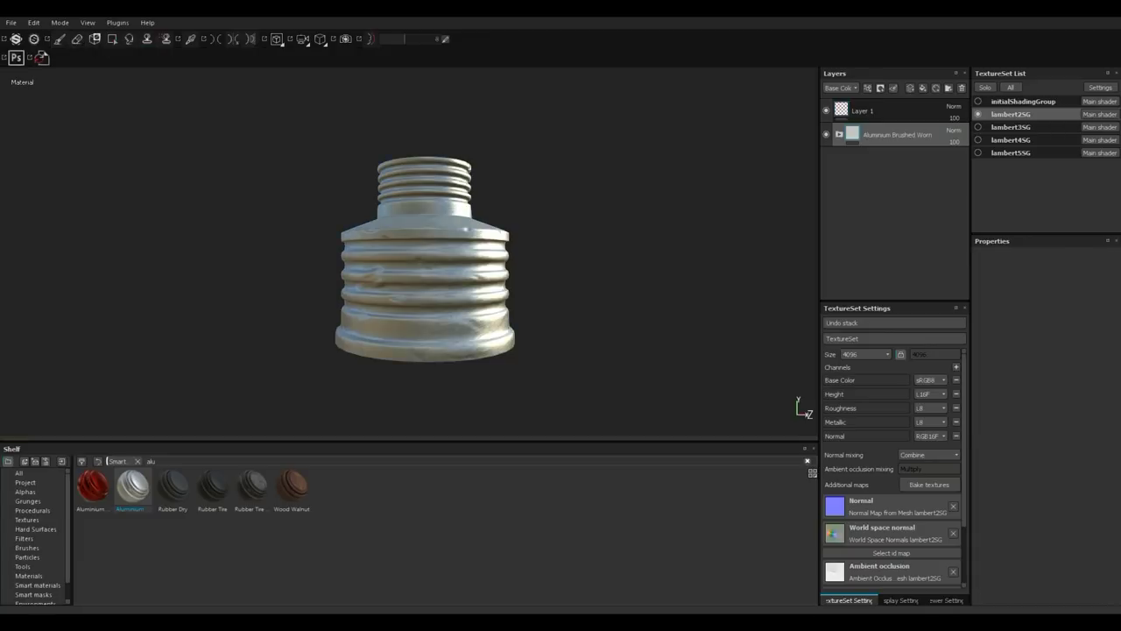
mouse_move(429, 254)
left_mouse_down("alt")
mouse_move(433, 376)
mouse_move(431, 244)
left_mouse_up("alt")
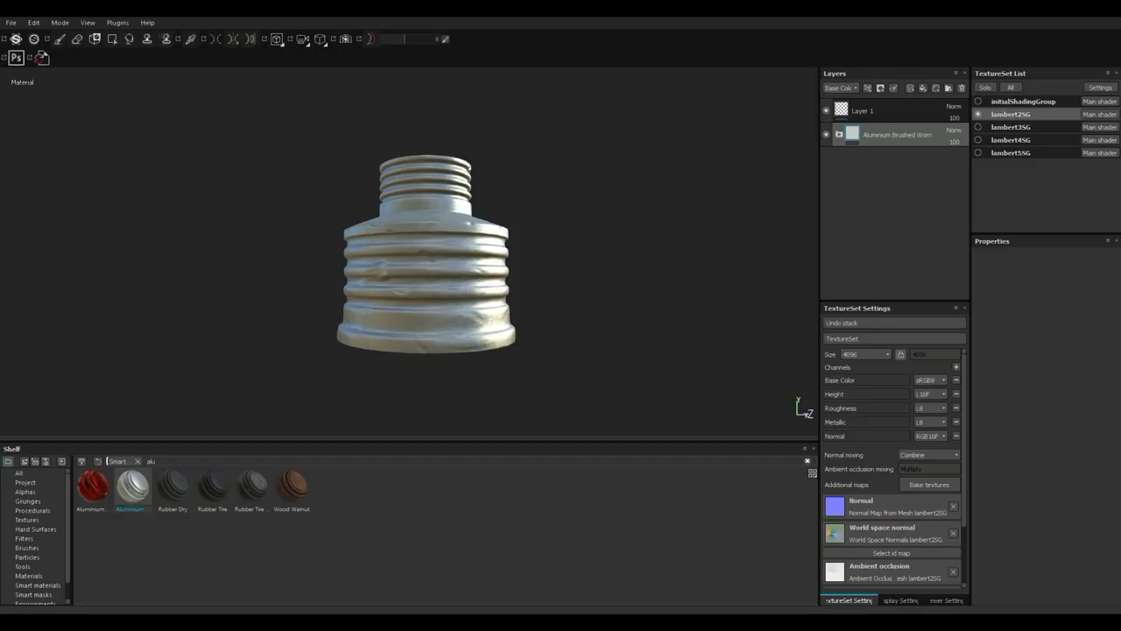
- Show only the lambert3SG texture set, the part at the canister's base, and make it the active set
right_click_drag(479, 412, 341, 410, "alt")
middle_click_drag(409, 317, 384, 178, "alt")
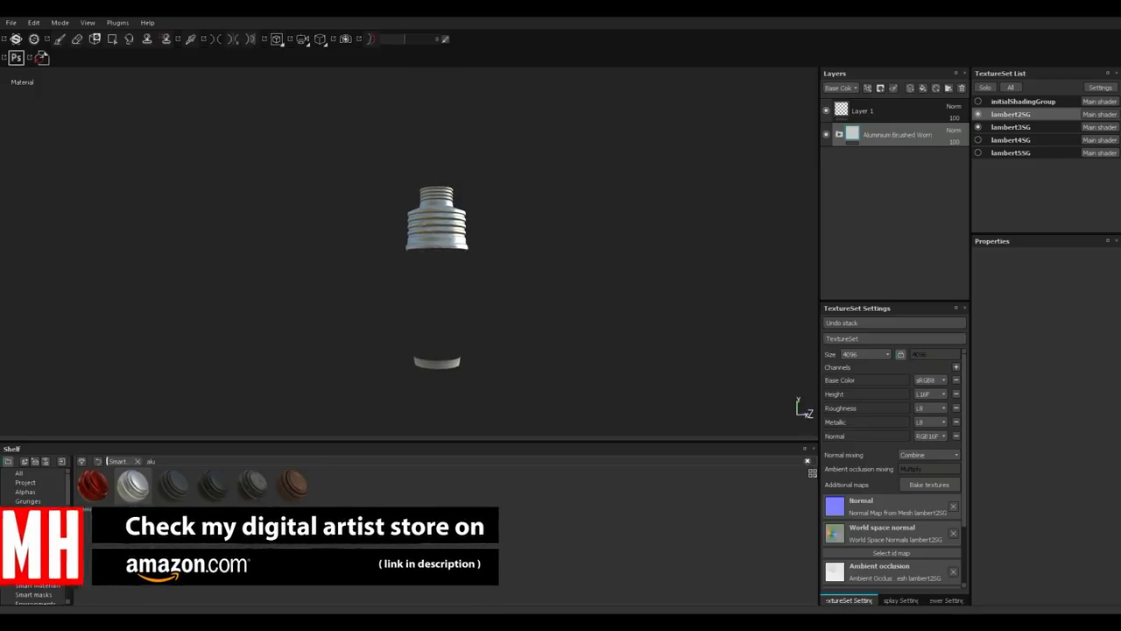
left_click(979, 115)
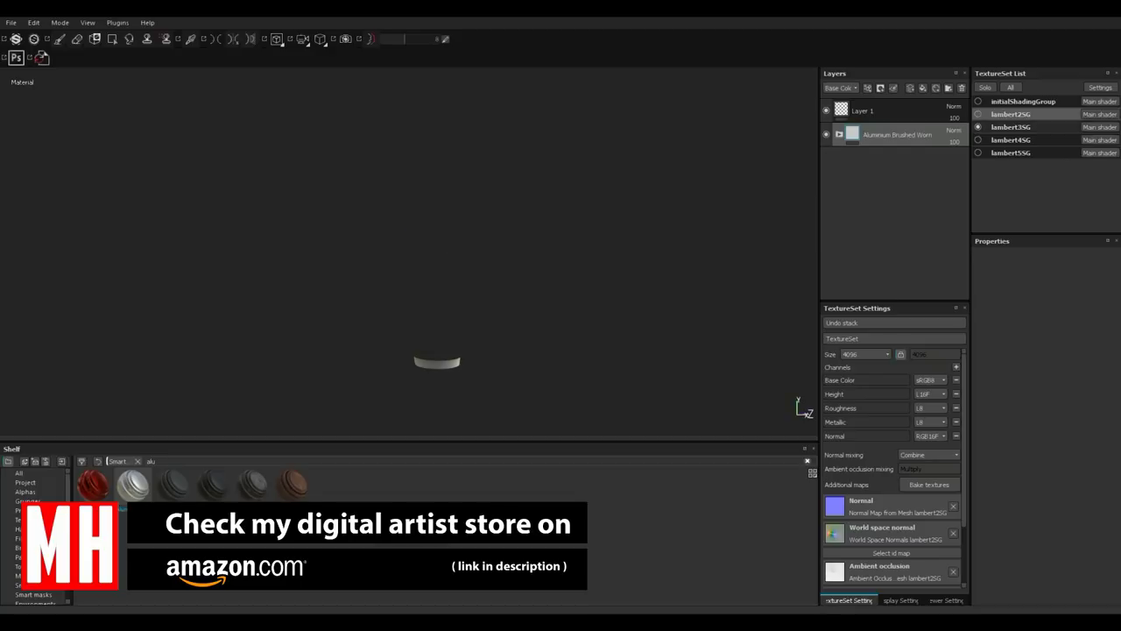
left_click(1011, 127)
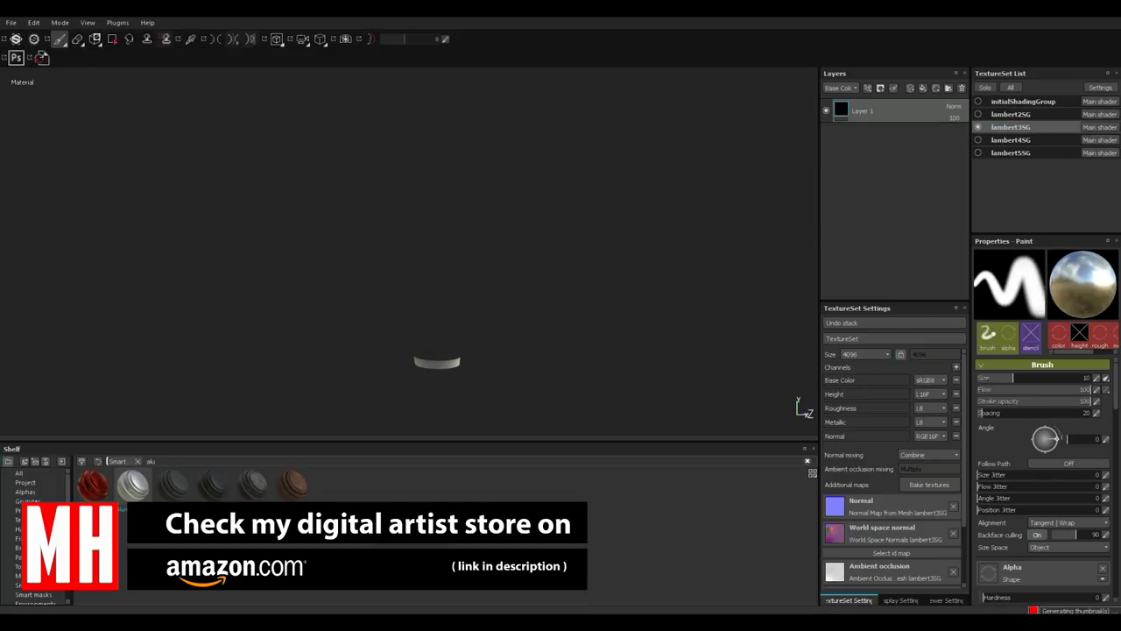
- Add the Aluminium Brushed Worn smart material to lambert3SG beneath Layer 1, and show the lambert2SG cap again
left_click_drag(132, 485, 898, 121)
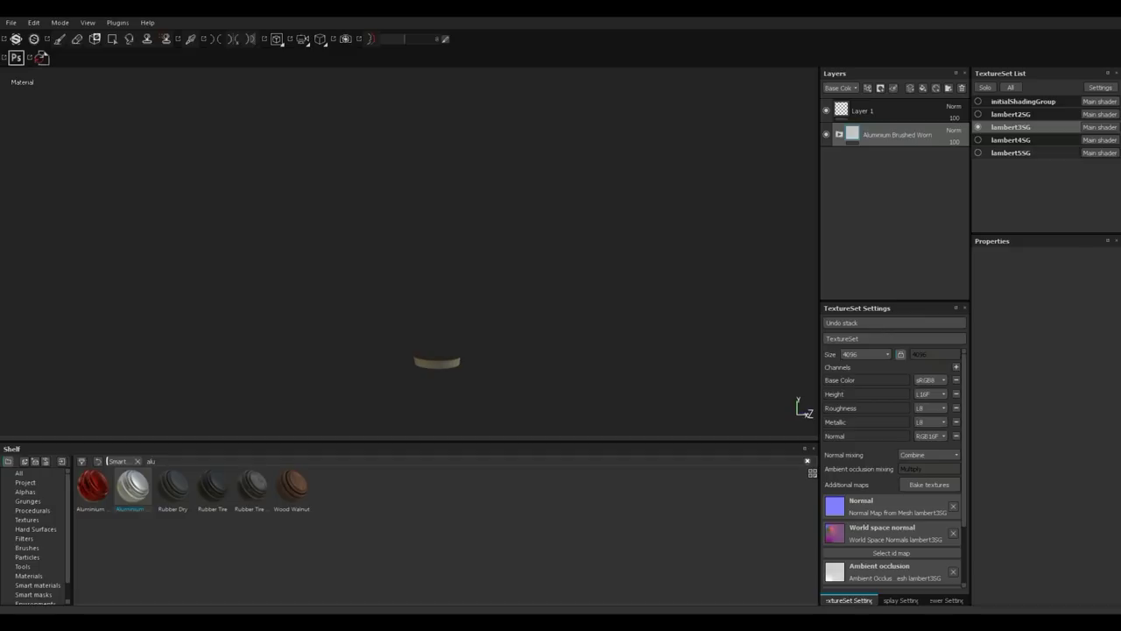
left_click(979, 114)
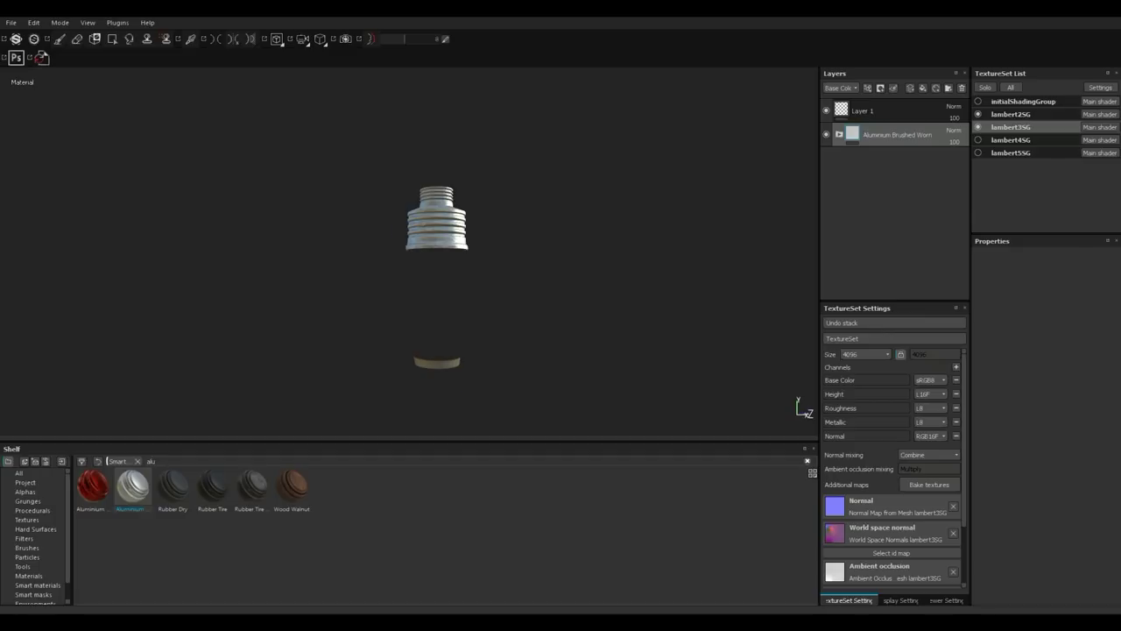
scroll(436, 276, "up", 2)
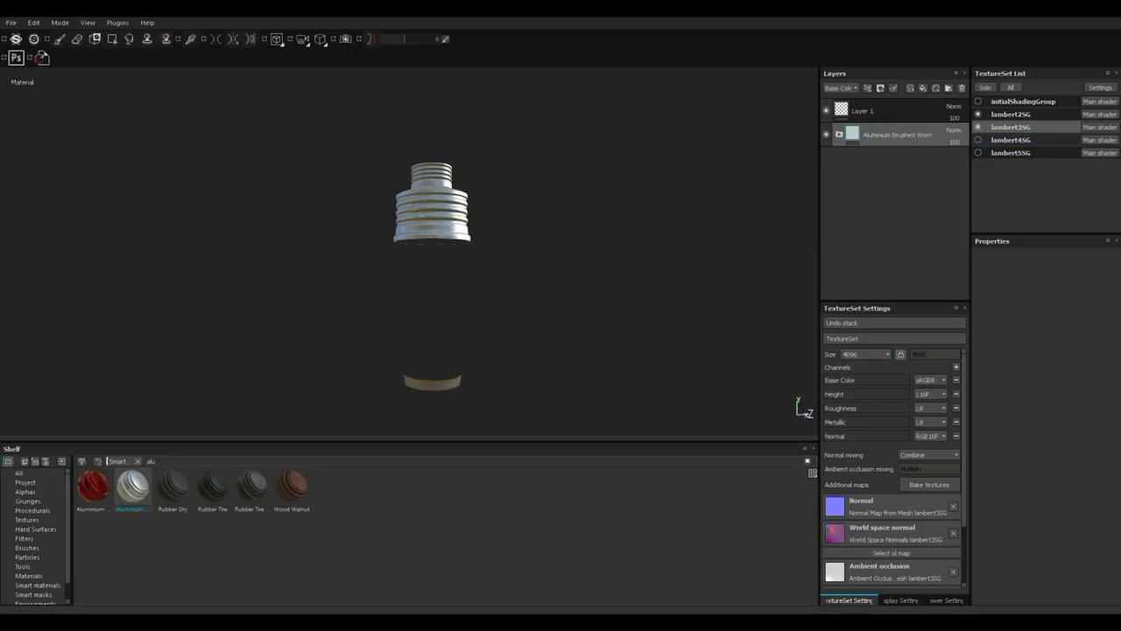
- Show the lambert4SG texture set, the two clips on the canister's side, and make it the active set
left_click(978, 139)
left_click(1011, 140)
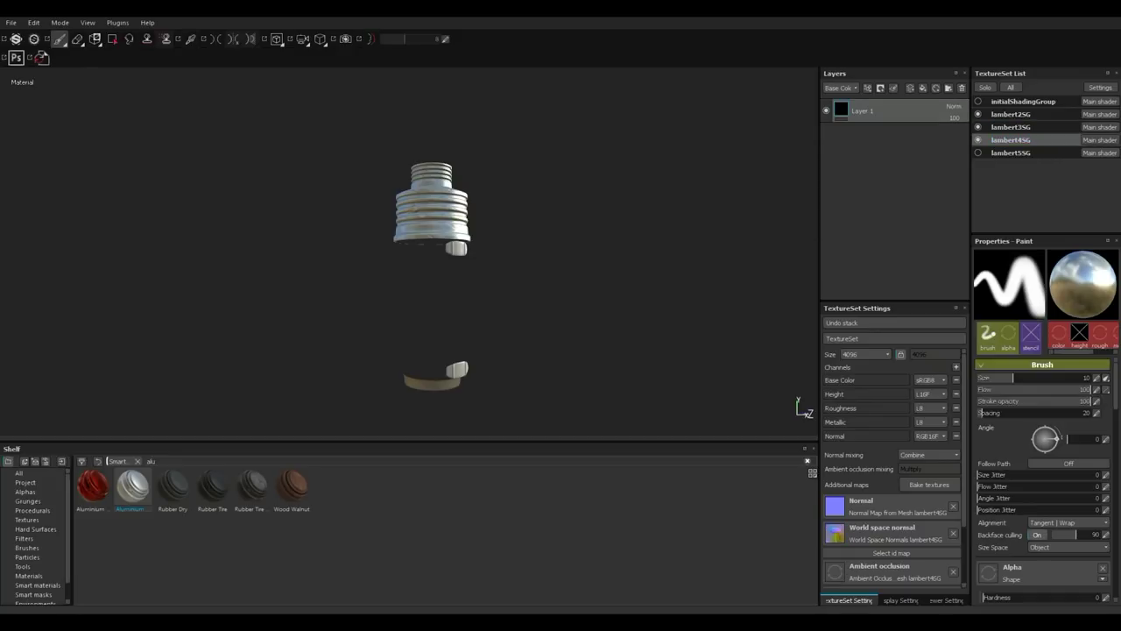
scroll(528, 233, "down", 2)
scroll(548, 235, "up", 4)
scroll(551, 234, "up", 4)
left_click_drag(549, 257, 513, 311, "alt")
middle_click_drag(512, 311, 590, 211, "alt")
- Search the smart materials for "steel" and add Steel Dark Aged to the clips beneath Layer 1
left_click_drag(158, 462, 83, 462)
type("steel")
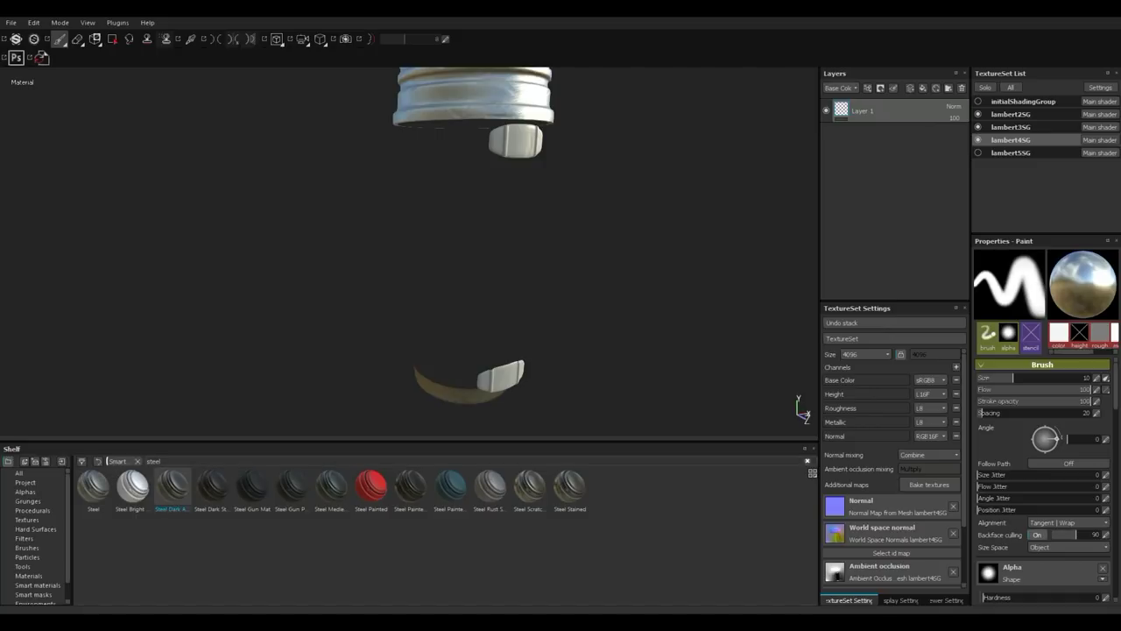
left_click_drag(172, 487, 889, 127)
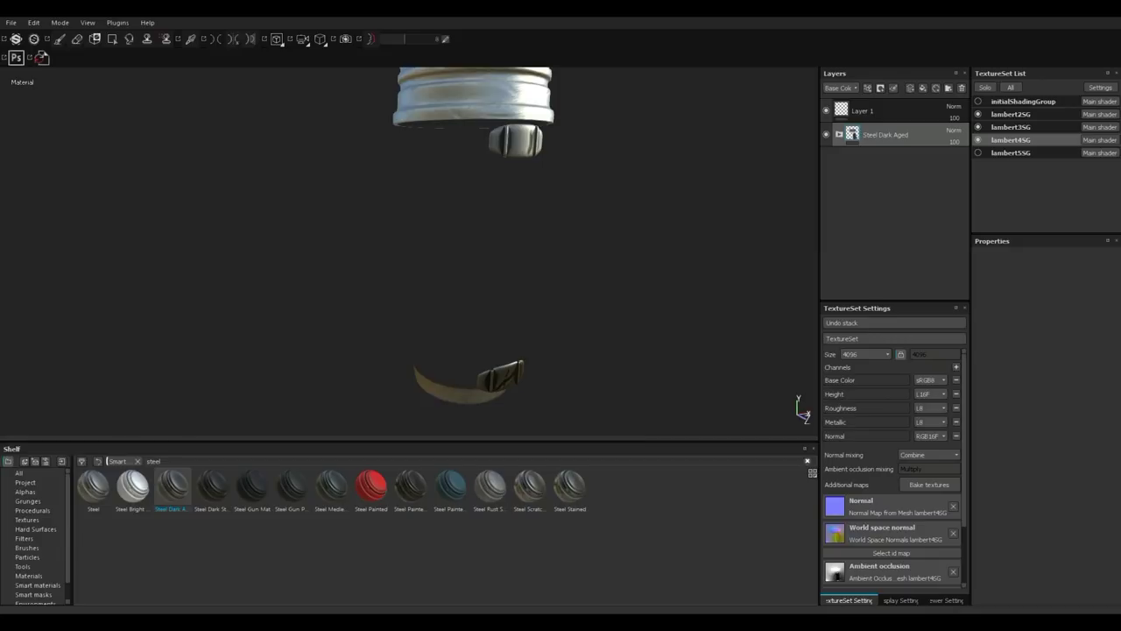
- Show and activate lambert5SG, the wire frame between the clips, and add Steel Dark Aged beneath its Layer 1
left_click(978, 153)
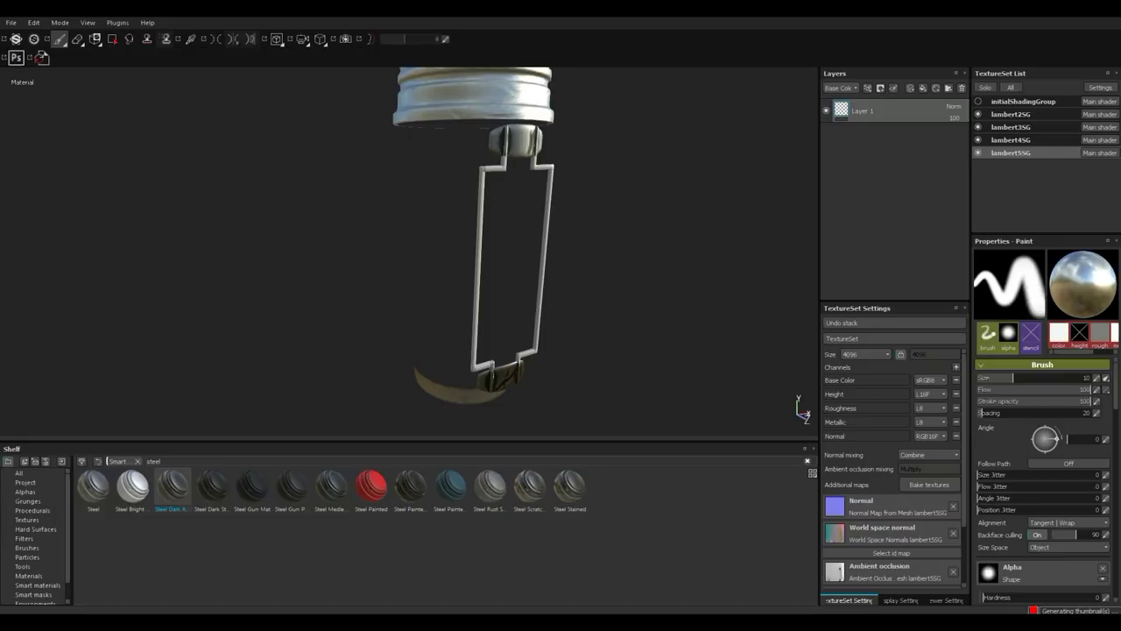
left_click_drag(173, 486, 894, 124)
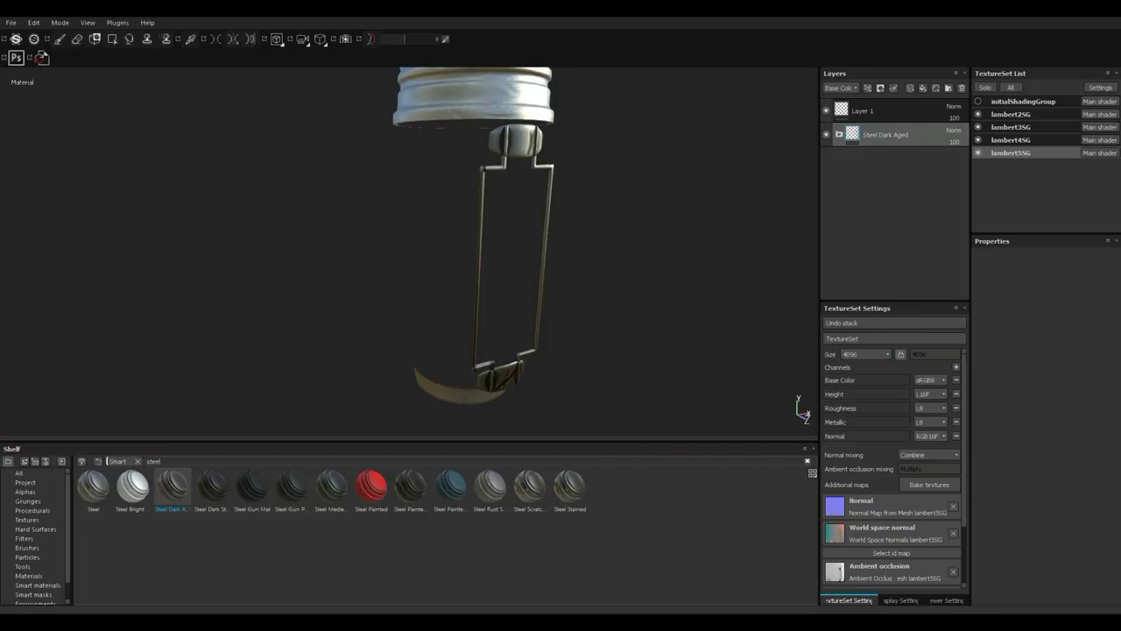
scroll(515, 254, "up", 4)
scroll(516, 254, "down", 5)
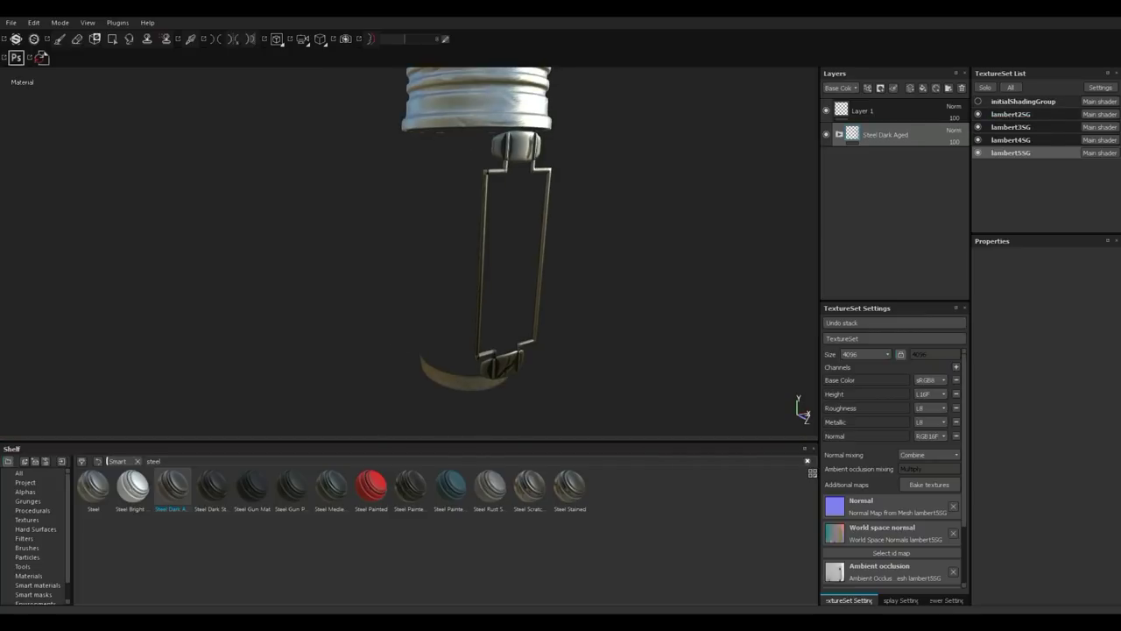
- Show and activate initialShadingGroup, the canister body, and add the Steel Painted smart material beneath Layer 1, found by searching "painted"
left_click(978, 101)
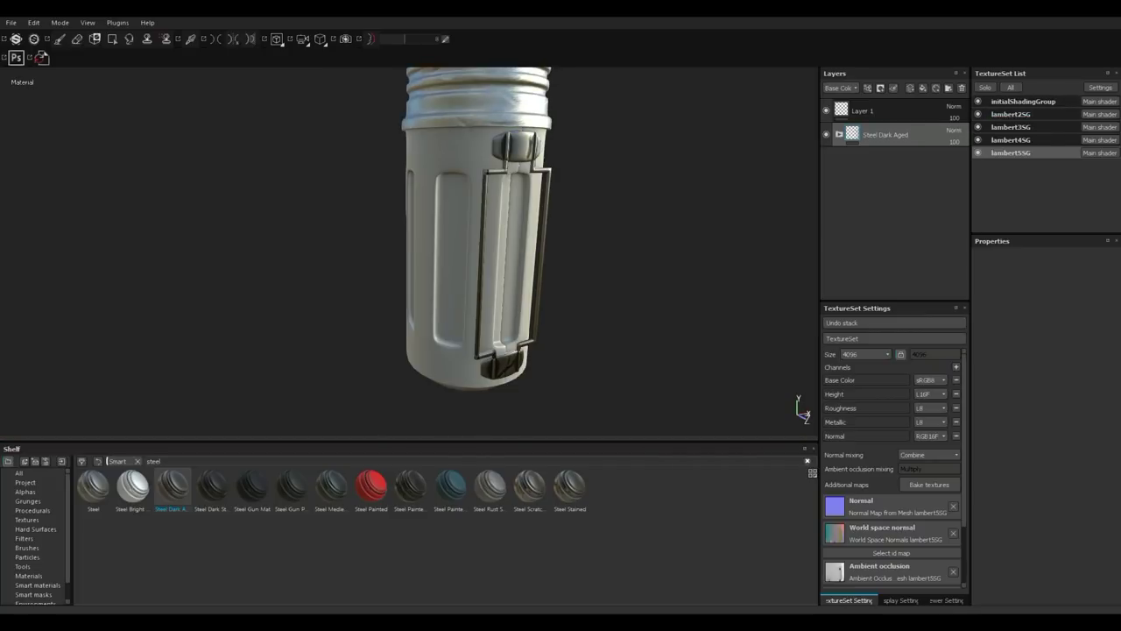
double_click(154, 461)
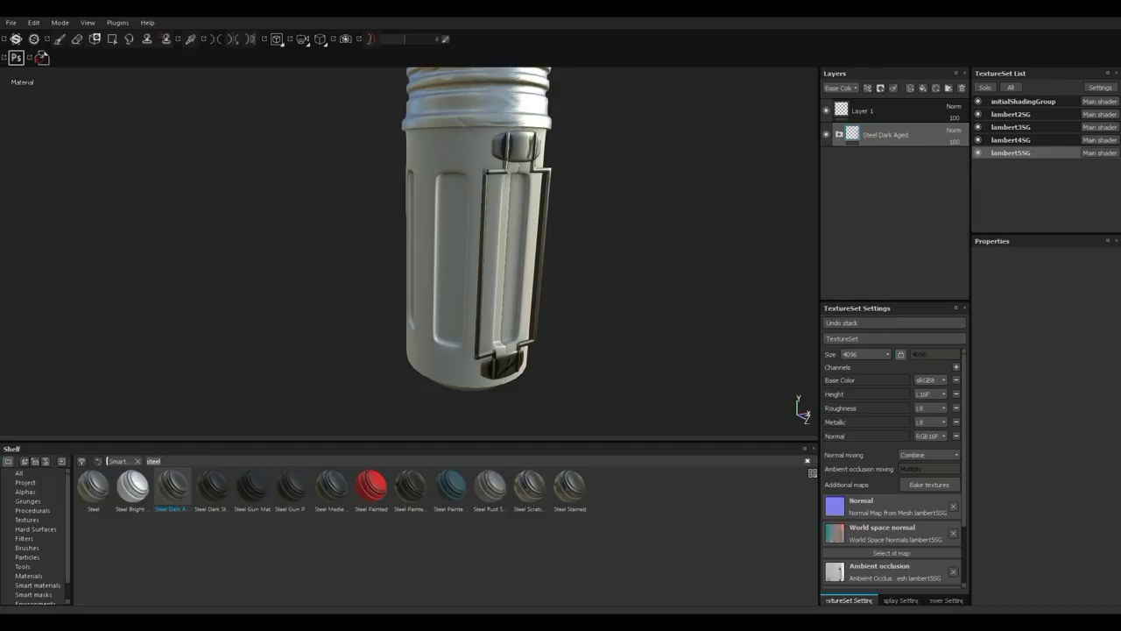
type("painted")
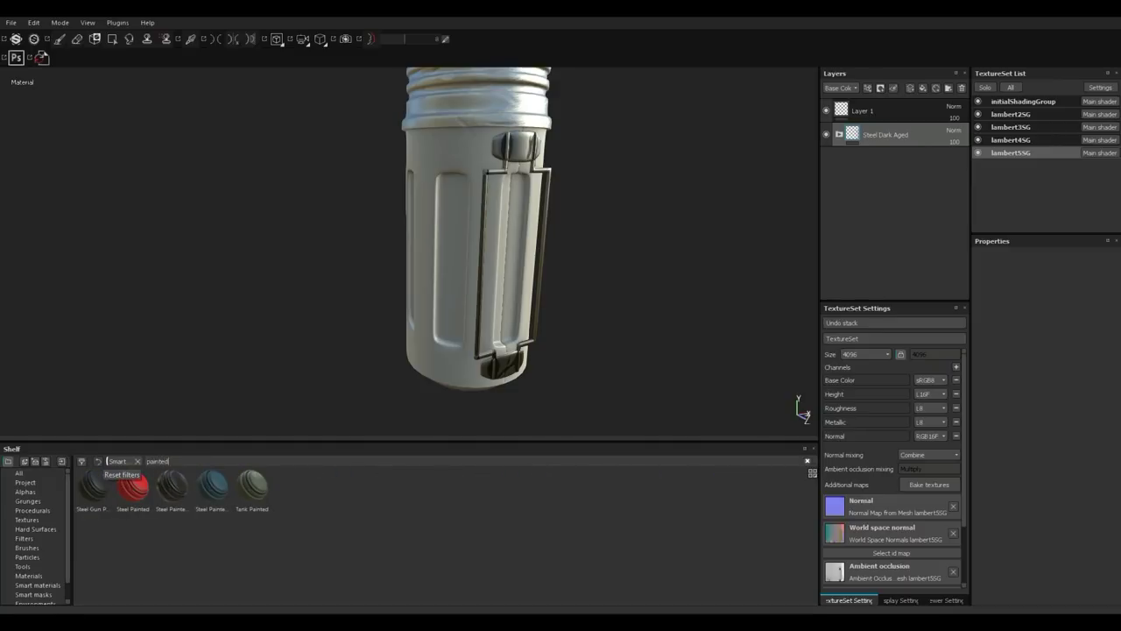
left_click(134, 486)
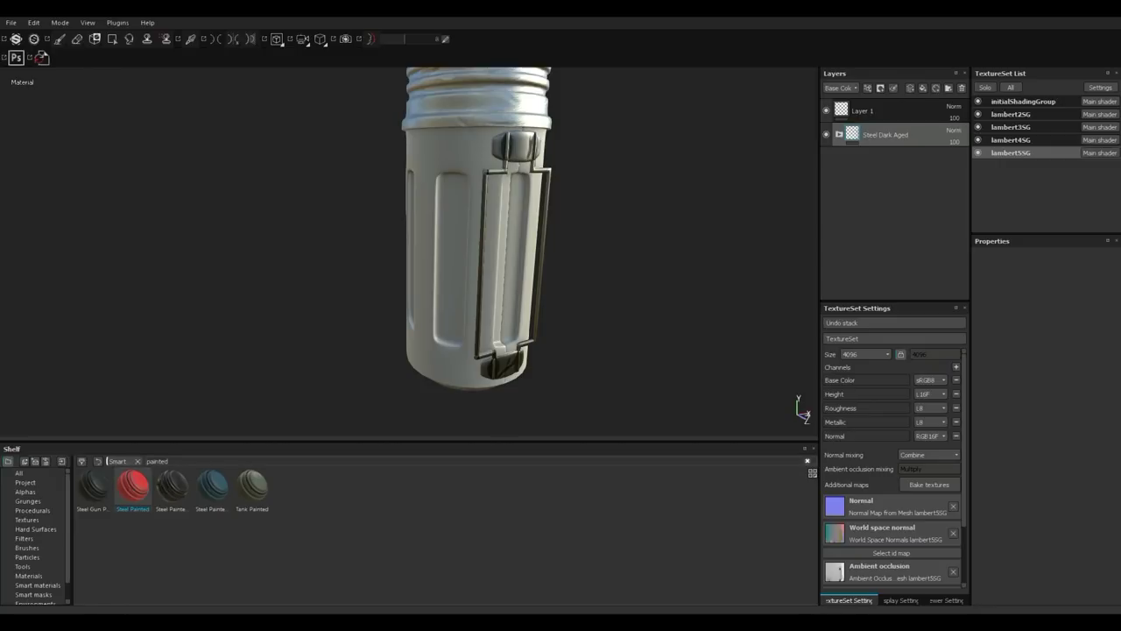
left_click(978, 102)
left_click(979, 102)
left_click(1023, 101)
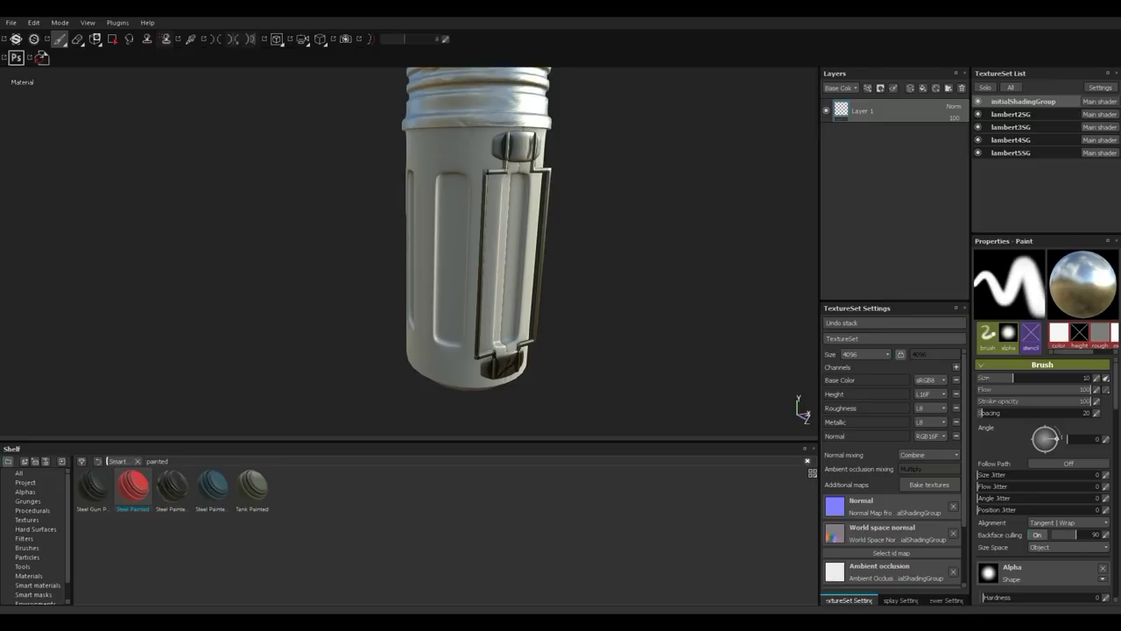
left_click_drag(133, 486, 885, 140)
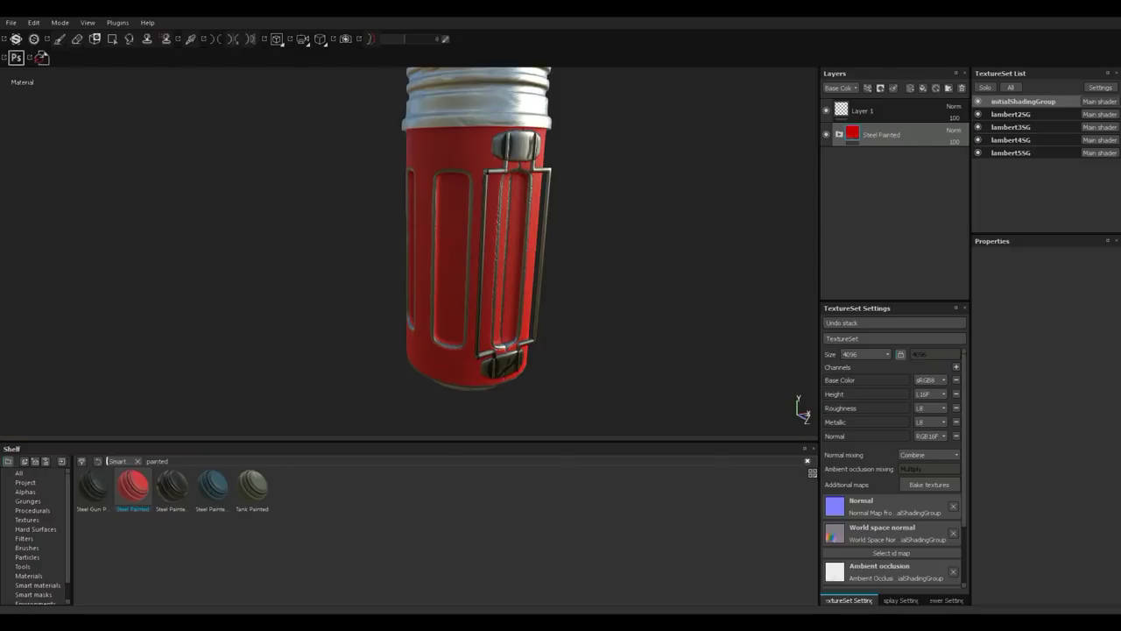
- Set the base color of the Paint layer inside Steel Painted to a muted green, RGB 0.243, 0.391, 0.307
left_click(840, 134)
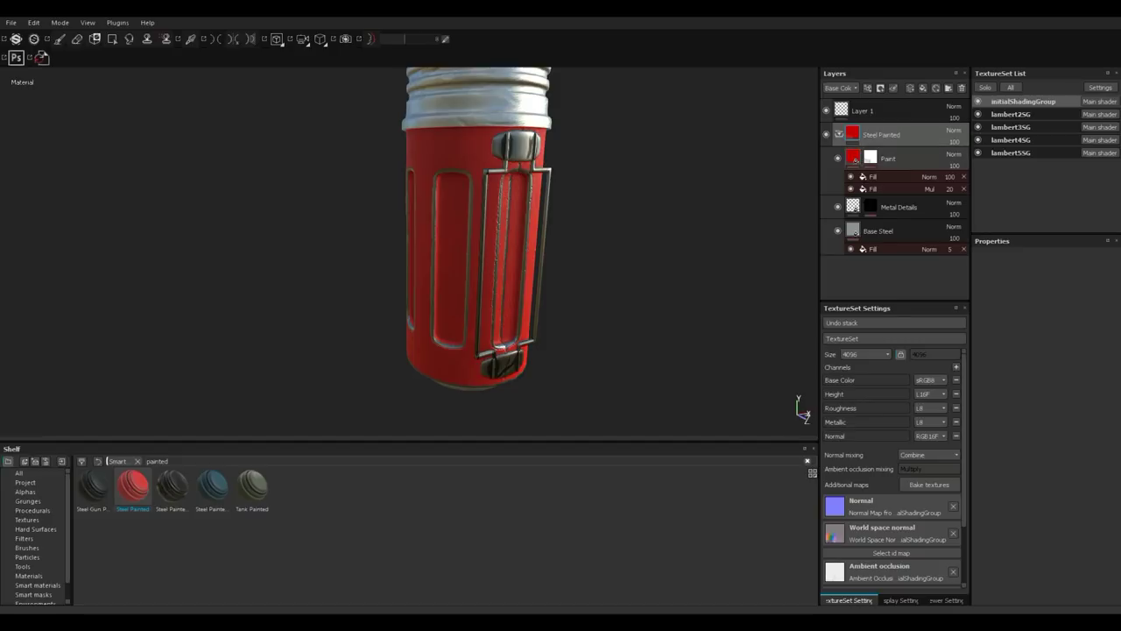
left_click(890, 159)
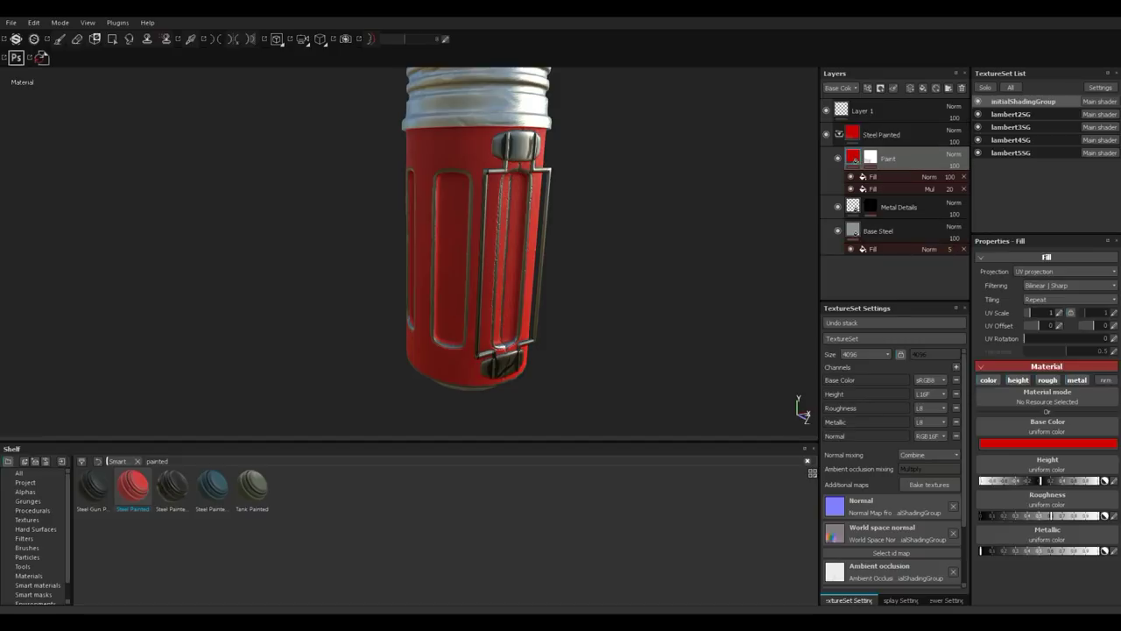
left_click(1020, 444)
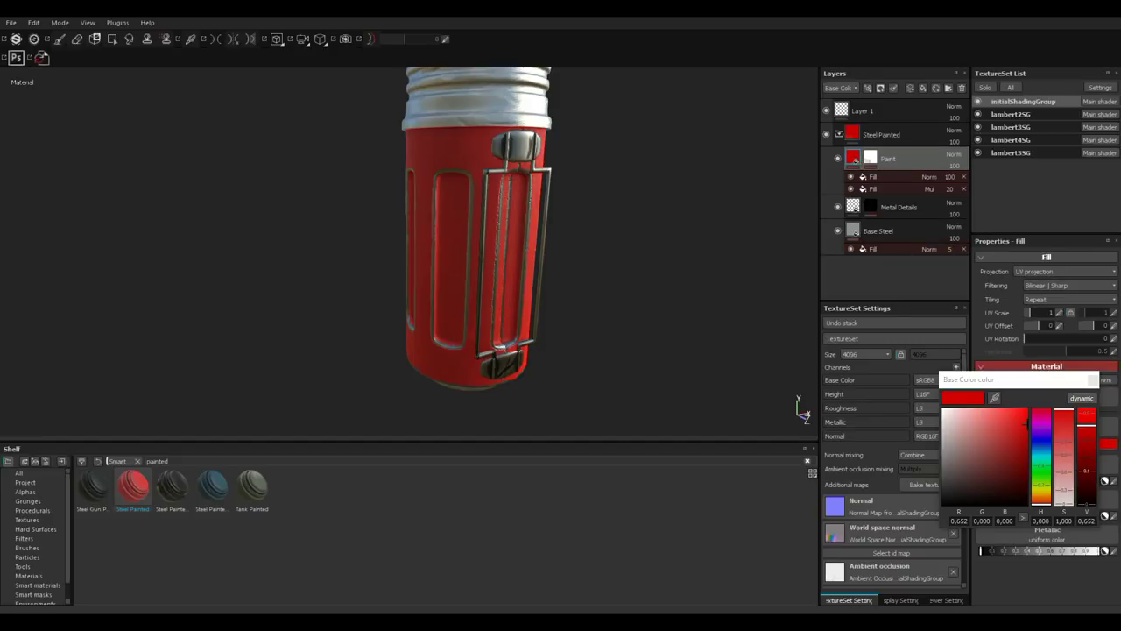
mouse_move(1041, 486)
left_mouse_down()
mouse_move(1041, 467)
mouse_move(979, 460)
mouse_move(991, 428)
mouse_move(958, 441)
left_mouse_up()
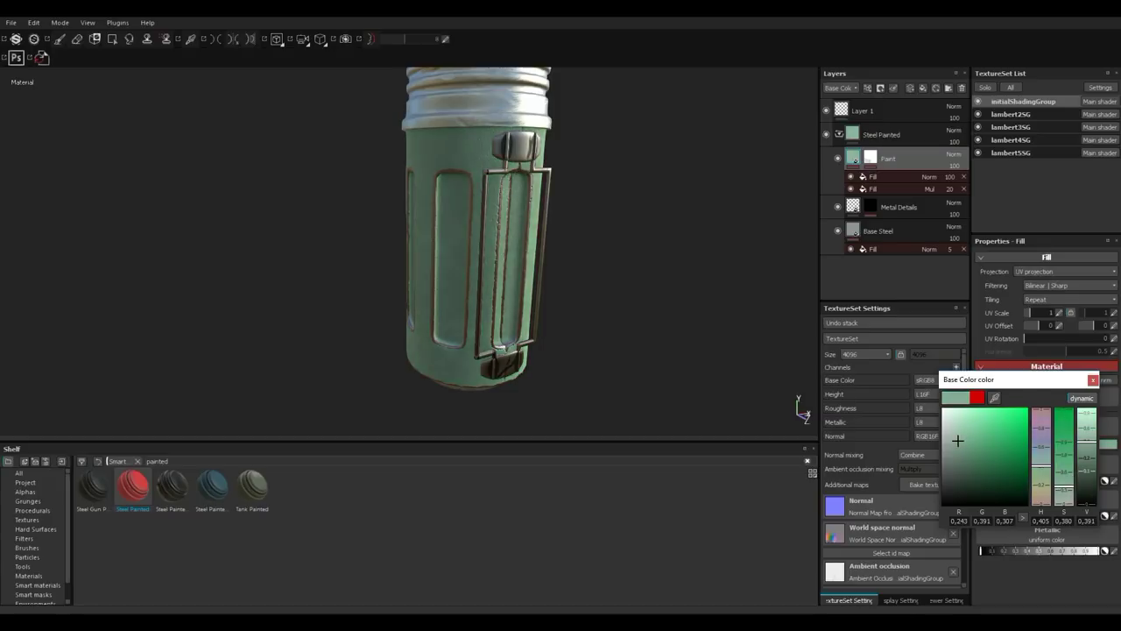
left_click_drag(517, 289, 508, 245, "alt")
scroll(525, 254, "up", 4)
scroll(525, 254, "down", 6)
middle_click_drag(508, 246, 476, 265, "alt")
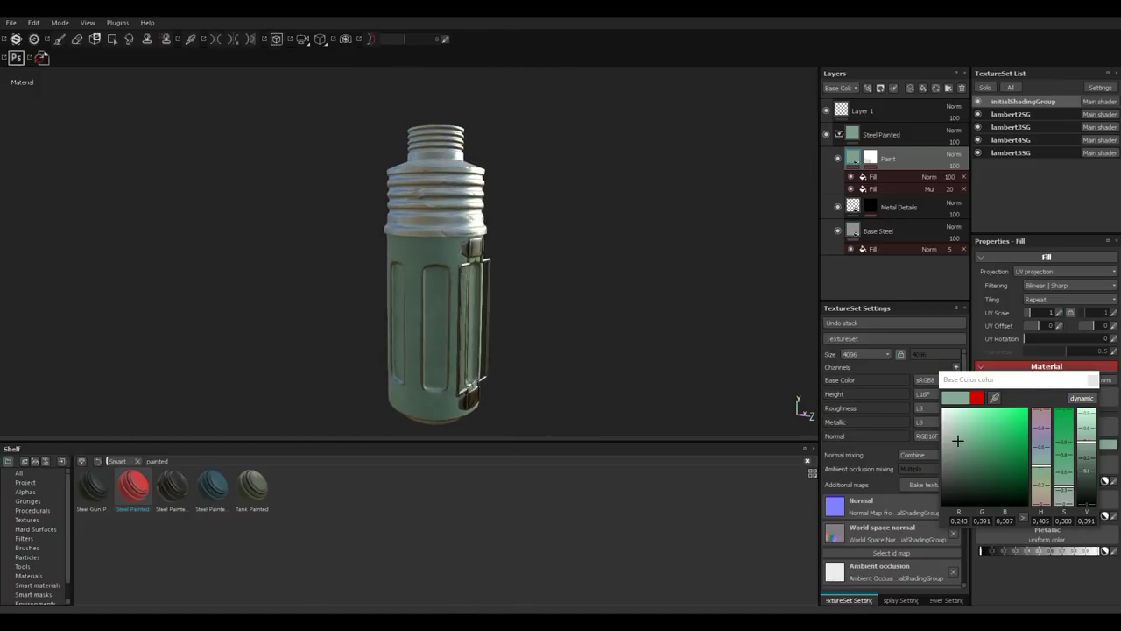
left_click_drag(475, 265, 493, 259, "alt")
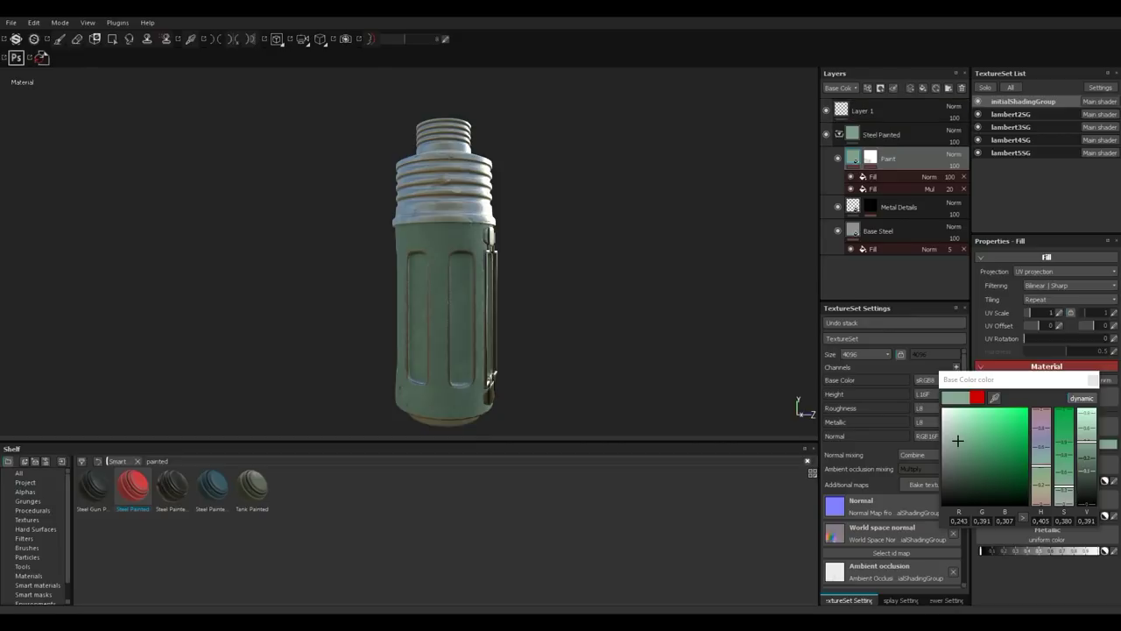
- Add a paint layer above Paint in the Steel Painted group, with a black brush of size 22.57 and flow 22
left_click(910, 88)
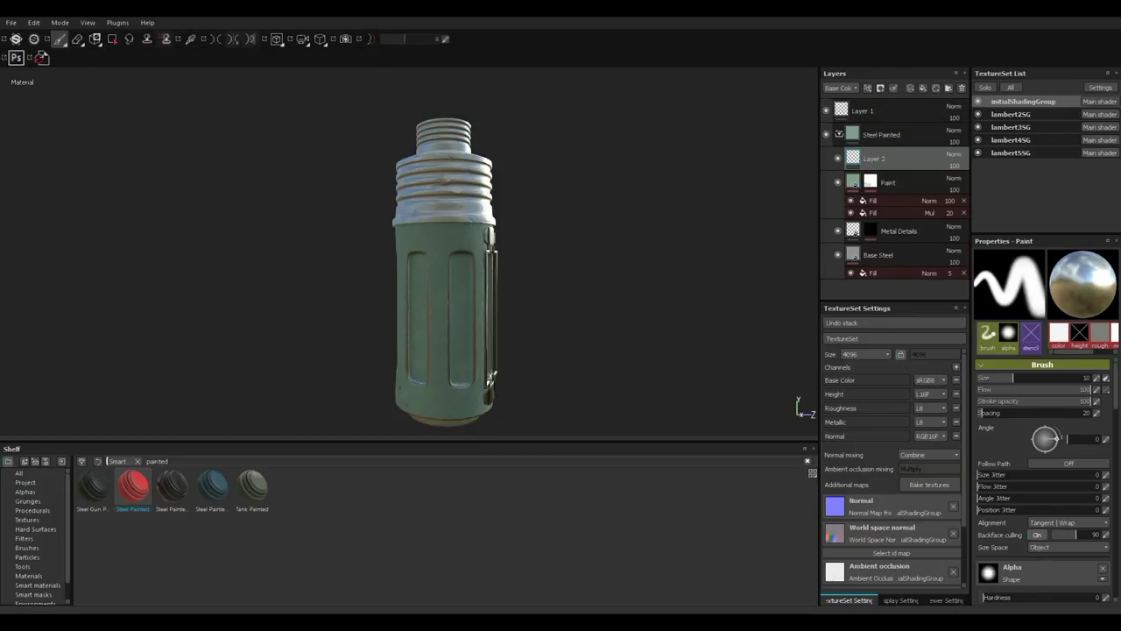
mouse_move(1014, 378)
left_mouse_down()
mouse_move(1073, 389)
mouse_move(1003, 389)
left_mouse_up()
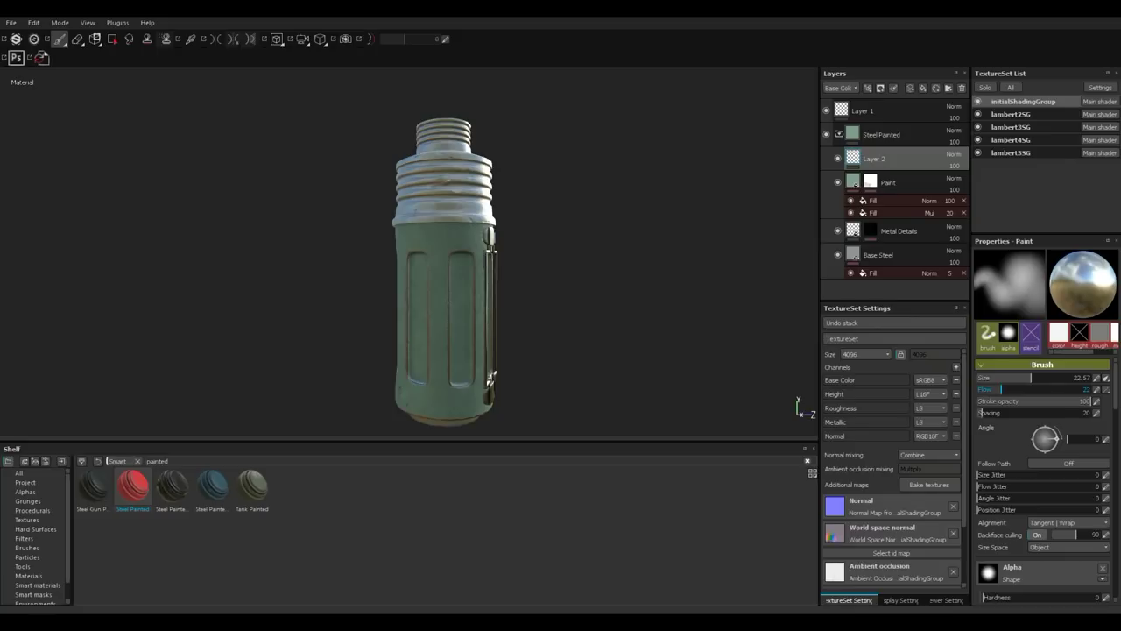
scroll(1003, 389, "down", 6)
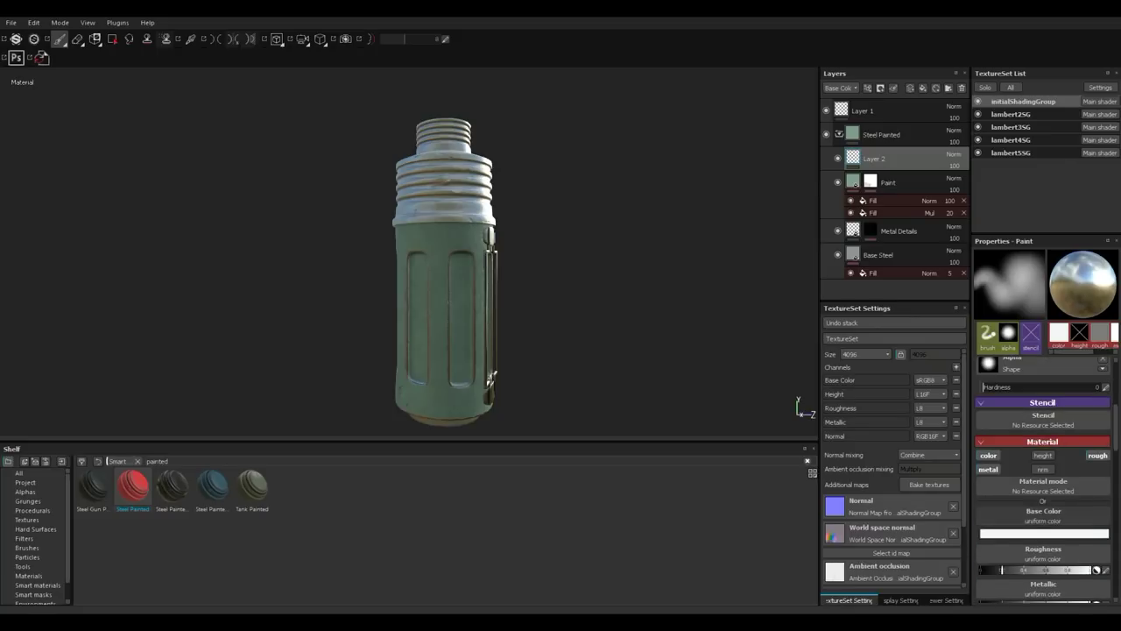
left_click(1043, 533)
left_click_drag(969, 529, 950, 592)
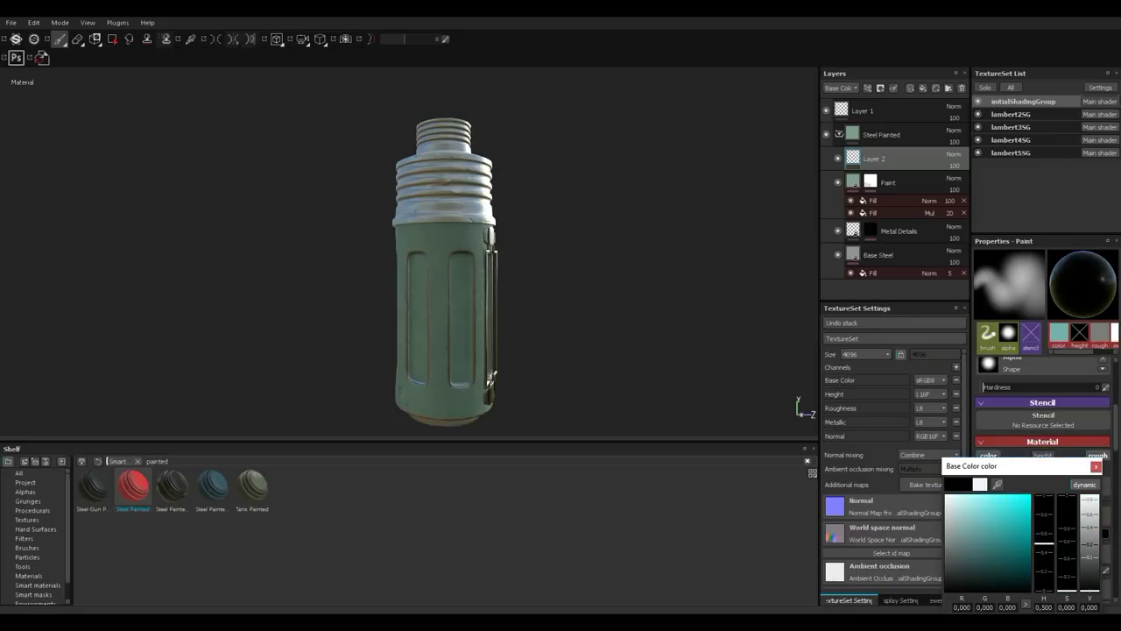
scroll(531, 295, "down", 2)
scroll(549, 298, "up", 5)
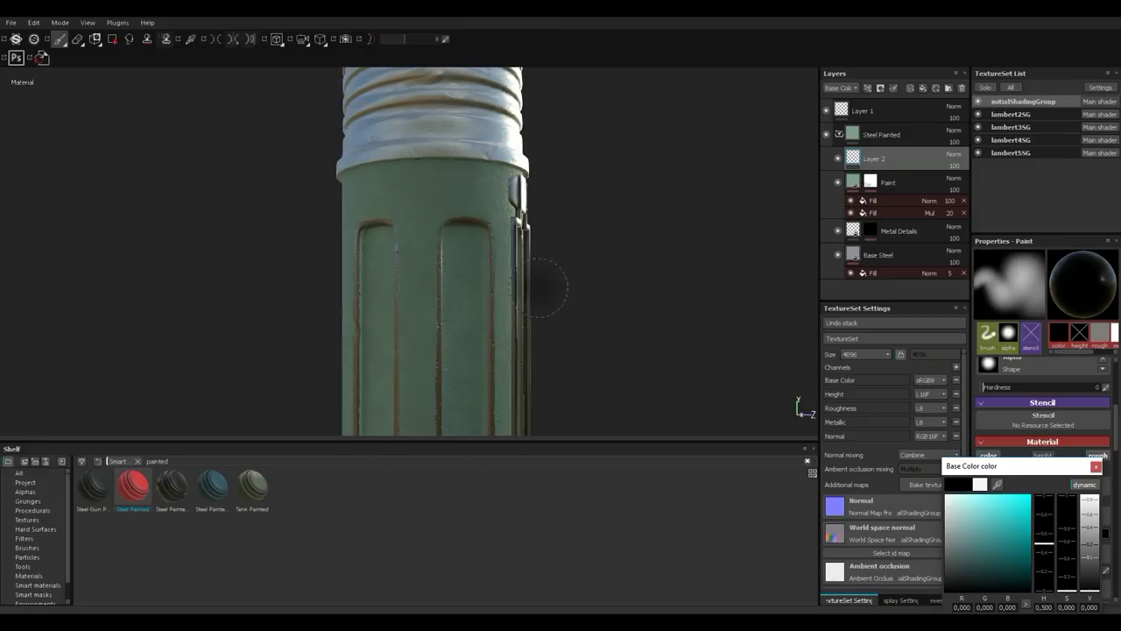
- Paint soft black shading around the body's upper edge, just below the aluminium cap
left_click_drag(438, 186, 307, 190)
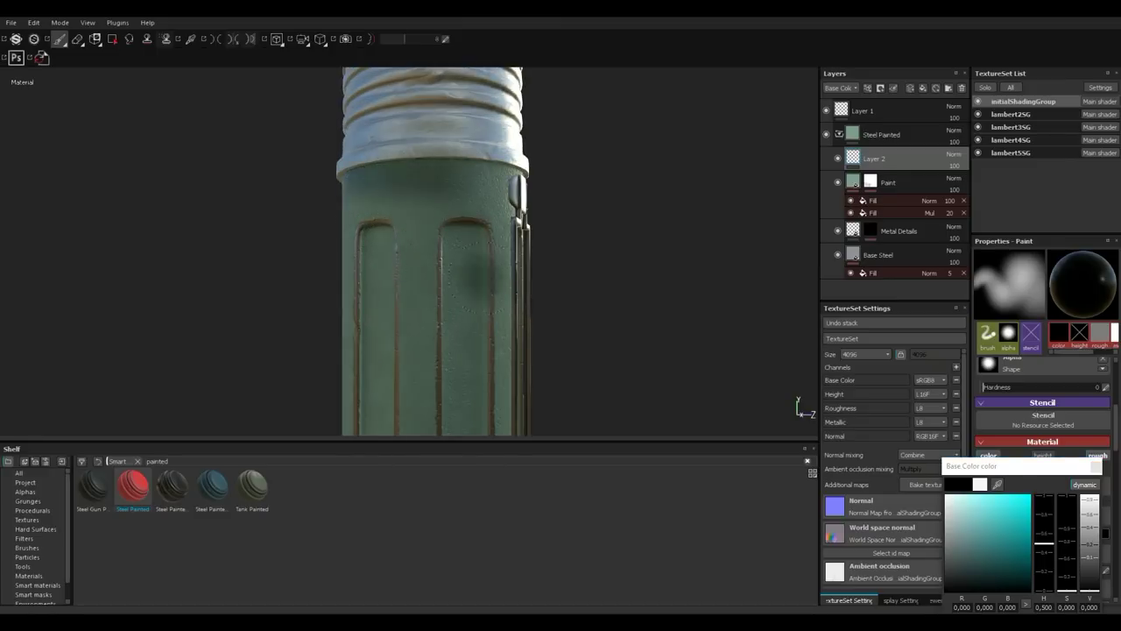
left_click_drag(220, 244, 460, 236, "alt")
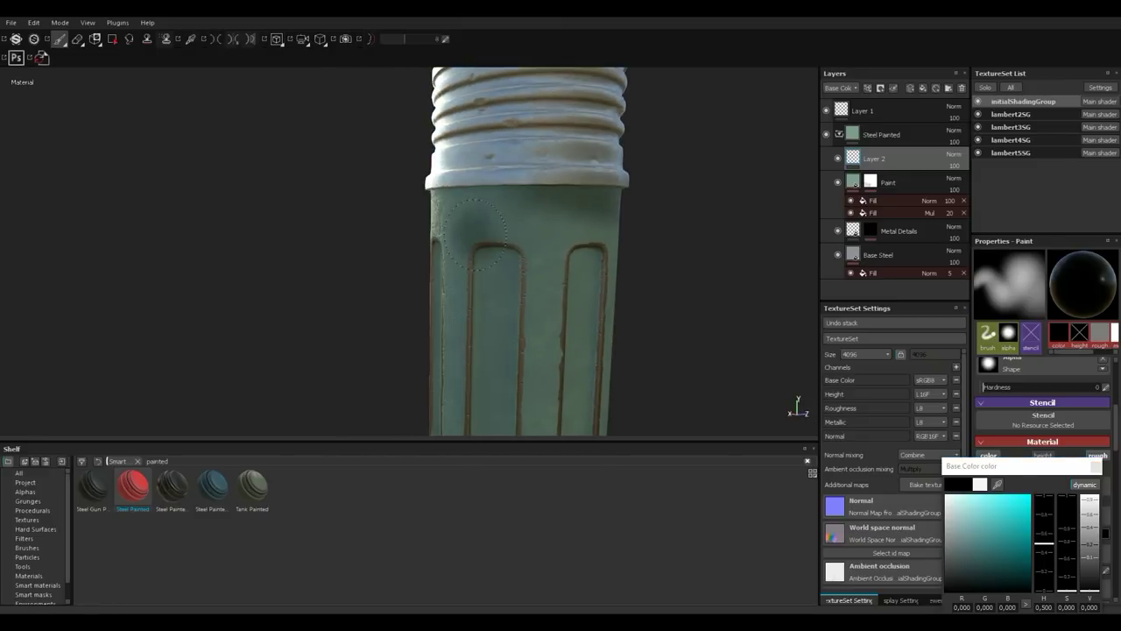
left_click_drag(250, 284, 530, 238, "alt")
left_click_drag(292, 291, 608, 273, "alt")
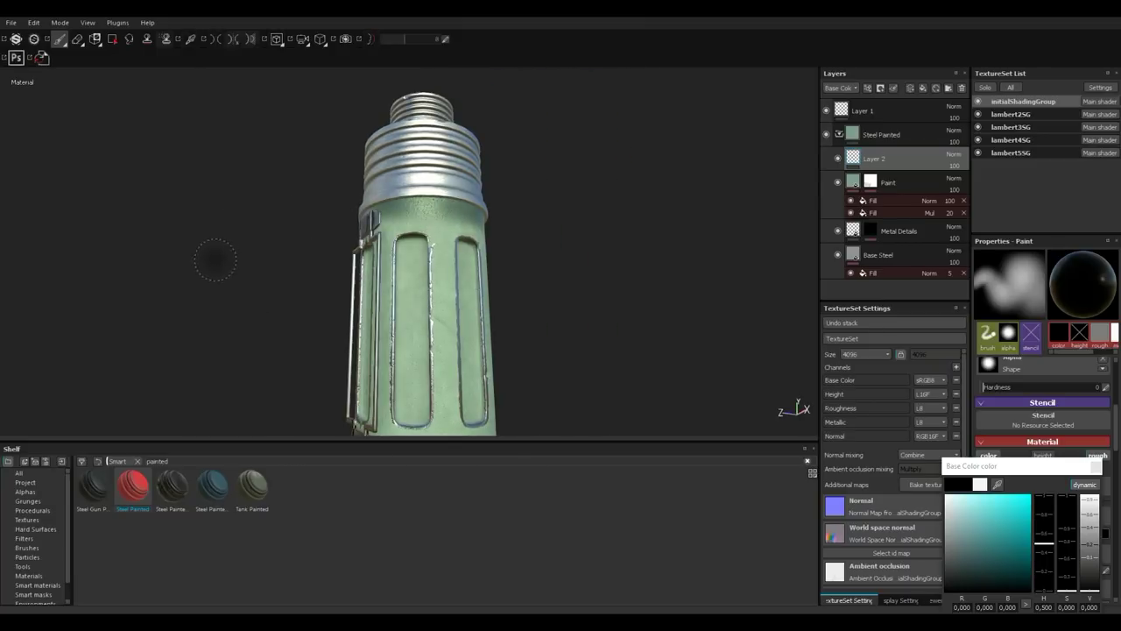
scroll(140, 298, "up", 3)
left_click_drag(175, 298, 413, 297, "alt")
right_click_drag(394, 195, 130, 237, "shift")
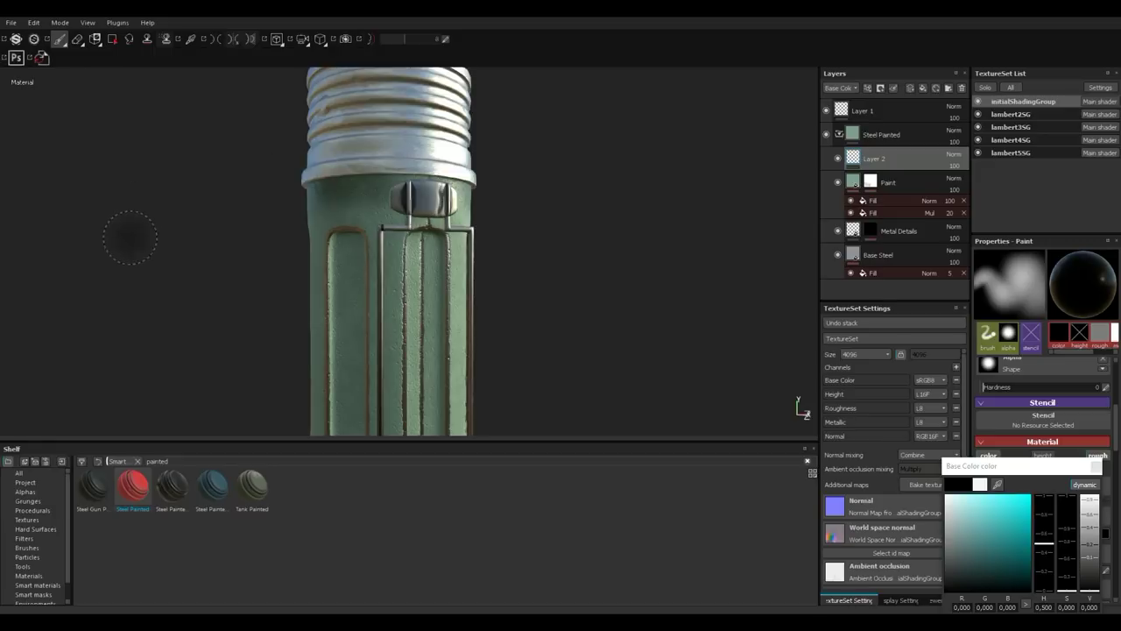
- Lower the brush flow to 14 and paint soft black shading around the green body's lower edge, just above the base rim
mouse_move(205, 275)
left_mouse_down("alt")
mouse_move(412, 245)
mouse_move(591, 358)
left_mouse_up("alt")
middle_click_drag(590, 358, 570, 258, "alt")
left_click_drag(571, 258, 594, 278, "alt")
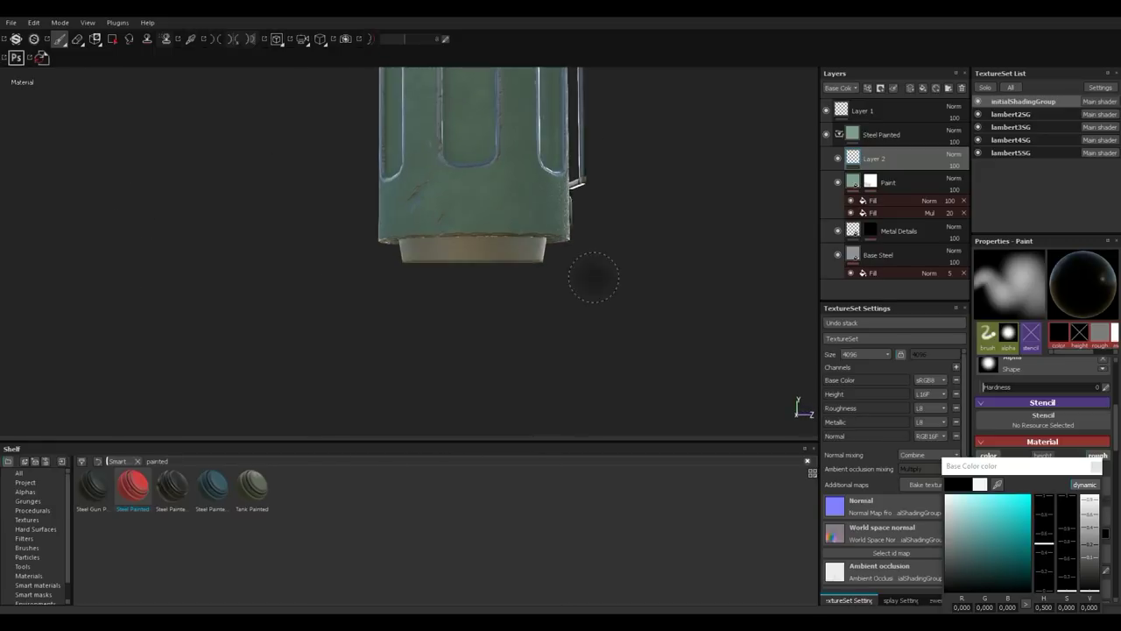
scroll(1034, 403, "up", 5)
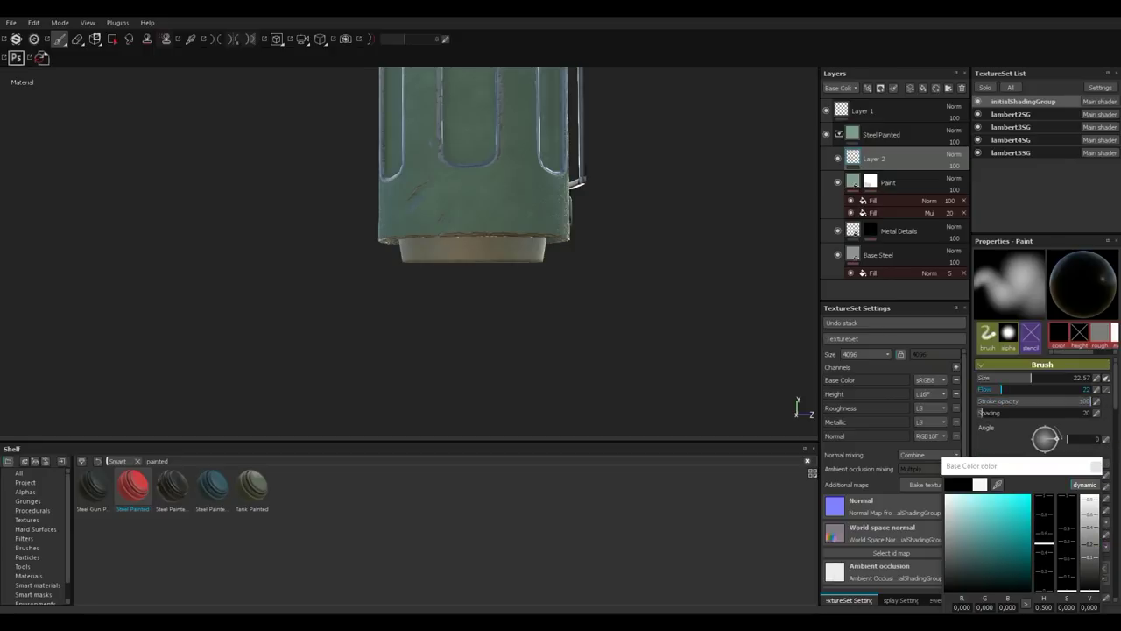
left_click_drag(1000, 389, 992, 389)
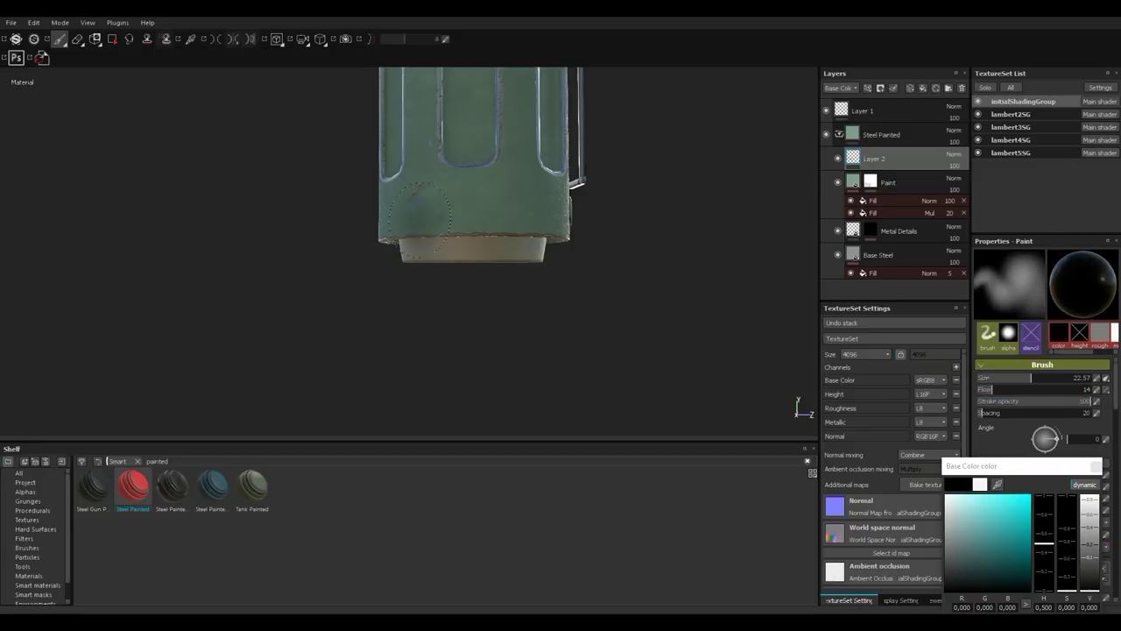
left_click_drag(220, 257, 488, 297, "alt")
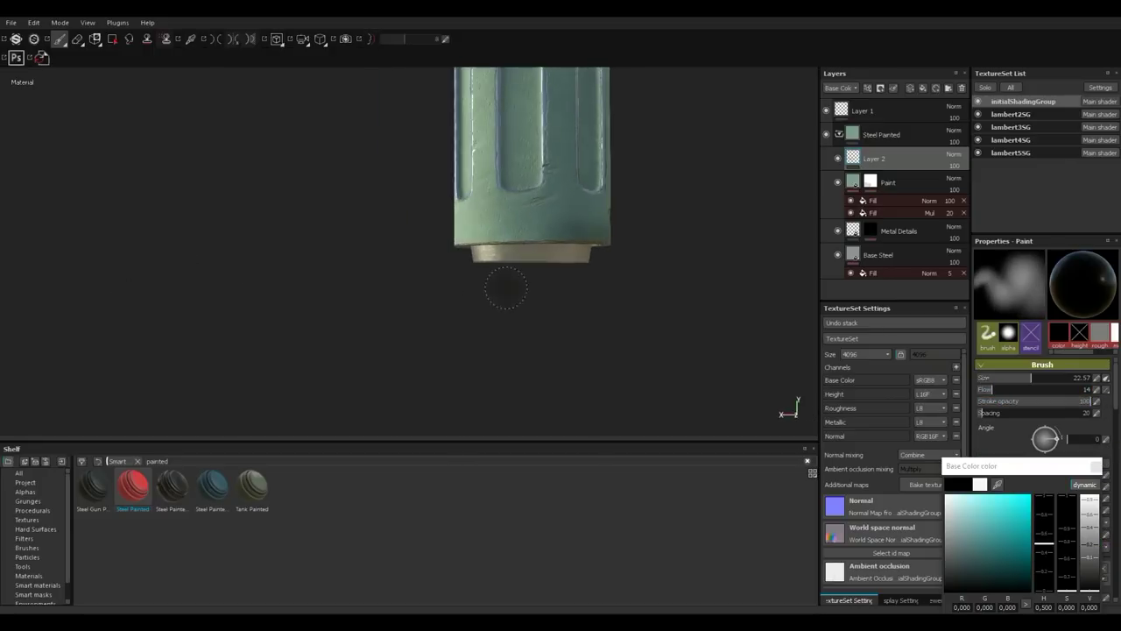
left_click_drag(543, 234, 455, 238)
left_click_drag(197, 285, 460, 294, "alt")
left_click_drag(481, 239, 461, 233)
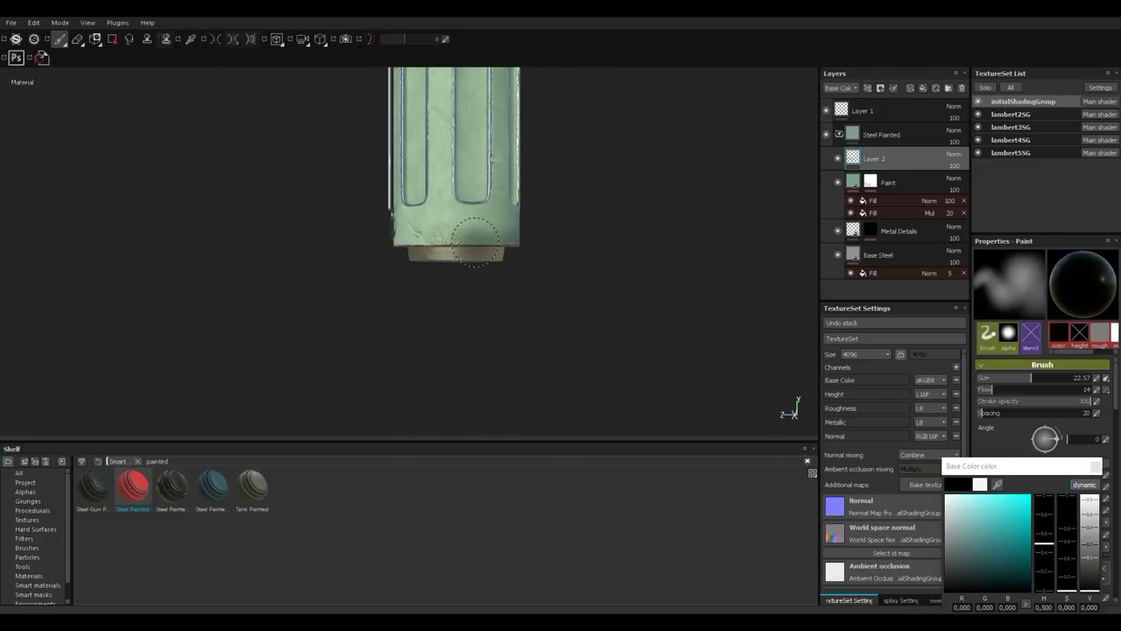
left_click_drag(149, 305, 302, 305, "alt")
mouse_move(420, 237)
left_mouse_down()
mouse_move(412, 231)
mouse_move(434, 235)
left_mouse_up()
left_click_drag(516, 239, 539, 302, "alt")
- Paint soft black shading around the lower ends of the recessed panels on the green body
middle_click_drag(403, 182, 413, 307, "alt")
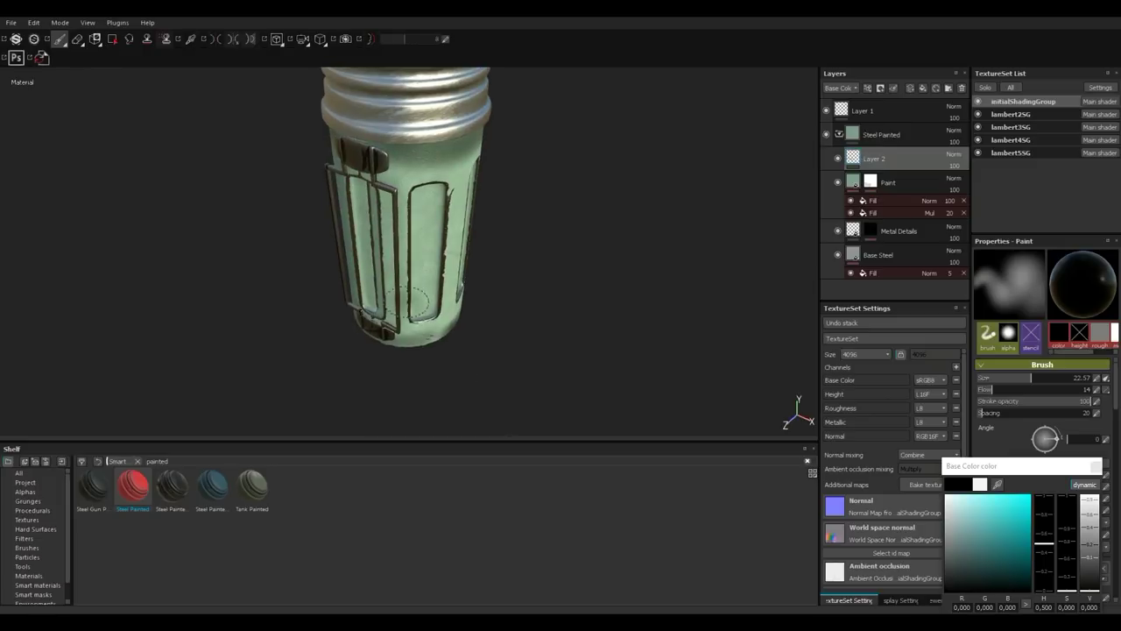
mouse_move(423, 310)
left_mouse_down()
mouse_move(429, 279)
mouse_move(412, 269)
left_mouse_up()
left_click_drag(473, 307, 476, 305)
left_click_drag(544, 328, 477, 337, "alt")
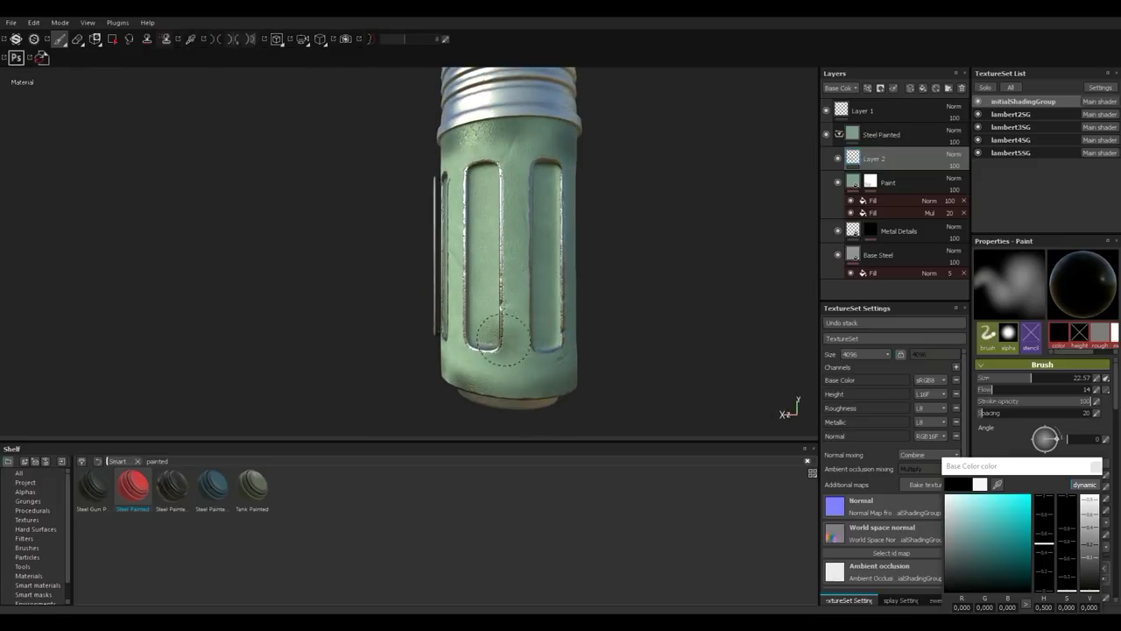
key("alt+q")
left_click_drag(552, 310, 548, 310)
left_click_drag(548, 310, 491, 315, "alt")
right_click_drag(490, 315, 544, 342, "alt")
mouse_move(579, 360)
left_mouse_down("alt")
mouse_move(551, 382)
mouse_move(522, 377)
left_mouse_up("alt")
left_click_drag(612, 375, 587, 378)
- Paint soft black shading over the upper ends of the recessed panels, beneath the aluminium cap
middle_click_drag(587, 378, 403, 256, "alt")
left_click_drag(398, 256, 290, 264, "alt")
middle_click_drag(450, 254, 538, 430, "alt")
left_click_drag(438, 345, 431, 348)
left_click_drag(341, 348, 348, 351)
left_click_drag(237, 356, 474, 327, "alt")
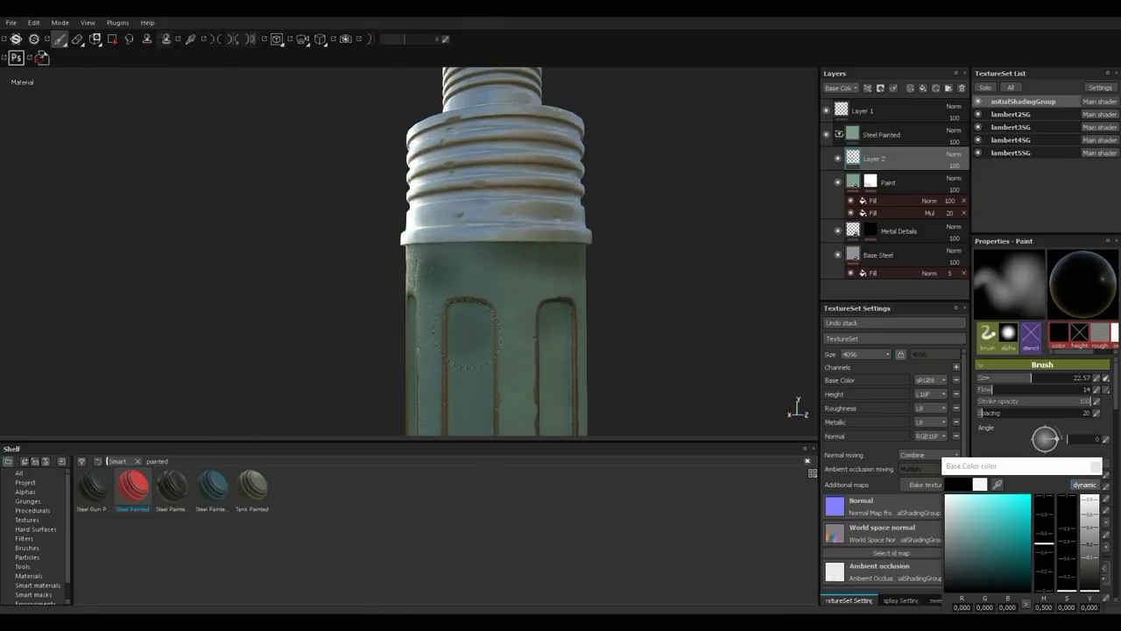
left_click_drag(158, 318, 548, 277, "alt")
left_click_drag(493, 333, 506, 320)
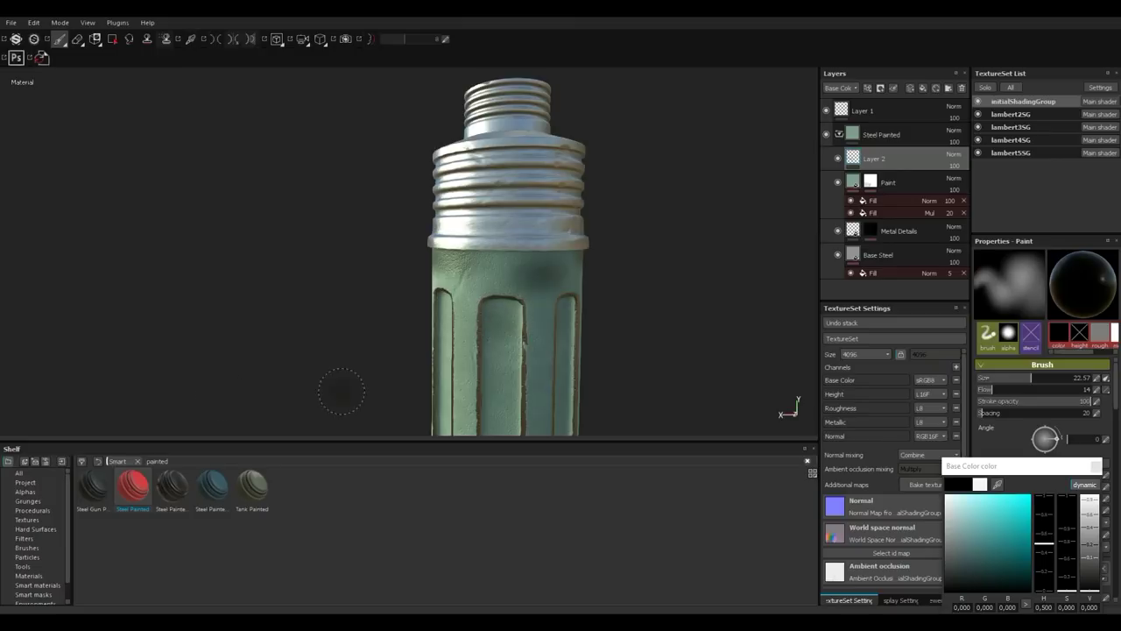
- Browse the Grunges shelf, enlarge the brush to size 59.03 and brush broad, faint black shading across the green body
left_click(29, 501)
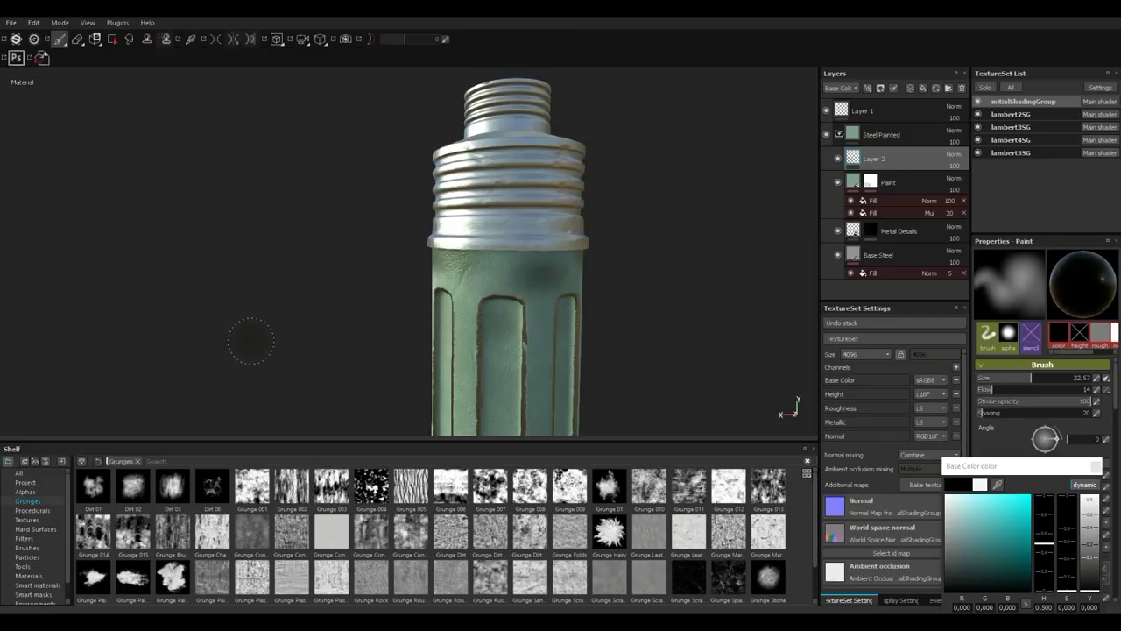
scroll(254, 340, "up", 3)
scroll(265, 338, "down", 6)
middle_click_drag(285, 325, 292, 300, "alt")
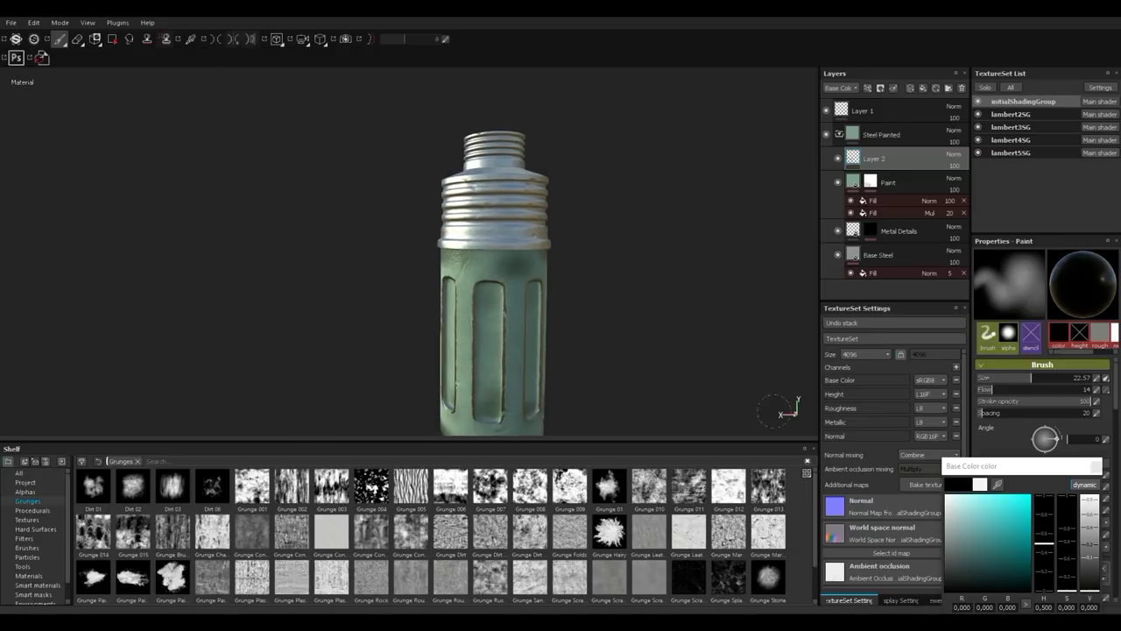
left_click_drag(1032, 377, 1064, 378)
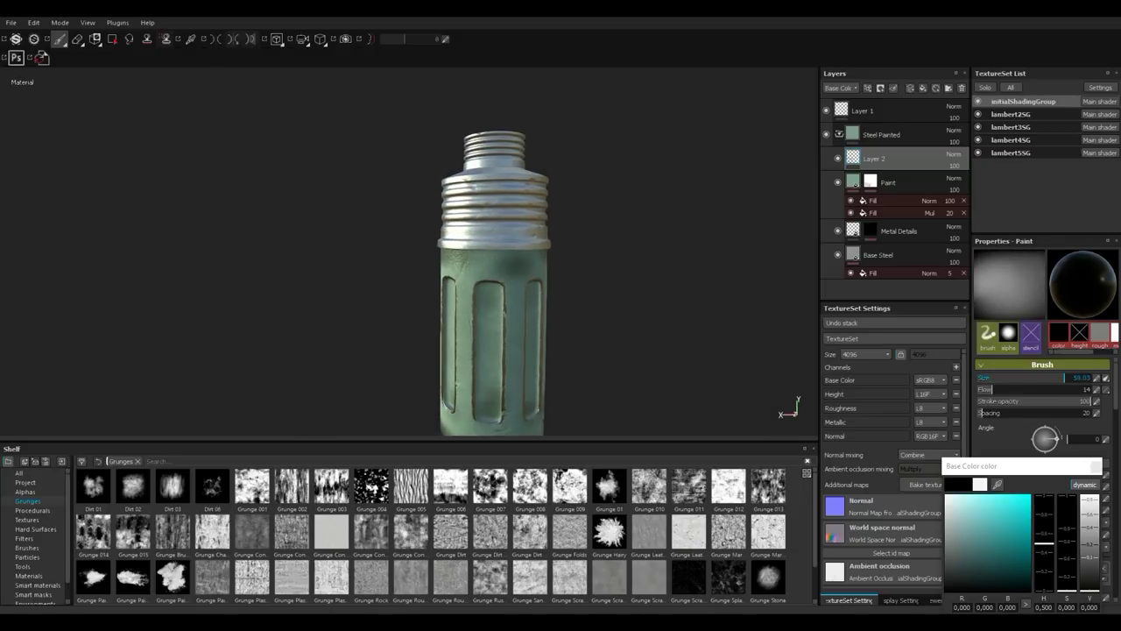
left_click_drag(585, 334, 342, 386)
mouse_move(230, 413)
left_mouse_down("alt")
mouse_move(550, 371)
mouse_move(429, 325)
mouse_move(250, 358)
mouse_move(594, 394)
left_mouse_up("alt")
left_click_drag(333, 375, 505, 330, "alt")
middle_click_drag(506, 330, 554, 188, "alt")
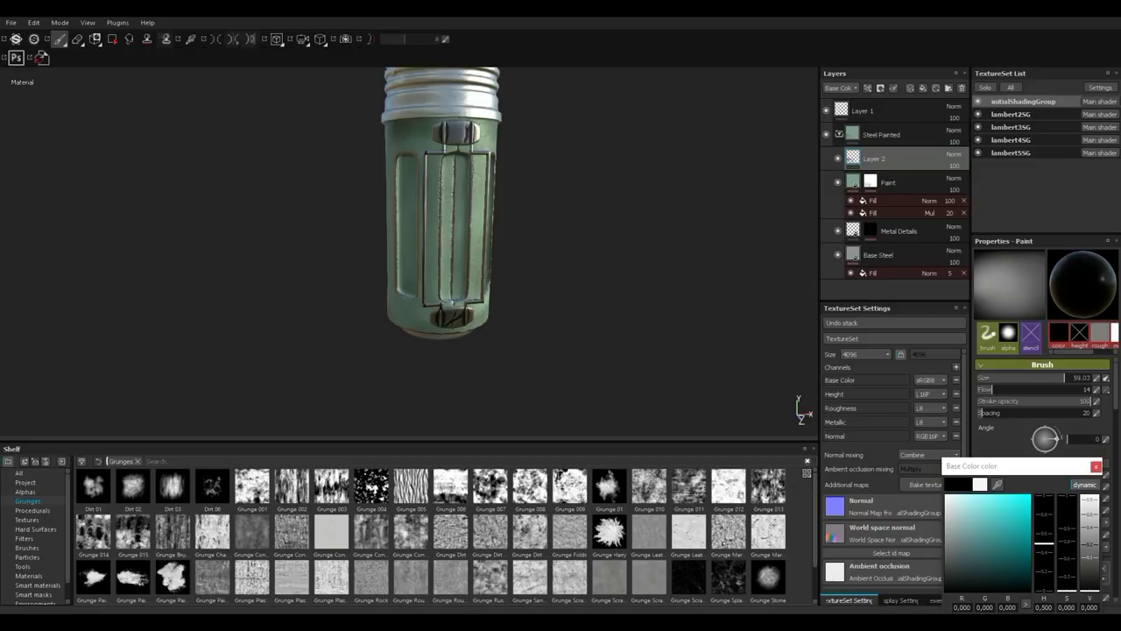
- Add a new paint layer above Layer 2 and set its brush base color to dark red, RGB 0.029, 0.001, 0.001
left_click(1096, 467)
scroll(1043, 481, "down", 6)
scroll(1043, 482, "up", 4)
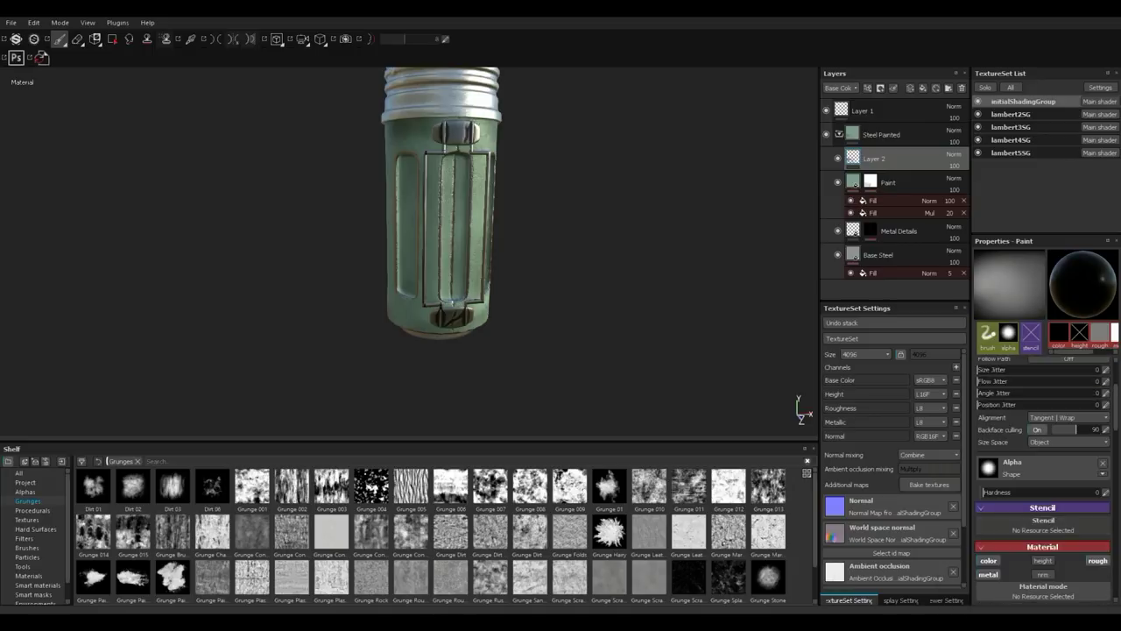
scroll(1042, 438, "up", 3)
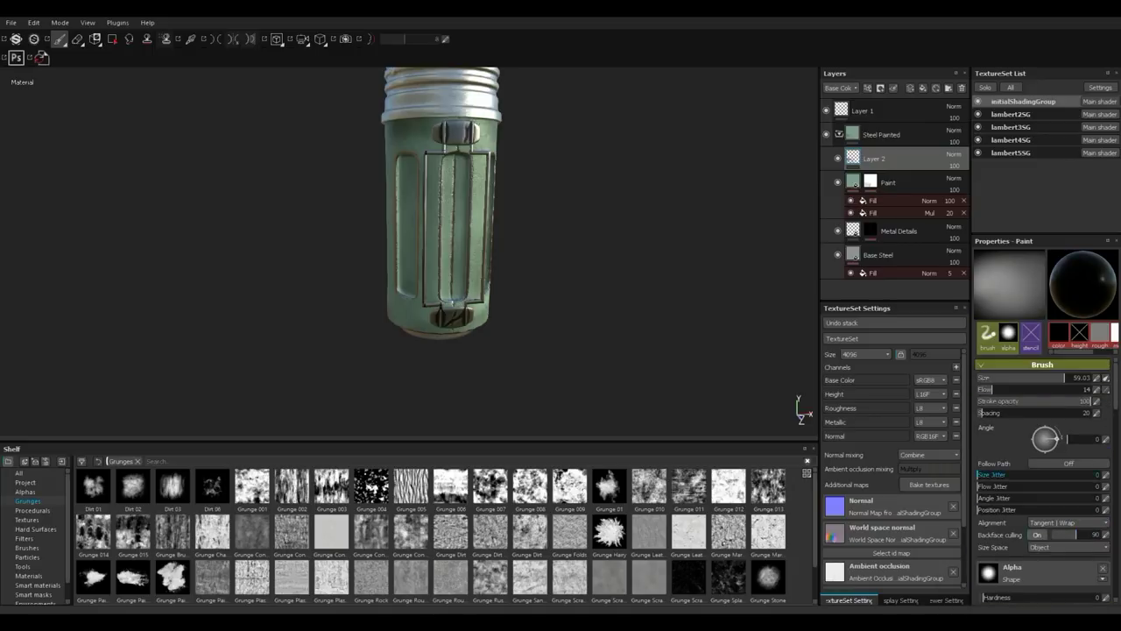
scroll(1042, 439, "down", 3)
scroll(1043, 455, "up", 2)
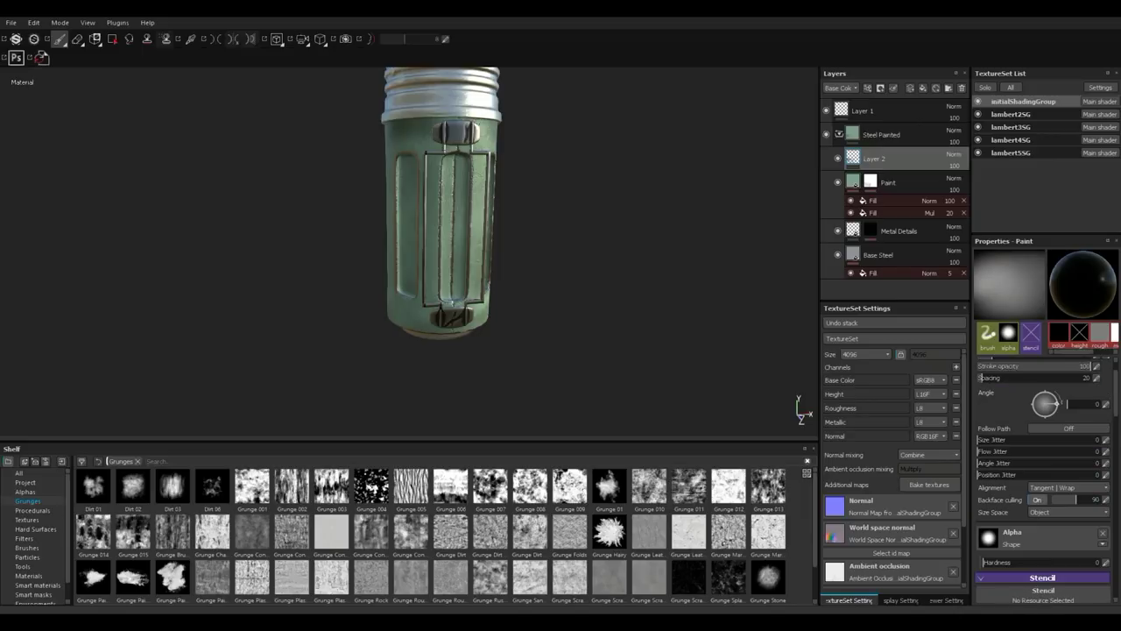
middle_click_drag(662, 260, 683, 331, "alt")
left_click(910, 89)
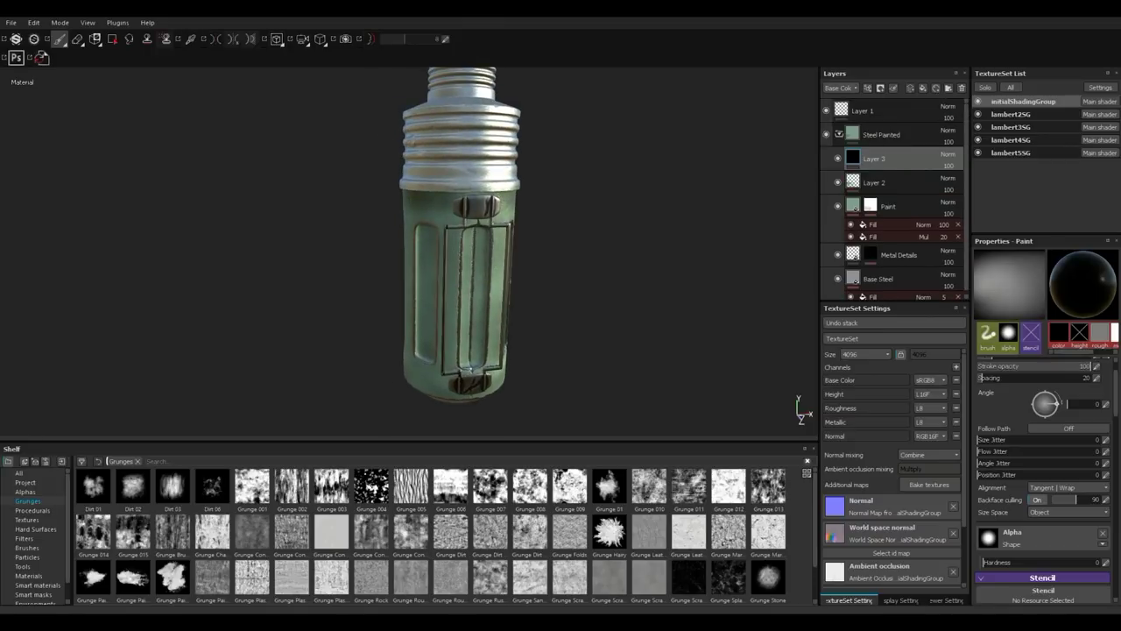
scroll(1065, 487, "down", 3)
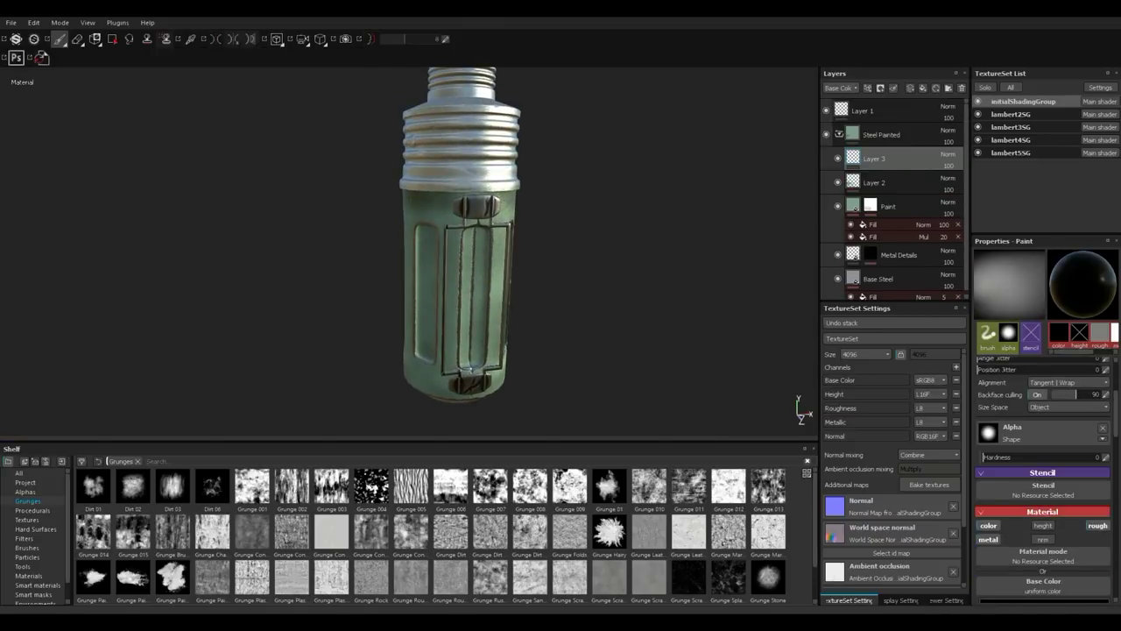
scroll(1043, 455, "down", 5)
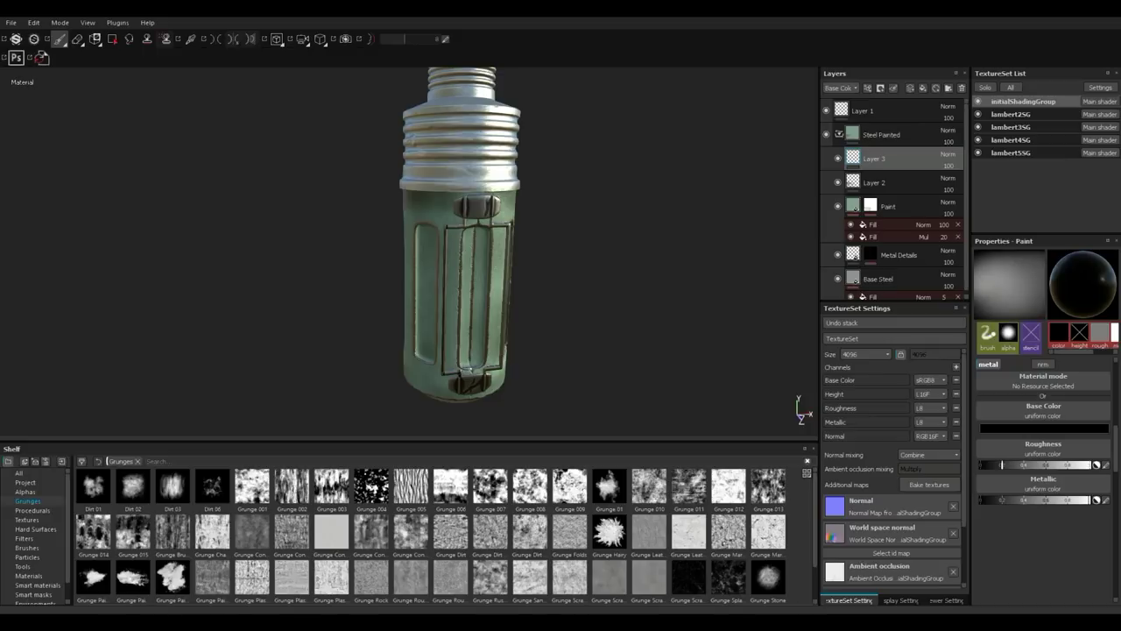
left_click(1025, 428)
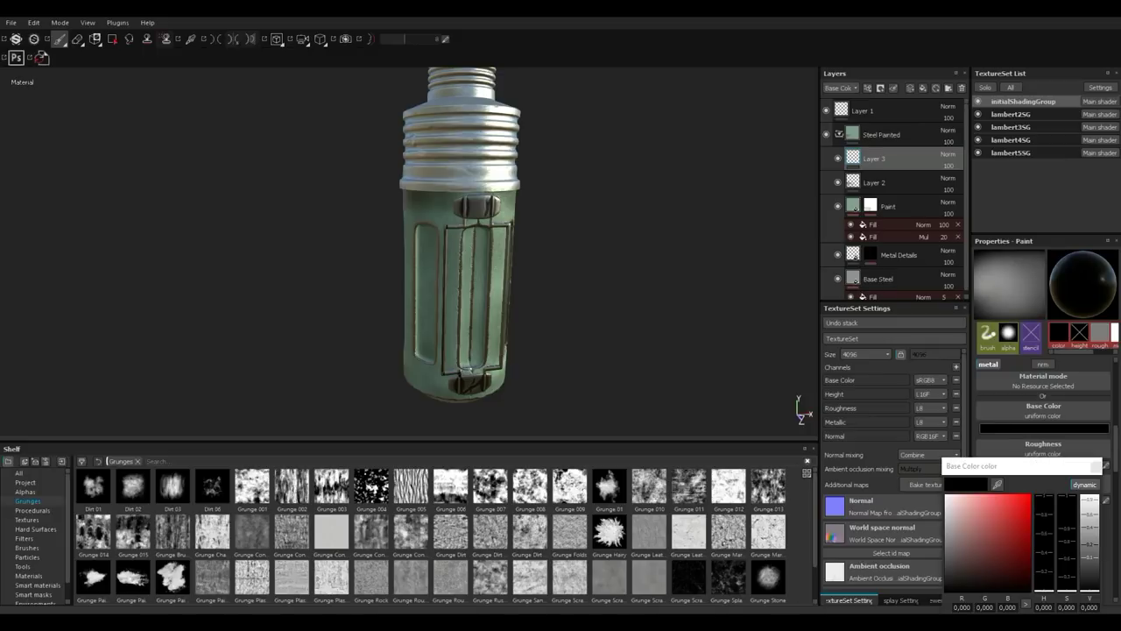
left_click_drag(1008, 531, 1013, 570)
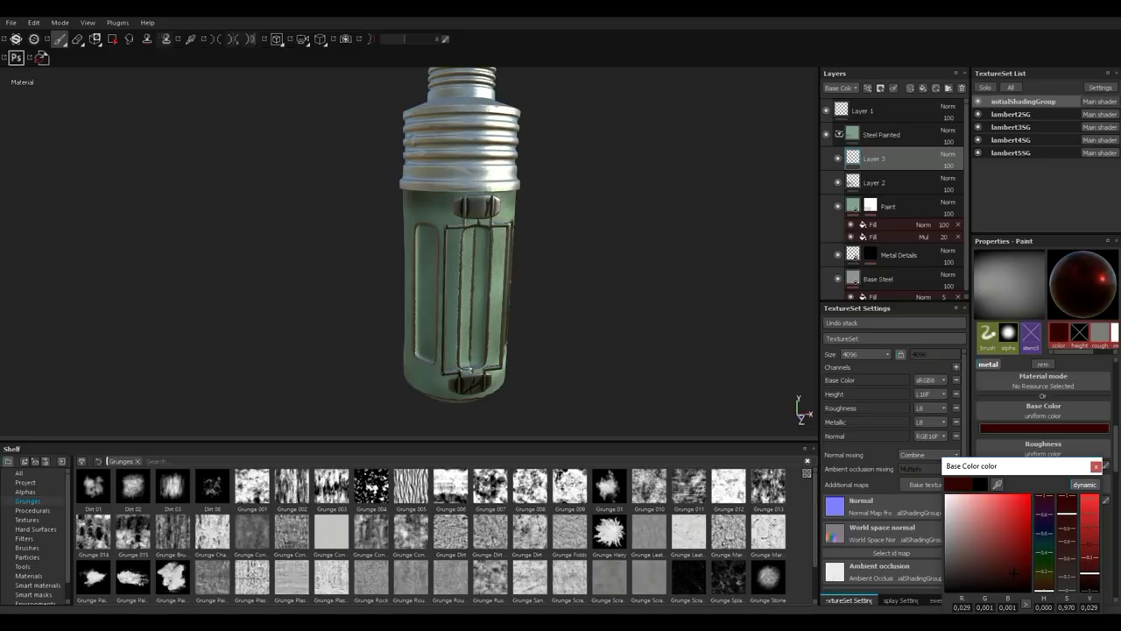
- Switch from painting to the Iray rendering mode to render the whole canister
left_click_drag(588, 383, 658, 368, "alt")
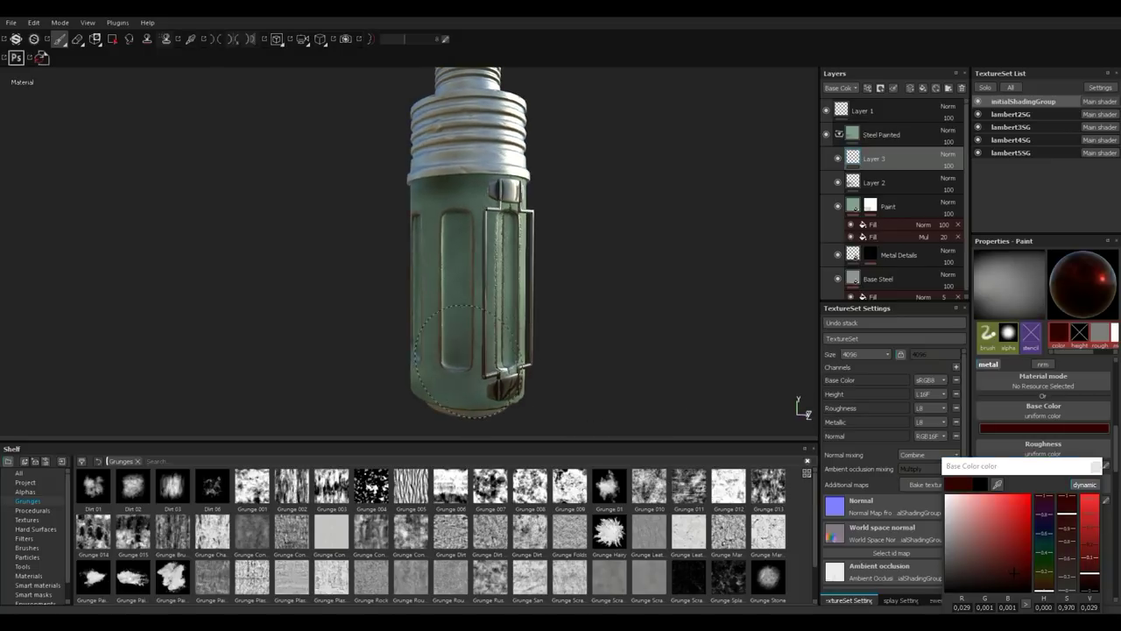
left_click_drag(427, 381, 478, 337, "alt")
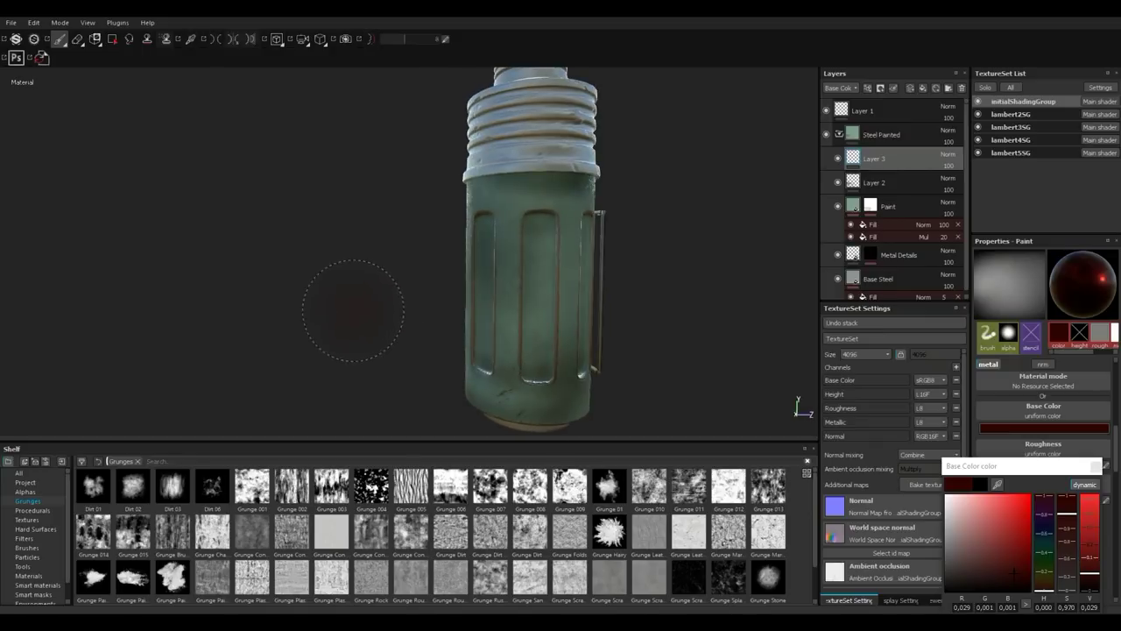
middle_click_drag(359, 318, 224, 346, "alt")
right_click_drag(659, 348, 620, 348, "alt")
middle_click_drag(567, 301, 578, 303, "alt")
left_click_drag(578, 304, 417, 328, "alt")
mouse_move(483, 353)
middle_mouse_down("alt")
mouse_move(541, 343)
mouse_move(502, 352)
middle_mouse_up("alt")
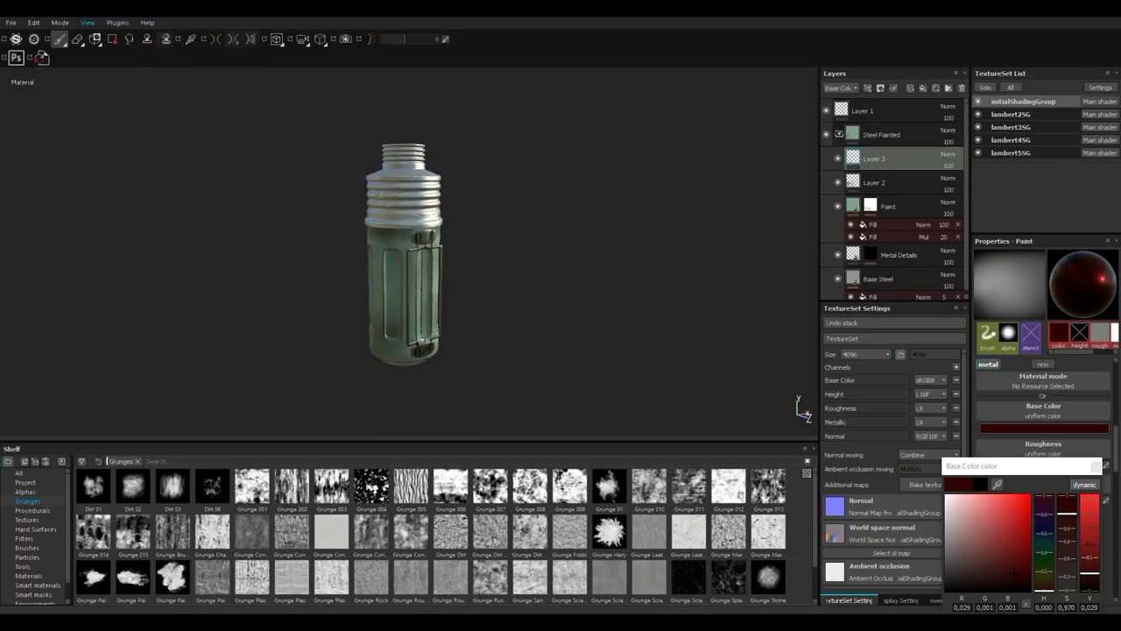
left_click(87, 23)
left_click(117, 23)
left_click(59, 23)
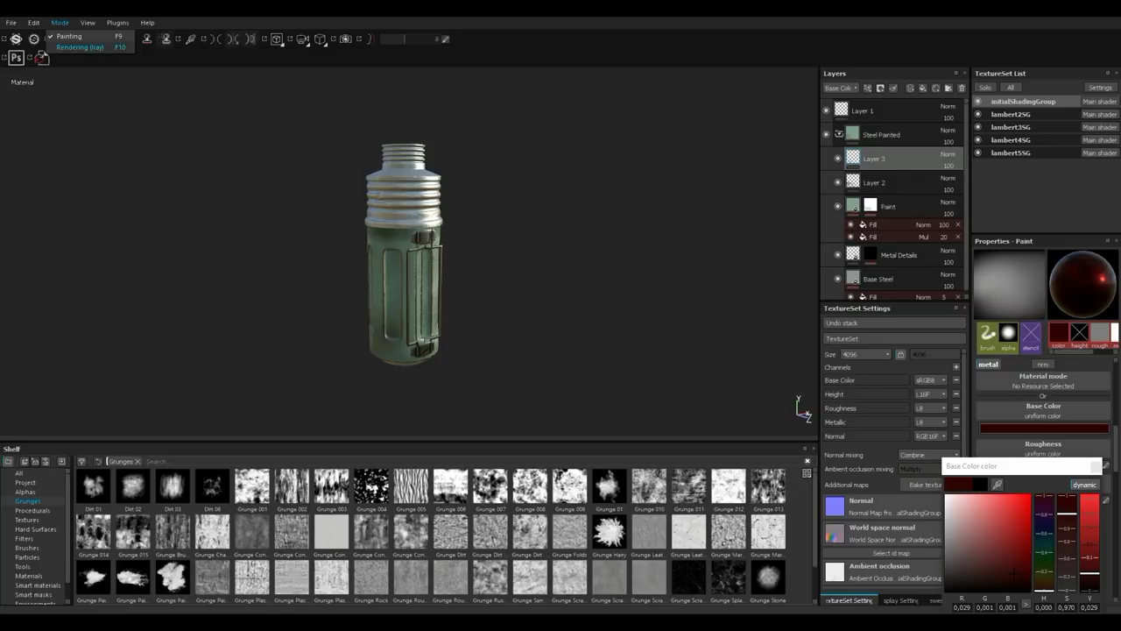
left_click(80, 47)
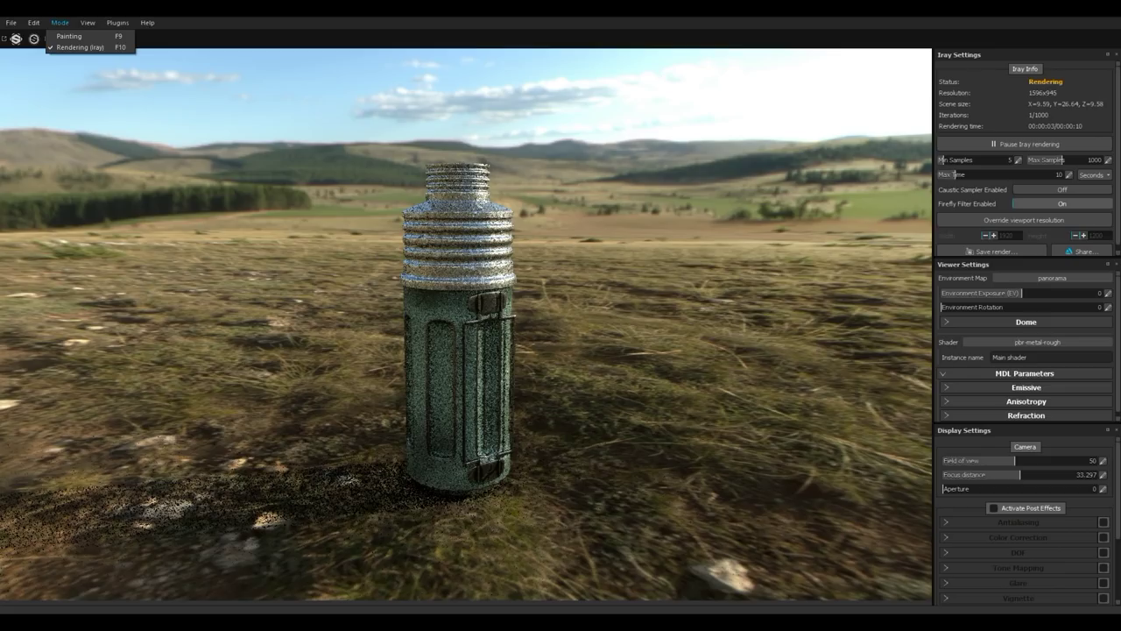
- Enable the dome's clear color so the canister renders against a plain grey background
left_click(561, 325)
left_click_drag(560, 324, 563, 290, "alt")
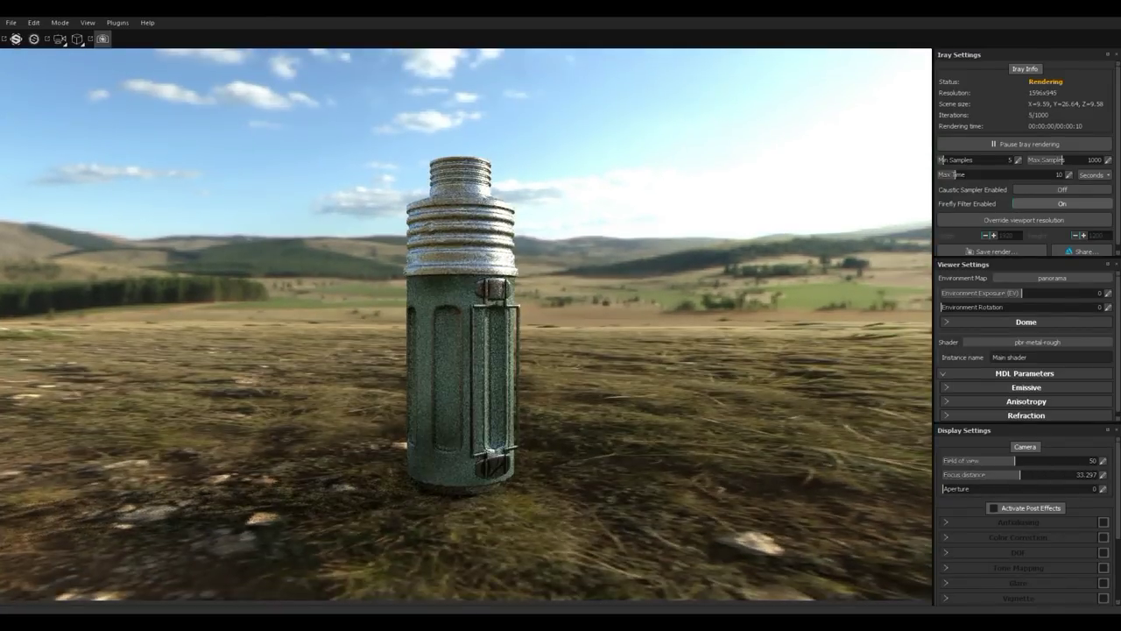
scroll(467, 325, "up", 3)
scroll(466, 324, "down", 2)
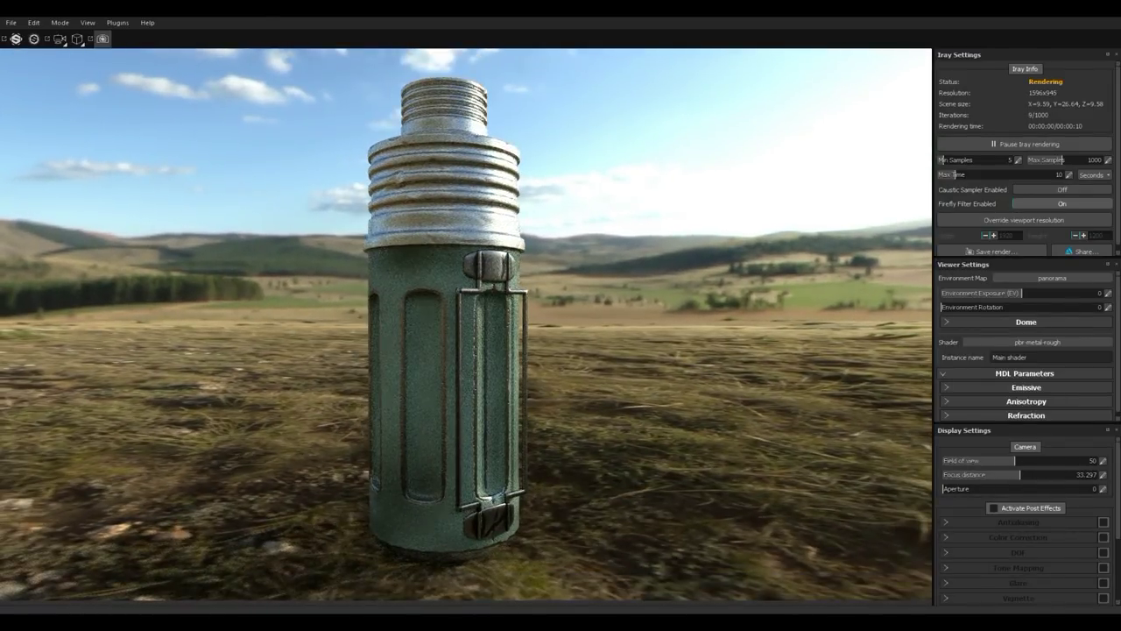
middle_click_drag(466, 324, 490, 324, "alt")
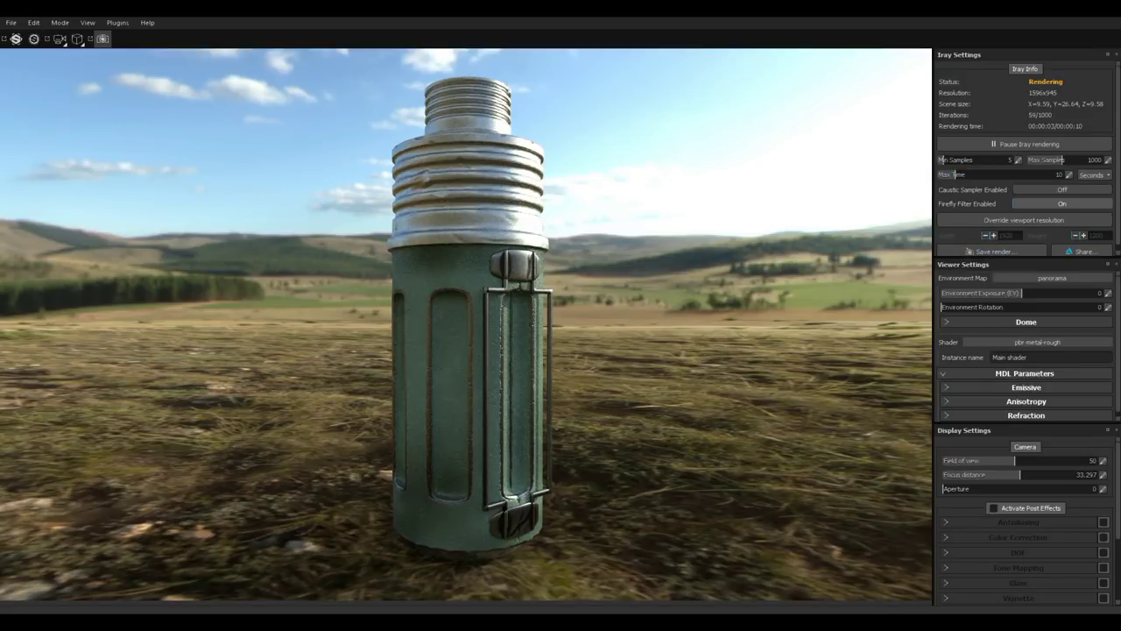
scroll(1023, 220, "down", 1)
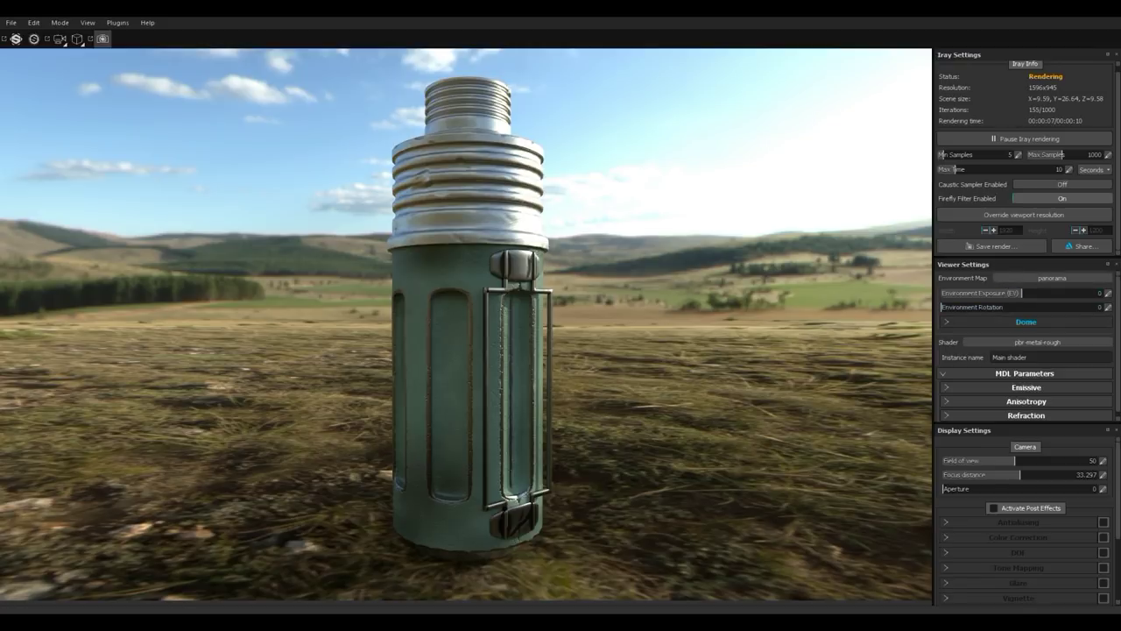
left_click(986, 321)
left_click(948, 379)
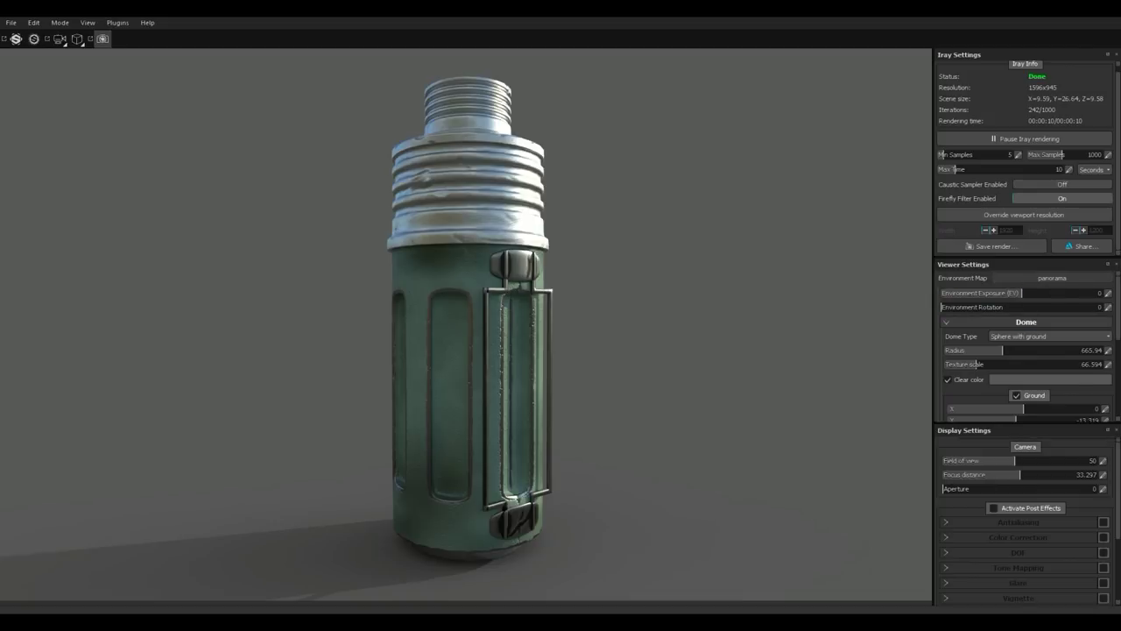
- Set the environment map to bonifacio_street and its rotation to about 270 degrees
left_click(1053, 279)
left_click(1002, 311)
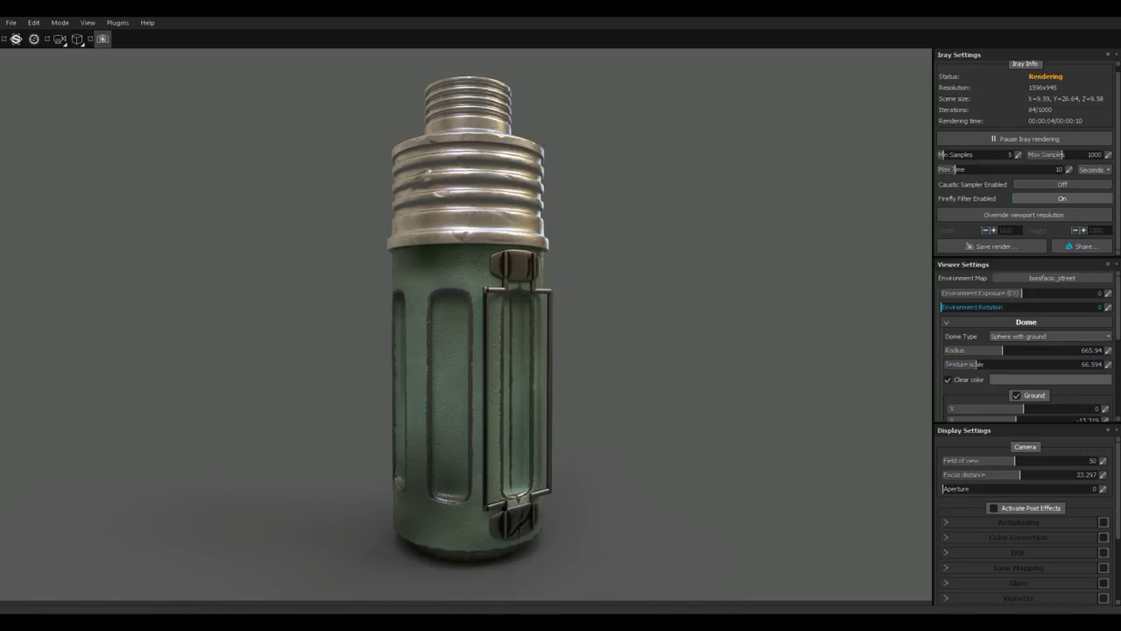
left_click_drag(942, 308, 1064, 306)
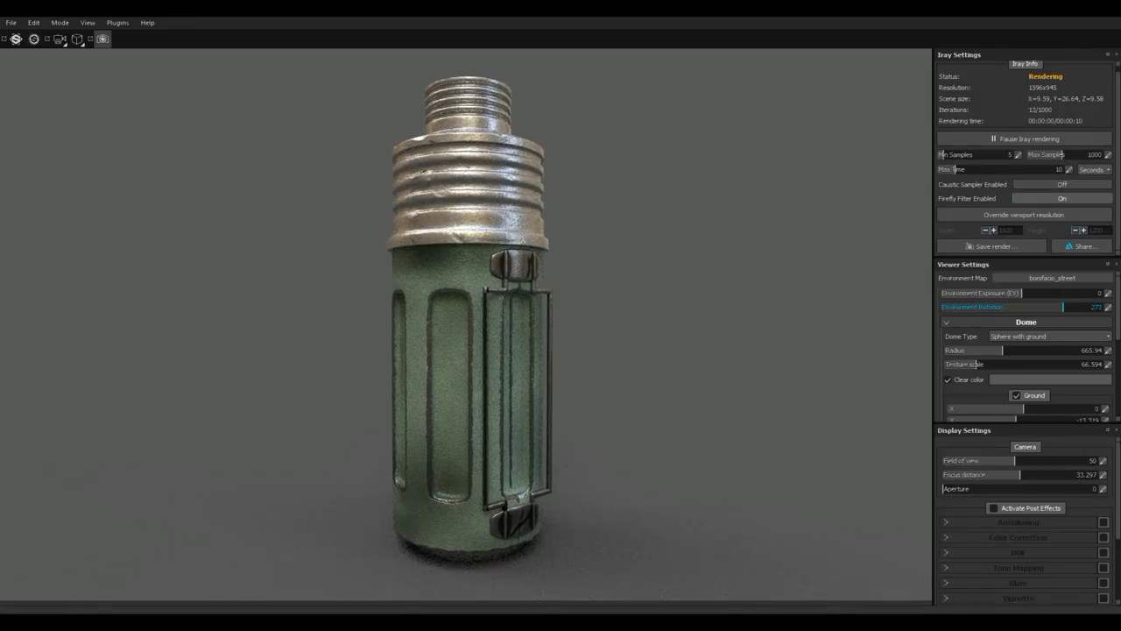